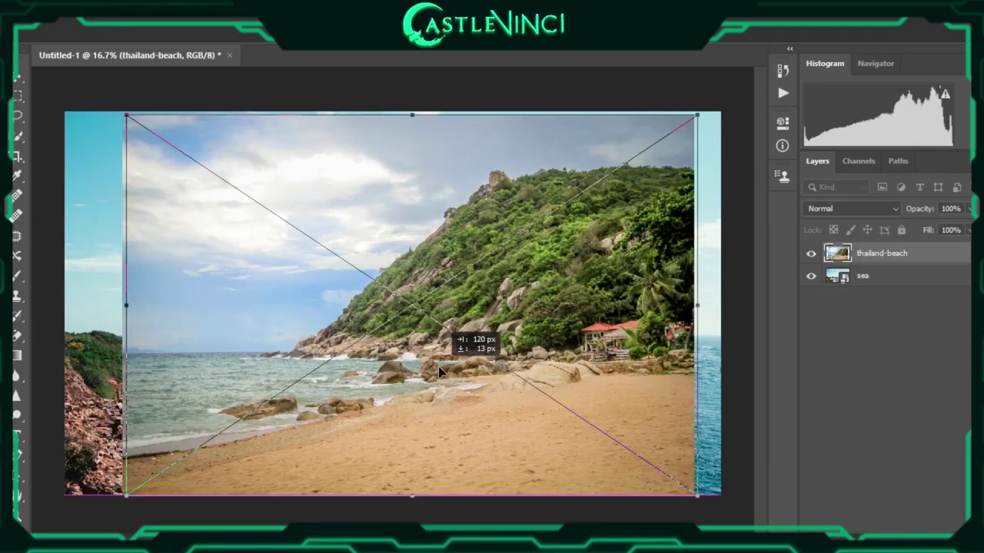
# Scale the thailand-beach photo down and nudge it right over the sea scene
pyautogui.moveTo(126, 115); pyautogui.dragTo(325, 186)
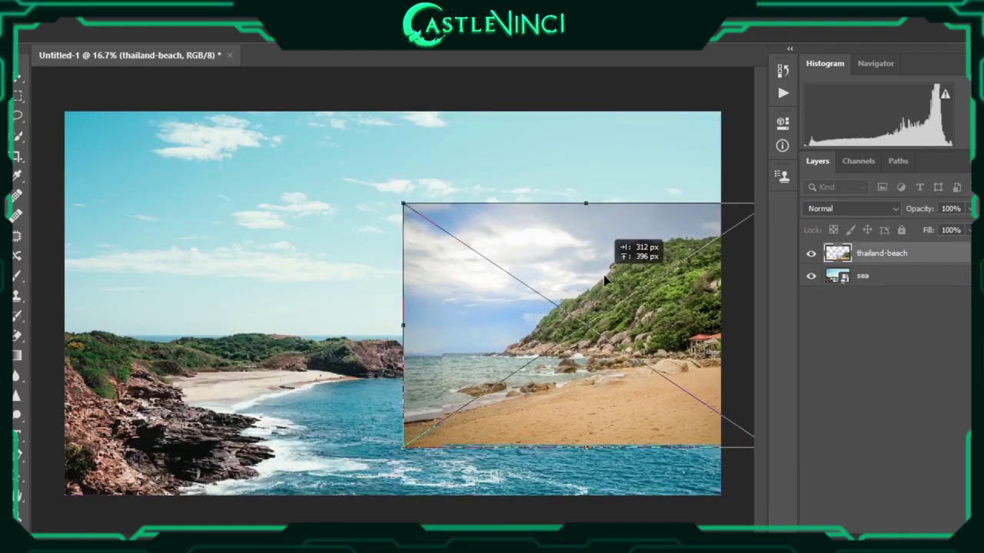
pyautogui.moveTo(507, 326); pyautogui.dragTo(513, 327)
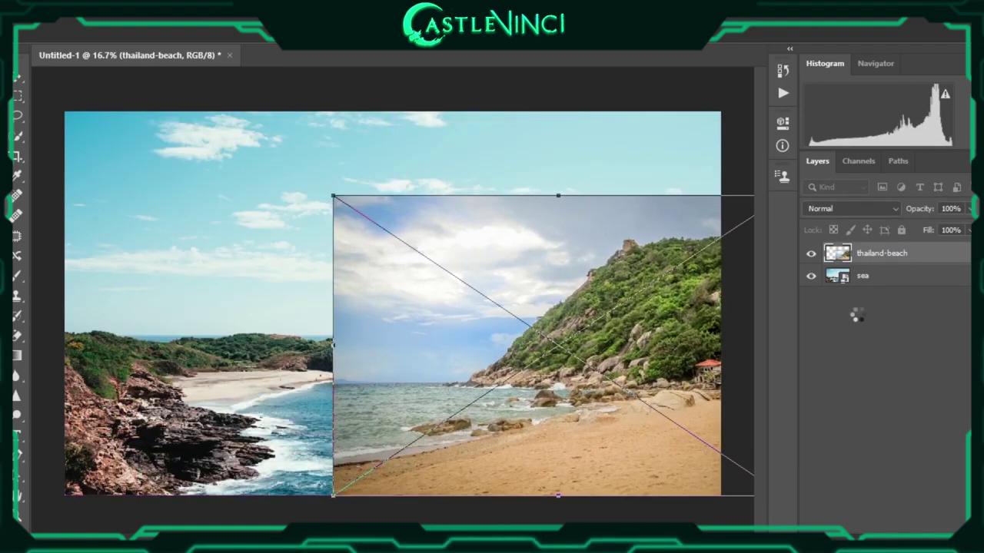
# Paint the beach layer's mask with a small brush along the top of the hill ridge
pyautogui.press('b')
pyautogui.rightClick(605, 249)
pyautogui.scroll(5, 570, 229)
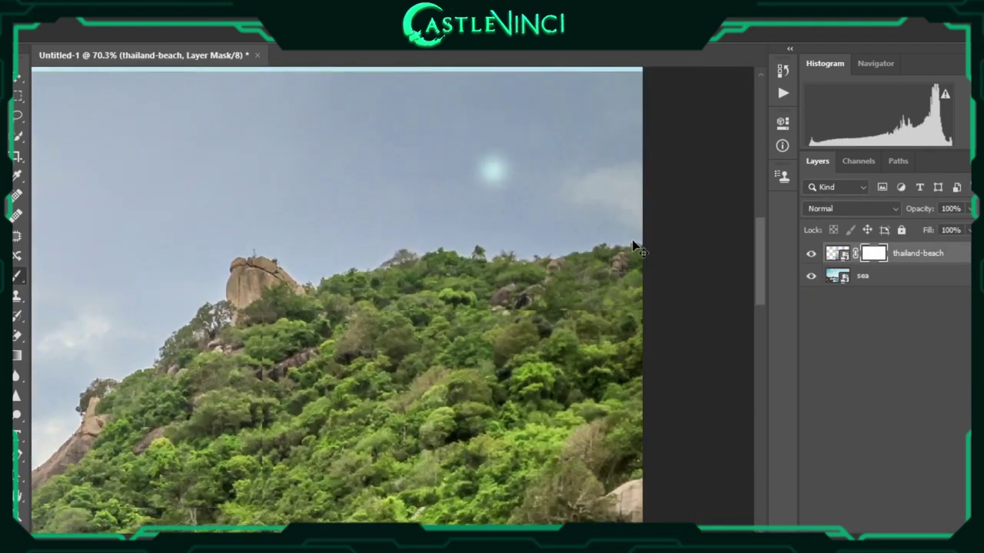
pyautogui.moveTo(565, 232); pyautogui.dragTo(565, 249)
pyautogui.press('[')
pyautogui.press('[')
pyautogui.press('[')
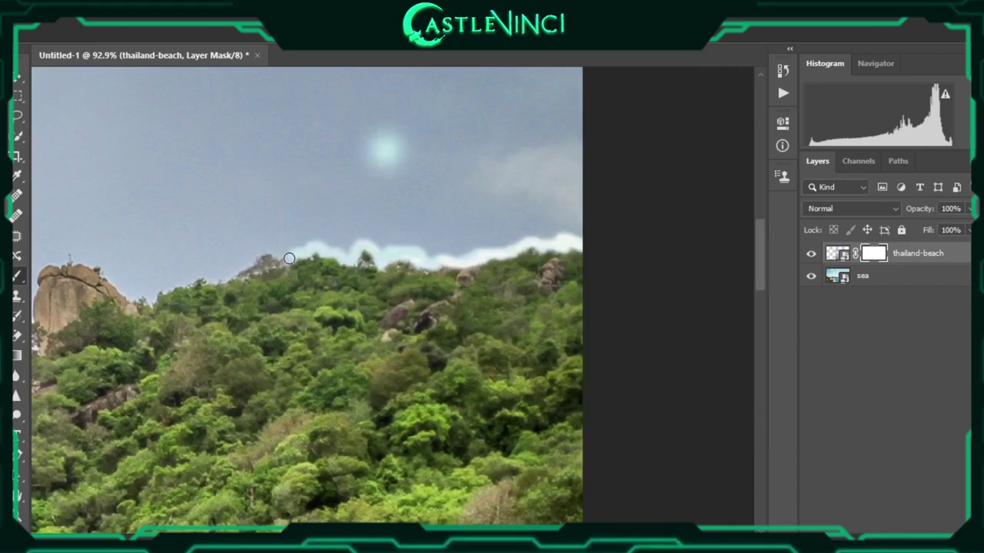
pyautogui.moveTo(289, 258); pyautogui.dragTo(261, 252)
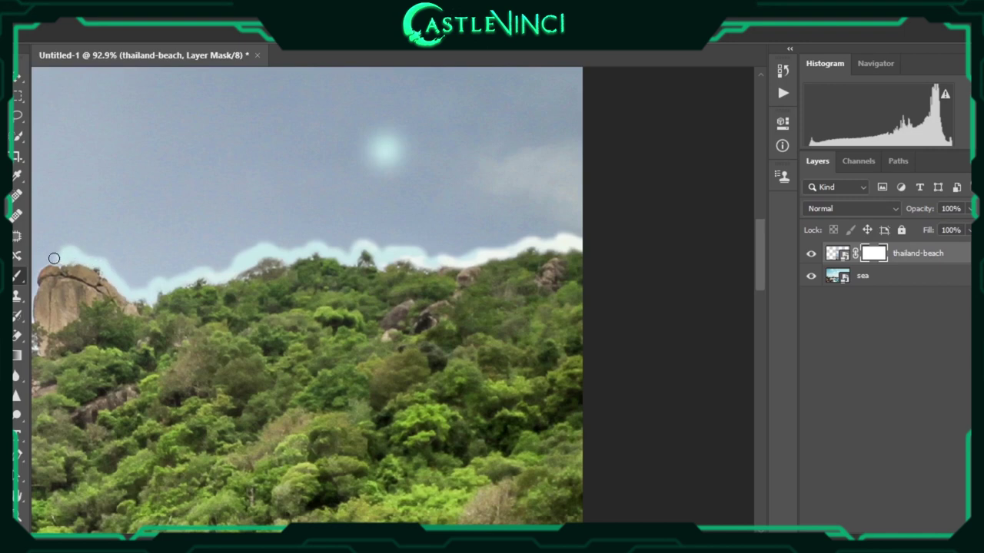
pyautogui.moveTo(54, 258); pyautogui.dragTo(340, 262)
# Continue the mask stroke down the hillside to the rocky shoreline, then view the whole composite
pyautogui.moveTo(88, 503); pyautogui.dragTo(369, 388)
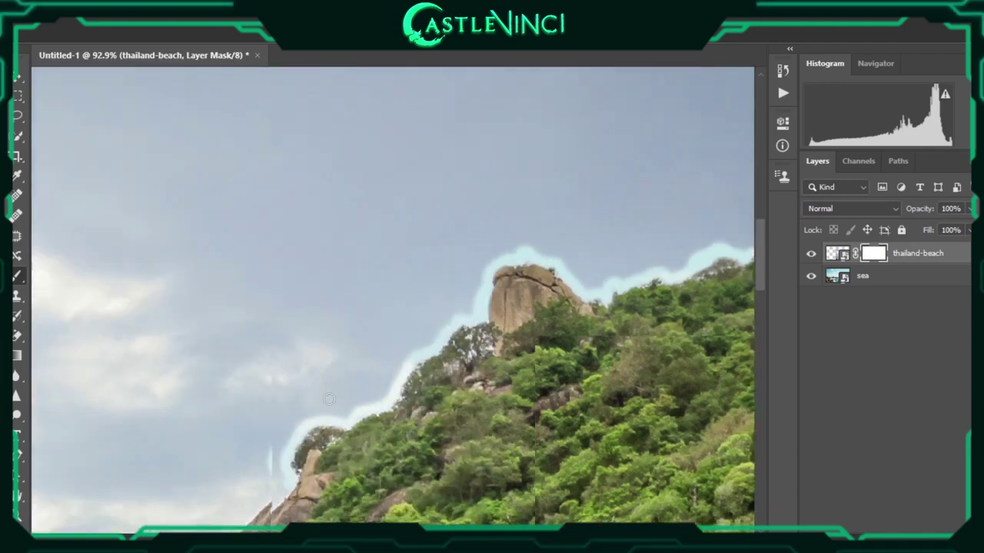
pyautogui.moveTo(236, 496)
pyautogui.mouseDown()
pyautogui.moveTo(273, 446)
pyautogui.moveTo(348, 404)
pyautogui.mouseUp()
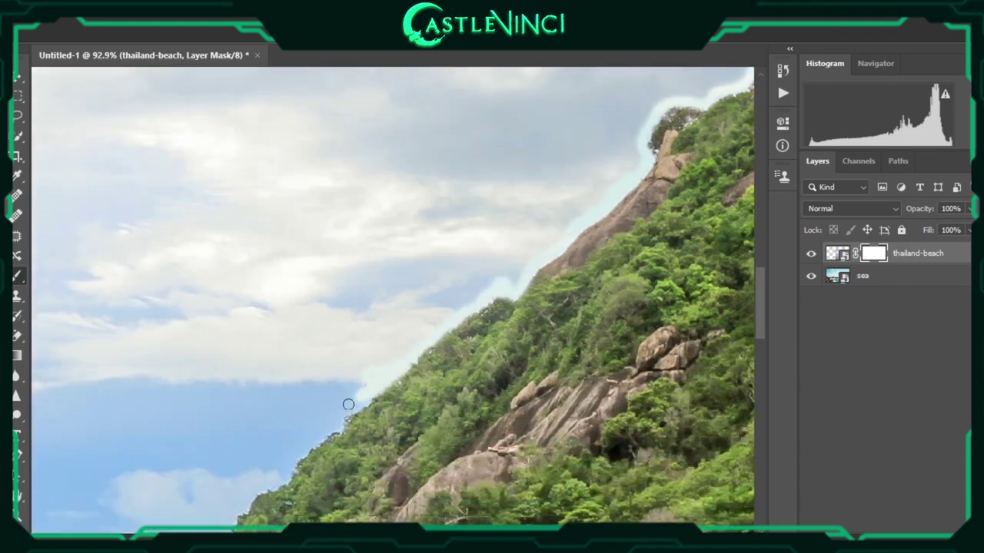
pyautogui.moveTo(289, 463); pyautogui.dragTo(285, 393)
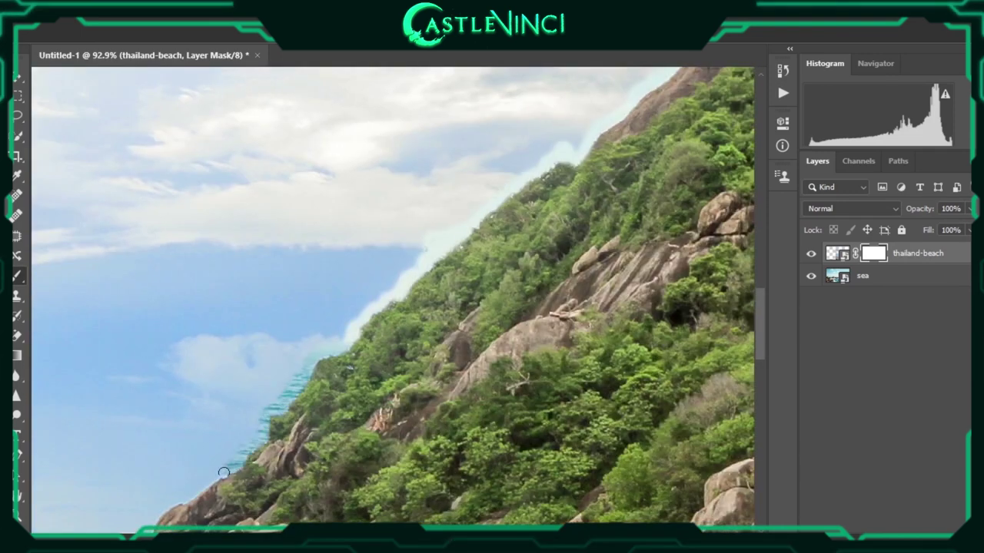
pyautogui.moveTo(182, 496); pyautogui.dragTo(334, 413)
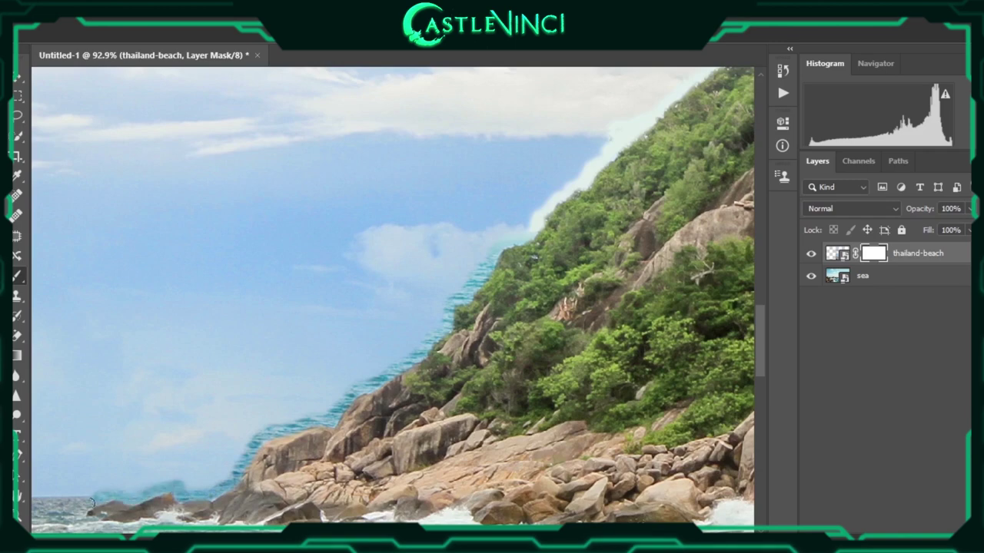
pyautogui.scroll(-3, 290, 454)
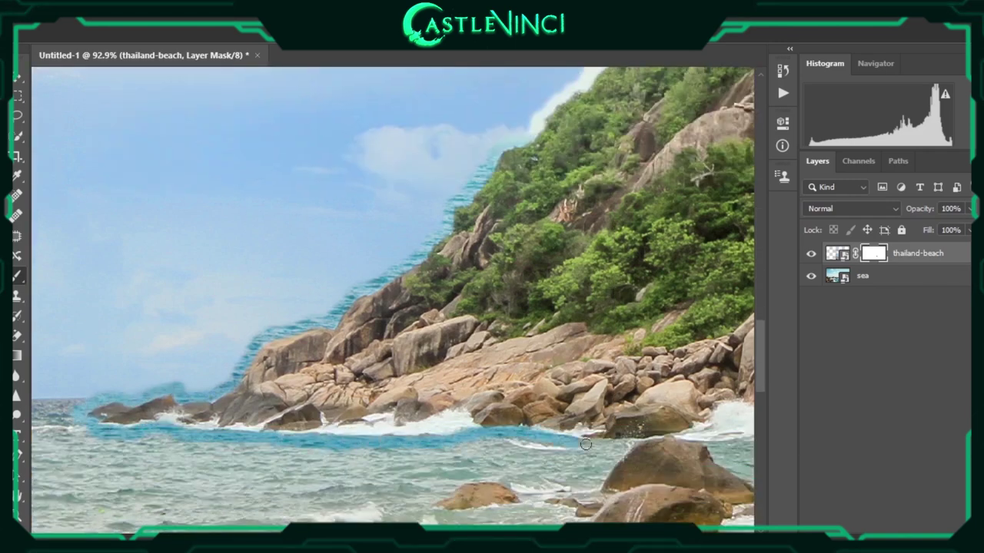
pyautogui.hotkey('ctrl', '0')
pyautogui.rightClick(528, 346)
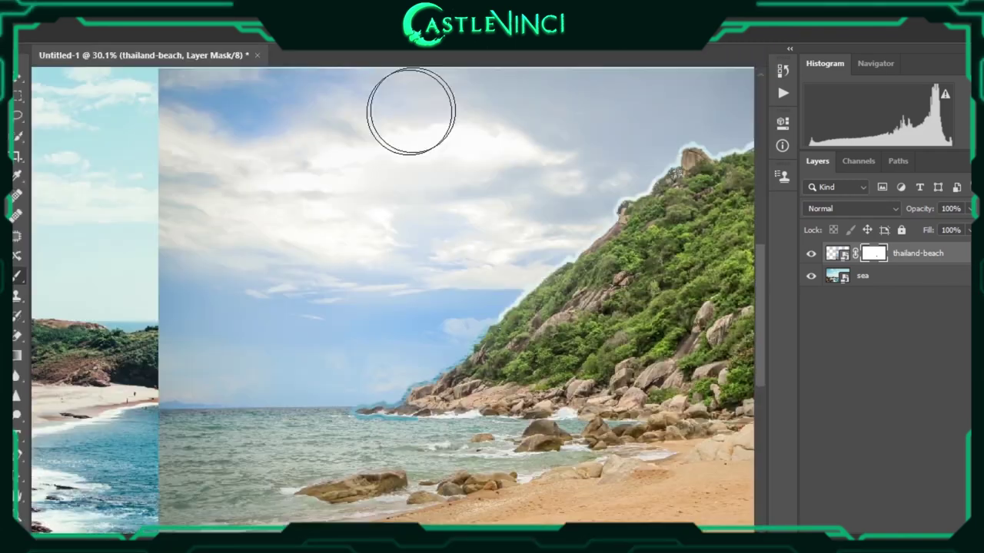
# Paint black over the beach photo's sky and left side on its mask
pyautogui.moveTo(410, 112)
pyautogui.mouseDown()
pyautogui.moveTo(220, 406)
pyautogui.moveTo(724, 97)
pyautogui.moveTo(318, 351)
pyautogui.moveTo(143, 442)
pyautogui.moveTo(313, 386)
pyautogui.mouseUp()
pyautogui.scroll(3, 501, 167)
pyautogui.scroll(2, 439, 219)
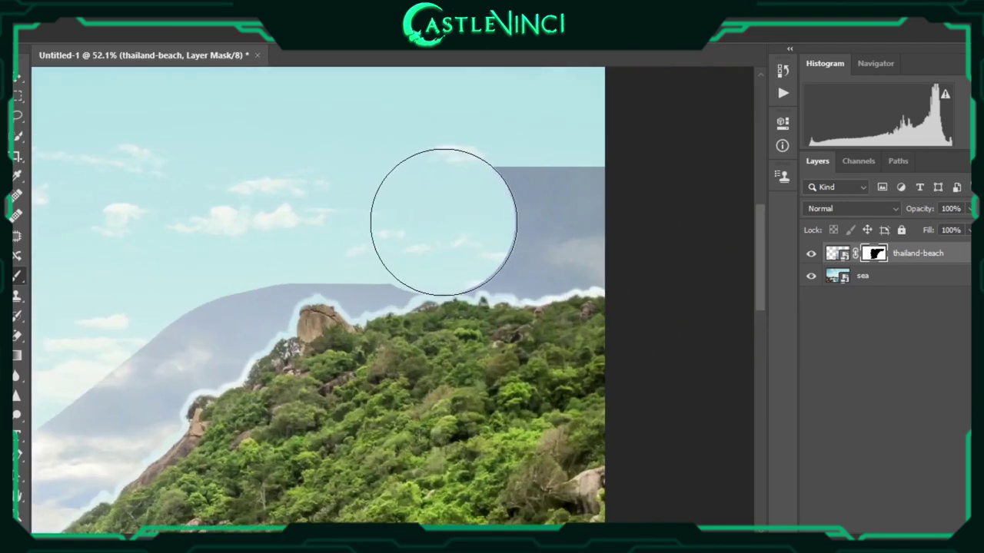
pyautogui.scroll(2, 500, 281)
# Clear leftover grey patches above the hill, beside the rock, near the cliff and over the sea
pyautogui.moveTo(432, 279); pyautogui.dragTo(586, 146)
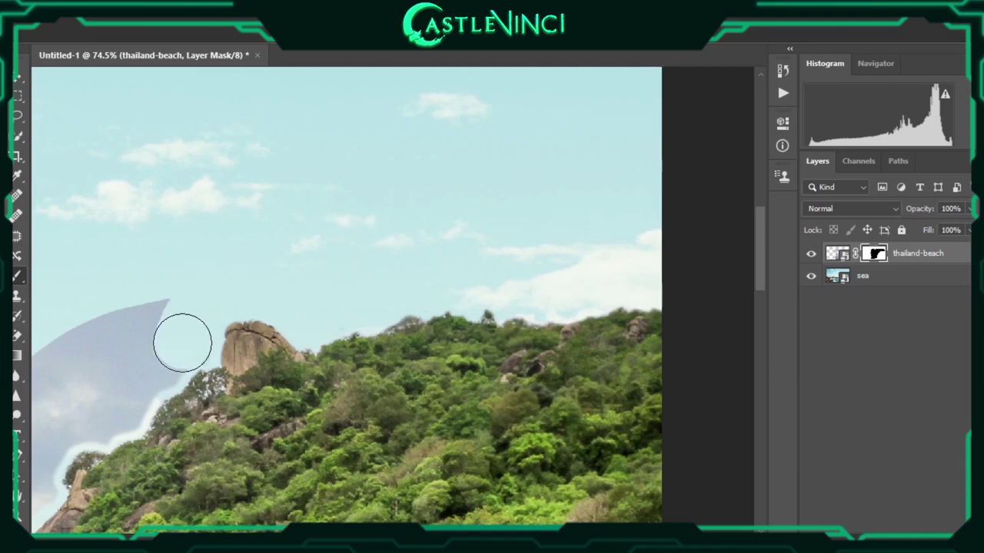
pyautogui.moveTo(182, 342); pyautogui.dragTo(118, 301)
pyautogui.moveTo(376, 301)
pyautogui.mouseDown()
pyautogui.moveTo(577, 302)
pyautogui.moveTo(732, 98)
pyautogui.mouseUp()
pyautogui.moveTo(378, 200)
pyautogui.mouseDown()
pyautogui.moveTo(296, 319)
pyautogui.moveTo(193, 387)
pyautogui.moveTo(259, 391)
pyautogui.mouseUp()
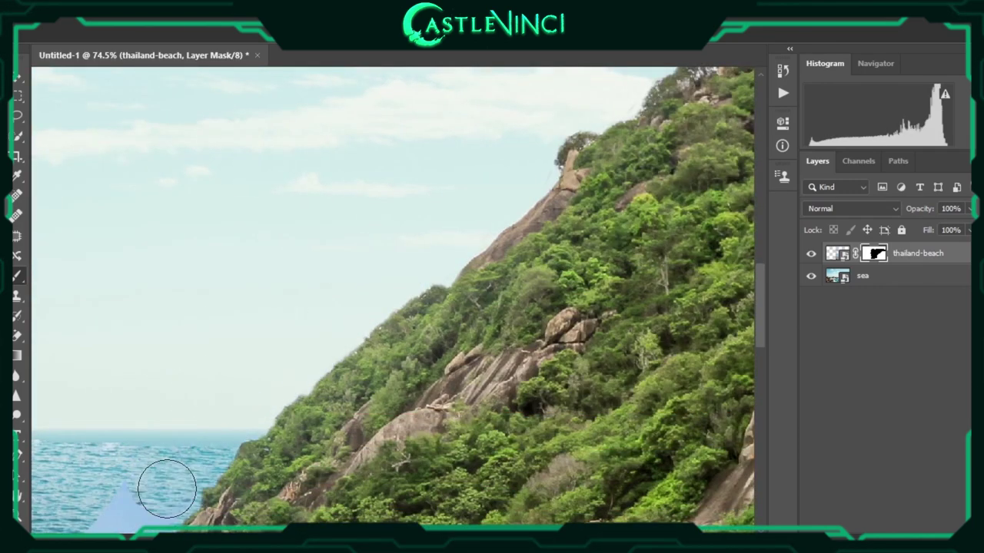
pyautogui.moveTo(167, 489); pyautogui.dragTo(230, 320)
pyautogui.moveTo(310, 374); pyautogui.dragTo(310, 251)
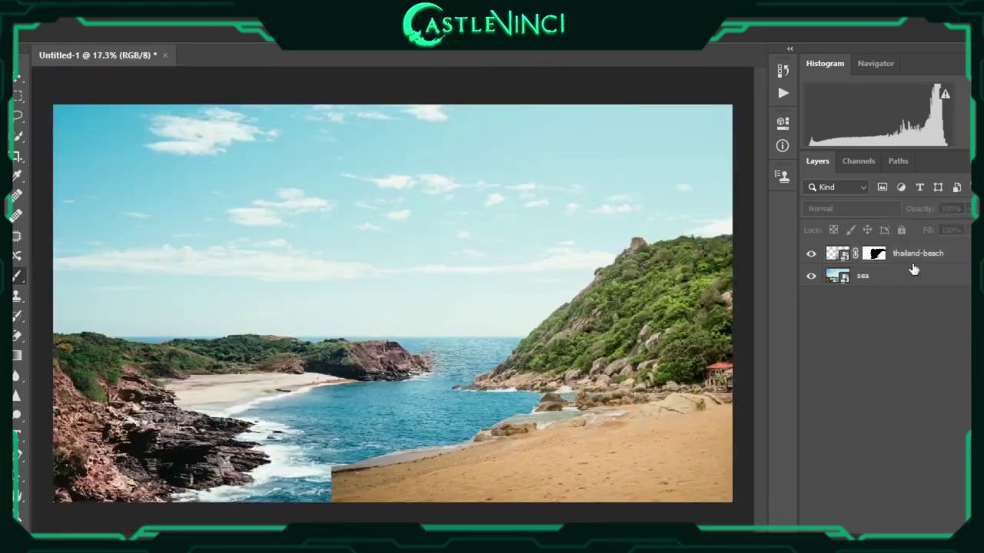
pyautogui.write('1')
# Name the hill layer 1, then flip the duplicate horizontally, move it left and enlarge it
pyautogui.click(906, 316)
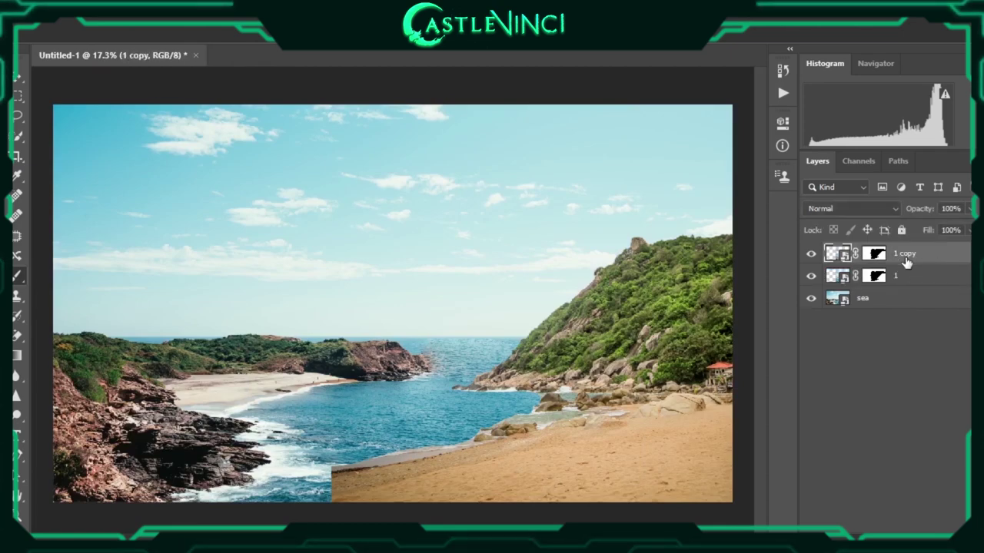
pyautogui.hotkey('ctrl', 't')
pyautogui.moveTo(698, 180); pyautogui.dragTo(500, 329)
pyautogui.moveTo(404, 392); pyautogui.dragTo(194, 388)
pyautogui.moveTo(307, 325)
pyautogui.mouseDown()
pyautogui.moveTo(527, 206)
pyautogui.moveTo(193, 338)
pyautogui.mouseUp()
# Rescale, level and rotate the mirrored hill to fit the left shore
pyautogui.moveTo(483, 500); pyautogui.dragTo(500, 485)
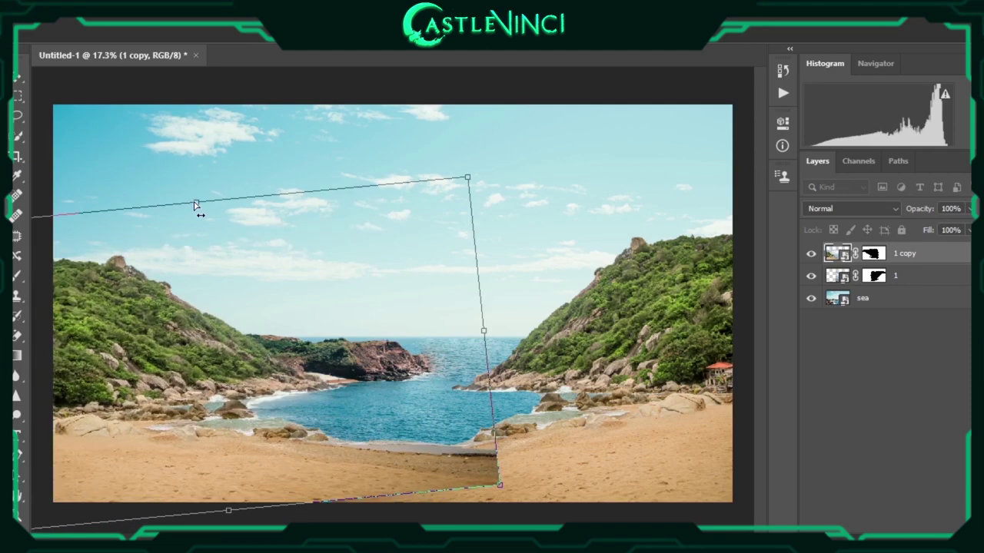
pyautogui.moveTo(194, 205); pyautogui.dragTo(175, 295)
pyautogui.moveTo(571, 191)
pyautogui.mouseDown()
pyautogui.moveTo(503, 329)
pyautogui.moveTo(231, 308)
pyautogui.moveTo(191, 323)
pyautogui.moveTo(248, 300)
pyautogui.moveTo(489, 309)
pyautogui.moveTo(252, 322)
pyautogui.moveTo(279, 246)
pyautogui.moveTo(418, 139)
pyautogui.moveTo(471, 136)
pyautogui.moveTo(438, 142)
pyautogui.mouseUp()
pyautogui.moveTo(298, 281); pyautogui.dragTo(424, 236)
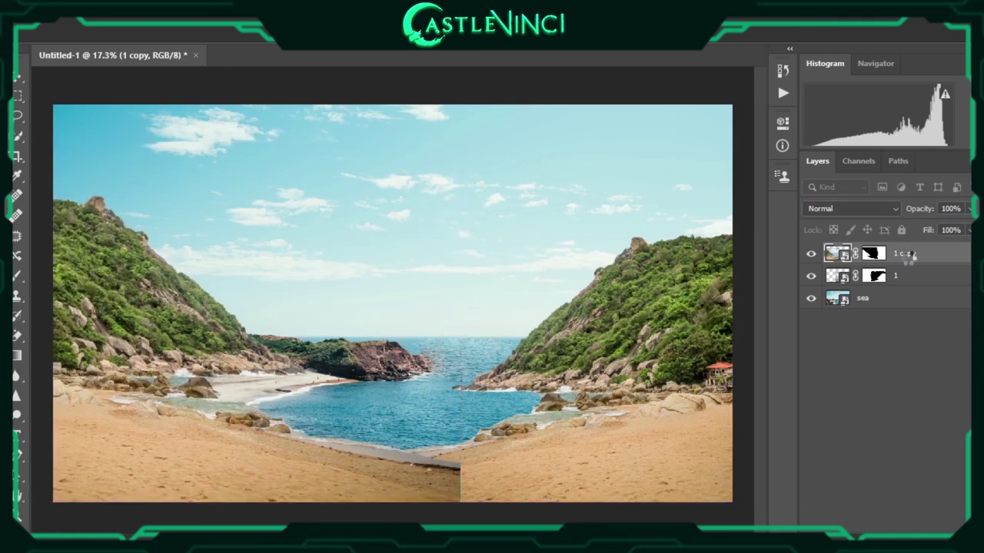
pyautogui.rightClick(463, 300)
pyautogui.press('Escape')
# Skew, reposition and rotate the mirrored hill so its sand lines up at the center
pyautogui.moveTo(525, 440)
pyautogui.mouseDown()
pyautogui.moveTo(308, 399)
pyautogui.moveTo(391, 448)
pyautogui.moveTo(299, 411)
pyautogui.mouseUp()
pyautogui.moveTo(505, 136); pyautogui.dragTo(466, 188)
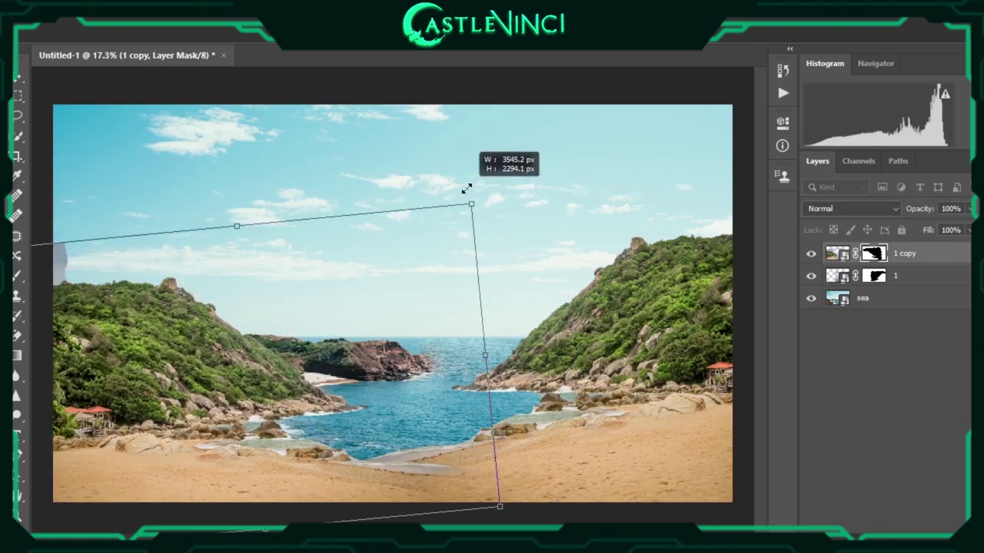
pyautogui.moveTo(271, 349)
pyautogui.mouseDown()
pyautogui.moveTo(178, 355)
pyautogui.moveTo(249, 384)
pyautogui.moveTo(407, 421)
pyautogui.moveTo(196, 314)
pyautogui.mouseUp()
pyautogui.moveTo(484, 513); pyautogui.dragTo(473, 507)
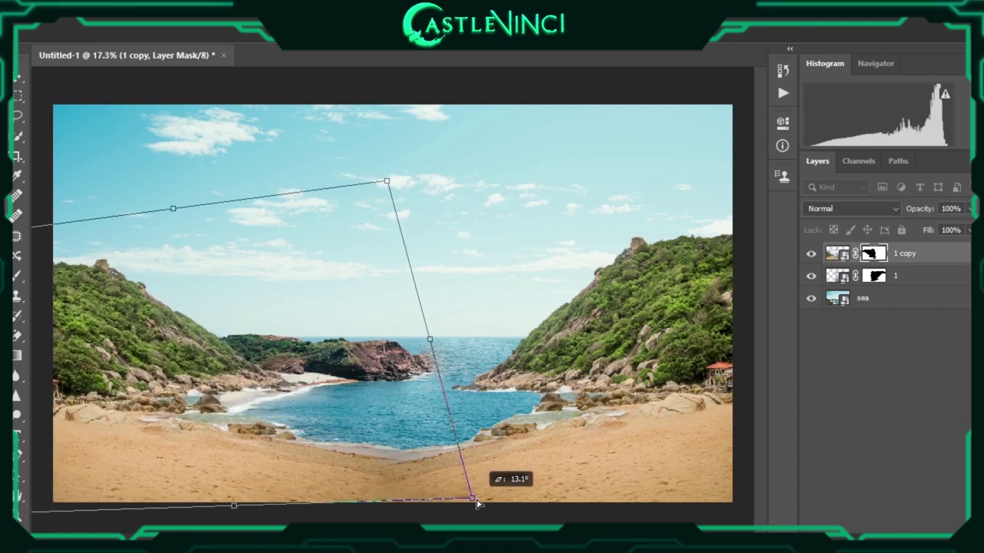
pyautogui.press('Return')
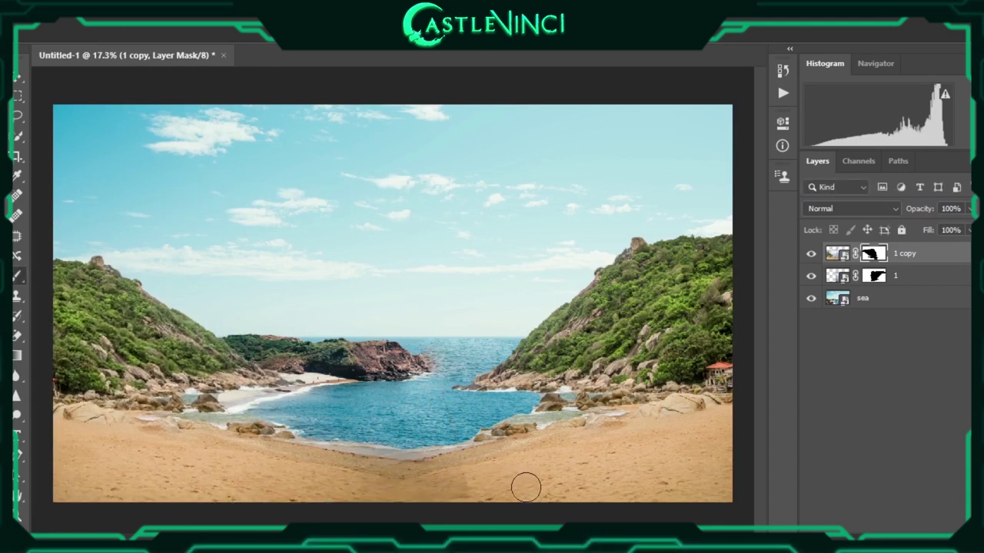
pyautogui.hotkey('ctrl', 't')
pyautogui.hotkey('ctrl', 't')
pyautogui.moveTo(445, 470)
pyautogui.mouseDown()
pyautogui.moveTo(176, 415)
pyautogui.moveTo(288, 400)
pyautogui.mouseUp()
pyautogui.moveTo(465, 530); pyautogui.dragTo(470, 513)
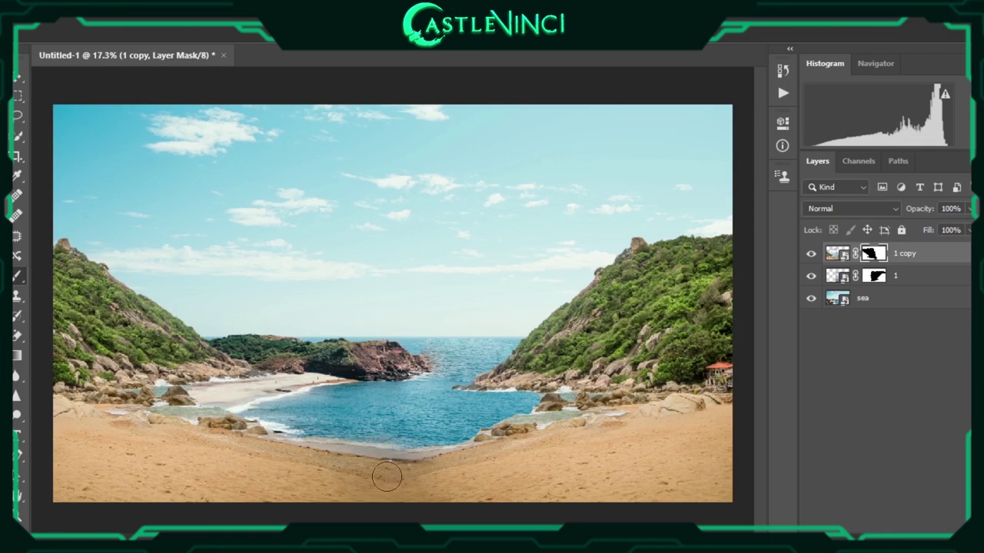
# Rename the mirrored hill layer to 2 and place the scenic-mountain-landscape photo
pyautogui.doubleClick(904, 252)
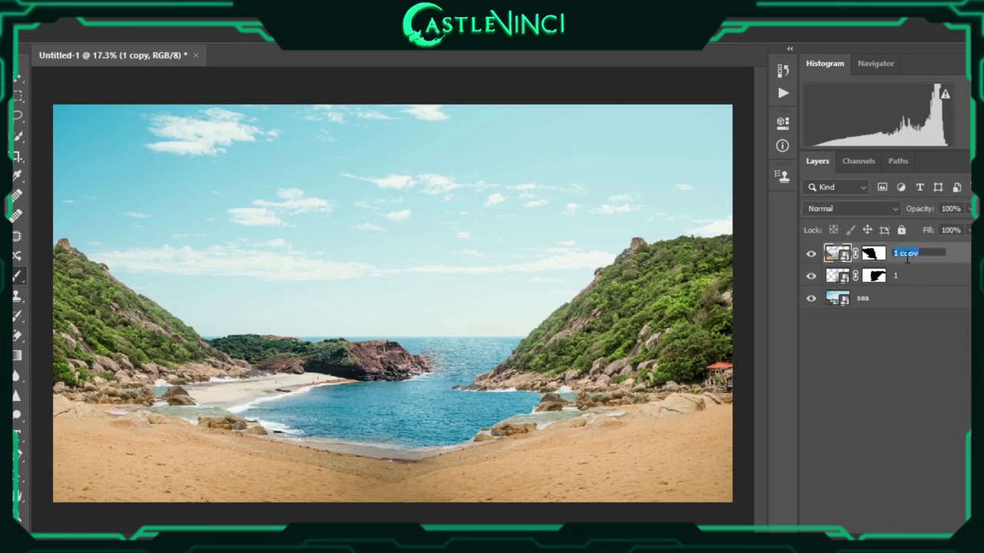
pyautogui.write('2')
pyautogui.press('Return')
pyautogui.moveTo(415, 354)
pyautogui.mouseDown()
pyautogui.moveTo(415, 400)
pyautogui.moveTo(436, 390)
pyautogui.mouseUp()
pyautogui.press('Return')
# Scale the mountain photo down and position it over the beach
pyautogui.hotkey('ctrl', 't')
pyautogui.moveTo(732, 502); pyautogui.dragTo(518, 307)
pyautogui.moveTo(460, 329); pyautogui.dragTo(678, 329)
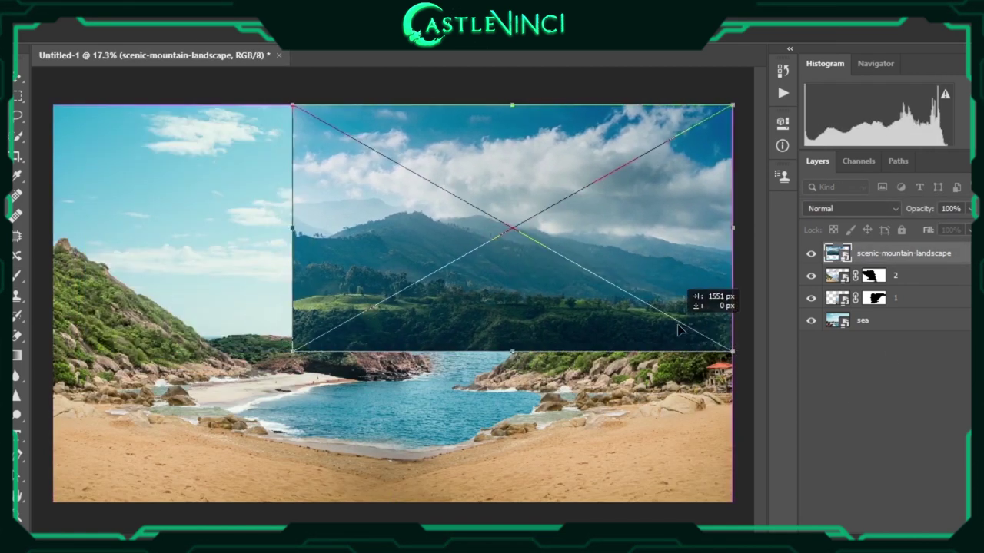
pyautogui.moveTo(453, 267); pyautogui.dragTo(412, 268)
pyautogui.press('Return')
# Mask out the mountain photo's lower band and move the layer below the hill layers
pyautogui.press('b')
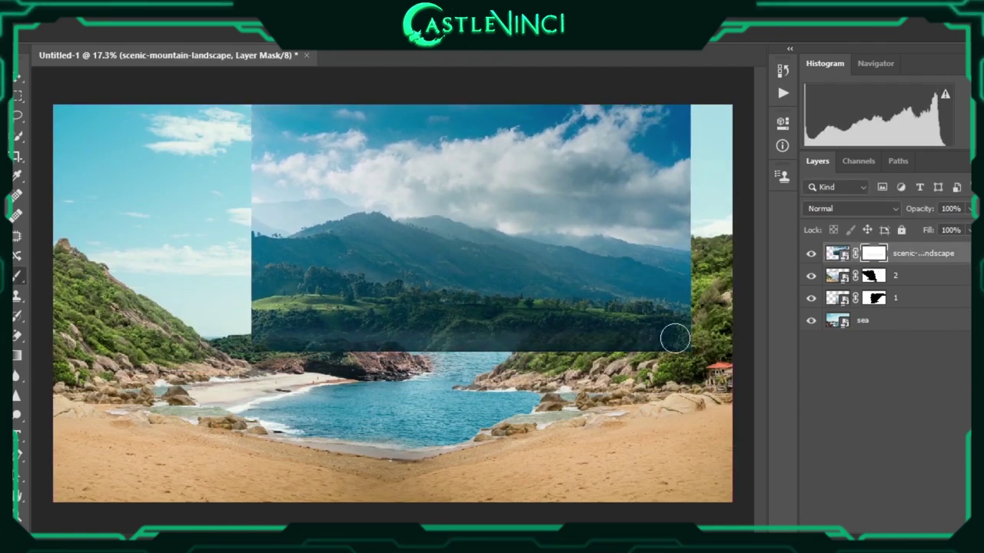
pyautogui.moveTo(674, 338); pyautogui.dragTo(585, 320)
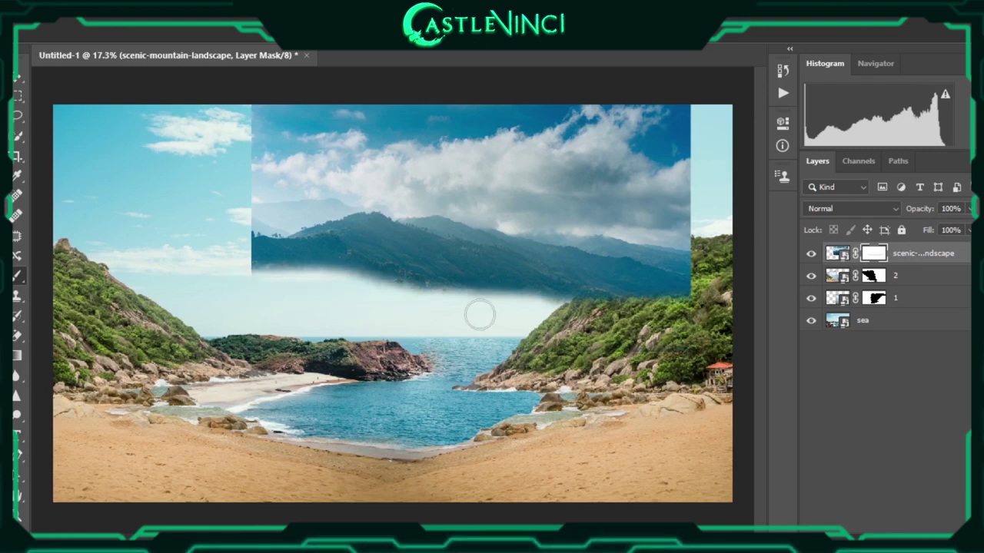
pyautogui.press('v')
pyautogui.moveTo(479, 314)
pyautogui.mouseDown()
pyautogui.moveTo(527, 246)
pyautogui.moveTo(259, 244)
pyautogui.mouseUp()
pyautogui.hotkey('ctrl', '[')
pyautogui.hotkey('ctrl', '[')
# Stretch the mountain photo to the right edge and select its image to try blending modes
pyautogui.moveTo(588, 385); pyautogui.dragTo(598, 409)
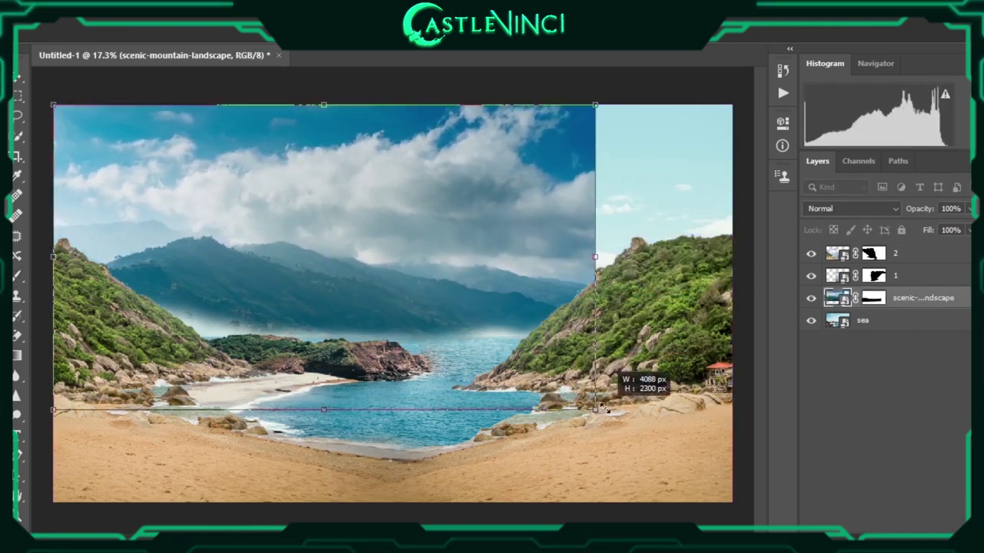
pyautogui.moveTo(596, 256); pyautogui.dragTo(735, 257)
pyautogui.press('Return')
pyautogui.click(874, 298)
pyautogui.press('b')
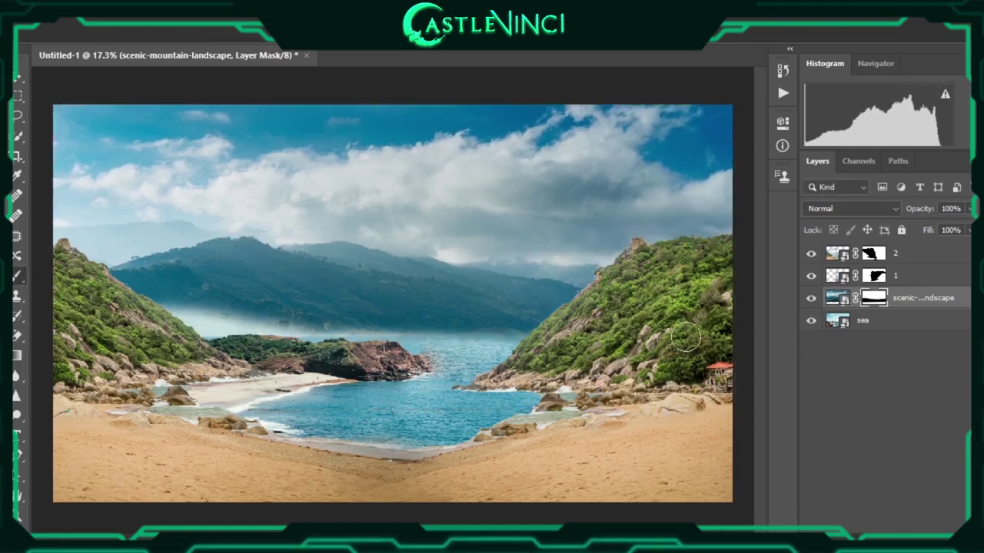
pyautogui.click(836, 297)
pyautogui.click(852, 208)
# Browse blending modes and set the mountain layer's opacity to 40%
pyautogui.scroll(-8, 871, 217)
pyautogui.scroll(-9, 871, 216)
pyautogui.scroll(20, 870, 217)
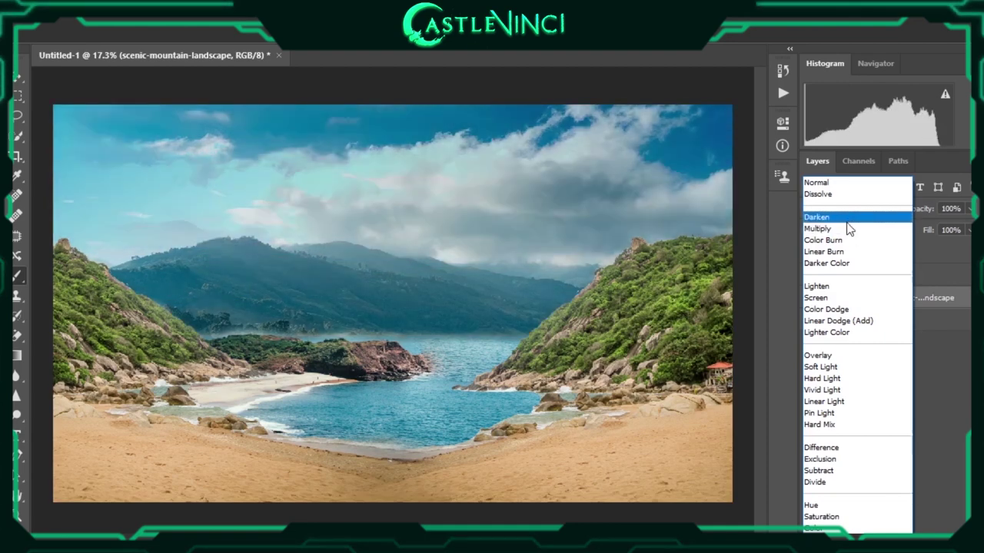
pyautogui.scroll(-3, 849, 228)
pyautogui.scroll(-6, 849, 228)
pyautogui.press('Escape')
pyautogui.click(951, 209)
pyautogui.write('40')
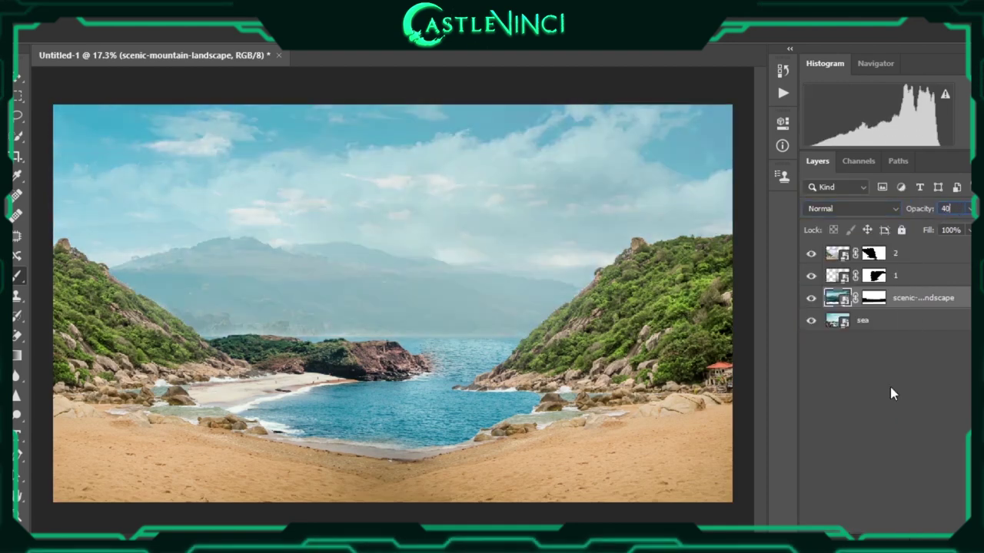
# Use Hue/Saturation to shift the mountain colours toward cyan and brighten slightly
pyautogui.hotkey('ctrl', 'u')
pyautogui.moveTo(793, 273); pyautogui.dragTo(777, 275)
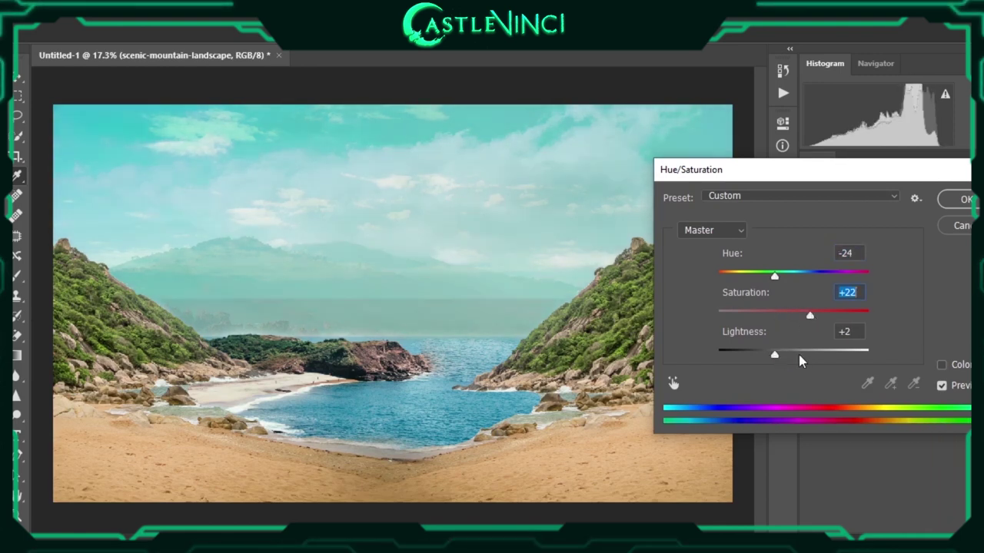
pyautogui.moveTo(800, 355); pyautogui.dragTo(802, 355)
pyautogui.press('Tab')
pyautogui.press('Return')
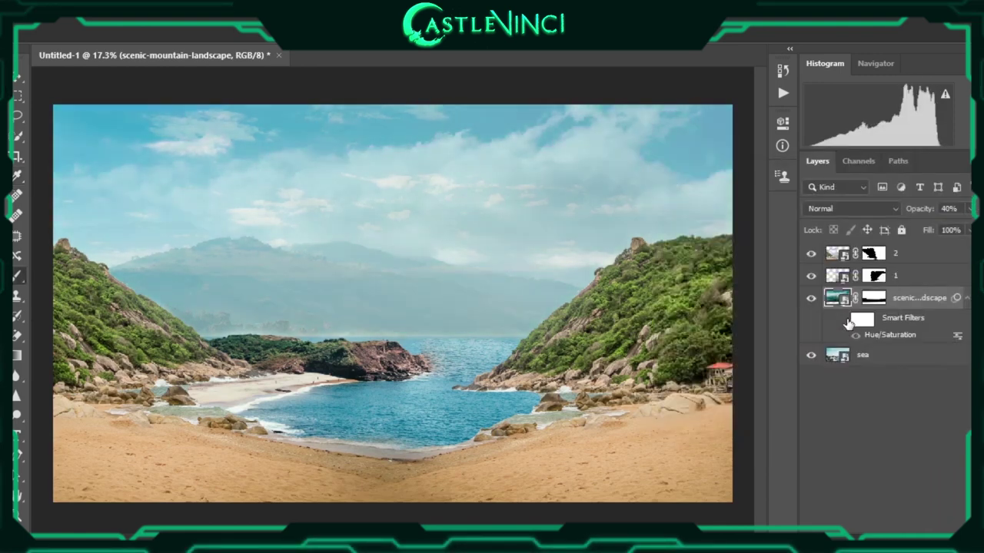
# Target the mountain mask, fit the composition on screen and deselect the layer
pyautogui.click(873, 297)
pyautogui.scroll(3, 446, 338)
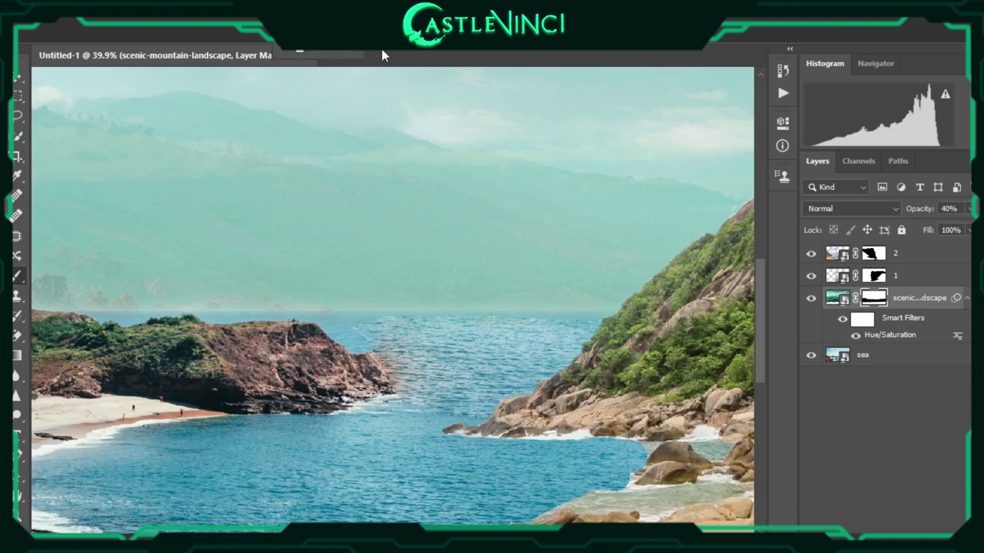
pyautogui.hscroll(-5, 239, 312)
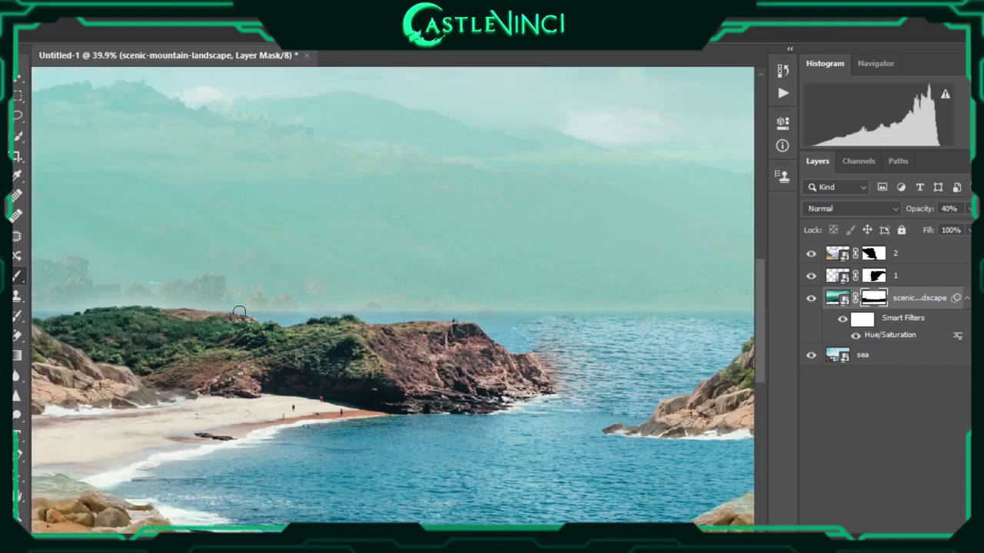
pyautogui.hscroll(-5, 272, 310)
pyautogui.hotkey('ctrl', '0')
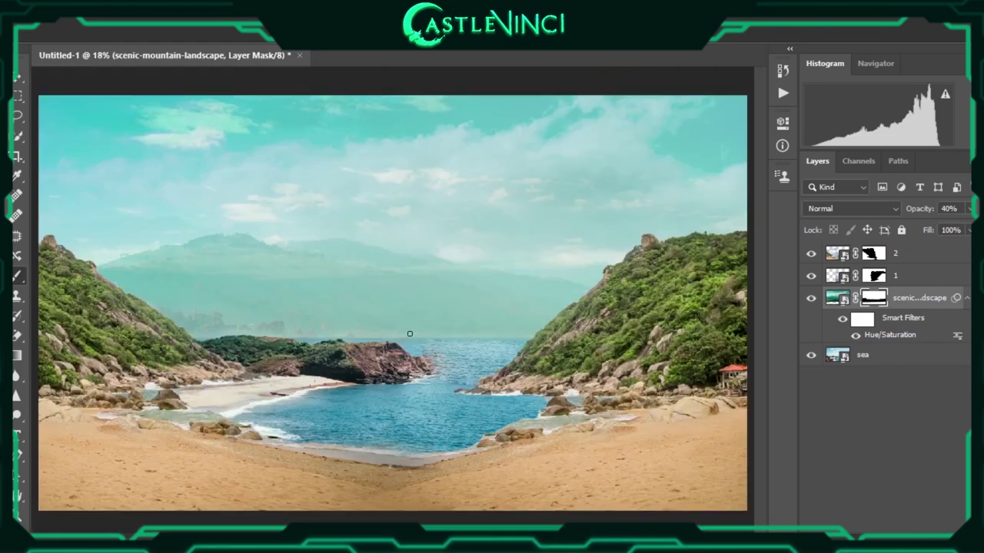
pyautogui.rightClick(478, 300)
pyautogui.press('Escape')
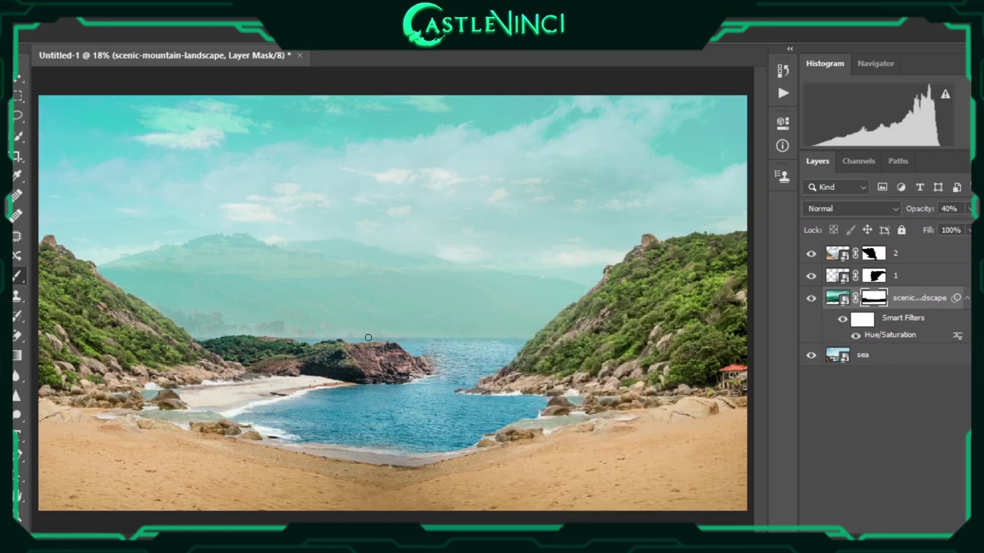
pyautogui.hotkey('ctrl', 'alt', 'shift', 'a')
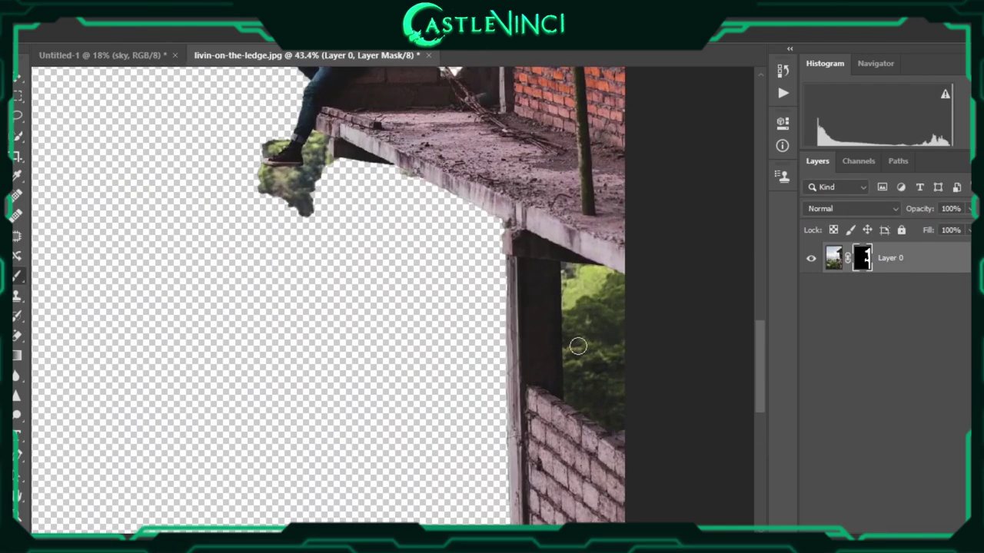
# Mask out the trees showing inside the building's window opening
pyautogui.rightClick(578, 346)
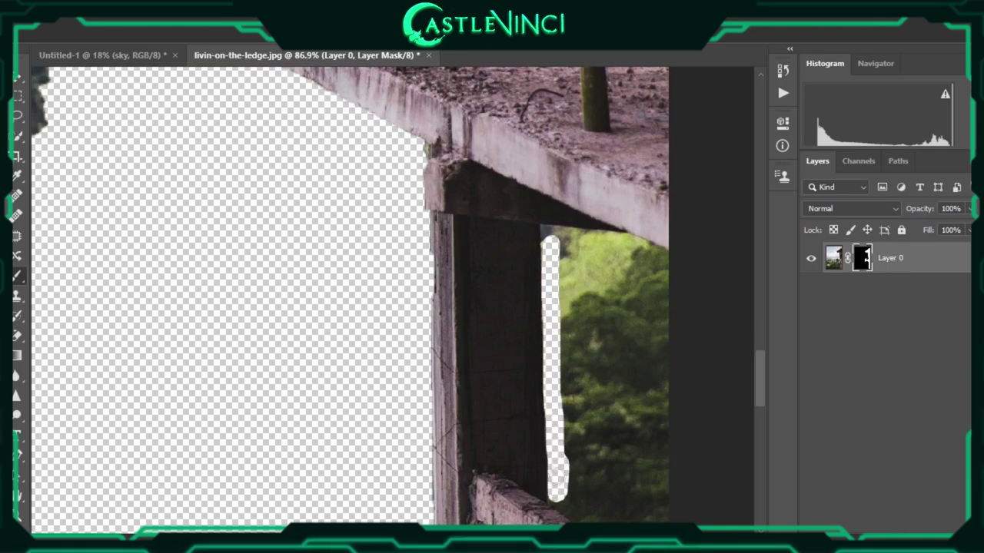
pyautogui.moveTo(550, 231); pyautogui.dragTo(685, 421)
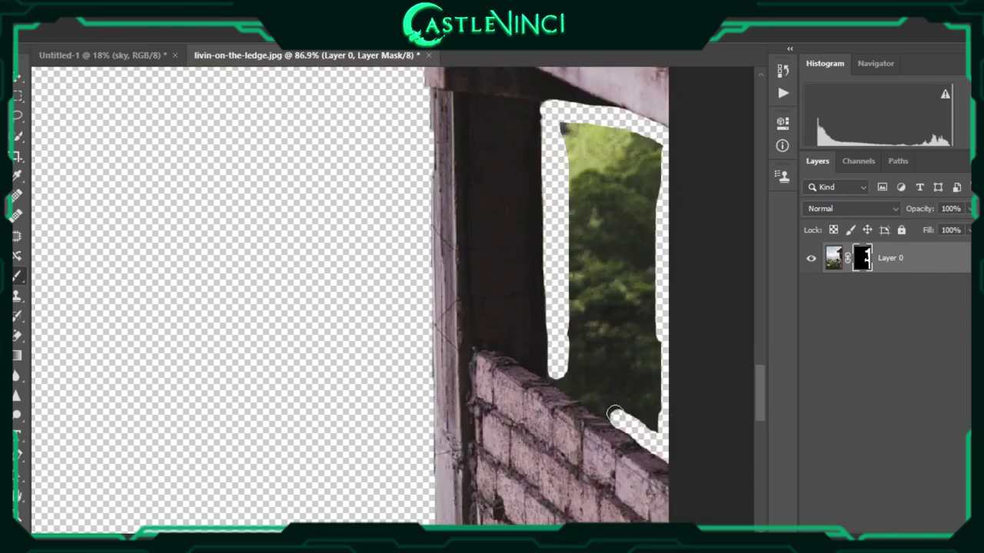
pyautogui.moveTo(566, 211); pyautogui.dragTo(621, 330)
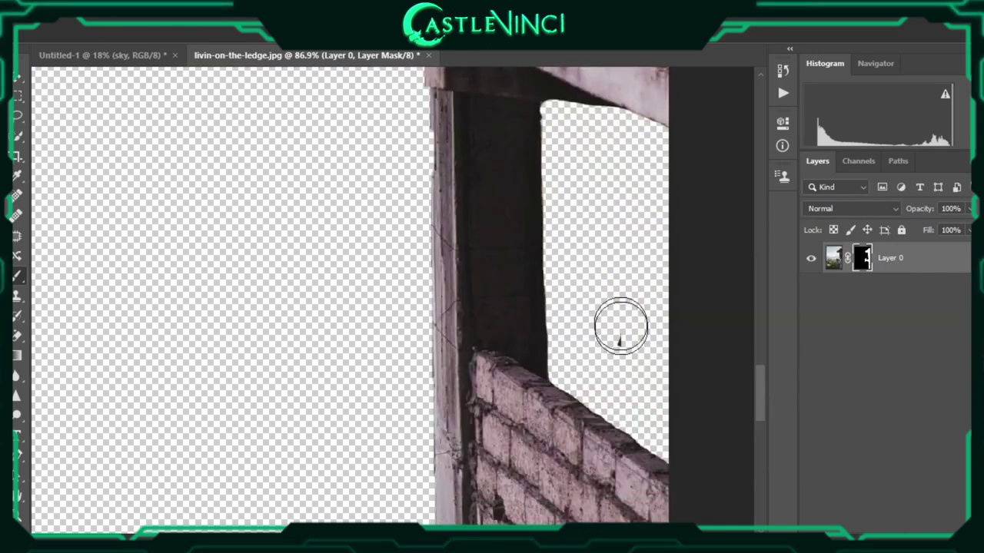
pyautogui.rightClick(621, 330)
pyautogui.press('Escape')
# Mask out the tree patches along the man's shoe and leg
pyautogui.scroll(-3, 438, 102)
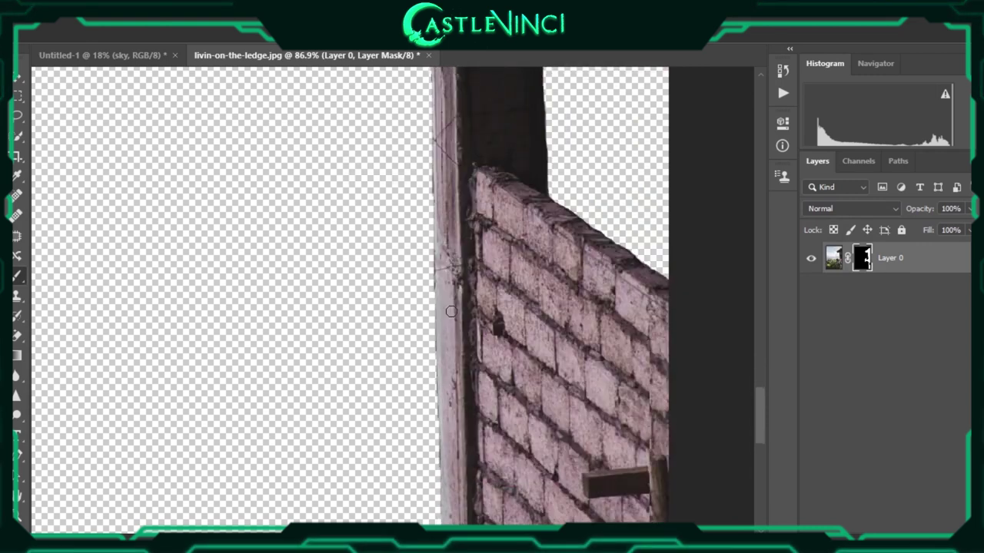
pyautogui.scroll(-3, 296, 308)
pyautogui.scroll(3, 661, 362)
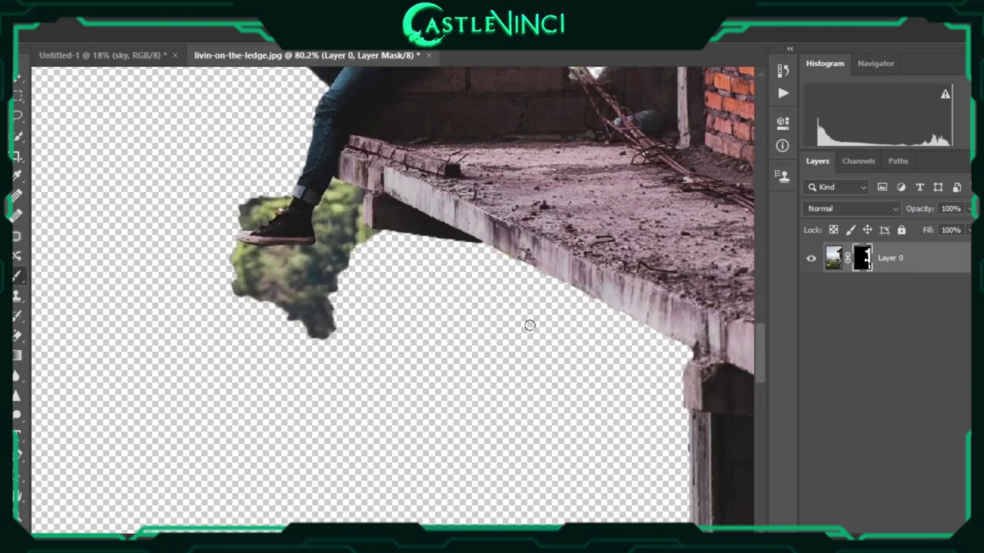
pyautogui.scroll(2, 274, 272)
pyautogui.moveTo(333, 205); pyautogui.dragTo(358, 156)
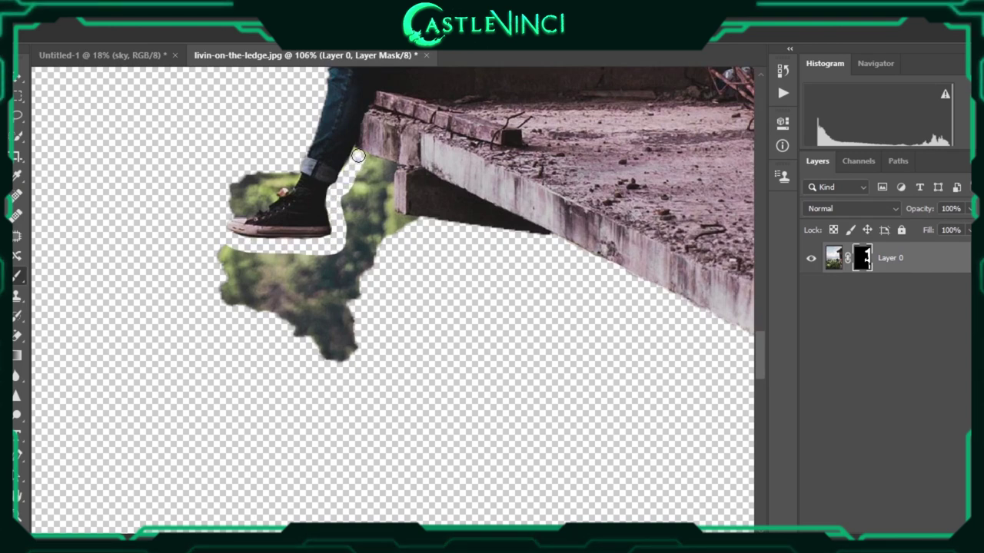
pyautogui.scroll(1, 345, 196)
pyautogui.scroll(2, 261, 219)
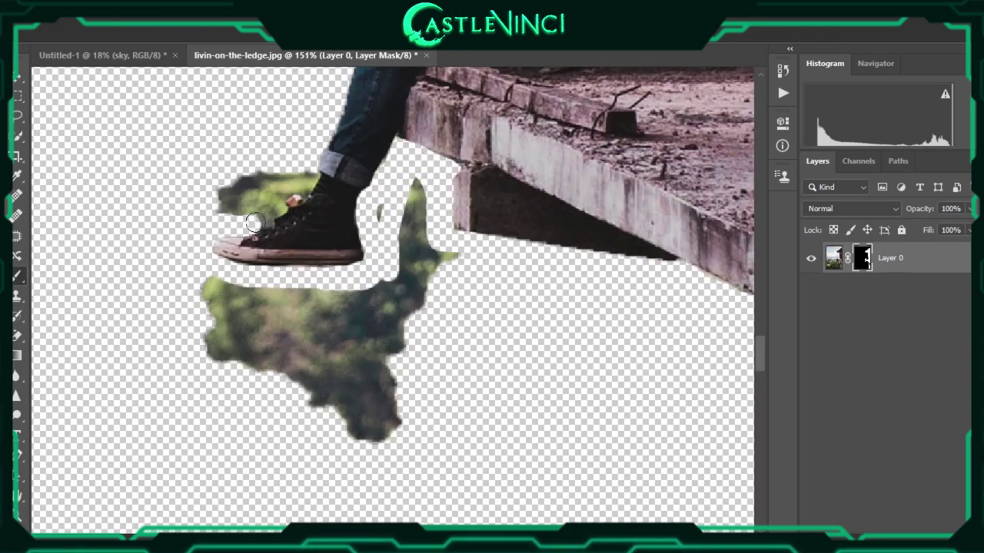
pyautogui.moveTo(289, 196); pyautogui.dragTo(231, 188)
pyautogui.scroll(-2, 259, 195)
# Resize the brush and review the mask edges around the knee and head
pyautogui.rightClick(423, 299)
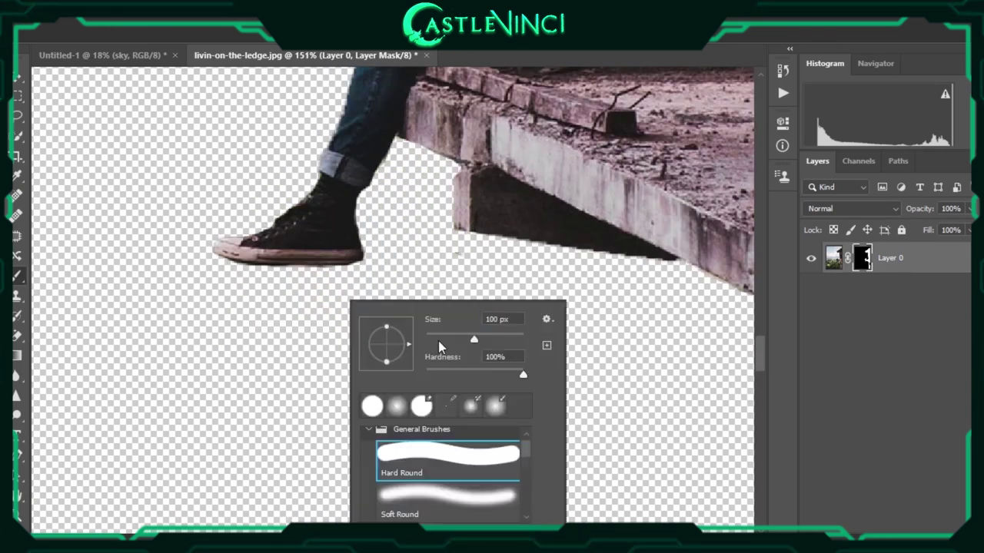
pyautogui.scroll(1, 434, 229)
pyautogui.scroll(3, 435, 229)
pyautogui.rightClick(419, 302)
pyautogui.press('Escape')
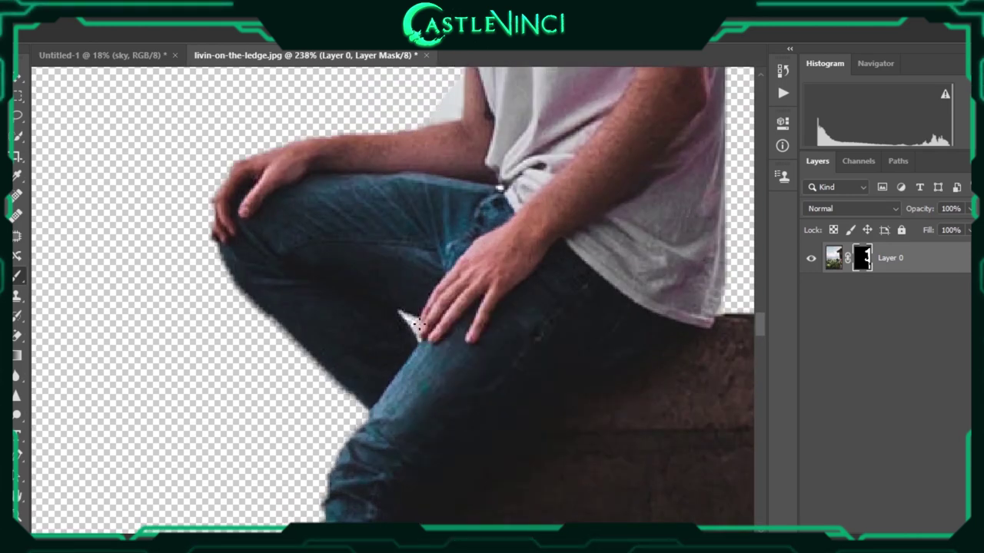
pyautogui.rightClick(419, 301)
pyautogui.press('Escape')
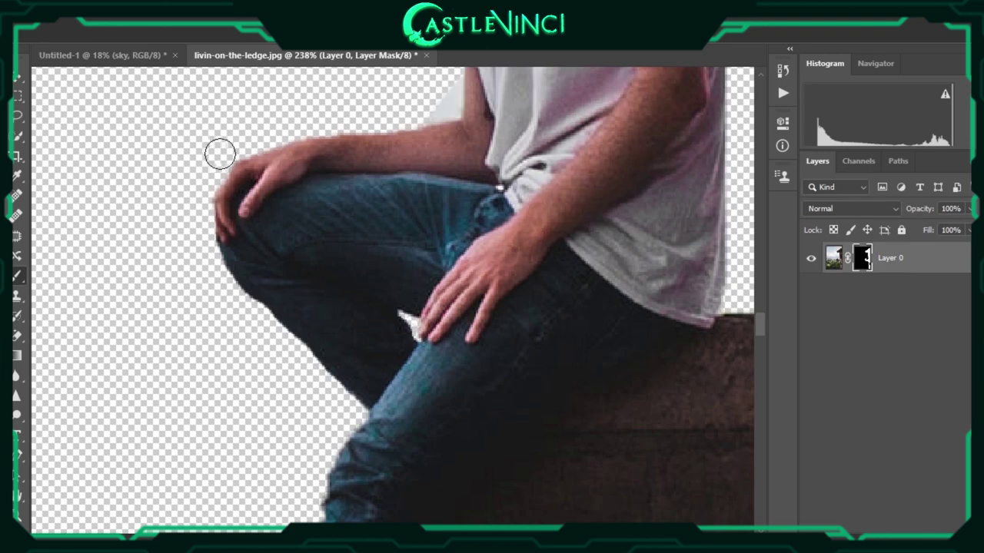
pyautogui.scroll(-2, 220, 155)
pyautogui.scroll(5, 428, 254)
pyautogui.scroll(-2, 444, 264)
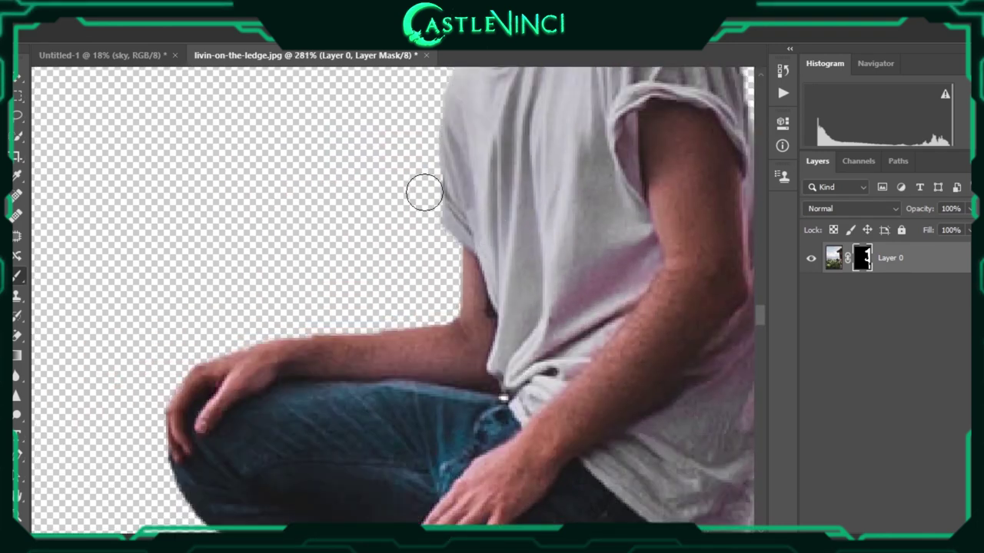
pyautogui.scroll(3, 434, 230)
pyautogui.scroll(4, 408, 243)
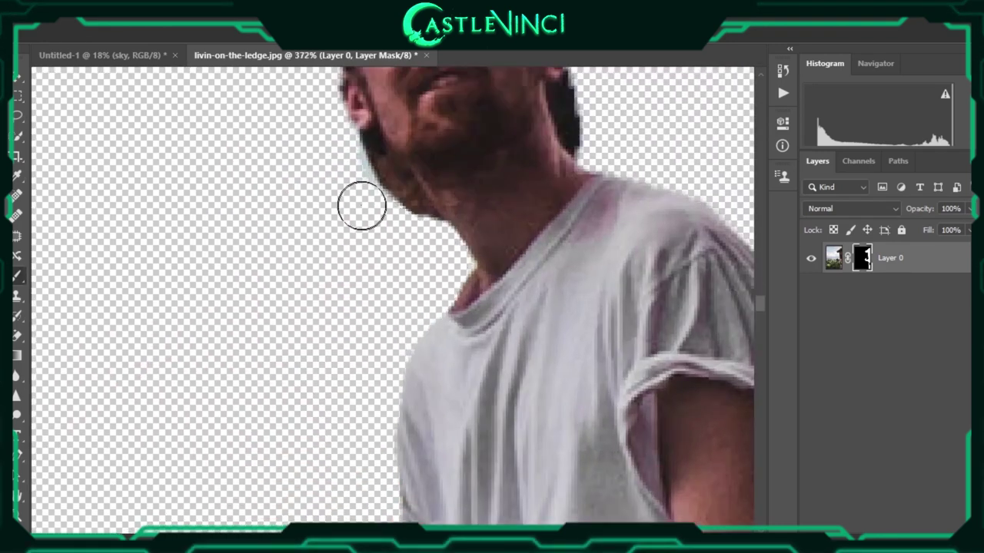
pyautogui.scroll(3, 361, 206)
pyautogui.scroll(1, 373, 149)
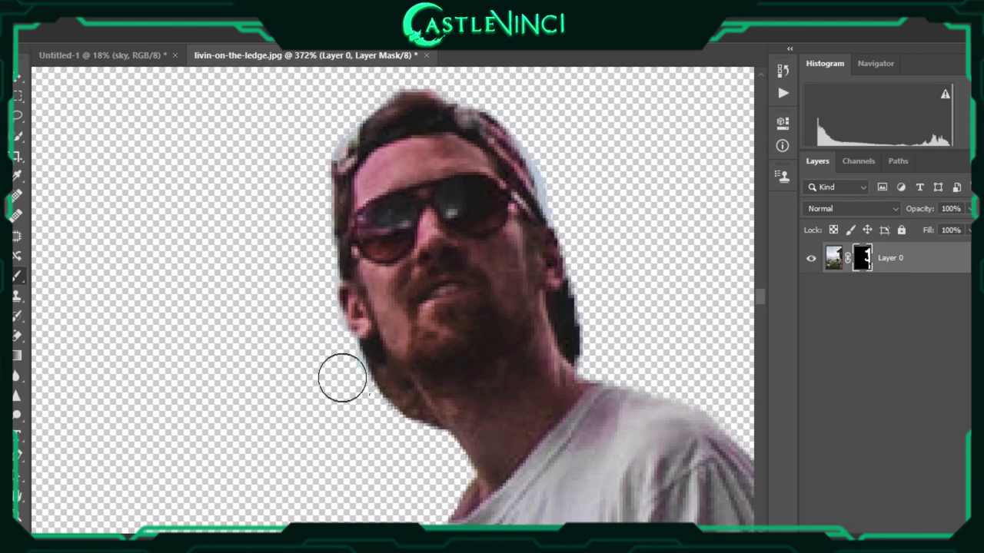
pyautogui.scroll(1, 430, 116)
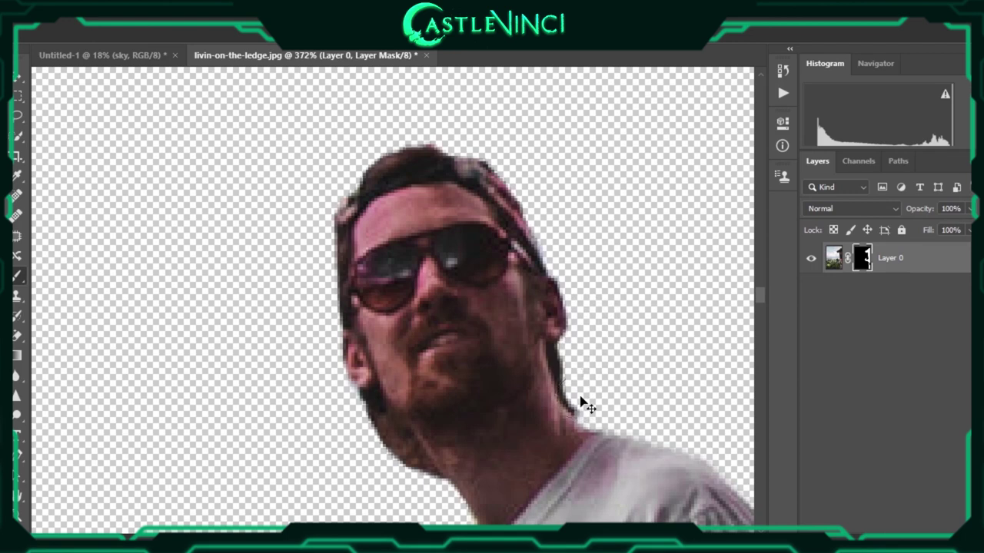
pyautogui.scroll(-8, 551, 342)
pyautogui.hscroll(3, 556, 259)
pyautogui.scroll(2, 571, 292)
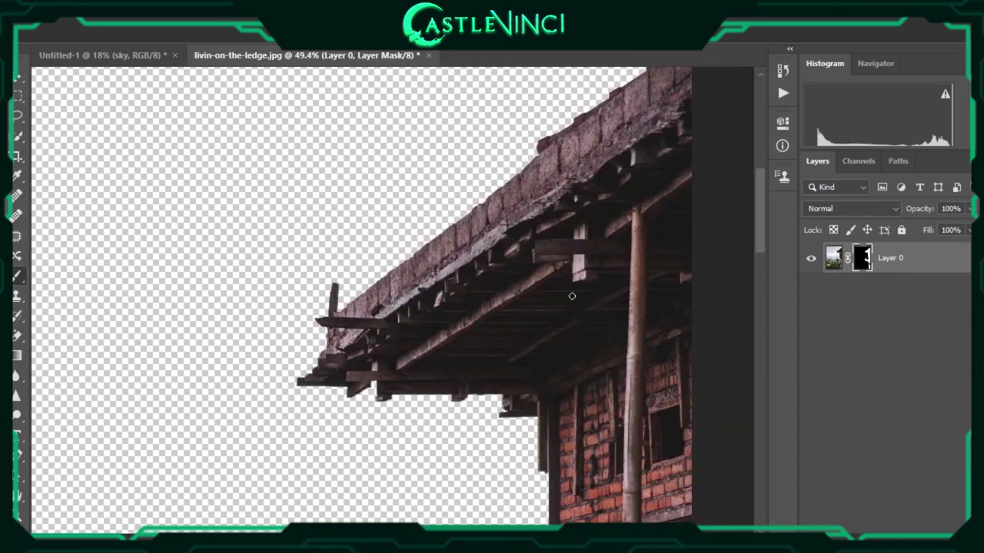
pyautogui.scroll(-6, 571, 293)
pyautogui.rightClick(892, 258)
# Convert the ledge cut-out to a Smart Object, drag it into the beach composition and move it to the top of the stack
pyautogui.click(792, 216)
pyautogui.moveTo(461, 307); pyautogui.dragTo(108, 56)
pyautogui.moveTo(462, 269); pyautogui.dragTo(676, 154)
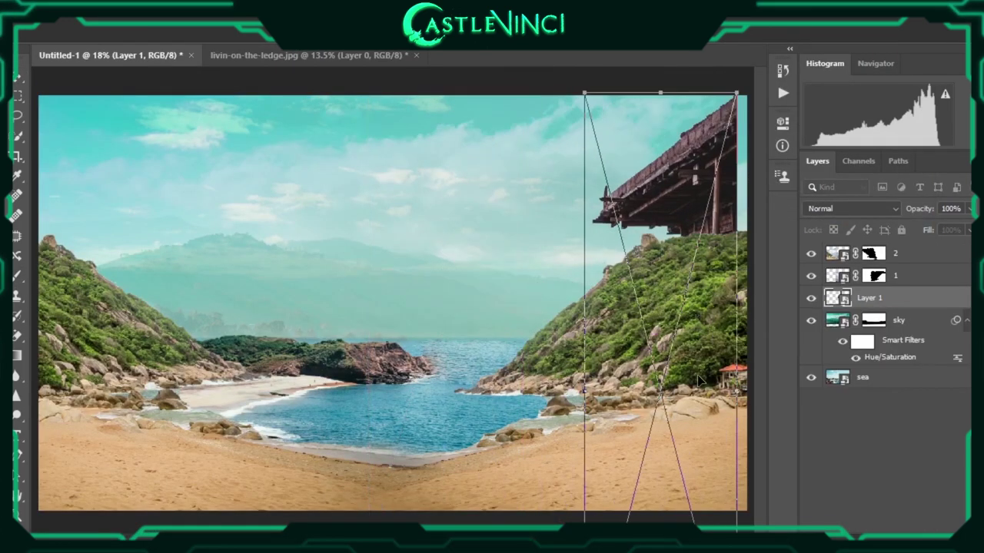
pyautogui.moveTo(845, 354); pyautogui.dragTo(869, 248)
# Enlarge the ledge building and shift it to the cove's right edge
pyautogui.hotkey('ctrl', '-')
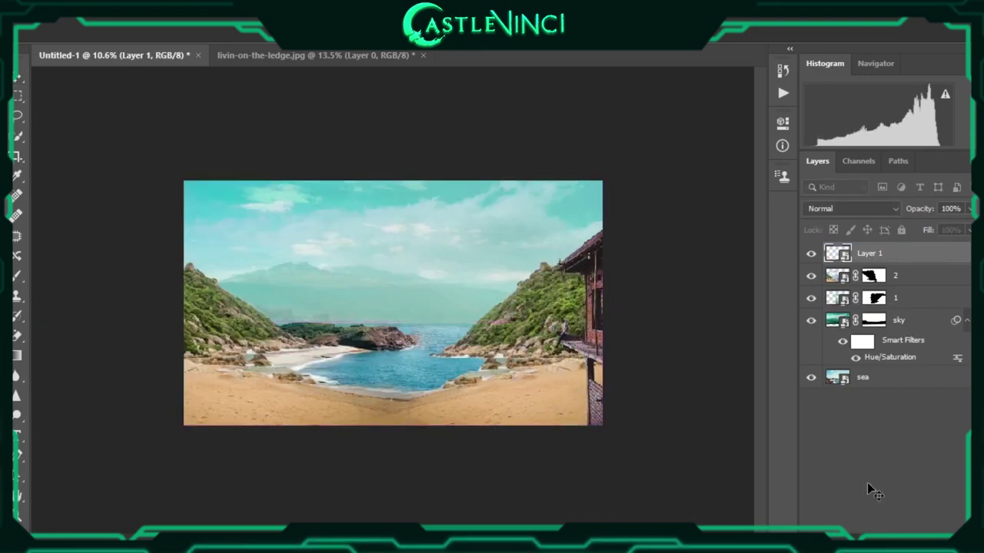
pyautogui.hotkey('ctrl', '+')
pyautogui.hotkey('ctrl', 't')
pyautogui.moveTo(665, 183); pyautogui.dragTo(620, 129)
pyautogui.moveTo(646, 322); pyautogui.dragTo(621, 321)
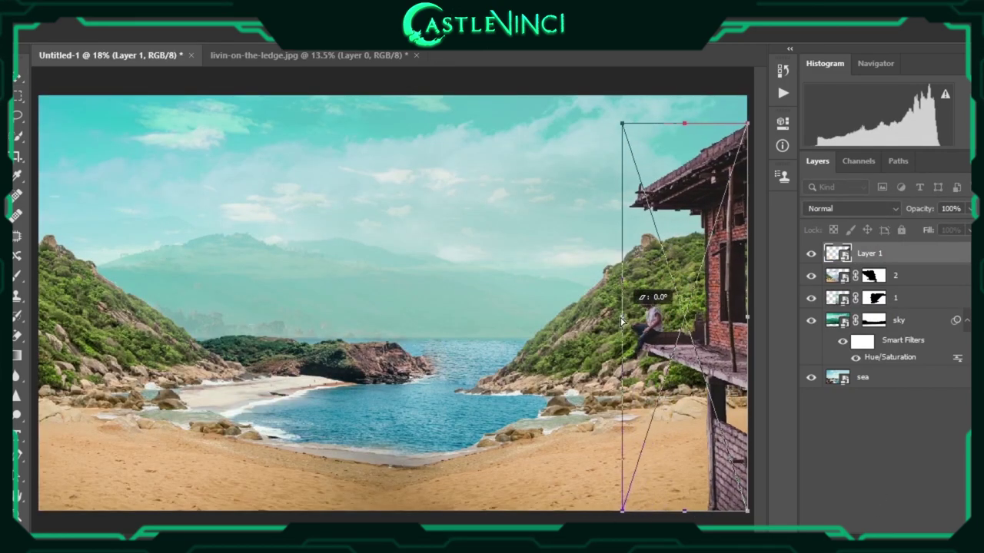
pyautogui.press('Return')
# Add a layer mask to the building, set up the mask brush and open the shanty tower photo
pyautogui.scroll(5, 661, 322)
pyautogui.click(871, 538)
pyautogui.press('b')
pyautogui.rightClick(527, 300)
pyautogui.doubleClick(611, 499)
pyautogui.scroll(-2, 485, 478)
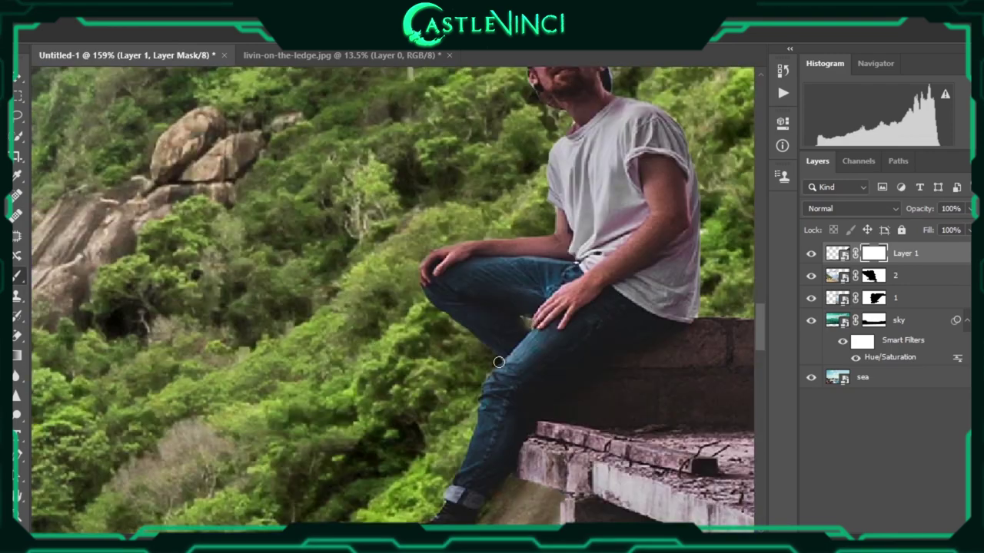
pyautogui.scroll(-2, 538, 369)
pyautogui.scroll(-4, 610, 285)
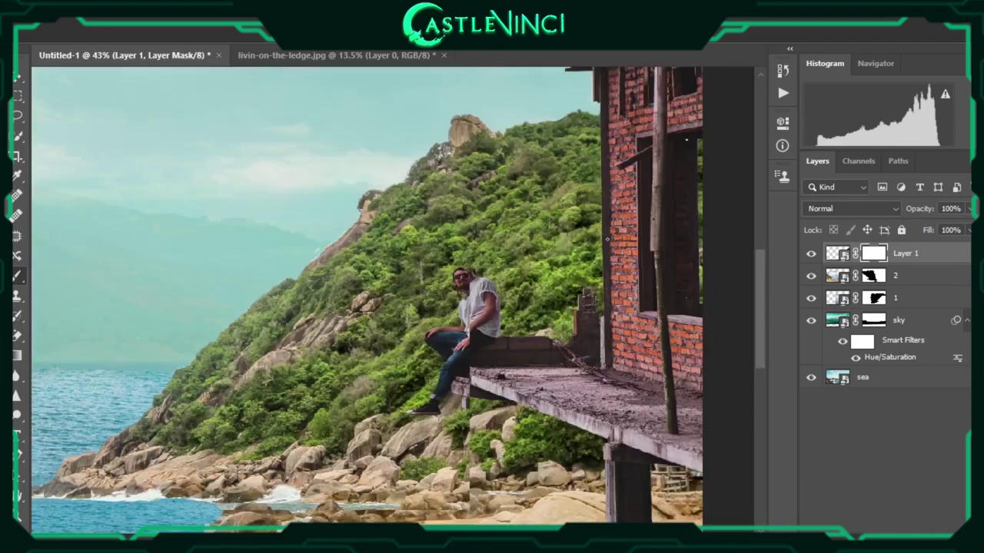
pyautogui.scroll(-3, 615, 307)
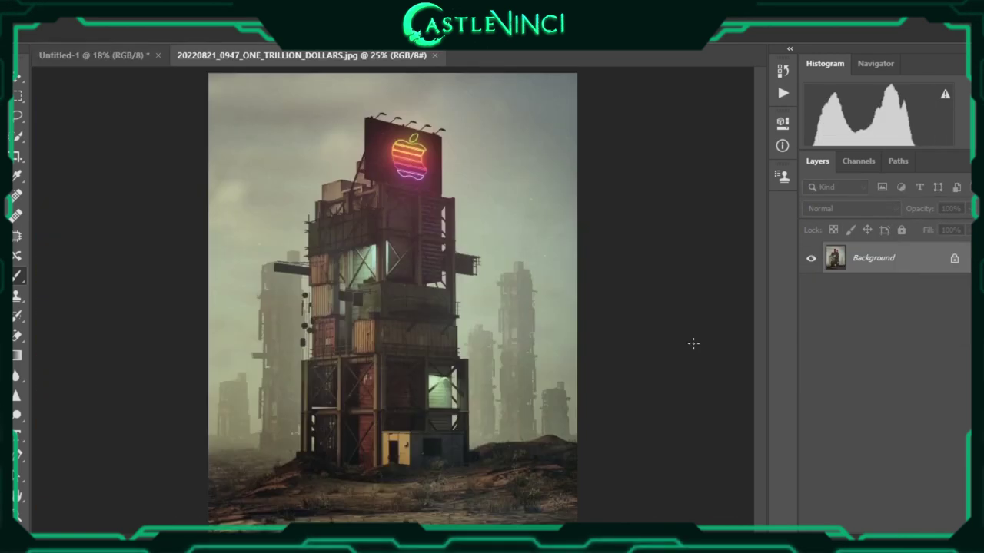
# Quick-select the shanty tower and mask out everything around it
pyautogui.press('w')
pyautogui.click(300, 267)
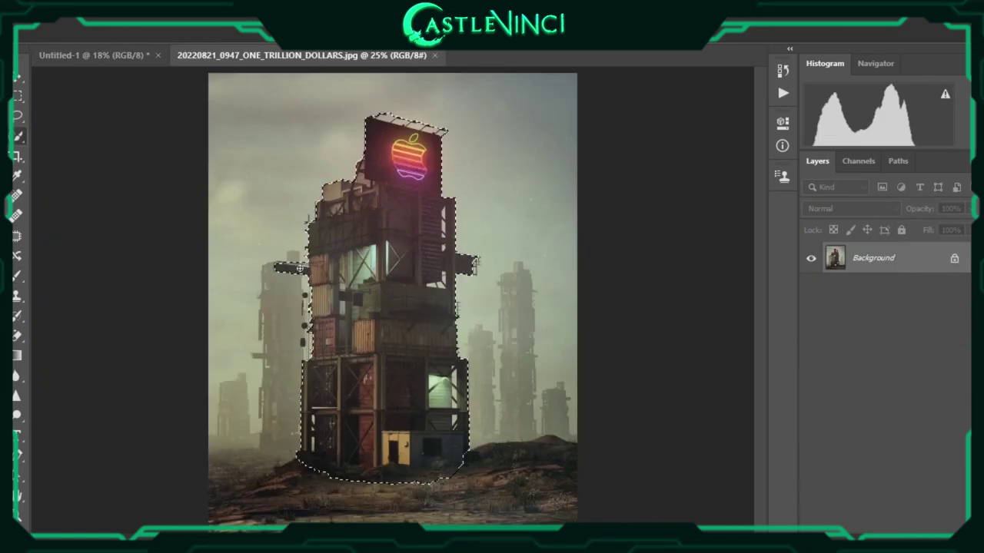
pyautogui.click(861, 538)
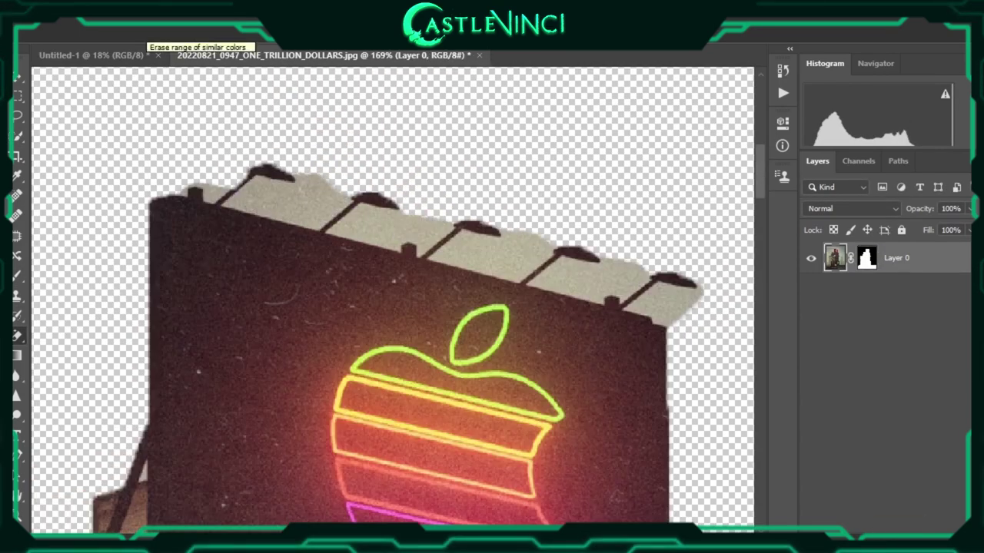
pyautogui.scroll(-3, 270, 313)
pyautogui.scroll(-2, 288, 412)
pyautogui.scroll(-2, 630, 441)
pyautogui.scroll(-1, 619, 466)
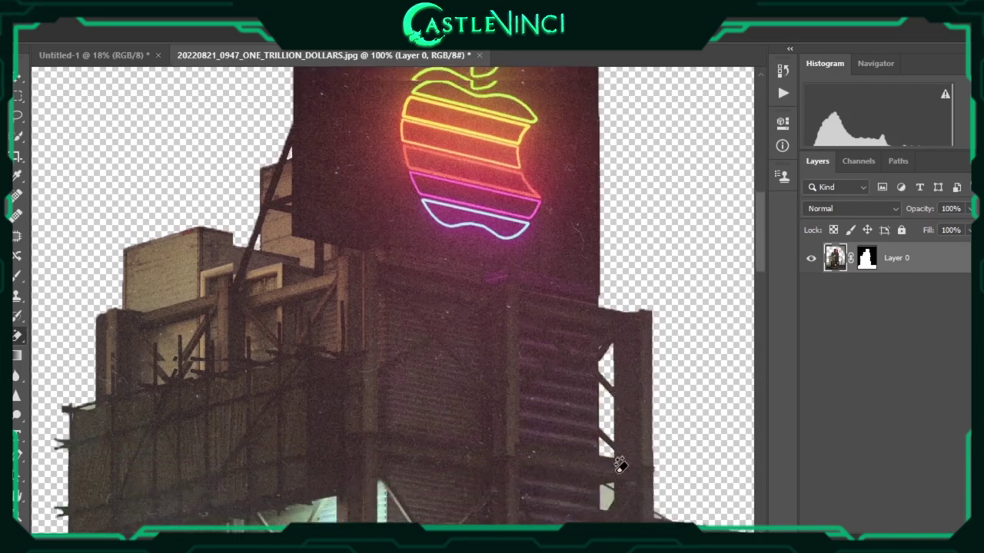
pyautogui.scroll(2, 620, 466)
pyautogui.scroll(-2, 650, 369)
pyautogui.scroll(-2, 650, 369)
pyautogui.scroll(-2, 438, 408)
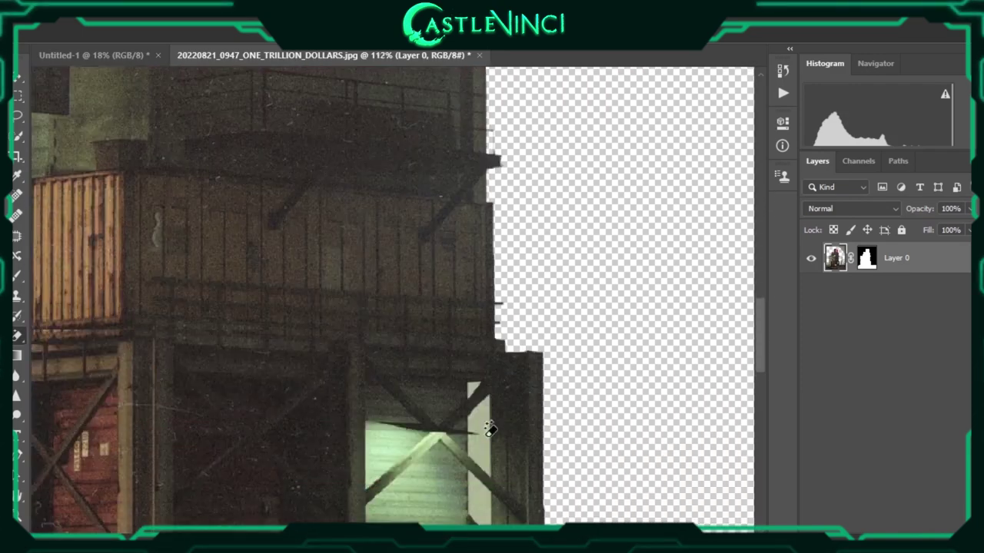
pyautogui.scroll(-1, 484, 431)
pyautogui.scroll(3, 549, 398)
pyautogui.scroll(-2, 507, 353)
pyautogui.scroll(-1, 423, 419)
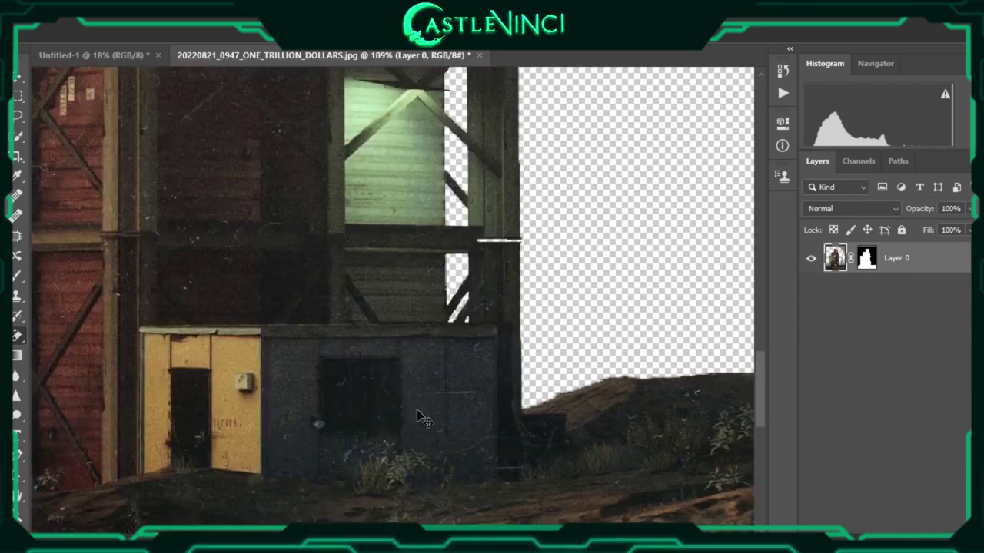
pyautogui.hscroll(-5, 418, 413)
pyautogui.scroll(-3, 213, 344)
pyautogui.scroll(2, 213, 345)
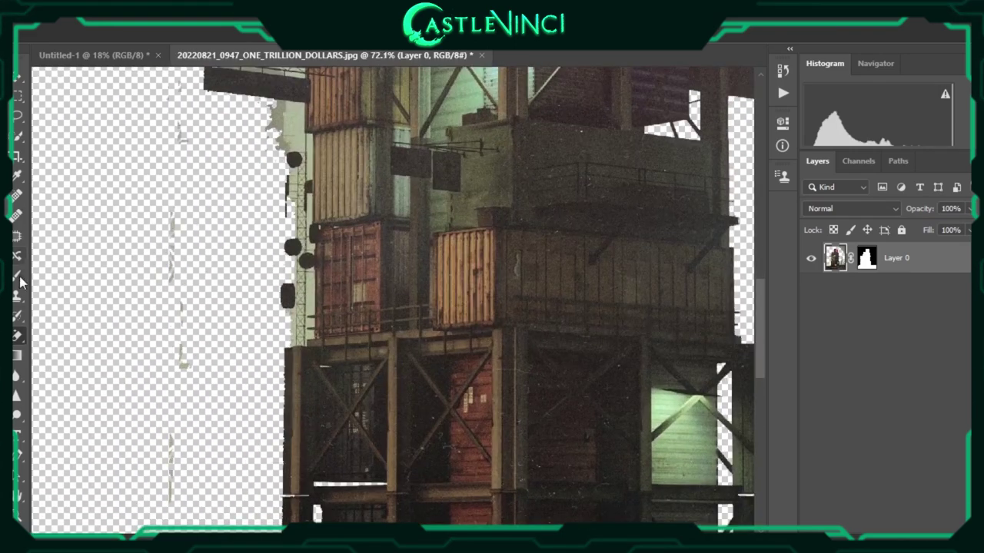
# Brush along the tower mask's left edge, checking between the mask and the layer pixels
pyautogui.click(17, 275)
pyautogui.rightClick(204, 202)
pyautogui.press('Escape')
pyautogui.scroll(-1, 171, 432)
pyautogui.scroll(5, 265, 249)
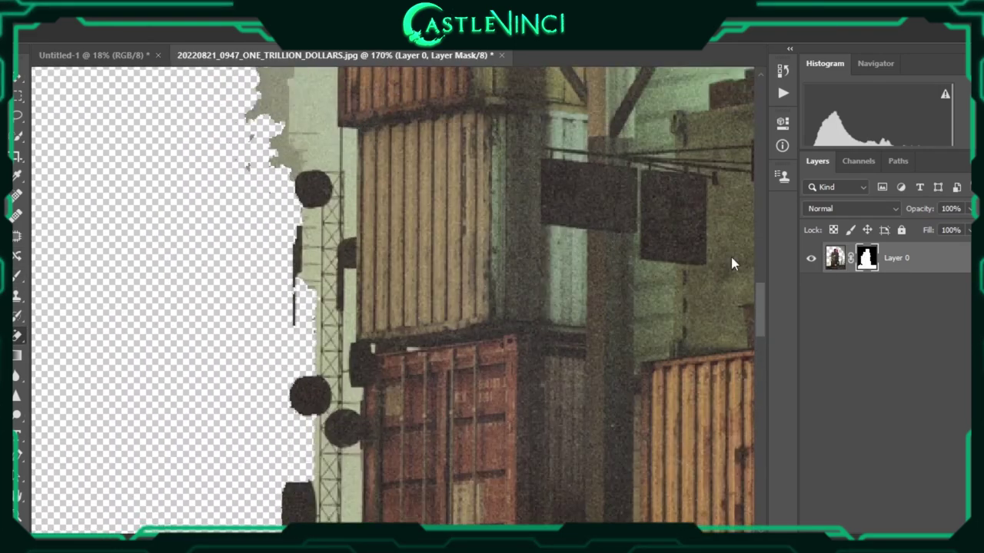
pyautogui.click(835, 257)
pyautogui.scroll(-3, 308, 231)
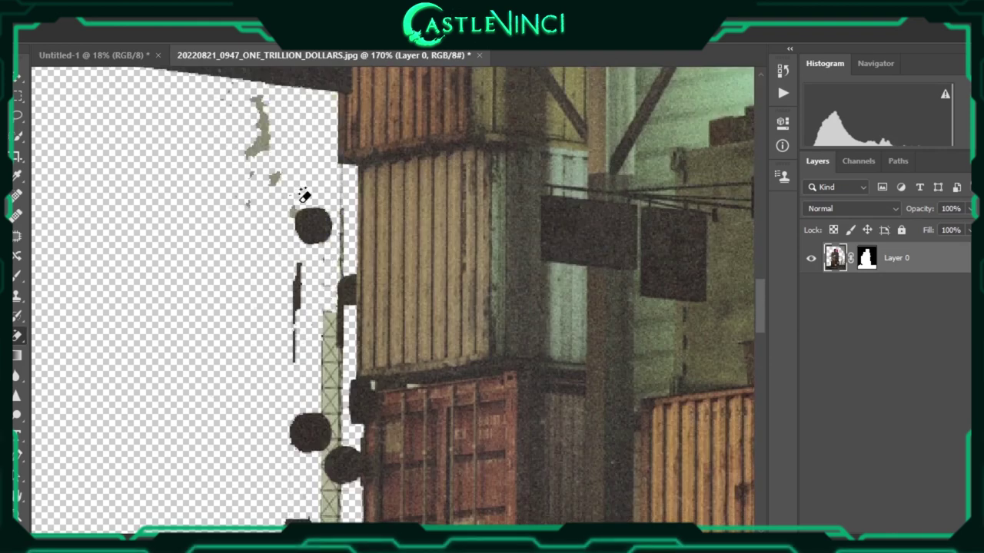
pyautogui.scroll(-1, 303, 264)
pyautogui.scroll(2, 285, 193)
pyautogui.scroll(3, 355, 194)
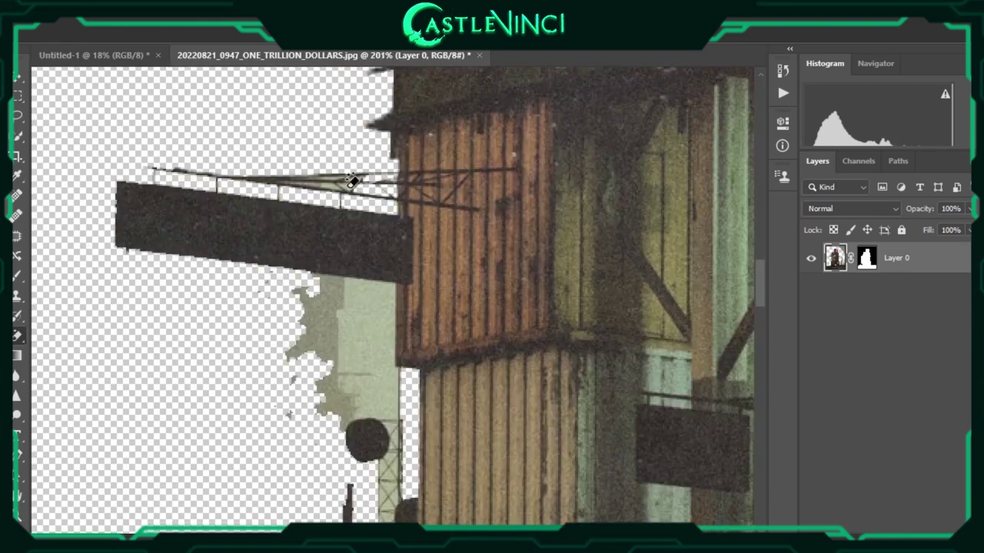
pyautogui.scroll(-1, 336, 184)
pyautogui.scroll(-3, 307, 231)
# Refine the sign arms with a resized brush, then convert the tower layer to a Smart Object
pyautogui.rightClick(222, 283)
pyautogui.click(866, 258)
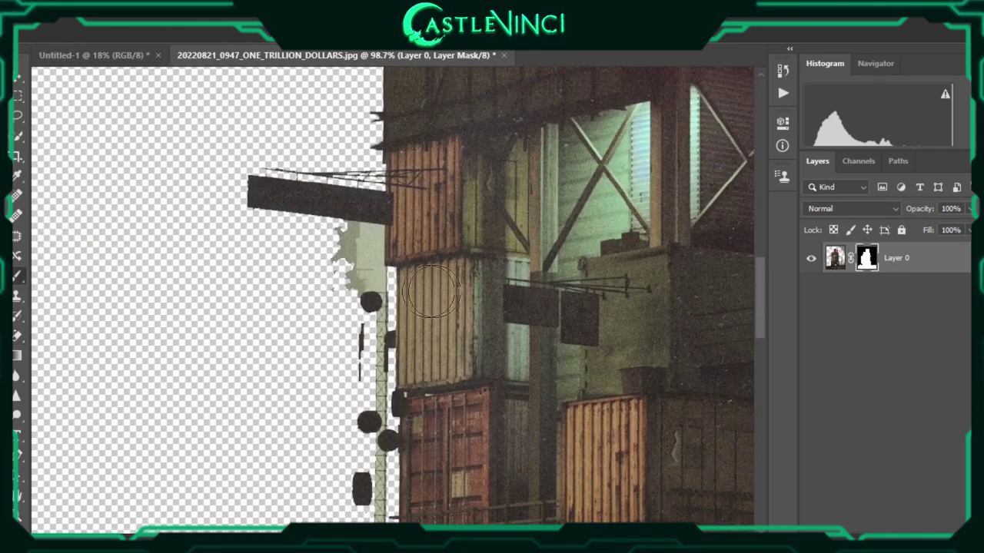
pyautogui.rightClick(379, 296)
pyautogui.press('Escape')
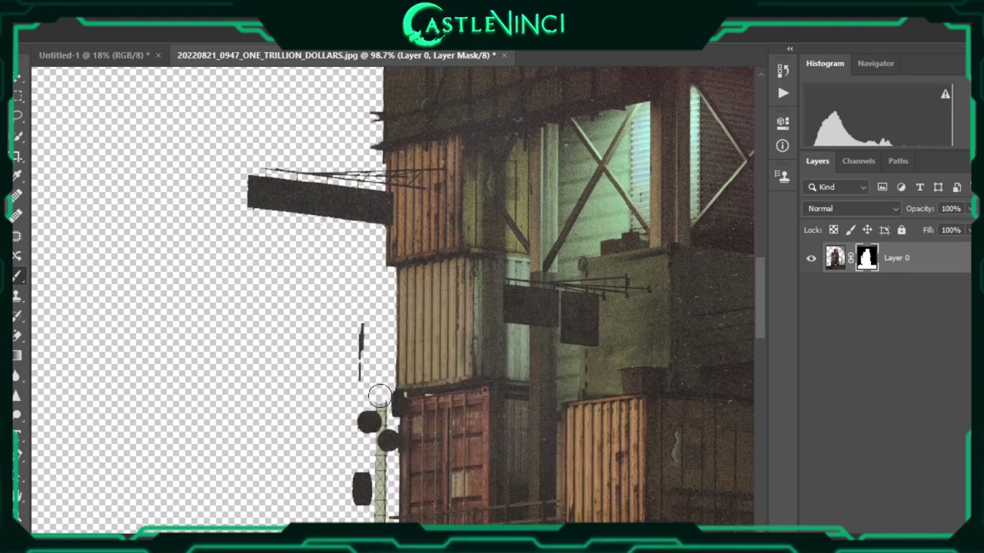
pyautogui.scroll(-3, 384, 449)
pyautogui.rightClick(367, 402)
pyautogui.press('Escape')
pyautogui.scroll(-5, 66, 101)
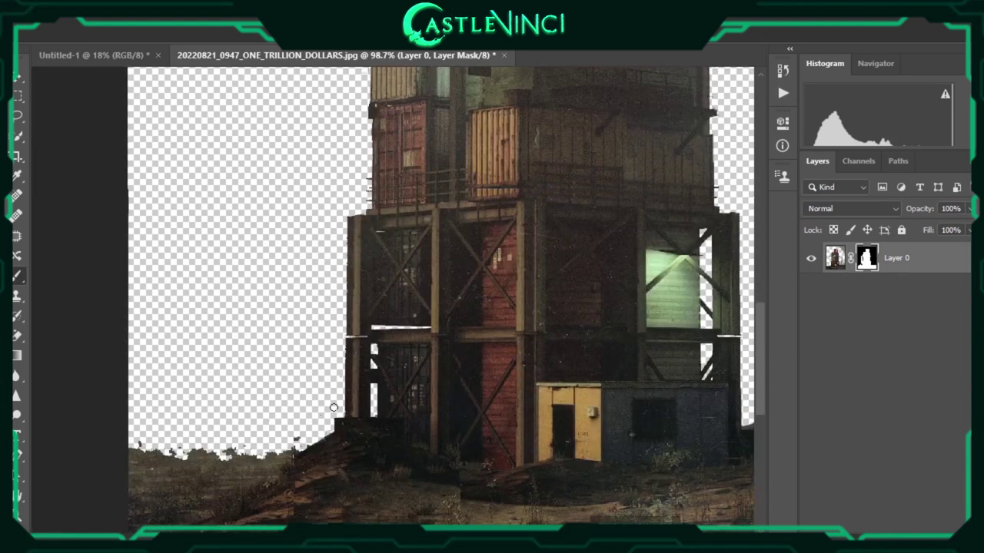
pyautogui.rightClick(907, 258)
pyautogui.click(790, 213)
# Drag the tower into the beach montage beneath man set and move it up and right
pyautogui.press('v')
pyautogui.moveTo(384, 307)
pyautogui.mouseDown()
pyautogui.moveTo(538, 340)
pyautogui.moveTo(623, 340)
pyautogui.mouseUp()
pyautogui.moveTo(869, 253); pyautogui.dragTo(913, 281)
pyautogui.hotkey('ctrl', 't')
pyautogui.moveTo(638, 271); pyautogui.dragTo(662, 223)
pyautogui.press('Return')
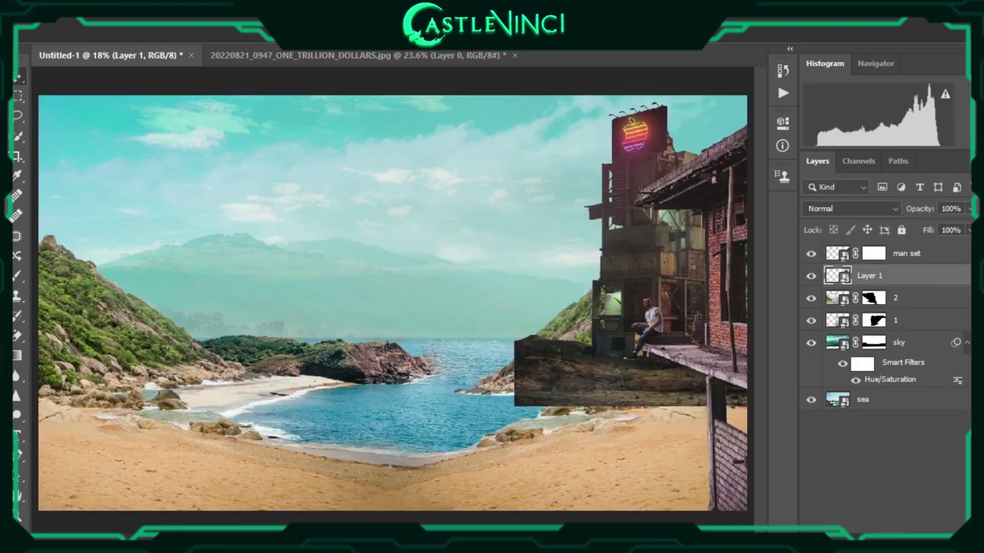
# Mask out the tower's ground with a brush so the rocks and beach show through
pyautogui.press('b')
pyautogui.rightClick(637, 343)
pyautogui.press('Return')
pyautogui.moveTo(507, 314)
pyautogui.mouseDown()
pyautogui.moveTo(573, 399)
pyautogui.moveTo(691, 393)
pyautogui.mouseUp()
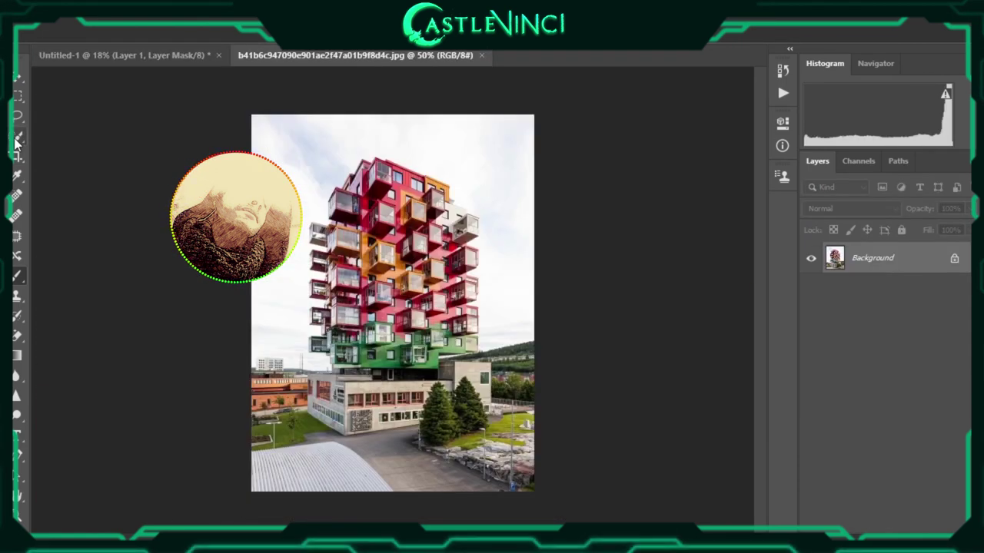
pyautogui.click(17, 140)
# Select the balcony building with its lower block, then brush the hedge strip out of the mask
pyautogui.click(433, 271)
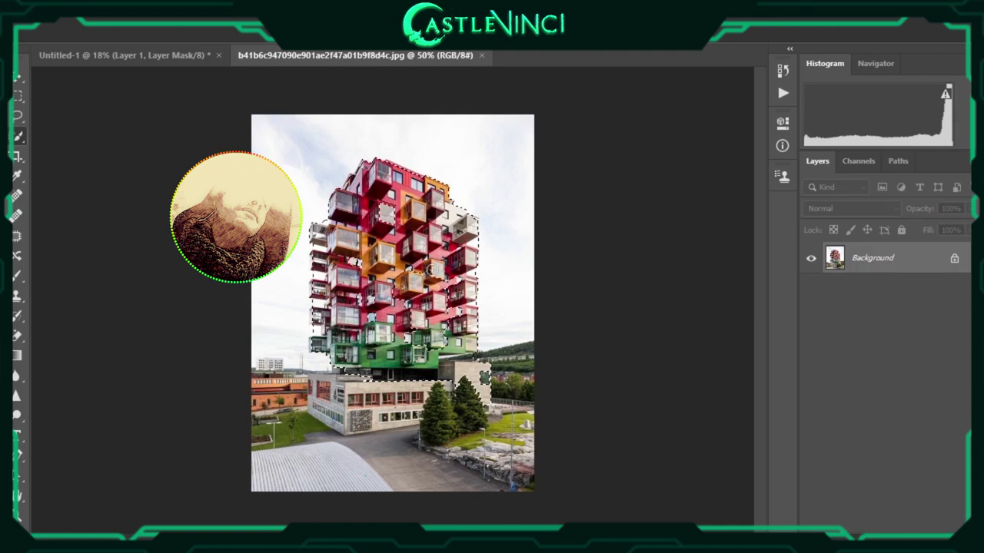
pyautogui.moveTo(369, 396); pyautogui.dragTo(438, 430)
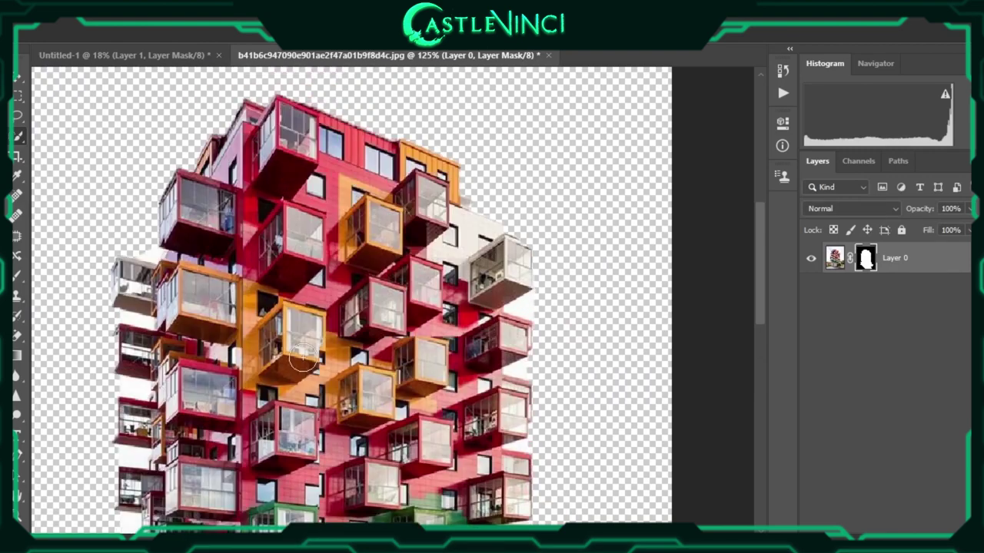
pyautogui.press('b')
pyautogui.scroll(3, 303, 358)
pyautogui.scroll(-3, 531, 325)
pyautogui.rightClick(474, 315)
pyautogui.scroll(3, 474, 315)
pyautogui.press('Escape')
pyautogui.scroll(2, 531, 255)
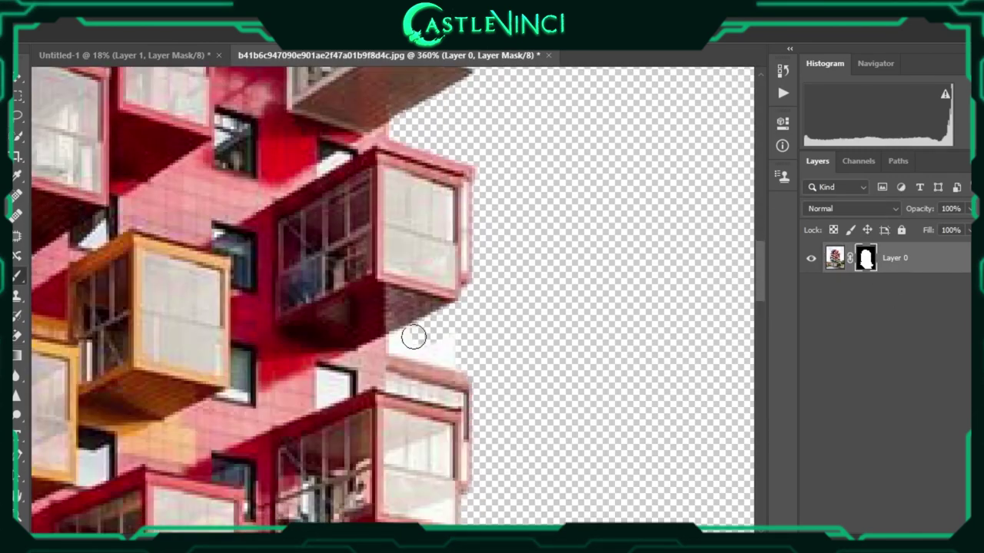
pyautogui.scroll(2, 412, 334)
pyautogui.rightClick(507, 343)
pyautogui.press('Escape')
pyautogui.scroll(-3, 510, 330)
pyautogui.scroll(-3, 509, 330)
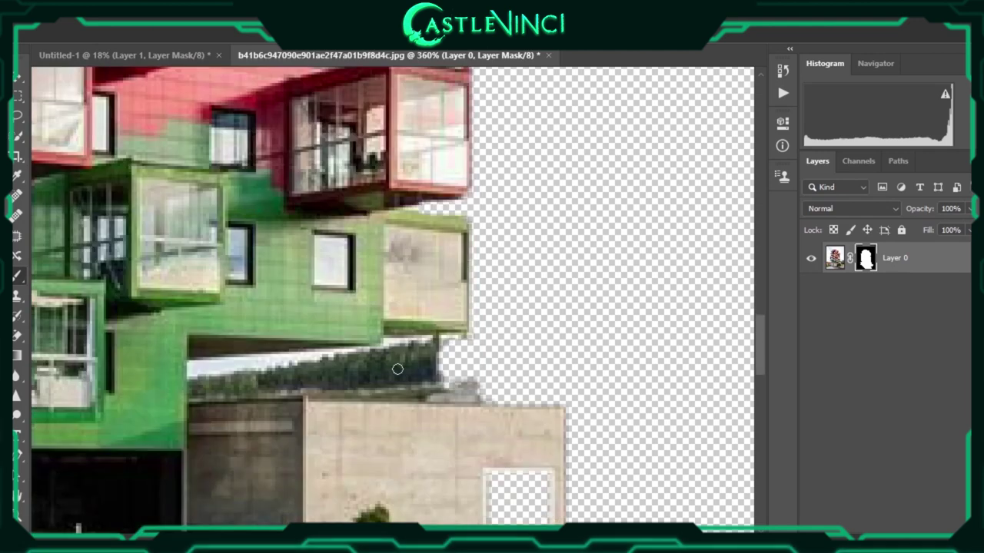
pyautogui.moveTo(190, 394)
pyautogui.mouseDown()
pyautogui.moveTo(189, 361)
pyautogui.moveTo(485, 340)
pyautogui.moveTo(220, 378)
pyautogui.moveTo(561, 377)
pyautogui.mouseUp()
# Tidy the remaining mask edges at high zoom and apply the building's layer mask
pyautogui.scroll(-2, 561, 378)
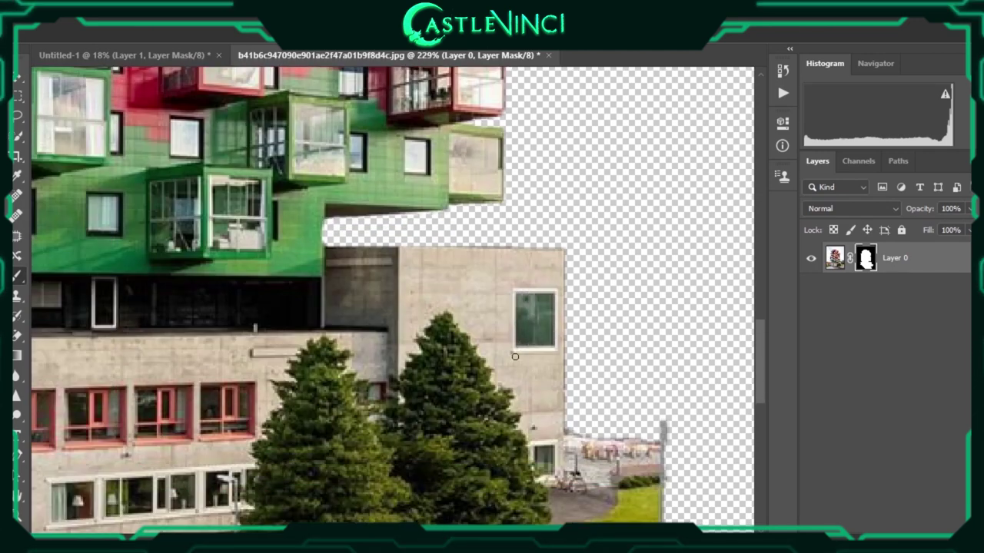
pyautogui.hscroll(-5, 533, 287)
pyautogui.rightClick(253, 300)
pyautogui.press('Escape')
pyautogui.rightClick(308, 220)
pyautogui.press('Escape')
pyautogui.scroll(2, 223, 225)
pyautogui.scroll(2, 223, 224)
pyautogui.scroll(3, 222, 225)
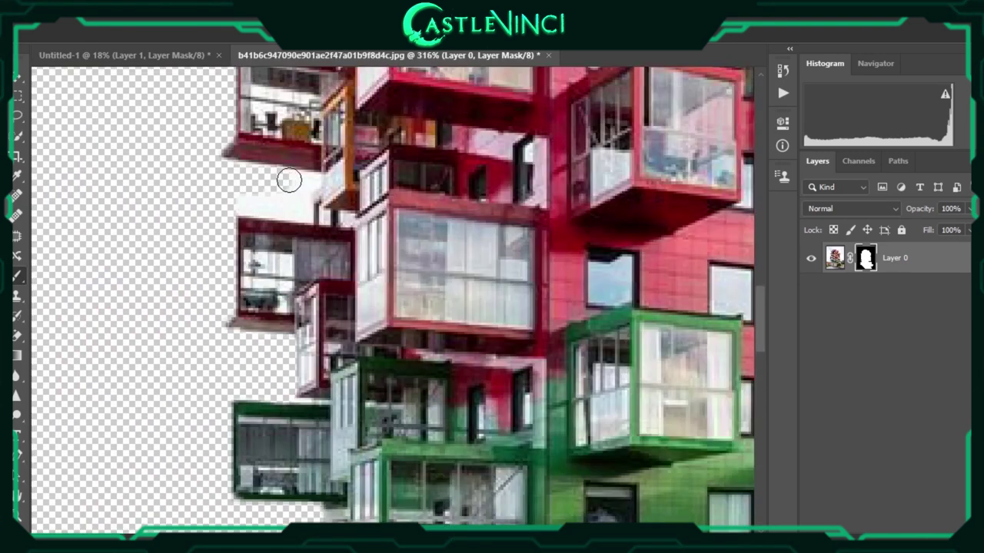
pyautogui.scroll(3, 226, 193)
pyautogui.scroll(3, 253, 285)
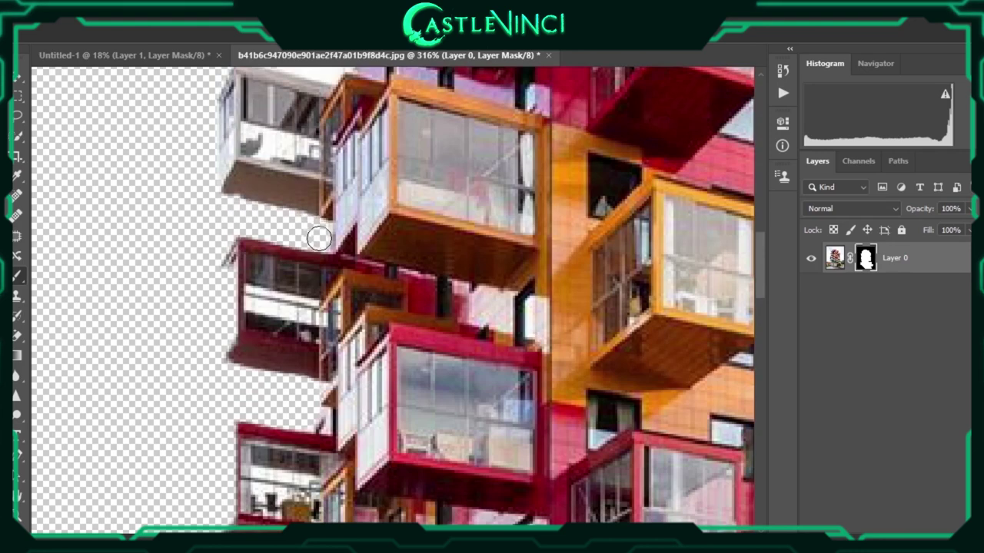
pyautogui.scroll(3, 321, 243)
pyautogui.scroll(-5, 319, 257)
pyautogui.scroll(5, 377, 263)
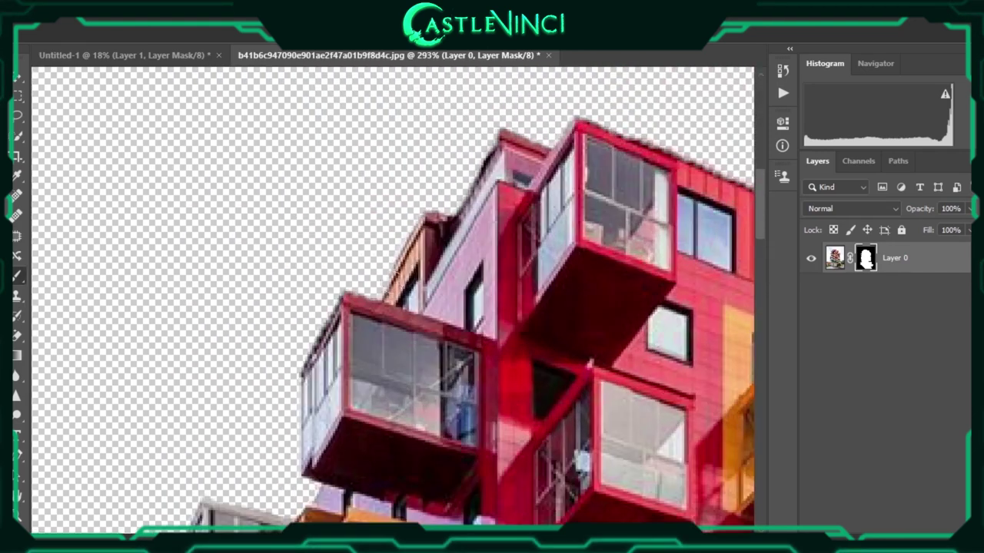
pyautogui.hscroll(3, 598, 140)
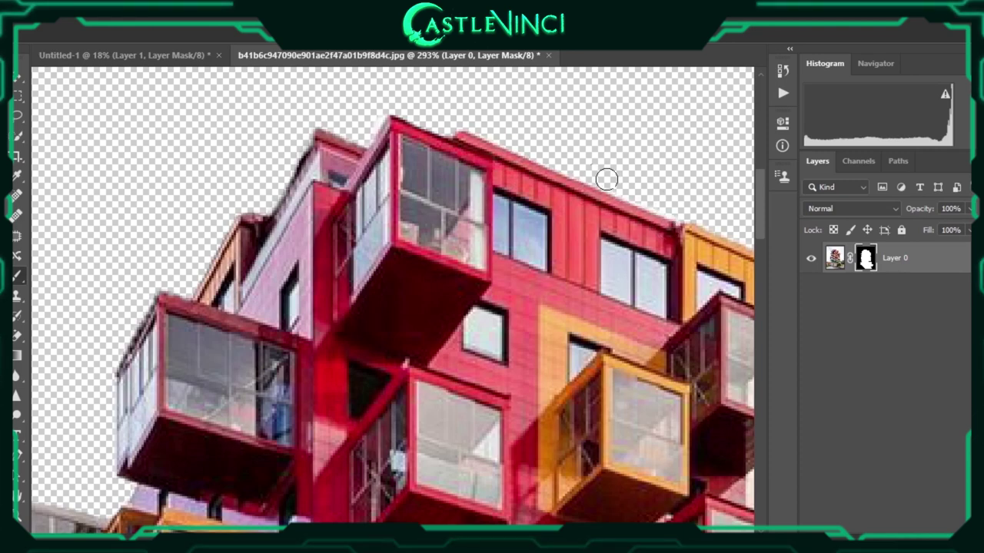
pyautogui.hscroll(3, 644, 351)
pyautogui.hscroll(1, 690, 419)
pyautogui.hscroll(2, 690, 418)
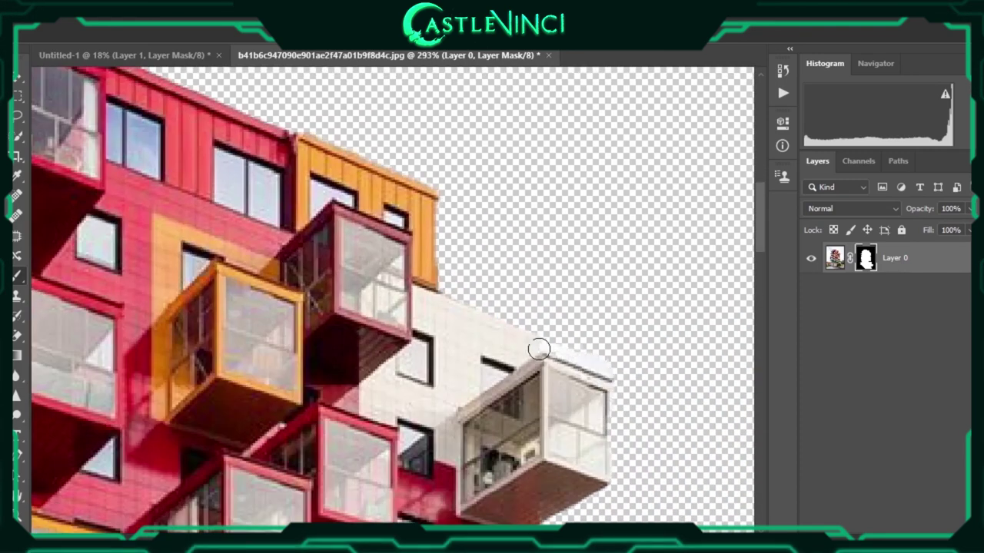
pyautogui.scroll(-5, 461, 308)
pyautogui.rightClick(914, 258)
pyautogui.press('Escape')
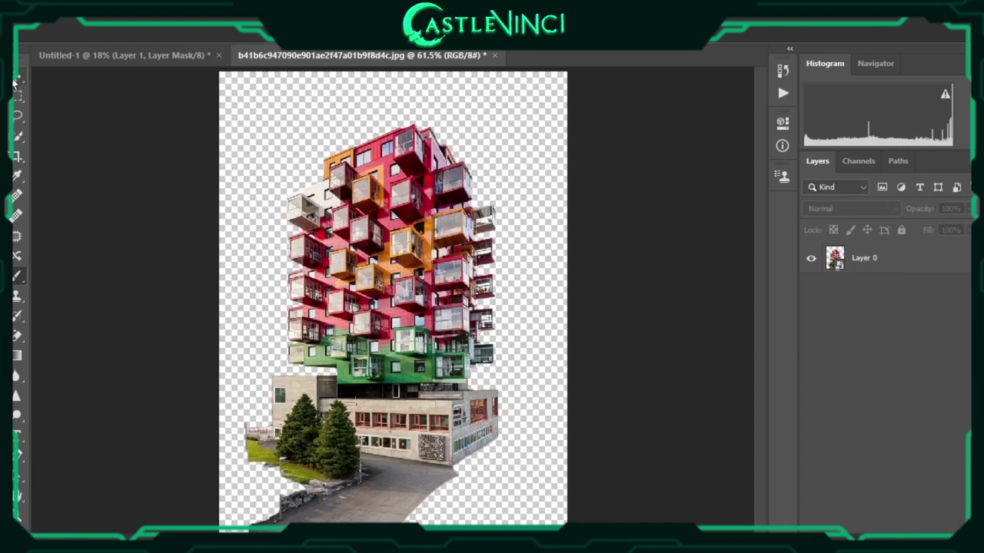
# Drag the balcony building into the beach montage and place its layer beneath the tower
pyautogui.moveTo(515, 330)
pyautogui.mouseDown()
pyautogui.moveTo(575, 315)
pyautogui.moveTo(591, 267)
pyautogui.mouseUp()
pyautogui.hotkey('ctrl', '[')
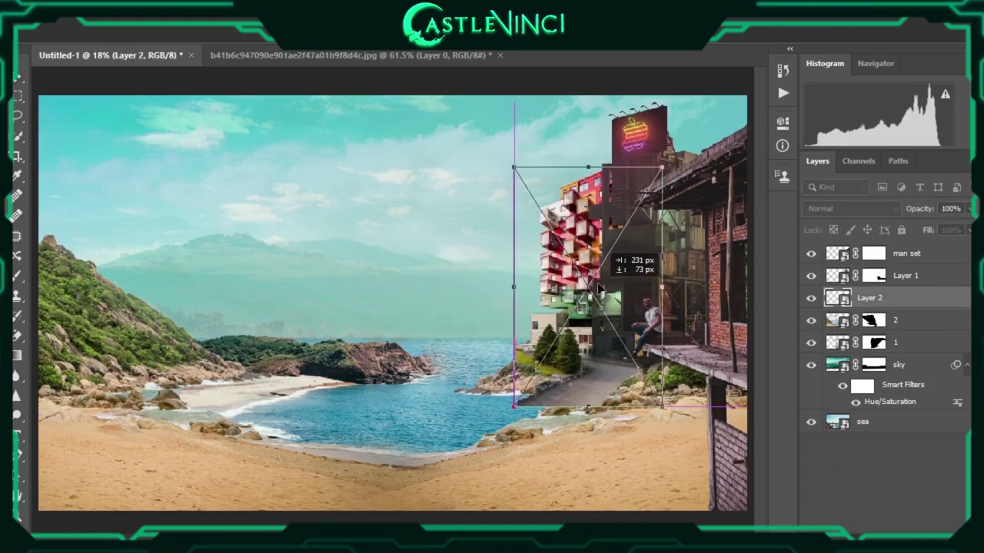
pyautogui.press('Return')
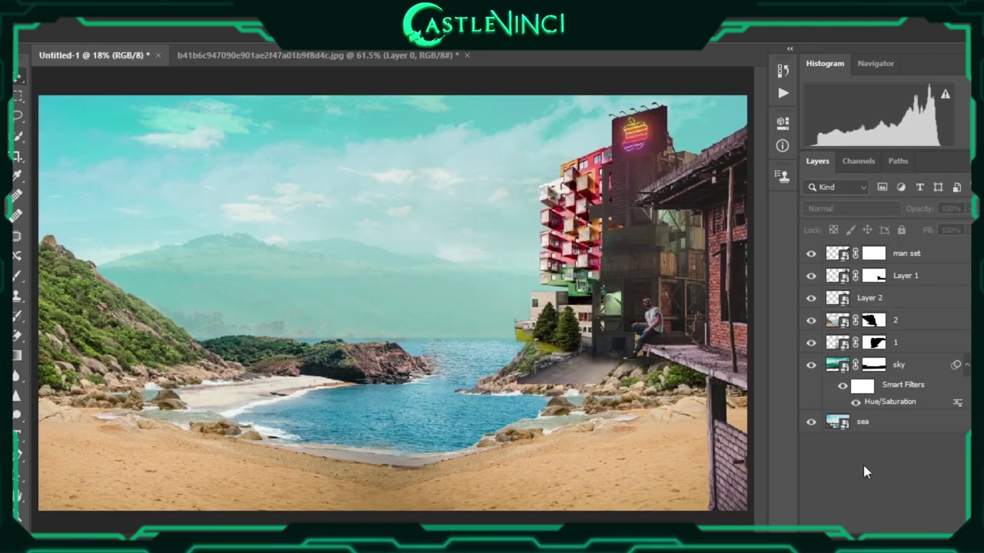
# Shift and enlarge the layer named 1 up and left, then move the building further right
pyautogui.hotkey('alt', '[')
pyautogui.hotkey('alt', '[')
pyautogui.moveTo(327, 184)
pyautogui.mouseDown()
pyautogui.moveTo(300, 162)
pyautogui.moveTo(329, 187)
pyautogui.mouseUp()
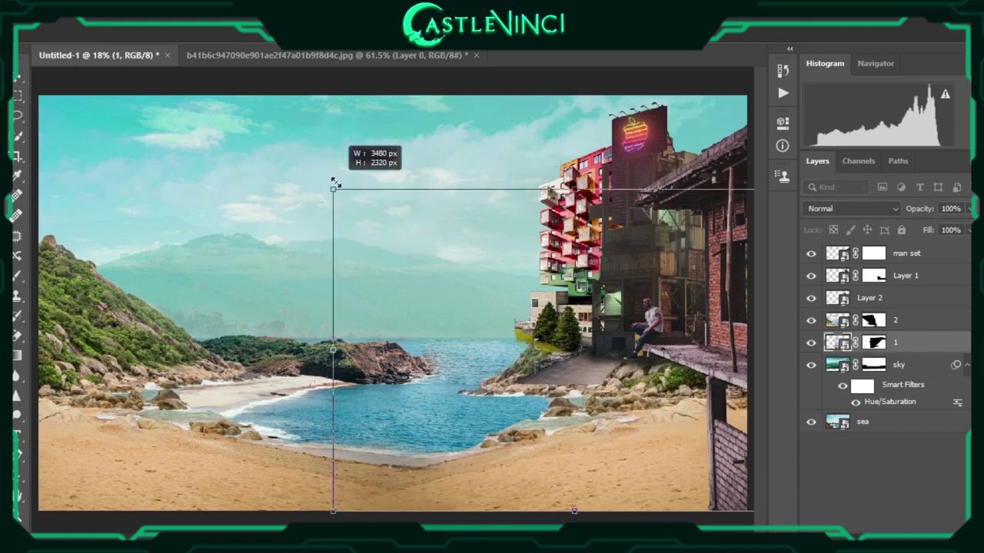
pyautogui.moveTo(404, 299); pyautogui.dragTo(439, 301)
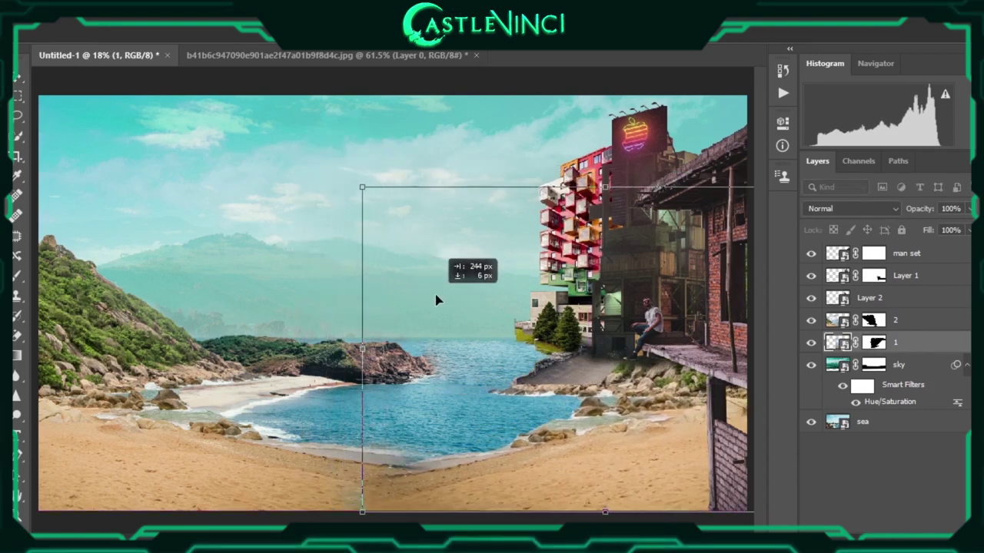
pyautogui.moveTo(360, 186); pyautogui.dragTo(338, 168)
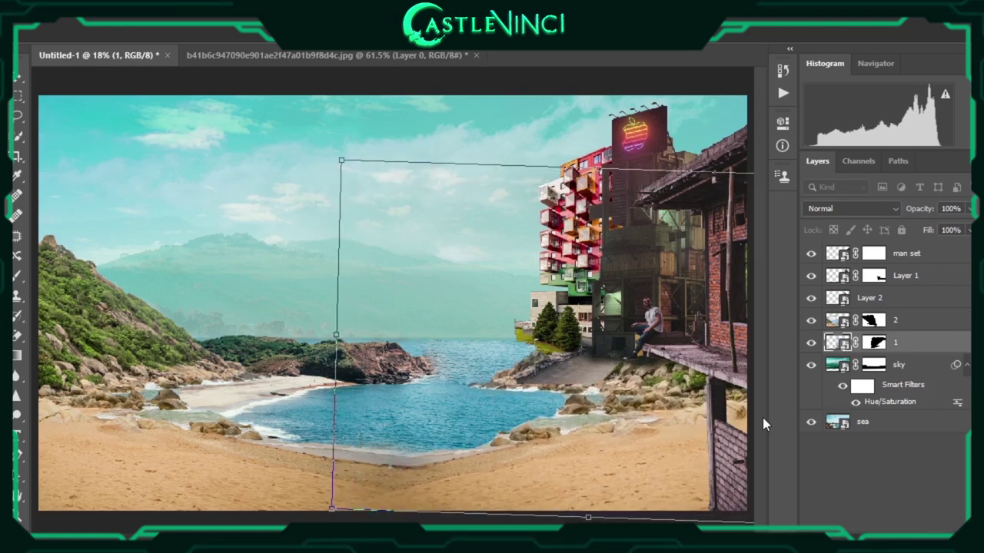
pyautogui.press('Return')
pyautogui.moveTo(489, 296)
pyautogui.mouseDown()
pyautogui.moveTo(575, 296)
pyautogui.moveTo(657, 277)
pyautogui.mouseUp()
# Nudge the balcony building right and down into place on the shoreline
pyautogui.click(869, 298)
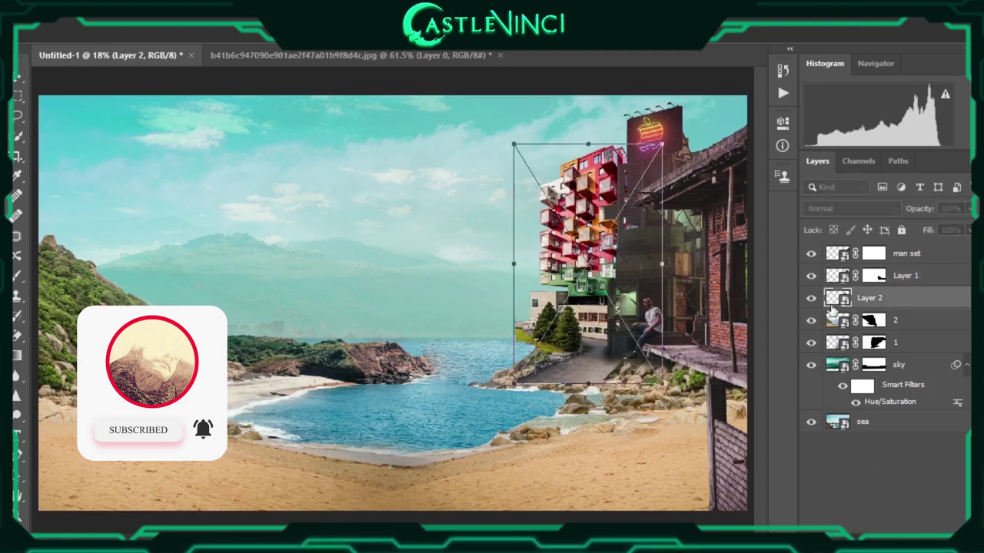
pyautogui.moveTo(514, 239); pyautogui.dragTo(585, 281)
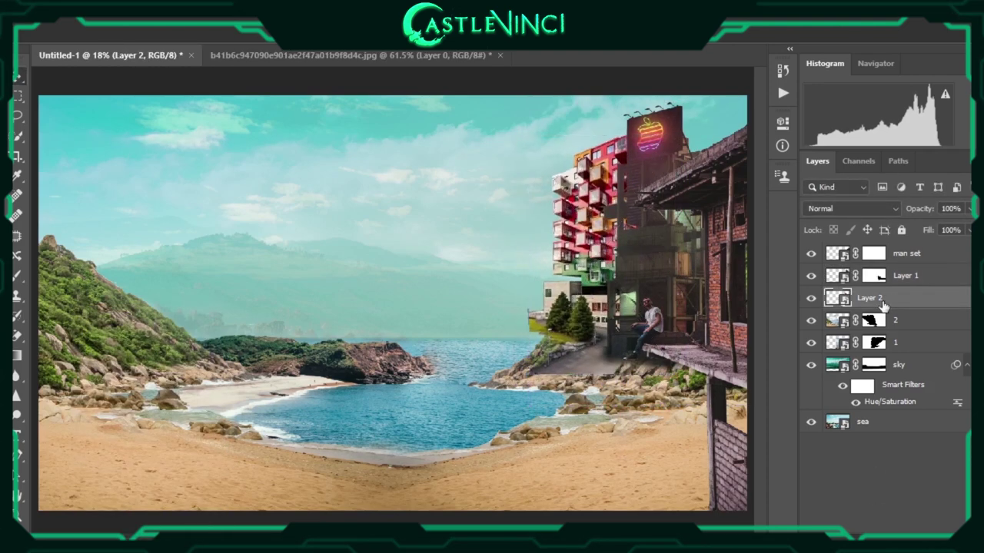
pyautogui.moveTo(585, 282); pyautogui.dragTo(579, 297)
# Paint the building's mask with a hard round brush to hide its road and ground
pyautogui.press('b')
pyautogui.scroll(3, 595, 298)
pyautogui.rightClick(595, 298)
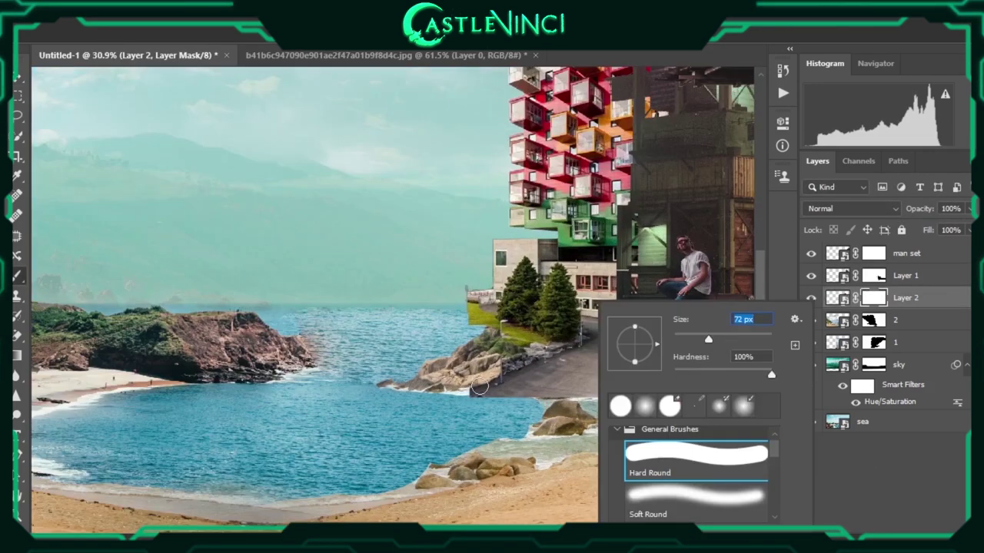
pyautogui.press('Escape')
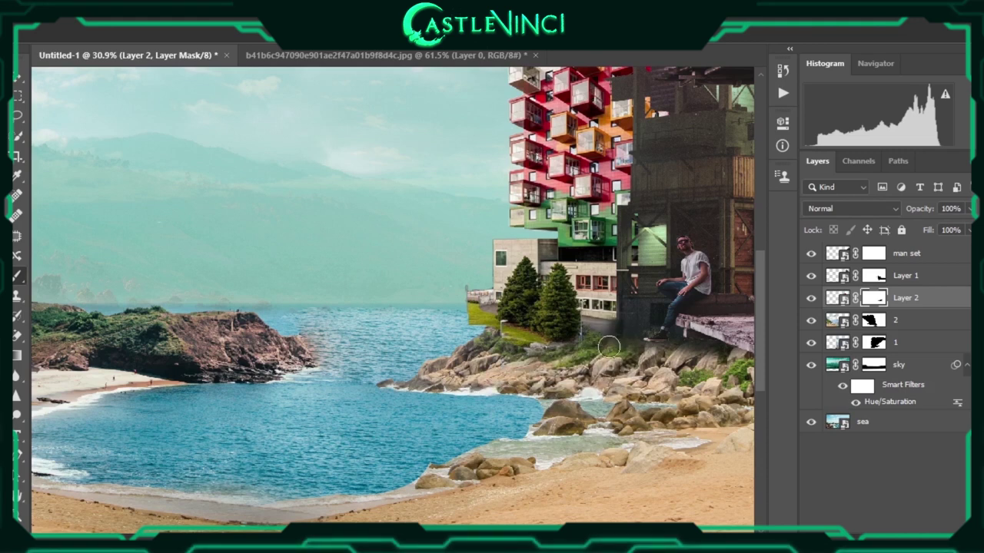
pyautogui.scroll(3, 484, 307)
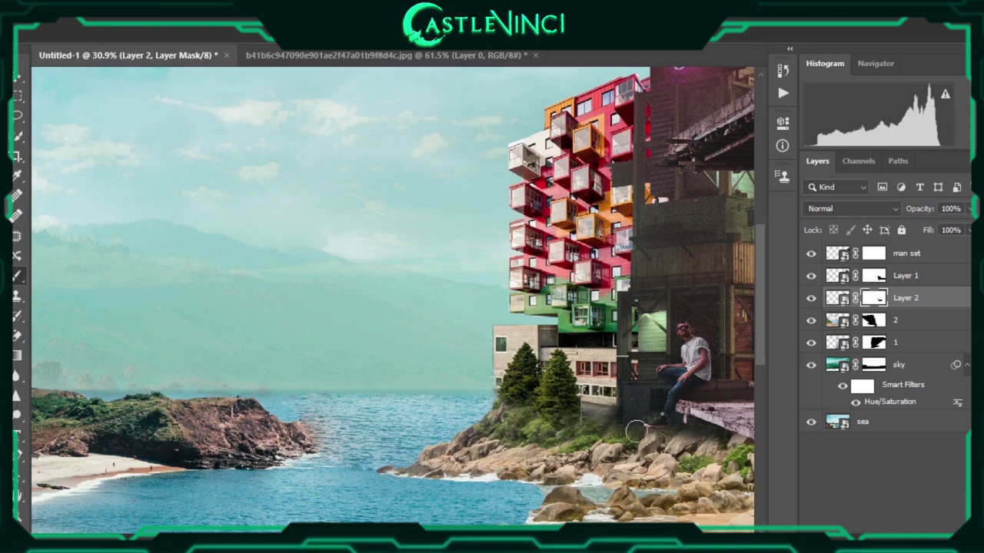
pyautogui.hotkey('ctrl', '0')
# Add Curves contrast to the balcony building and the container tower
pyautogui.hotkey('ctrl', 'm')
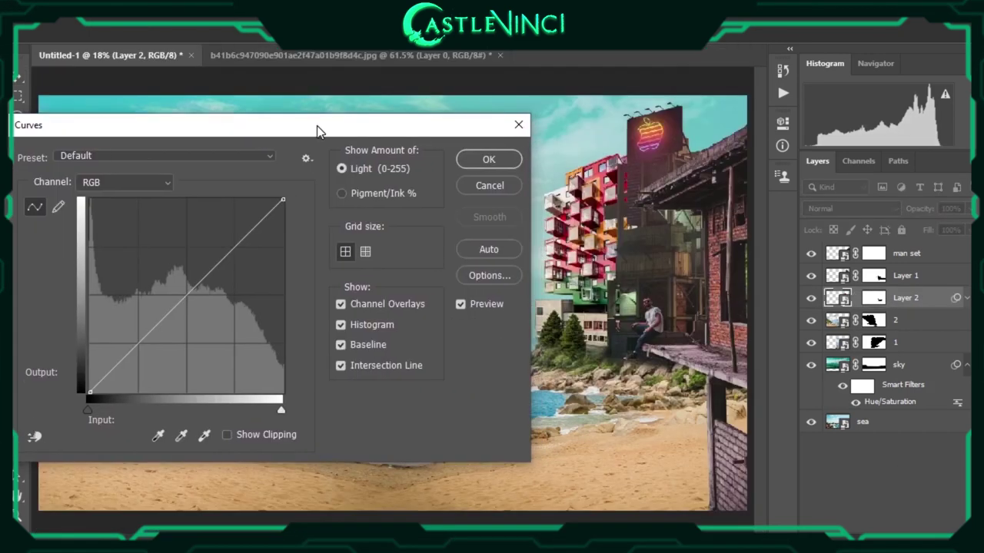
pyautogui.moveTo(281, 410); pyautogui.dragTo(256, 409)
pyautogui.click(486, 160)
pyautogui.keyDown('ctrl'); pyautogui.click(660, 272); pyautogui.keyUp('ctrl')
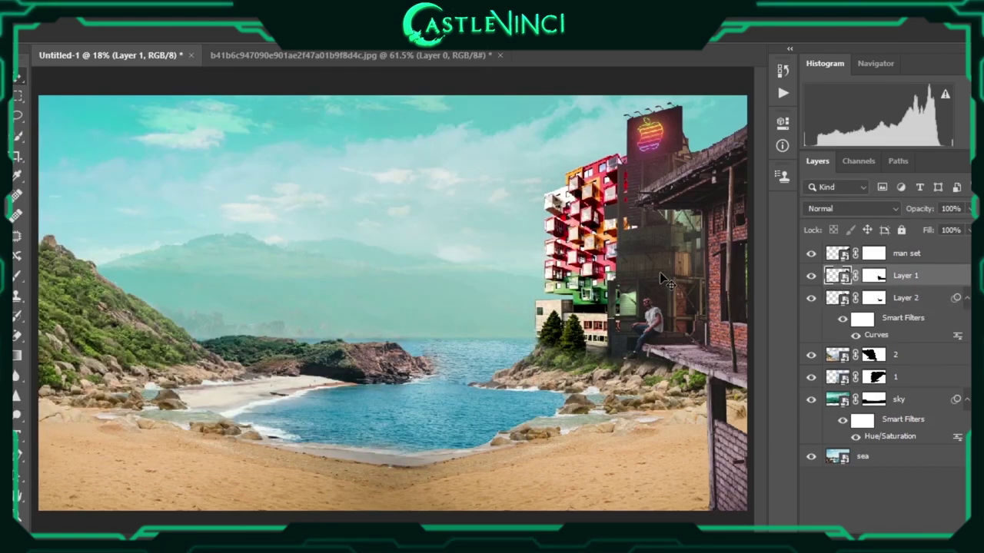
pyautogui.hotkey('ctrl', 'm')
pyautogui.moveTo(109, 411); pyautogui.dragTo(112, 410)
pyautogui.moveTo(281, 410); pyautogui.dragTo(233, 411)
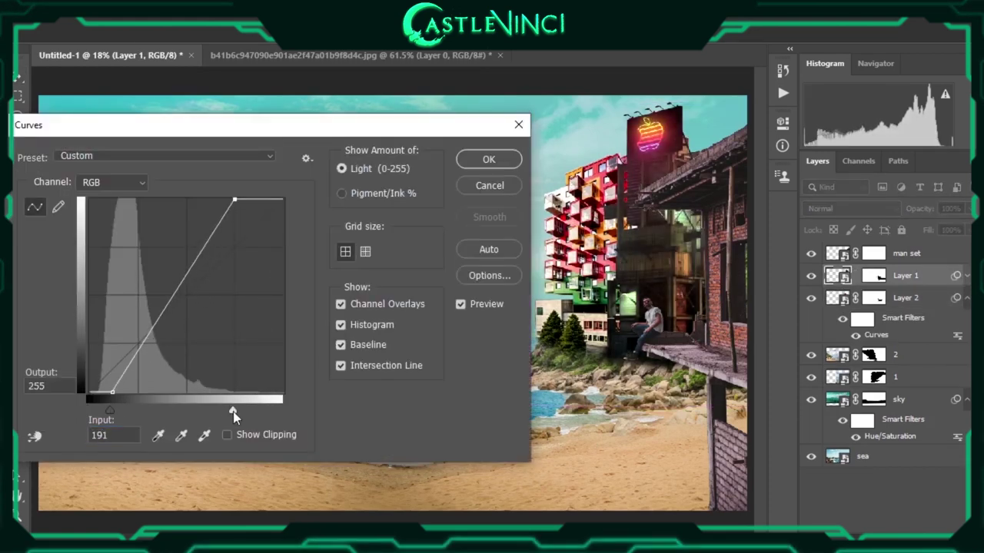
pyautogui.press('Return')
# Give the man set layer Curves with its black and white inputs pulled inward
pyautogui.keyDown('ctrl'); pyautogui.click(692, 367); pyautogui.keyUp('ctrl')
pyautogui.hotkey('ctrl', 'm')
pyautogui.moveTo(108, 411); pyautogui.dragTo(111, 410)
pyautogui.moveTo(281, 409)
pyautogui.mouseDown()
pyautogui.moveTo(239, 410)
pyautogui.moveTo(259, 409)
pyautogui.mouseUp()
pyautogui.press('Return')
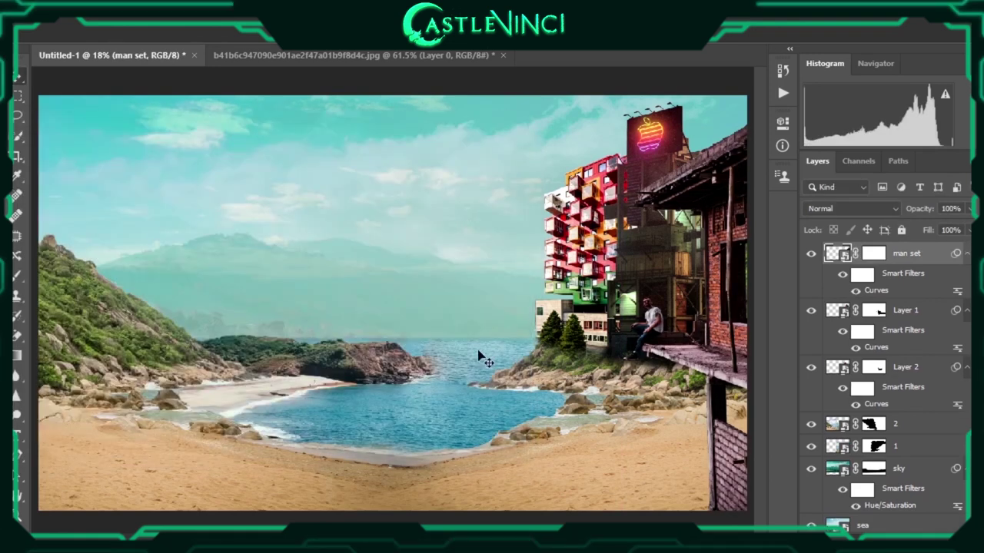
# Paint black on layer 1's mask to hide the shoreline rocks, leaving open water
pyautogui.click(874, 445)
pyautogui.scroll(3, 497, 416)
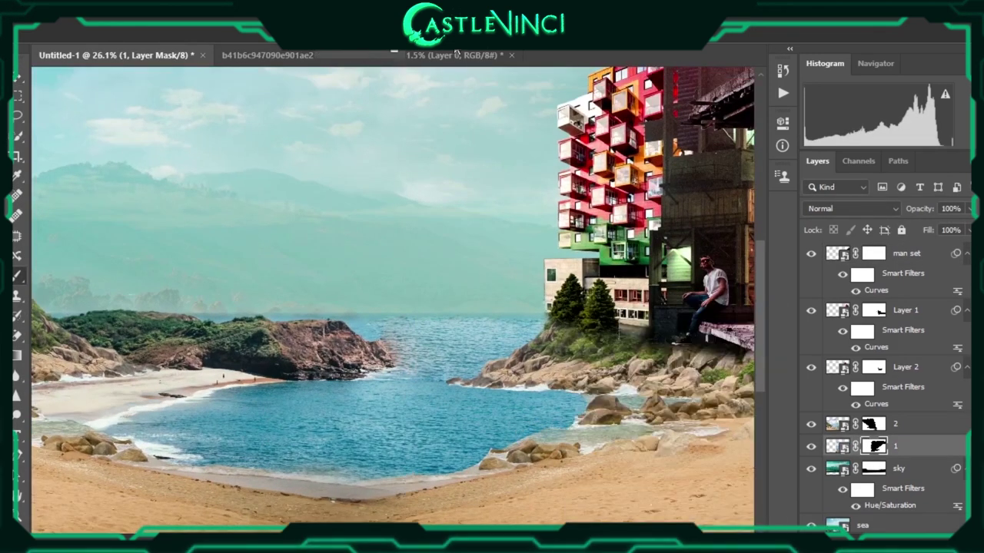
pyautogui.moveTo(619, 404); pyautogui.dragTo(549, 435)
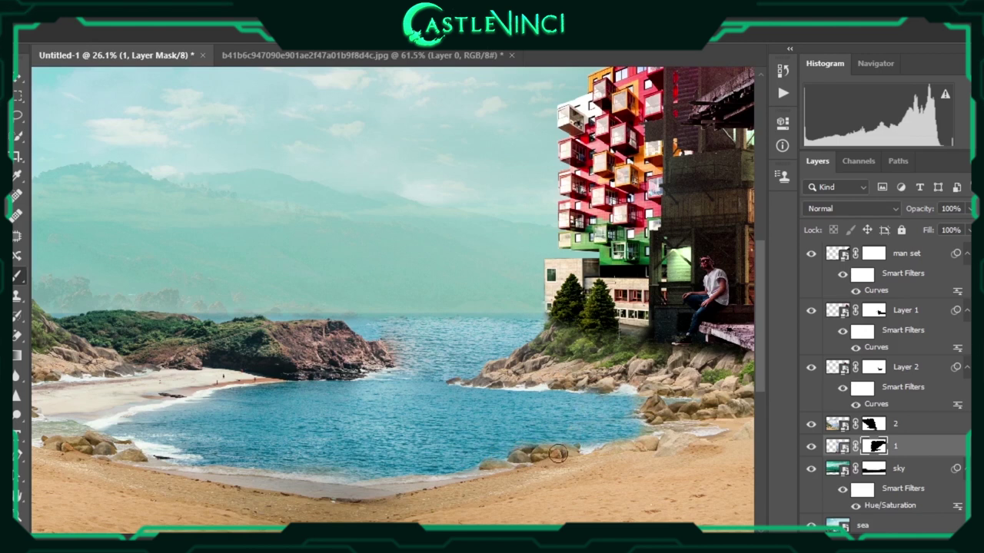
pyautogui.moveTo(688, 424); pyautogui.dragTo(629, 418)
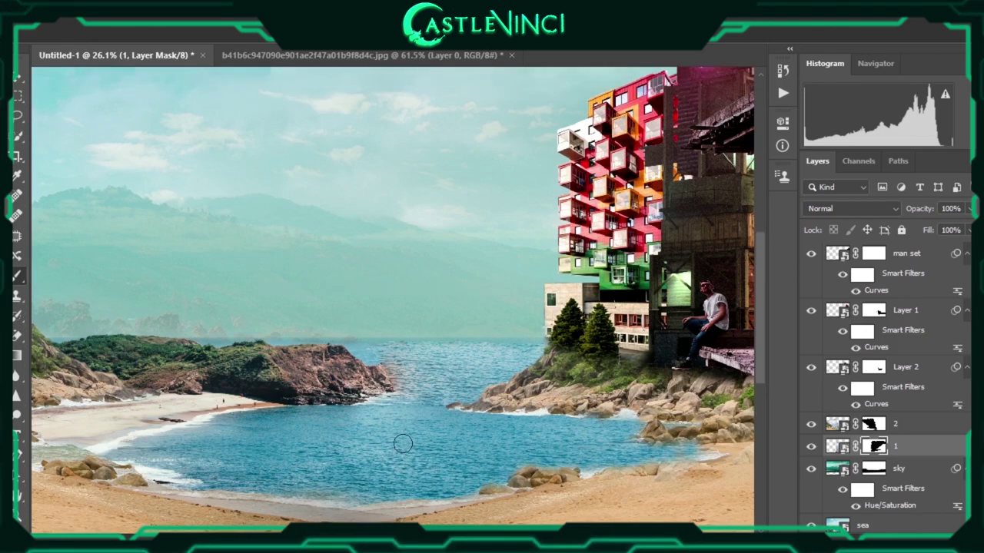
pyautogui.scroll(-2, 402, 438)
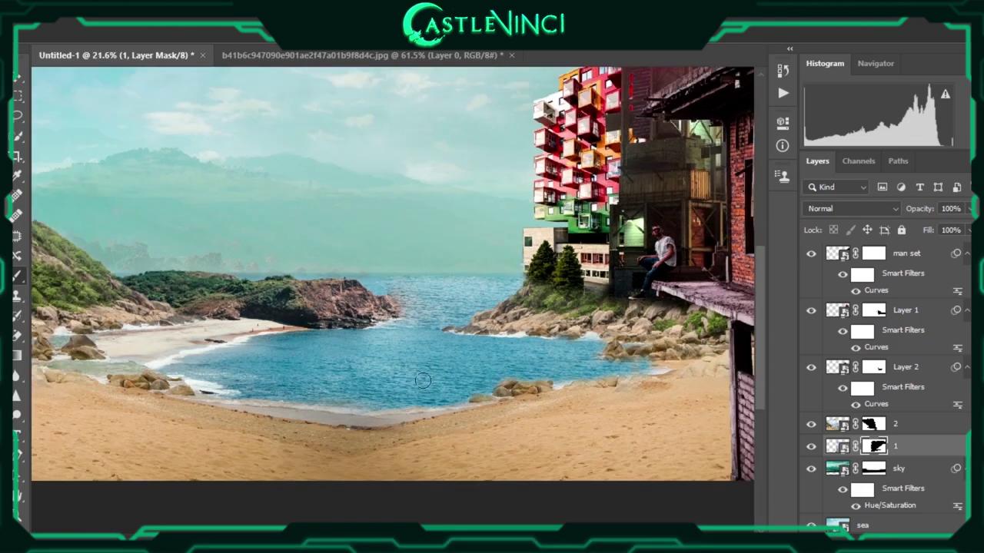
pyautogui.click(881, 423)
pyautogui.scroll(-1, 365, 433)
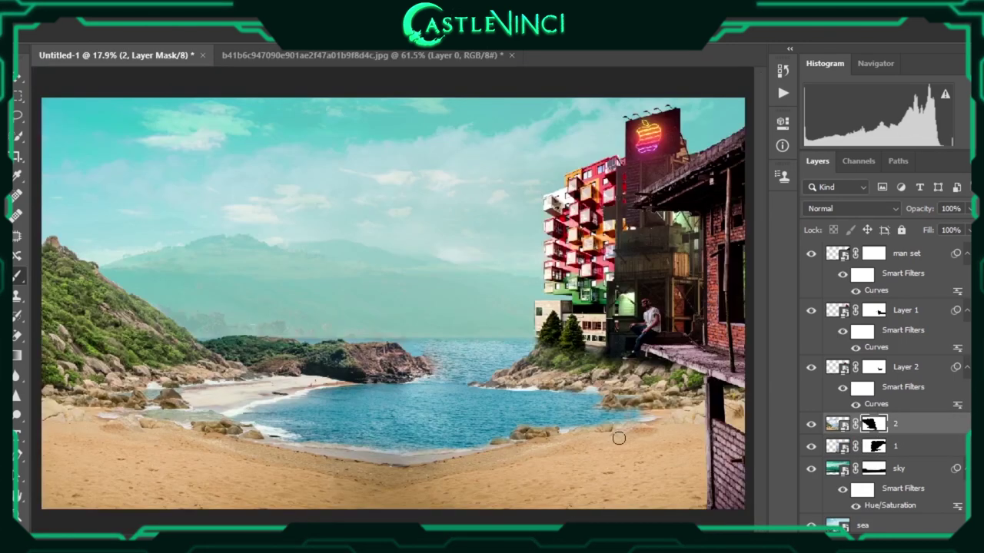
pyautogui.hotkey('alt', '[')
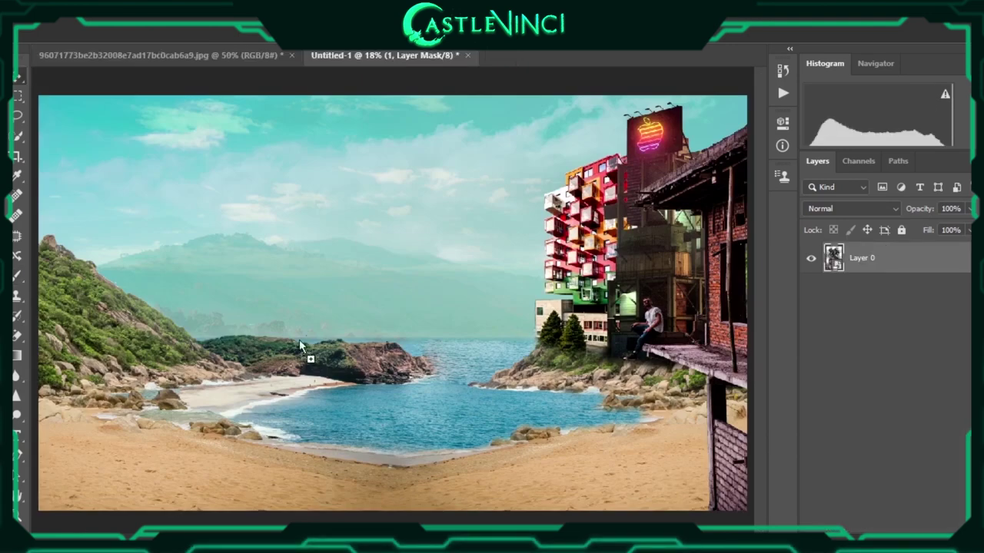
# Drag the stacked-shanty tower into the composition and scale it onto the left hilltop
pyautogui.moveTo(310, 356); pyautogui.dragTo(200, 259)
pyautogui.moveTo(915, 421)
pyautogui.mouseDown()
pyautogui.moveTo(924, 447)
pyautogui.moveTo(915, 393)
pyautogui.mouseUp()
pyautogui.hotkey('ctrl', 't')
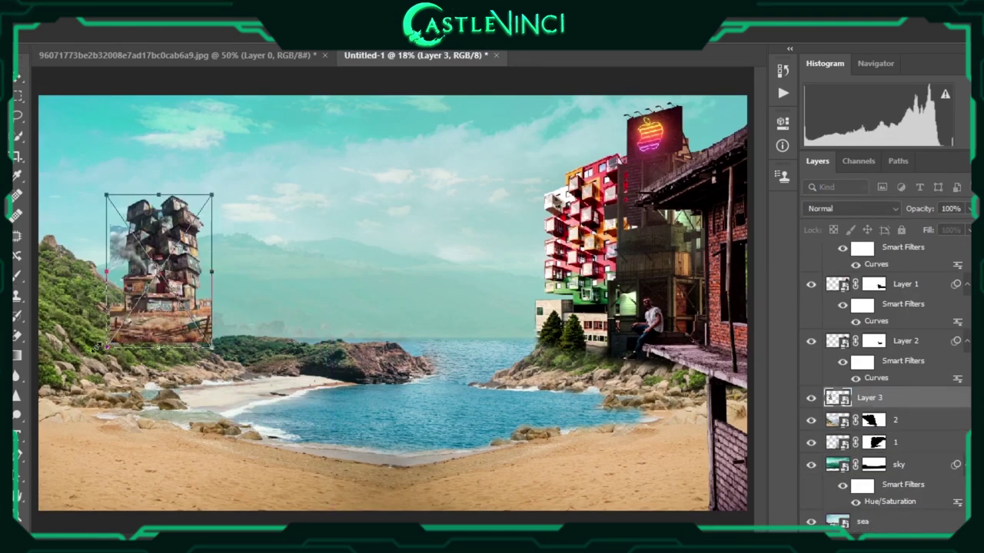
pyautogui.moveTo(110, 193); pyautogui.dragTo(39, 144)
pyautogui.moveTo(123, 293)
pyautogui.mouseDown()
pyautogui.moveTo(102, 288)
pyautogui.moveTo(114, 276)
pyautogui.mouseUp()
# Shift the tower slightly left and commit its transform
pyautogui.scroll(-1, 104, 288)
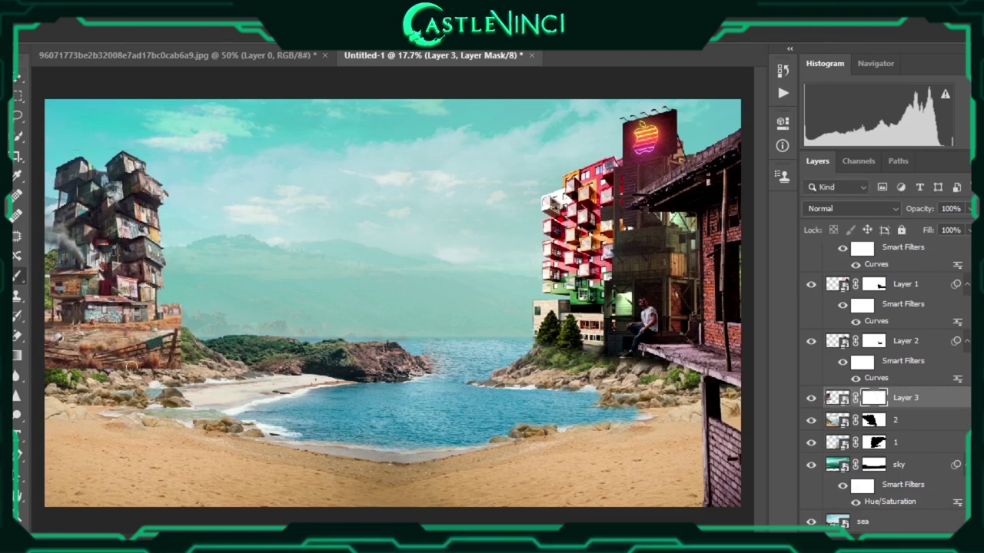
pyautogui.scroll(3, 85, 361)
pyautogui.rightClick(234, 301)
pyautogui.press('Escape')
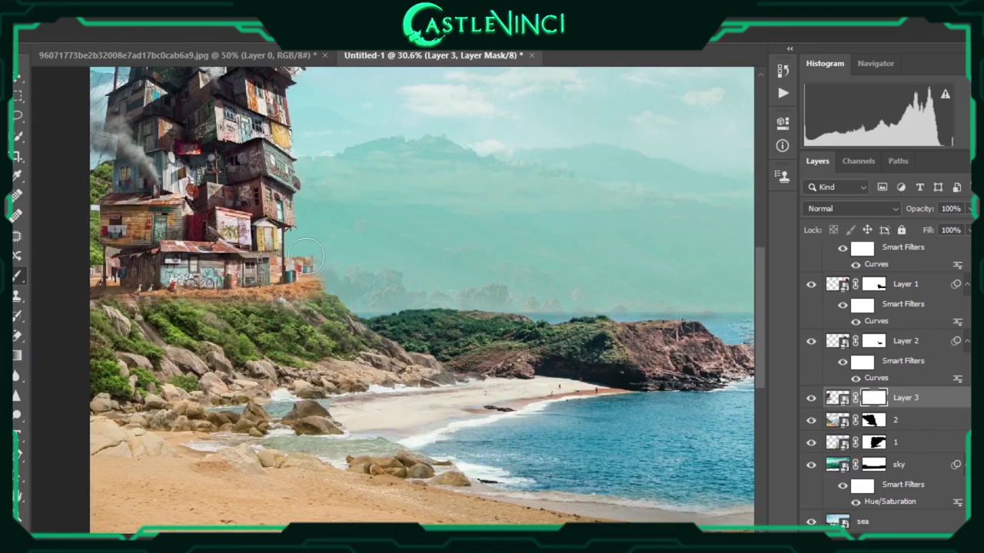
pyautogui.hotkey('ctrl', 't')
pyautogui.moveTo(208, 208); pyautogui.dragTo(196, 207)
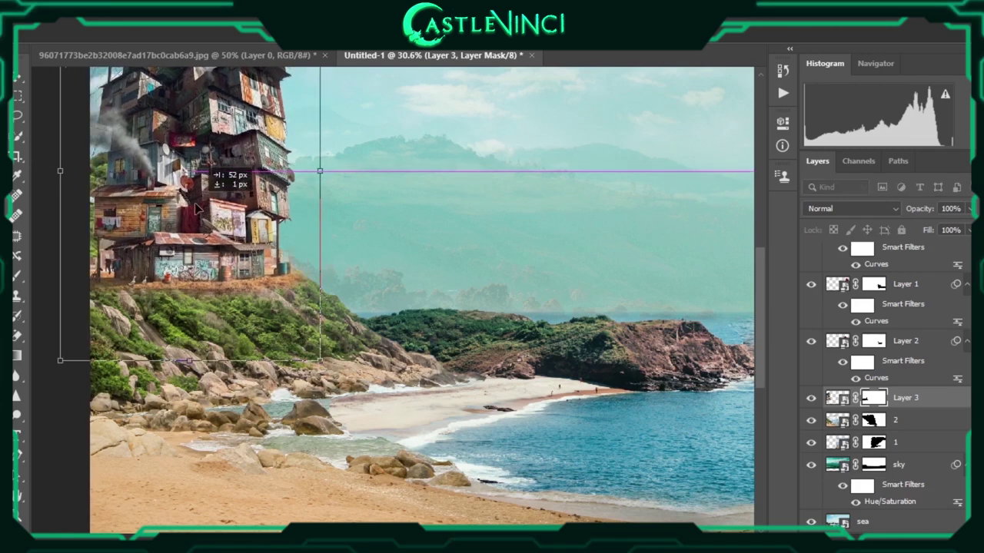
pyautogui.scroll(2, 196, 207)
pyautogui.press('Return')
# With a larger brush, mask out the white sky streaks beside the tower
pyautogui.scroll(1, 77, 241)
pyautogui.scroll(4, 395, 220)
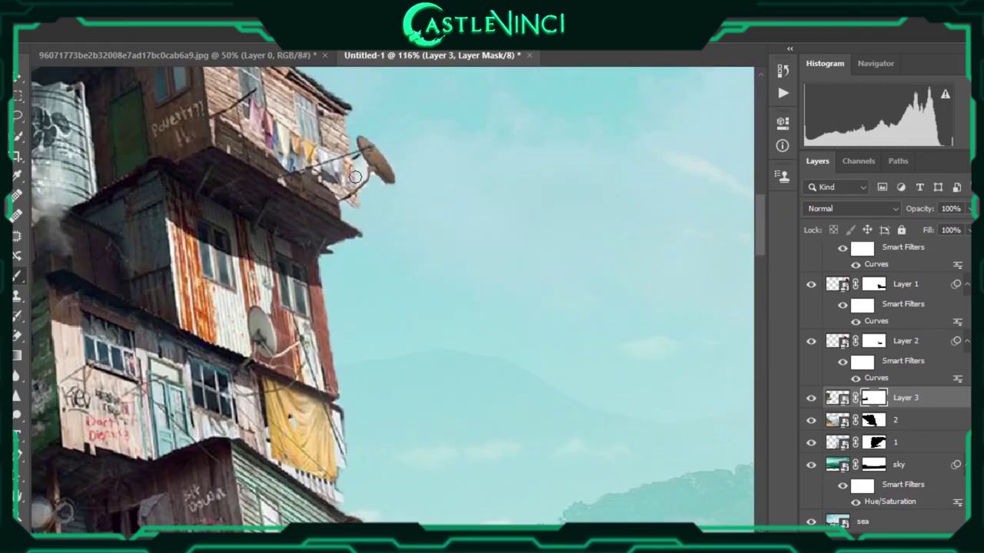
pyautogui.scroll(-2, 363, 158)
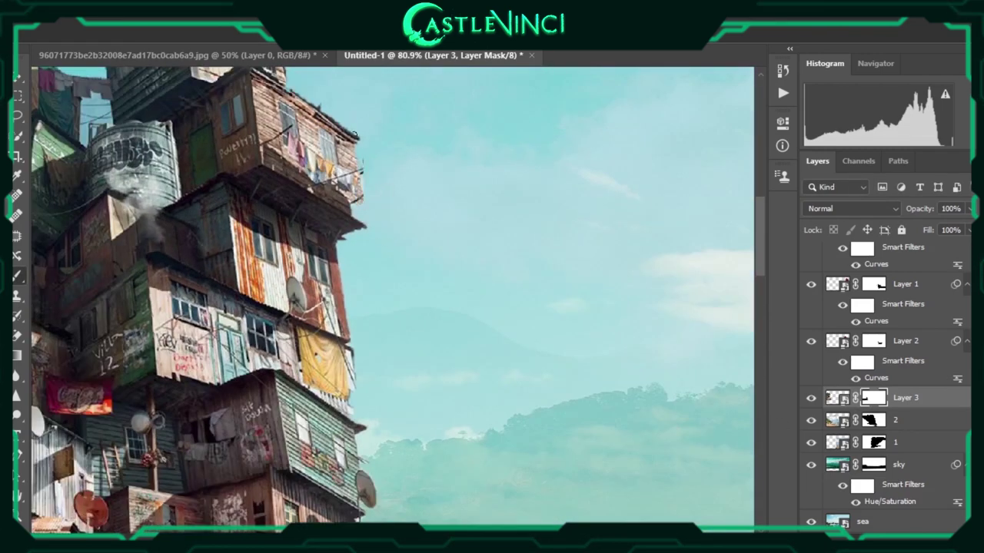
pyautogui.scroll(-1, 352, 217)
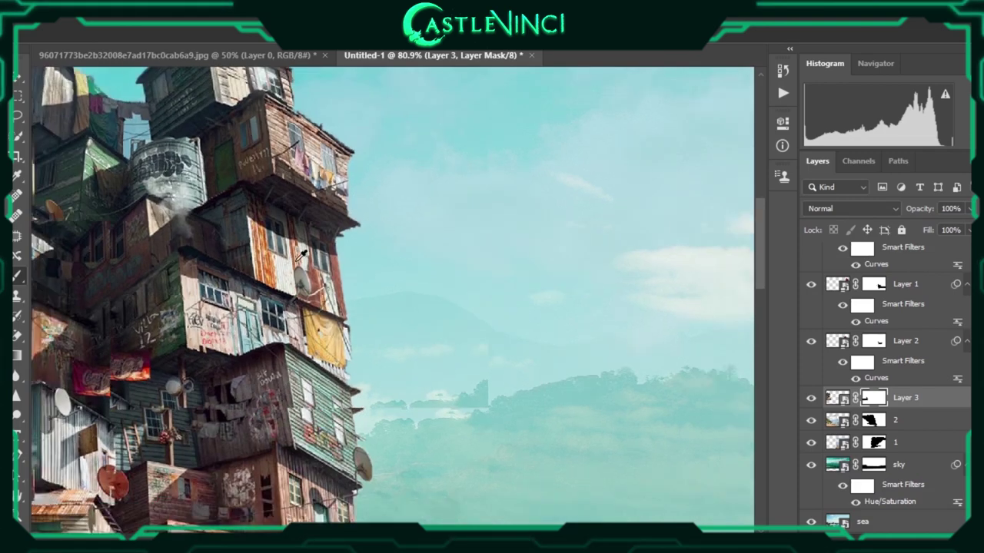
pyautogui.scroll(2, 149, 122)
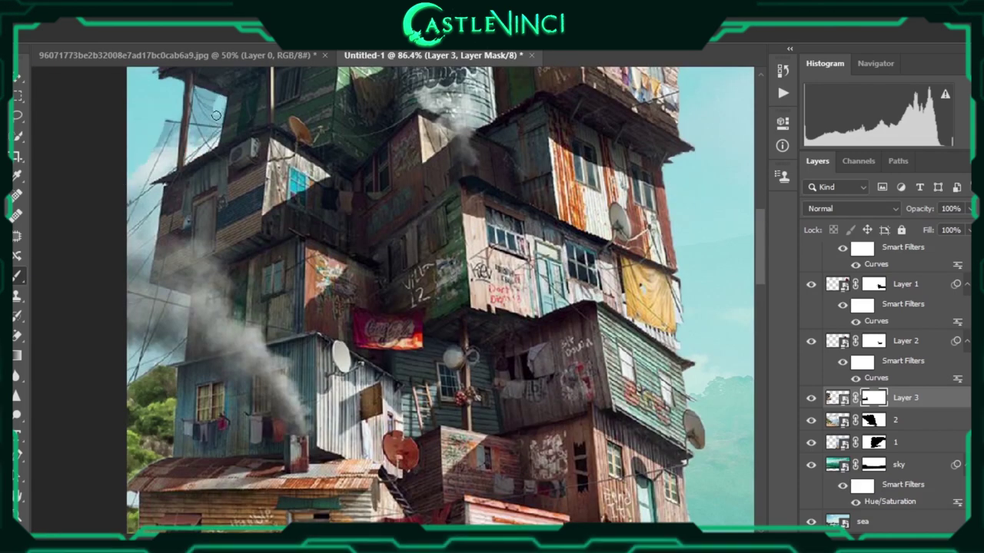
pyautogui.scroll(1, 216, 115)
pyautogui.scroll(3, 207, 123)
pyautogui.rightClick(196, 204)
pyautogui.press('Escape')
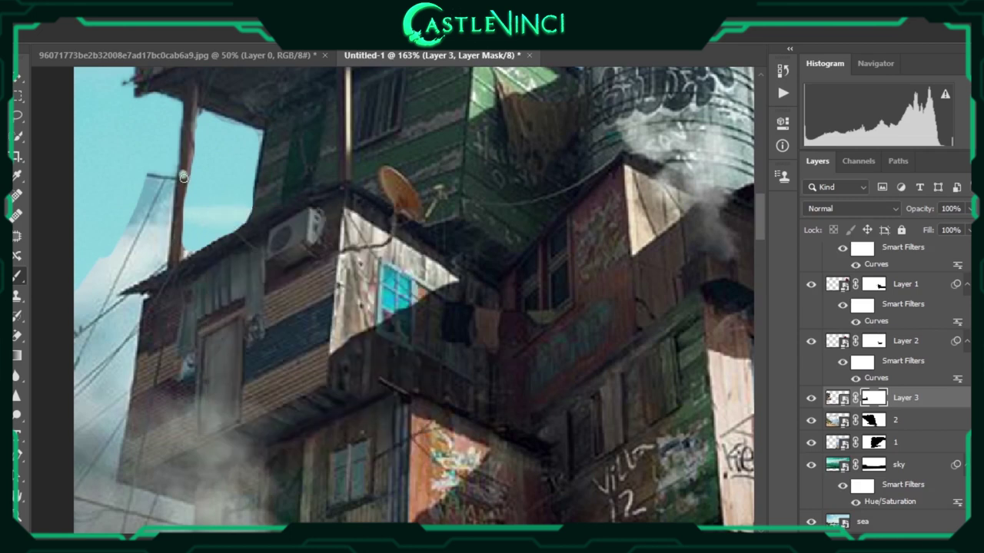
pyautogui.rightClick(150, 209)
pyautogui.press('Escape')
pyautogui.moveTo(134, 231); pyautogui.dragTo(73, 419)
# Set a small brush and zoom around the tower's edges for fine masking
pyautogui.scroll(-2, 104, 430)
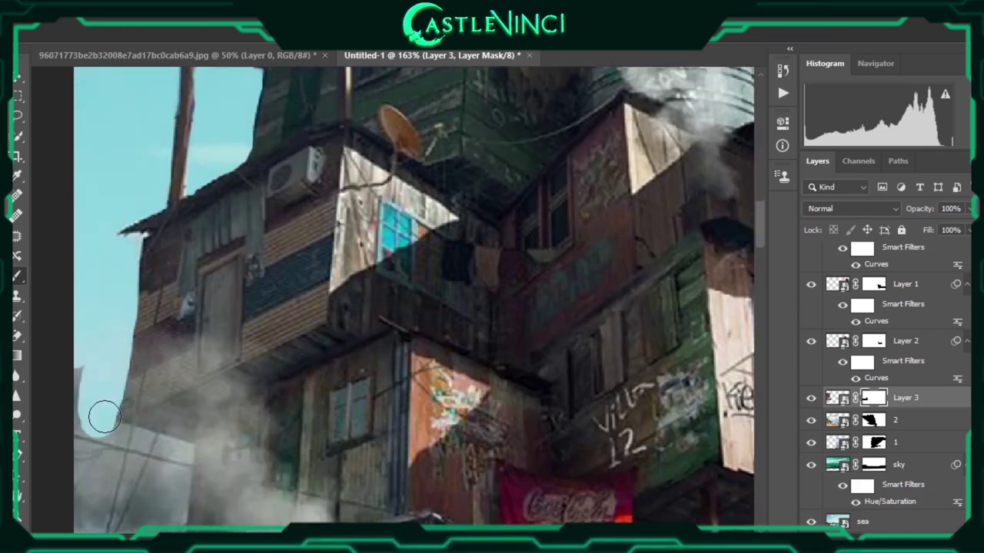
pyautogui.scroll(-2, 101, 408)
pyautogui.rightClick(102, 366)
pyautogui.press('Escape')
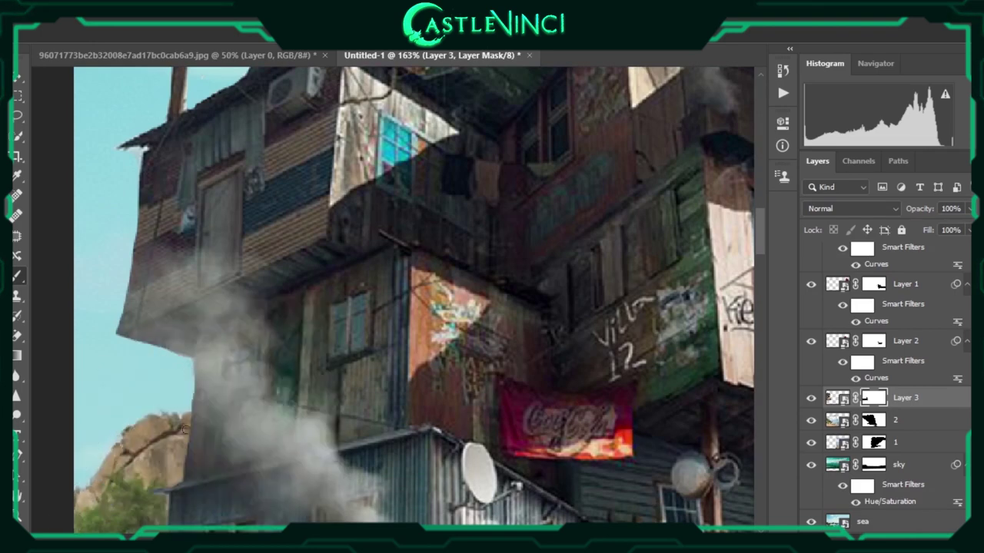
pyautogui.scroll(-3, 123, 384)
pyautogui.scroll(2, 146, 392)
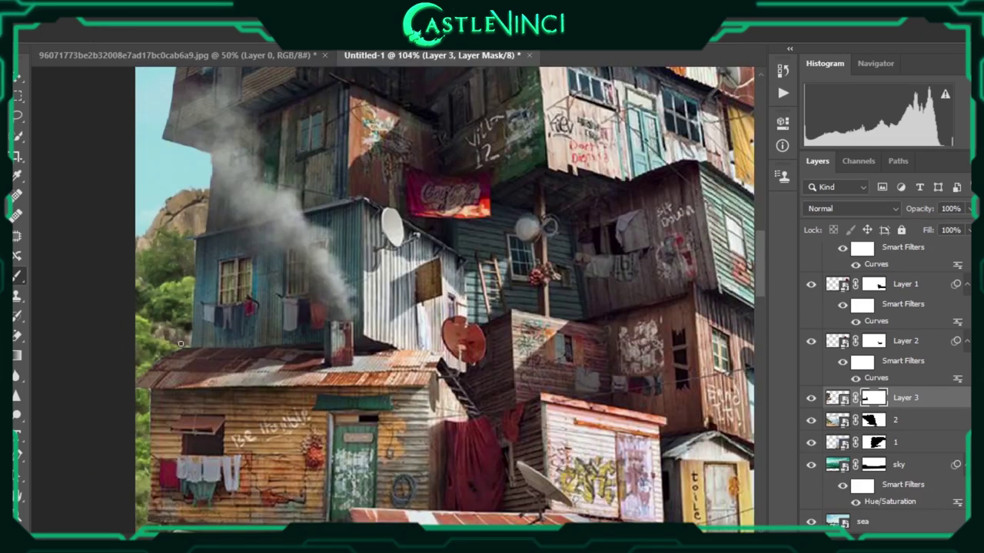
pyautogui.scroll(-3, 195, 268)
pyautogui.scroll(2, 199, 322)
pyautogui.scroll(-3, 202, 354)
pyautogui.scroll(3, 203, 381)
pyautogui.scroll(-3, 204, 381)
pyautogui.scroll(1, 254, 361)
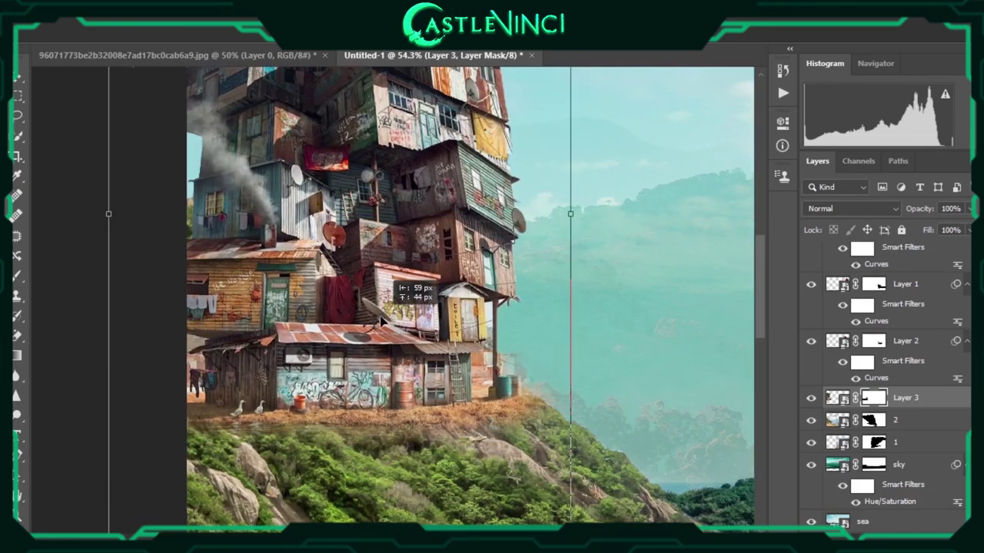
pyautogui.scroll(1, 308, 350)
pyautogui.scroll(1, 350, 338)
pyautogui.scroll(-1, 323, 335)
# Move the shanty tower further left and up, then set a soft brush for blending its base
pyautogui.scroll(-3, 269, 330)
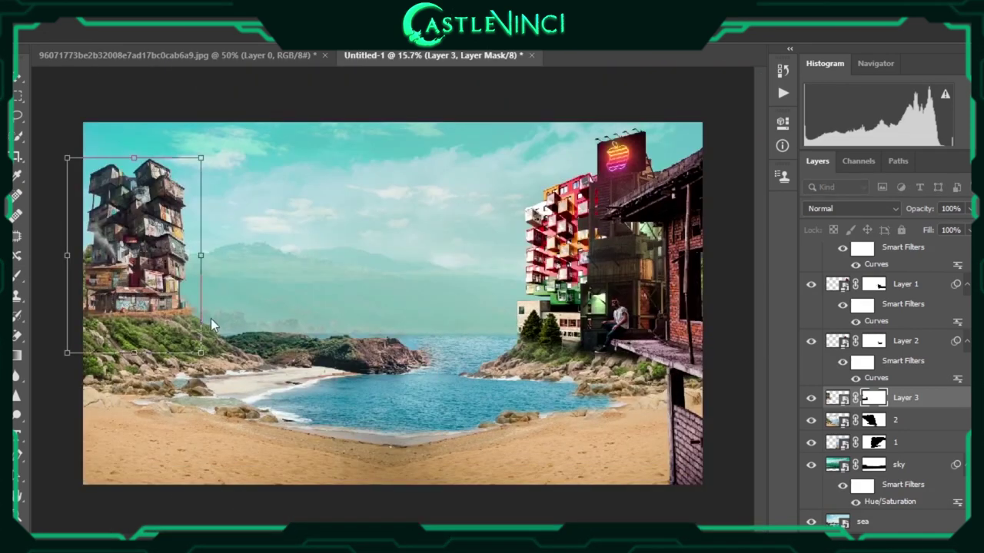
pyautogui.scroll(1, 211, 322)
pyautogui.moveTo(117, 323)
pyautogui.mouseDown()
pyautogui.moveTo(99, 323)
pyautogui.moveTo(102, 296)
pyautogui.mouseUp()
pyautogui.press('Return')
pyautogui.scroll(1, 102, 296)
pyautogui.scroll(1, 173, 410)
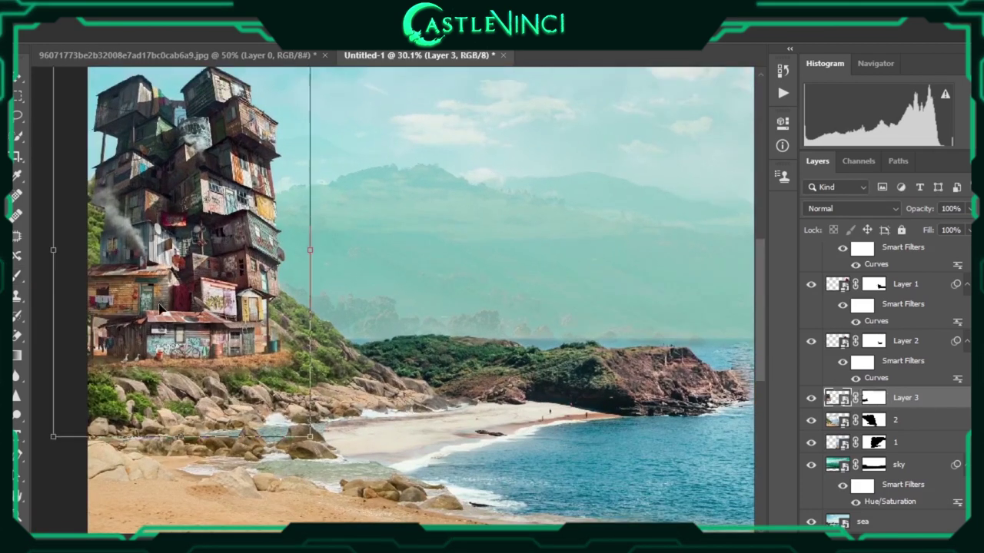
pyautogui.rightClick(237, 298)
pyautogui.press('Escape')
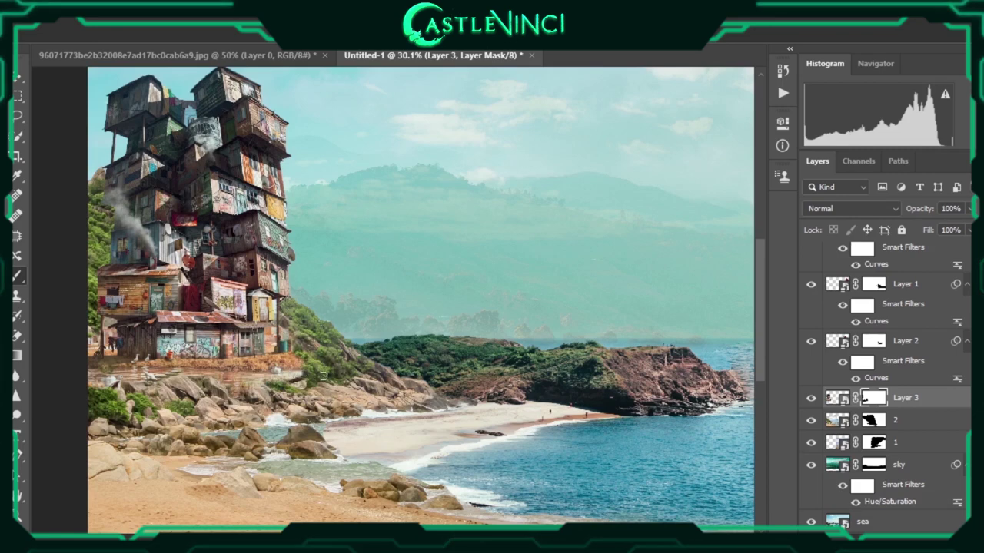
pyautogui.scroll(-3, 323, 375)
pyautogui.scroll(-2, 282, 331)
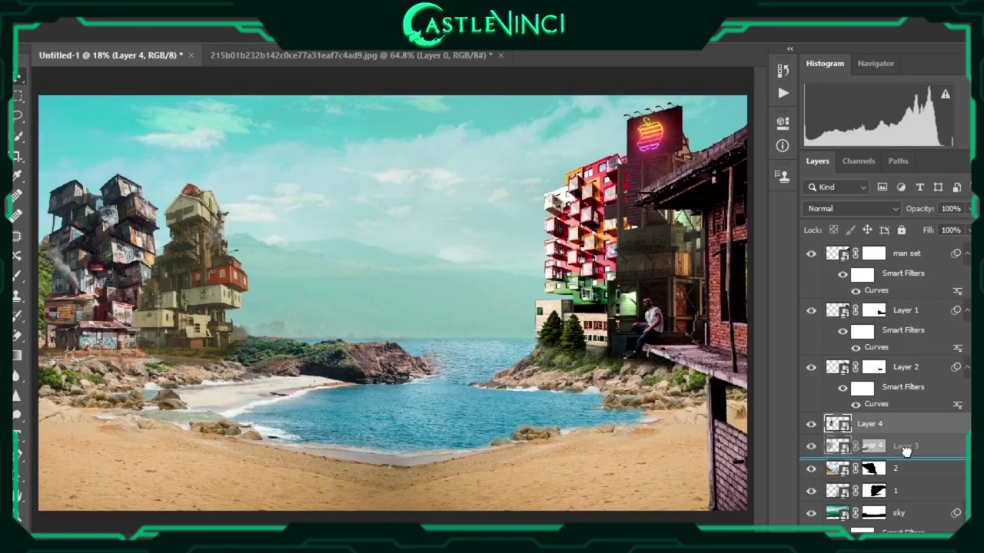
# Move Layer 4's beige-and-red tower below Layer 3, behind the shanty tower
pyautogui.moveTo(906, 452); pyautogui.dragTo(905, 455)
pyautogui.moveTo(176, 313); pyautogui.dragTo(239, 331)
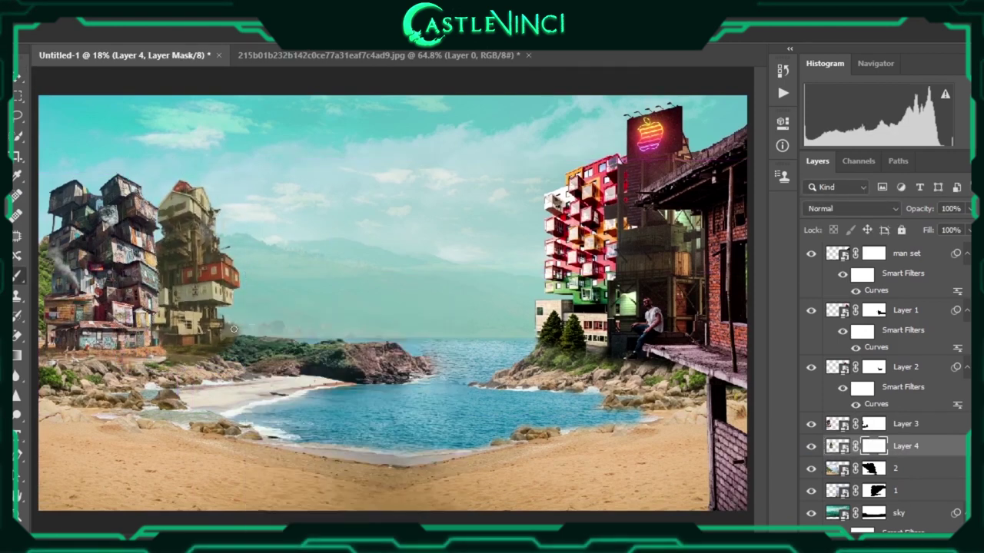
pyautogui.scroll(1, 239, 332)
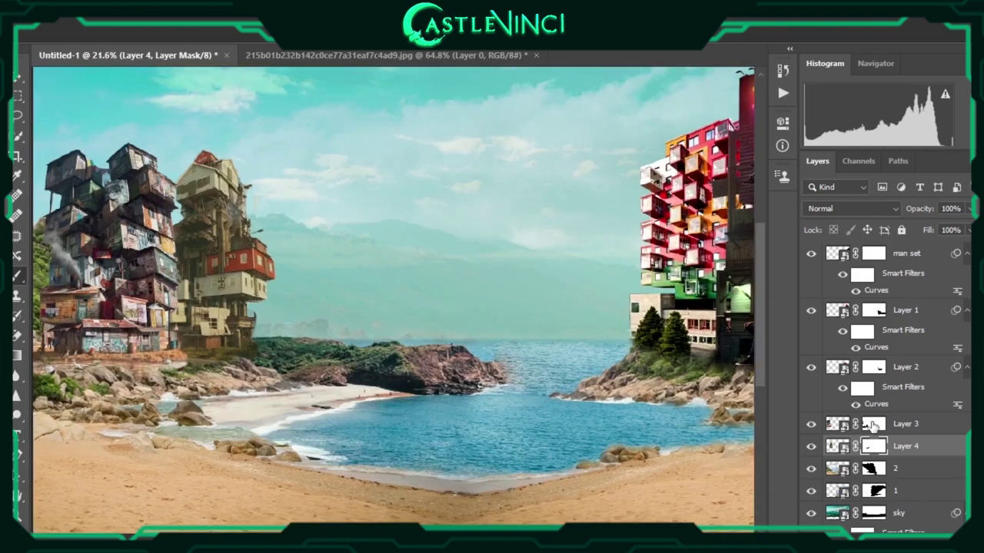
pyautogui.hotkey('alt', ']')
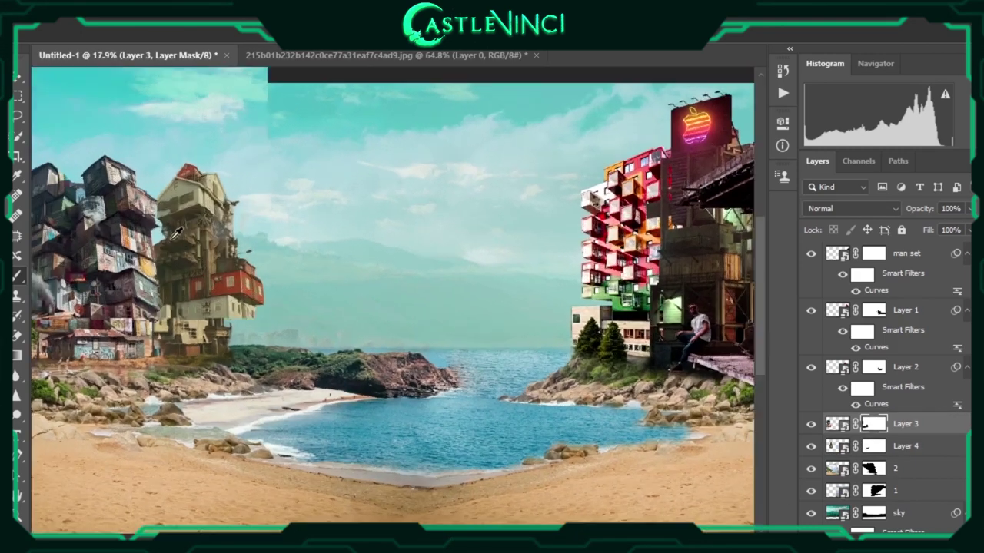
pyautogui.scroll(2, 230, 198)
pyautogui.hotkey('alt', '[')
# Mask away the second tower's edge where it overlaps the shanty tower
pyautogui.rightClick(268, 220)
pyautogui.press('Escape')
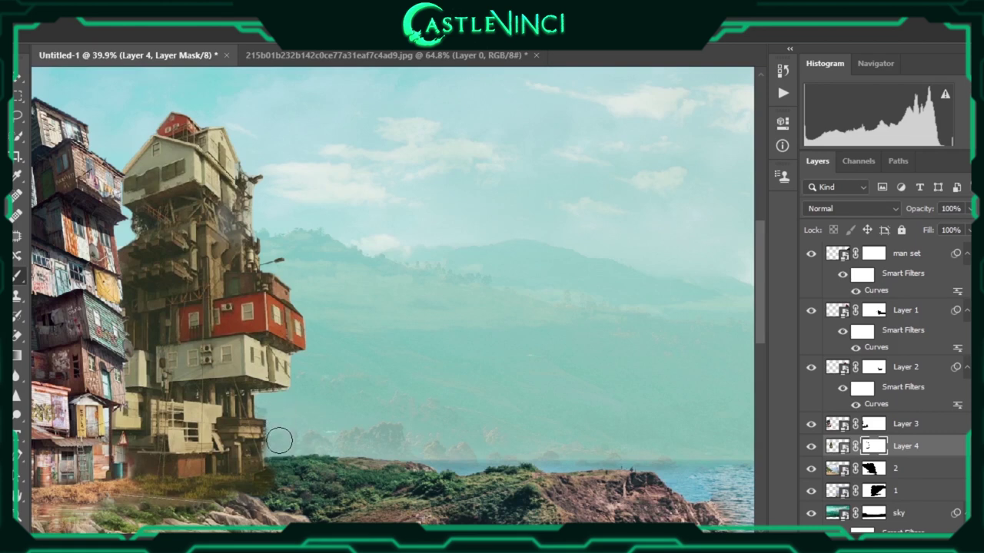
pyautogui.scroll(3, 123, 185)
pyautogui.rightClick(235, 351)
pyautogui.press('Escape')
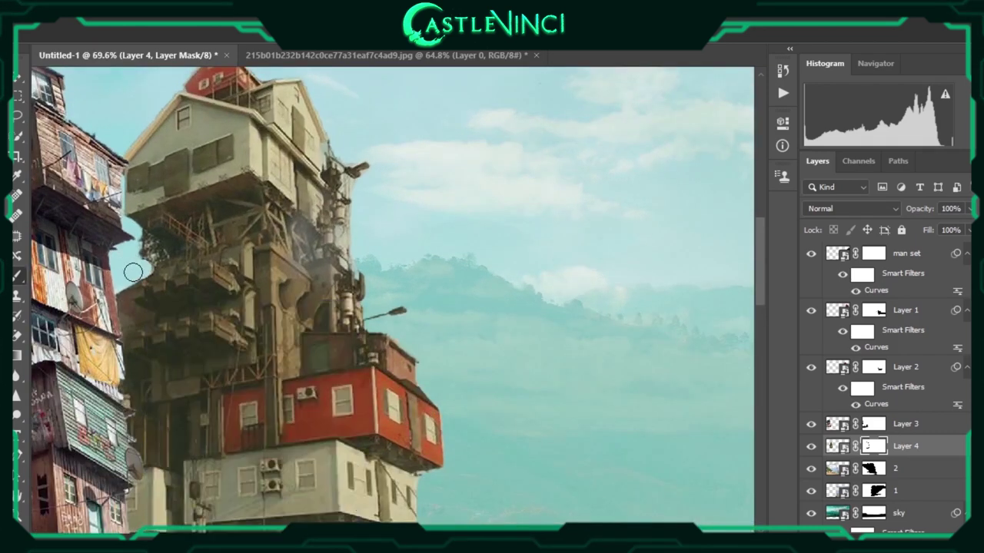
pyautogui.moveTo(138, 240); pyautogui.dragTo(148, 243)
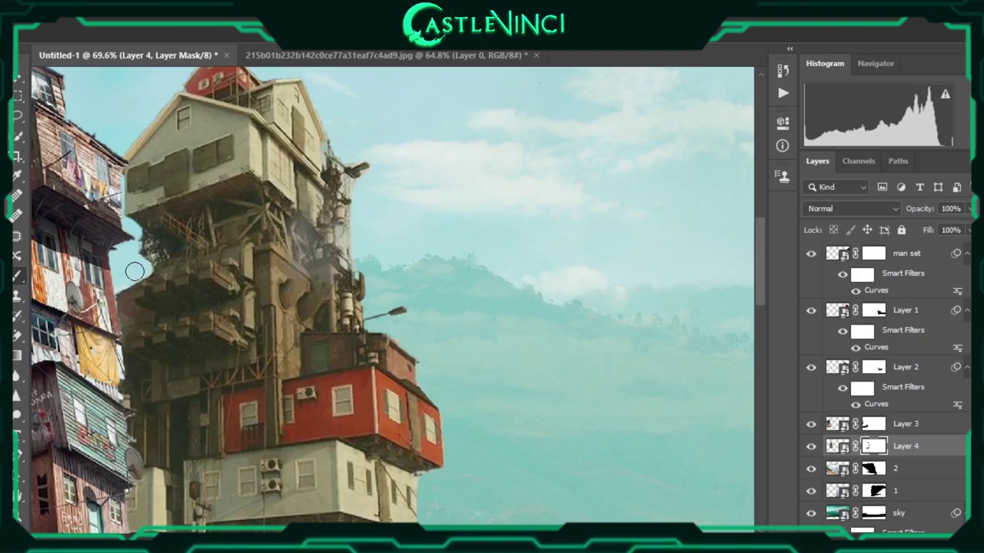
pyautogui.scroll(-5, 143, 273)
pyautogui.scroll(2, 177, 277)
pyautogui.scroll(2, 202, 279)
pyautogui.hotkey('ctrl', '0')
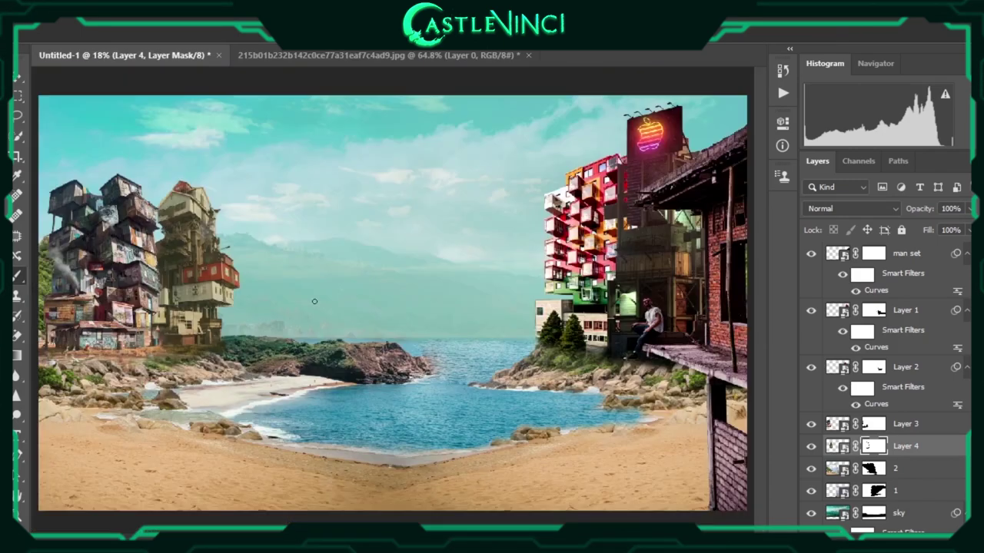
pyautogui.hotkey('ctrl', 'm')
# Apply Curves to the second tower, moving the black point to deepen its shadows
pyautogui.moveTo(378, 444); pyautogui.dragTo(414, 443)
pyautogui.click(782, 189)
pyautogui.click(837, 446)
pyautogui.hotkey('ctrl', 'm')
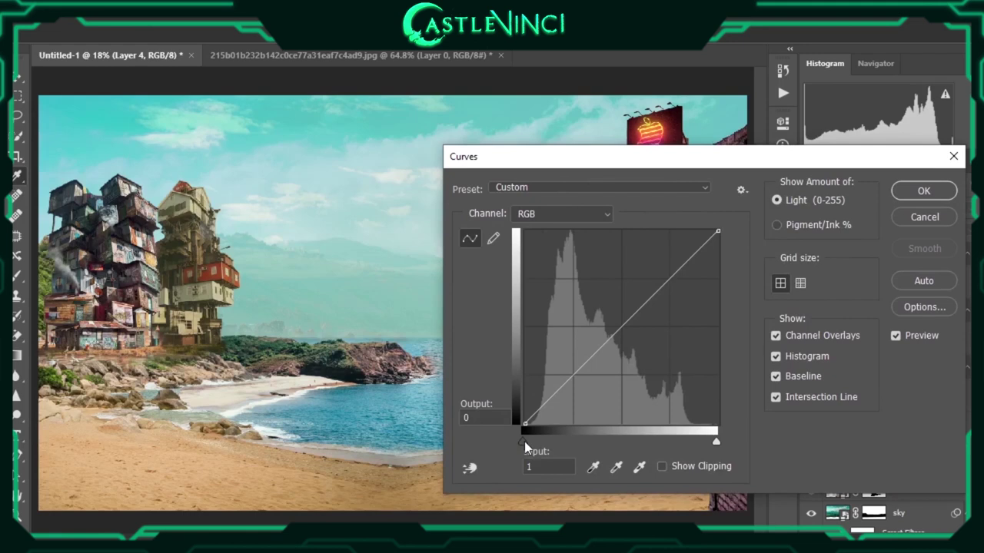
pyautogui.moveTo(718, 440); pyautogui.dragTo(698, 440)
pyautogui.press('Return')
# Mute the second tower's colours with Hue/Saturation (Hue -14, Saturation -29)
pyautogui.hotkey('ctrl', 'u')
pyautogui.moveTo(449, 222); pyautogui.dragTo(425, 222)
pyautogui.moveTo(434, 185); pyautogui.dragTo(435, 185)
pyautogui.moveTo(449, 262); pyautogui.dragTo(459, 262)
pyautogui.write('0')
pyautogui.moveTo(427, 185); pyautogui.dragTo(430, 185)
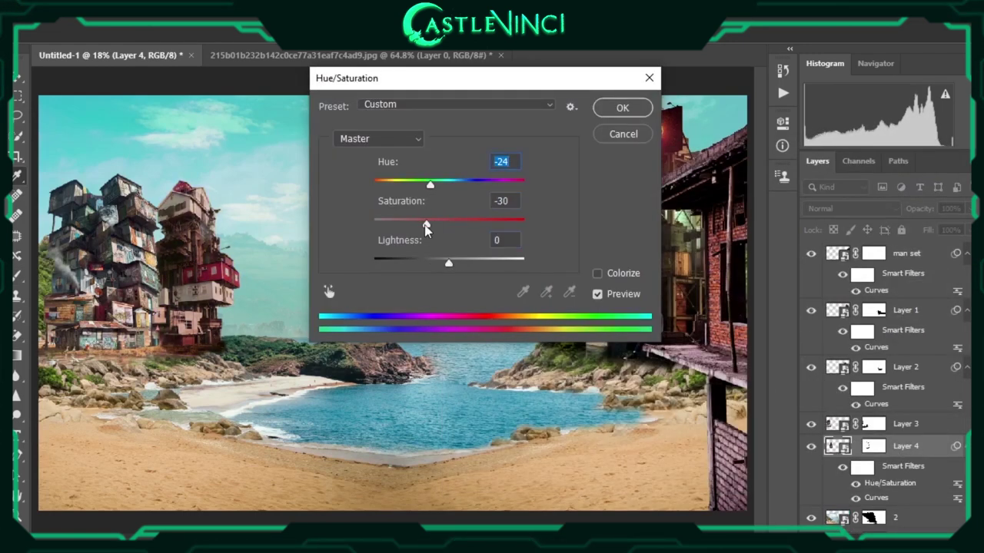
pyautogui.moveTo(463, 223)
pyautogui.mouseDown()
pyautogui.moveTo(423, 222)
pyautogui.moveTo(435, 222)
pyautogui.mouseUp()
pyautogui.moveTo(449, 262)
pyautogui.mouseDown()
pyautogui.moveTo(438, 262)
pyautogui.moveTo(448, 262)
pyautogui.mouseUp()
pyautogui.moveTo(430, 186)
pyautogui.mouseDown()
pyautogui.moveTo(456, 185)
pyautogui.moveTo(424, 196)
pyautogui.moveTo(439, 229)
pyautogui.mouseUp()
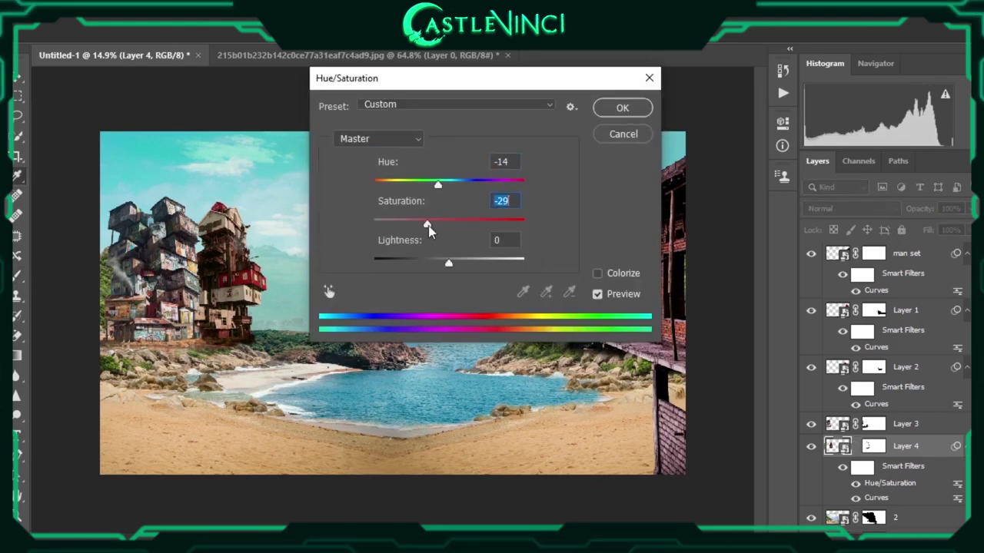
# Brighten the right tower's highlights with a Curves adjustment at input 185
pyautogui.doubleClick(881, 490)
pyautogui.press('Return')
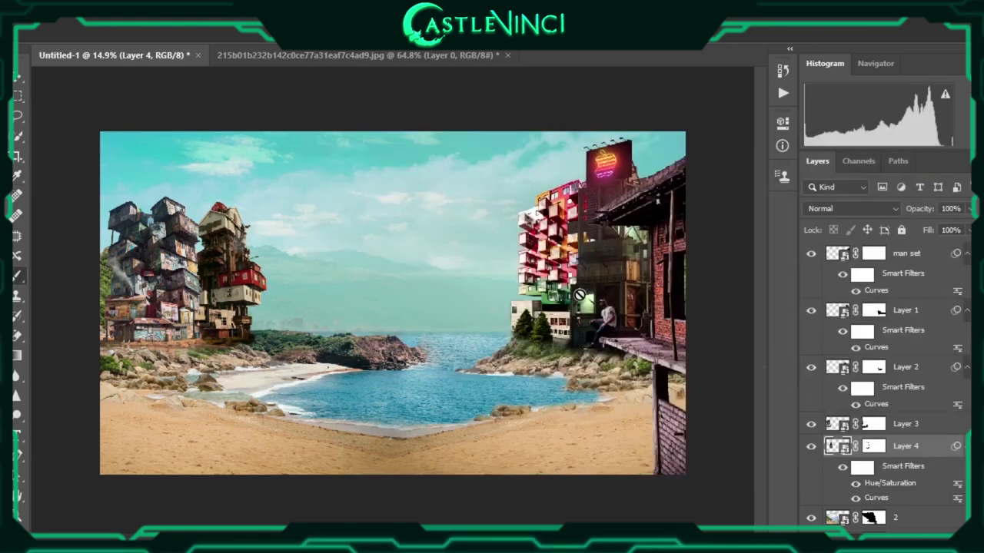
pyautogui.hotkey('ctrl', 'm')
pyautogui.moveTo(717, 442); pyautogui.dragTo(681, 442)
pyautogui.write('185')
pyautogui.press('Return')
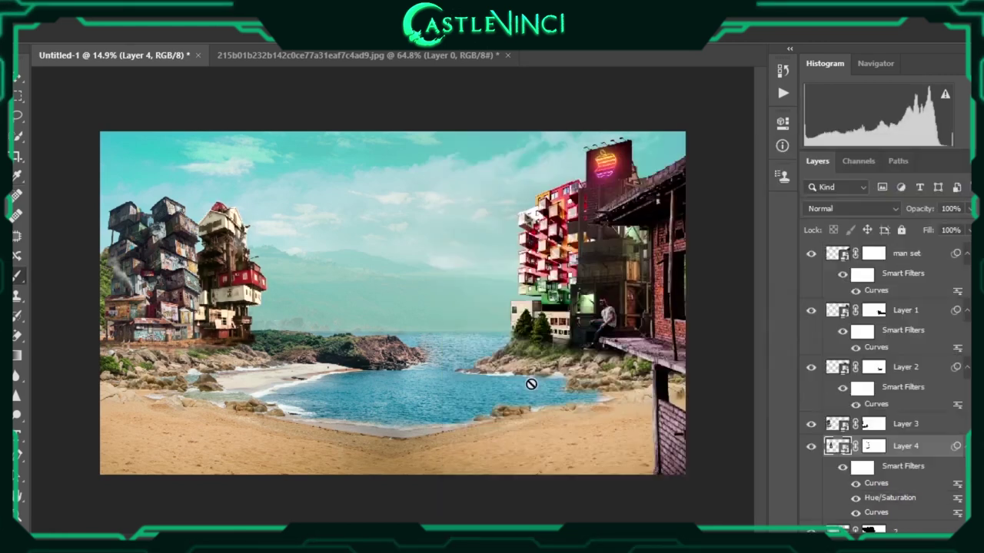
# Boost the left shanty tower's contrast with Curves, deepening shadows and brightening highlights
pyautogui.hotkey('alt', '[')
pyautogui.hotkey('ctrl', 'm')
pyautogui.moveTo(523, 442); pyautogui.dragTo(535, 440)
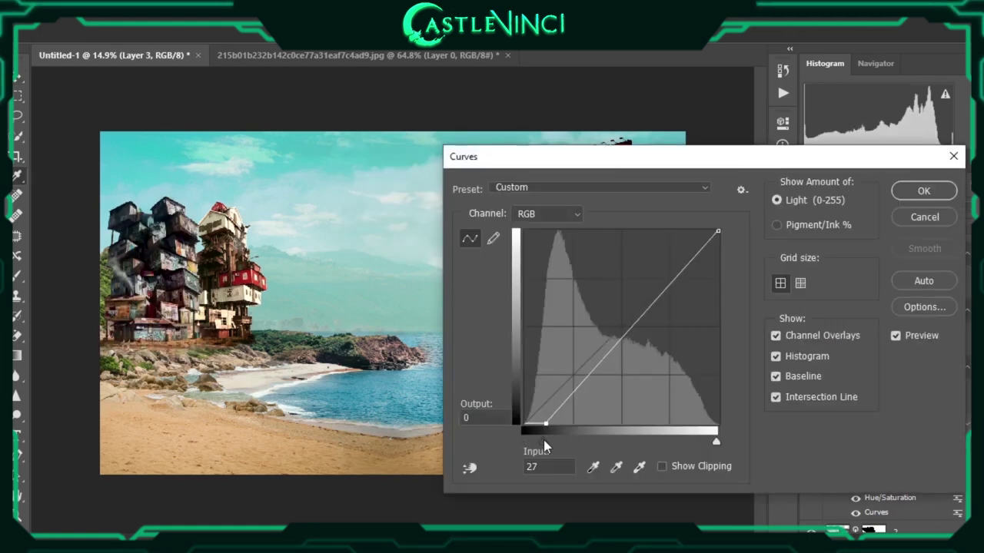
pyautogui.moveTo(716, 442); pyautogui.dragTo(670, 442)
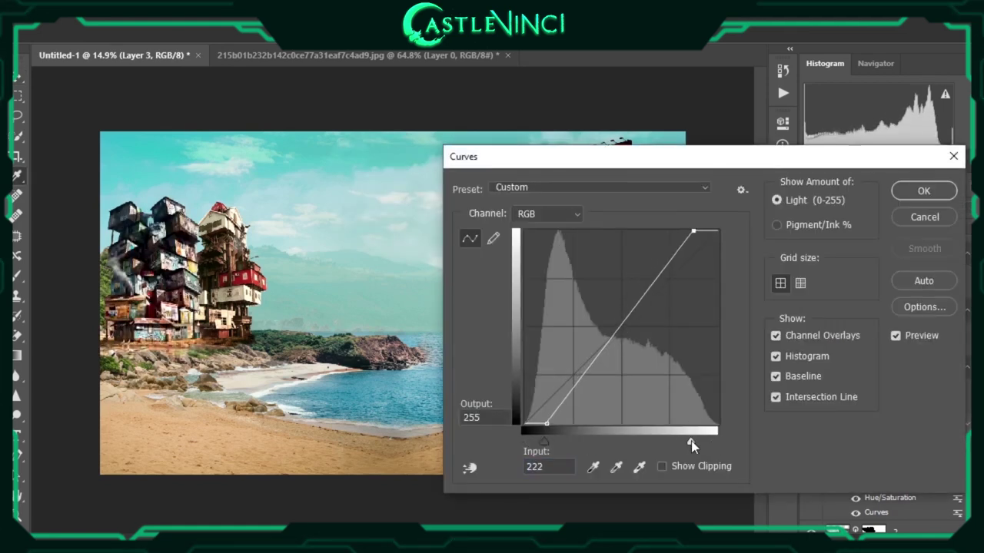
pyautogui.press('Return')
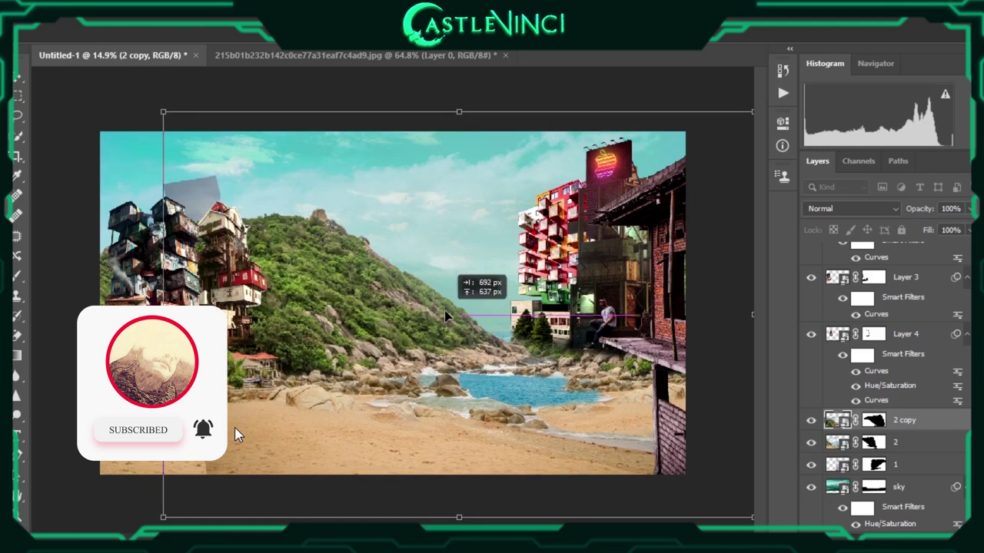
# Enlarge the '2 copy' hillside layer and rename it 3
pyautogui.moveTo(453, 392); pyautogui.dragTo(461, 361)
pyautogui.press('Return')
pyautogui.write('3')
pyautogui.press('Return')
# Mask layer 3 to hide its upper mountain and reveal the foreground sand
pyautogui.click(873, 419)
pyautogui.rightClick(308, 286)
pyautogui.press('Escape')
pyautogui.moveTo(200, 245)
pyautogui.mouseDown()
pyautogui.moveTo(481, 253)
pyautogui.moveTo(192, 356)
pyautogui.mouseUp()
pyautogui.moveTo(670, 444)
pyautogui.mouseDown()
pyautogui.moveTo(364, 463)
pyautogui.moveTo(481, 432)
pyautogui.mouseUp()
pyautogui.rightClick(364, 461)
pyautogui.press('Escape')
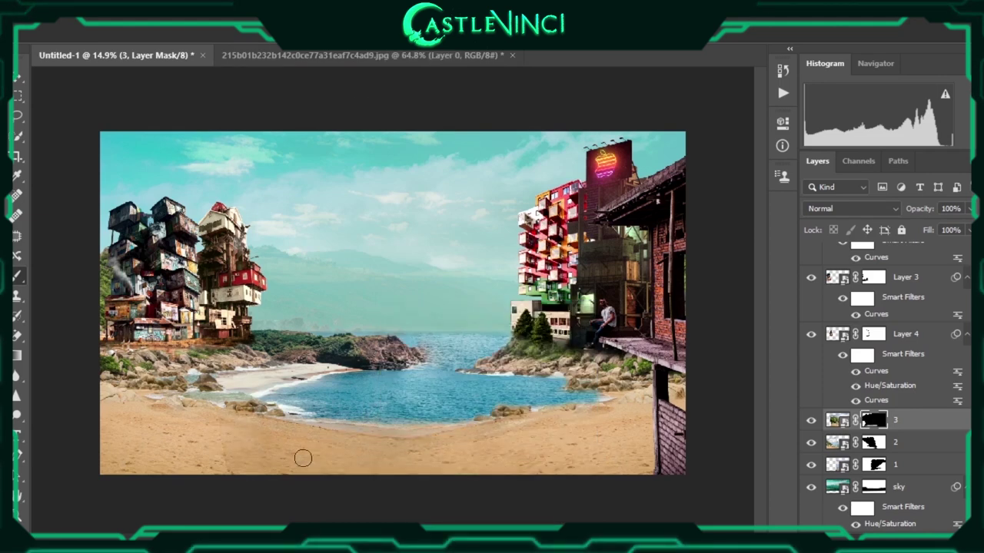
# Nudge layer 3 down slightly with the Move tool, then return to mask painting
pyautogui.hotkey('ctrl', '2')
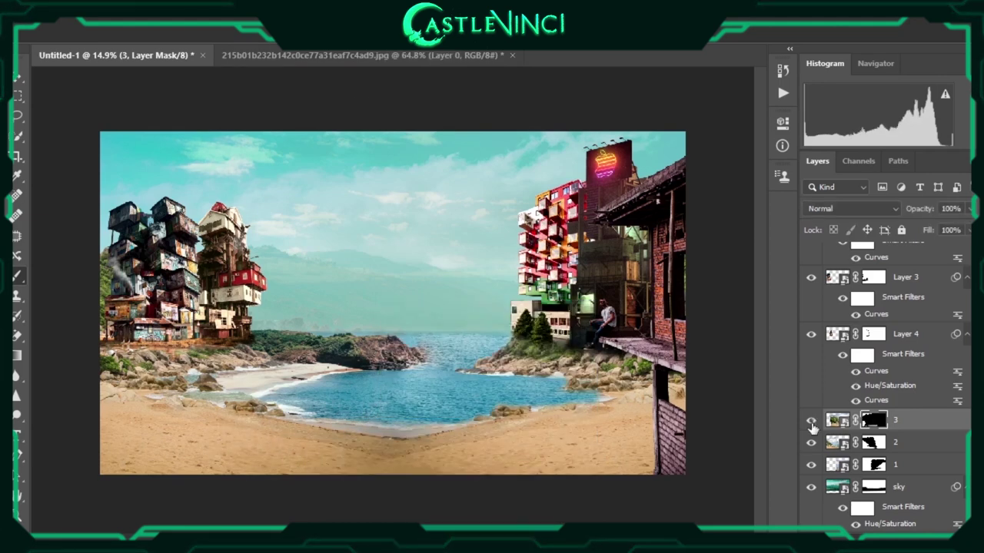
pyautogui.press('v')
pyautogui.moveTo(545, 394); pyautogui.dragTo(545, 405)
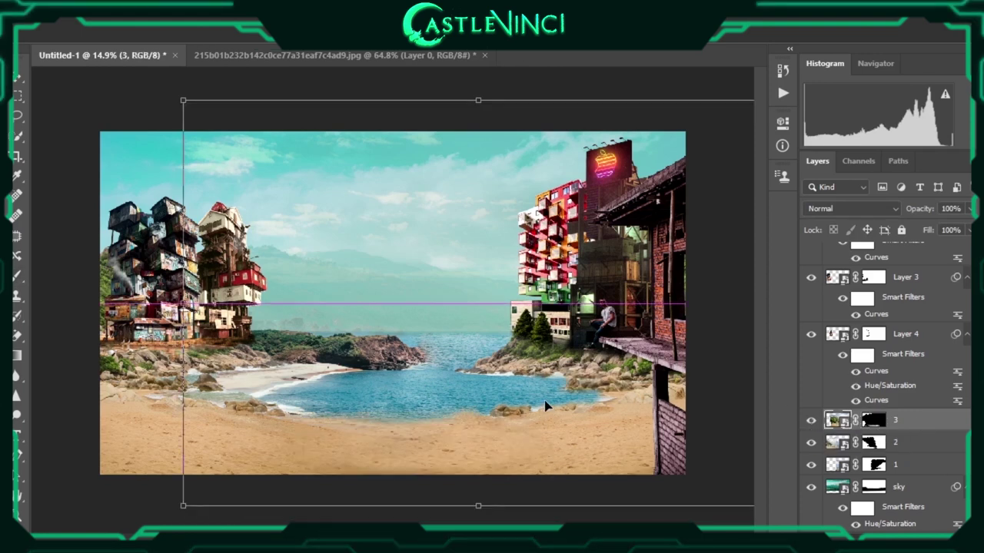
pyautogui.press('b')
pyautogui.hotkey('ctrl', '\\')
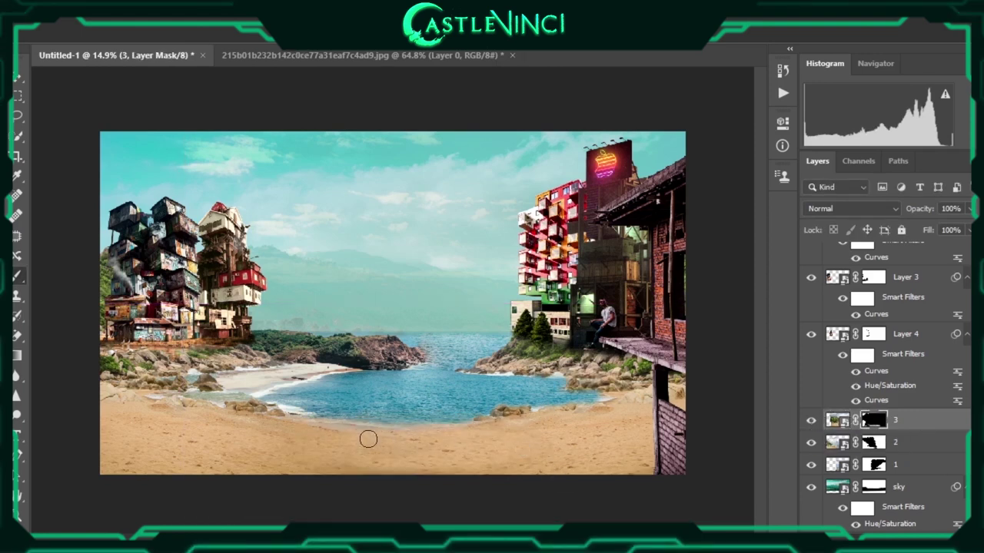
pyautogui.hotkey('alt', '[')
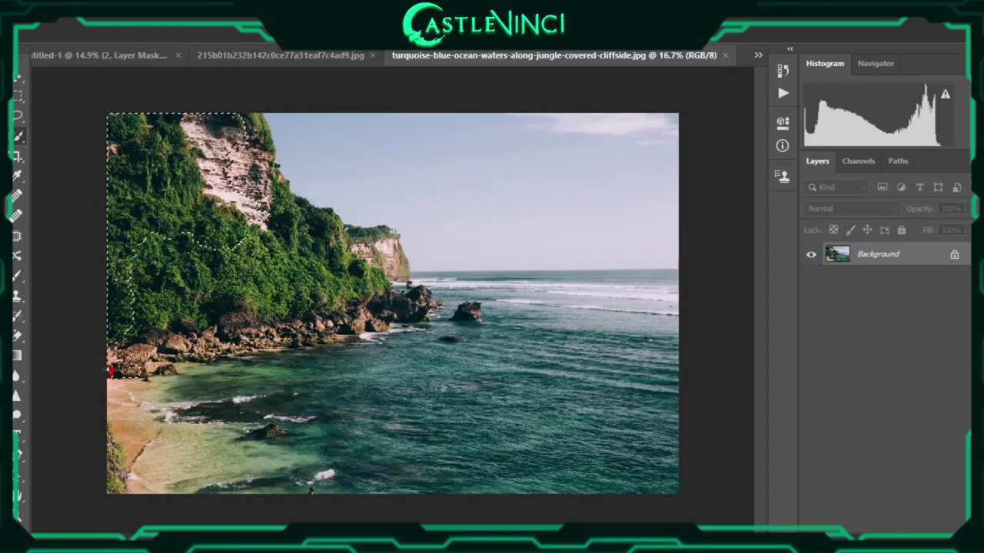
# Paste the jungle cliff into the composite, rotated and scaled behind the left towers
pyautogui.hotkey('ctrl', 'c')
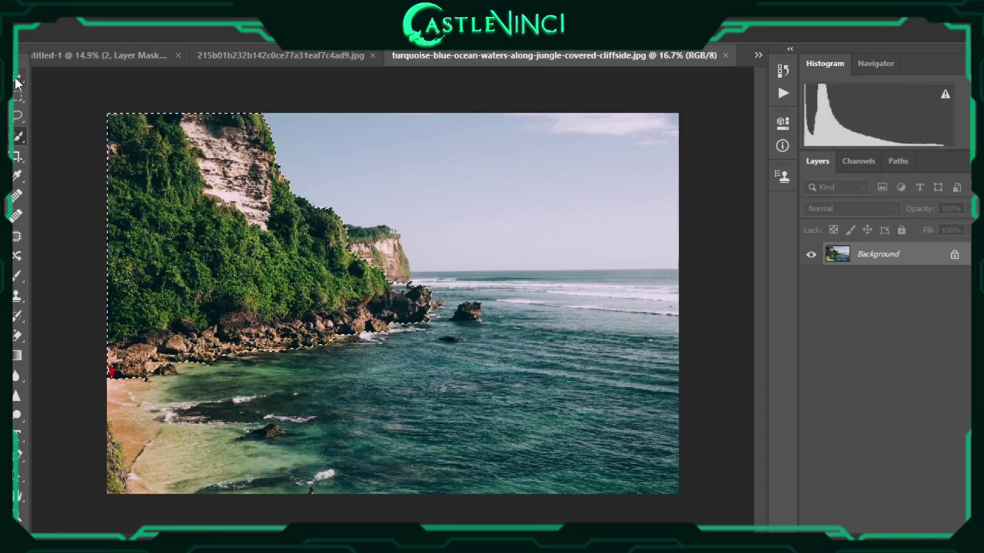
pyautogui.hotkey('ctrl', 'Tab')
pyautogui.hotkey('ctrl', 'v')
pyautogui.hotkey('ctrl', 't')
pyautogui.moveTo(461, 264); pyautogui.dragTo(430, 264)
pyautogui.moveTo(103, 127); pyautogui.dragTo(98, 83)
pyautogui.moveTo(97, 164); pyautogui.dragTo(146, 173)
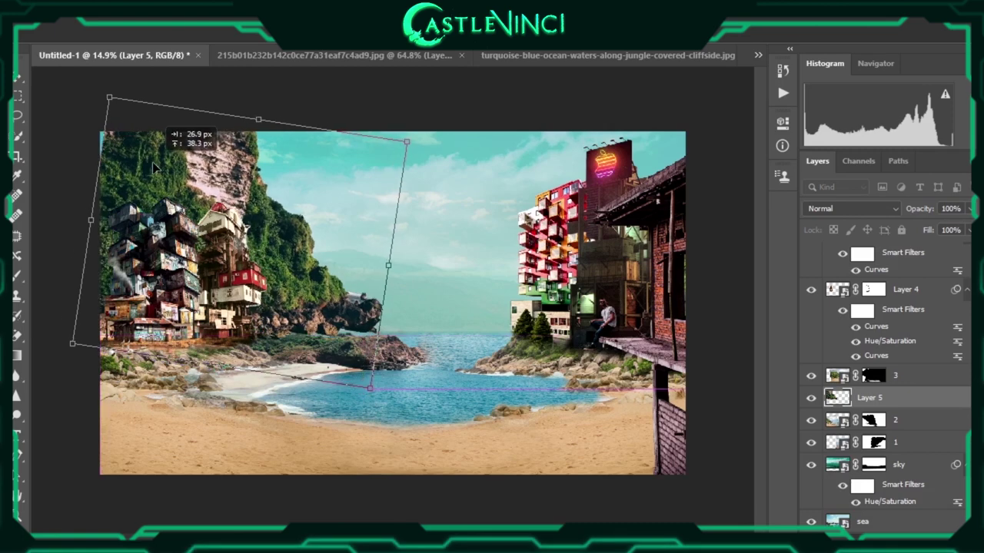
pyautogui.press('Return')
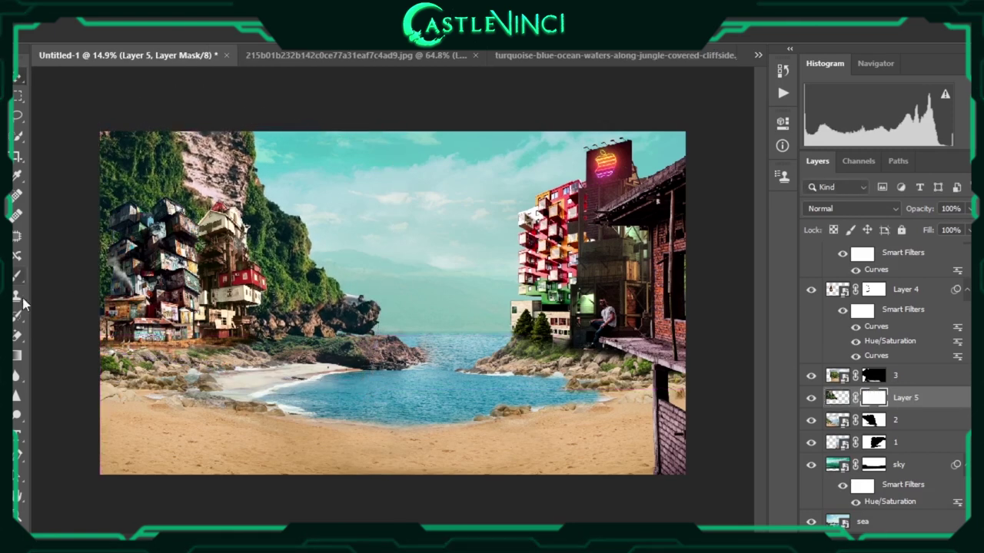
# Paint black on Layer 4's mask to hide the white pipe on the right tower
pyautogui.scroll(3, 376, 261)
pyautogui.scroll(3, 376, 261)
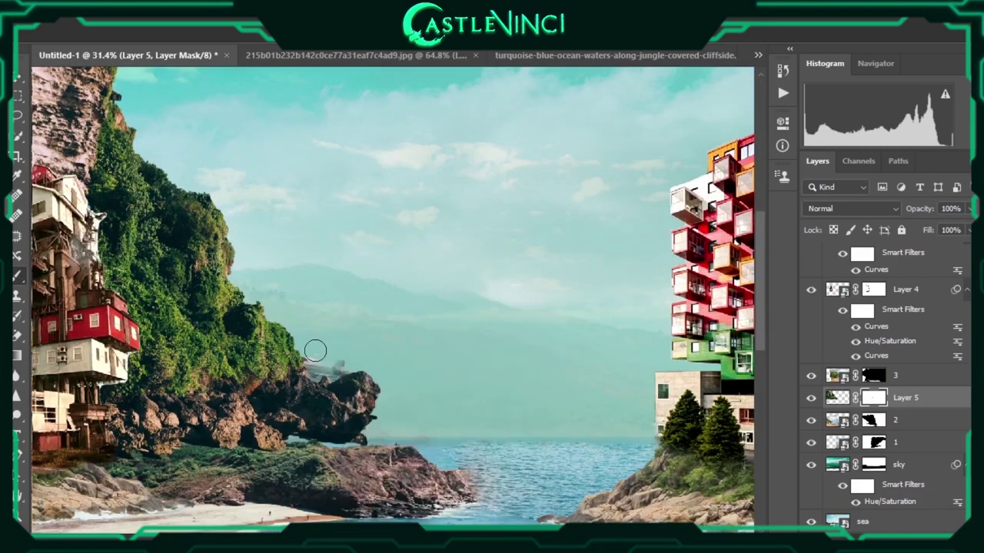
pyautogui.hotkey('ctrl', '2')
pyautogui.scroll(-5, 384, 307)
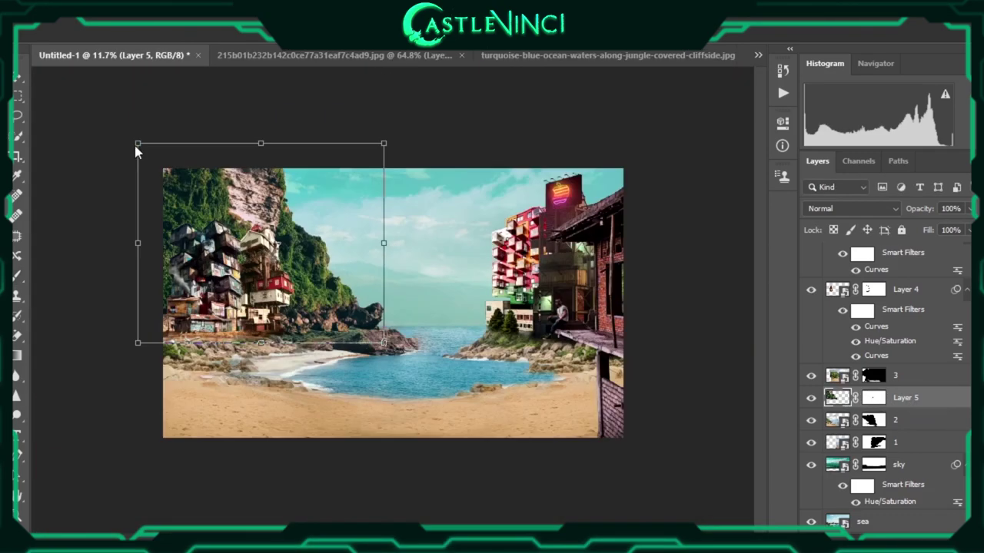
pyautogui.scroll(1, 288, 258)
pyautogui.scroll(3, 288, 258)
pyautogui.scroll(1, 288, 258)
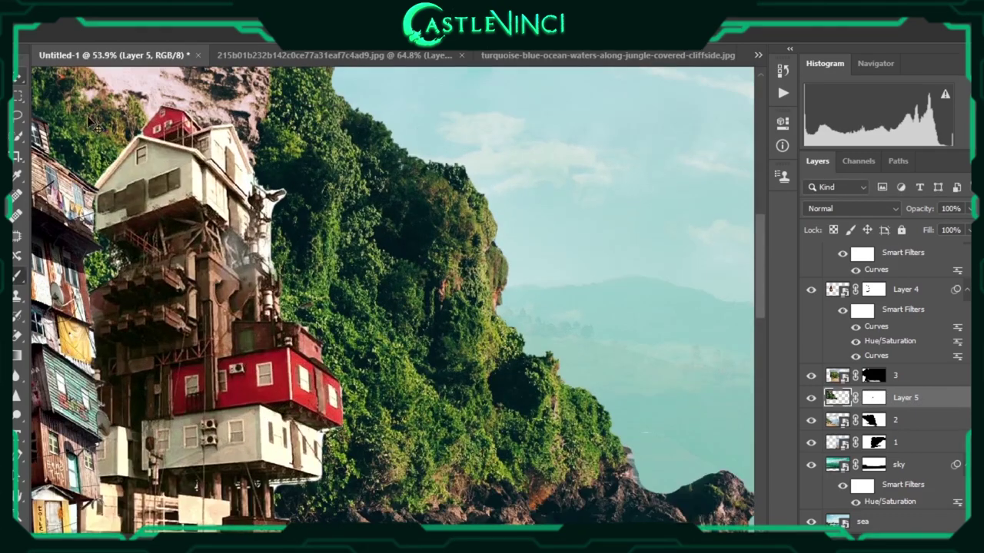
pyautogui.click(873, 289)
pyautogui.moveTo(270, 184); pyautogui.dragTo(277, 198)
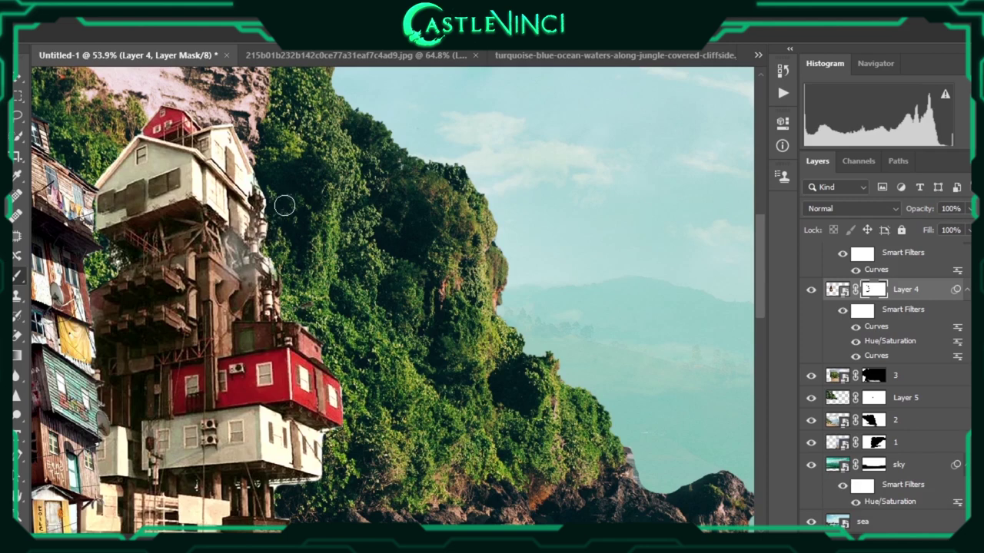
# Set the brush for Layer 3's mask, zoom in on the tower's edges, then fit the composite on screen
pyautogui.rightClick(275, 252)
pyautogui.press('Escape')
pyautogui.scroll(1, 326, 515)
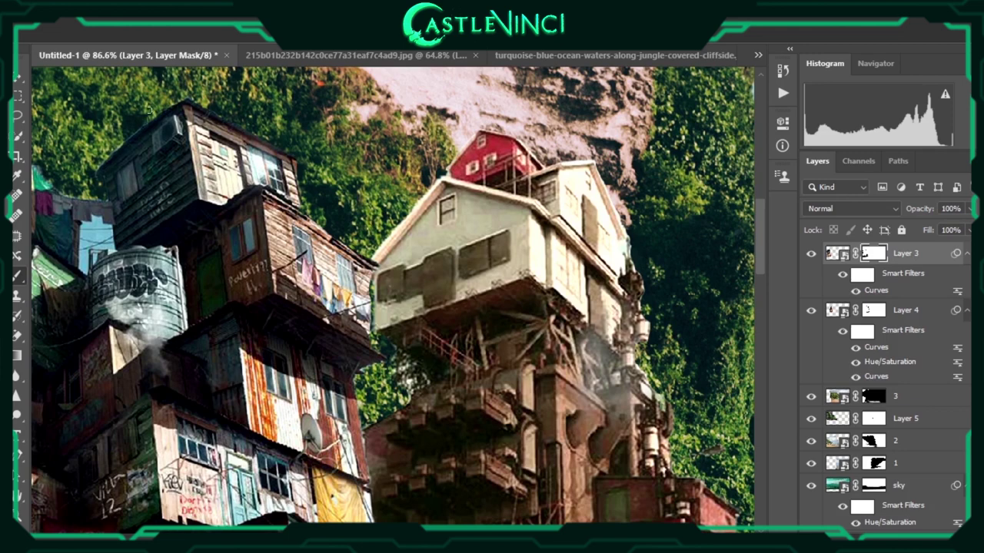
pyautogui.hscroll(-2, 171, 109)
pyautogui.hscroll(-3, 172, 108)
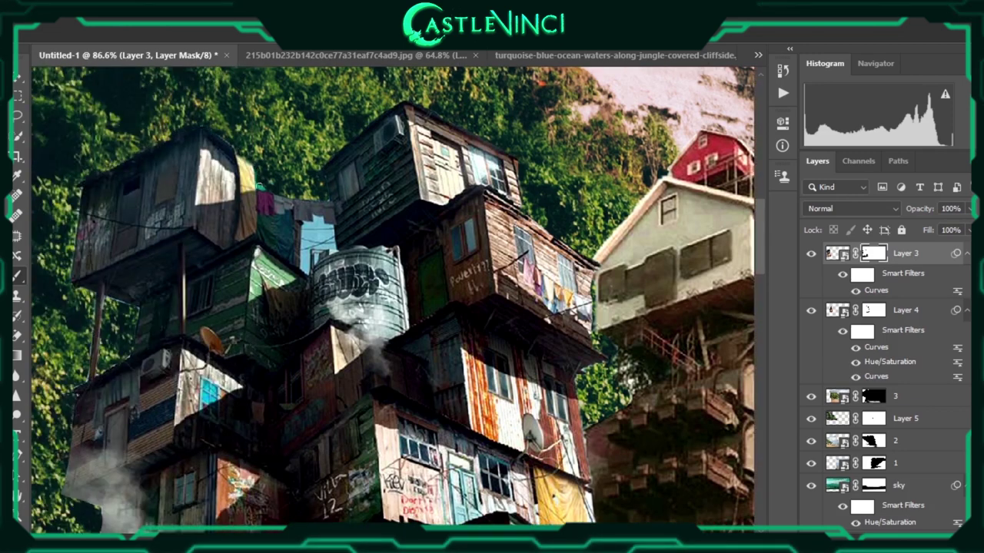
pyautogui.hotkey('ctrl', '0')
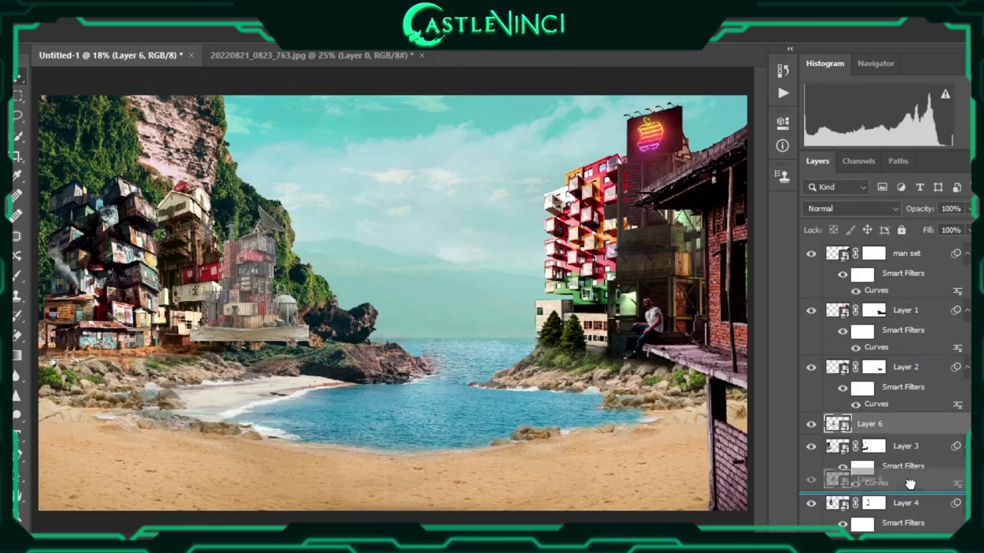
# Place the container building behind the right tower, position it beside the towers and enlarge it
pyautogui.moveTo(830, 369); pyautogui.dragTo(868, 492)
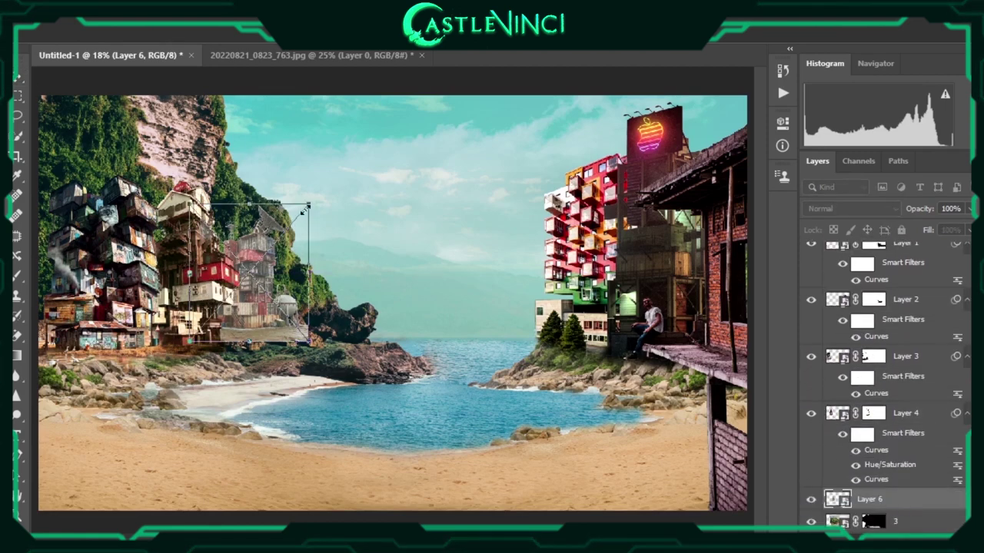
pyautogui.moveTo(253, 308); pyautogui.dragTo(247, 262)
pyautogui.moveTo(318, 159); pyautogui.dragTo(332, 147)
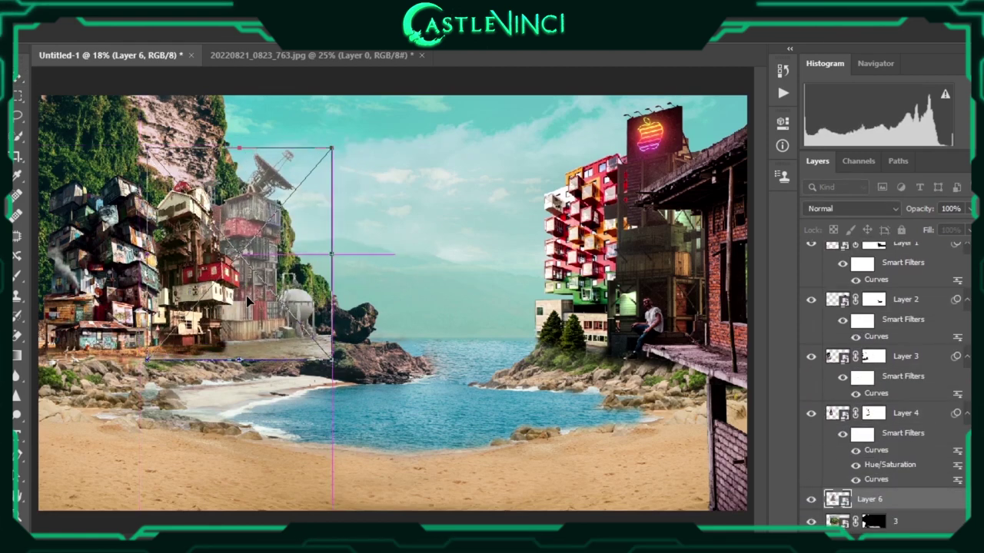
pyautogui.scroll(3, 231, 307)
# Lower the container building about 62 px and select the right tower's mask
pyautogui.rightClick(243, 298)
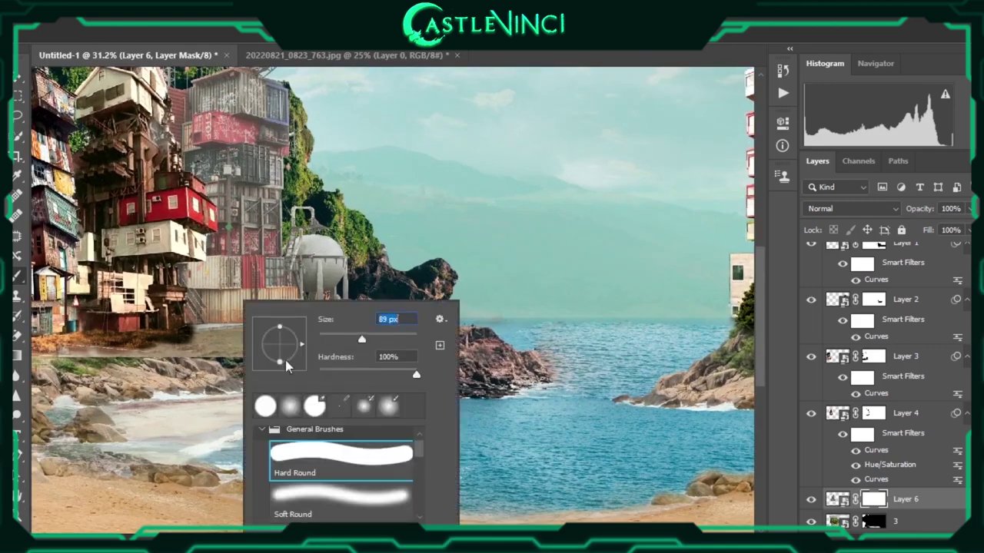
pyautogui.press('Escape')
pyautogui.scroll(3, 386, 354)
pyautogui.press('v')
pyautogui.moveTo(429, 333); pyautogui.dragTo(430, 352)
pyautogui.press('b')
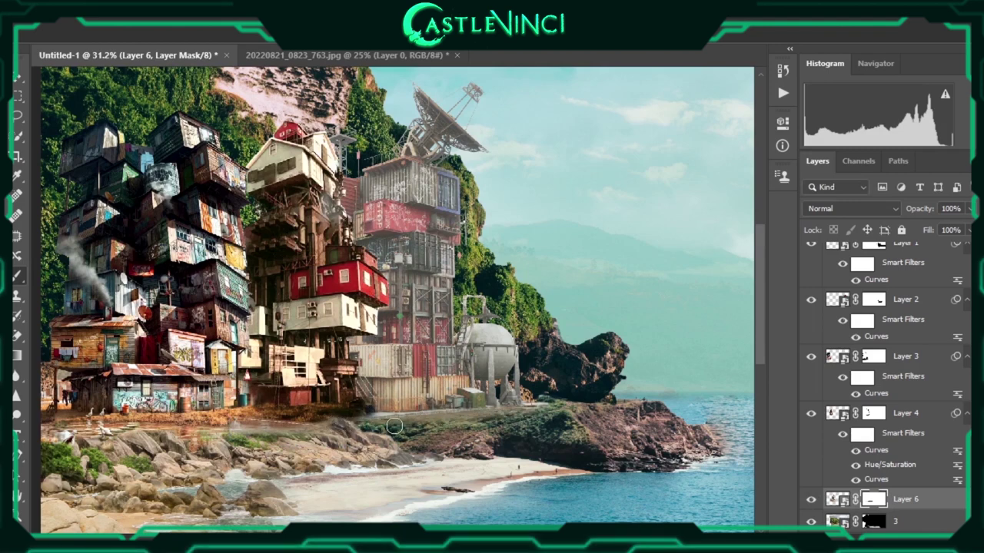
pyautogui.keyDown('ctrl'); pyautogui.click(373, 413); pyautogui.keyUp('ctrl')
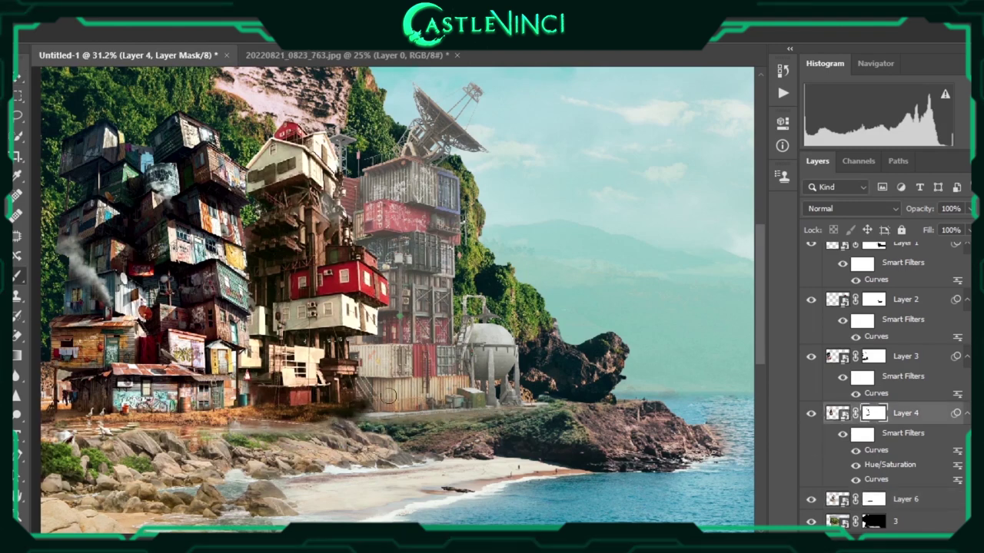
pyautogui.hotkey('ctrl', '0')
# Give the container building a Hue/Saturation boost with more saturation and a slightly warmer hue
pyautogui.hotkey('alt', '[')
pyautogui.hotkey('ctrl', 'u')
pyautogui.moveTo(369, 190); pyautogui.dragTo(525, 200)
pyautogui.moveTo(449, 222); pyautogui.dragTo(483, 222)
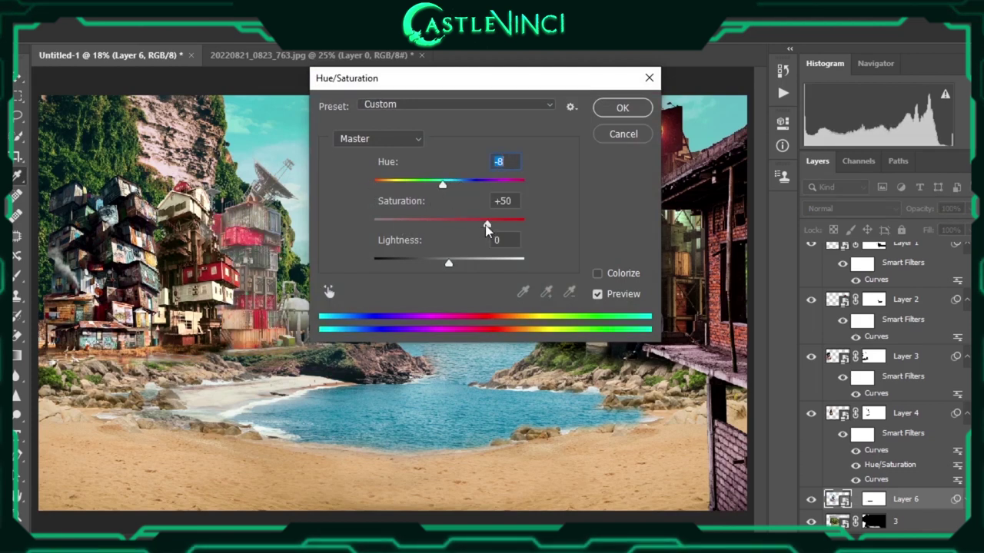
pyautogui.moveTo(442, 185); pyautogui.dragTo(437, 185)
pyautogui.click(619, 108)
# Apply Curves to the container building, darkening shadows and brightening highlights
pyautogui.hotkey('ctrl', 'm')
pyautogui.moveTo(523, 442); pyautogui.dragTo(543, 442)
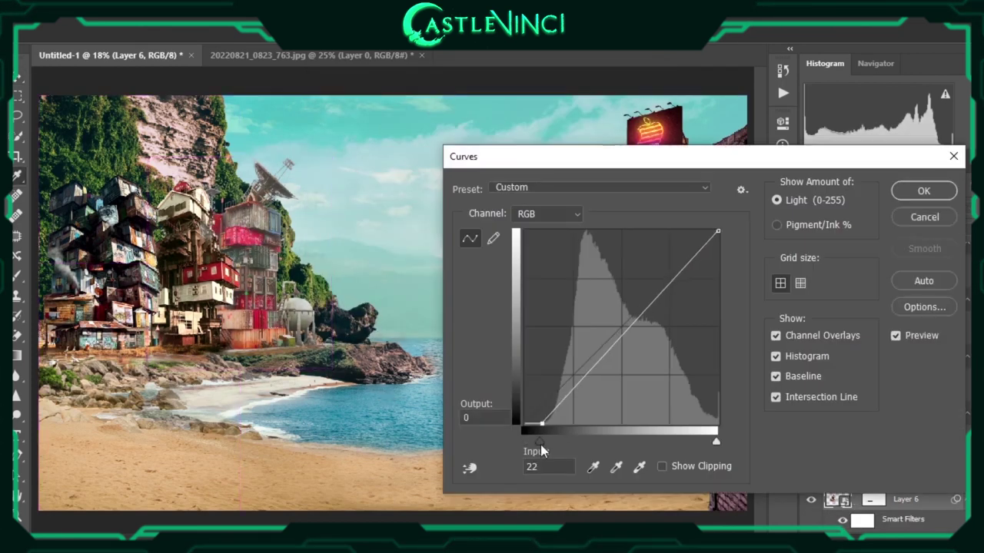
pyautogui.moveTo(718, 442); pyautogui.dragTo(693, 443)
pyautogui.click(923, 192)
pyautogui.scroll(3, 253, 421)
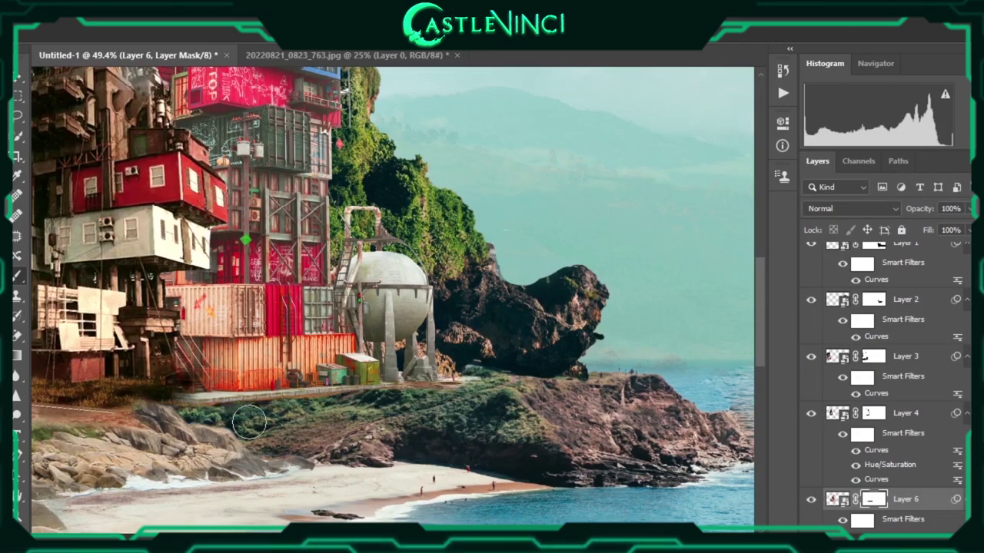
pyautogui.scroll(-3, 321, 419)
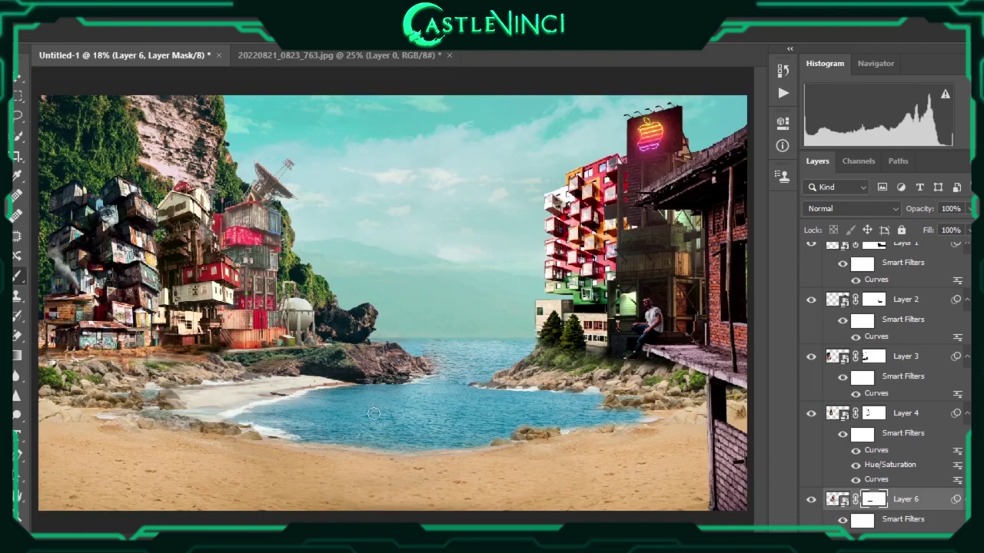
# Position the rusty shack over the left rocks and move Layer 7 above Layer 4
pyautogui.moveTo(263, 348)
pyautogui.mouseDown()
pyautogui.moveTo(285, 350)
pyautogui.moveTo(273, 349)
pyautogui.mouseUp()
pyautogui.scroll(1, 184, 374)
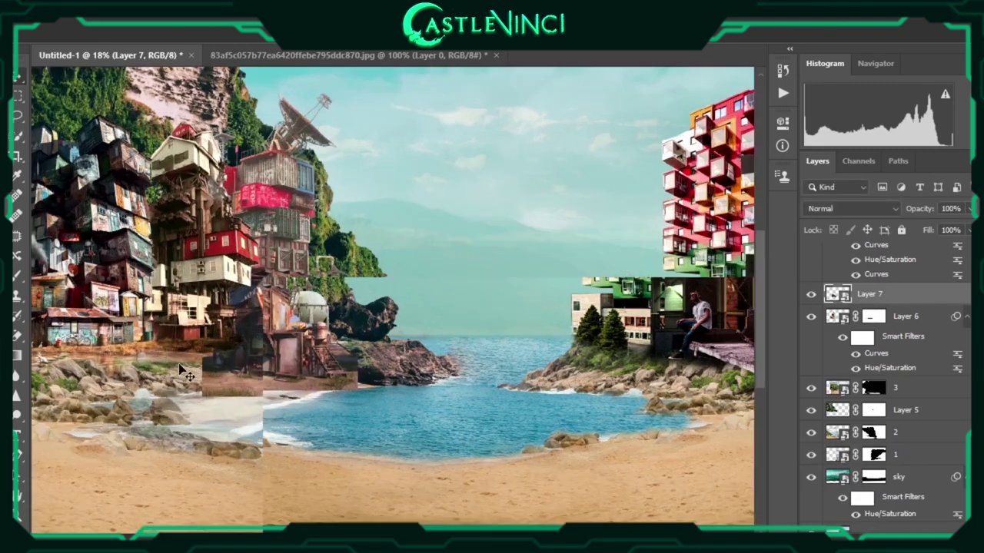
pyautogui.scroll(3, 184, 375)
pyautogui.scroll(1, 185, 374)
pyautogui.scroll(-3, 350, 344)
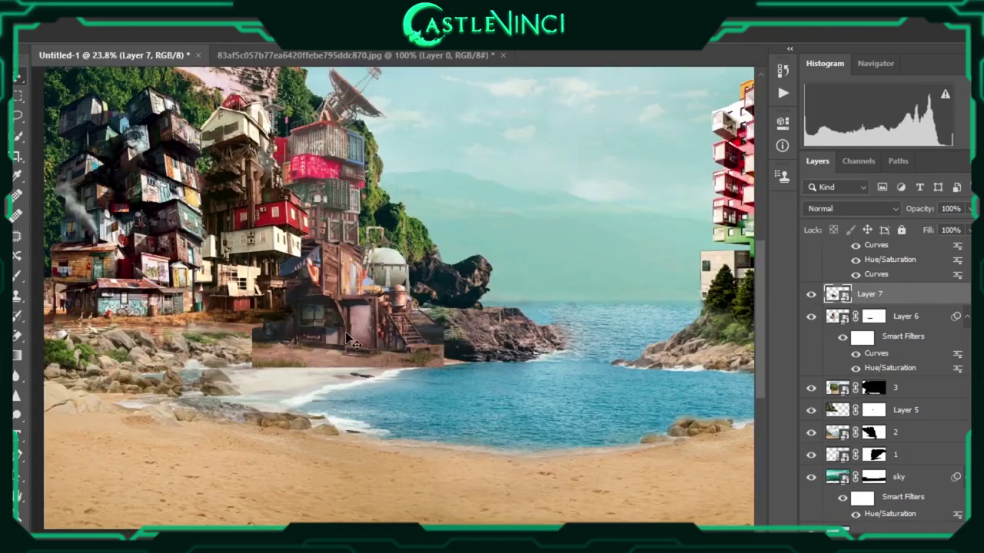
pyautogui.hotkey('ctrl', ']')
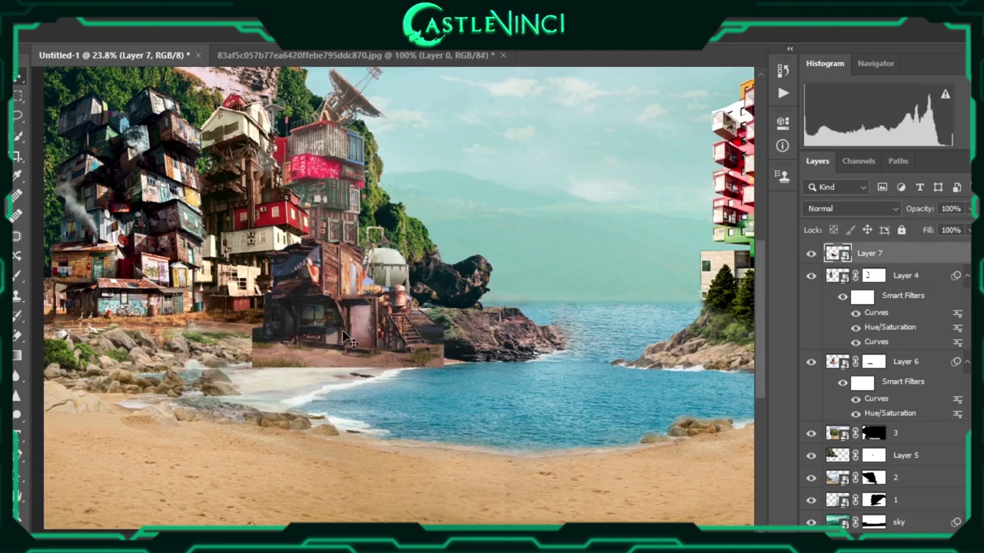
# Mask out the rock and fence around the shack's tank base
pyautogui.scroll(3, 349, 343)
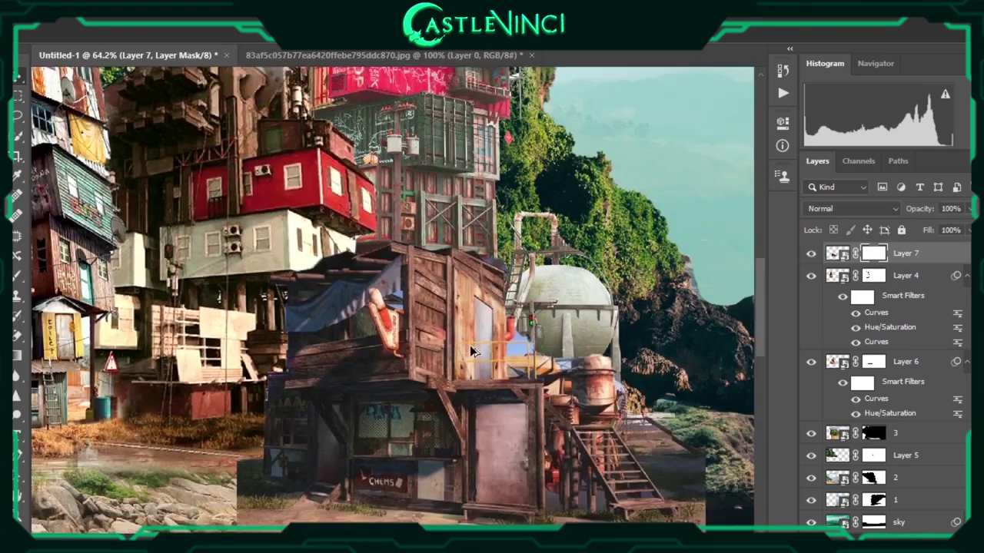
pyautogui.scroll(3, 472, 351)
pyautogui.rightClick(318, 231)
pyautogui.press('Escape')
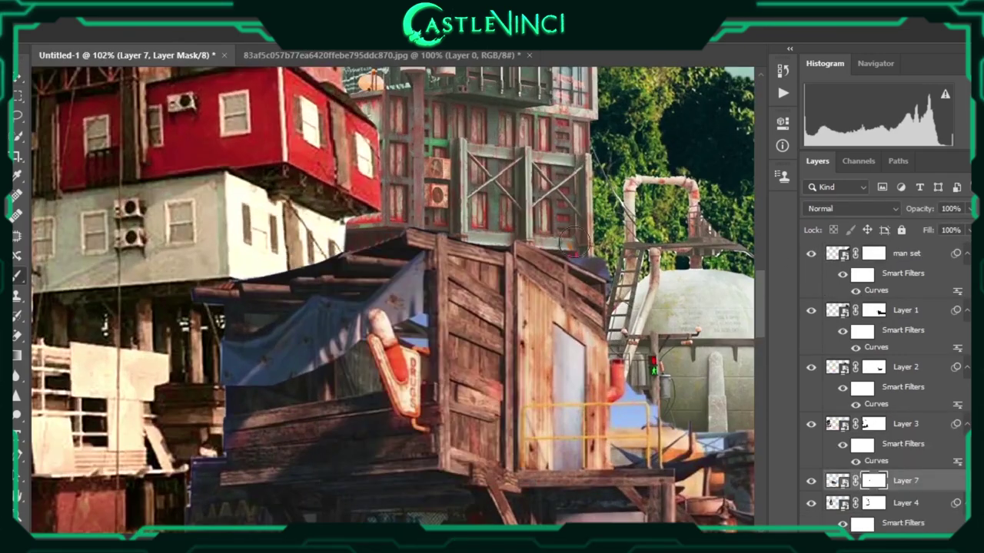
pyautogui.scroll(-2, 500, 229)
pyautogui.hscroll(3, 523, 261)
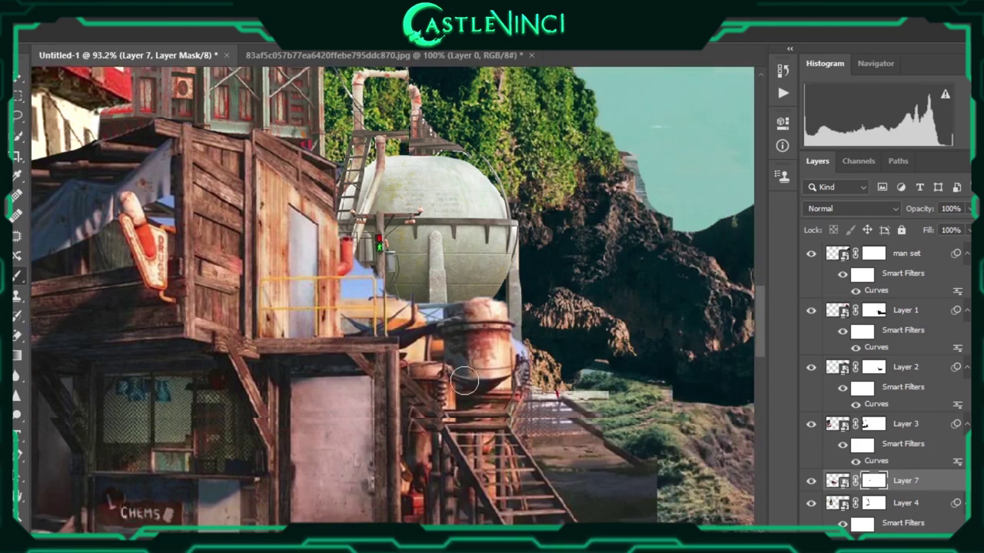
pyautogui.scroll(-2, 547, 300)
pyautogui.moveTo(533, 290)
pyautogui.mouseDown()
pyautogui.moveTo(613, 480)
pyautogui.moveTo(625, 479)
pyautogui.mouseUp()
pyautogui.scroll(2, 555, 371)
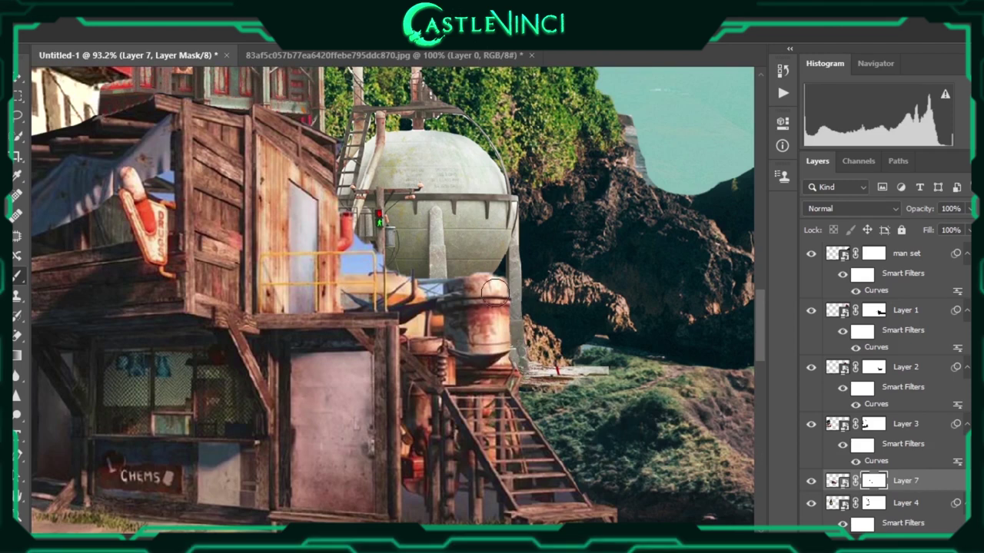
# With a smaller brush, mask the tank base and blend the shack's bottom edge into the sand
pyautogui.rightClick(408, 259)
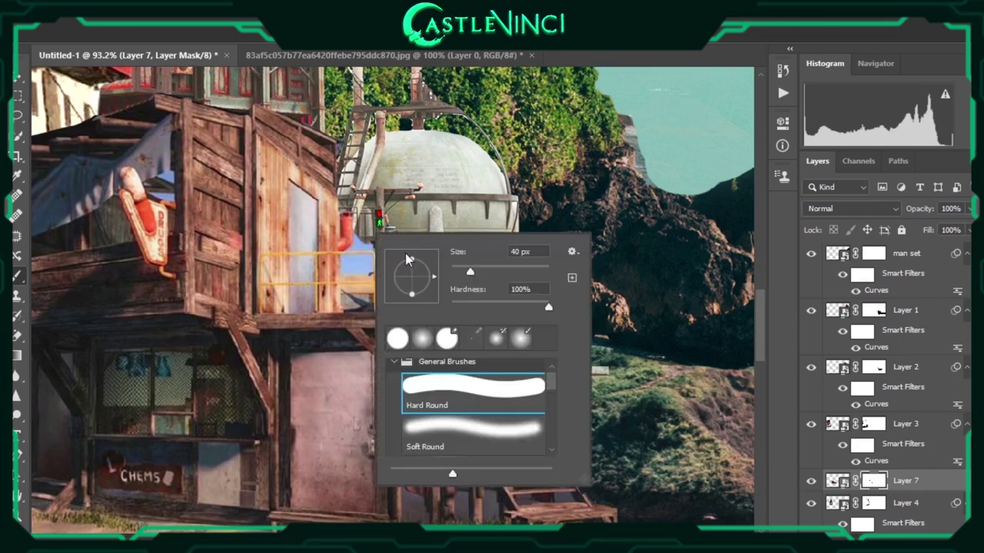
pyautogui.press('Return')
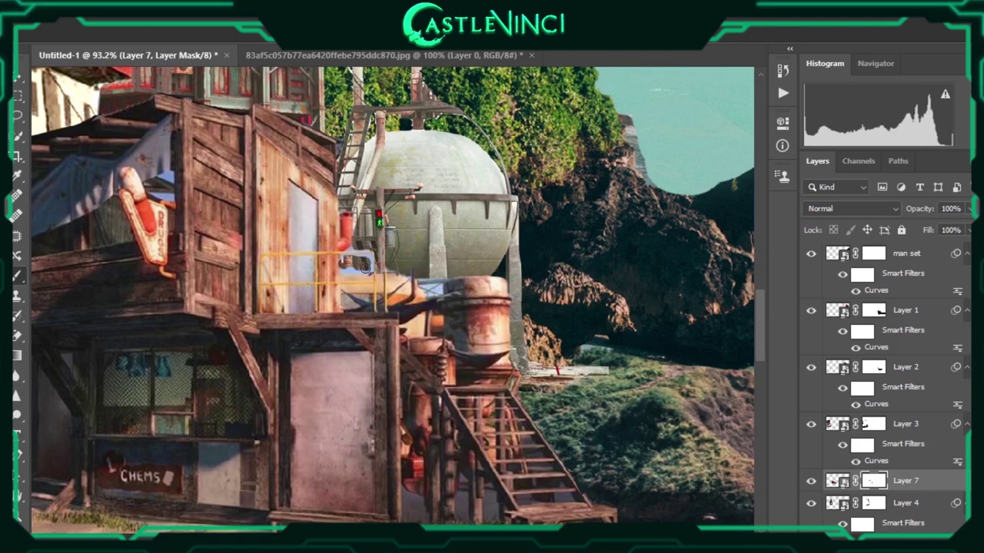
pyautogui.moveTo(368, 292); pyautogui.dragTo(341, 306)
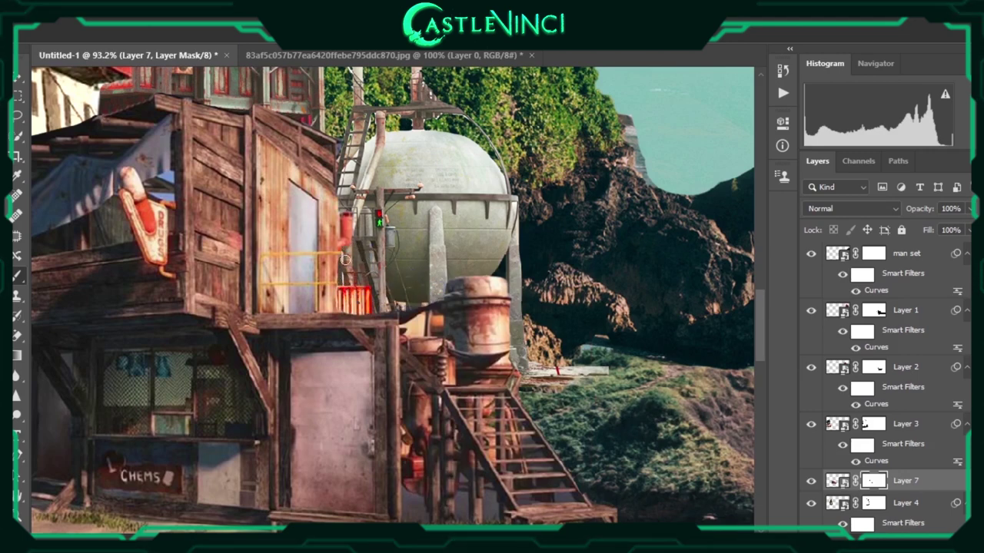
pyautogui.scroll(-2, 317, 204)
pyautogui.scroll(-2, 317, 204)
pyautogui.scroll(-2, 316, 203)
pyautogui.rightClick(505, 337)
pyautogui.press('Return')
pyautogui.moveTo(492, 405); pyautogui.dragTo(112, 411)
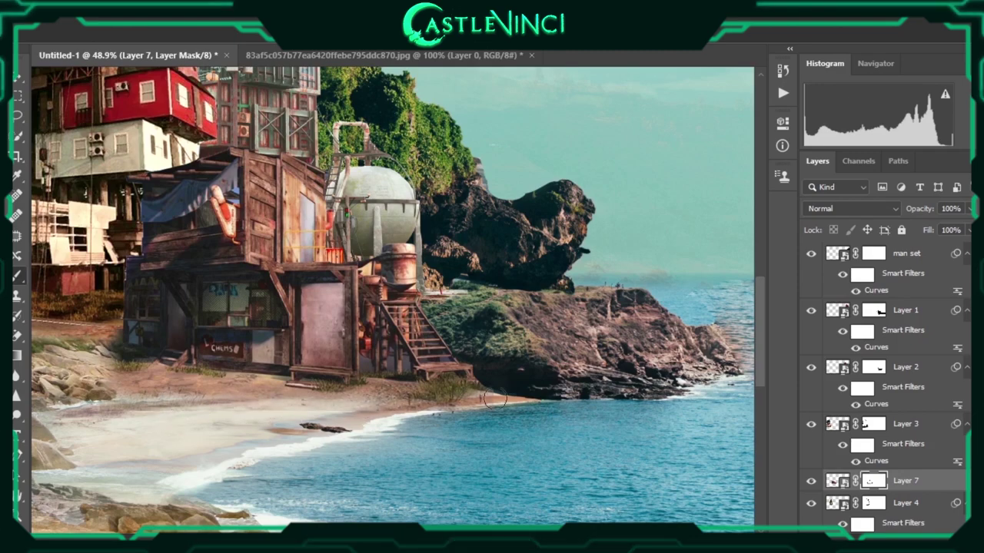
# Apply Curves to the shack, deepening shadows and brightening highlights
pyautogui.scroll(-5, 360, 418)
pyautogui.scroll(3, 292, 384)
pyautogui.scroll(-3, 229, 361)
pyautogui.hotkey('ctrl', 'm')
pyautogui.moveTo(524, 440); pyautogui.dragTo(546, 441)
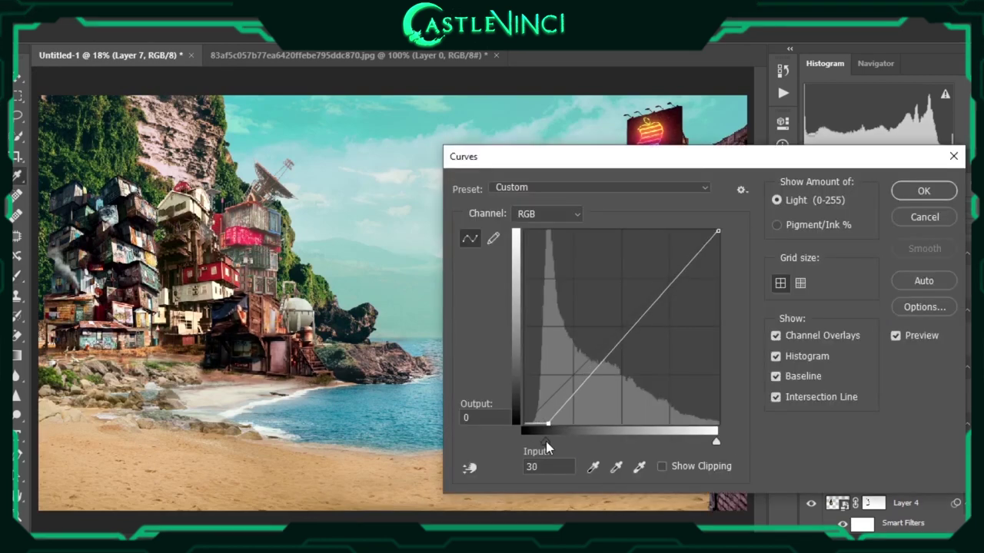
pyautogui.moveTo(717, 432); pyautogui.dragTo(670, 439)
pyautogui.moveTo(552, 444); pyautogui.dragTo(541, 444)
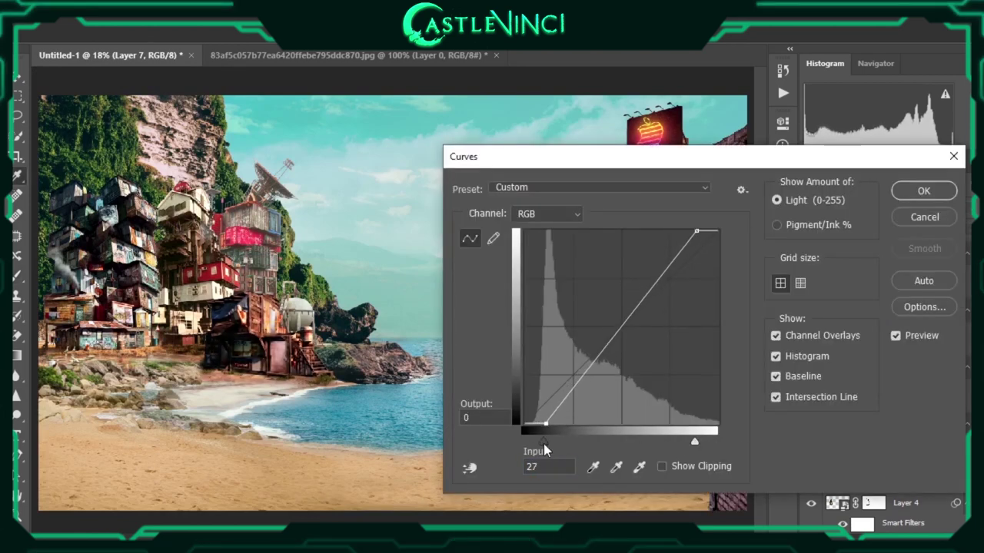
pyautogui.click(924, 193)
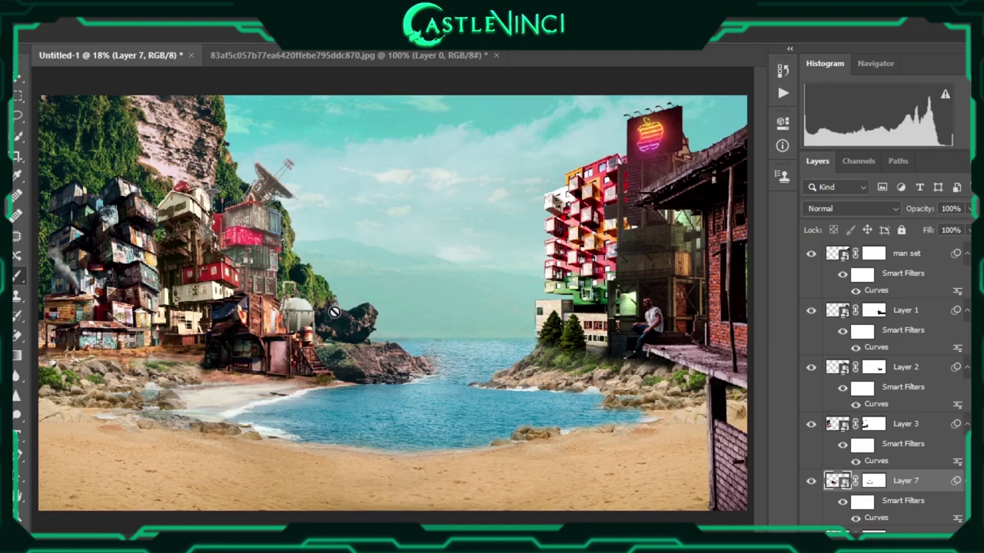
# Shrink the beach photo, flip it horizontally, and move it into the cove's centre
pyautogui.moveTo(393, 417); pyautogui.dragTo(393, 417)
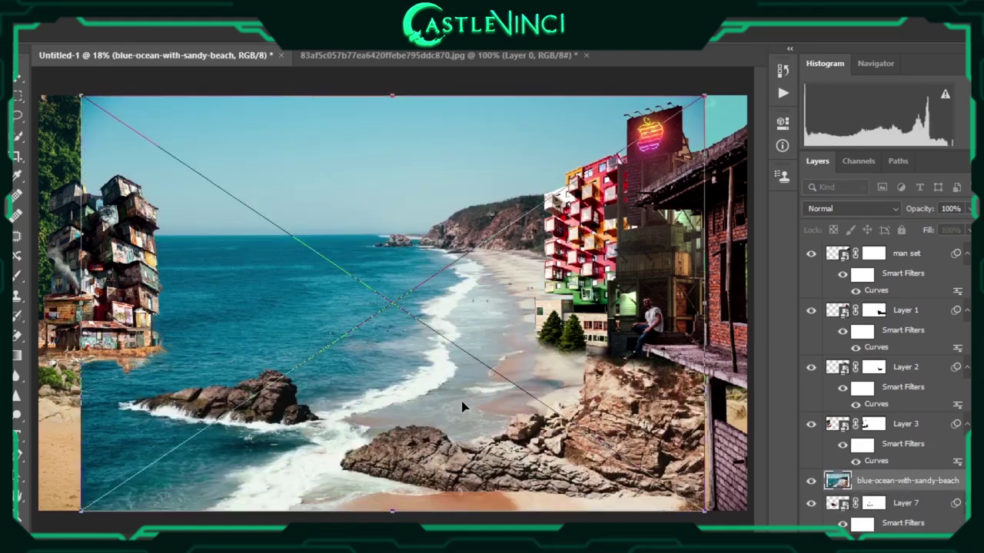
pyautogui.moveTo(746, 94); pyautogui.dragTo(395, 301)
pyautogui.moveTo(294, 417); pyautogui.dragTo(450, 345)
pyautogui.moveTo(550, 332); pyautogui.dragTo(40, 332)
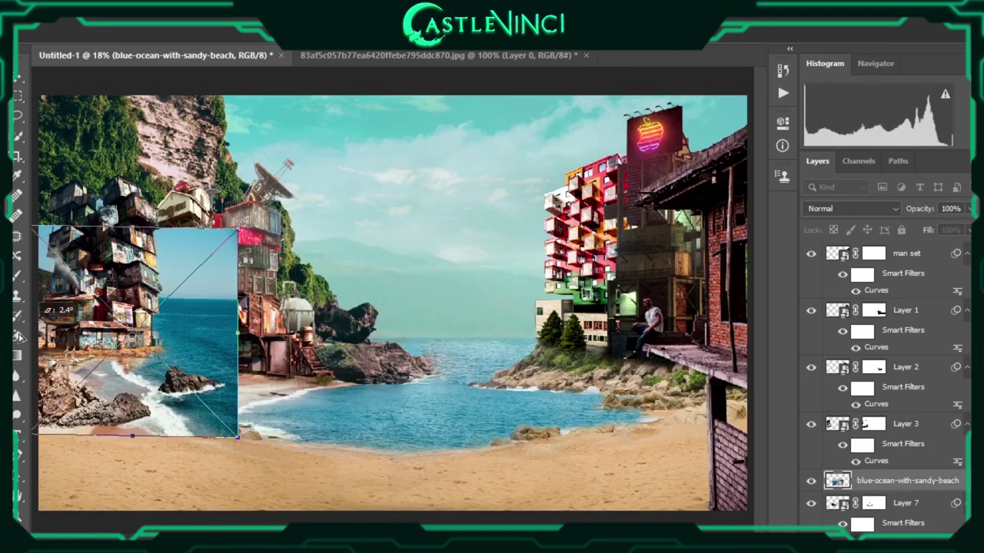
pyautogui.moveTo(139, 331); pyautogui.dragTo(496, 329)
pyautogui.moveTo(378, 330); pyautogui.dragTo(318, 331)
pyautogui.moveTo(441, 341)
pyautogui.mouseDown()
pyautogui.moveTo(465, 375)
pyautogui.moveTo(419, 351)
pyautogui.mouseUp()
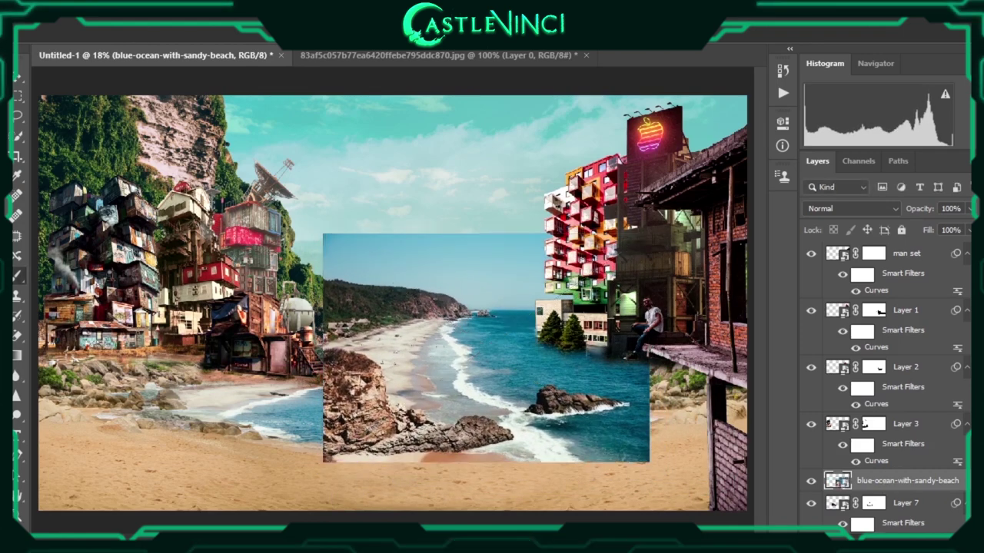
# Mask the beach photo's edges, sky and centre rocks, and skew it to fit the cove
pyautogui.rightClick(465, 295)
pyautogui.moveTo(646, 415); pyautogui.dragTo(346, 438)
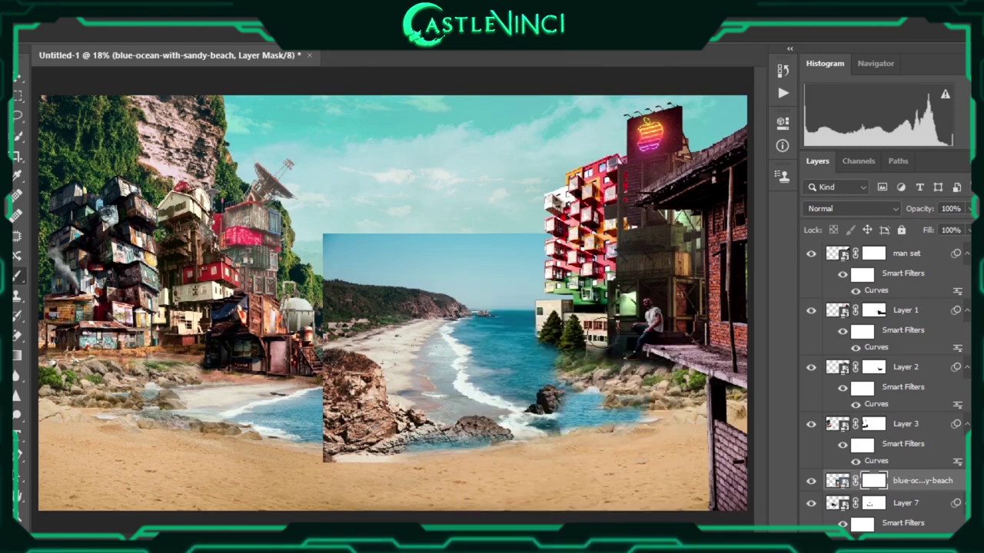
pyautogui.moveTo(550, 253); pyautogui.dragTo(326, 263)
pyautogui.moveTo(551, 289)
pyautogui.mouseDown()
pyautogui.moveTo(400, 438)
pyautogui.moveTo(339, 369)
pyautogui.mouseUp()
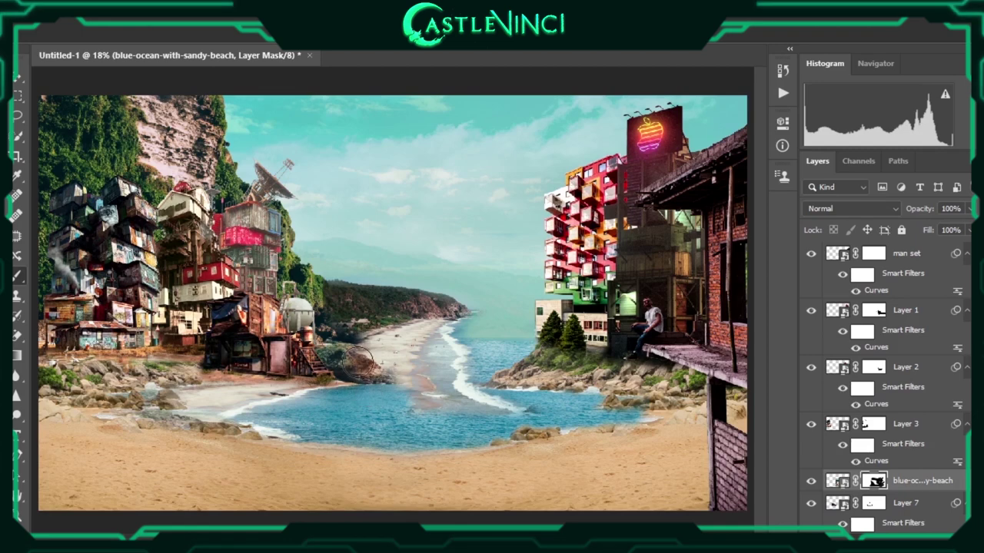
pyautogui.moveTo(424, 371); pyautogui.dragTo(402, 385)
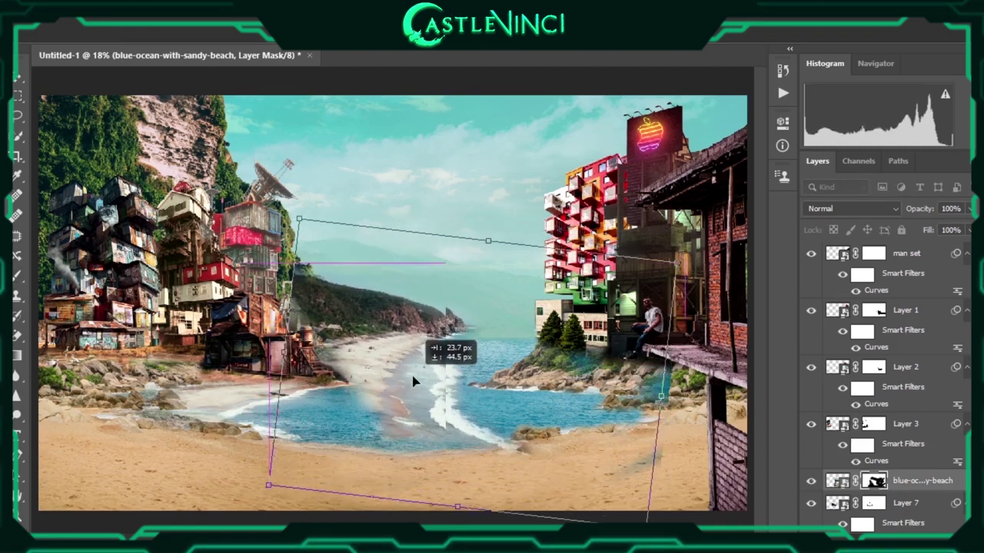
pyautogui.press('Return')
pyautogui.press('b')
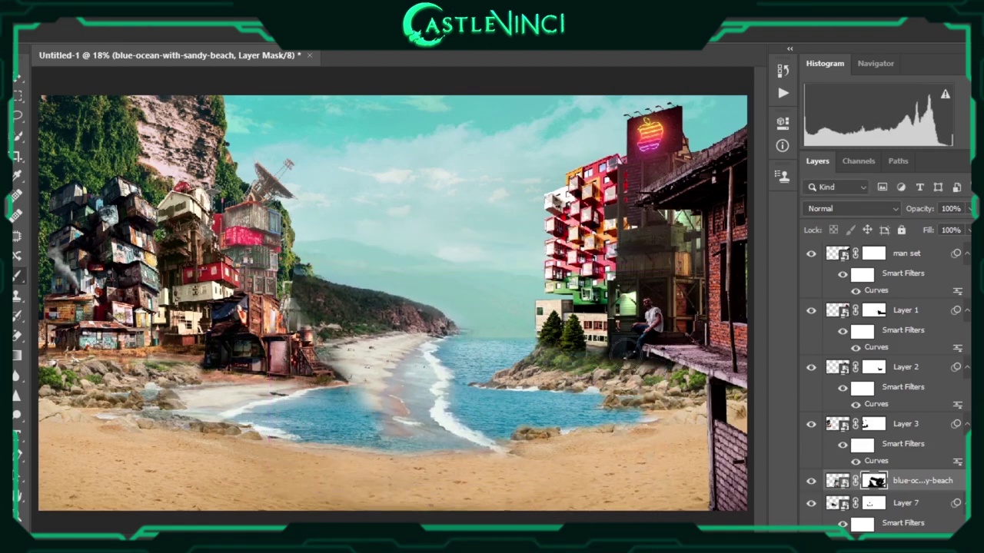
# Reveal the white tank, paint out the sandy strip, then slightly rotate and nudge the photo
pyautogui.moveTo(299, 311); pyautogui.dragTo(306, 275)
pyautogui.moveTo(334, 352); pyautogui.dragTo(418, 399)
pyautogui.moveTo(682, 514); pyautogui.dragTo(693, 513)
pyautogui.moveTo(551, 447); pyautogui.dragTo(451, 373)
pyautogui.press('Return')
pyautogui.press('b')
# Restore the sandy beach over the dark patch and blend the washed-out hillside near the shack
pyautogui.scroll(2, 400, 353)
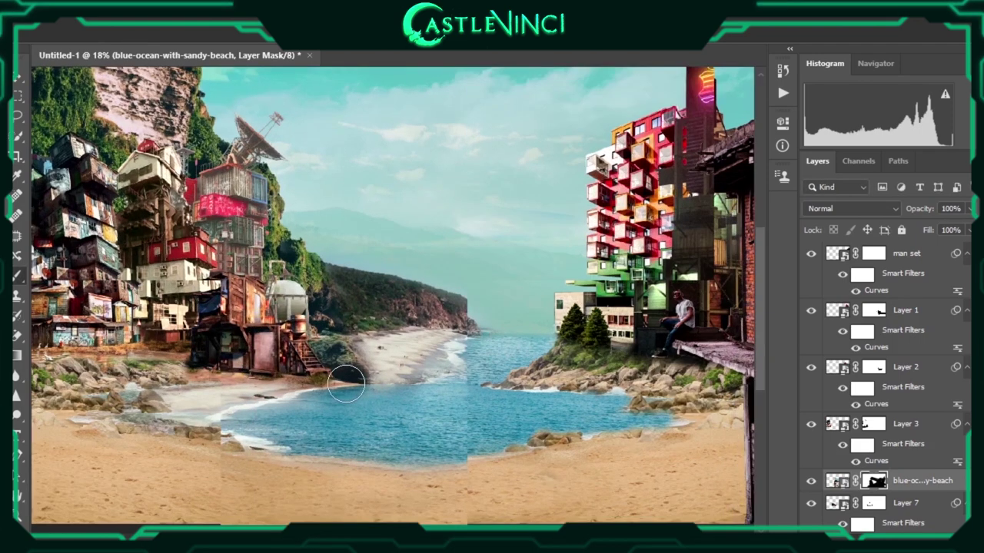
pyautogui.scroll(2, 369, 343)
pyautogui.rightClick(366, 341)
pyautogui.click(388, 364)
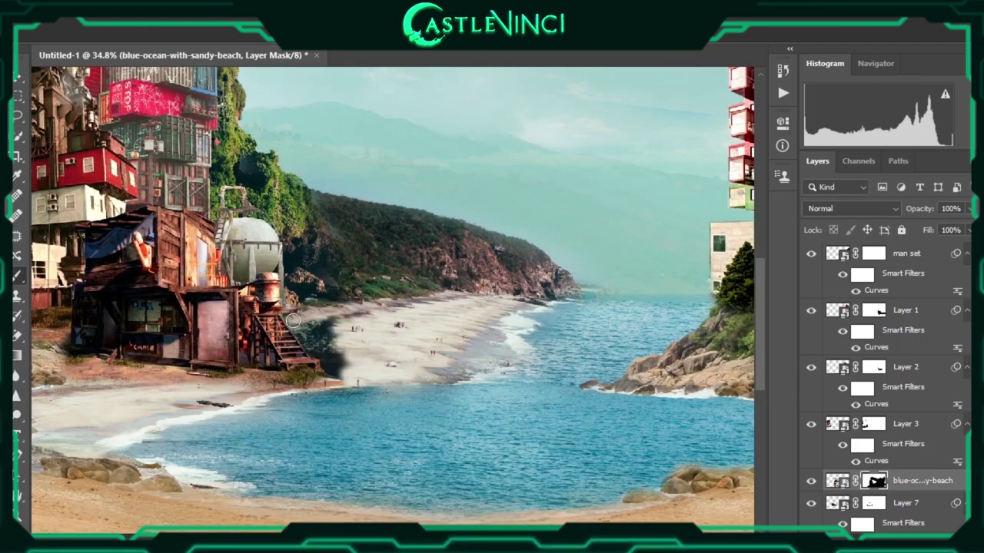
pyautogui.moveTo(293, 320); pyautogui.dragTo(327, 351)
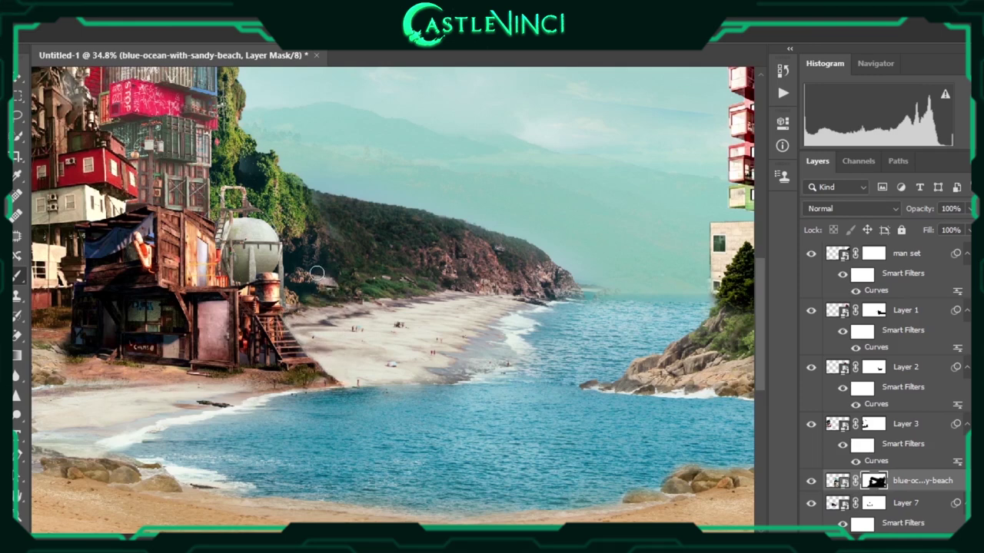
pyautogui.moveTo(316, 274); pyautogui.dragTo(341, 243)
# Remove the dark smudge along the beach photo's shoreline
pyautogui.scroll(-3, 313, 220)
pyautogui.scroll(-2, 335, 301)
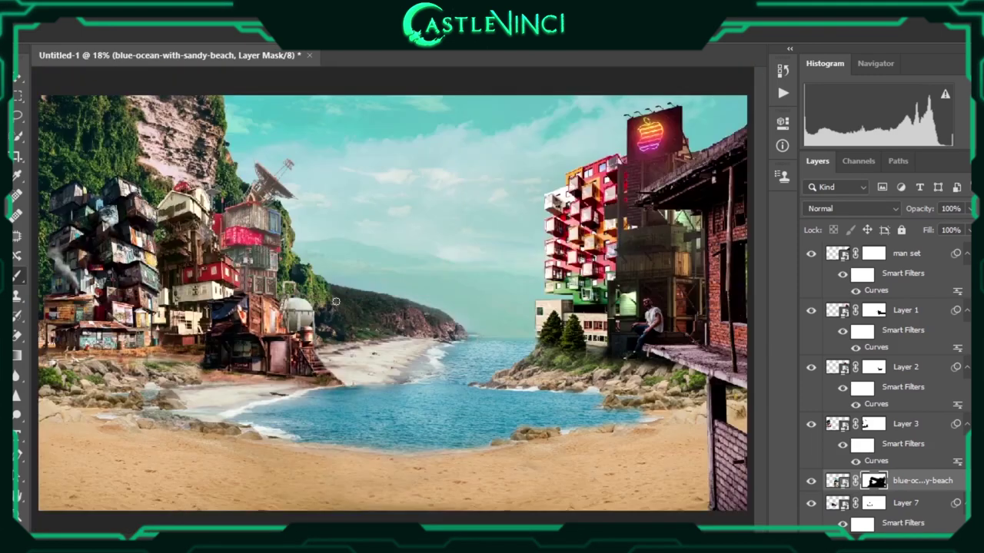
pyautogui.scroll(3, 335, 301)
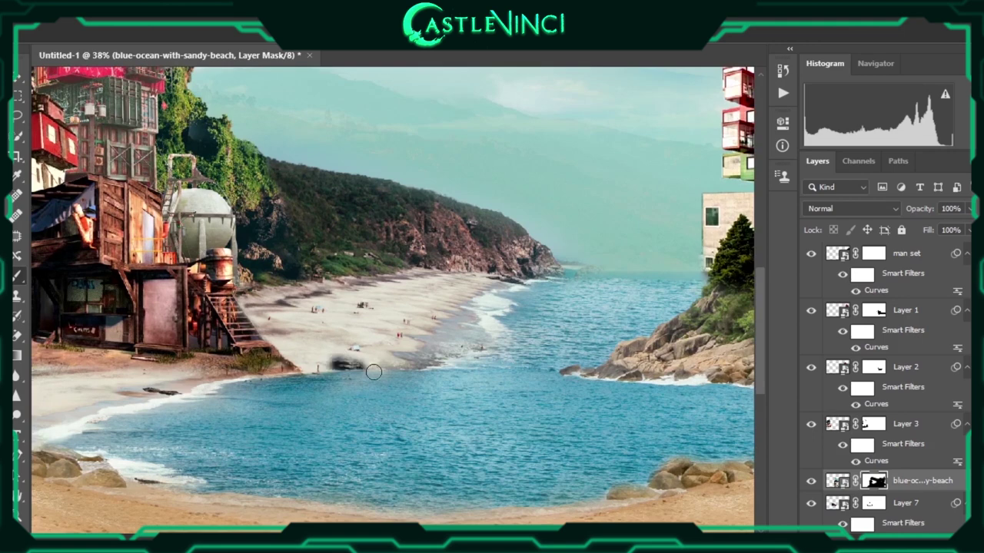
pyautogui.moveTo(374, 372); pyautogui.dragTo(281, 378)
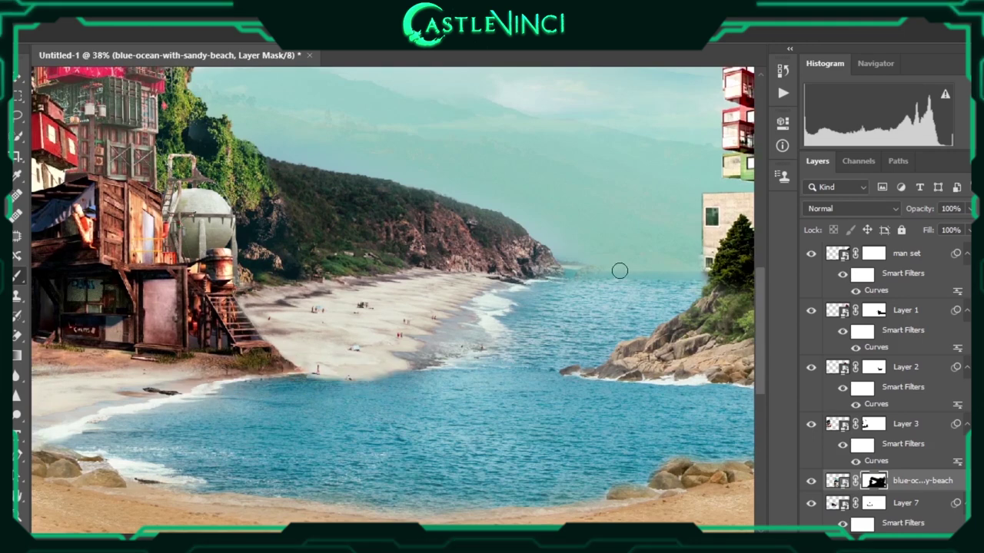
pyautogui.scroll(-2, 398, 206)
pyautogui.scroll(-2, 397, 206)
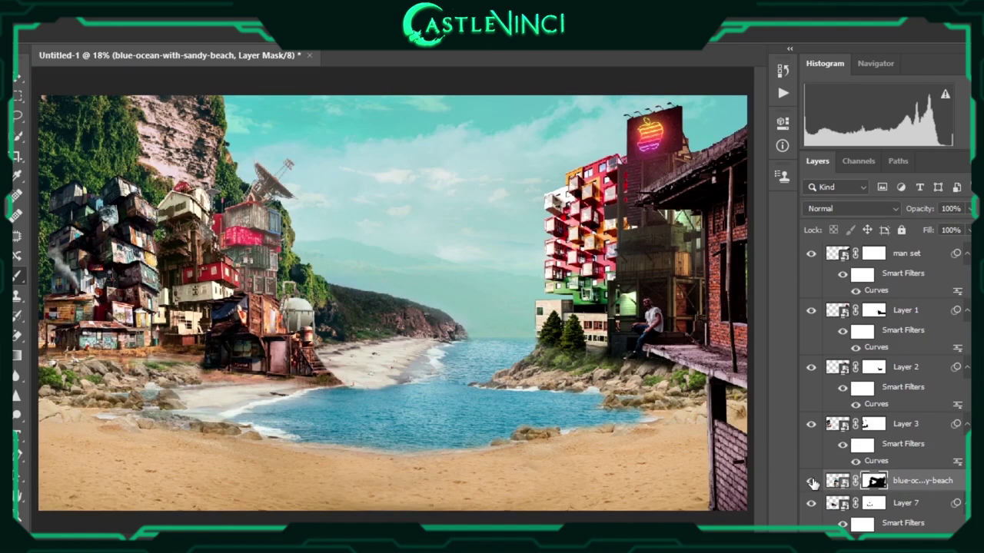
pyautogui.rightClick(576, 460)
pyautogui.press('Escape')
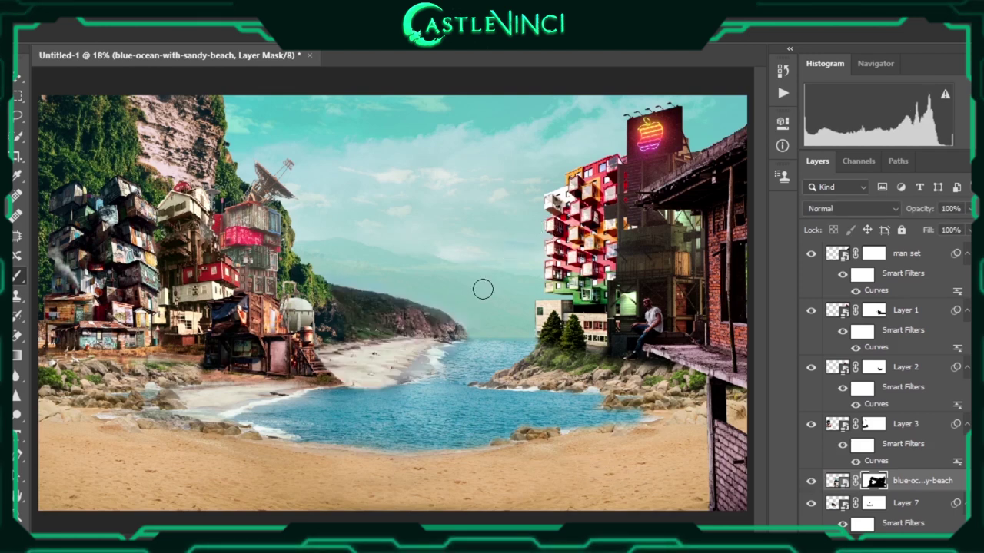
# Increase the beach photo's saturation and apply Curves deepening shadows and brightening highlights
pyautogui.hotkey('ctrl', 'u')
pyautogui.moveTo(729, 275)
pyautogui.mouseDown()
pyautogui.moveTo(765, 275)
pyautogui.moveTo(743, 280)
pyautogui.mouseUp()
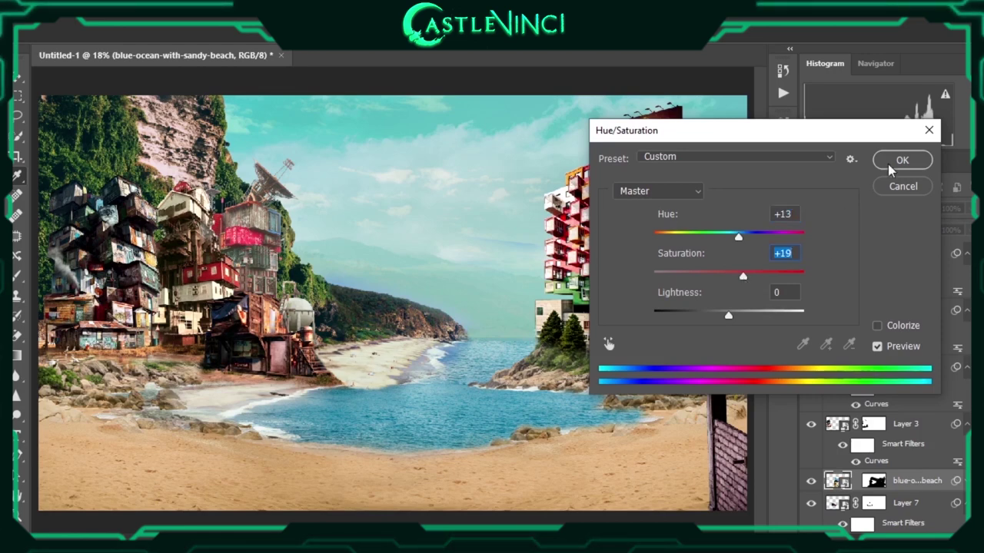
pyautogui.click(889, 165)
pyautogui.hotkey('ctrl', 'm')
pyautogui.moveTo(522, 442); pyautogui.dragTo(537, 442)
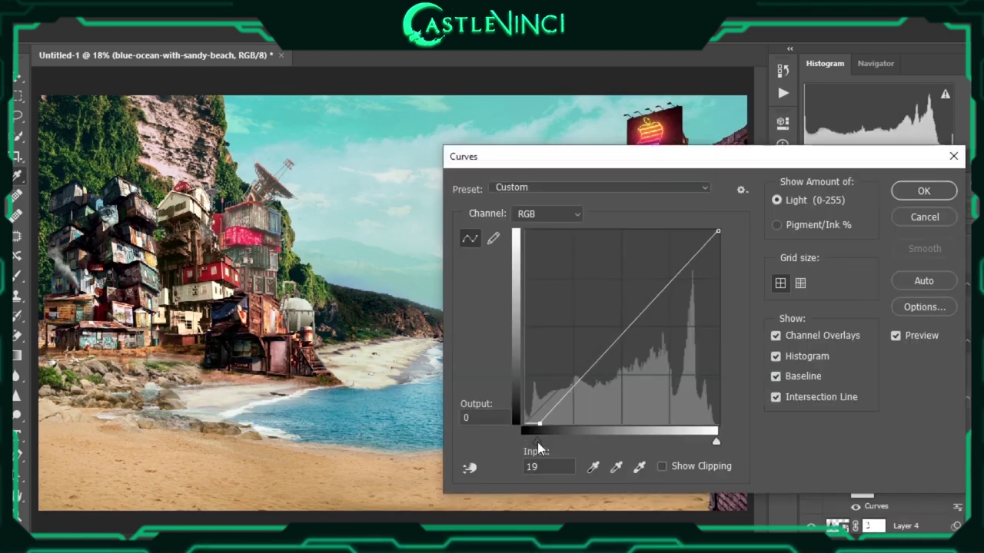
pyautogui.moveTo(717, 442); pyautogui.dragTo(705, 442)
pyautogui.click(923, 195)
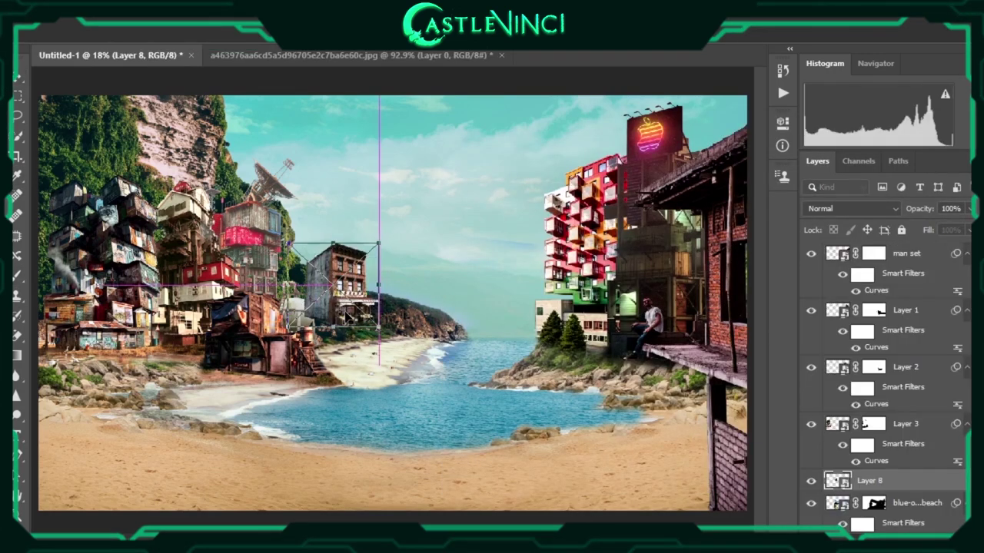
# Position the brick building on the left shore and reorder Layer 8 below Layer 6
pyautogui.moveTo(397, 305); pyautogui.dragTo(339, 306)
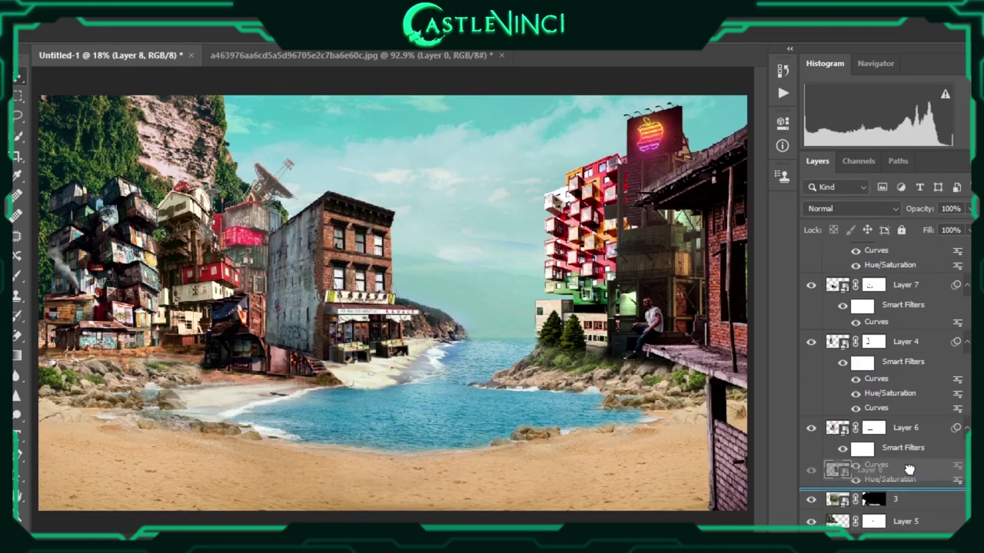
pyautogui.moveTo(870, 481); pyautogui.dragTo(869, 323)
pyautogui.moveTo(884, 254)
pyautogui.mouseDown()
pyautogui.moveTo(884, 415)
pyautogui.moveTo(902, 500)
pyautogui.mouseUp()
pyautogui.click(902, 411)
pyautogui.moveTo(311, 285); pyautogui.dragTo(328, 284)
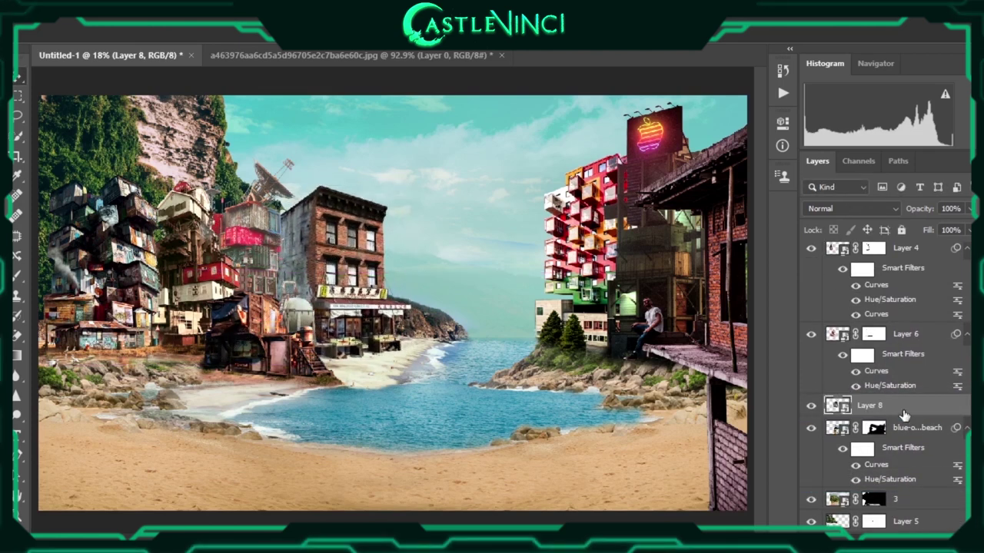
# Duplicate the brick building, shift the copy right beneath the original, and scale it down
pyautogui.hotkey('ctrl', 'j')
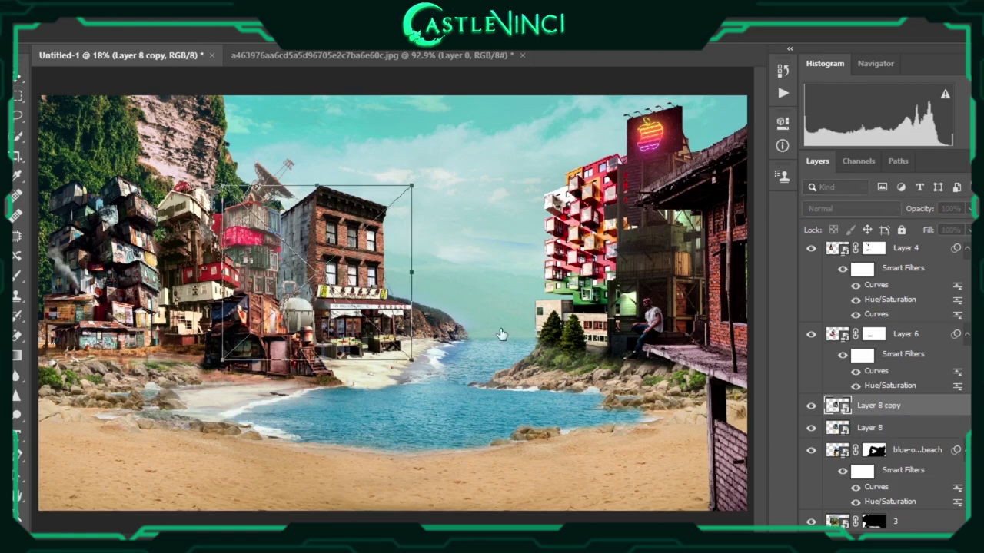
pyautogui.moveTo(265, 135); pyautogui.dragTo(369, 177)
pyautogui.moveTo(849, 405); pyautogui.dragTo(849, 428)
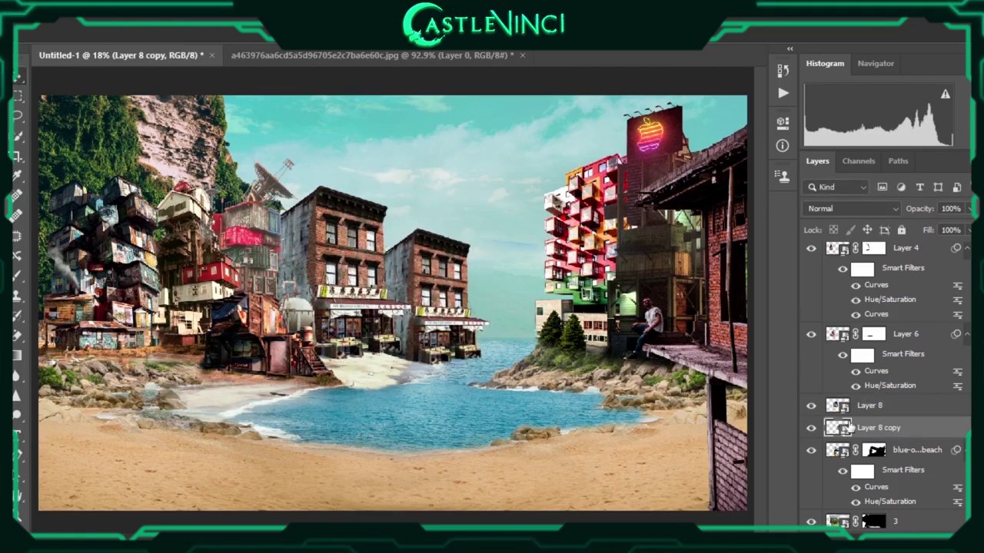
pyautogui.hotkey('ctrl', 't')
pyautogui.moveTo(484, 219); pyautogui.dragTo(453, 222)
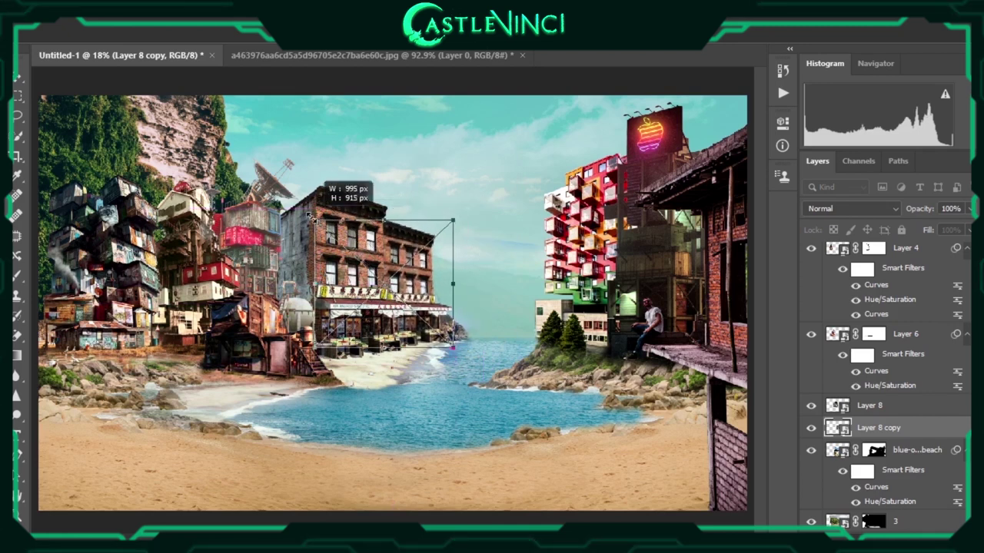
pyautogui.moveTo(311, 218); pyautogui.dragTo(315, 221)
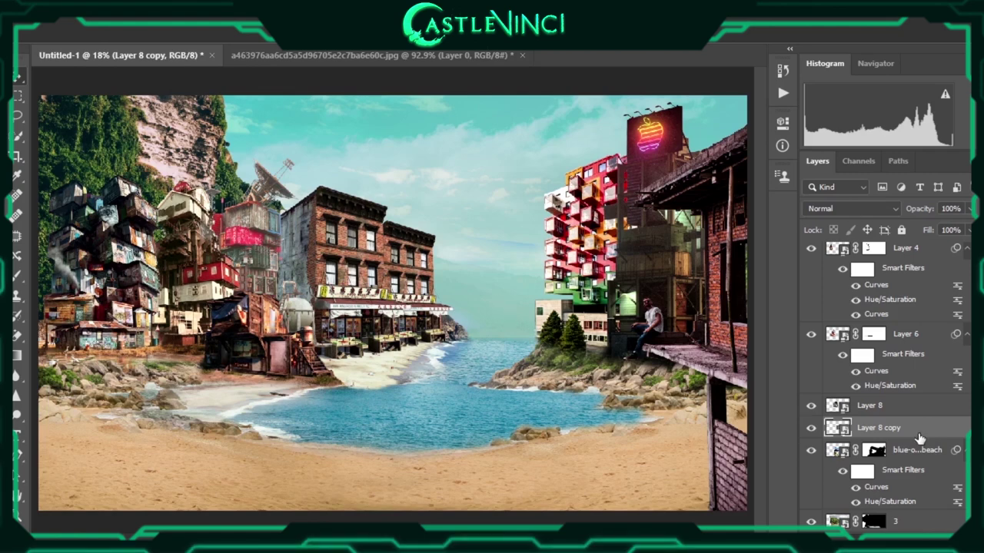
pyautogui.hotkey('ctrl', 'm')
# Brighten the original brick building (Layer 8) with a Curves adjustment
pyautogui.moveTo(714, 440); pyautogui.dragTo(676, 439)
pyautogui.click(926, 197)
pyautogui.hotkey('ctrl', 'e')
pyautogui.hotkey('ctrl', 'm')
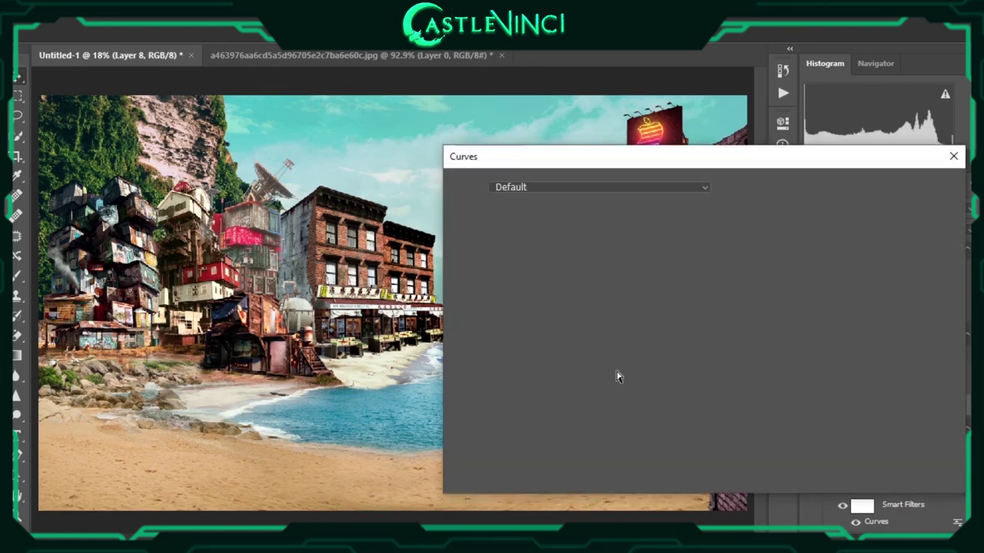
pyautogui.moveTo(523, 442); pyautogui.dragTo(545, 443)
pyautogui.moveTo(717, 442); pyautogui.dragTo(695, 443)
pyautogui.press('Return')
# Reapply the same Curves to the building copy and the beach layer
pyautogui.hotkey('ctrl', 'j')
pyautogui.hotkey('ctrl', 'alt', 'm')
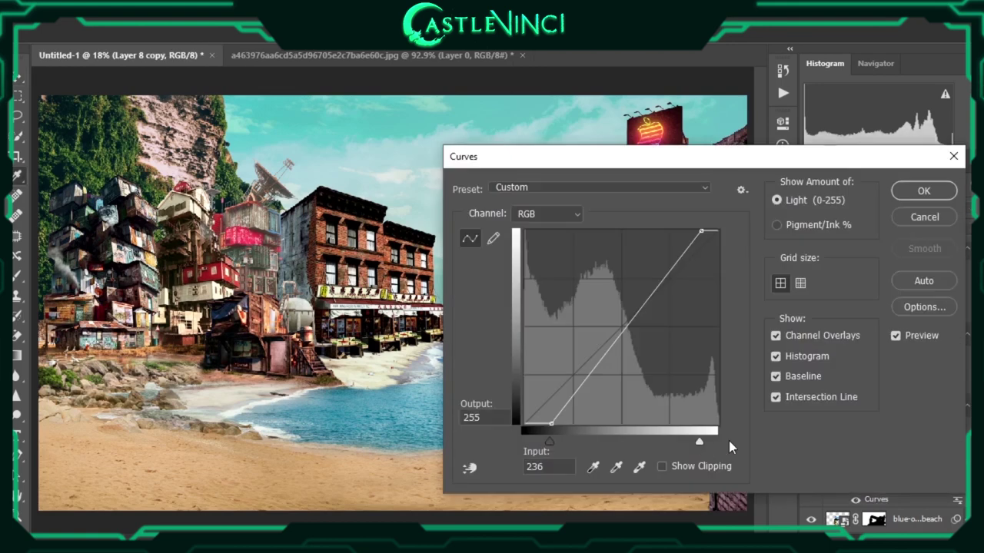
pyautogui.press('Return')
pyautogui.hotkey('alt', '[')
pyautogui.hotkey('ctrl', 'alt', 'm')
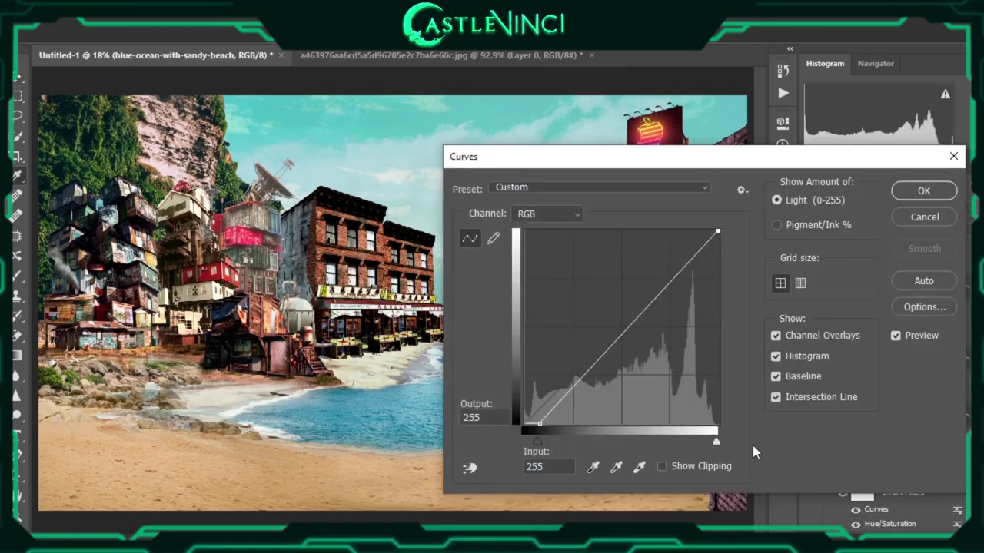
pyautogui.press('Return')
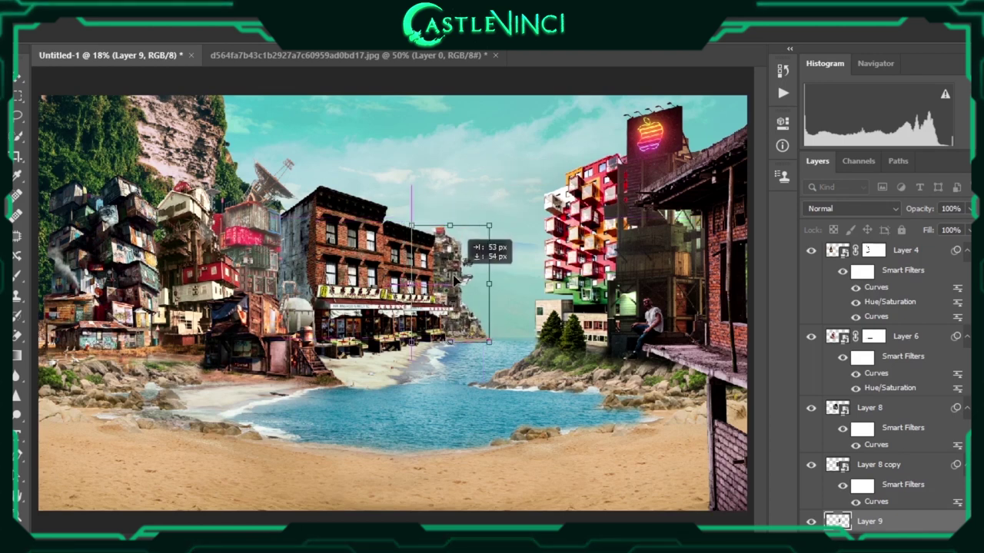
# Stretch the distant tower taller, set its opacity to 50%, and shrink the placed ship
pyautogui.moveTo(444, 228); pyautogui.dragTo(444, 215)
pyautogui.press('Return')
pyautogui.scroll(-2, 913, 499)
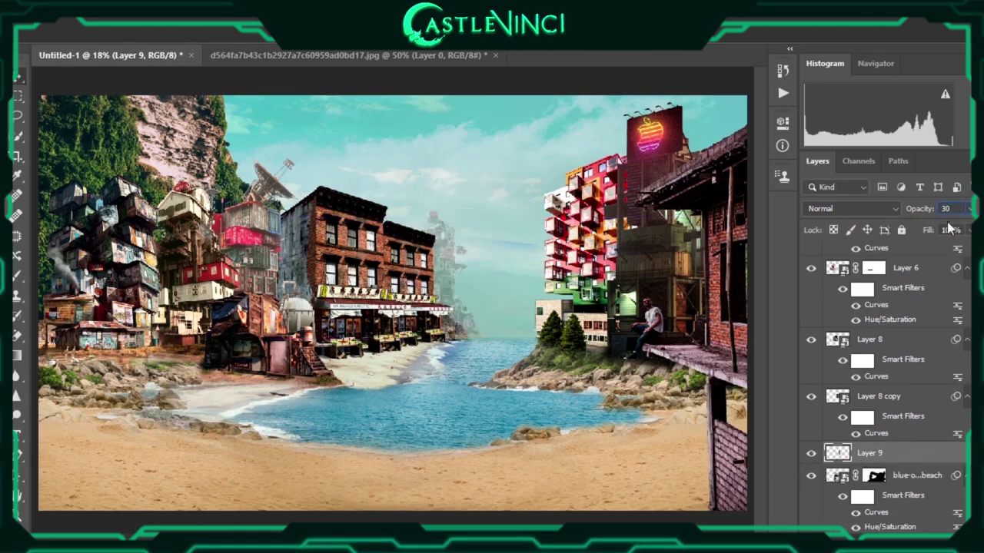
pyautogui.write('50')
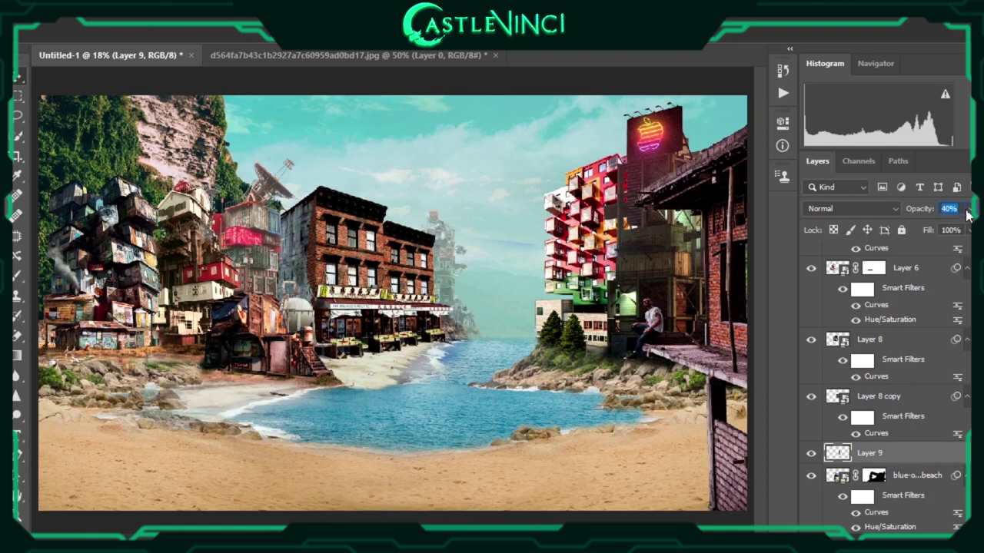
pyautogui.moveTo(599, 96)
pyautogui.mouseDown()
pyautogui.moveTo(401, 292)
pyautogui.moveTo(470, 373)
pyautogui.mouseUp()
# Commit the ship's reduced size and position on the water near the market beach
pyautogui.moveTo(415, 388); pyautogui.dragTo(394, 394)
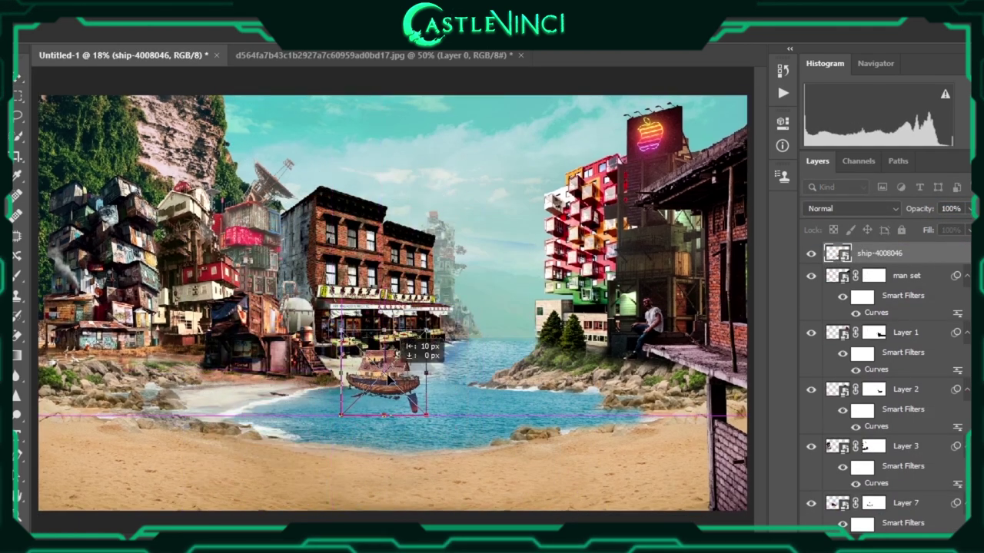
pyautogui.press('Return')
pyautogui.scroll(4, 383, 411)
pyautogui.scroll(3, 383, 411)
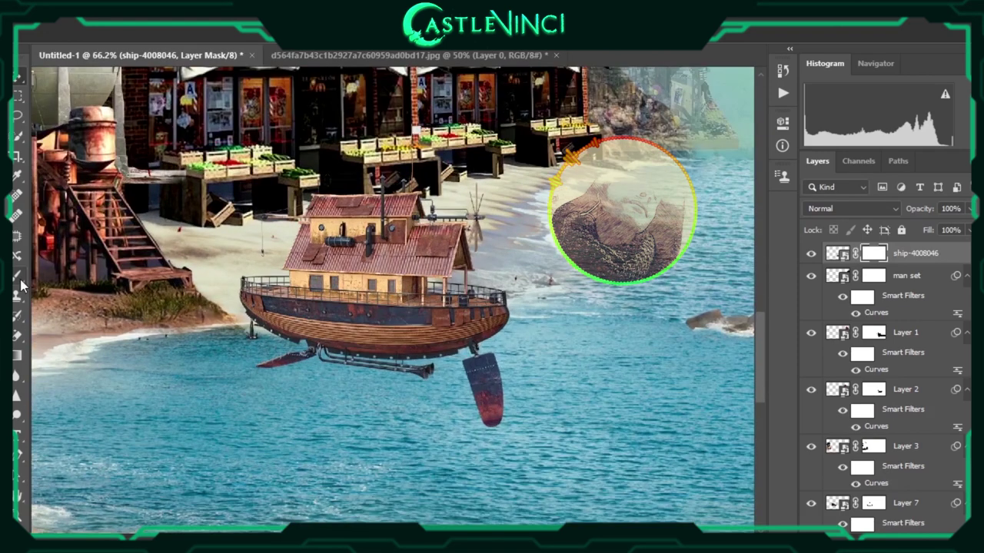
# Brush out the ship's underside and hanging pipes on its layer mask
pyautogui.press('b')
pyautogui.moveTo(420, 375); pyautogui.dragTo(404, 372)
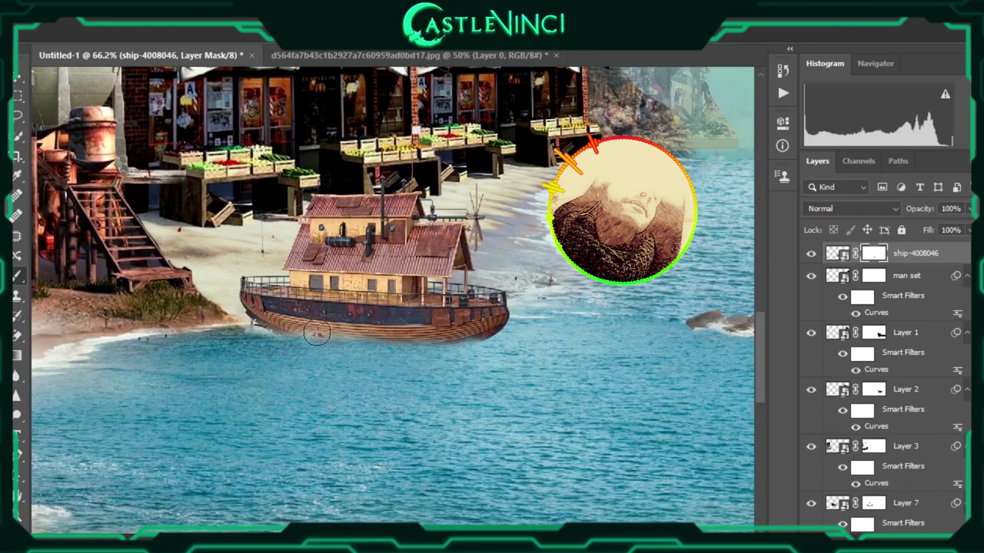
pyautogui.scroll(-2, 358, 313)
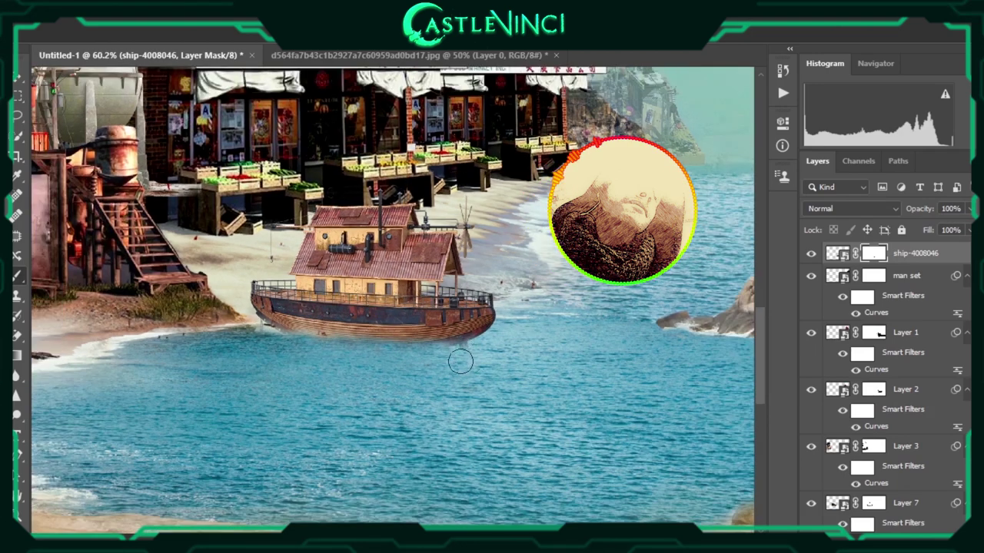
pyautogui.scroll(-2, 457, 356)
pyautogui.scroll(-3, 400, 375)
# Rename the ship's layer to 'ship'
pyautogui.press('v')
pyautogui.press('b')
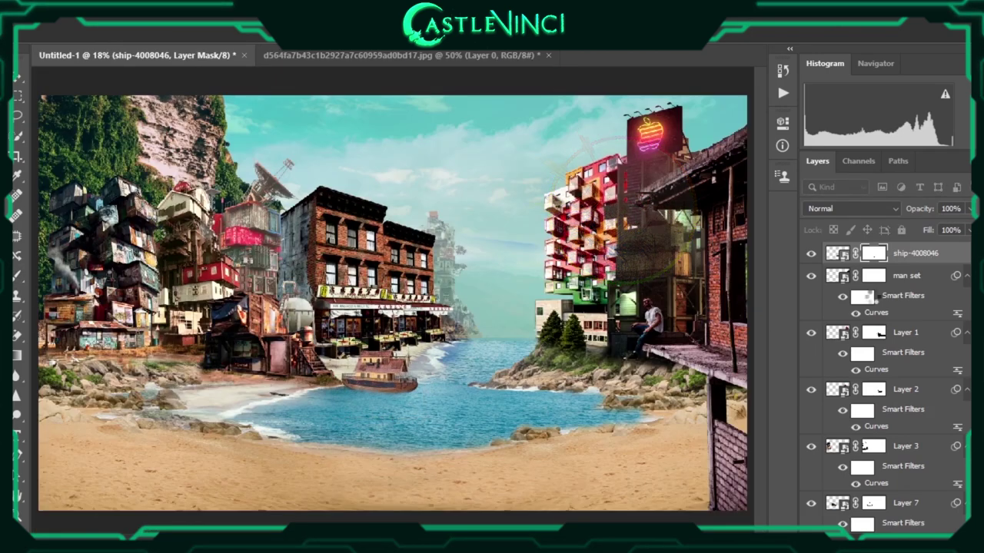
pyautogui.doubleClick(916, 254)
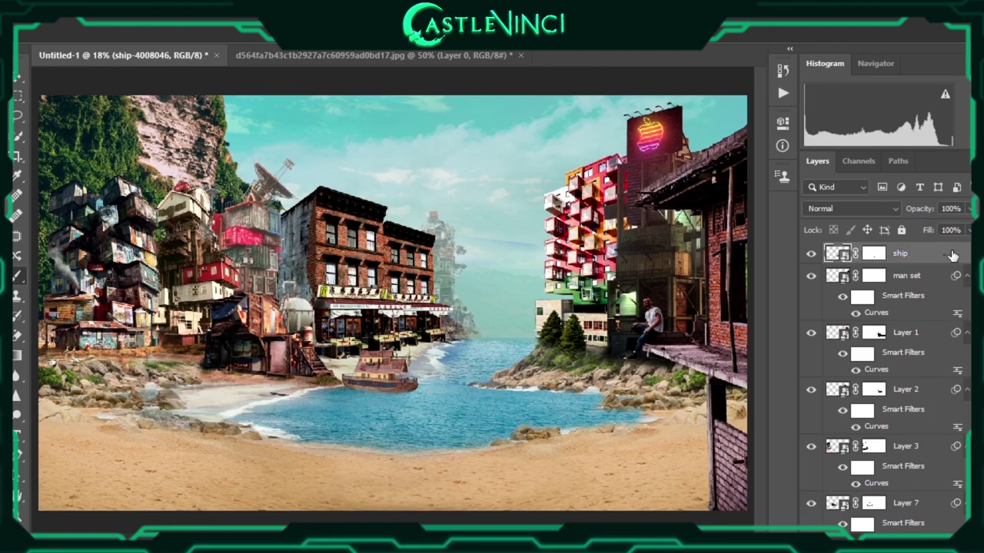
pyautogui.press('Return')
pyautogui.scroll(-5, 811, 420)
# Duplicate rock layer 2 and move the copy down to the lower-left shore
pyautogui.click(907, 426)
pyautogui.hotkey('ctrl', 'j')
pyautogui.moveTo(202, 399)
pyautogui.mouseDown()
pyautogui.moveTo(205, 438)
pyautogui.moveTo(184, 438)
pyautogui.mouseUp()
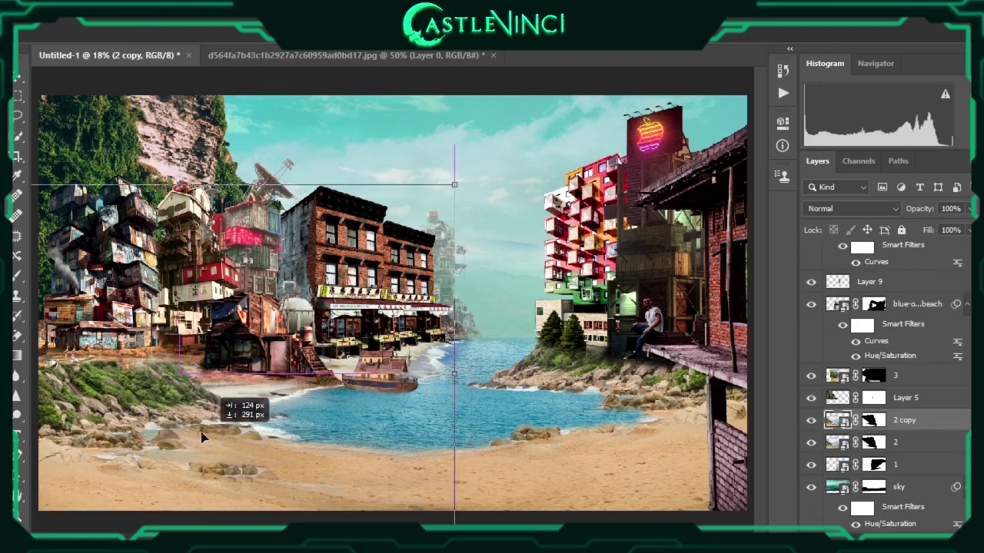
pyautogui.moveTo(164, 444)
pyautogui.mouseDown()
pyautogui.moveTo(156, 449)
pyautogui.moveTo(167, 448)
pyautogui.mouseUp()
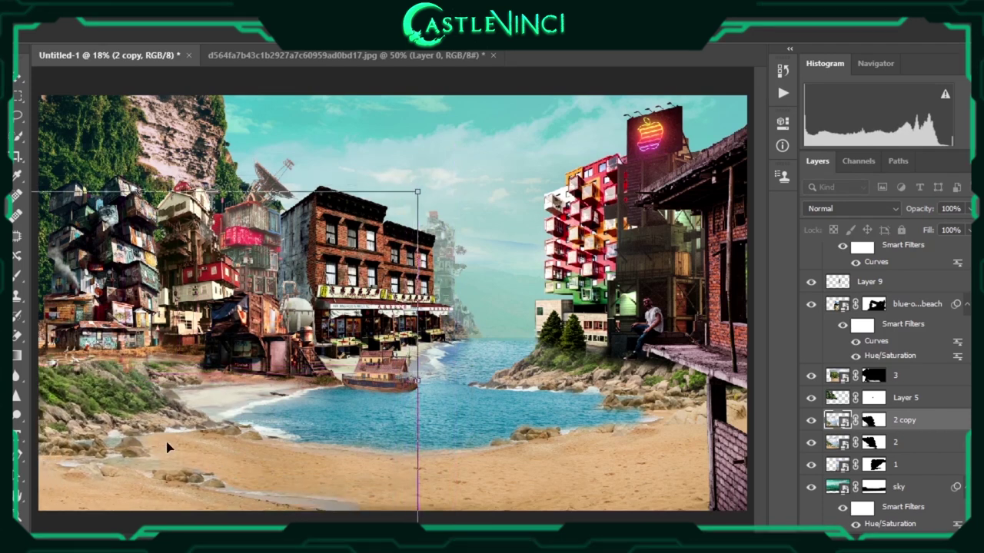
# Target the rock copy's mask and set up a soft brush for blending edges
pyautogui.click(872, 421)
pyautogui.click(17, 275)
pyautogui.rightClick(470, 346)
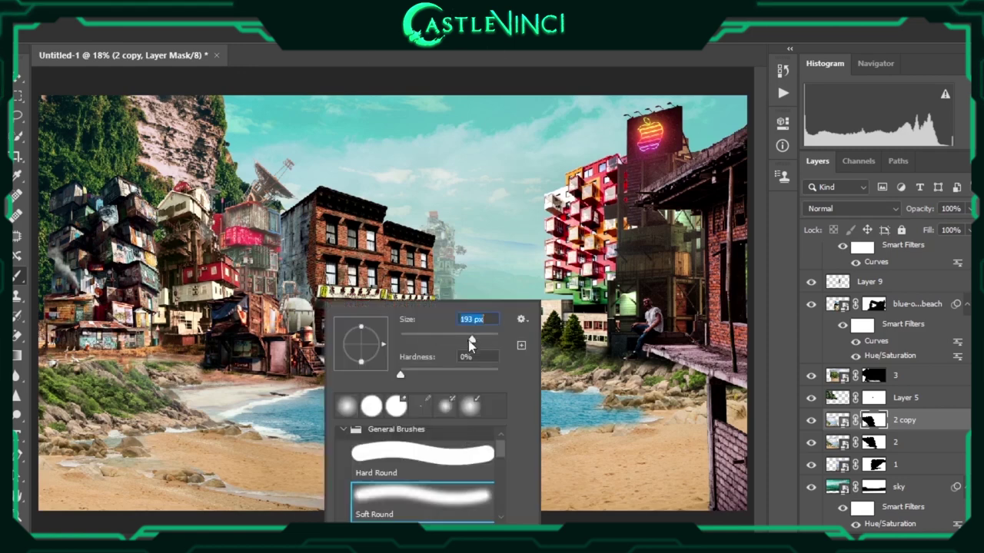
pyautogui.press('Return')
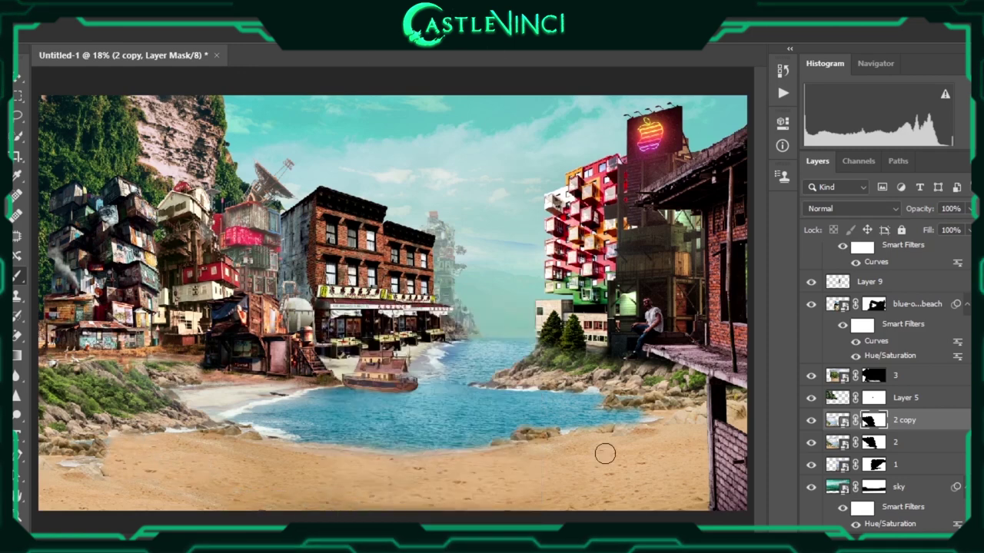
# Raise the saturation of the rock copy and Layer 5 with Hue/Saturation
pyautogui.click(837, 420)
pyautogui.hotkey('ctrl', 'u')
pyautogui.moveTo(734, 238); pyautogui.dragTo(729, 238)
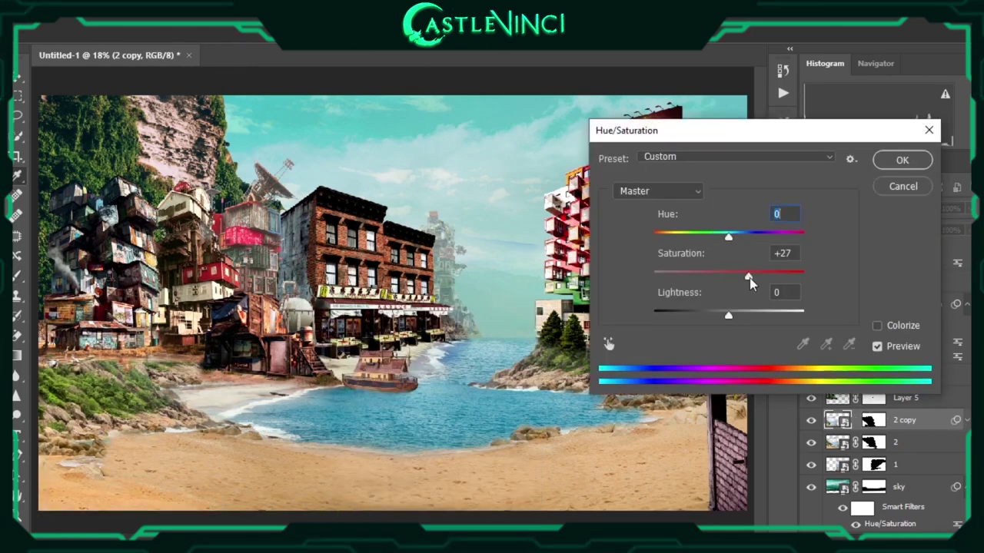
pyautogui.press('Return')
pyautogui.click(838, 406)
pyautogui.hotkey('ctrl', 'u')
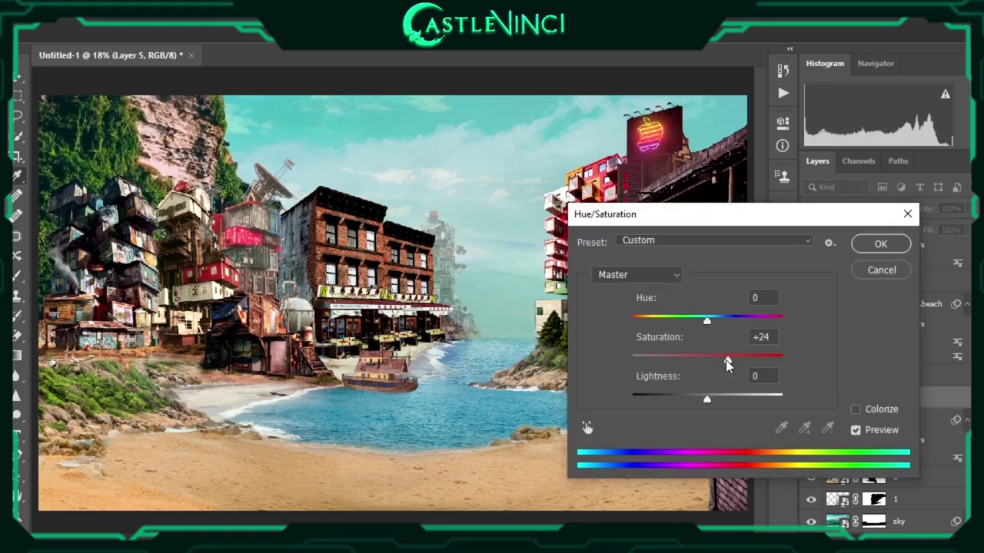
pyautogui.press('Return')
# Boost the saturation of the original rock layer 2 with Hue/Saturation
pyautogui.click(811, 421)
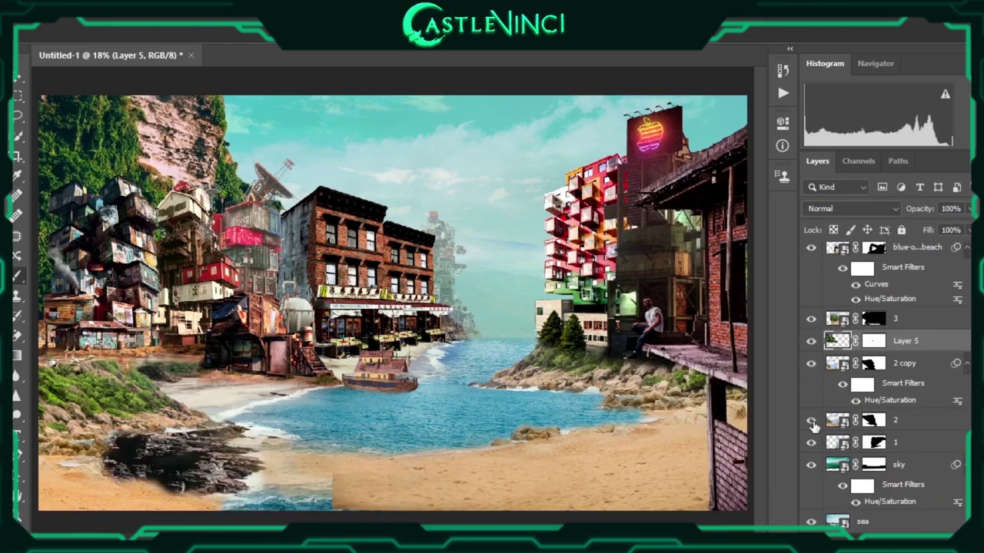
pyautogui.hotkey('ctrl', 'u')
pyautogui.moveTo(729, 275); pyautogui.dragTo(742, 276)
pyautogui.press('Return')
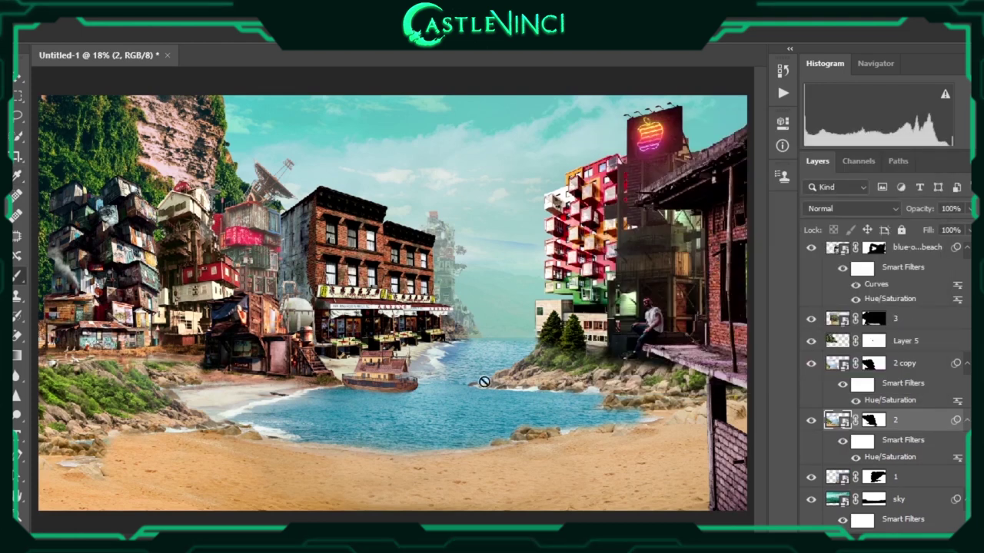
# Paint the beach mask to reveal and then soften the surf beside the ship
pyautogui.hotkey('alt', '.')
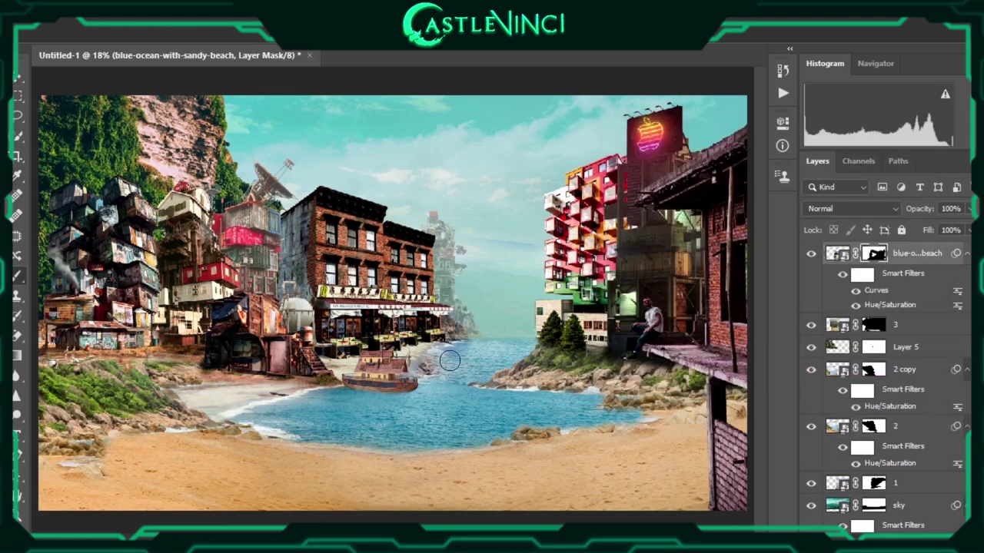
pyautogui.scroll(2, 450, 360)
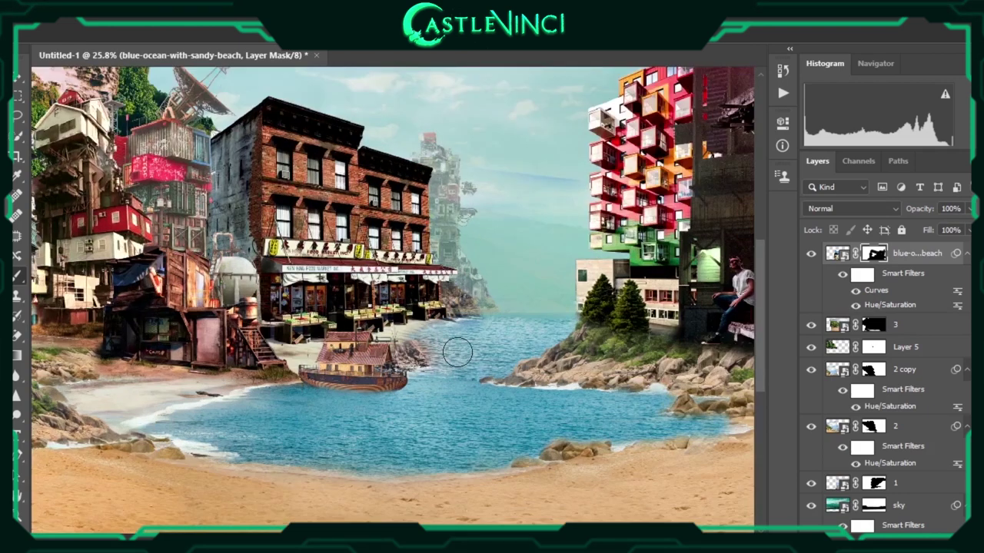
pyautogui.moveTo(458, 352); pyautogui.dragTo(448, 356)
pyautogui.rightClick(400, 312)
pyautogui.press('Return')
pyautogui.moveTo(429, 336); pyautogui.dragTo(421, 335)
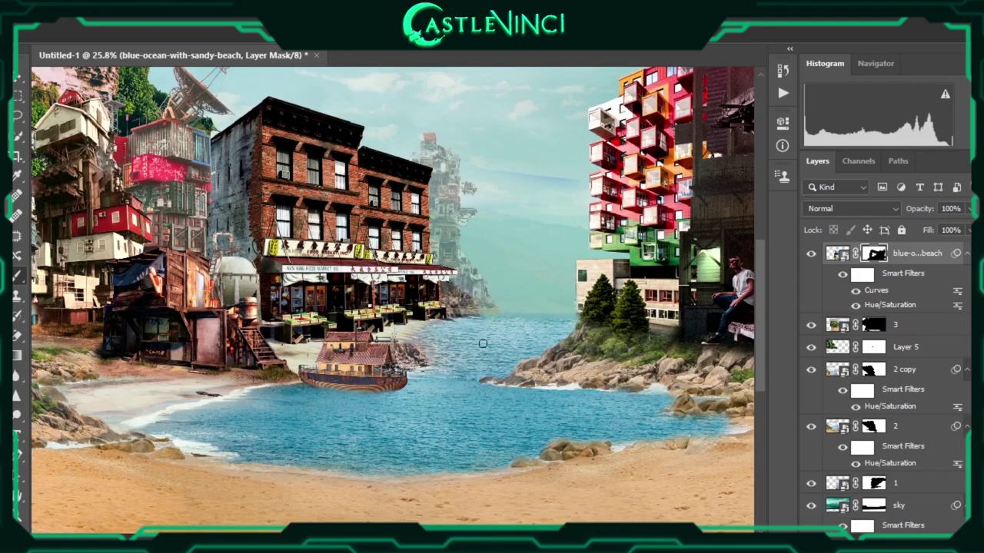
# Paint out the rocky cliff behind the brick market
pyautogui.scroll(2, 483, 344)
pyautogui.hotkey('ctrl', 'shift', 'alt', 'n')
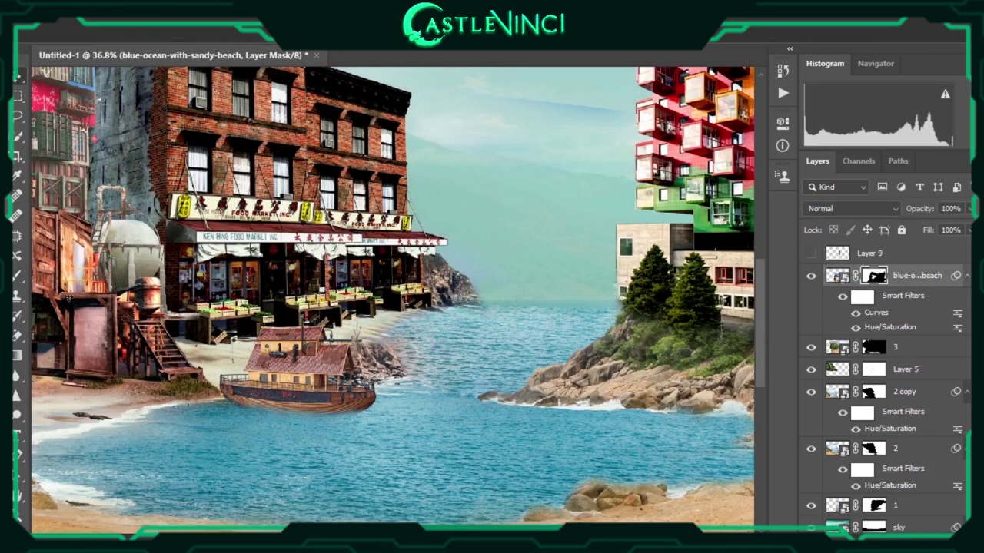
pyautogui.moveTo(465, 281); pyautogui.dragTo(432, 267)
pyautogui.hotkey('ctrl', '0')
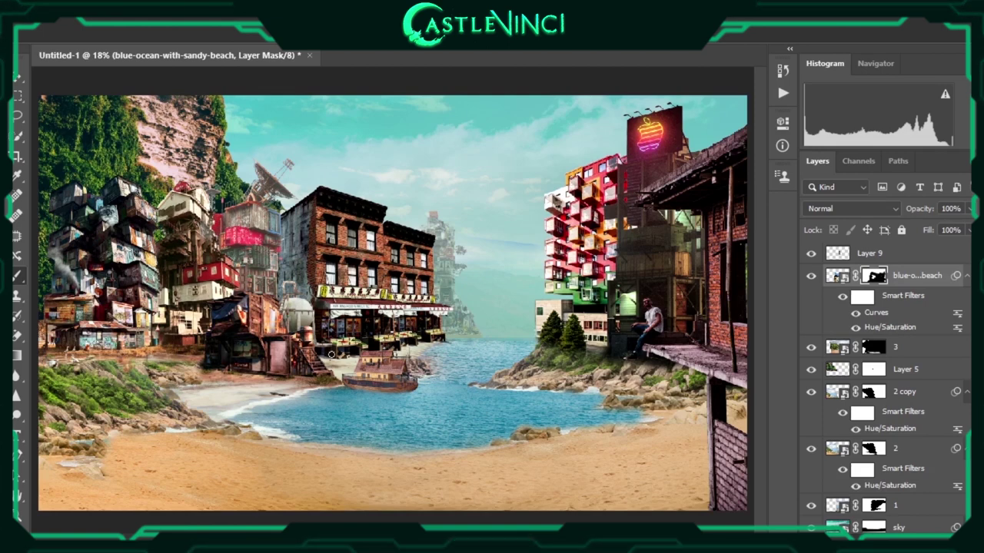
# Place the rotated rusty ship lower on the beach sand
pyautogui.moveTo(214, 412); pyautogui.dragTo(220, 437)
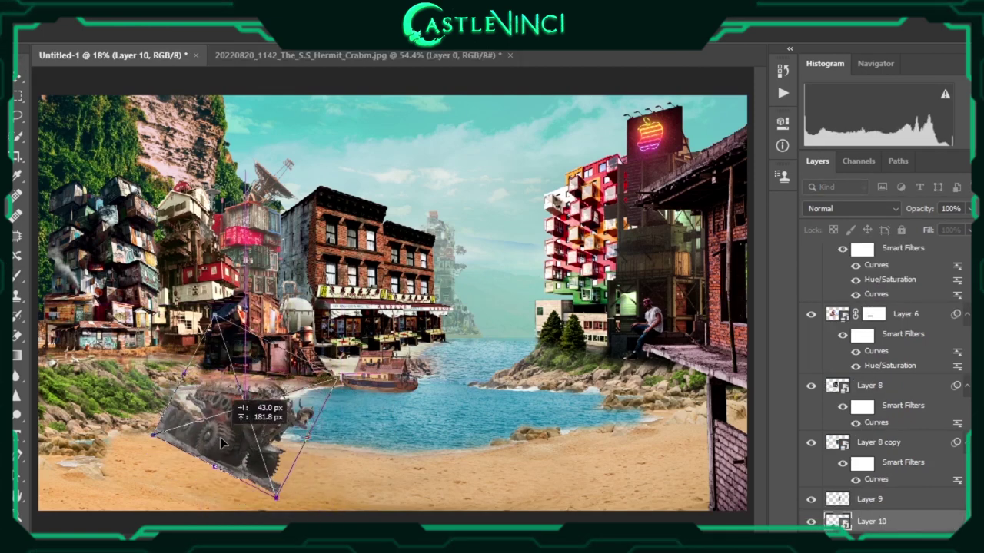
pyautogui.scroll(5, 187, 478)
pyautogui.moveTo(326, 369); pyautogui.dragTo(326, 409)
pyautogui.press('Return')
# Mask out the rusty ship's wheels, lower body and leftover dark bits
pyautogui.scroll(-2, 326, 409)
pyautogui.rightClick(353, 304)
pyautogui.press('Escape')
pyautogui.moveTo(223, 315)
pyautogui.mouseDown()
pyautogui.moveTo(384, 403)
pyautogui.moveTo(346, 396)
pyautogui.mouseUp()
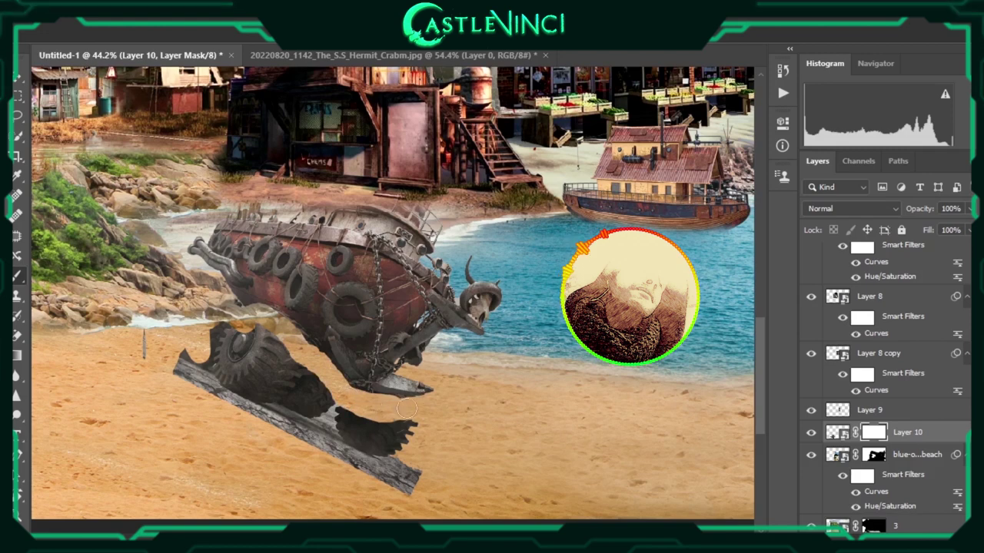
pyautogui.moveTo(212, 326); pyautogui.dragTo(304, 404)
# Move the ship's layer above the shoreline layers and nudge it into place
pyautogui.click(837, 432)
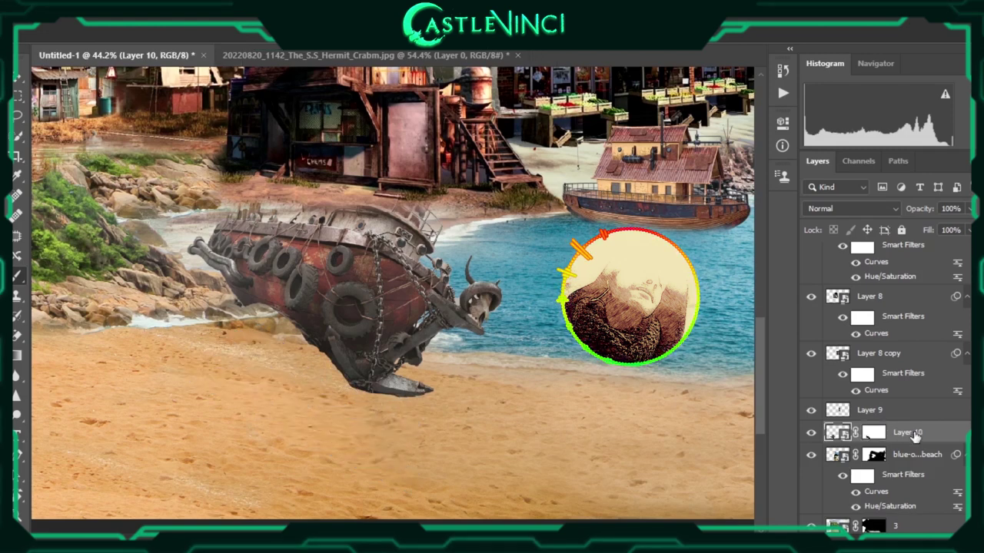
pyautogui.scroll(-3, 438, 292)
pyautogui.moveTo(907, 432); pyautogui.dragTo(894, 301)
pyautogui.hotkey('ctrl', 't')
pyautogui.moveTo(385, 370); pyautogui.dragTo(371, 360)
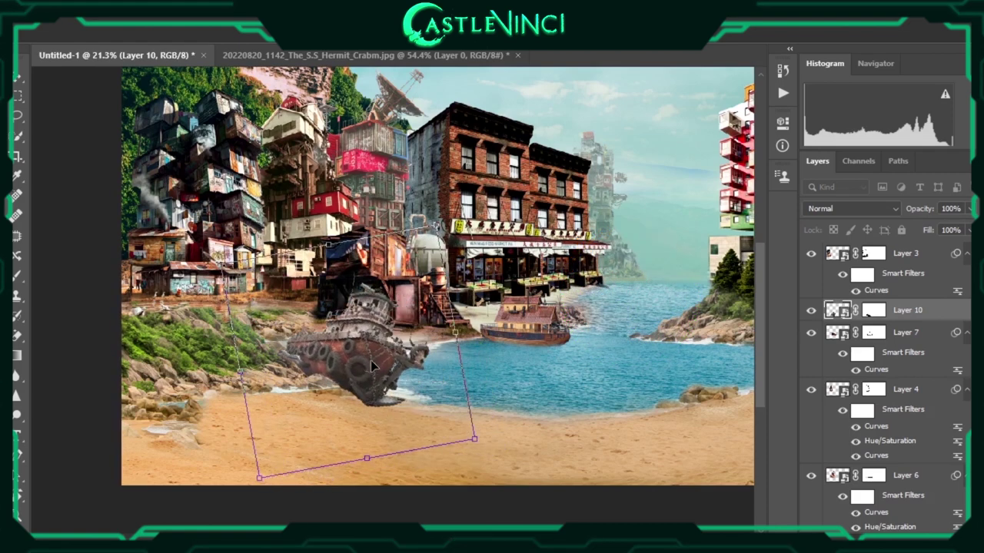
pyautogui.scroll(-1, 371, 361)
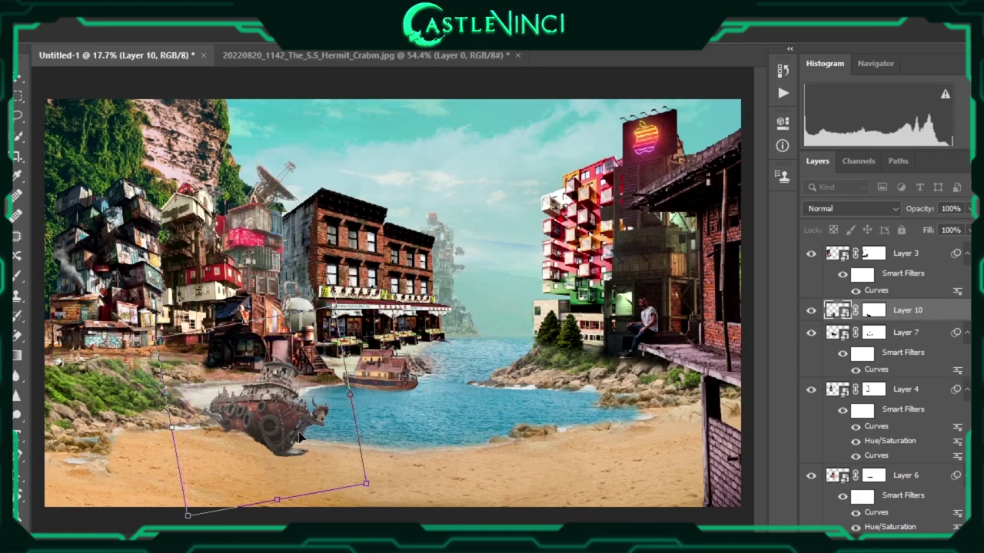
pyautogui.moveTo(277, 415); pyautogui.dragTo(289, 420)
# Apply Curves to the ship, darkening shadows and brightening highlights
pyautogui.hotkey('ctrl', 'm')
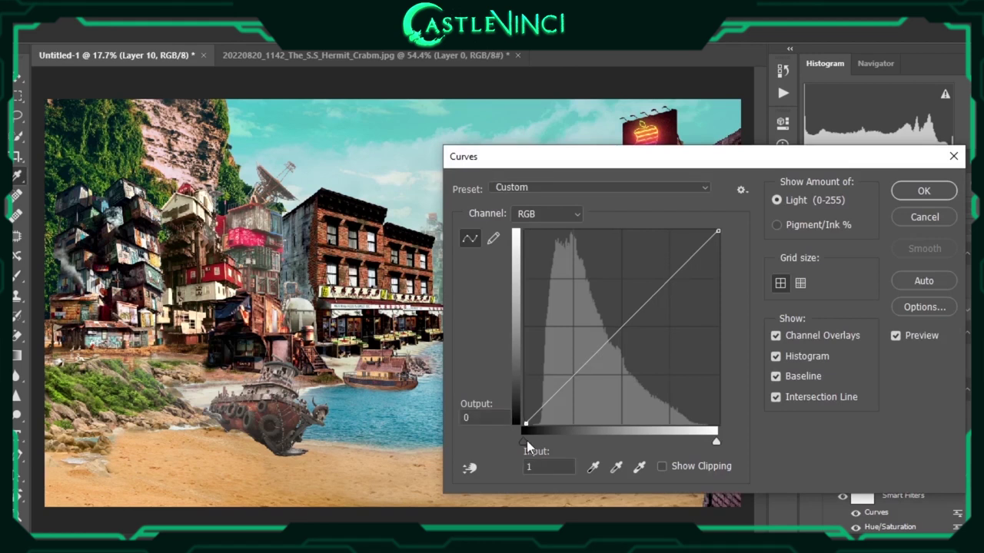
pyautogui.moveTo(527, 441); pyautogui.dragTo(544, 440)
pyautogui.moveTo(716, 440); pyautogui.dragTo(707, 435)
pyautogui.press('Return')
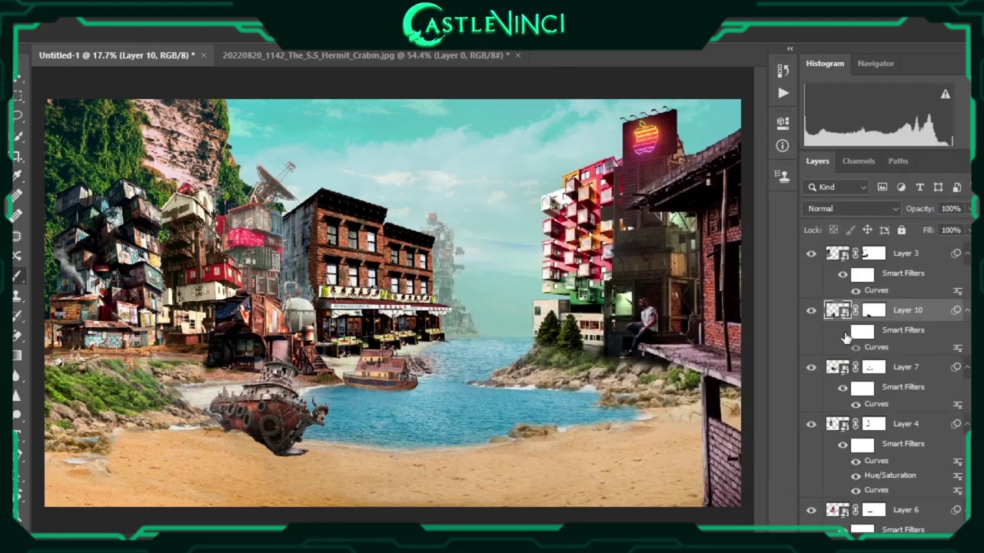
# Tilt and distort the rusty ship so it rests on the sand
pyautogui.hotkey('ctrl', 't')
pyautogui.moveTo(315, 453); pyautogui.dragTo(267, 417)
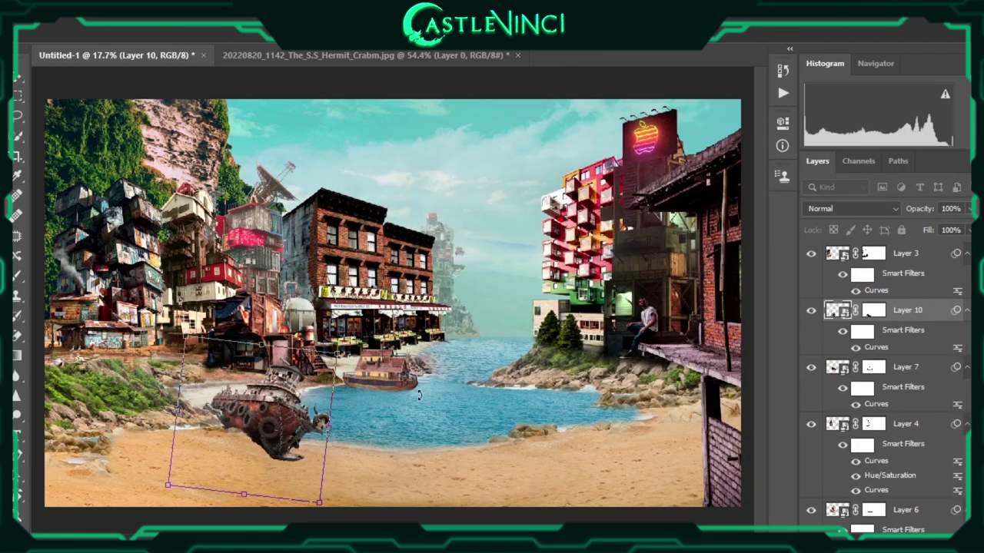
pyautogui.press('Return')
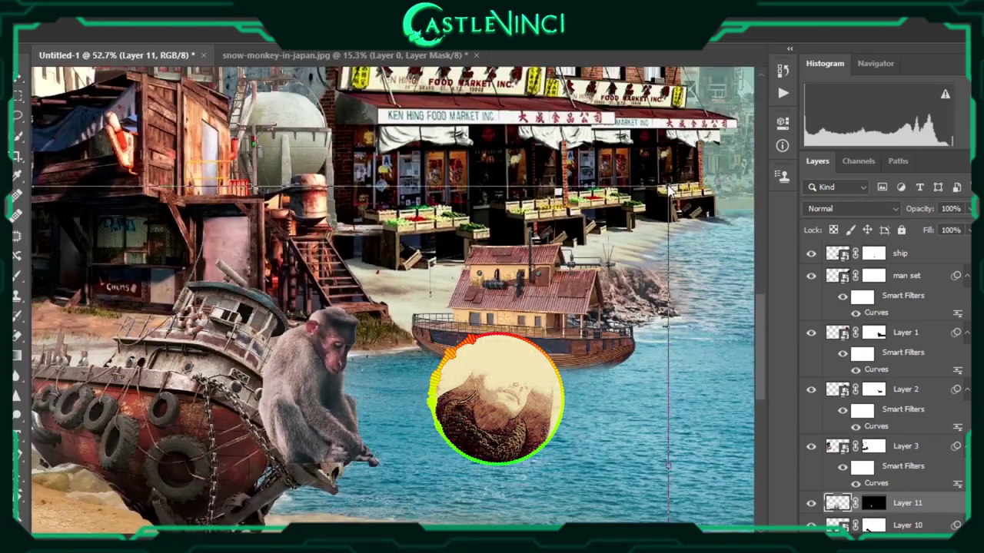
# Shrink the snow monkey and perch it on the rusty ship's bow tyre
pyautogui.moveTo(671, 190)
pyautogui.mouseDown()
pyautogui.moveTo(236, 346)
pyautogui.moveTo(343, 372)
pyautogui.mouseUp()
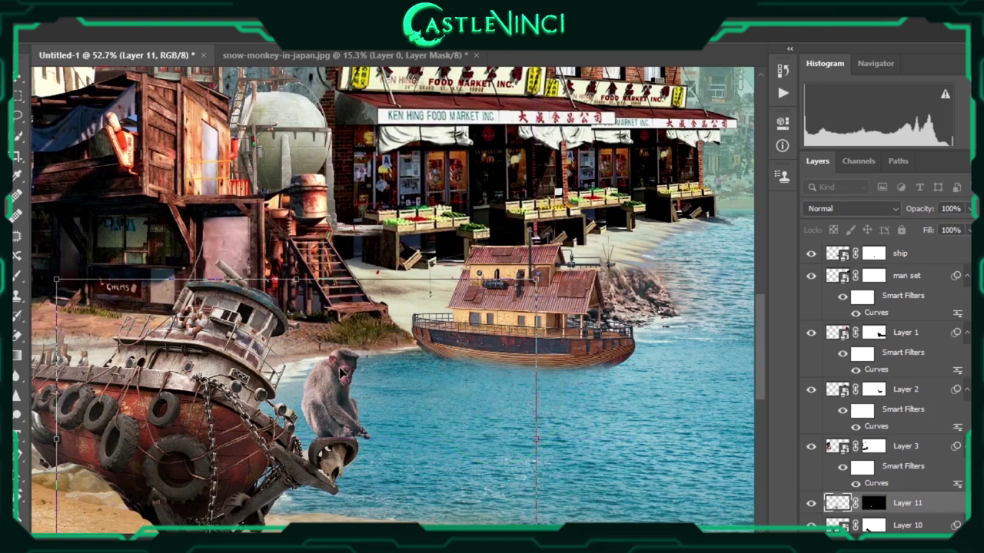
pyautogui.moveTo(536, 280); pyautogui.dragTo(491, 310)
pyautogui.moveTo(311, 421)
pyautogui.mouseDown()
pyautogui.moveTo(290, 446)
pyautogui.moveTo(334, 408)
pyautogui.mouseUp()
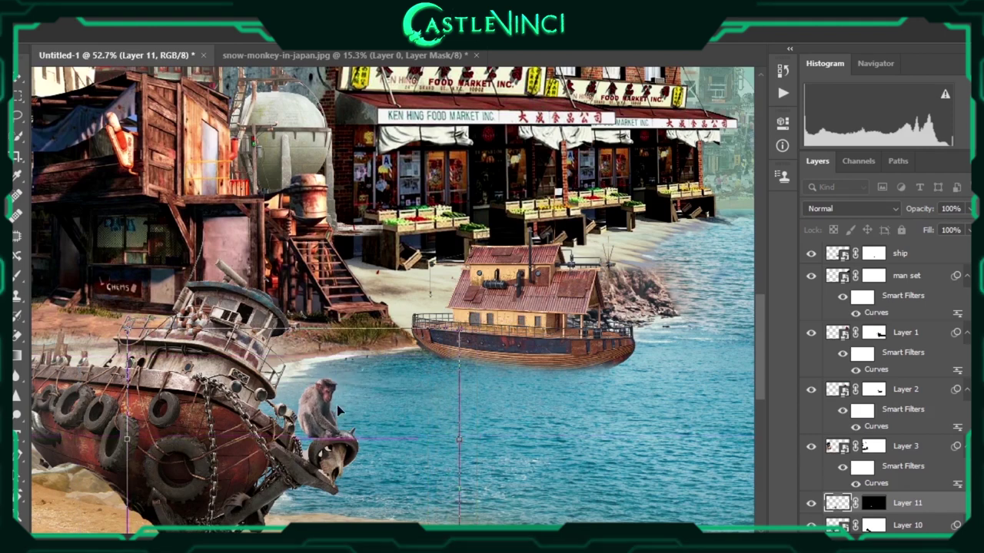
pyautogui.hotkey('ctrl', '0')
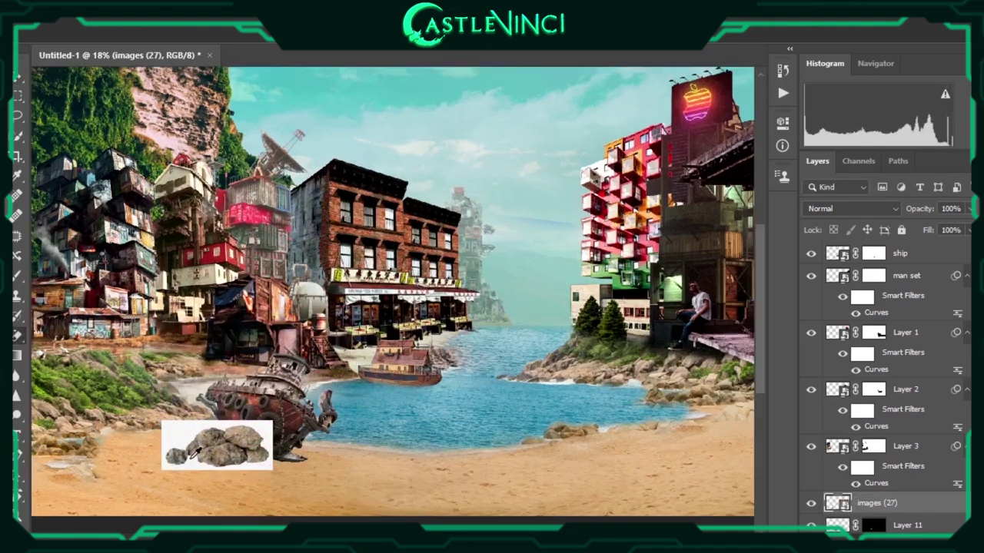
# Shrink the rock pile and set it beside the ship's hull
pyautogui.scroll(3, 269, 438)
pyautogui.scroll(2, 269, 438)
pyautogui.scroll(1, 269, 438)
pyautogui.hotkey('ctrl', 'r')
pyautogui.hotkey('ctrl', 't')
pyautogui.moveTo(485, 336)
pyautogui.mouseDown()
pyautogui.moveTo(379, 342)
pyautogui.moveTo(361, 326)
pyautogui.mouseUp()
pyautogui.press('Return')
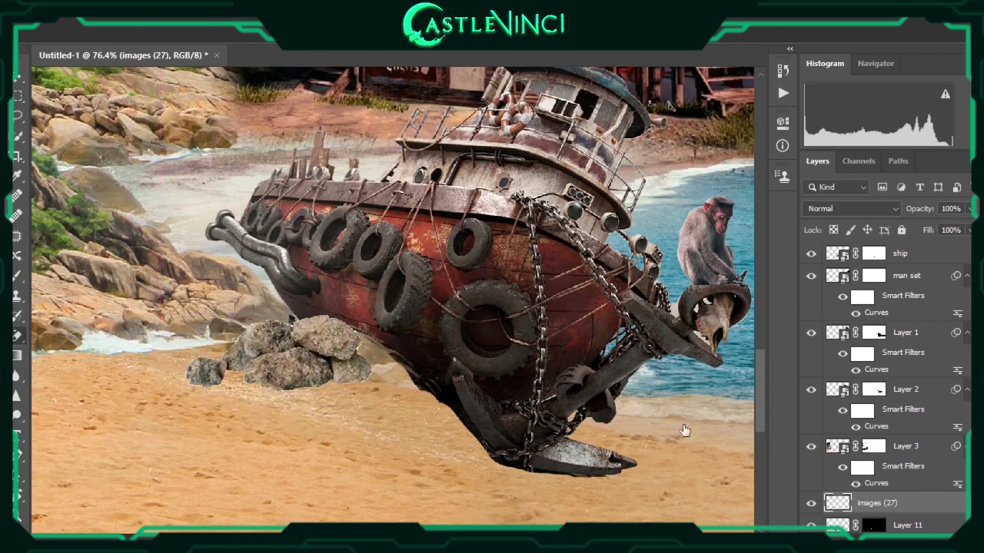
# Alt-drag a duplicate of the rock pile against the ship's hull
pyautogui.press('v')
pyautogui.scroll(-1, 684, 431)
pyautogui.moveTo(331, 328)
pyautogui.mouseDown()
pyautogui.moveTo(367, 344)
pyautogui.moveTo(310, 354)
pyautogui.moveTo(389, 392)
pyautogui.mouseUp()
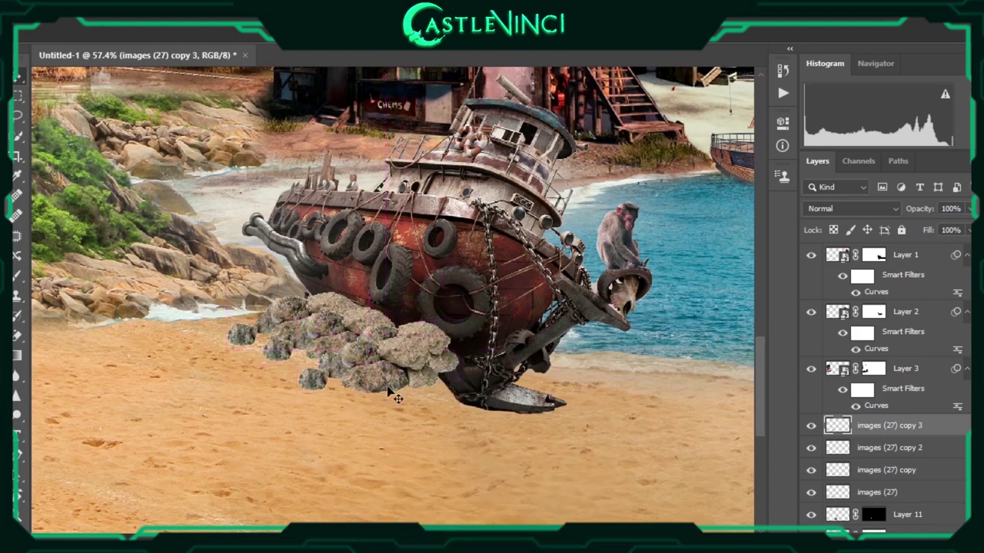
# Add blending layer masks to two of the rock copies
pyautogui.click(864, 530)
pyautogui.click(891, 469)
pyautogui.click(865, 531)
pyautogui.scroll(-2, 413, 331)
pyautogui.scroll(-2, 413, 331)
pyautogui.scroll(2, 412, 331)
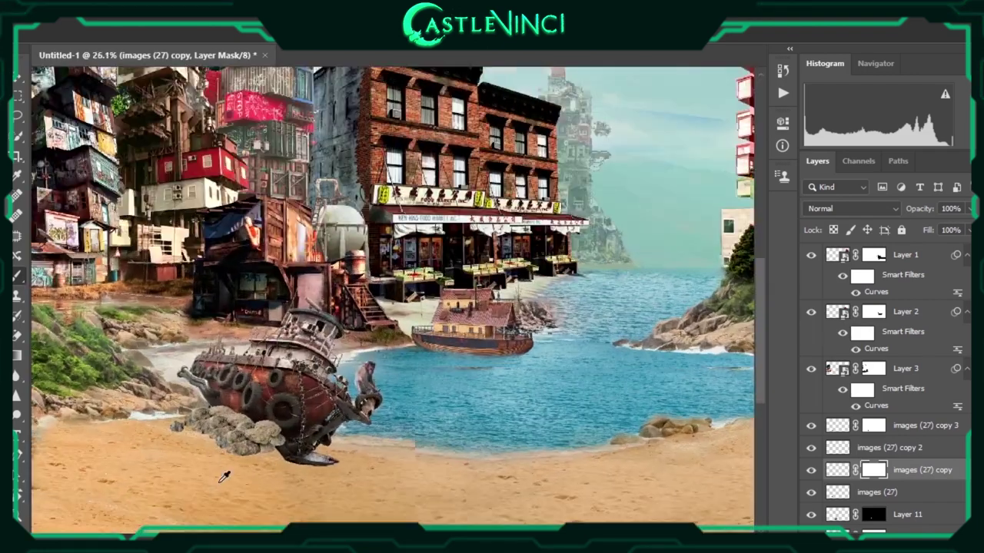
pyautogui.scroll(2, 413, 331)
pyautogui.scroll(-2, 929, 457)
pyautogui.hotkey('ctrl', '2')
# Add a new empty layer above the rocks named 'shadow'
pyautogui.hotkey('ctrl', 'shift', 'alt', 'n')
pyautogui.doubleClick(874, 382)
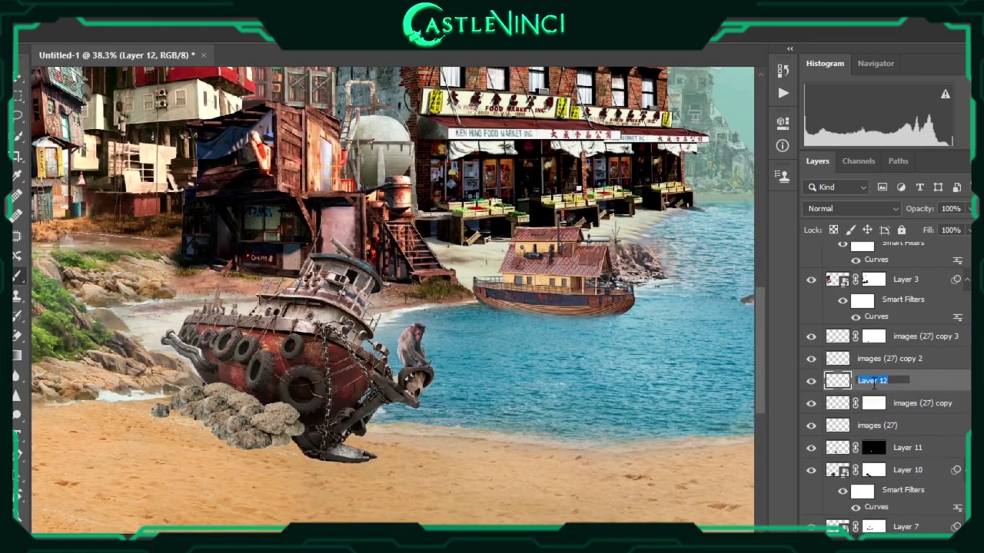
pyautogui.write('shadow')
pyautogui.press('Return')
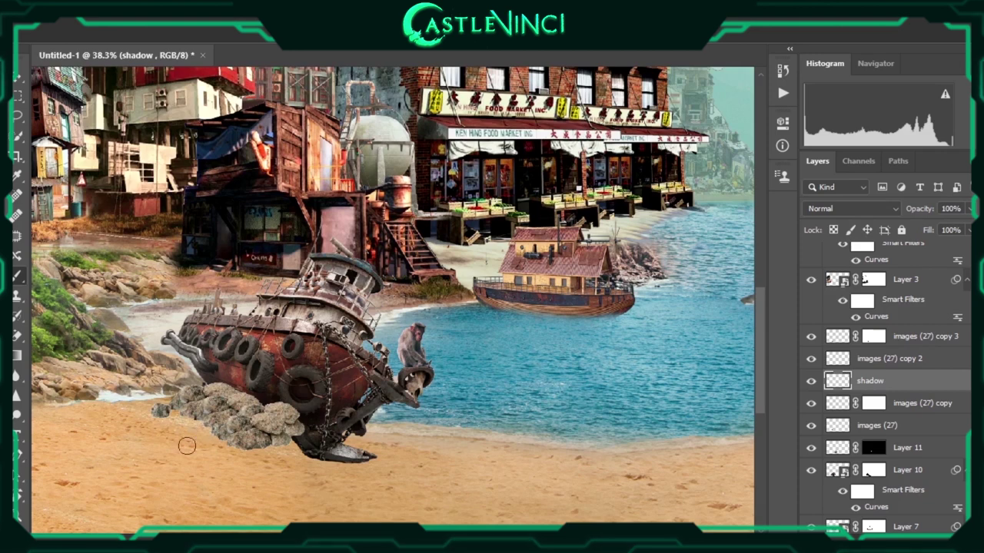
# Tidy the panels via the Window menu, ending with Layers visible
pyautogui.click(330, 4)
pyautogui.click(361, 17)
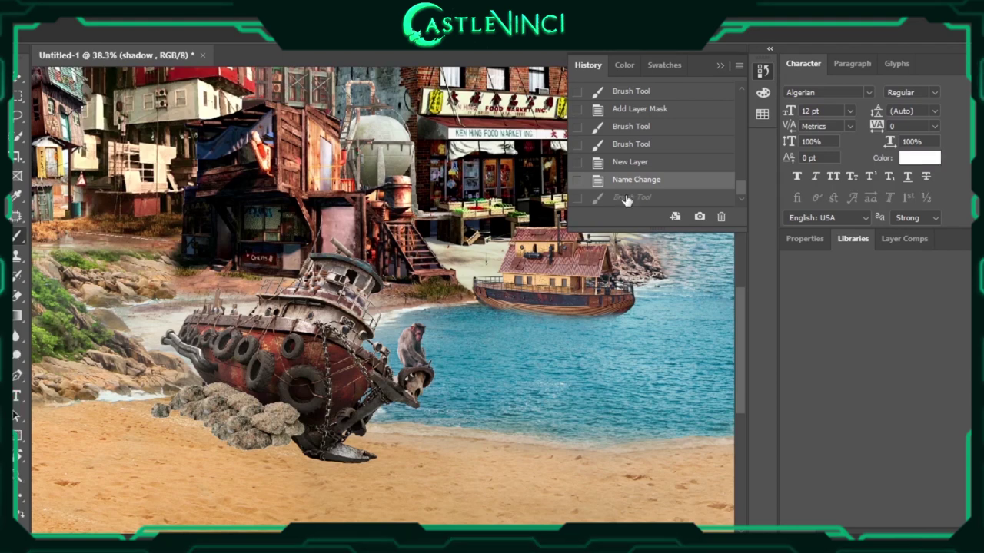
pyautogui.click(783, 59)
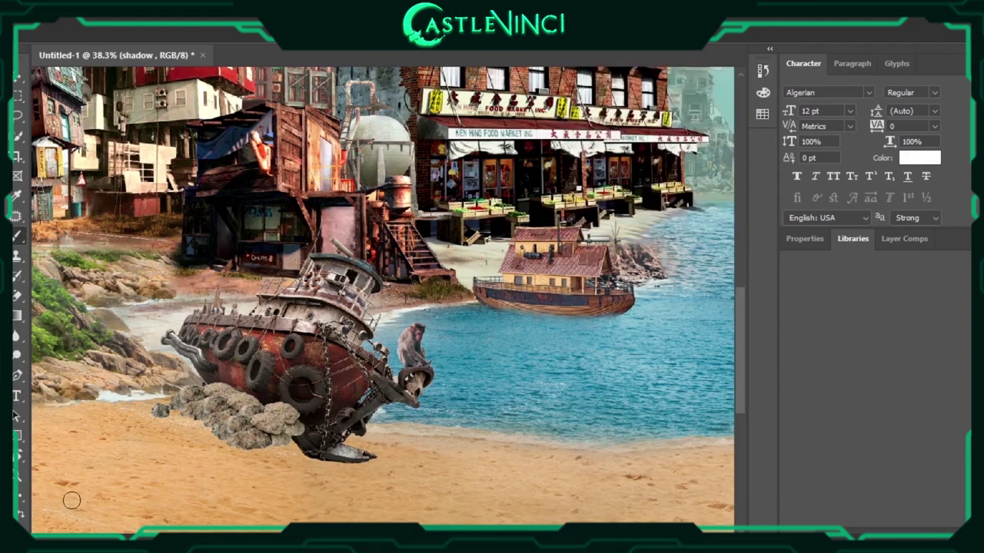
pyautogui.click(853, 63)
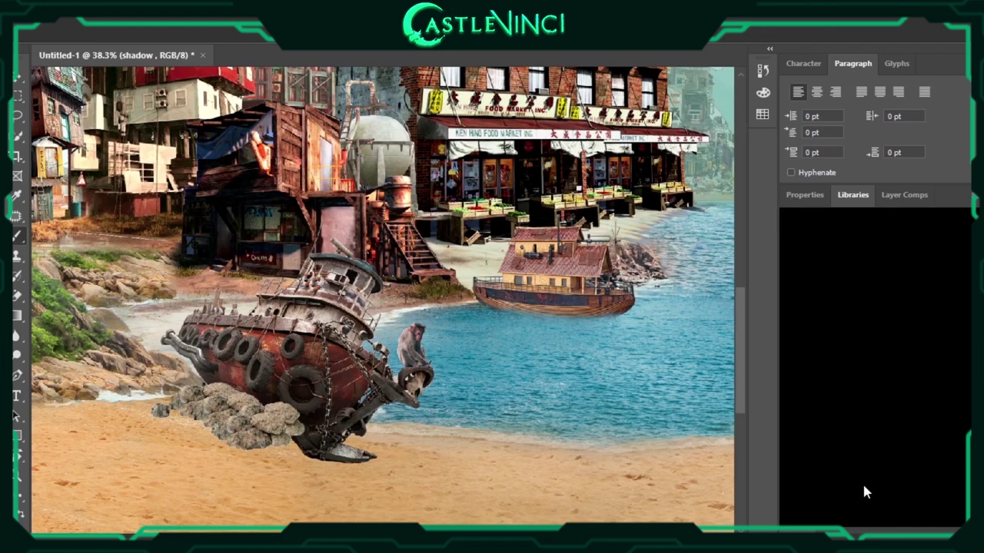
pyautogui.click(805, 195)
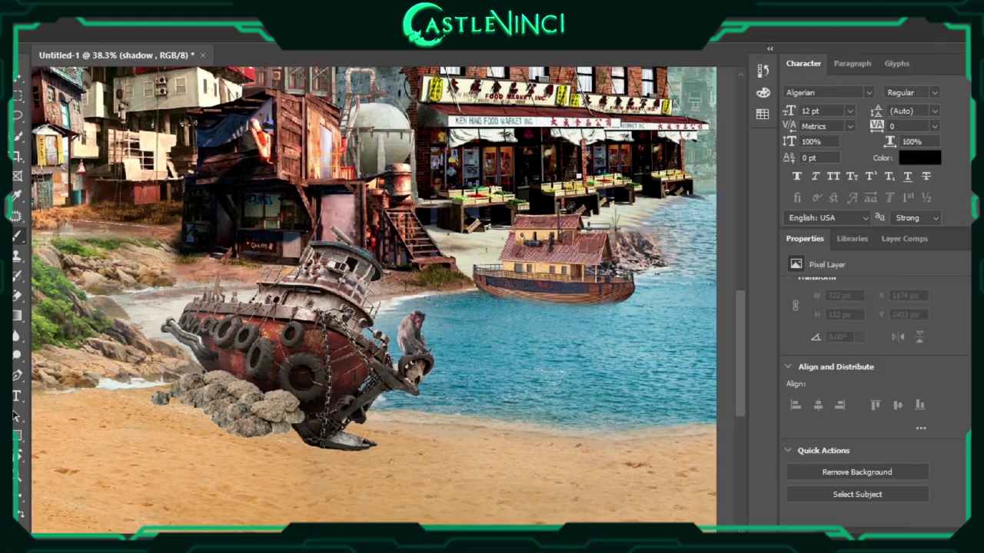
pyautogui.click(341, 341)
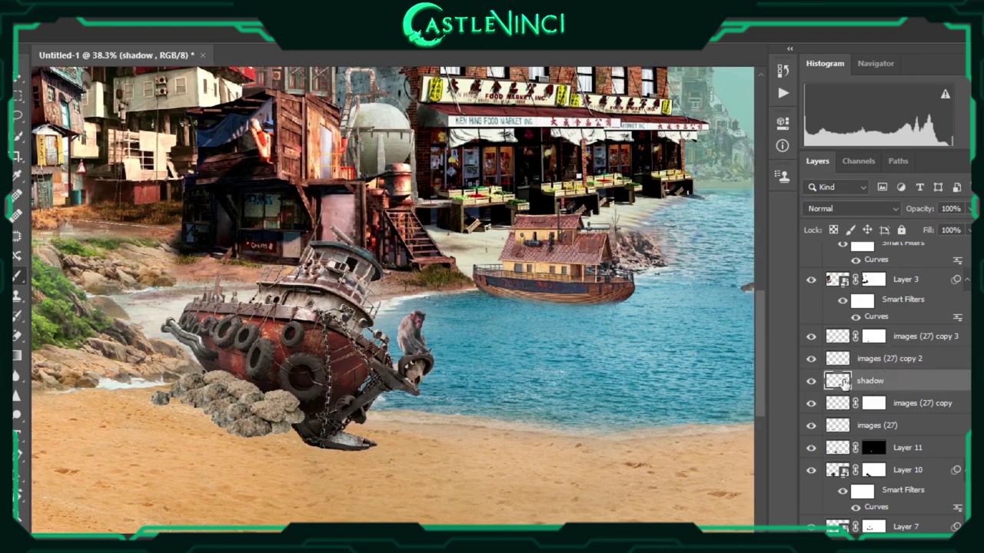
# Check the brush presets with the Brush tool active
pyautogui.rightClick(262, 399)
pyautogui.press('Escape')
pyautogui.press('b')
pyautogui.rightClick(261, 400)
pyautogui.press('Escape')
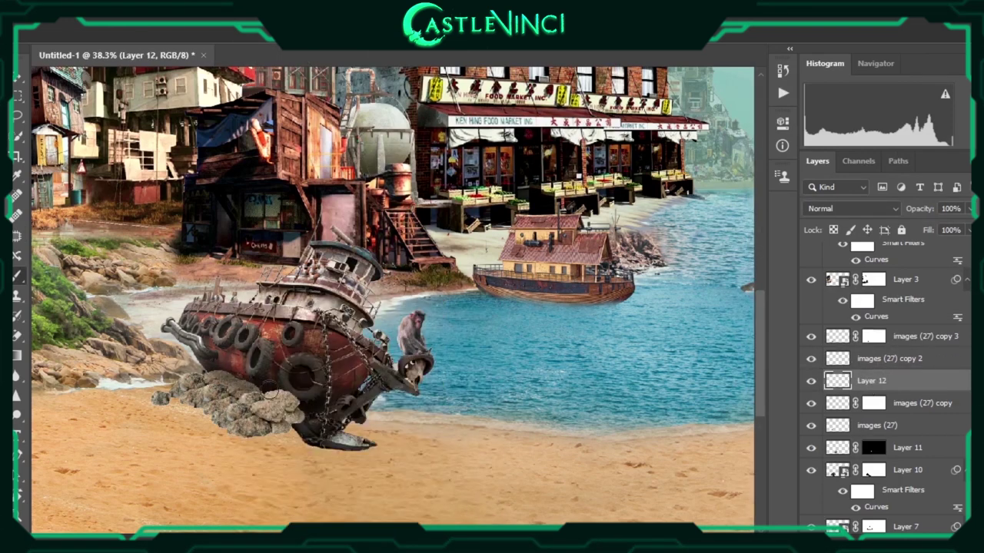
# Delete the 'images (27) copy 2' rock layer and move the shadow layer to the top
pyautogui.scroll(-2, 905, 413)
pyautogui.scroll(-2, 905, 413)
pyautogui.scroll(-2, 905, 413)
pyautogui.scroll(-2, 905, 413)
pyautogui.scroll(5, 906, 413)
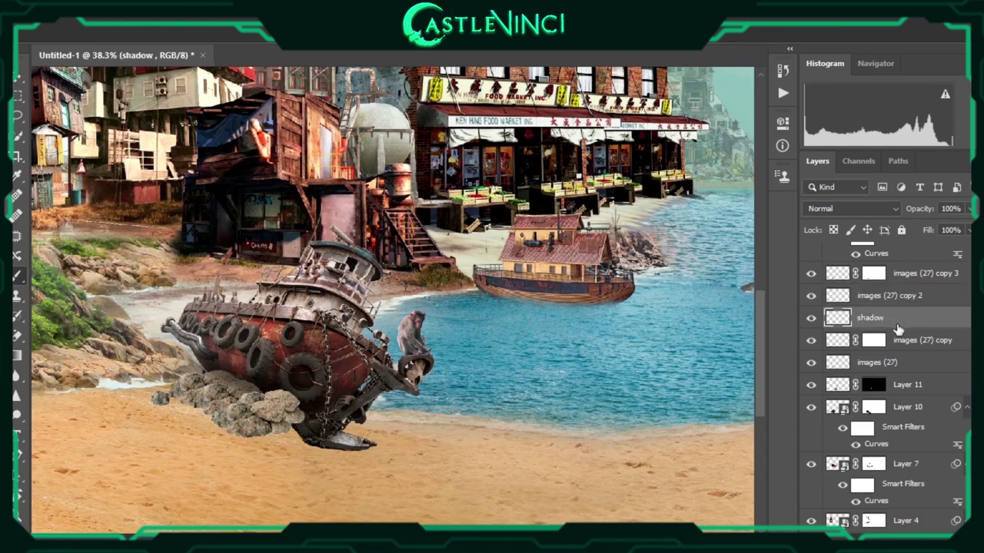
pyautogui.moveTo(884, 306); pyautogui.dragTo(852, 352)
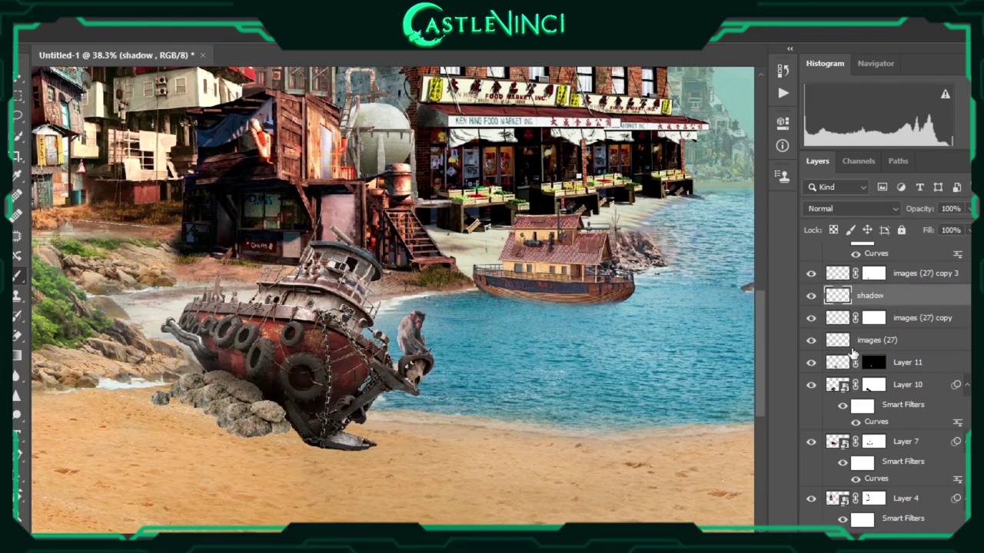
pyautogui.hotkey('ctrl', 'shift', ']')
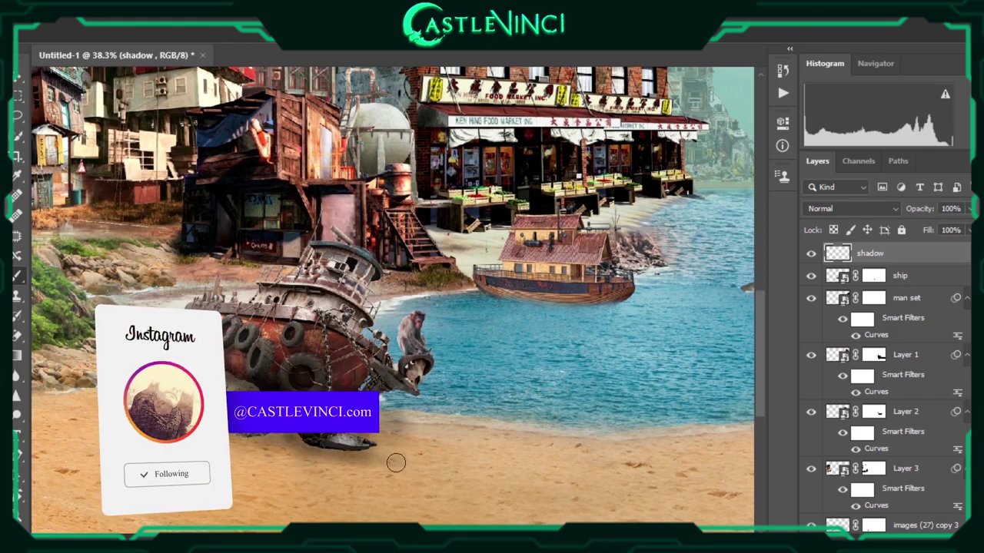
# Set the shadow layer's opacity to 55%
pyautogui.scroll(-2, 329, 460)
pyautogui.scroll(-2, 329, 459)
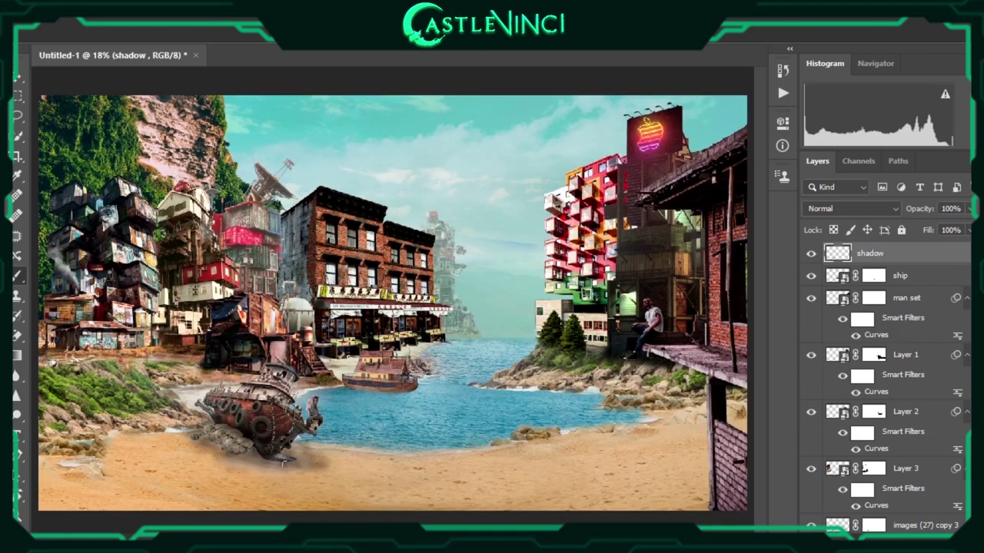
pyautogui.scroll(2, 284, 461)
pyautogui.scroll(1, 285, 461)
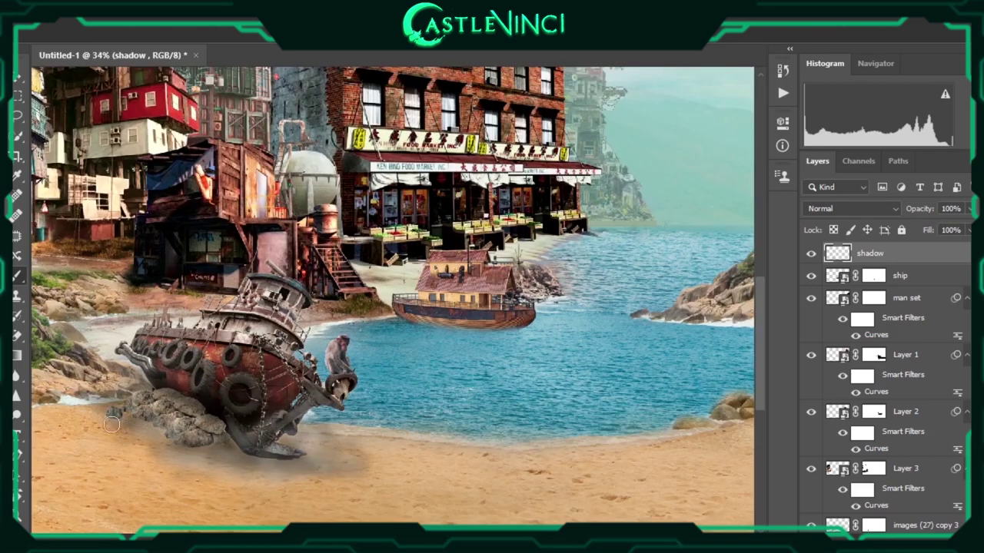
pyautogui.scroll(-1, 173, 395)
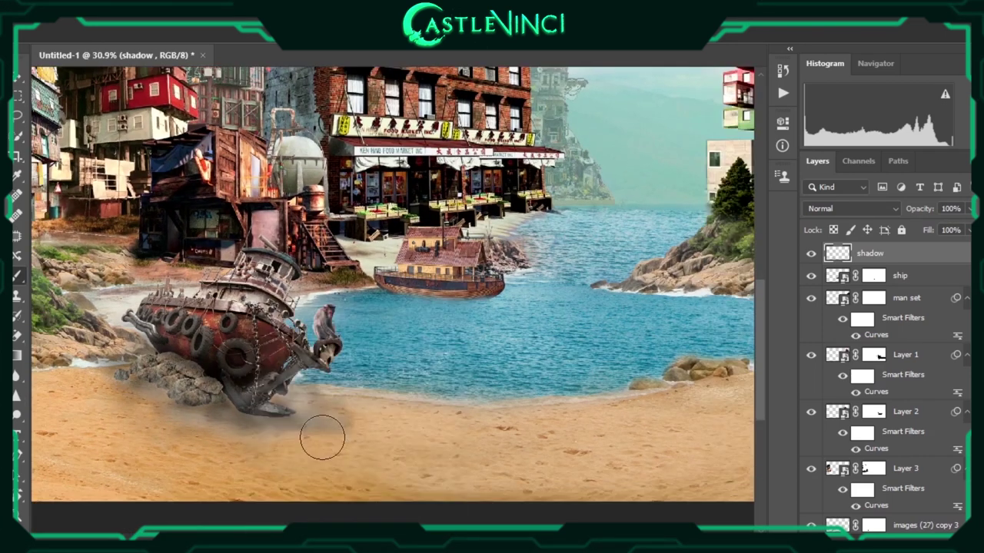
pyautogui.hotkey('ctrl', '0')
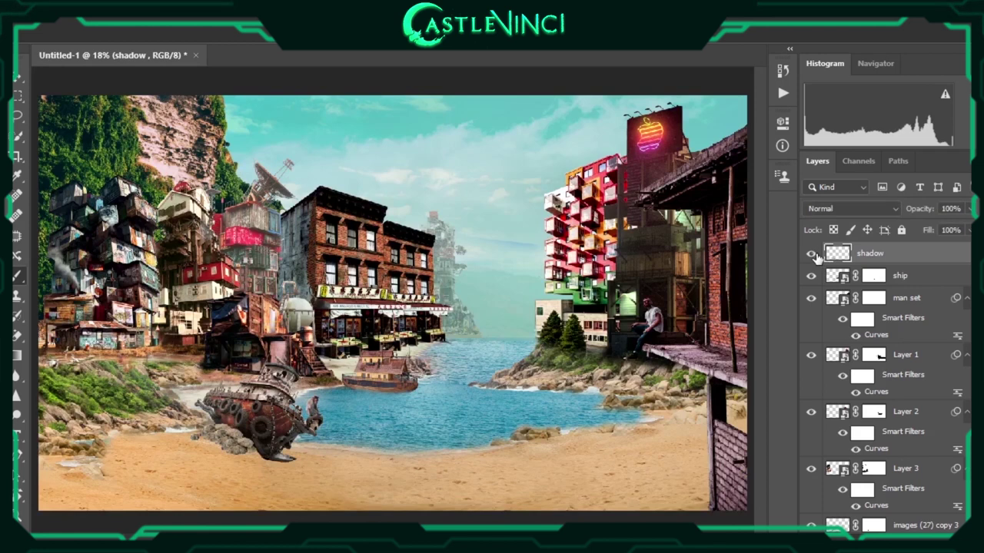
pyautogui.click(974, 209)
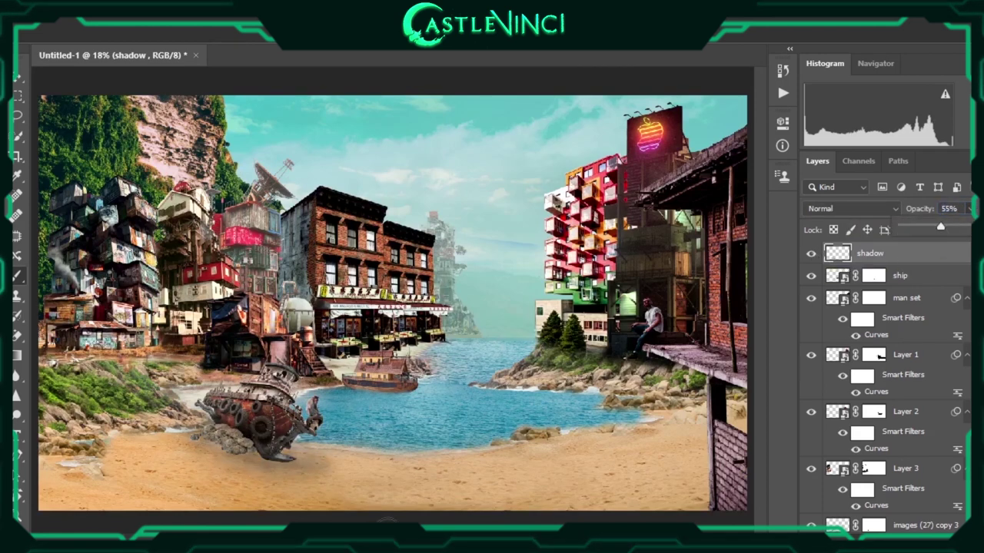
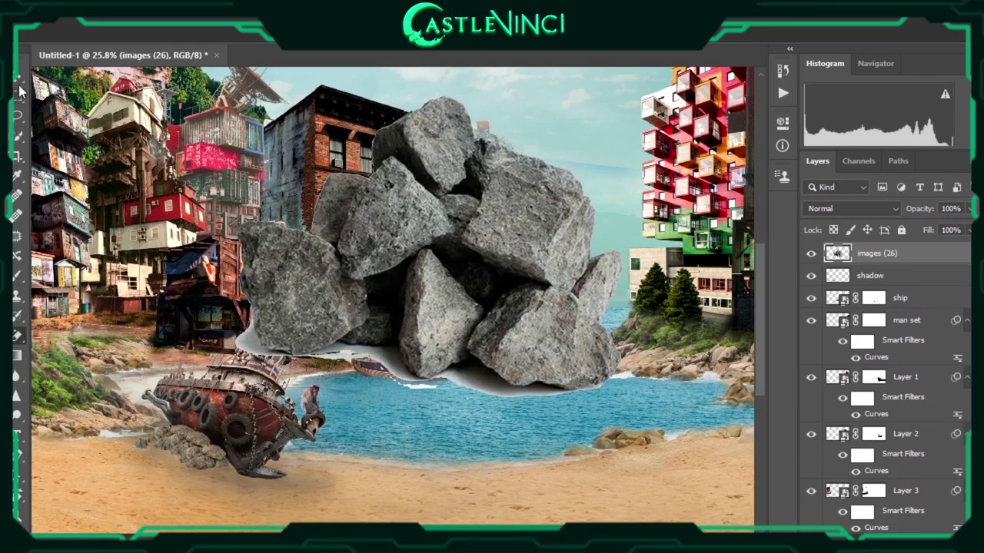
# Target the rock layer's mask and shrink the rock pile into the water
pyautogui.press('b')
pyautogui.rightClick(351, 299)
pyautogui.rightClick(254, 301)
pyautogui.click(247, 343)
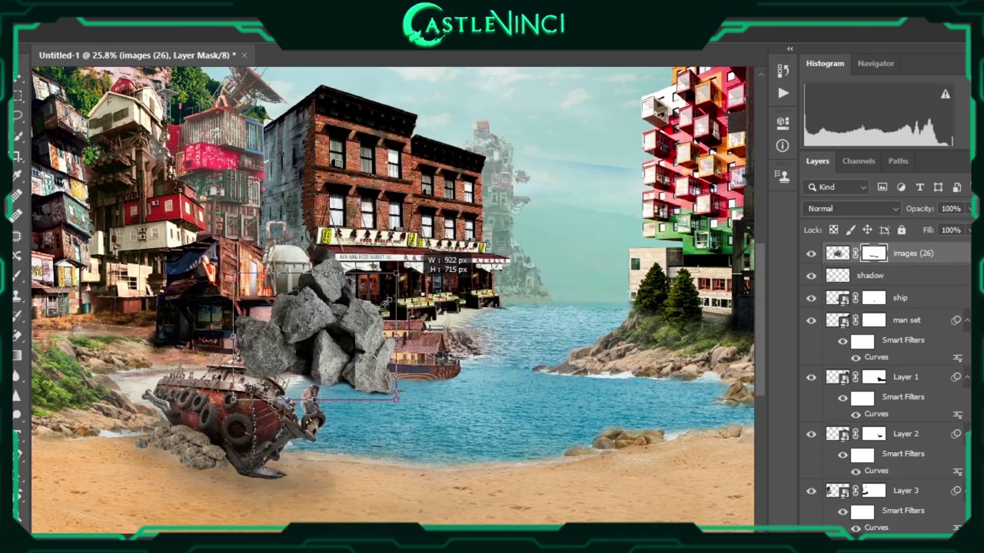
pyautogui.moveTo(490, 420)
pyautogui.mouseDown()
pyautogui.moveTo(503, 423)
pyautogui.moveTo(498, 411)
pyautogui.mouseUp()
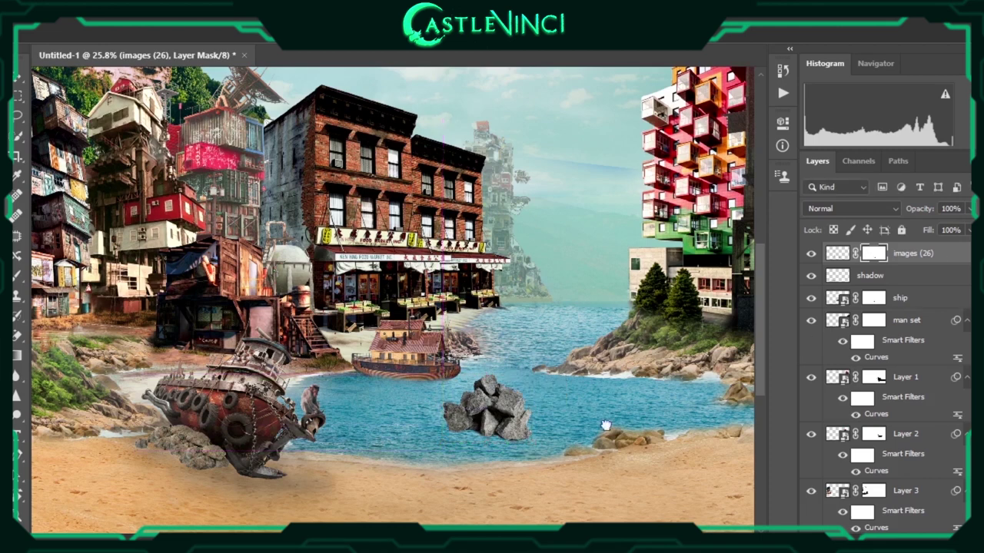
# Move the rock layer below the ship, scale the rocks smaller, and bring up the van photo
pyautogui.hotkey('ctrl', '[')
pyautogui.scroll(3, 546, 423)
pyautogui.hotkey('ctrl', 't')
pyautogui.moveTo(522, 342); pyautogui.dragTo(501, 375)
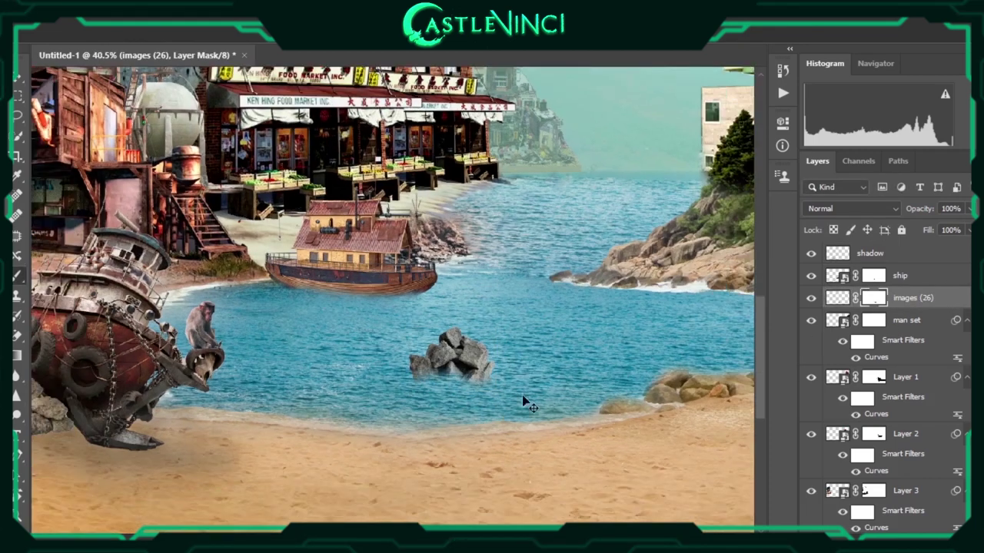
pyautogui.scroll(-5, 520, 402)
pyautogui.hotkey('ctrl', 'Tab')
# With a hard round brush, mask the background along the van's roof wire, top edge and coils
pyautogui.rightClick(292, 260)
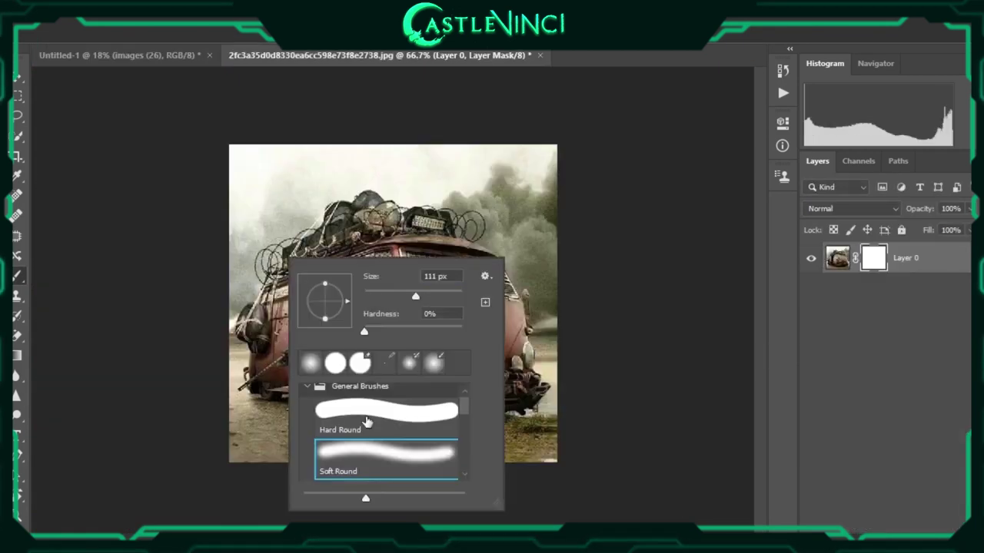
pyautogui.press('Escape')
pyautogui.scroll(5, 367, 421)
pyautogui.rightClick(294, 151)
pyautogui.click(369, 307)
pyautogui.press('Return')
pyautogui.moveTo(255, 207)
pyautogui.mouseDown()
pyautogui.moveTo(397, 147)
pyautogui.moveTo(288, 206)
pyautogui.moveTo(427, 114)
pyautogui.mouseUp()
pyautogui.scroll(3, 416, 219)
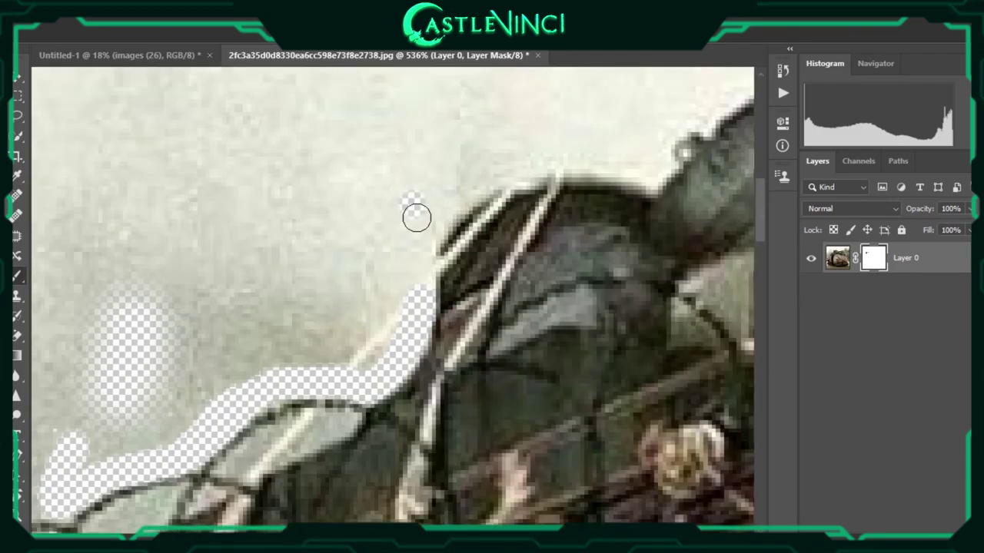
pyautogui.moveTo(697, 132); pyautogui.dragTo(492, 115)
pyautogui.moveTo(492, 115)
pyautogui.mouseDown()
pyautogui.moveTo(707, 202)
pyautogui.moveTo(377, 210)
pyautogui.moveTo(611, 275)
pyautogui.mouseUp()
pyautogui.moveTo(611, 275)
pyautogui.mouseDown()
pyautogui.moveTo(350, 260)
pyautogui.moveTo(503, 275)
pyautogui.mouseUp()
pyautogui.moveTo(573, 303)
pyautogui.mouseDown()
pyautogui.moveTo(621, 408)
pyautogui.moveTo(610, 497)
pyautogui.moveTo(600, 377)
pyautogui.moveTo(693, 373)
pyautogui.mouseUp()
# Mask the background beside the grille and along the front bumper and front edge
pyautogui.scroll(-2, 600, 376)
pyautogui.scroll(-3, 591, 297)
pyautogui.moveTo(451, 197); pyautogui.dragTo(531, 389)
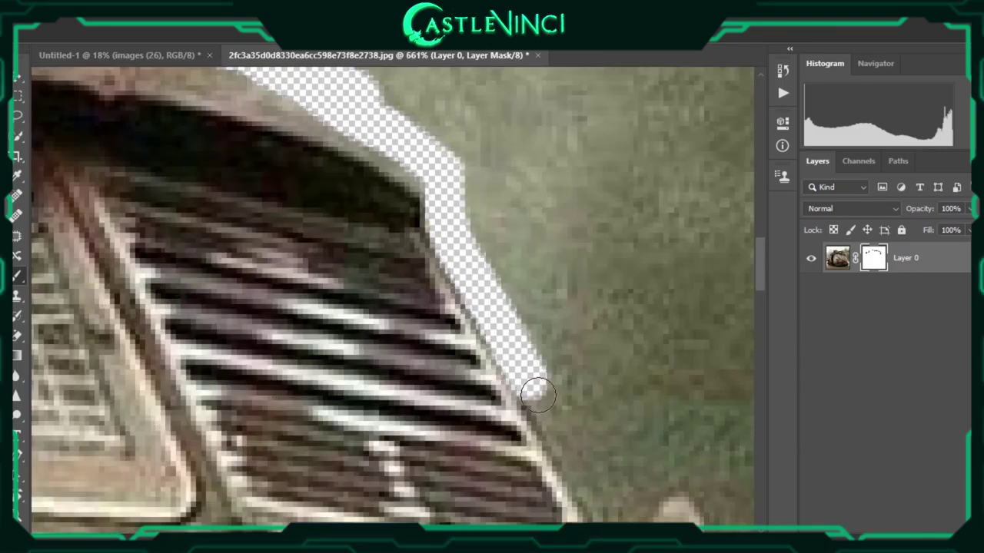
pyautogui.scroll(-1, 531, 389)
pyautogui.moveTo(531, 352); pyautogui.dragTo(732, 424)
pyautogui.scroll(-2, 575, 400)
pyautogui.scroll(2, 575, 401)
pyautogui.moveTo(575, 401); pyautogui.dragTo(566, 435)
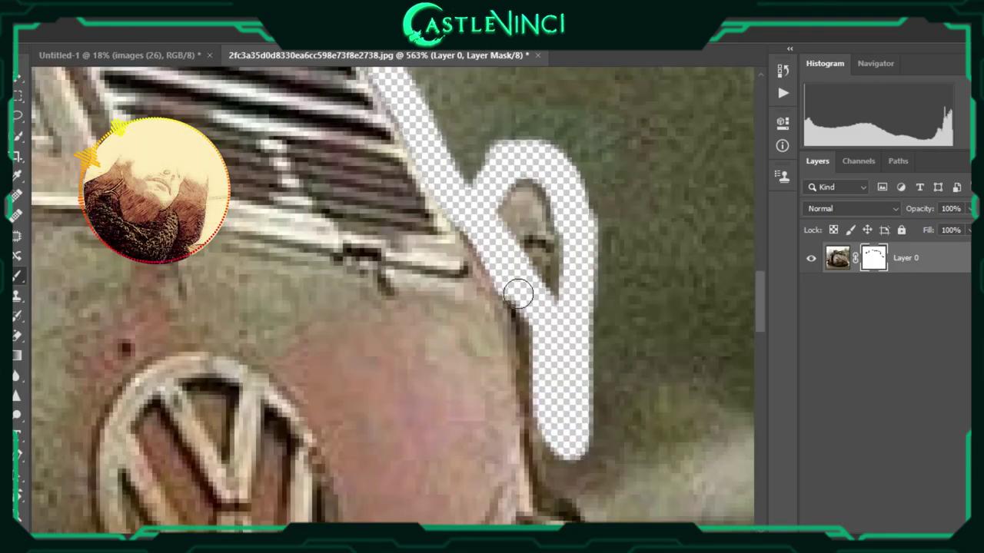
pyautogui.scroll(-1, 540, 310)
pyautogui.moveTo(540, 310)
pyautogui.mouseDown()
pyautogui.moveTo(614, 369)
pyautogui.moveTo(604, 442)
pyautogui.mouseUp()
pyautogui.scroll(-2, 614, 370)
pyautogui.scroll(-2, 619, 281)
pyautogui.scroll(-1, 632, 355)
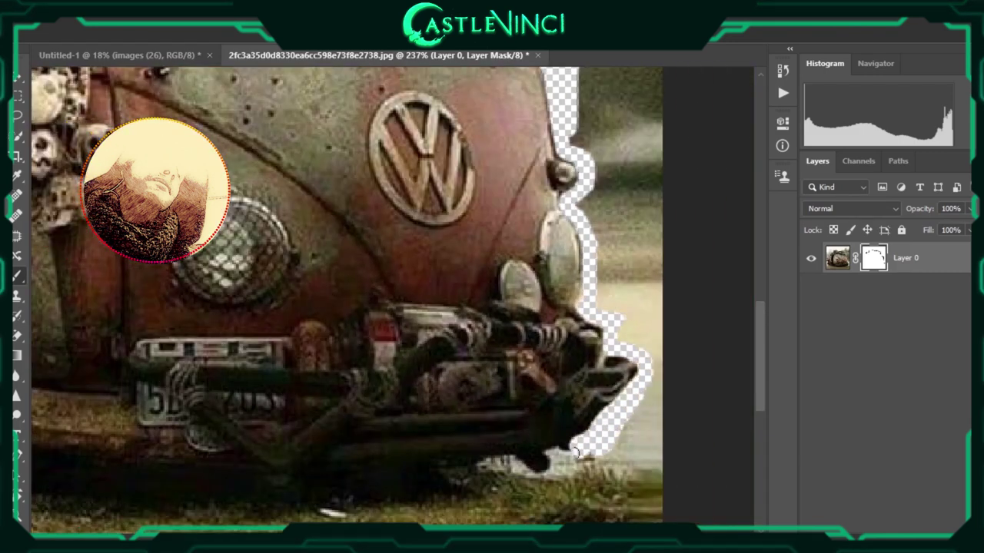
pyautogui.scroll(1, 604, 441)
# Enlarge the brush and mask out the whitish sky above the van
pyautogui.rightClick(652, 300)
pyautogui.moveTo(715, 341); pyautogui.dragTo(746, 340)
pyautogui.click(617, 461)
pyautogui.moveTo(617, 461); pyautogui.dragTo(676, 108)
pyautogui.scroll(3, 586, 132)
pyautogui.scroll(3, 492, 330)
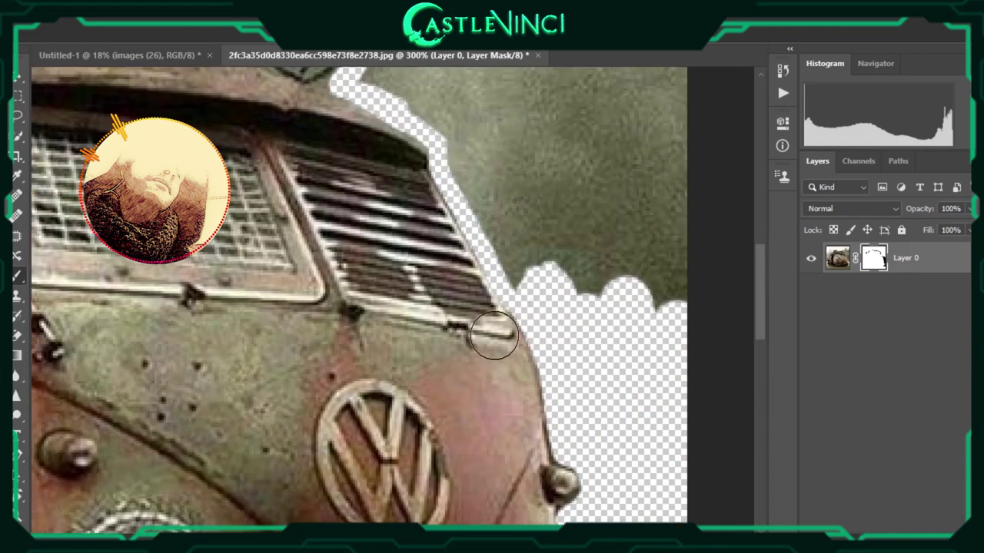
pyautogui.scroll(1, 589, 397)
pyautogui.moveTo(589, 397)
pyautogui.mouseDown()
pyautogui.moveTo(468, 253)
pyautogui.moveTo(529, 386)
pyautogui.moveTo(555, 241)
pyautogui.mouseUp()
pyautogui.scroll(-2, 648, 264)
pyautogui.scroll(1, 565, 400)
pyautogui.moveTo(565, 400); pyautogui.dragTo(259, 220)
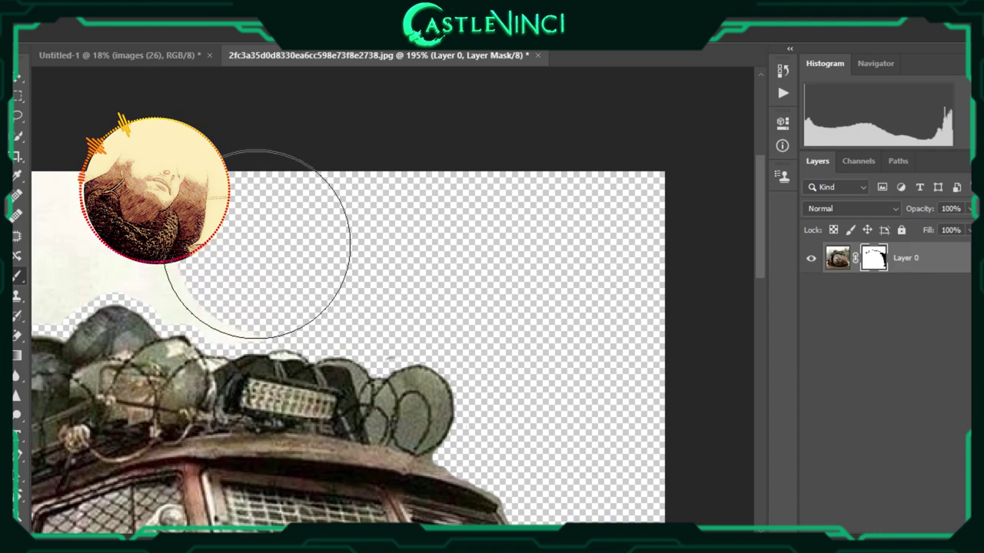
pyautogui.hscroll(-5, 556, 192)
pyautogui.moveTo(556, 193)
pyautogui.mouseDown()
pyautogui.moveTo(325, 307)
pyautogui.moveTo(227, 375)
pyautogui.mouseUp()
pyautogui.scroll(-1, 143, 362)
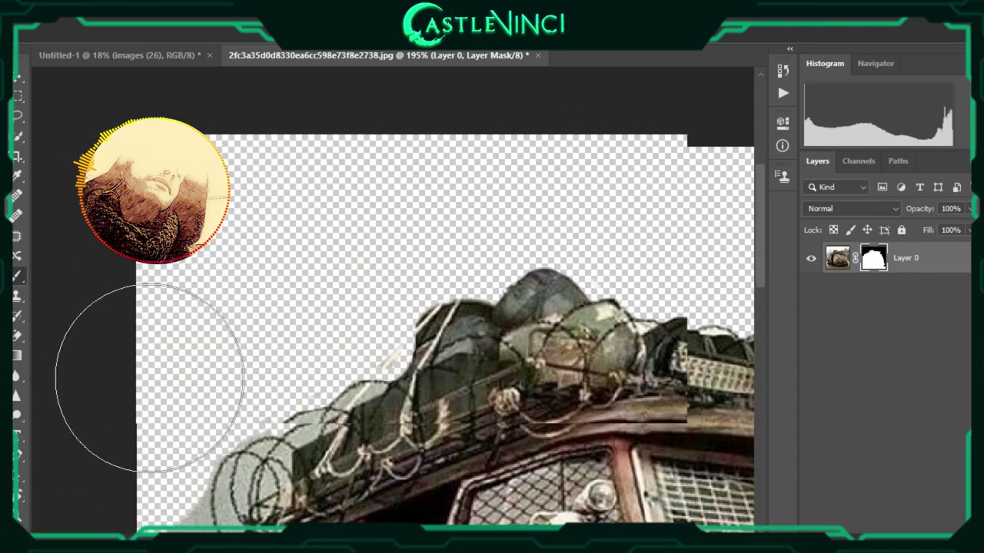
pyautogui.scroll(-4, 154, 254)
pyautogui.scroll(-3, 154, 254)
pyautogui.scroll(5, 622, 212)
pyautogui.scroll(2, 623, 211)
# With a small brush, clean the green and grey background in and around the roof loops
pyautogui.rightClick(630, 223)
pyautogui.scroll(2, 505, 220)
pyautogui.rightClick(553, 231)
pyautogui.scroll(2, 448, 124)
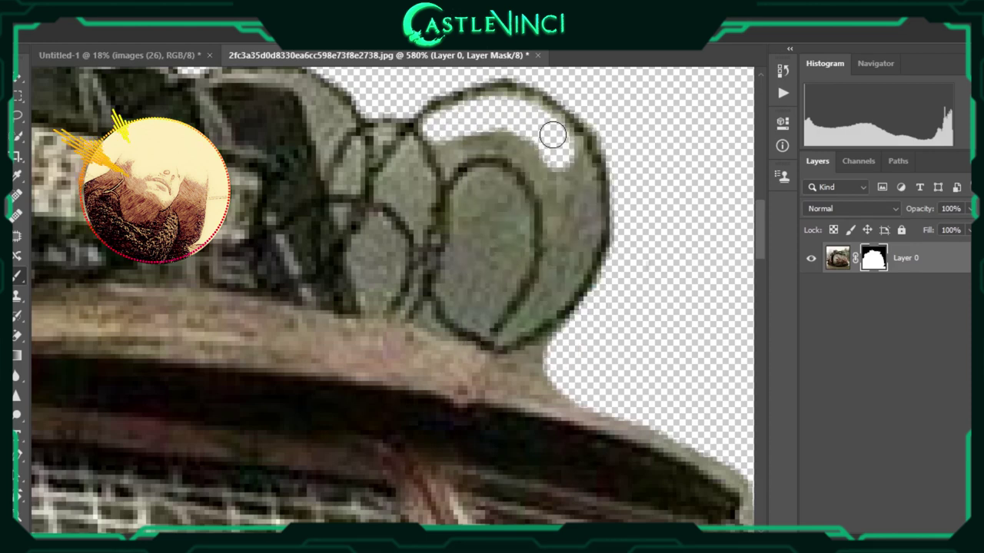
pyautogui.moveTo(552, 135); pyautogui.dragTo(500, 254)
pyautogui.rightClick(567, 296)
pyautogui.click(507, 331)
pyautogui.moveTo(542, 372); pyautogui.dragTo(526, 354)
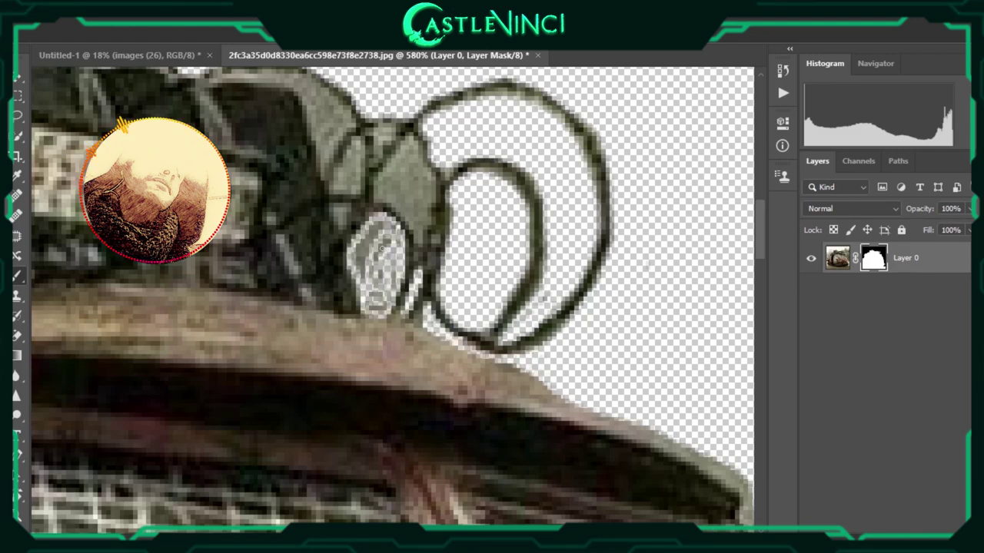
pyautogui.rightClick(381, 273)
pyautogui.click(378, 241)
pyautogui.rightClick(415, 196)
pyautogui.moveTo(378, 242)
pyautogui.mouseDown()
pyautogui.moveTo(384, 193)
pyautogui.moveTo(415, 204)
pyautogui.mouseUp()
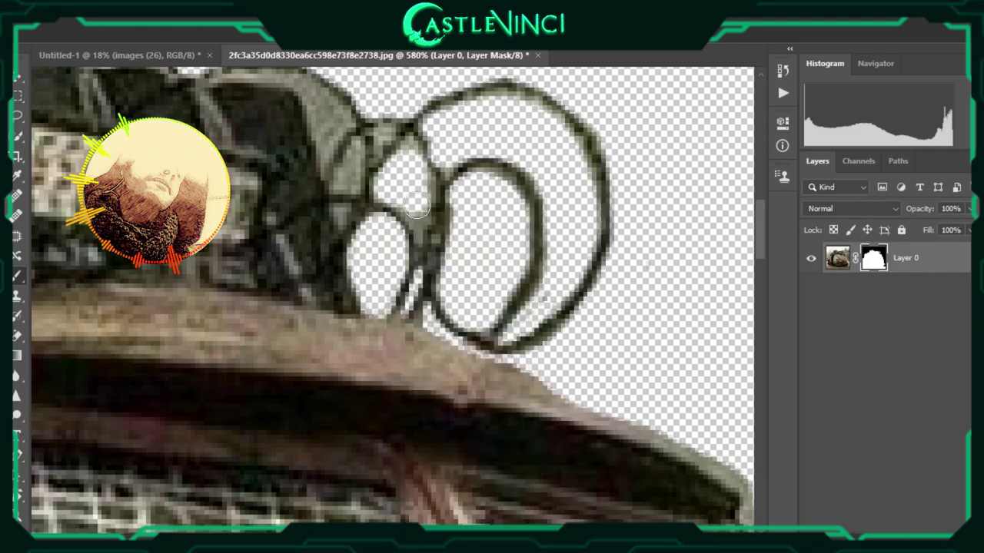
pyautogui.rightClick(415, 203)
pyautogui.moveTo(383, 143)
pyautogui.mouseDown()
pyautogui.moveTo(419, 234)
pyautogui.moveTo(346, 207)
pyautogui.mouseUp()
pyautogui.moveTo(318, 110); pyautogui.dragTo(410, 210)
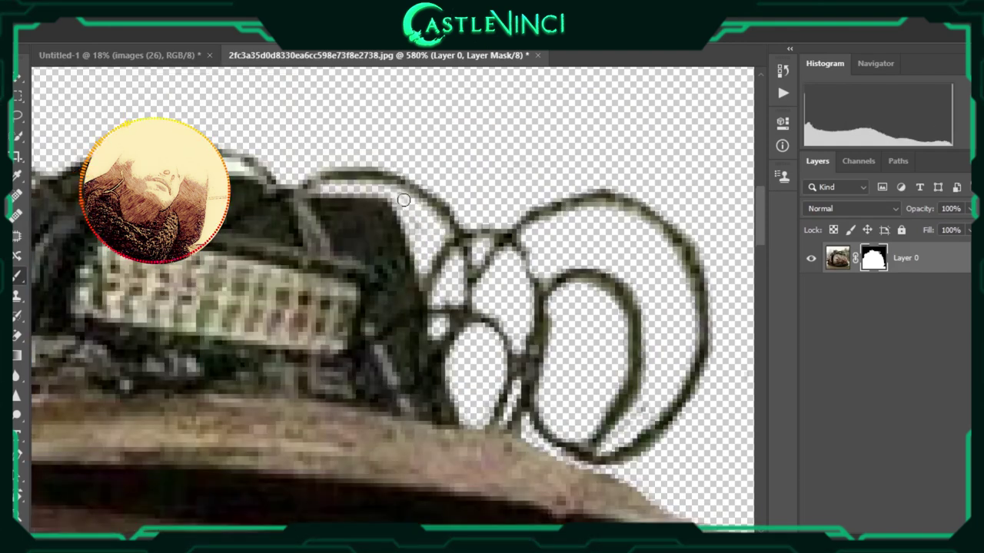
# Mask the background along the barbed wire, between the coils, and around the hanging bag
pyautogui.hscroll(-1, 404, 199)
pyautogui.hscroll(-5, 325, 195)
pyautogui.scroll(-2, 355, 251)
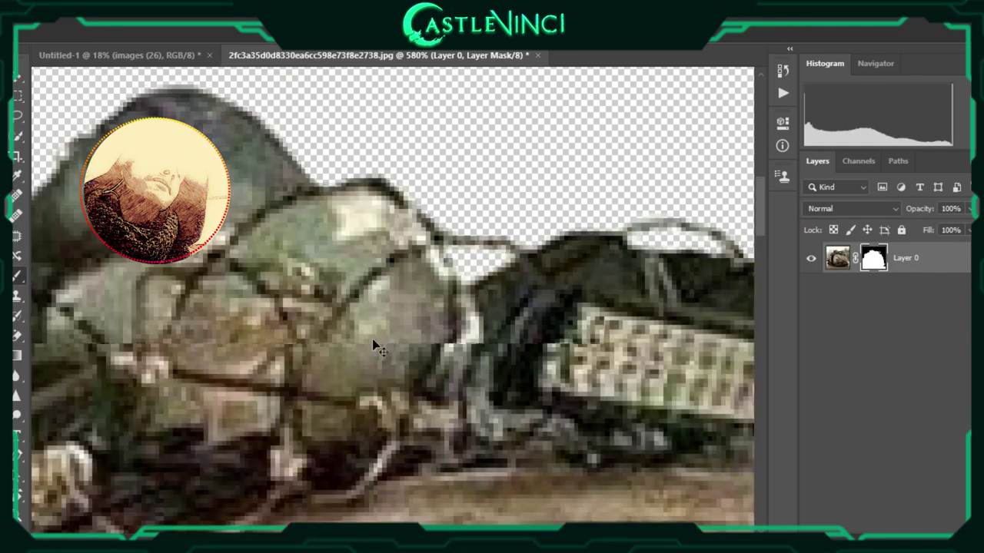
pyautogui.scroll(-3, 377, 345)
pyautogui.scroll(3, 479, 169)
pyautogui.moveTo(460, 265); pyautogui.dragTo(315, 275)
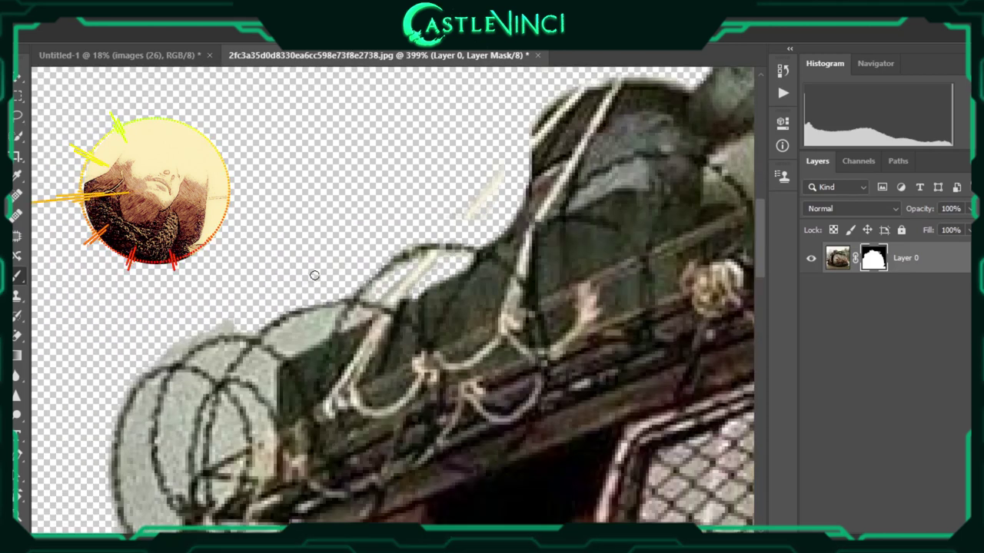
pyautogui.scroll(-3, 154, 400)
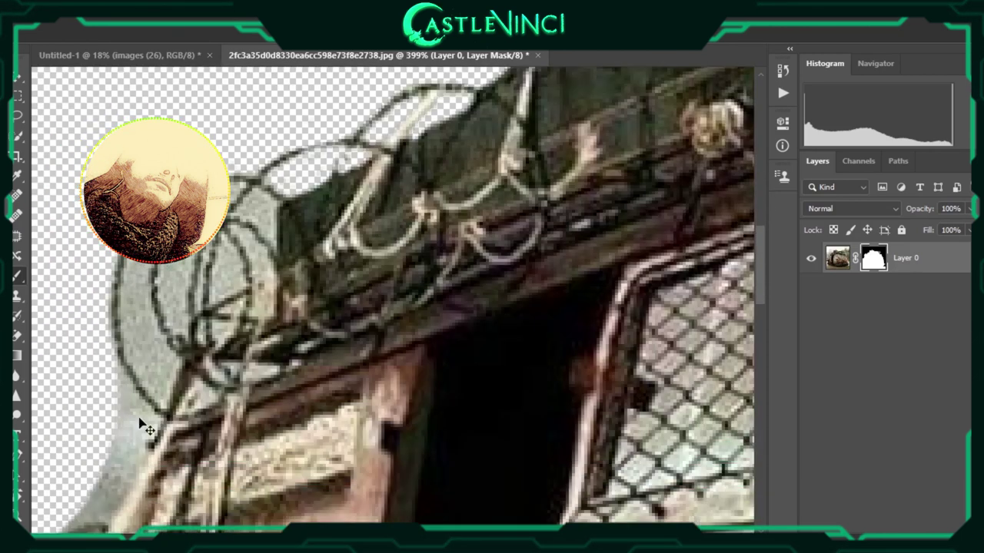
pyautogui.scroll(2, 229, 357)
pyautogui.moveTo(229, 358); pyautogui.dragTo(235, 280)
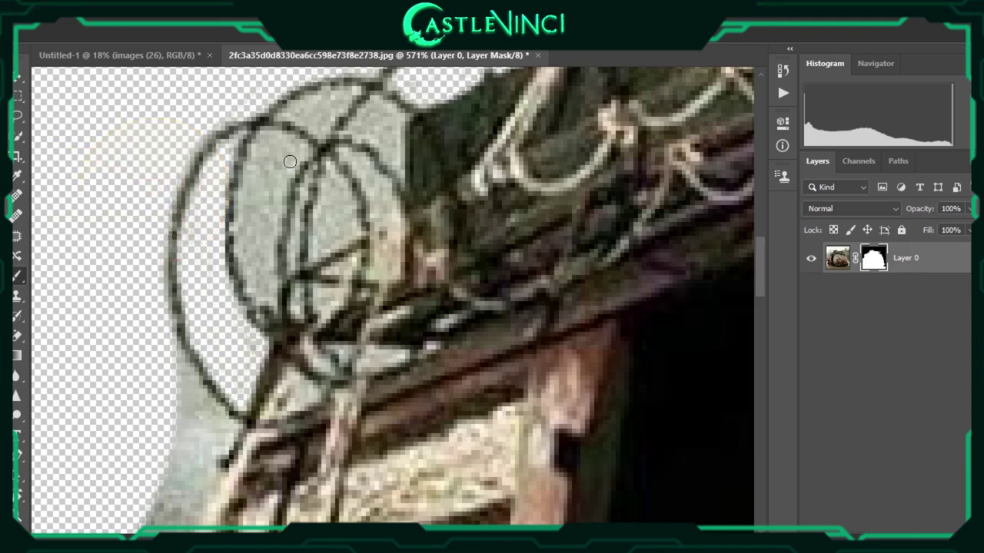
pyautogui.scroll(2, 317, 121)
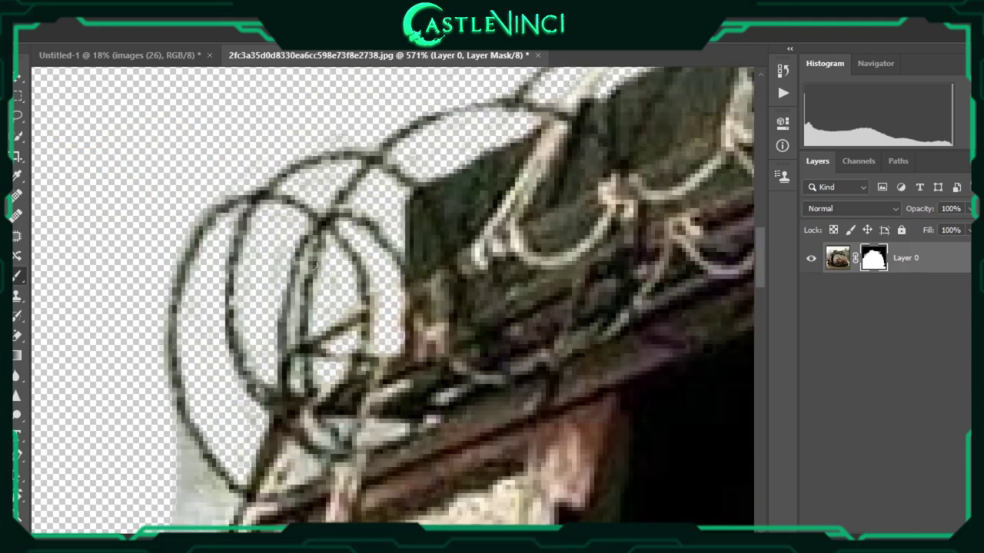
pyautogui.scroll(-2, 204, 413)
pyautogui.scroll(-2, 318, 285)
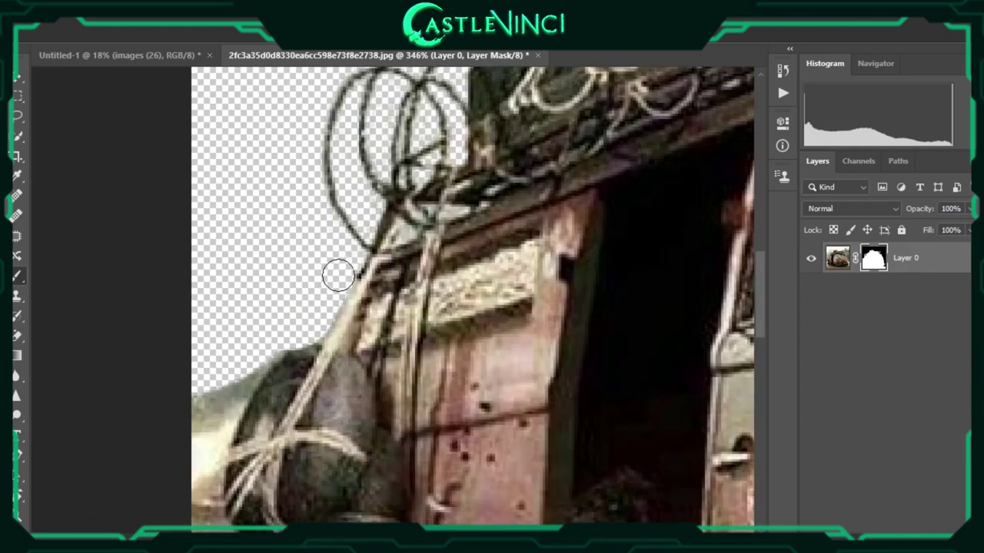
pyautogui.scroll(-5, 208, 487)
pyautogui.moveTo(231, 292)
pyautogui.mouseDown()
pyautogui.moveTo(277, 377)
pyautogui.moveTo(215, 342)
pyautogui.mouseUp()
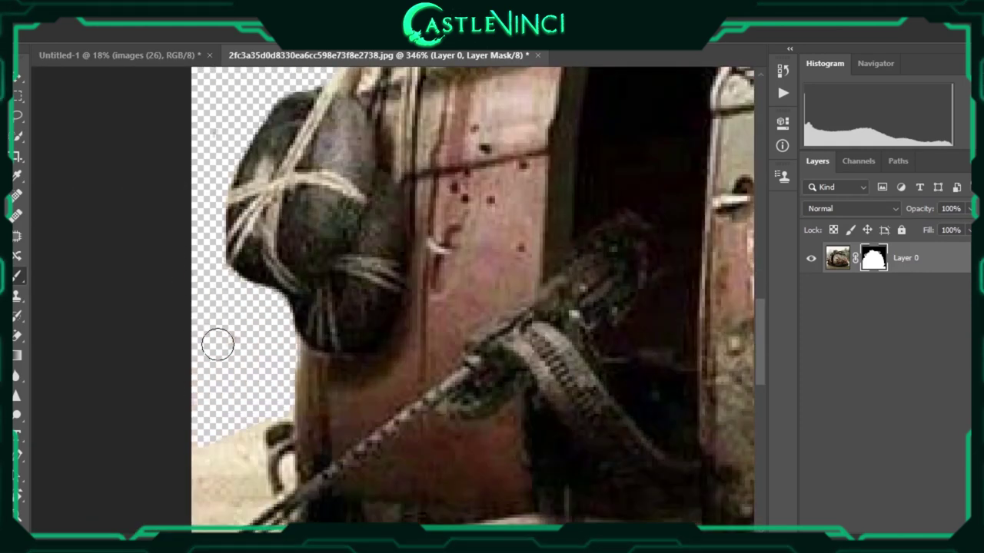
pyautogui.scroll(1, 262, 319)
pyautogui.moveTo(262, 319); pyautogui.dragTo(257, 399)
# Shrink the brush and zoom out to view the whole masked van
pyautogui.rightClick(283, 305)
pyautogui.press('Return')
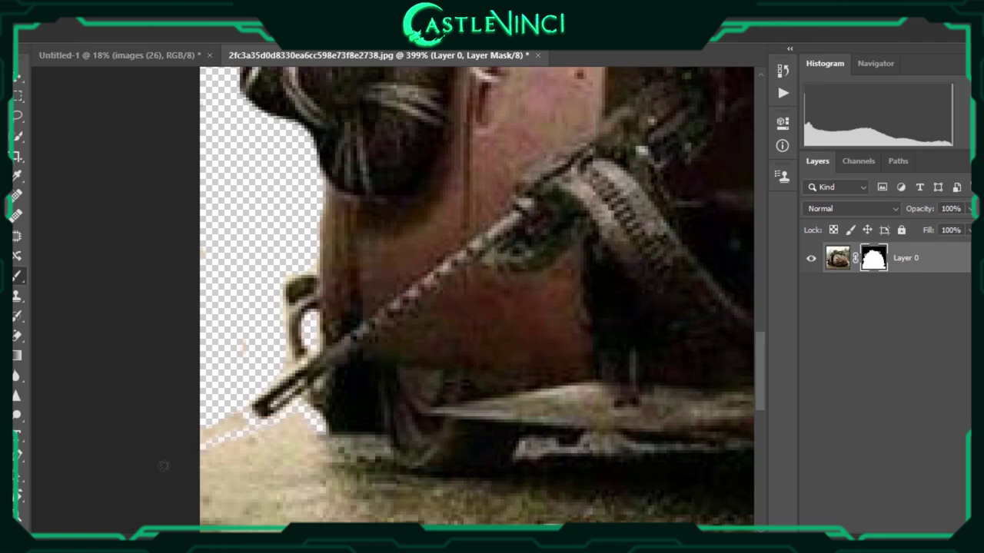
pyautogui.scroll(-2, 230, 340)
pyautogui.scroll(-1, 230, 340)
pyautogui.rightClick(303, 364)
pyautogui.press('Escape')
pyautogui.scroll(-3, 397, 388)
pyautogui.scroll(-3, 396, 388)
# Convert the masked van to a smart object and paste it into the collage near the right shore
pyautogui.rightClick(907, 258)
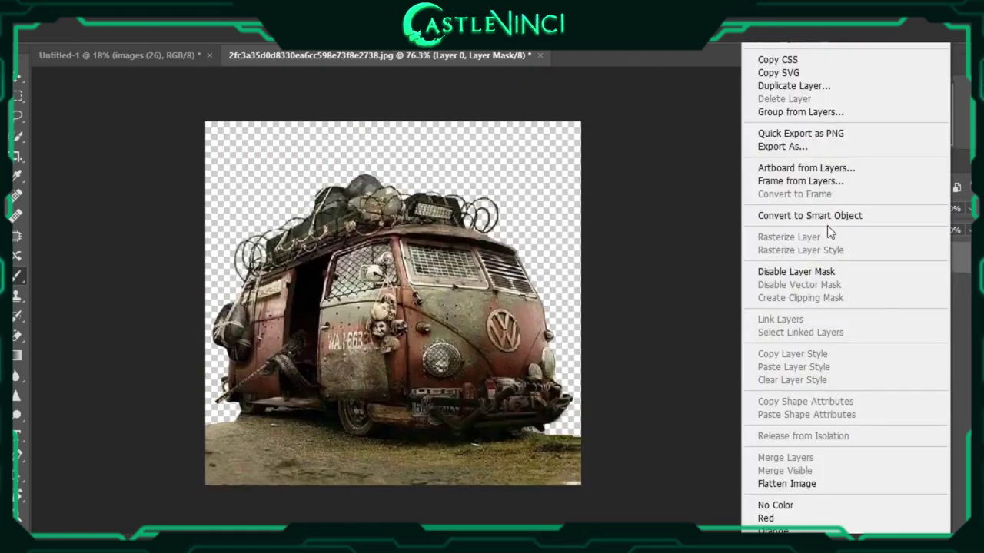
pyautogui.click(822, 216)
pyautogui.hotkey('ctrl', 'Tab')
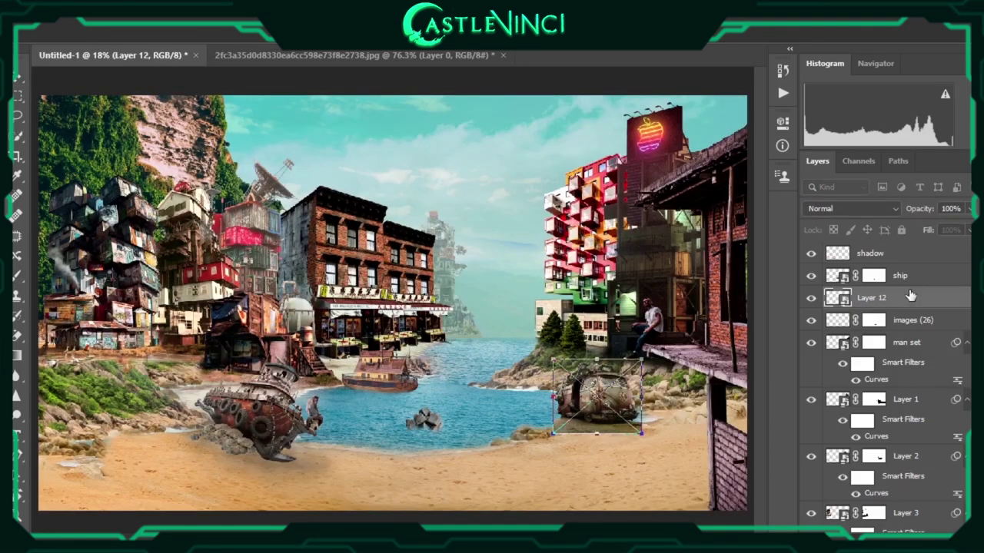
pyautogui.hotkey('ctrl', 'Tab')
pyautogui.click(81, 34)
pyautogui.click(291, 219)
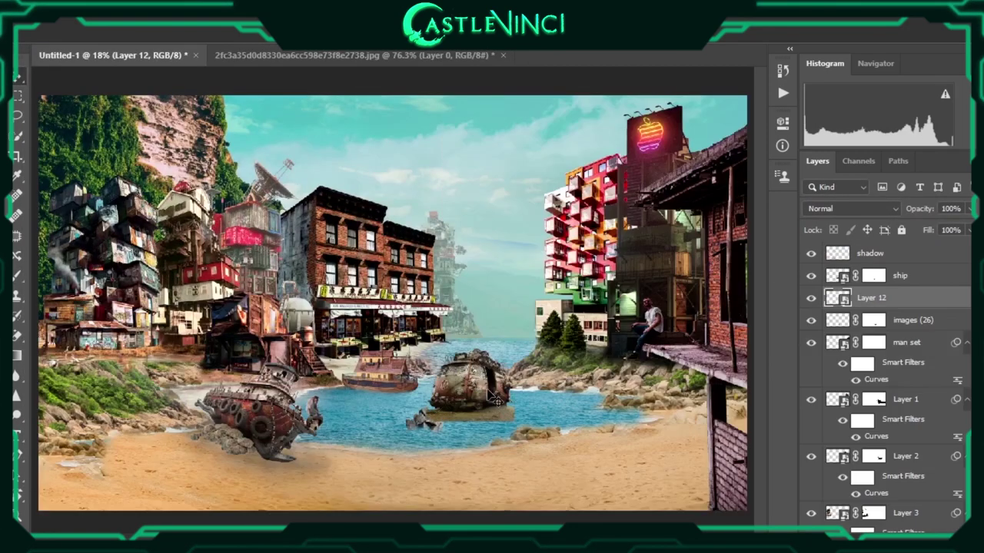
pyautogui.moveTo(538, 438)
pyautogui.mouseDown()
pyautogui.moveTo(653, 444)
pyautogui.moveTo(669, 396)
pyautogui.mouseUp()
pyautogui.press('Return')
# Scale and position the van so it sits on the right beach
pyautogui.scroll(1, 670, 394)
pyautogui.scroll(3, 670, 394)
pyautogui.scroll(1, 670, 393)
pyautogui.scroll(1, 670, 394)
pyautogui.hotkey('ctrl', '0')
pyautogui.scroll(2, 650, 394)
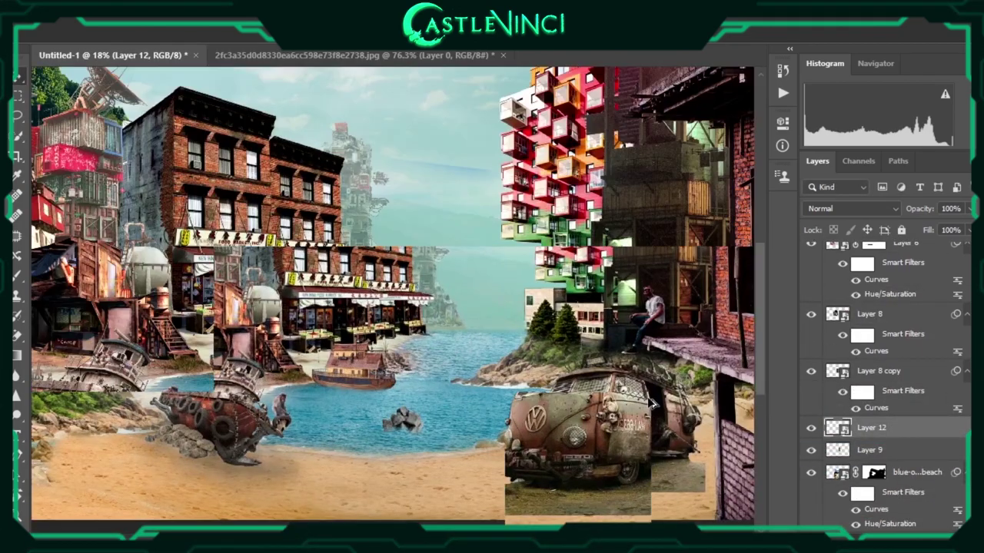
pyautogui.scroll(2, 650, 394)
pyautogui.scroll(1, 650, 393)
pyautogui.scroll(-2, 649, 394)
pyautogui.scroll(-2, 649, 393)
pyautogui.hotkey('ctrl', 't')
pyautogui.moveTo(560, 405); pyautogui.dragTo(578, 421)
pyautogui.hotkey('ctrl', '0')
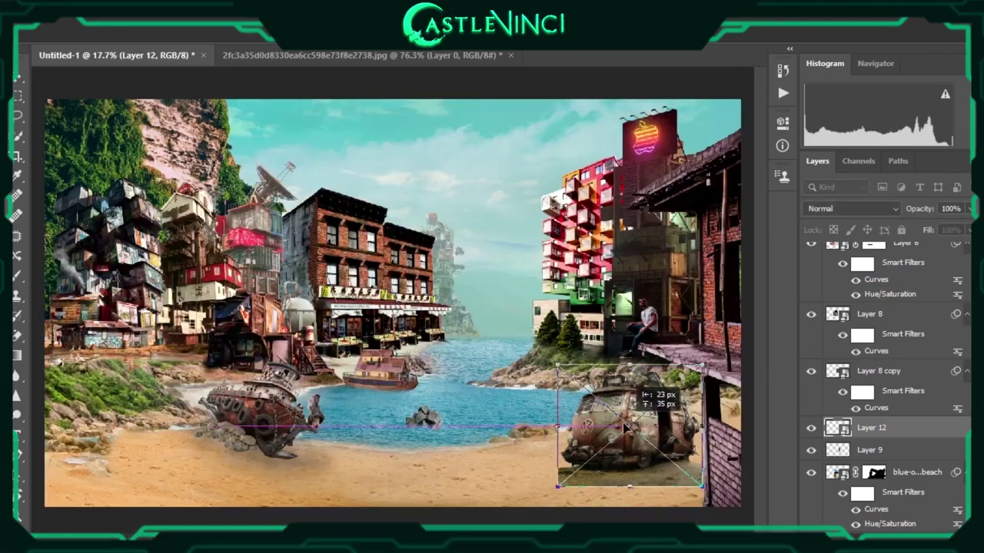
pyautogui.moveTo(560, 375); pyautogui.dragTo(572, 379)
pyautogui.moveTo(641, 409); pyautogui.dragTo(634, 400)
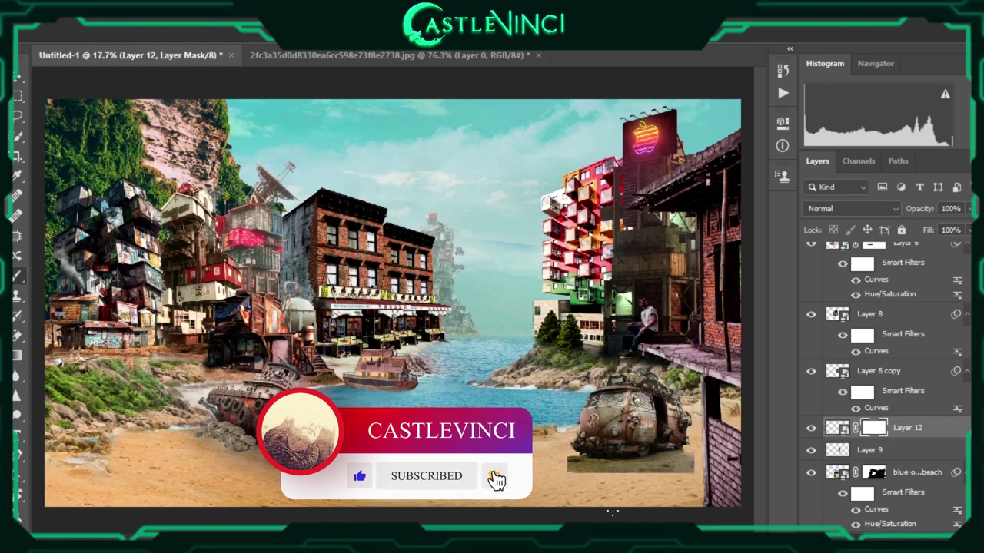
# Paint the van's base into the sand on its mask, then start Curves on the van image
pyautogui.scroll(3, 556, 477)
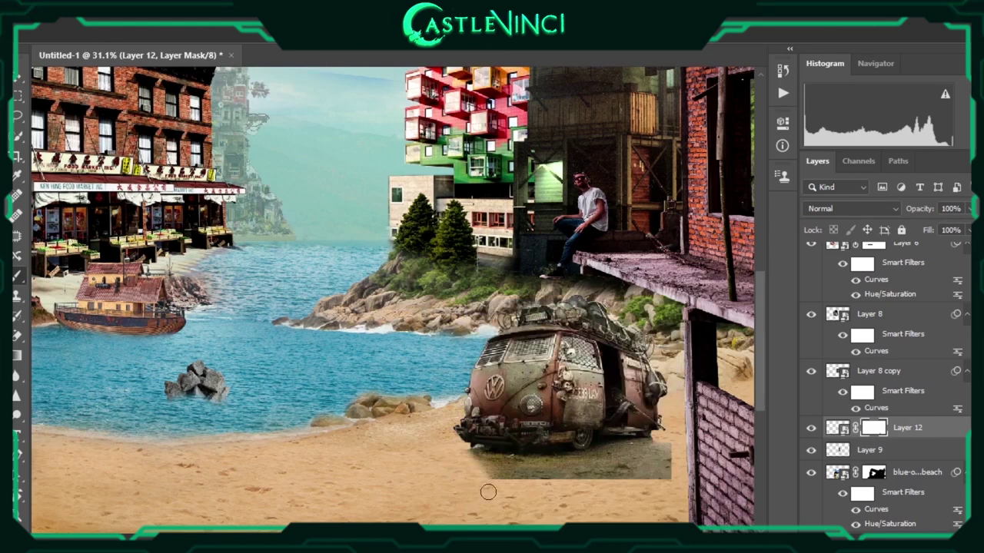
pyautogui.moveTo(566, 468); pyautogui.dragTo(451, 465)
pyautogui.rightClick(507, 461)
pyautogui.press('Escape')
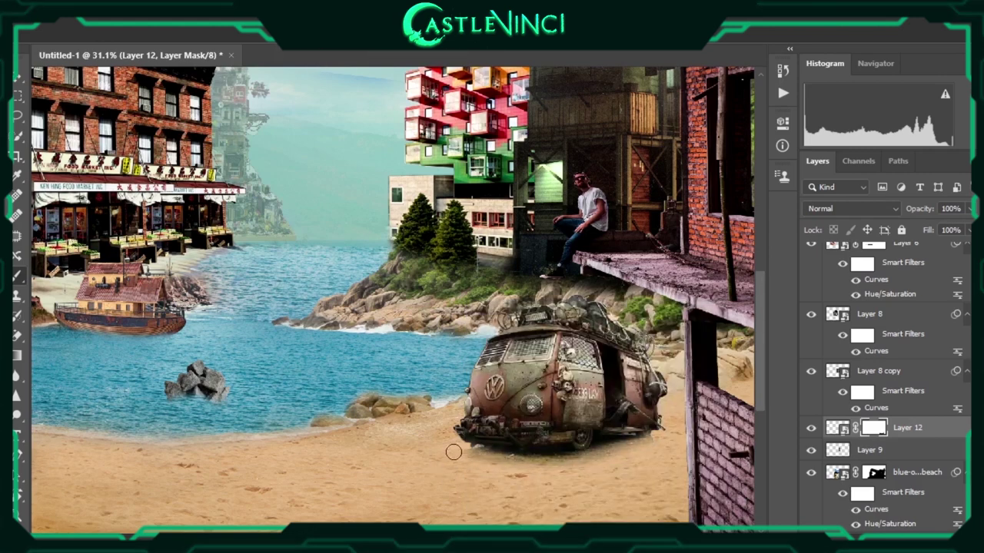
pyautogui.hotkey('ctrl', '0')
pyautogui.click(837, 427)
pyautogui.hotkey('ctrl', 'm')
# Apply Curves to the van, deepening shadows and setting the white point to 241
pyautogui.moveTo(132, 408); pyautogui.dragTo(154, 410)
pyautogui.moveTo(324, 408); pyautogui.dragTo(315, 410)
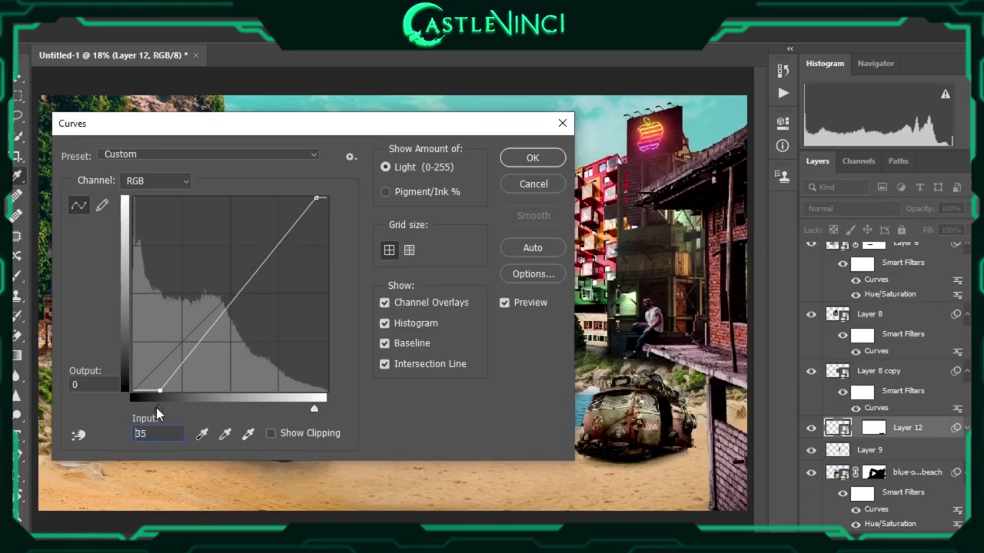
pyautogui.press('Return')
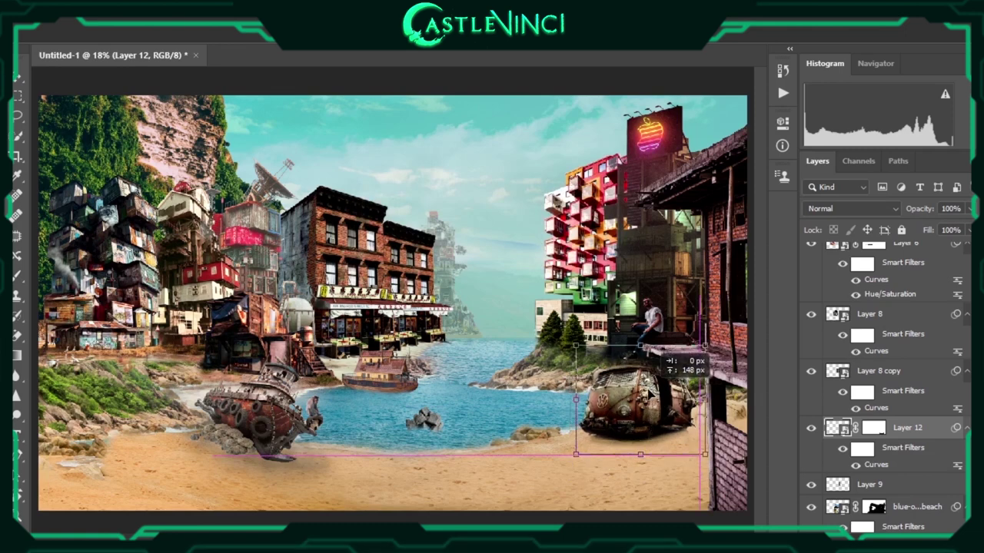
# Settle the van slightly lower onto the sand
pyautogui.moveTo(702, 492); pyautogui.dragTo(702, 471)
pyautogui.moveTo(648, 426); pyautogui.dragTo(652, 442)
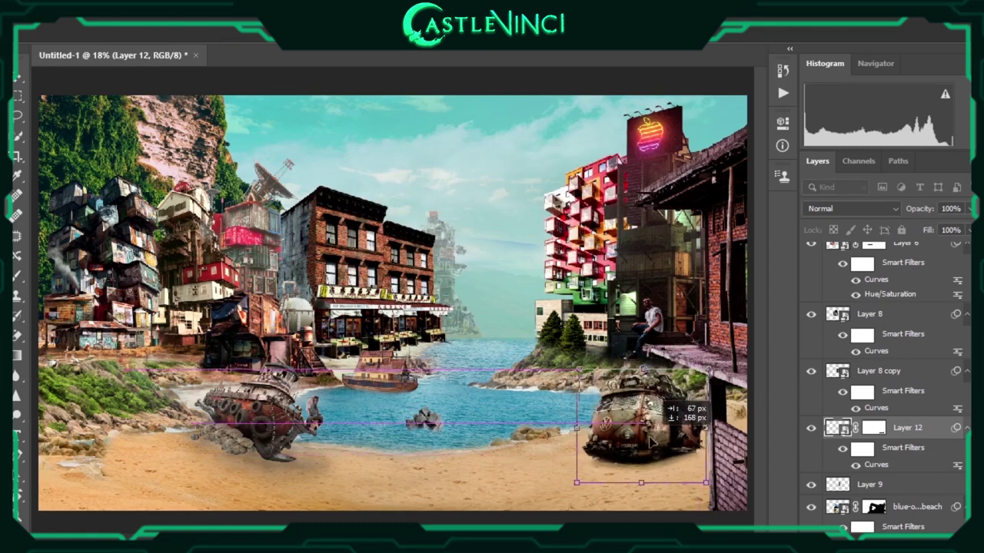
pyautogui.scroll(-3, 830, 435)
pyautogui.scroll(-3, 846, 427)
pyautogui.scroll(-3, 860, 418)
pyautogui.scroll(-3, 877, 411)
pyautogui.scroll(5, 878, 409)
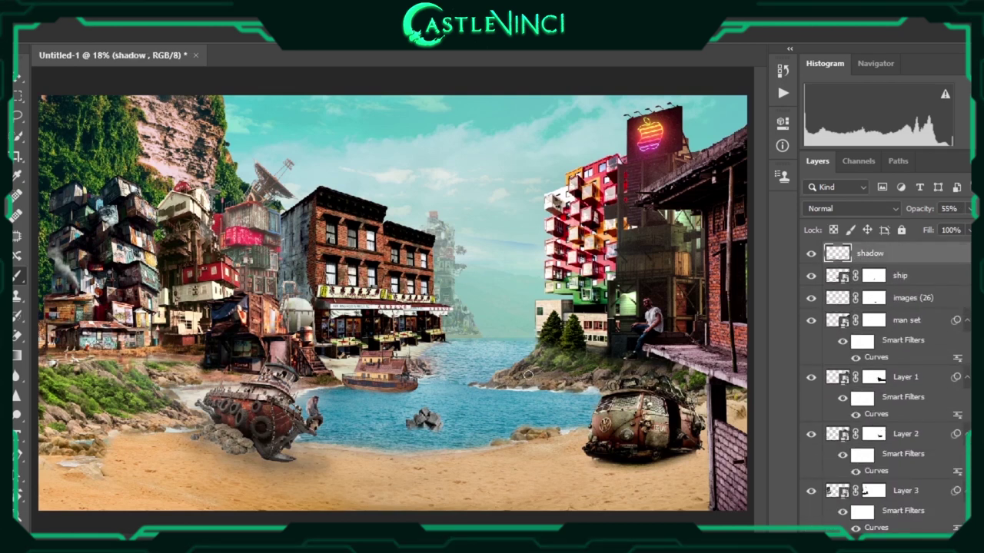
# Paint a soft shadow under the van's rear and place the palm-leaf image in the lower right
pyautogui.rightClick(547, 300)
pyautogui.doubleClick(660, 477)
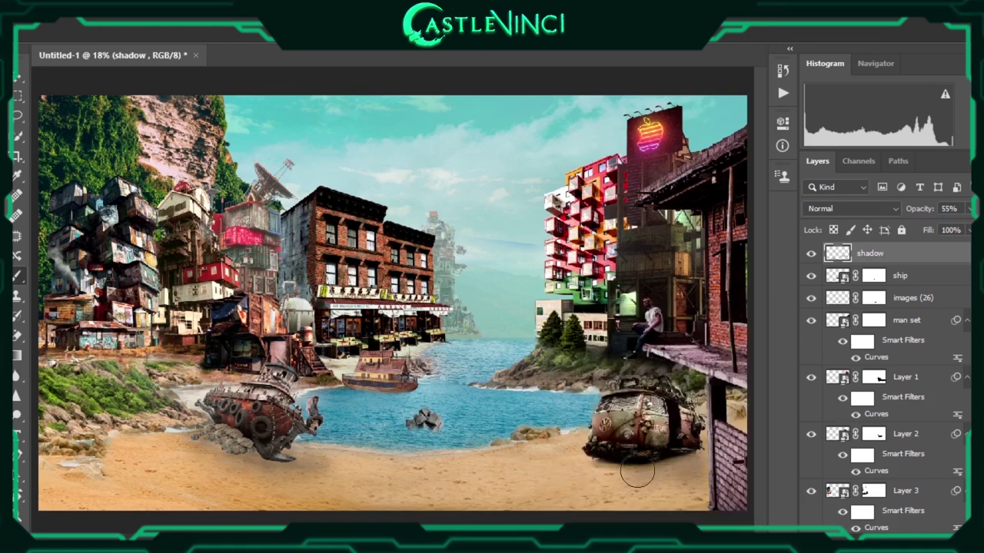
pyautogui.moveTo(695, 462); pyautogui.dragTo(714, 467)
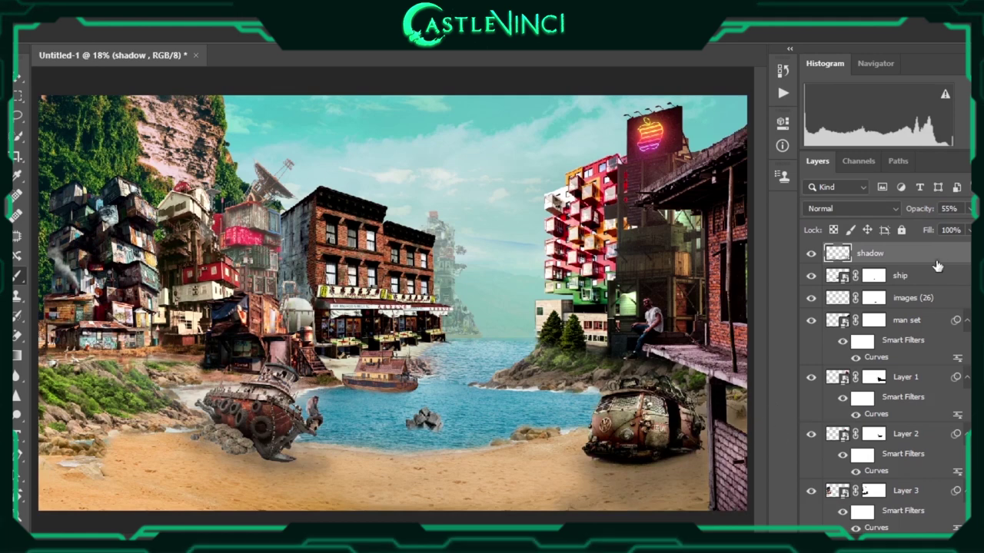
pyautogui.moveTo(396, 299)
pyautogui.mouseDown()
pyautogui.moveTo(192, 303)
pyautogui.moveTo(692, 369)
pyautogui.mouseUp()
# Move the palm leaves to the bottom right, rotate them about -110°, and bring them in front of the buildings
pyautogui.moveTo(615, 331); pyautogui.dragTo(558, 439)
pyautogui.moveTo(708, 454); pyautogui.dragTo(715, 463)
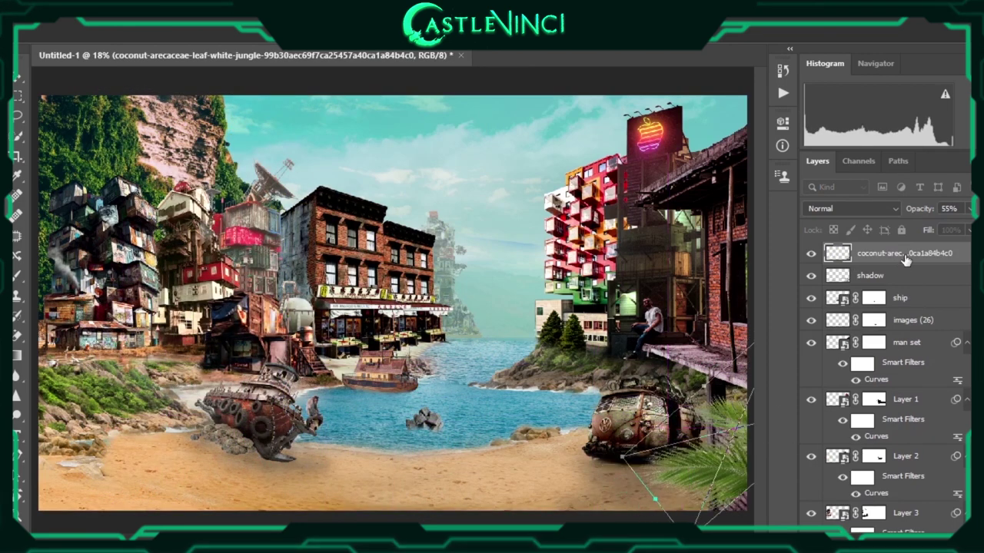
pyautogui.moveTo(906, 261); pyautogui.dragTo(883, 402)
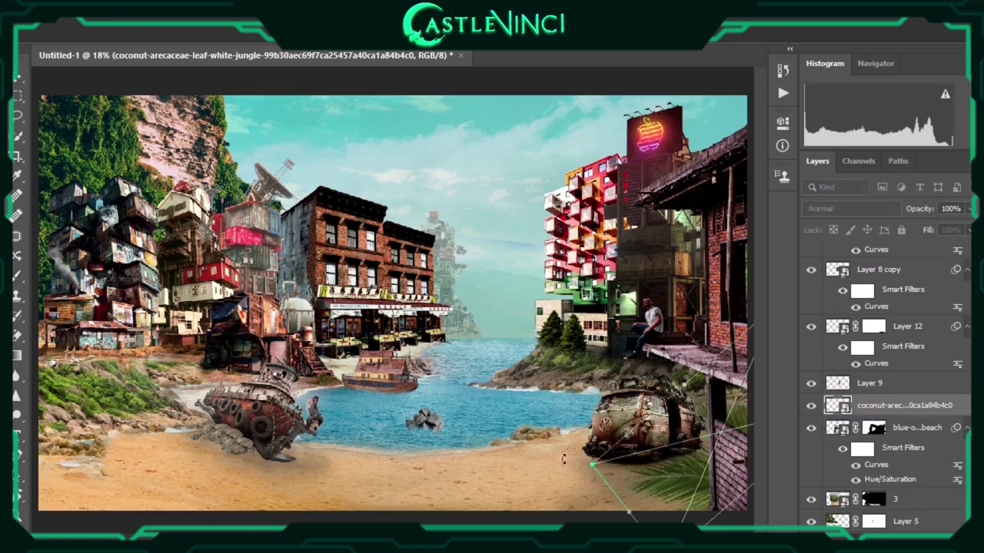
pyautogui.moveTo(551, 405)
pyautogui.mouseDown()
pyautogui.moveTo(678, 459)
pyautogui.moveTo(664, 262)
pyautogui.mouseUp()
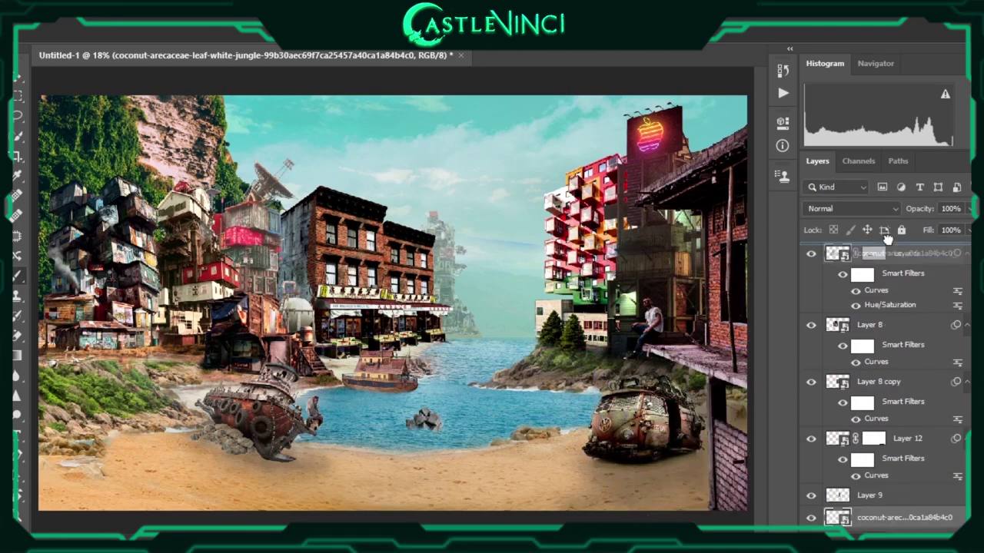
pyautogui.moveTo(884, 405); pyautogui.dragTo(884, 265)
pyautogui.moveTo(773, 396); pyautogui.dragTo(592, 355)
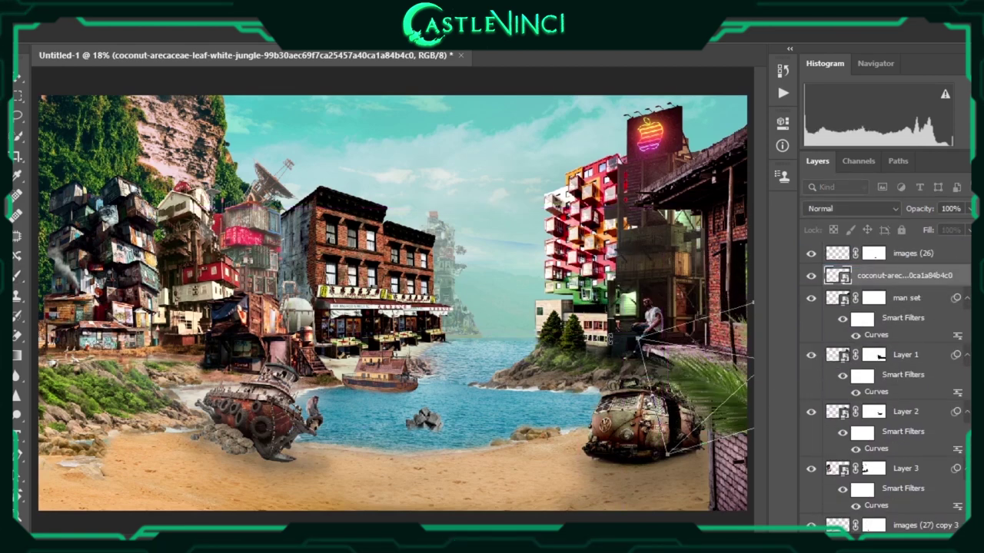
# Duplicate the palm-leaf layer and place the copy beside the brick building
pyautogui.hotkey('ctrl', 'j')
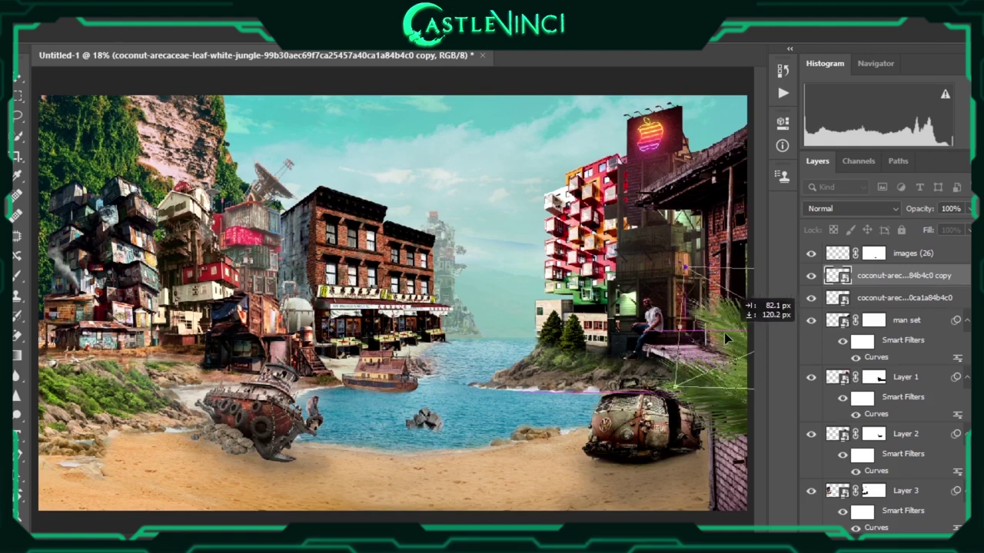
pyautogui.moveTo(726, 335); pyautogui.dragTo(723, 353)
pyautogui.press('Return')
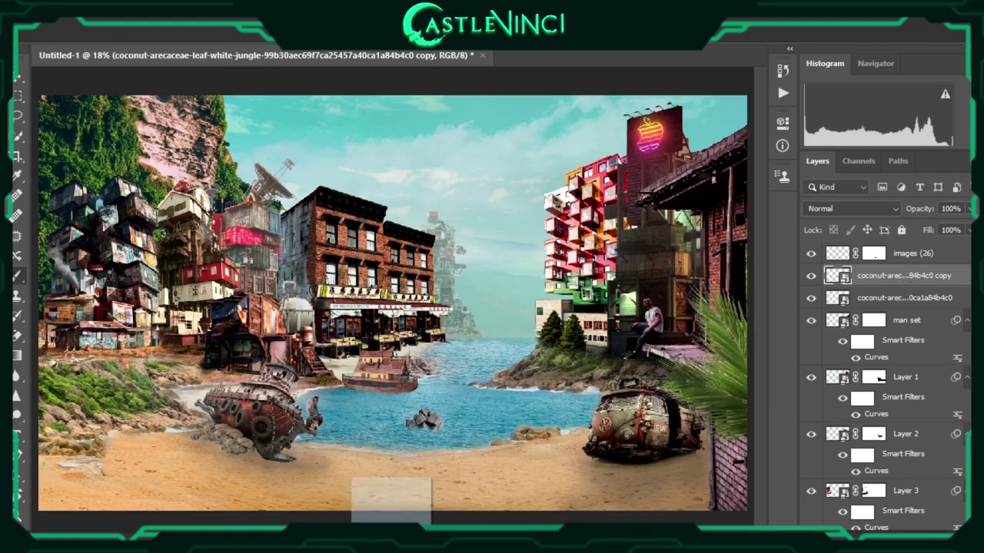
# Shrink the placed vine over the shipwreck and distort it leftward across the boat
pyautogui.moveTo(582, 90); pyautogui.dragTo(269, 369)
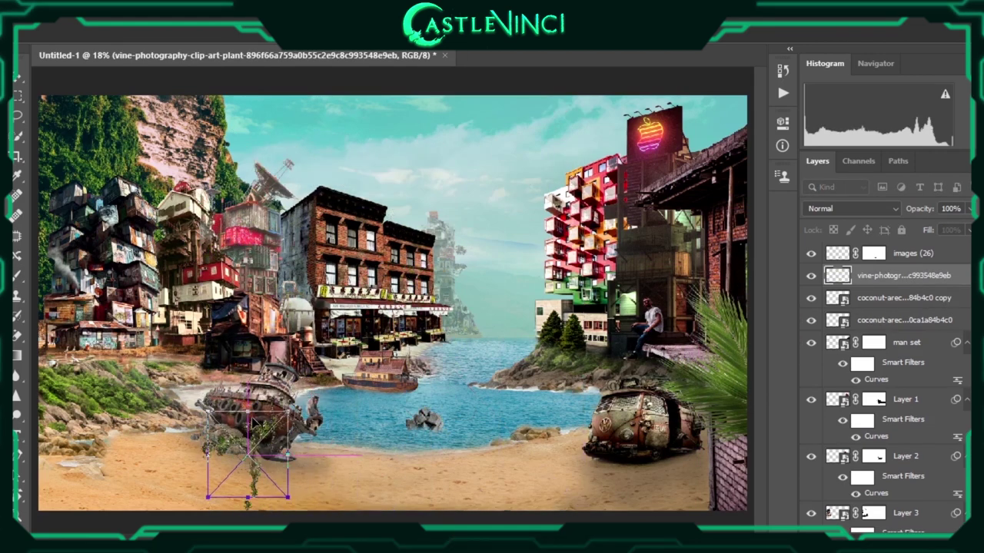
pyautogui.press('Return')
pyautogui.keyDown('alt'); pyautogui.scroll(5, 253, 429); pyautogui.keyUp('alt')
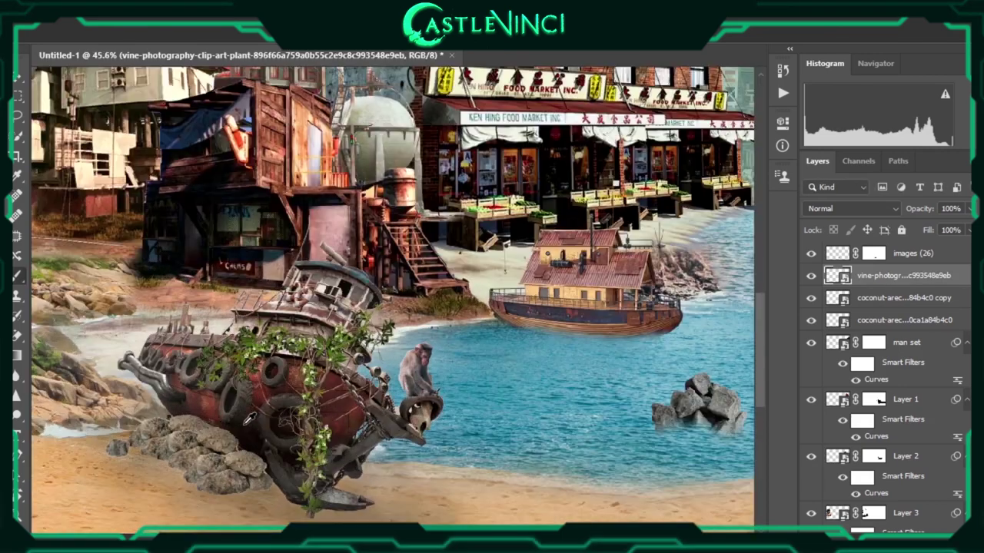
pyautogui.hotkey('ctrl', 't')
pyautogui.moveTo(254, 429); pyautogui.dragTo(230, 331)
pyautogui.press('Return')
# Duplicate the vine, shift the copy right, and warp it around the ship's hull
pyautogui.keyDown('alt'); pyautogui.scroll(-5, 230, 330); pyautogui.keyUp('alt')
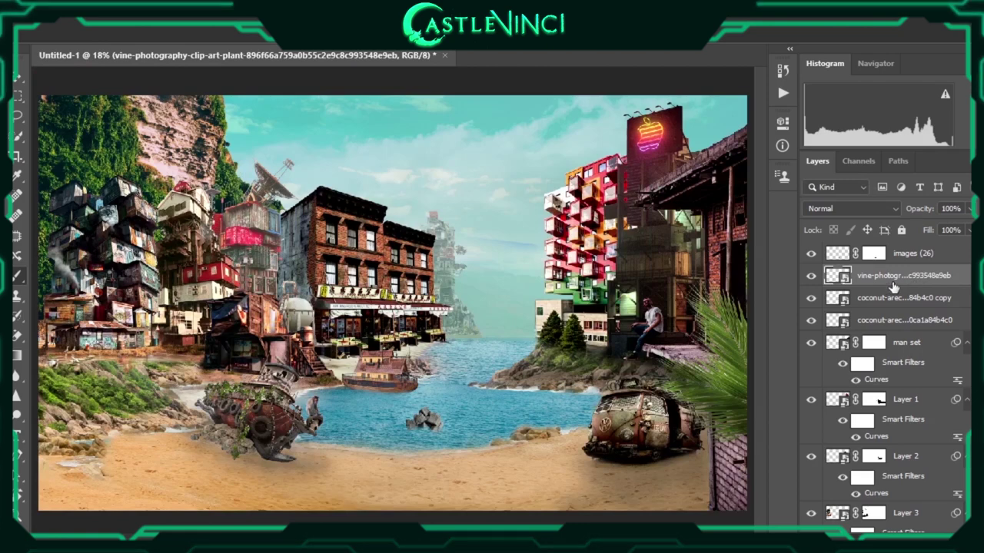
pyautogui.hotkey('ctrl', 'alt', 't')
pyautogui.moveTo(237, 412); pyautogui.dragTo(263, 417)
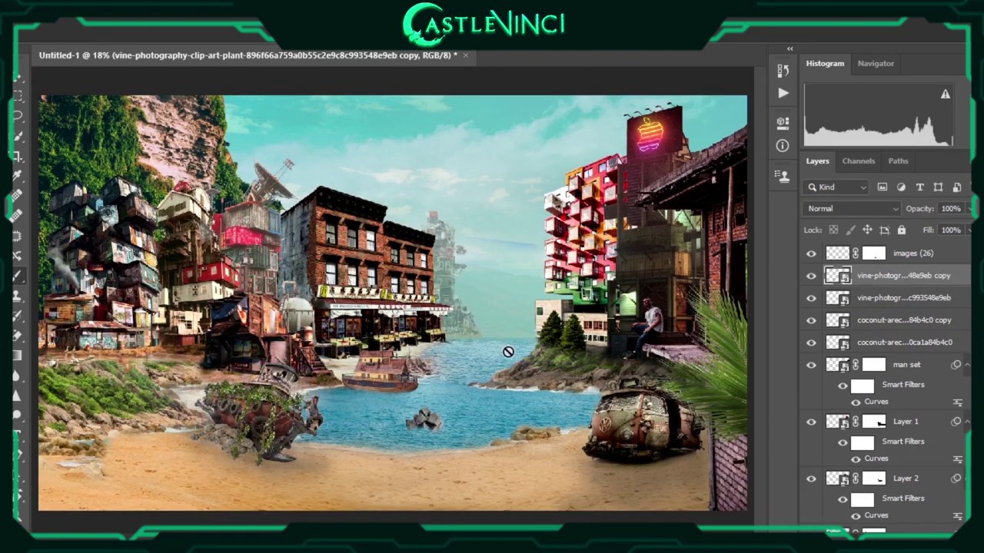
pyautogui.keyDown('alt'); pyautogui.scroll(5, 259, 453); pyautogui.keyUp('alt')
pyautogui.moveTo(361, 292); pyautogui.dragTo(409, 230)
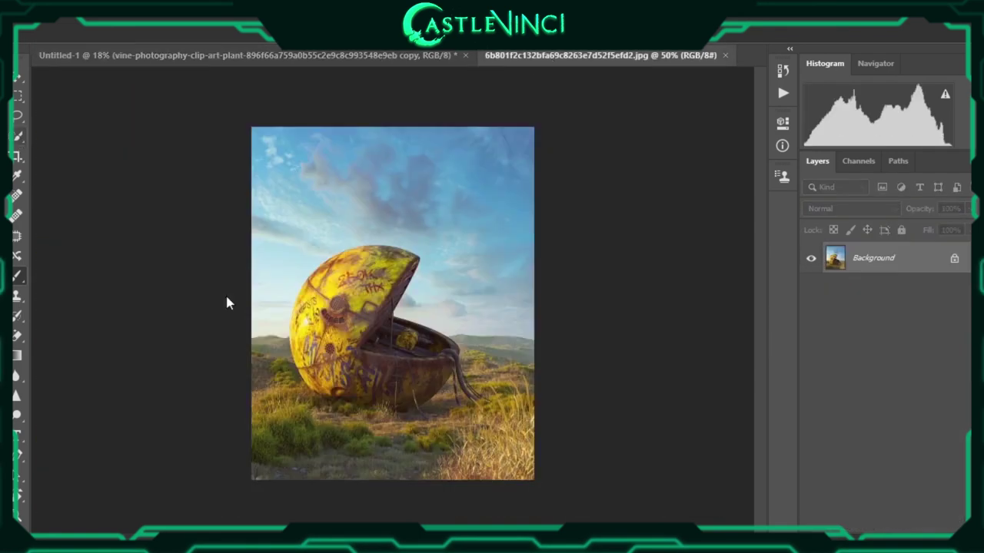
# Mask out the yellow shell with Quick Selection, drop it on the lower-left beach, and blend its grassy edges
pyautogui.click(18, 136)
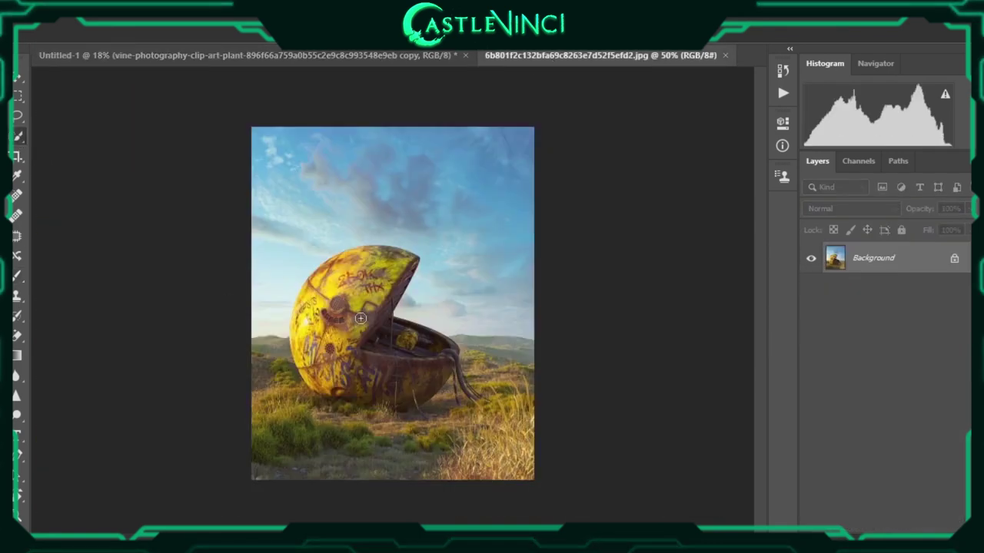
pyautogui.moveTo(346, 292); pyautogui.dragTo(383, 391)
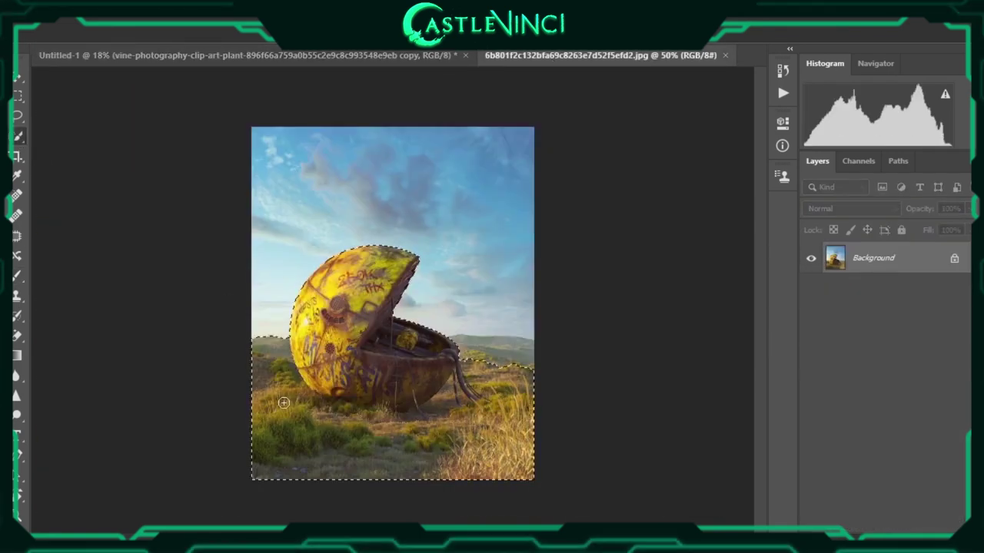
pyautogui.click(812, 525)
pyautogui.moveTo(876, 258)
pyautogui.mouseDown()
pyautogui.moveTo(173, 428)
pyautogui.moveTo(153, 461)
pyautogui.moveTo(137, 444)
pyautogui.moveTo(148, 423)
pyautogui.mouseUp()
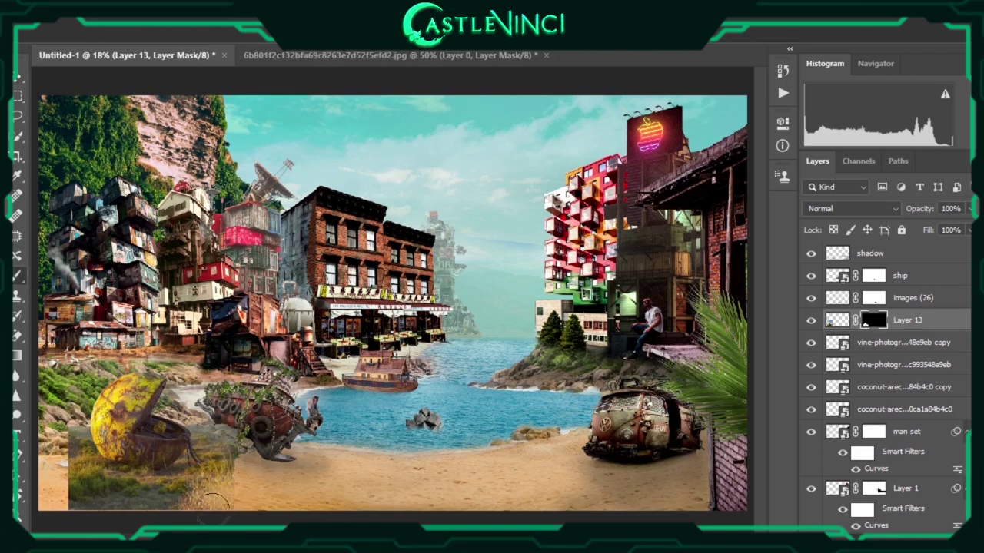
pyautogui.moveTo(184, 516); pyautogui.dragTo(252, 442)
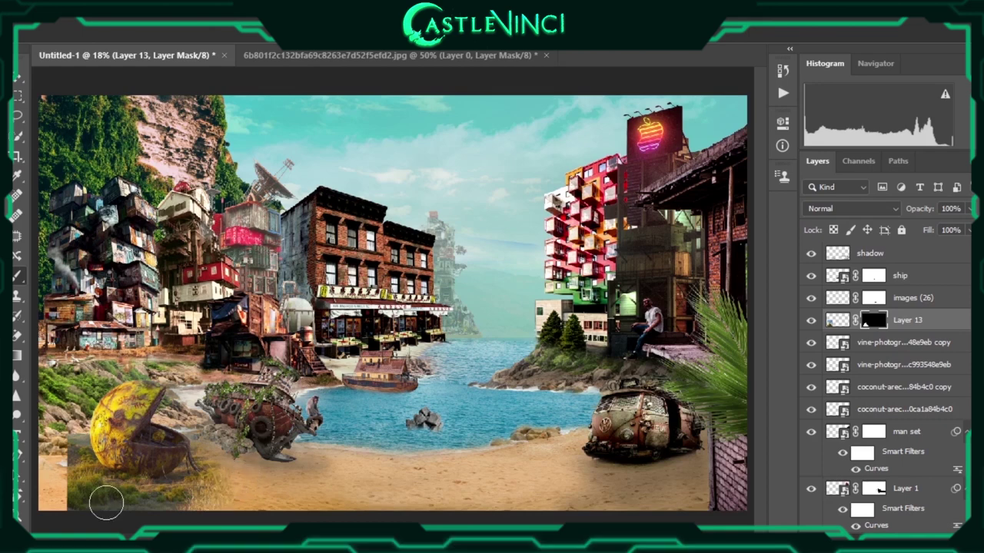
pyautogui.click(837, 320)
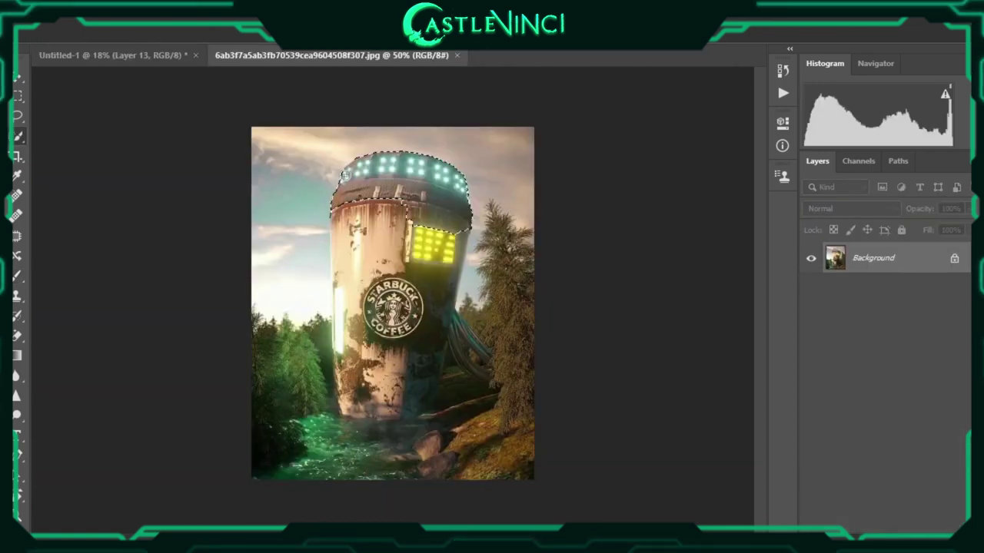
# Mask out the Starbucks cup and drag it to the far-left shore of the composite
pyautogui.click(868, 515)
pyautogui.moveTo(341, 253)
pyautogui.mouseDown()
pyautogui.moveTo(255, 230)
pyautogui.moveTo(76, 398)
pyautogui.mouseUp()
pyautogui.click(873, 320)
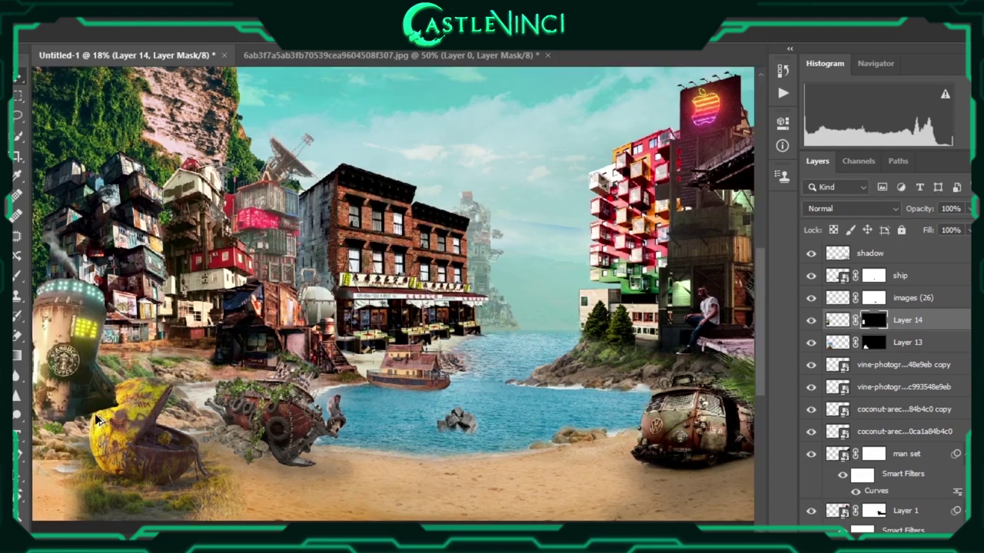
# Paint the cup layer's mask with an adjusted brush, then view the whole scene
pyautogui.scroll(5, 96, 428)
pyautogui.press('b')
pyautogui.rightClick(141, 427)
pyautogui.press('Return')
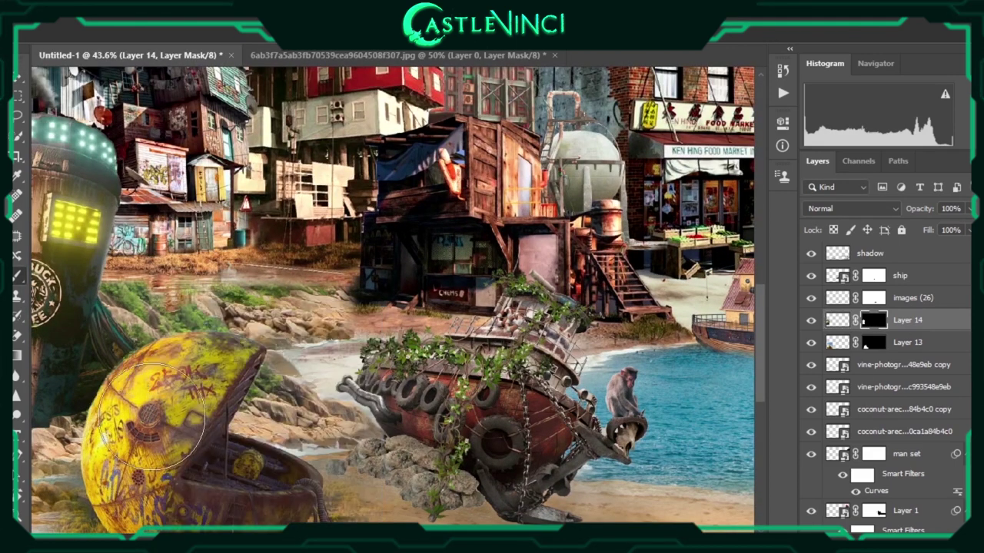
pyautogui.rightClick(178, 284)
pyautogui.press('Return')
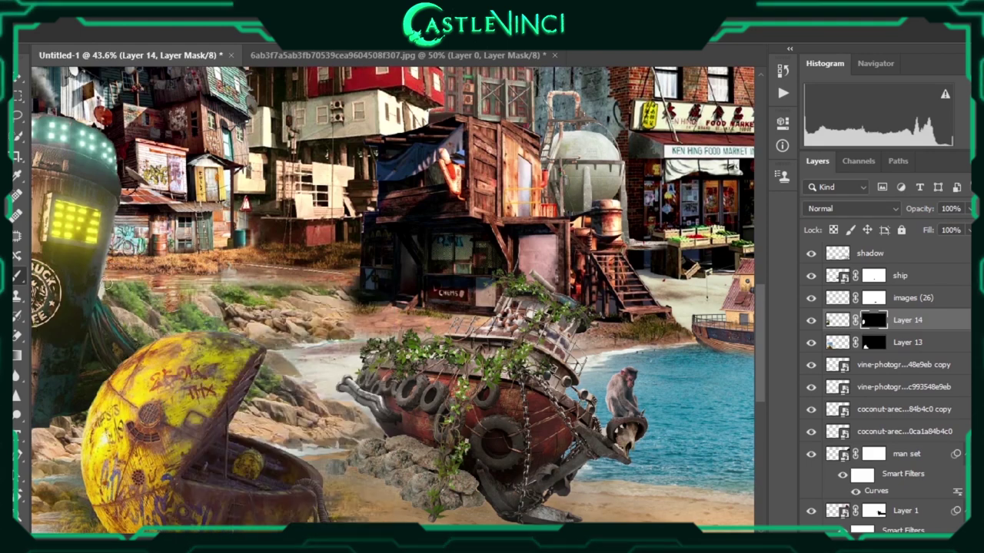
pyautogui.hotkey('ctrl', '0')
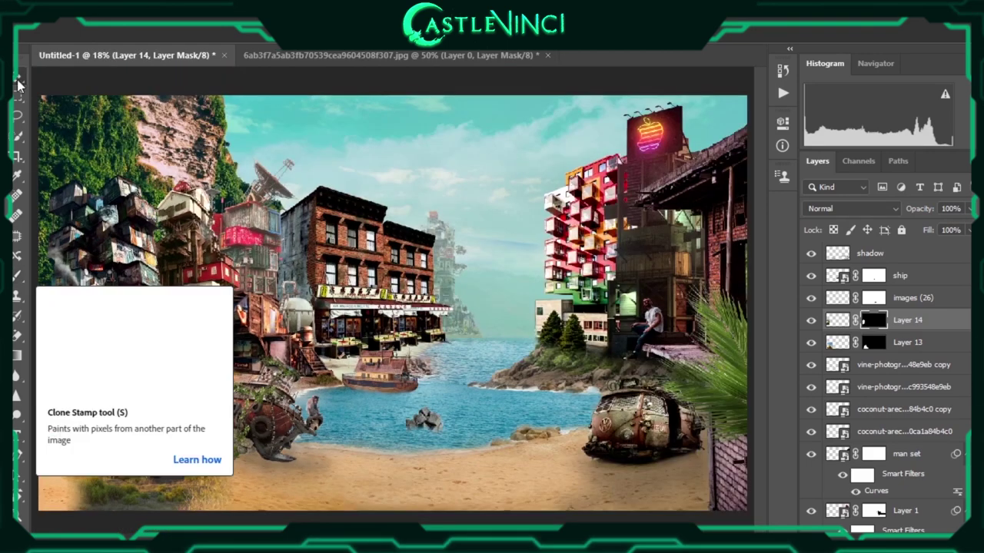
# Shrink, move and rotate the palm-leaf copy along the bottom-left corner
pyautogui.moveTo(392, 304)
pyautogui.mouseDown()
pyautogui.moveTo(84, 473)
pyautogui.moveTo(35, 469)
pyautogui.mouseUp()
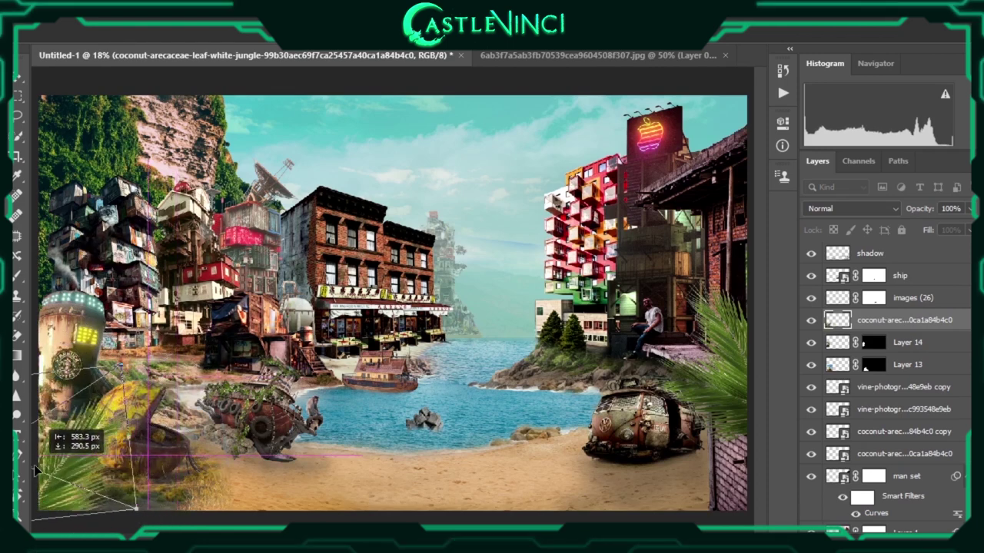
pyautogui.moveTo(104, 360); pyautogui.dragTo(114, 394)
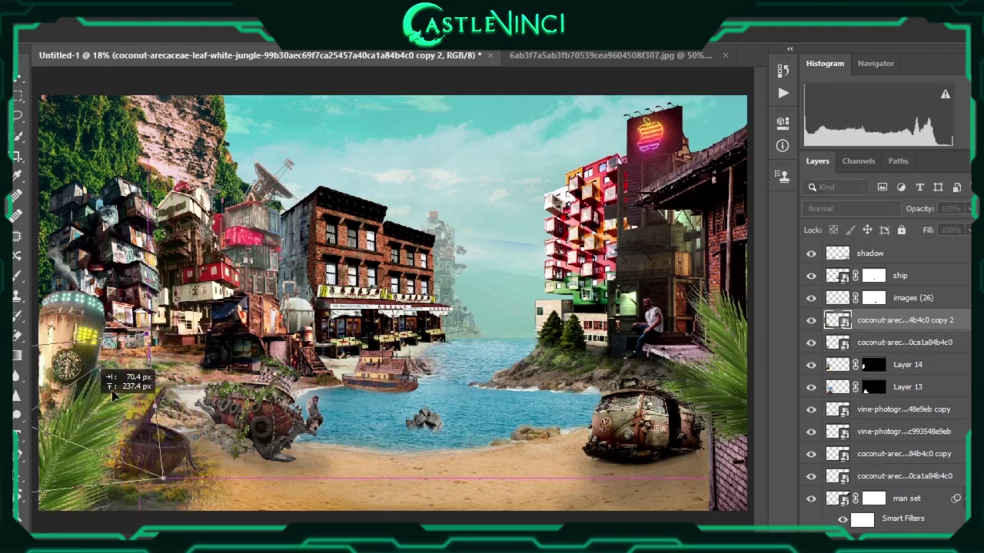
pyautogui.moveTo(69, 421); pyautogui.dragTo(139, 462)
pyautogui.moveTo(105, 410)
pyautogui.mouseDown()
pyautogui.moveTo(81, 395)
pyautogui.moveTo(96, 415)
pyautogui.mouseUp()
pyautogui.moveTo(152, 400); pyautogui.dragTo(292, 461)
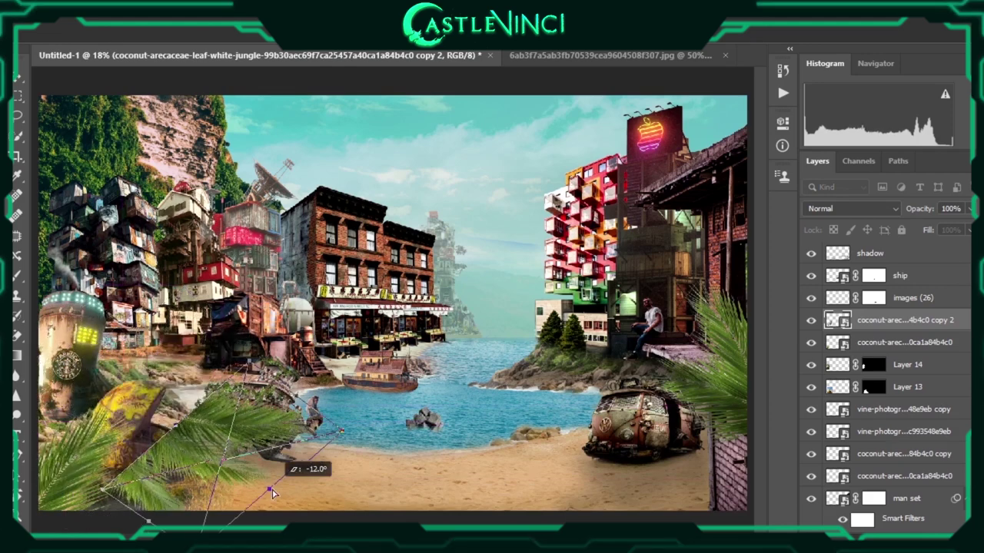
pyautogui.moveTo(108, 439)
pyautogui.mouseDown()
pyautogui.moveTo(54, 448)
pyautogui.moveTo(77, 440)
pyautogui.mouseUp()
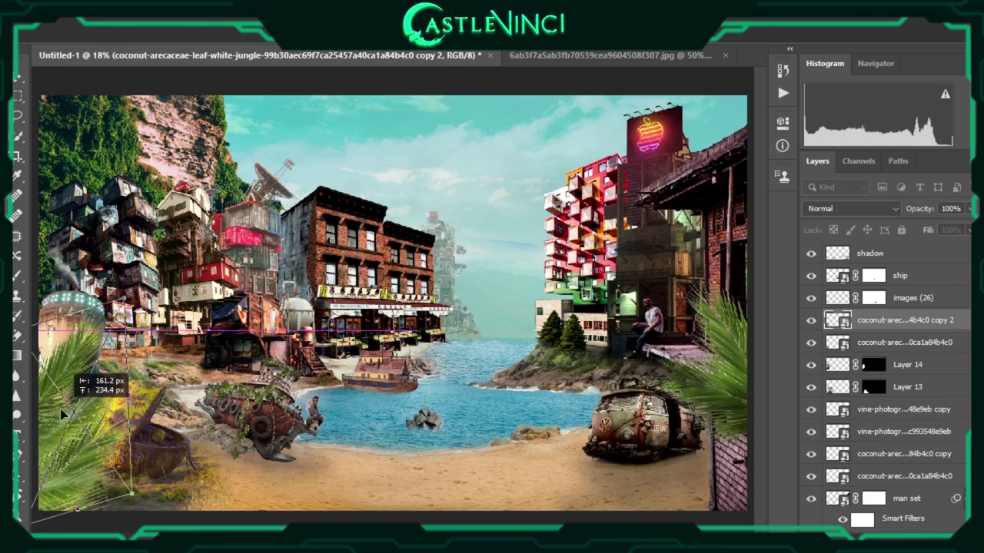
pyautogui.press('Return')
# Reselect the palm-leaf copy layer and nudge it slightly lower
pyautogui.click(907, 365)
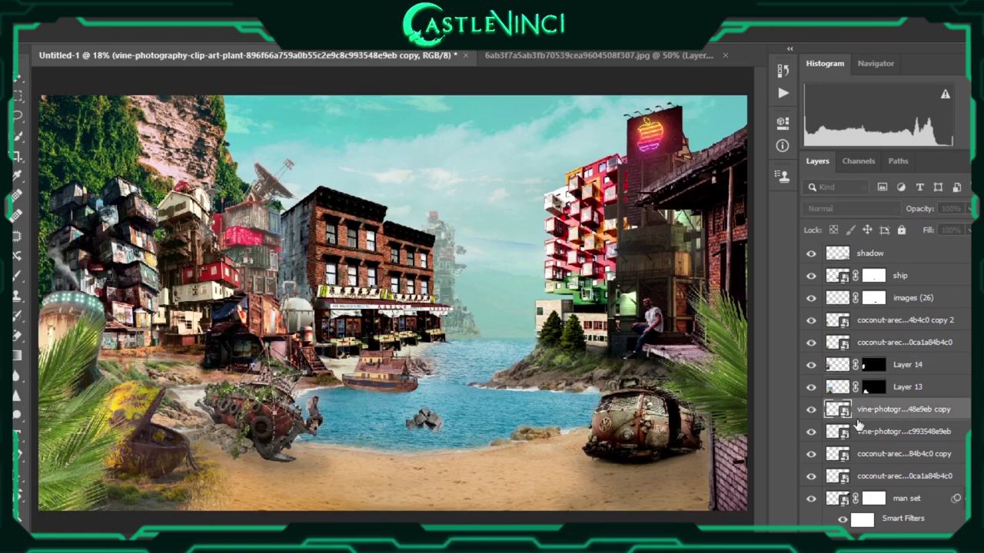
pyautogui.keyDown('ctrl'); pyautogui.click(69, 423); pyautogui.keyUp('ctrl')
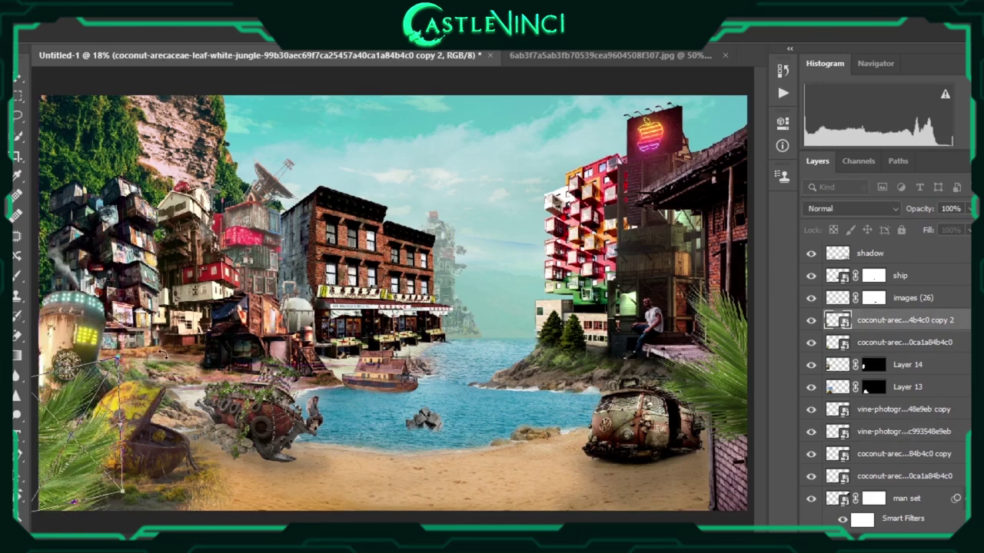
pyautogui.moveTo(74, 437); pyautogui.dragTo(77, 446)
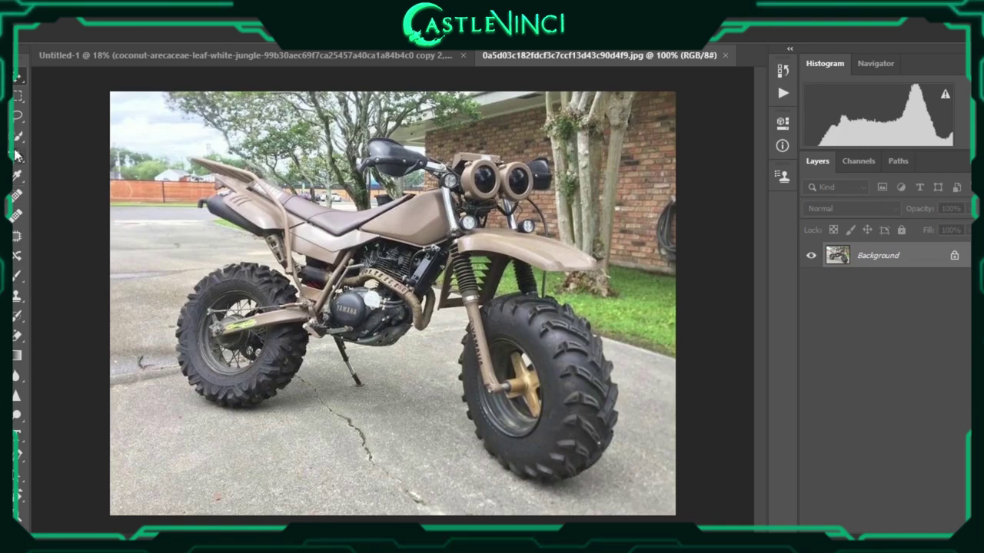
# Select the whole motorcycle, turn the selection into a mask, and set up a soft brush
pyautogui.press('w')
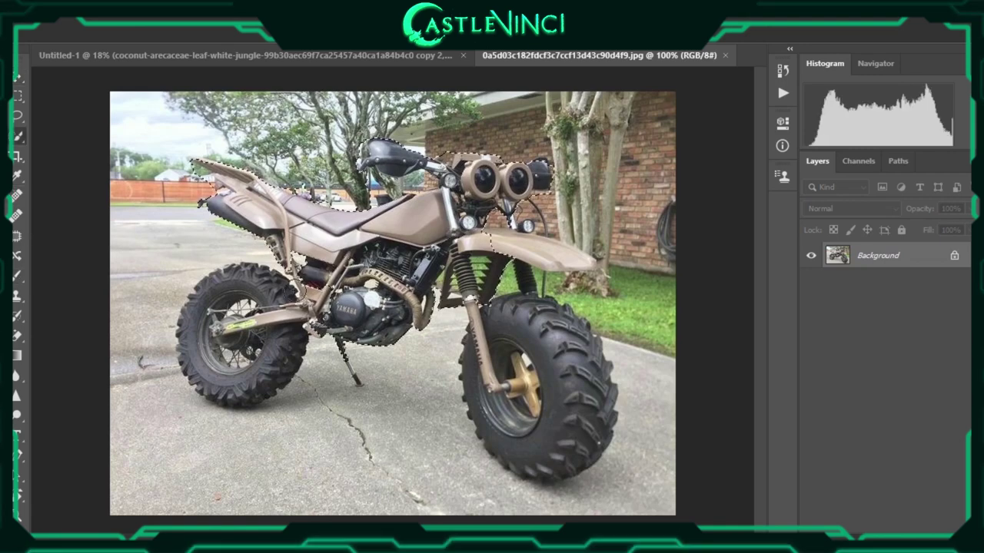
pyautogui.moveTo(430, 188); pyautogui.dragTo(551, 408)
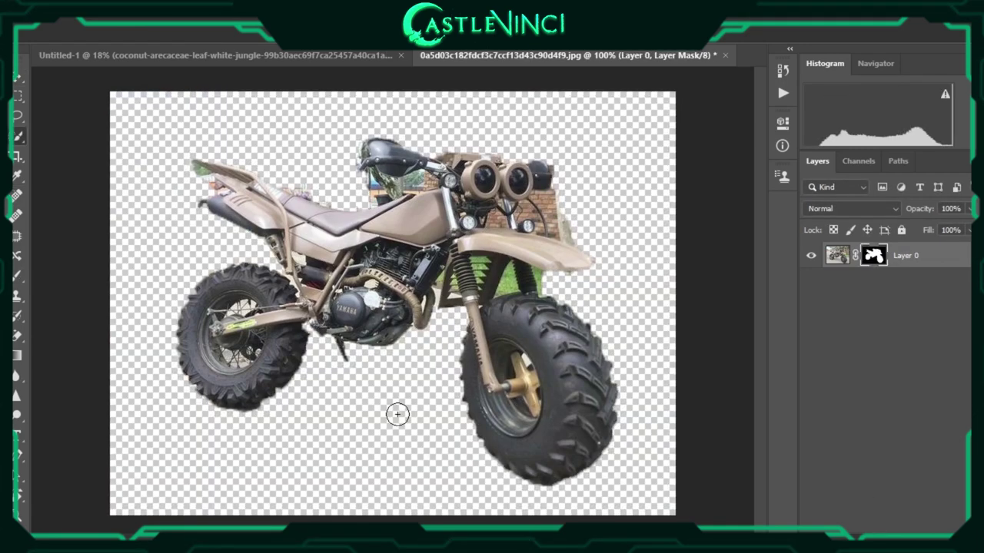
pyautogui.press('b')
pyautogui.scroll(3, 252, 412)
pyautogui.rightClick(253, 412)
pyautogui.press('Return')
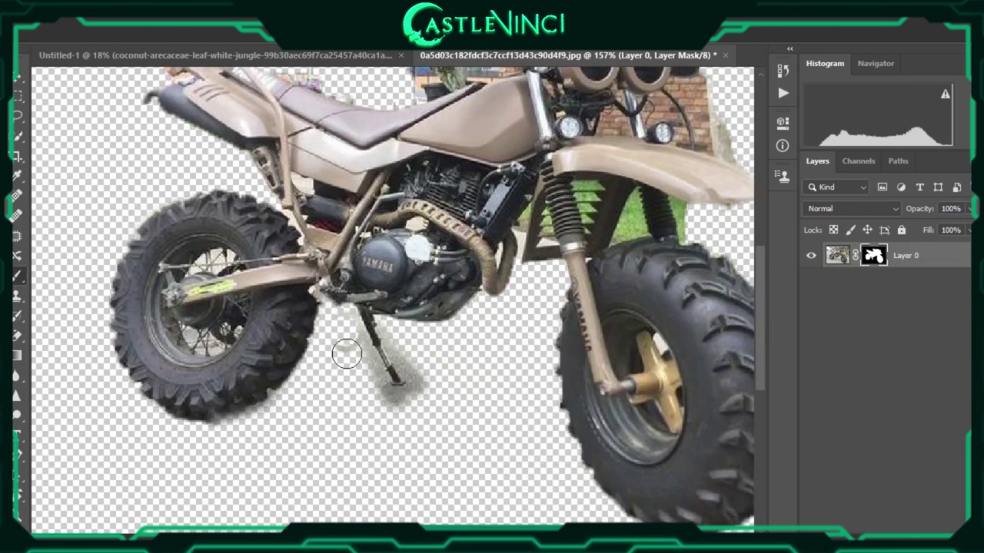
pyautogui.scroll(3, 424, 375)
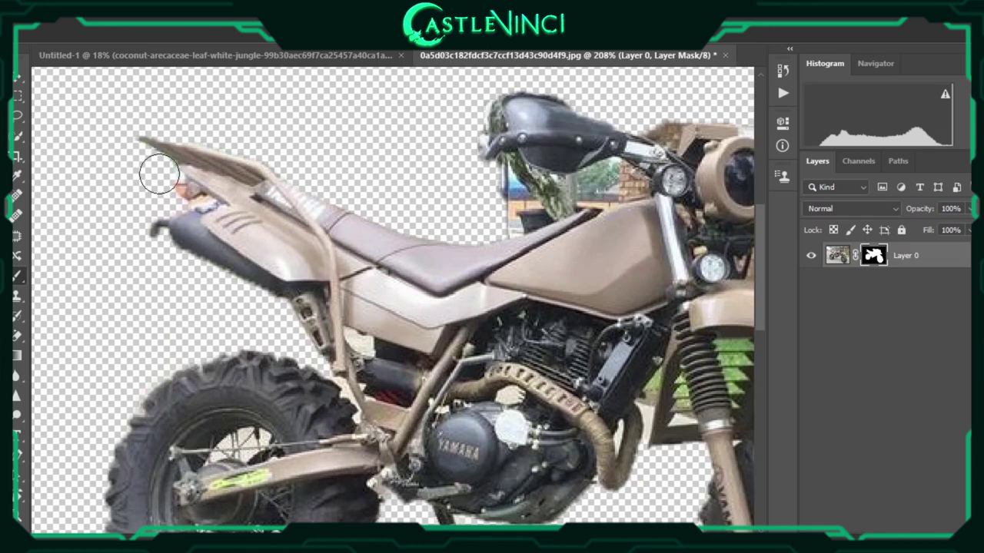
pyautogui.scroll(1, 159, 175)
pyautogui.rightClick(192, 201)
pyautogui.press('Return')
# Paint away leftover brick wall and green patch around the forks, then drop the bike into the beach scene
pyautogui.hscroll(5, 308, 204)
pyautogui.hscroll(2, 396, 209)
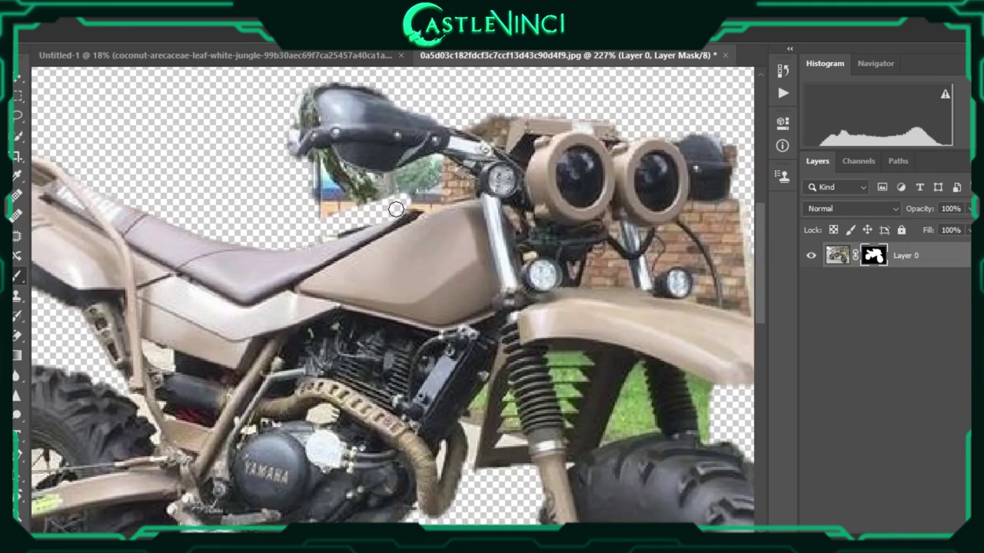
pyautogui.scroll(2, 336, 198)
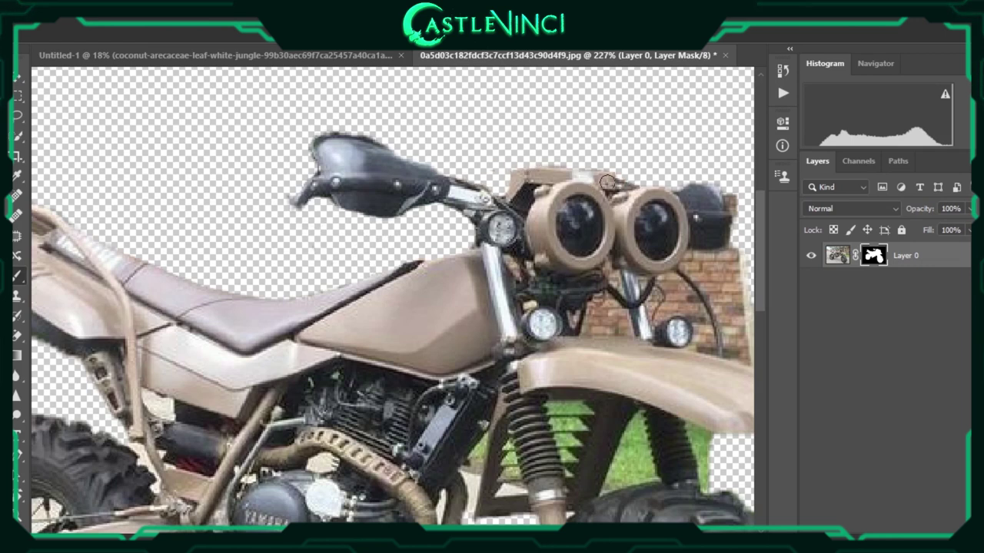
pyautogui.hscroll(5, 607, 183)
pyautogui.moveTo(545, 249); pyautogui.dragTo(529, 348)
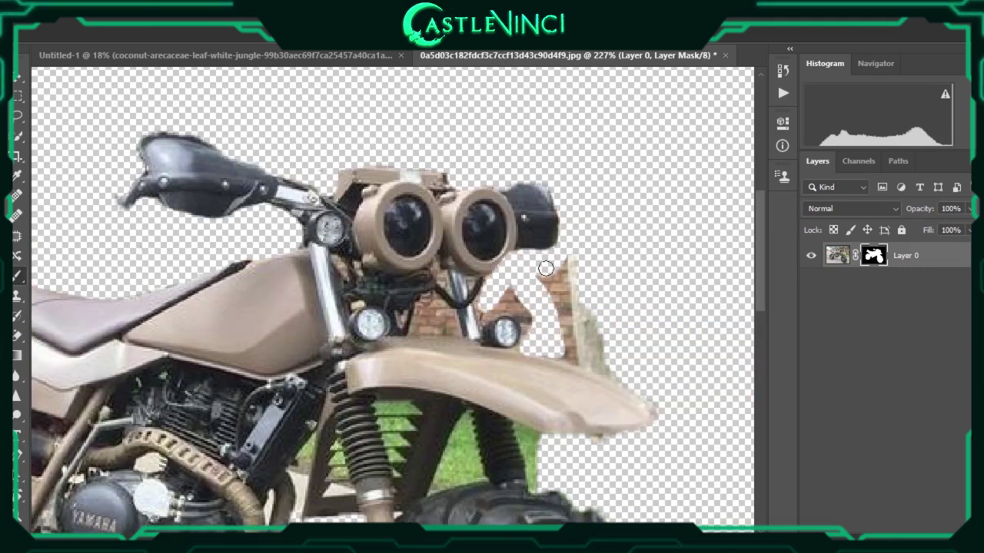
pyautogui.moveTo(419, 311); pyautogui.dragTo(450, 323)
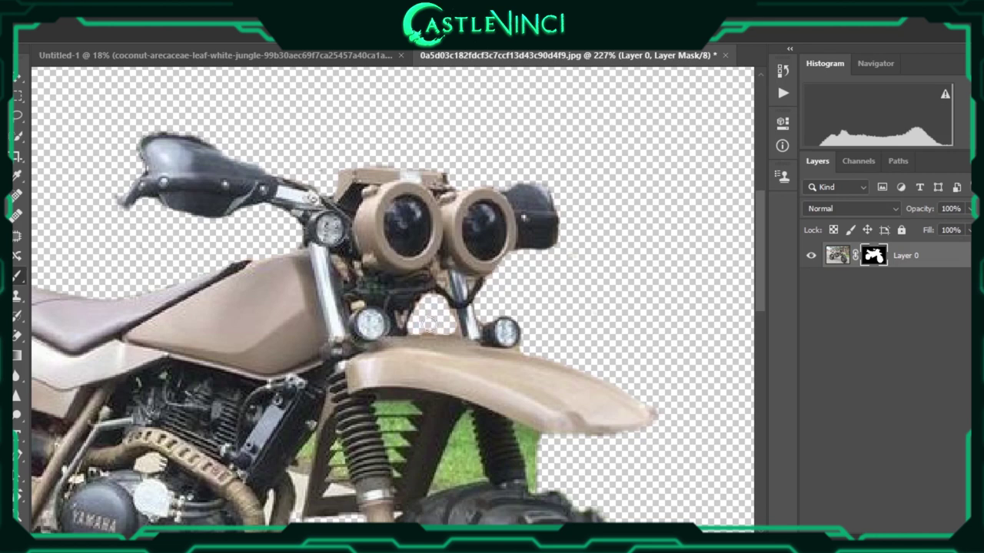
pyautogui.scroll(-5, 405, 291)
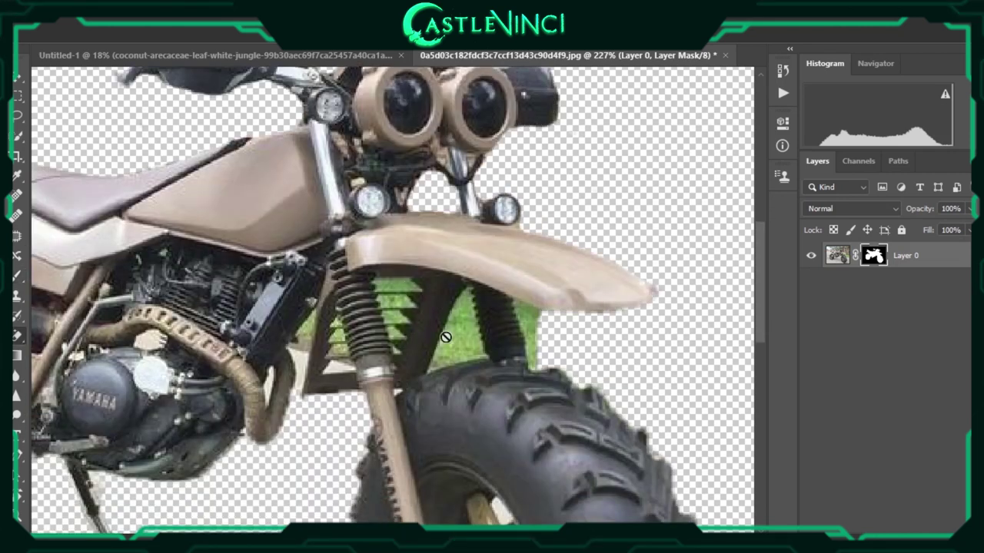
pyautogui.moveTo(407, 288); pyautogui.dragTo(309, 327)
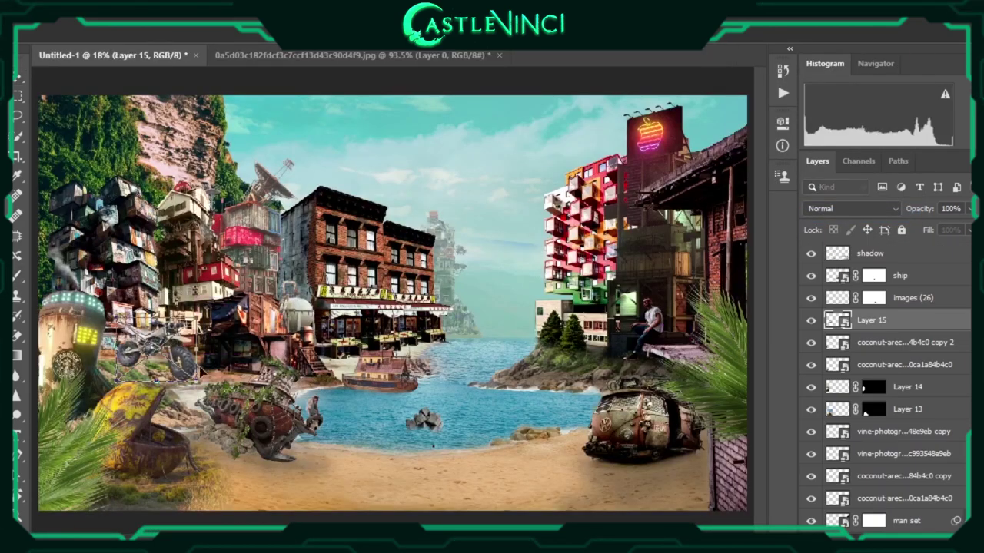
pyautogui.moveTo(153, 350); pyautogui.dragTo(152, 346)
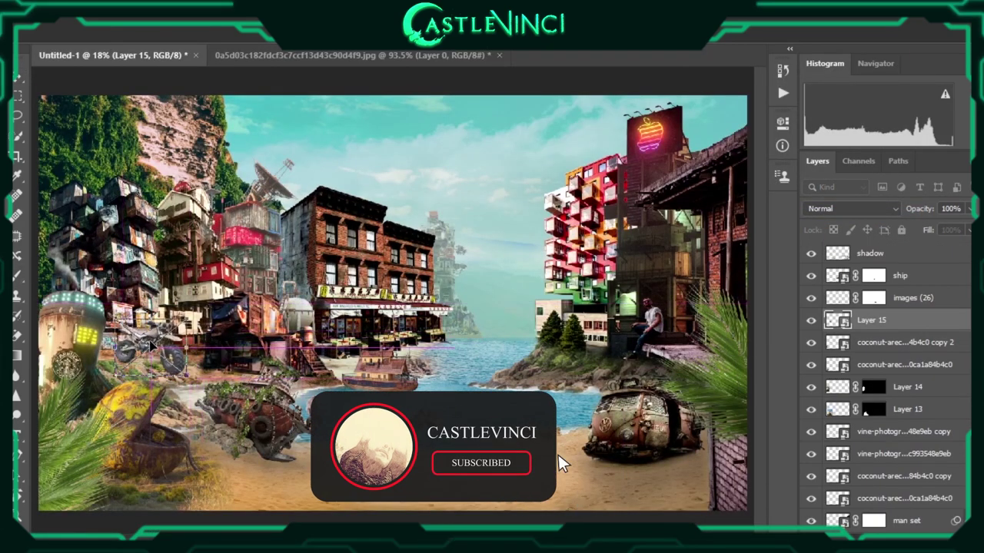
# Boost the motorbike's contrast with a Curves adjustment pulling in black and white points
pyautogui.hotkey('ctrl', 'm')
pyautogui.moveTo(154, 87); pyautogui.dragTo(402, 139)
pyautogui.moveTo(378, 418); pyautogui.dragTo(405, 418)
pyautogui.moveTo(573, 417); pyautogui.dragTo(549, 417)
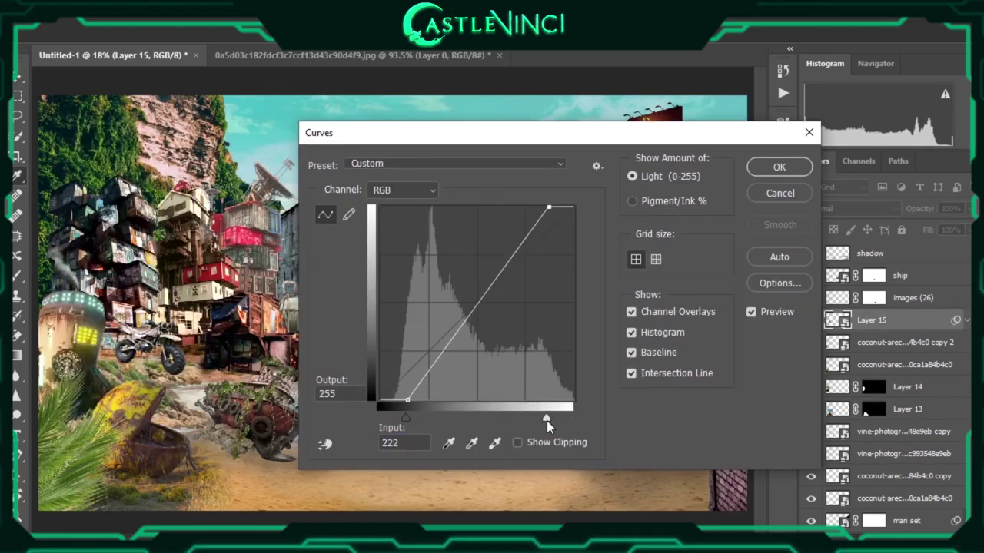
pyautogui.press('Return')
pyautogui.click(871, 252)
# Adjust the brush settings and add a layer mask to the shadow layer
pyautogui.press('b')
pyautogui.rightClick(244, 371)
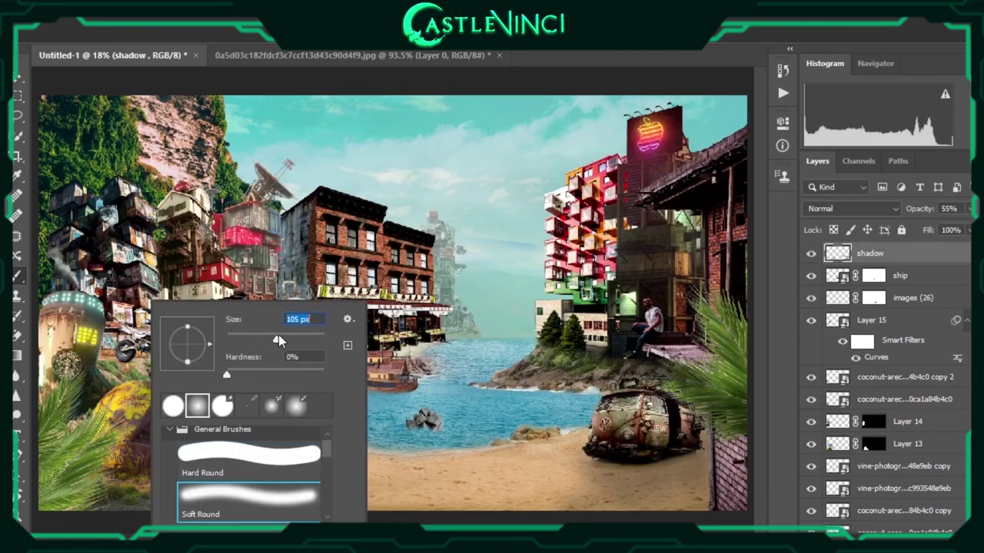
pyautogui.press('Return')
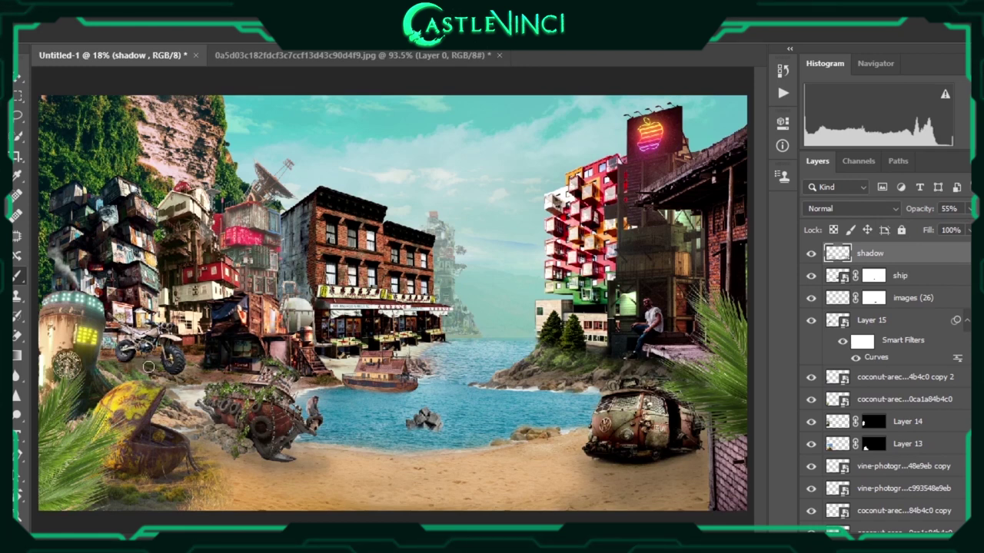
pyautogui.click(880, 542)
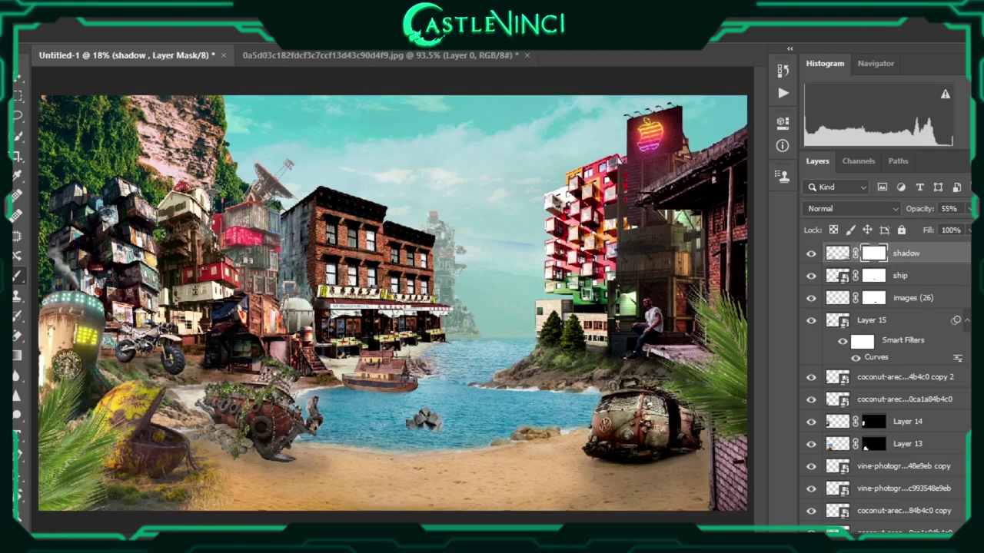
pyautogui.scroll(2, 107, 370)
pyautogui.scroll(2, 107, 371)
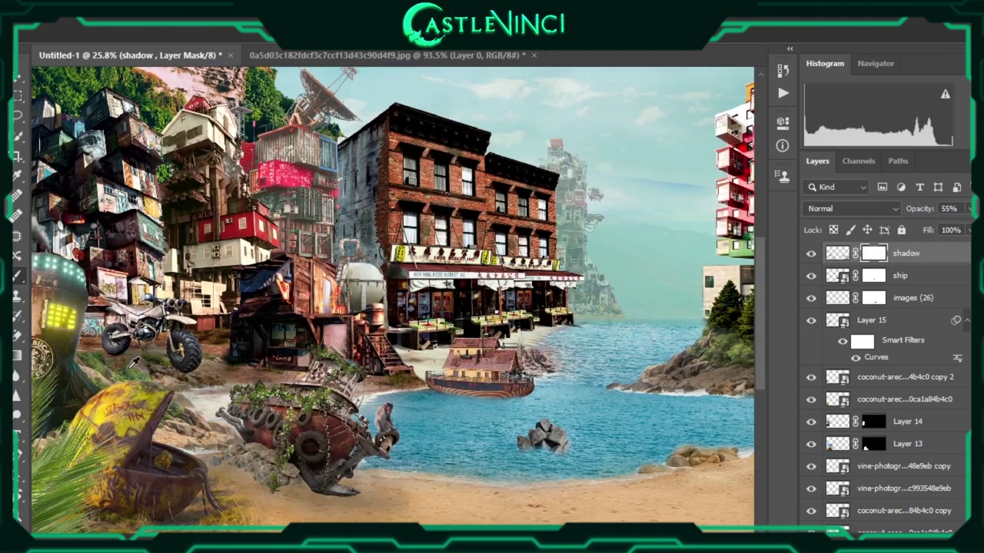
pyautogui.scroll(2, 108, 371)
pyautogui.scroll(2, 107, 371)
# Move the motorbike left and down and shrink it slightly beside the tower
pyautogui.click(872, 320)
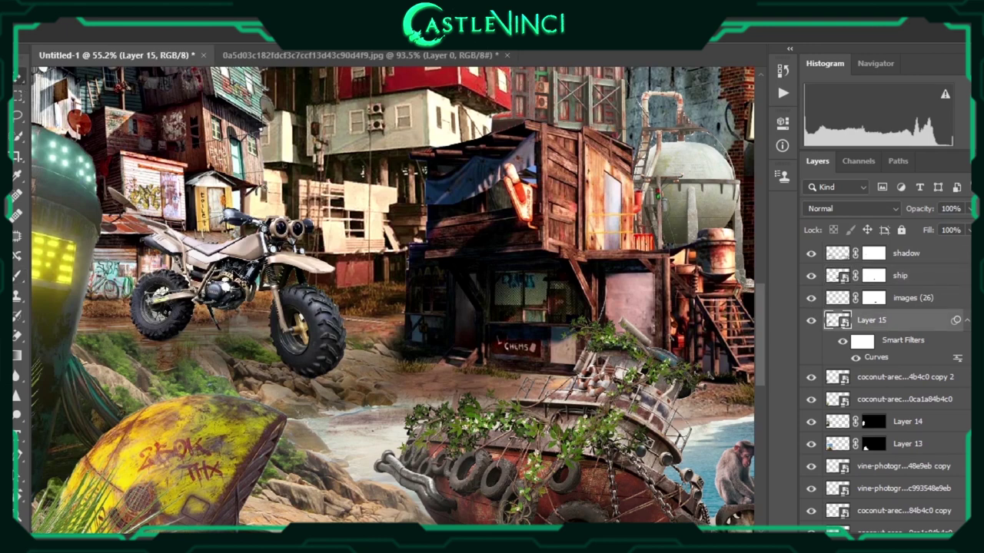
pyautogui.moveTo(283, 219); pyautogui.dragTo(247, 239)
pyautogui.moveTo(327, 369); pyautogui.dragTo(308, 357)
pyautogui.moveTo(240, 267); pyautogui.dragTo(249, 271)
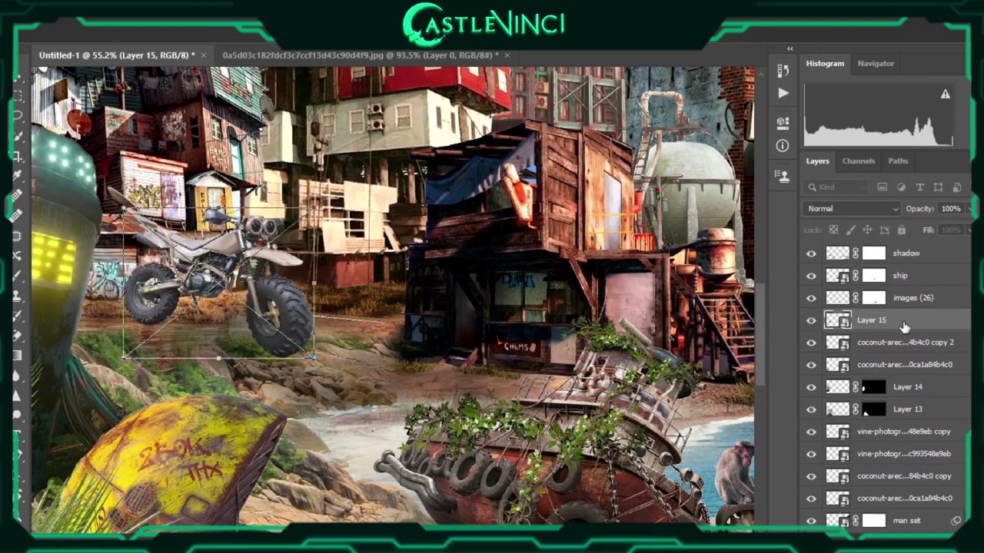
pyautogui.press('Return')
pyautogui.hotkey('ctrl', '0')
pyautogui.moveTo(161, 357); pyautogui.dragTo(161, 357)
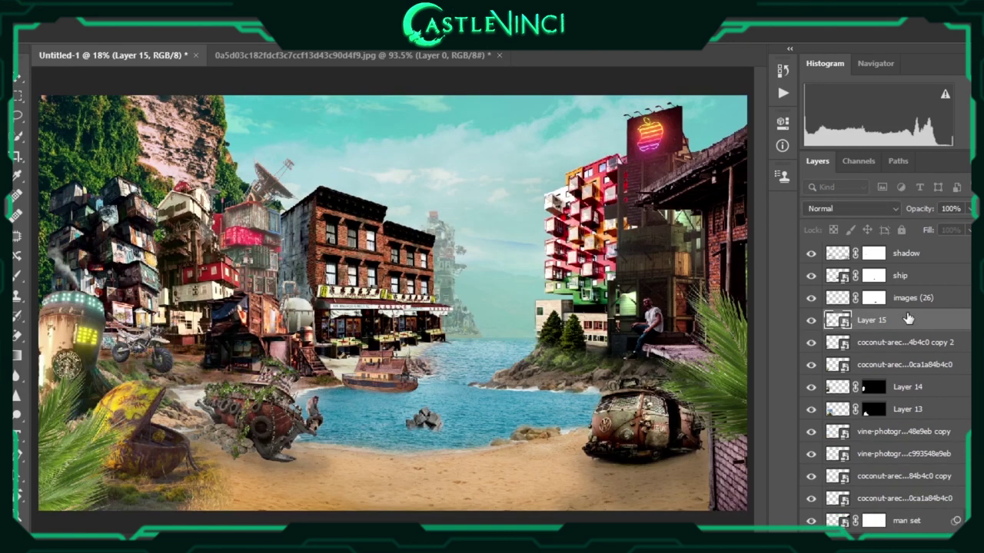
# Bring the images (26) ship image into the composite's sky
pyautogui.moveTo(908, 319); pyautogui.dragTo(908, 320)
pyautogui.click(937, 300)
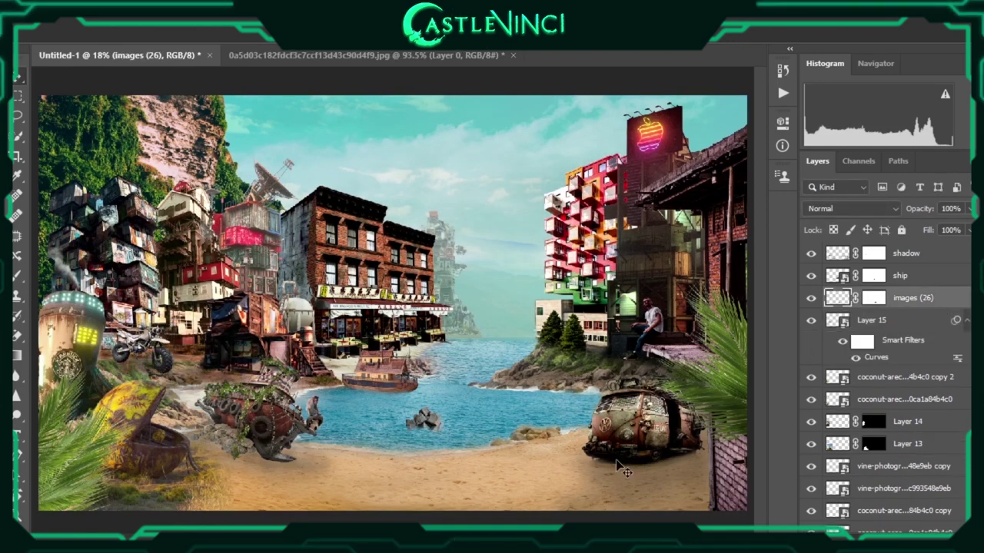
pyautogui.moveTo(474, 142)
pyautogui.mouseDown()
pyautogui.moveTo(501, 202)
pyautogui.moveTo(511, 202)
pyautogui.mouseUp()
# Scale down the ship, place the hot-air balloon on it, and move the balloon layer beneath Layer 16
pyautogui.moveTo(555, 144); pyautogui.dragTo(543, 157)
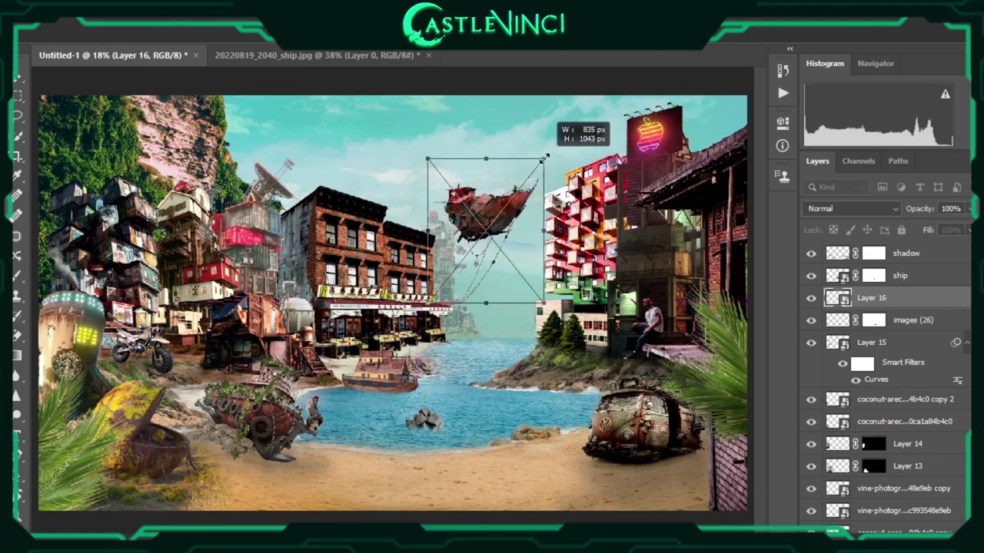
pyautogui.moveTo(508, 229); pyautogui.dragTo(505, 229)
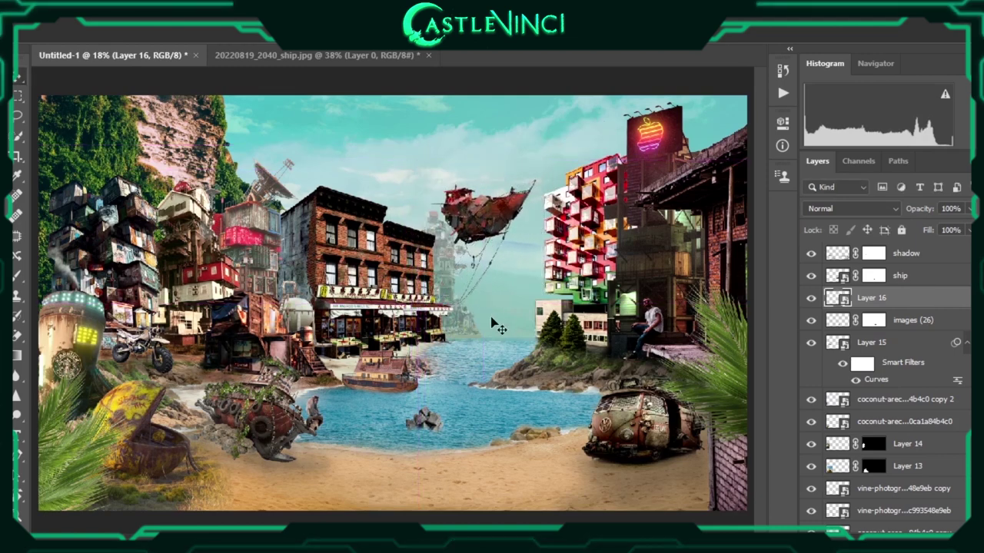
pyautogui.moveTo(505, 88); pyautogui.dragTo(351, 351)
pyautogui.moveTo(315, 431)
pyautogui.mouseDown()
pyautogui.moveTo(495, 165)
pyautogui.moveTo(492, 141)
pyautogui.moveTo(497, 154)
pyautogui.mouseUp()
pyautogui.click(910, 321)
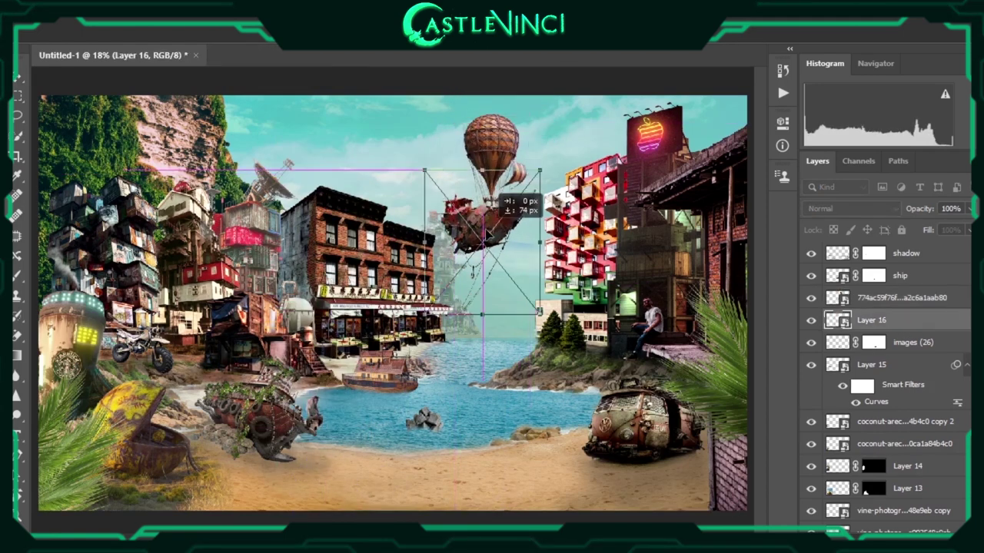
pyautogui.moveTo(491, 226); pyautogui.dragTo(486, 231)
pyautogui.moveTo(899, 297); pyautogui.dragTo(899, 330)
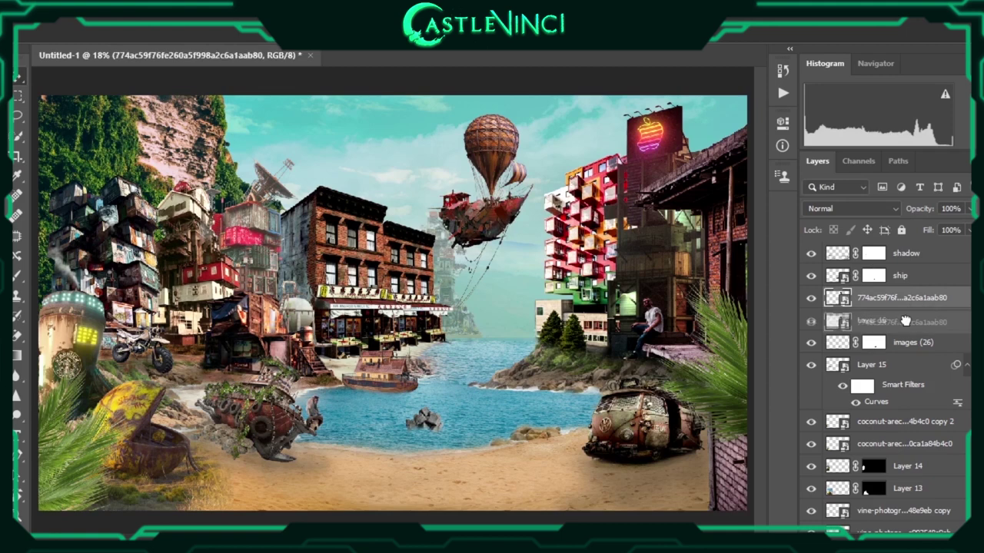
# Place the flying ship in the upper sky and make the balloon ship smaller and higher
pyautogui.moveTo(516, 252)
pyautogui.mouseDown()
pyautogui.moveTo(494, 143)
pyautogui.moveTo(382, 158)
pyautogui.mouseUp()
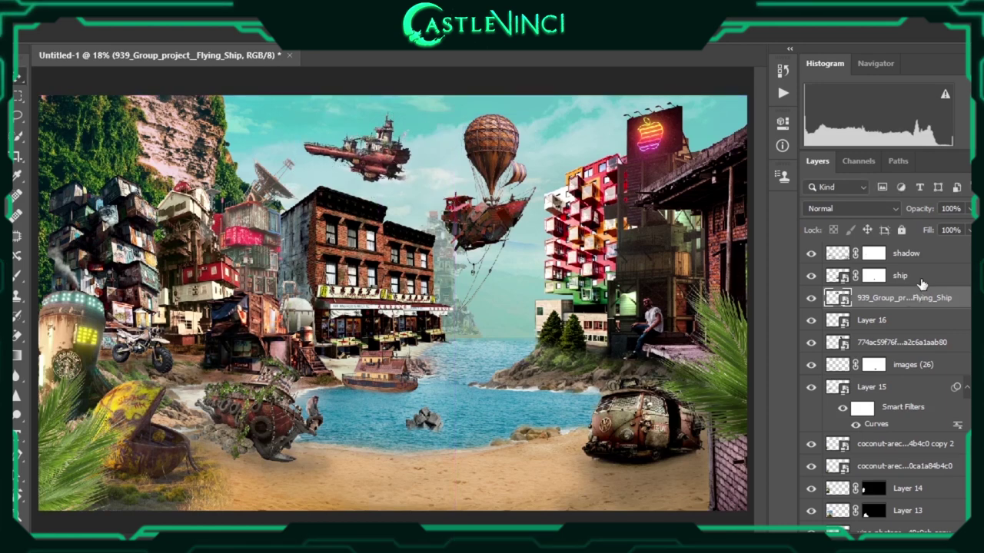
pyautogui.press('Return')
pyautogui.hotkey('ctrl', 't')
pyautogui.moveTo(546, 109); pyautogui.dragTo(537, 151)
pyautogui.moveTo(492, 242); pyautogui.dragTo(495, 229)
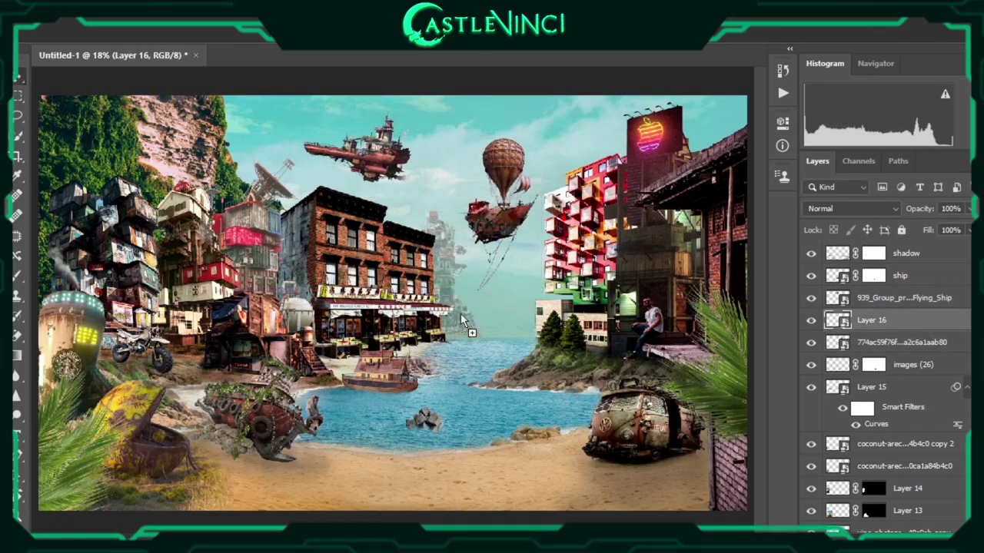
# Shrink the newly placed blimp and position it in the top-left sky
pyautogui.moveTo(722, 100); pyautogui.dragTo(330, 430)
pyautogui.moveTo(261, 469); pyautogui.dragTo(261, 115)
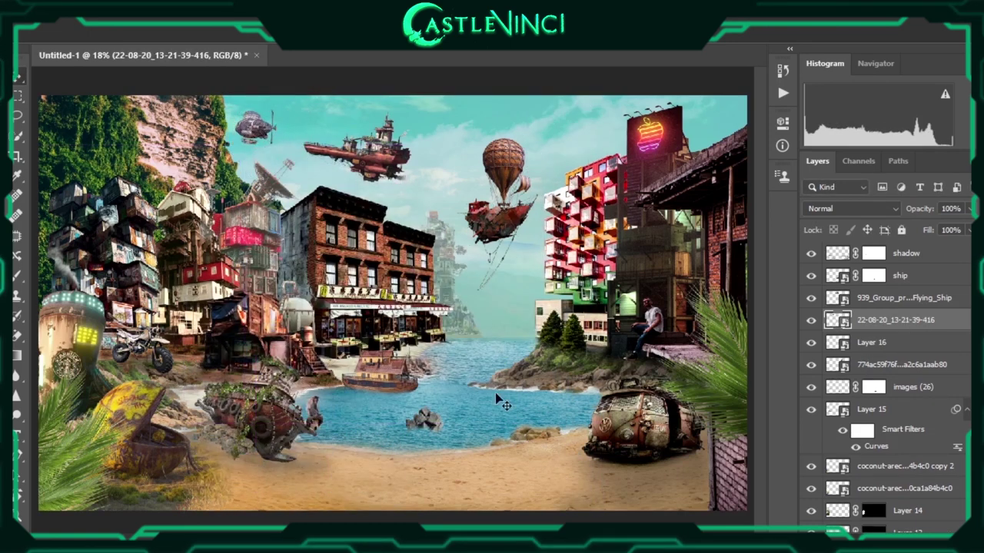
pyautogui.hotkey('ctrl', 'v')
# Resize the duplicated brick building beside the original, dismissing the smart filter warning
pyautogui.moveTo(453, 177); pyautogui.dragTo(384, 223)
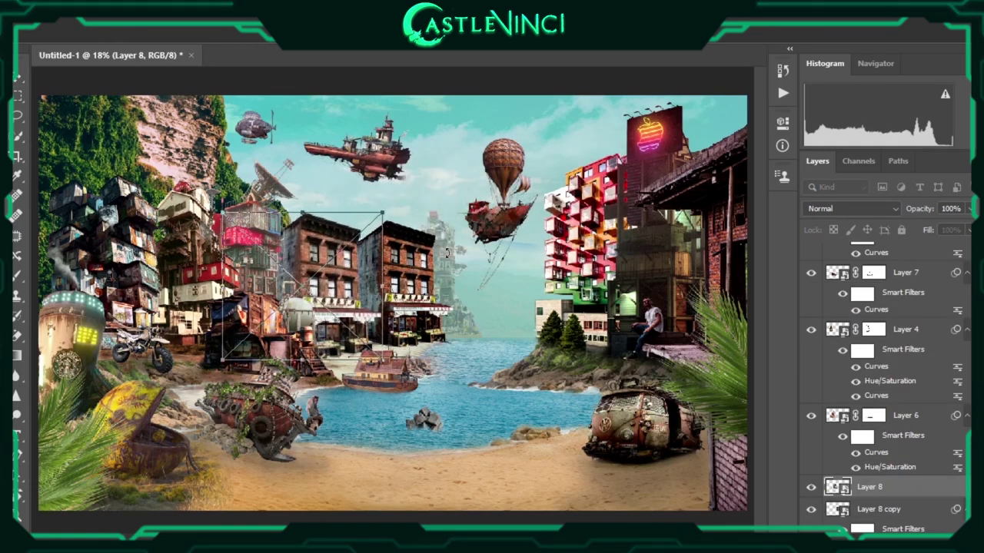
pyautogui.press('Return')
pyautogui.hotkey('ctrl', 't')
pyautogui.click(499, 234)
# Scale down the distant tower and set its opacity to 40%
pyautogui.moveTo(428, 250)
pyautogui.mouseDown()
pyautogui.moveTo(449, 244)
pyautogui.moveTo(458, 229)
pyautogui.moveTo(447, 242)
pyautogui.mouseUp()
pyautogui.press('Return')
pyautogui.hotkey('ctrl', 'v')
pyautogui.hotkey('ctrl', 't')
pyautogui.press('4')
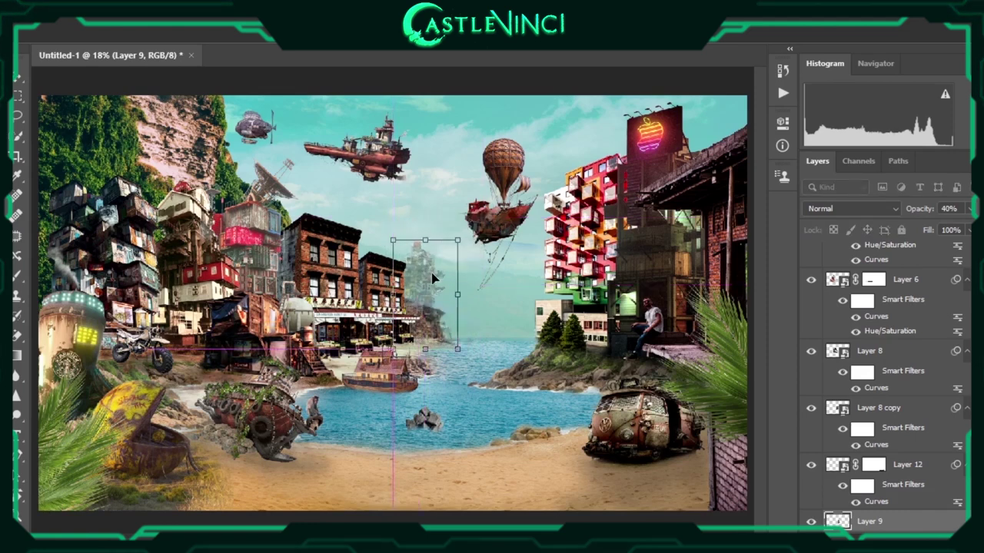
pyautogui.press('Return')
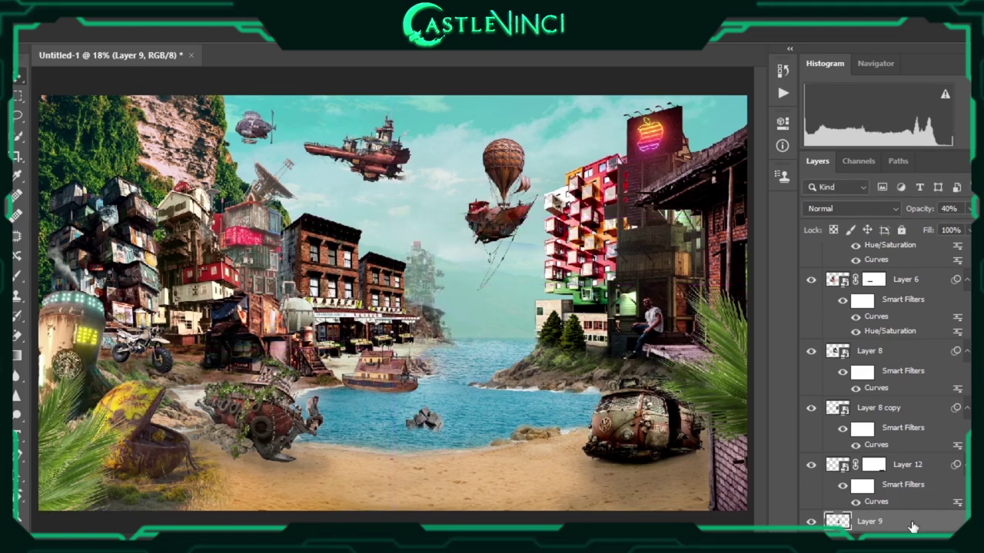
# Shrink the pink building and shift the right-hand building slightly
pyautogui.keyDown('ctrl'); pyautogui.click(584, 230); pyautogui.keyUp('ctrl')
pyautogui.hotkey('ctrl', 't')
pyautogui.moveTo(538, 154); pyautogui.dragTo(561, 191)
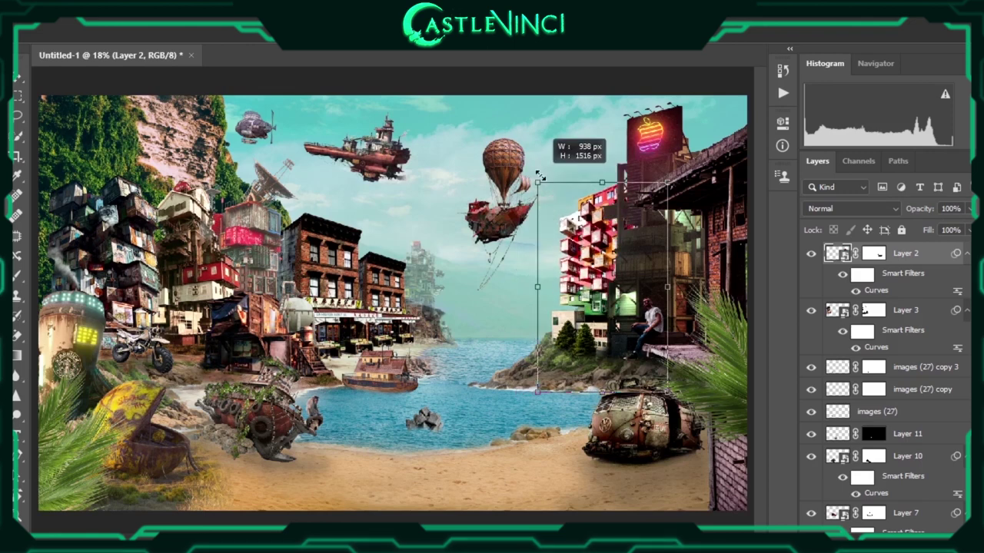
pyautogui.press('Return')
pyautogui.hotkey('ctrl', 'v')
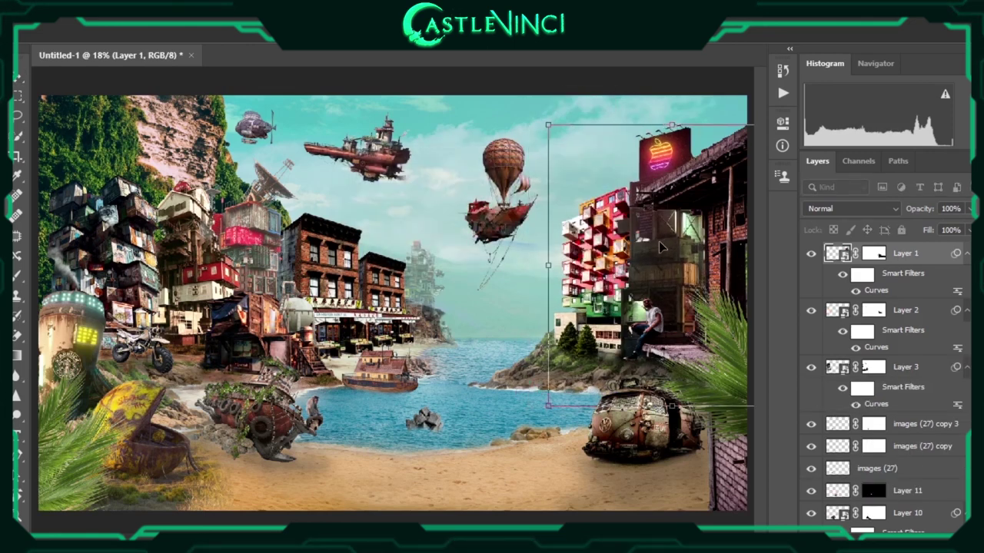
pyautogui.moveTo(642, 240); pyautogui.dragTo(650, 245)
pyautogui.press('Return')
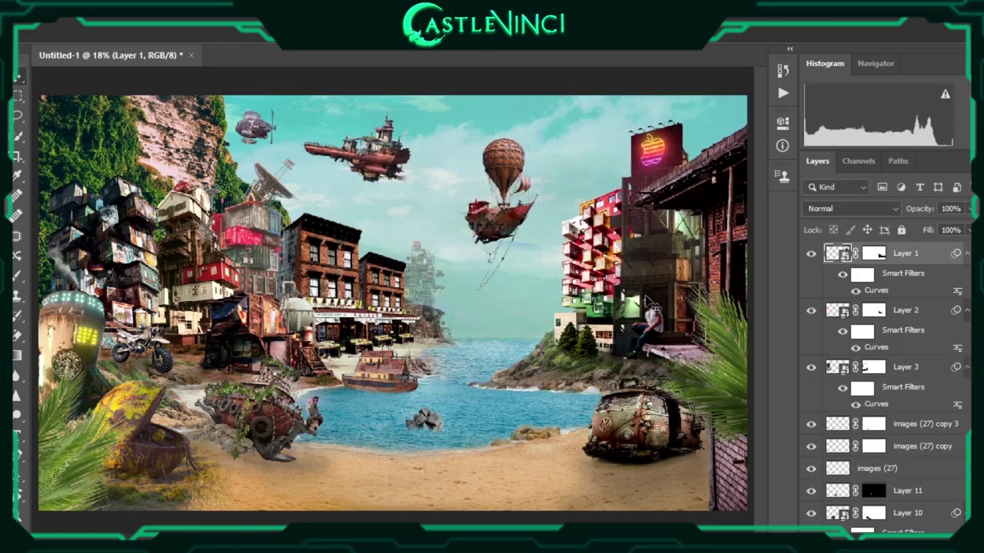
# Paste the container building image and shrink it into the sky near the top-left cliff
pyautogui.hotkey('ctrl', 'v')
pyautogui.moveTo(427, 336); pyautogui.dragTo(428, 351)
pyautogui.moveTo(596, 93); pyautogui.dragTo(350, 386)
# Scale and place the container island, flying ship and floating city in the sky
pyautogui.moveTo(325, 477); pyautogui.dragTo(458, 182)
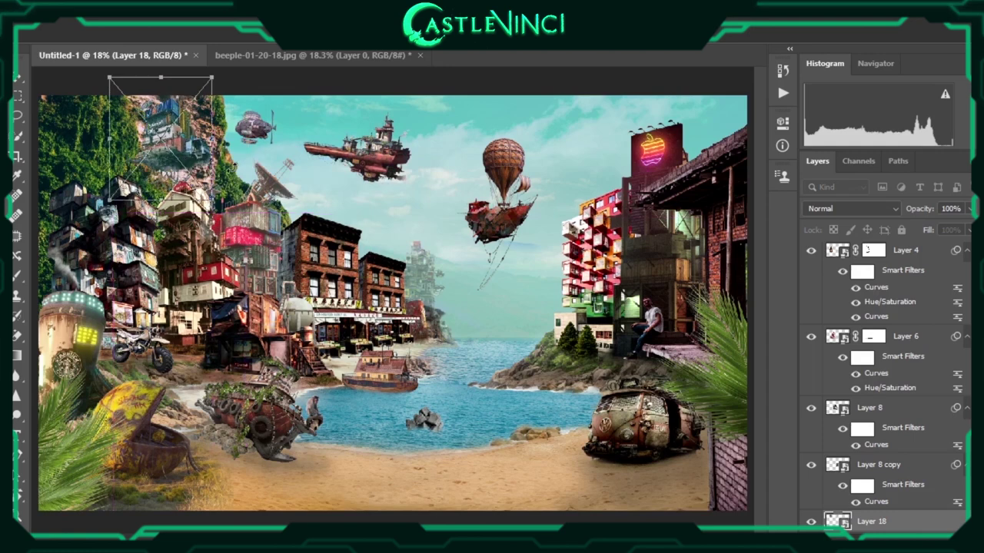
pyautogui.moveTo(459, 180); pyautogui.dragTo(401, 218)
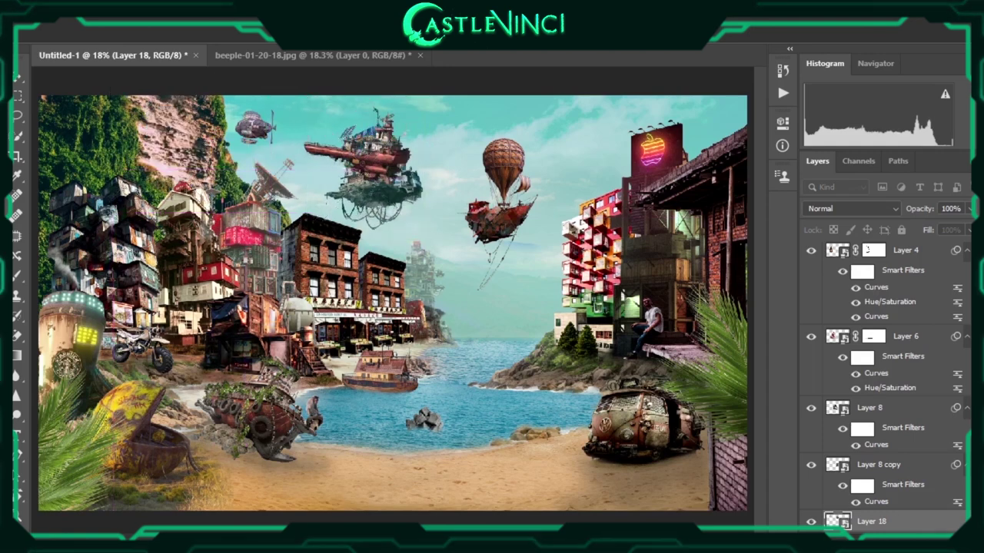
pyautogui.moveTo(442, 153); pyautogui.dragTo(568, 163)
pyautogui.moveTo(580, 208)
pyautogui.mouseDown()
pyautogui.moveTo(523, 145)
pyautogui.moveTo(448, 123)
pyautogui.mouseUp()
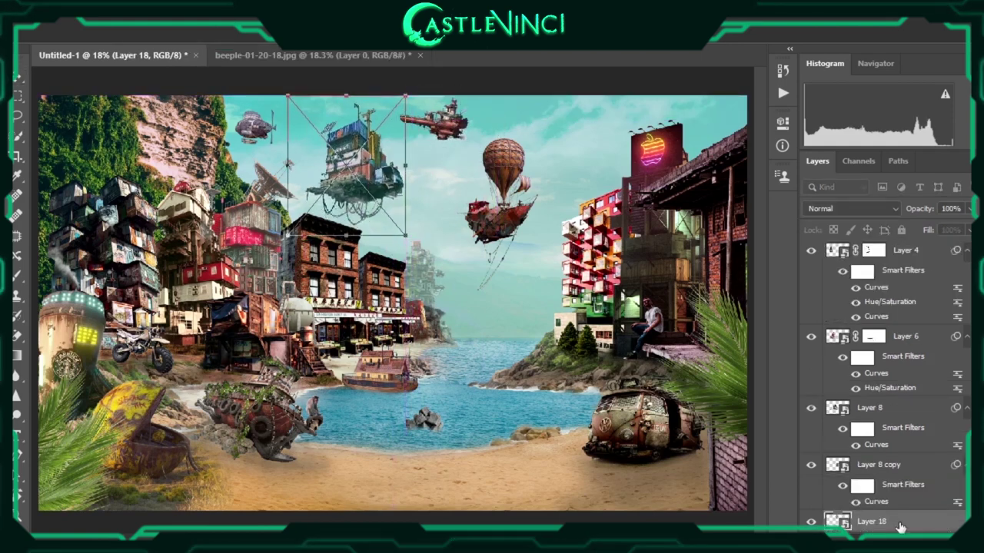
pyautogui.moveTo(432, 284); pyautogui.dragTo(584, 146)
pyautogui.press('Return')
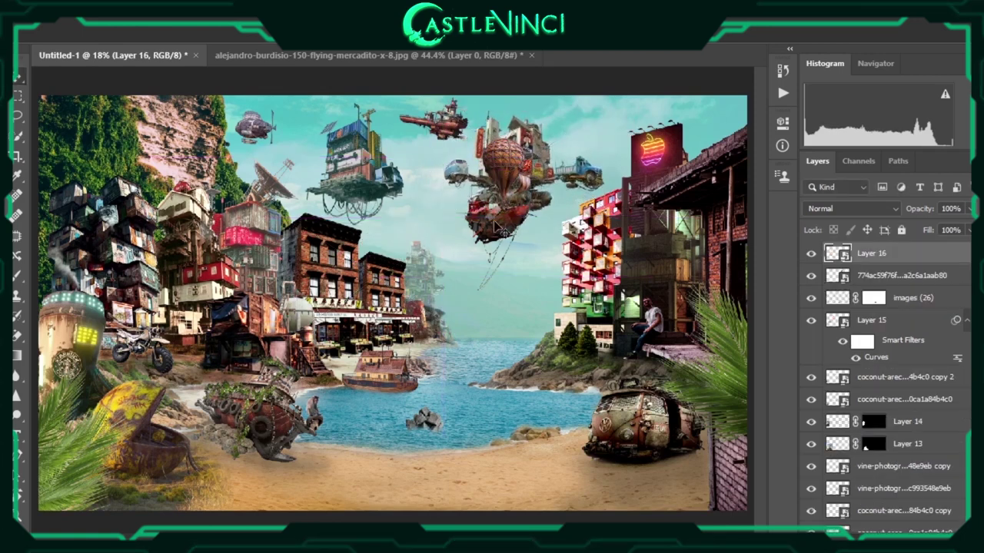
# Reposition the balloon with its airship and the small blimp lower in the sky
pyautogui.keyDown('shift'); pyautogui.click(899, 321); pyautogui.keyUp('shift')
pyautogui.moveTo(491, 220); pyautogui.dragTo(487, 301)
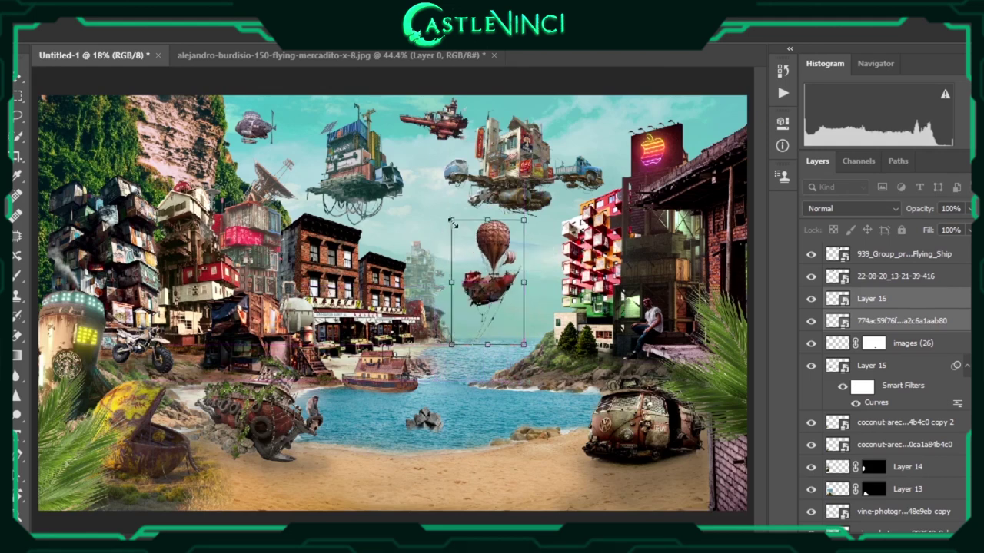
pyautogui.click(500, 165)
pyautogui.hotkey('ctrl', 't')
pyautogui.press('Return')
pyautogui.moveTo(485, 298); pyautogui.dragTo(486, 301)
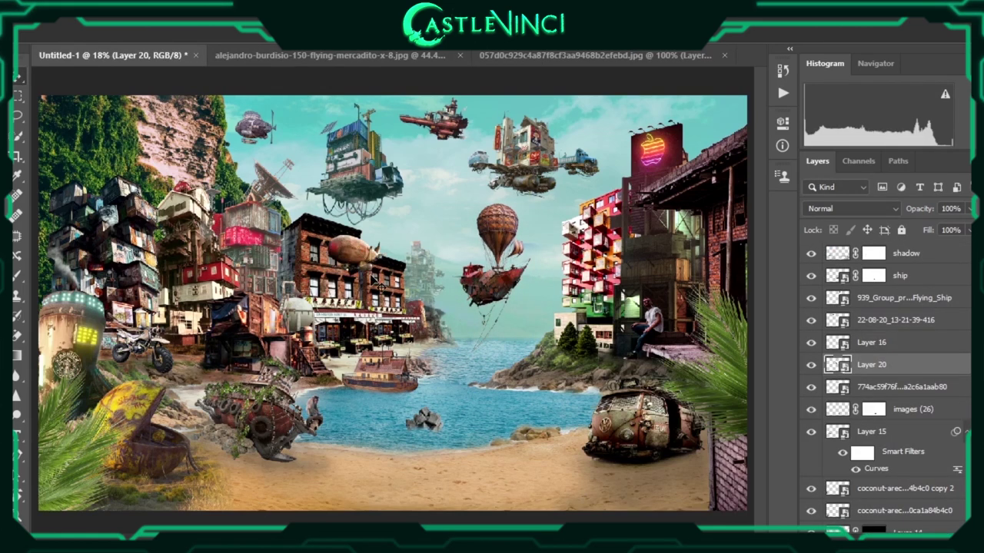
pyautogui.moveTo(459, 244); pyautogui.dragTo(480, 246)
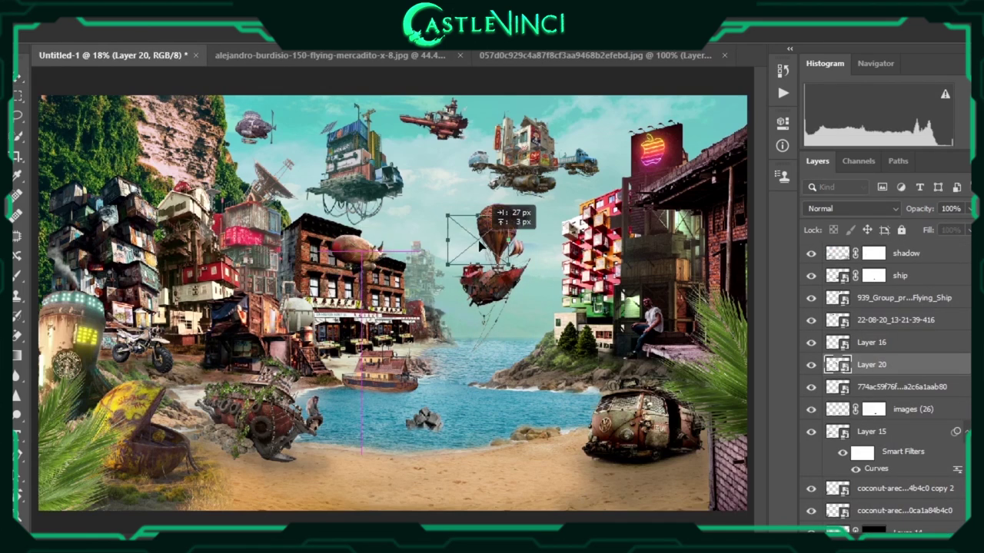
pyautogui.moveTo(441, 214)
pyautogui.mouseDown()
pyautogui.moveTo(423, 340)
pyautogui.moveTo(640, 123)
pyautogui.moveTo(454, 209)
pyautogui.mouseUp()
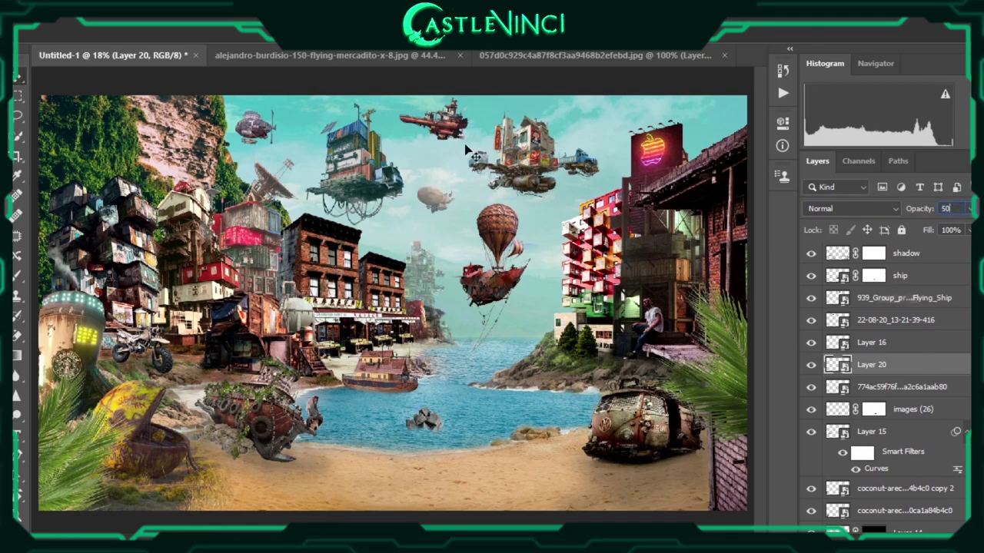
# Adjust the Flying_Ship layer's opacity
pyautogui.hotkey('alt', ']')
pyautogui.hotkey('alt', ']')
pyautogui.hotkey('alt', ']')
pyautogui.press('Return')
pyautogui.hotkey('alt', '[')
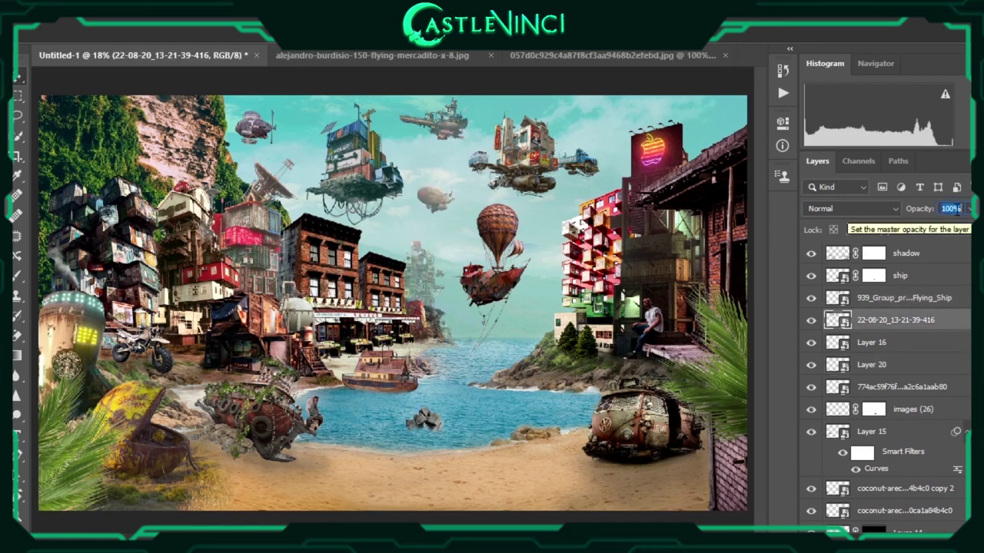
pyautogui.hotkey('alt', ']')
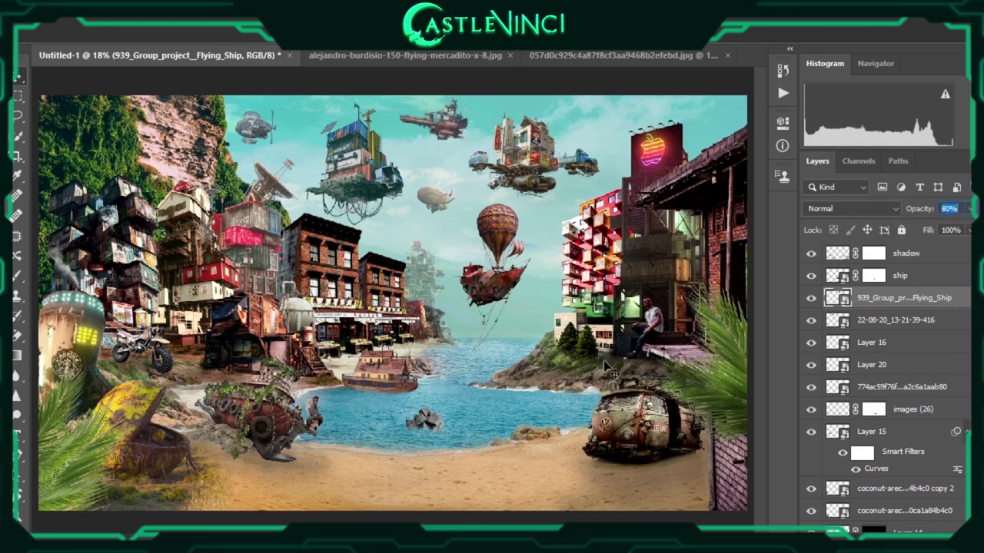
# Add a new small airship in the top-right sky
pyautogui.moveTo(439, 389)
pyautogui.mouseDown()
pyautogui.moveTo(403, 254)
pyautogui.moveTo(361, 499)
pyautogui.moveTo(641, 177)
pyautogui.mouseUp()
pyautogui.moveTo(714, 264); pyautogui.dragTo(653, 192)
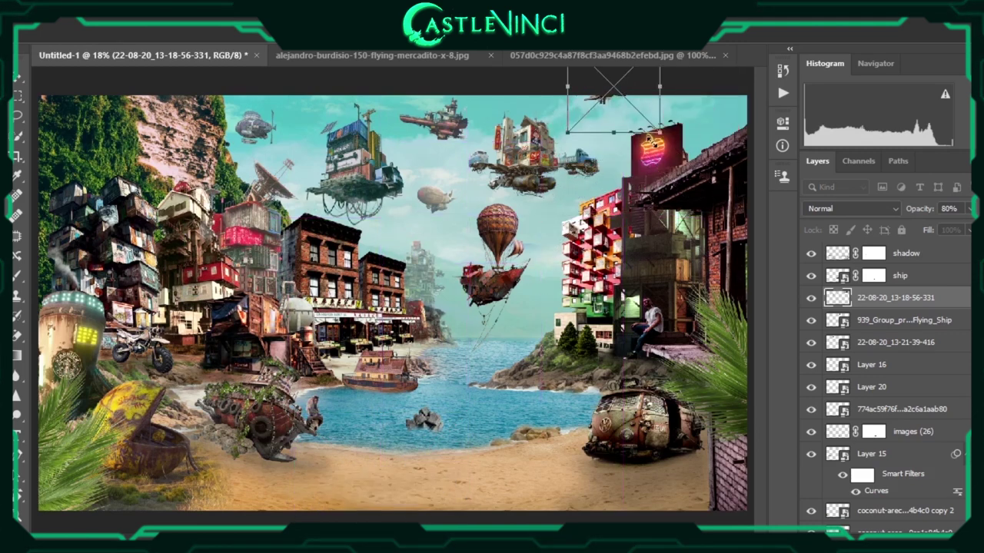
pyautogui.moveTo(676, 131); pyautogui.dragTo(603, 168)
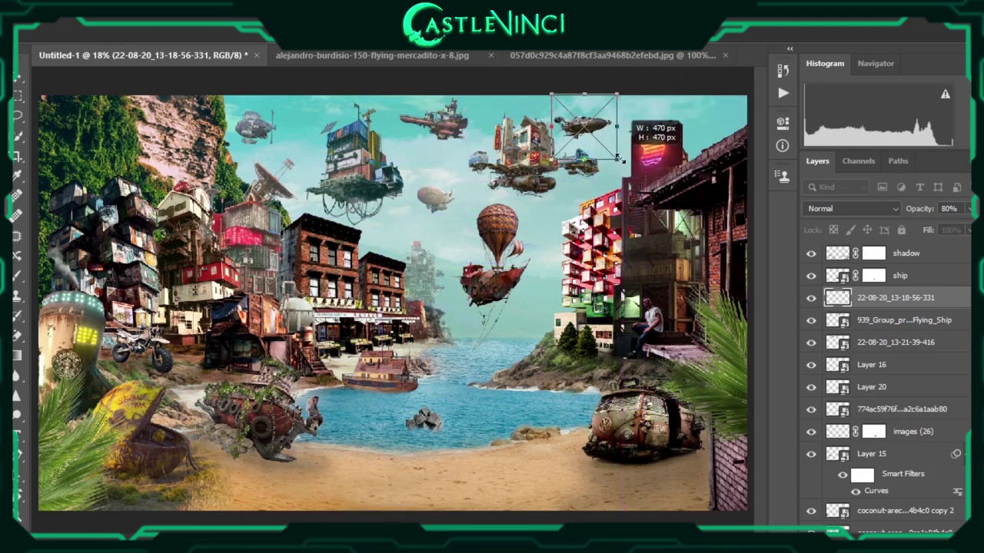
pyautogui.press('Return')
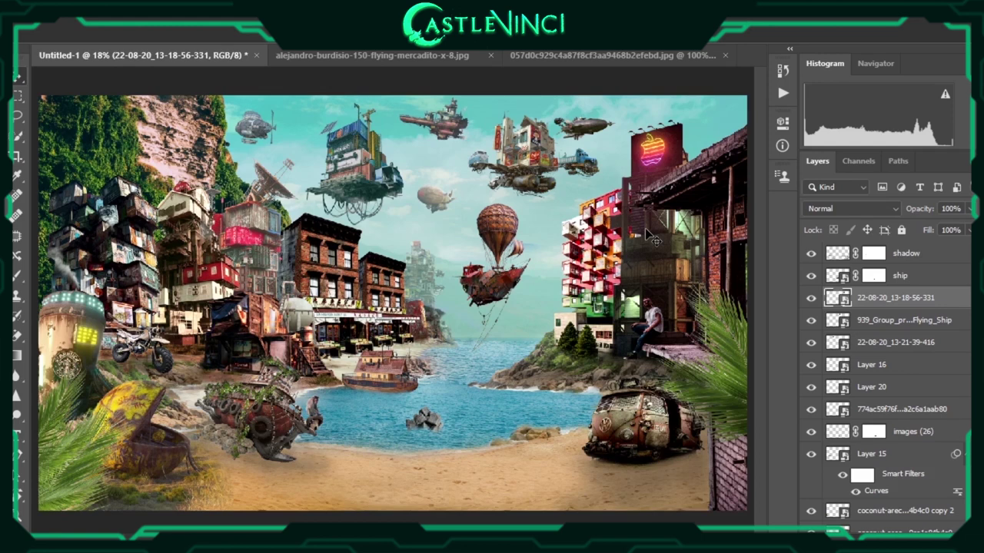
# Scale and position the newly pasted sailing ship near the balloon
pyautogui.moveTo(607, 100); pyautogui.dragTo(292, 448)
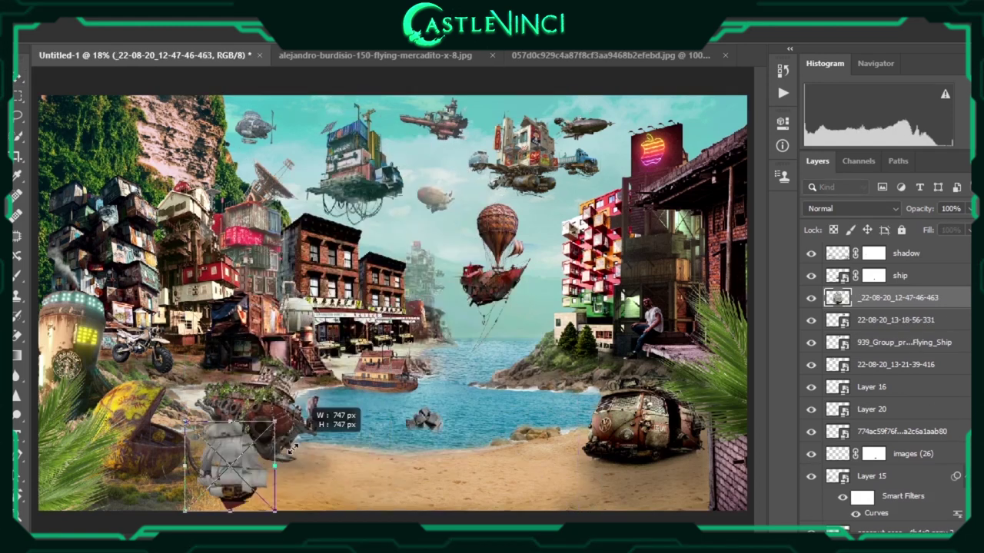
pyautogui.moveTo(235, 489); pyautogui.dragTo(481, 360)
pyautogui.moveTo(494, 323); pyautogui.dragTo(514, 308)
pyautogui.moveTo(477, 350); pyautogui.dragTo(489, 357)
pyautogui.moveTo(444, 310); pyautogui.dragTo(425, 278)
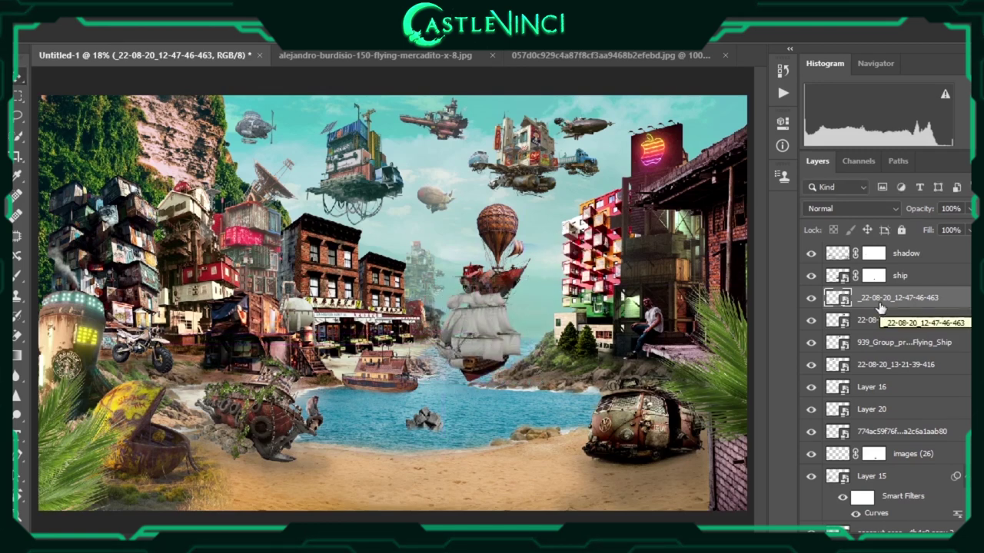
pyautogui.press('Return')
# Set the sailing ship beside the right island at 50% opacity and move its layer to the top
pyautogui.moveTo(476, 335)
pyautogui.mouseDown()
pyautogui.moveTo(527, 316)
pyautogui.moveTo(539, 324)
pyautogui.mouseUp()
pyautogui.write('5')
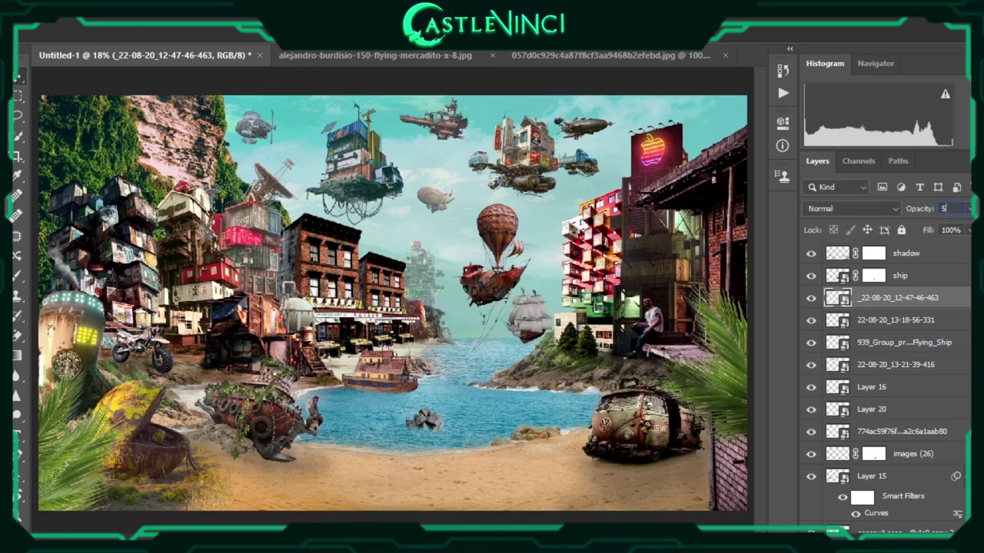
pyautogui.write('0')
pyautogui.press('Return')
pyautogui.scroll(-3, 922, 307)
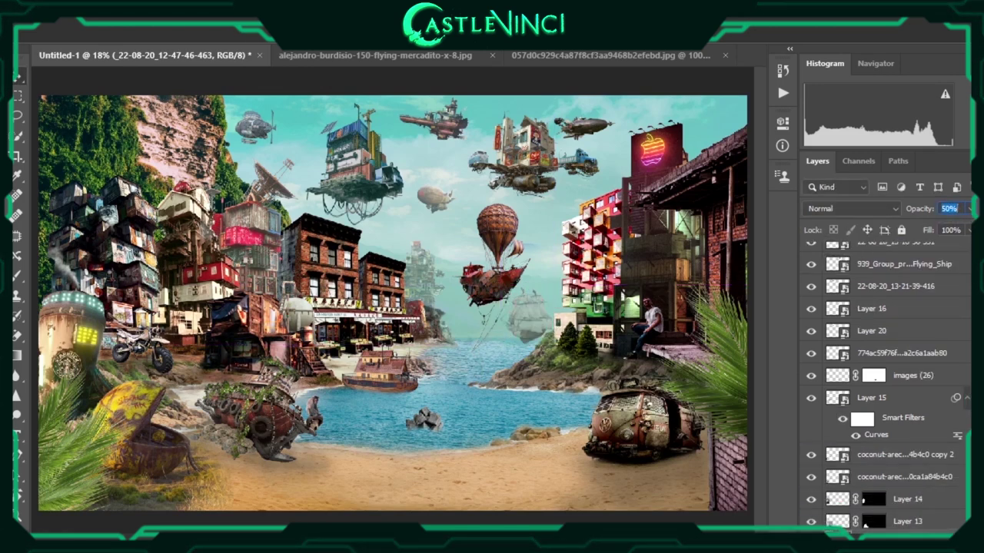
pyautogui.scroll(-10, 904, 432)
pyautogui.moveTo(535, 326); pyautogui.dragTo(541, 326)
pyautogui.moveTo(896, 297)
pyautogui.mouseDown()
pyautogui.moveTo(895, 256)
pyautogui.moveTo(861, 465)
pyautogui.mouseUp()
pyautogui.scroll(1, 569, 359)
pyautogui.scroll(1, 569, 359)
pyautogui.scroll(2, 569, 359)
pyautogui.scroll(-2, 683, 298)
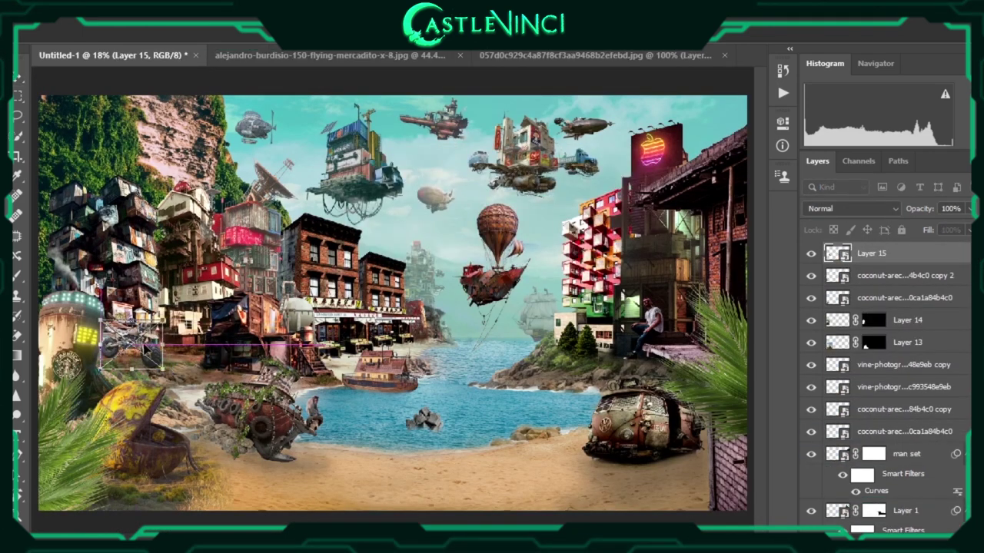
# Enlarge the motorbike slightly and shift it right
pyautogui.moveTo(142, 346); pyautogui.dragTo(144, 341)
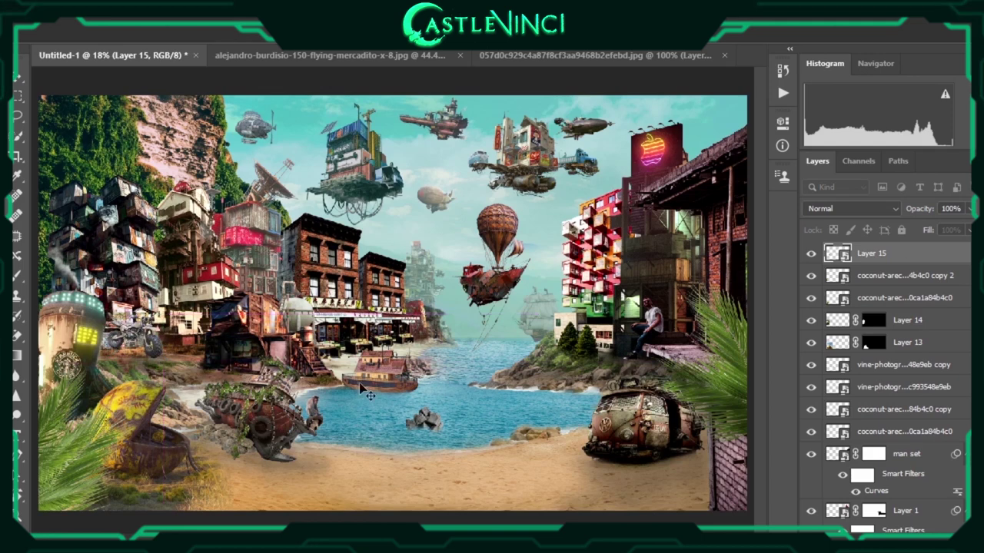
pyautogui.click(915, 314)
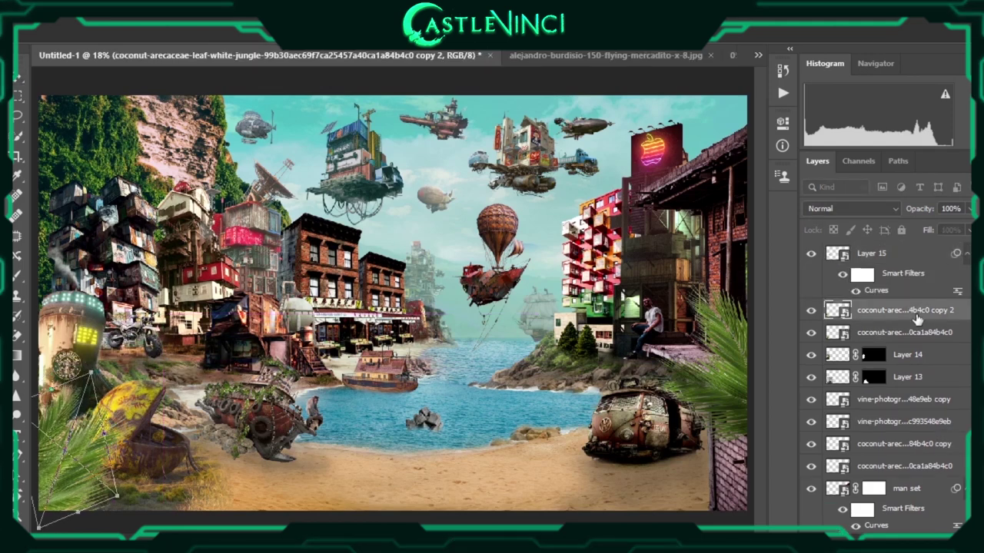
pyautogui.scroll(1, 140, 375)
pyautogui.scroll(2, 140, 375)
pyautogui.scroll(2, 140, 375)
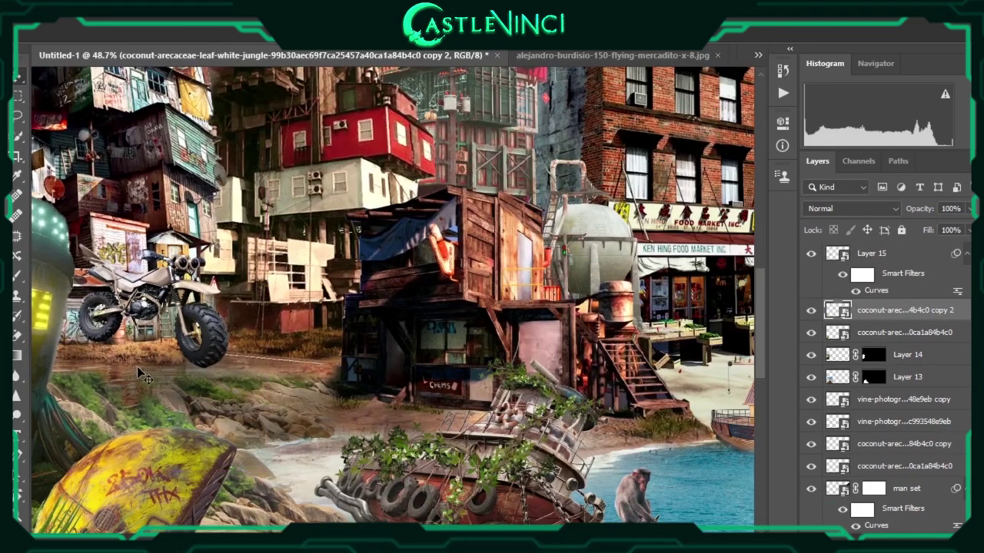
pyautogui.click(140, 375)
pyautogui.click(505, 230)
pyautogui.moveTo(156, 269); pyautogui.dragTo(163, 270)
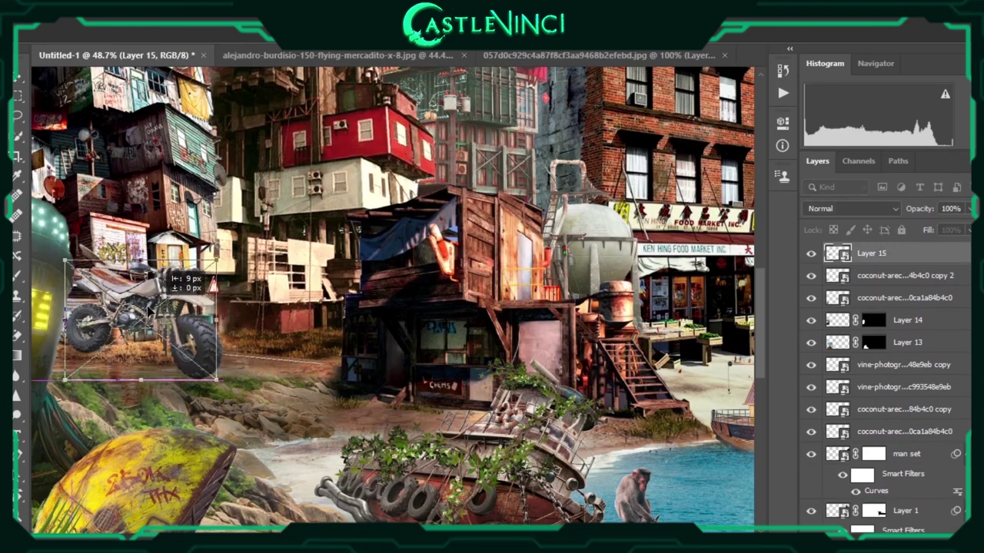
pyautogui.moveTo(213, 374); pyautogui.dragTo(223, 377)
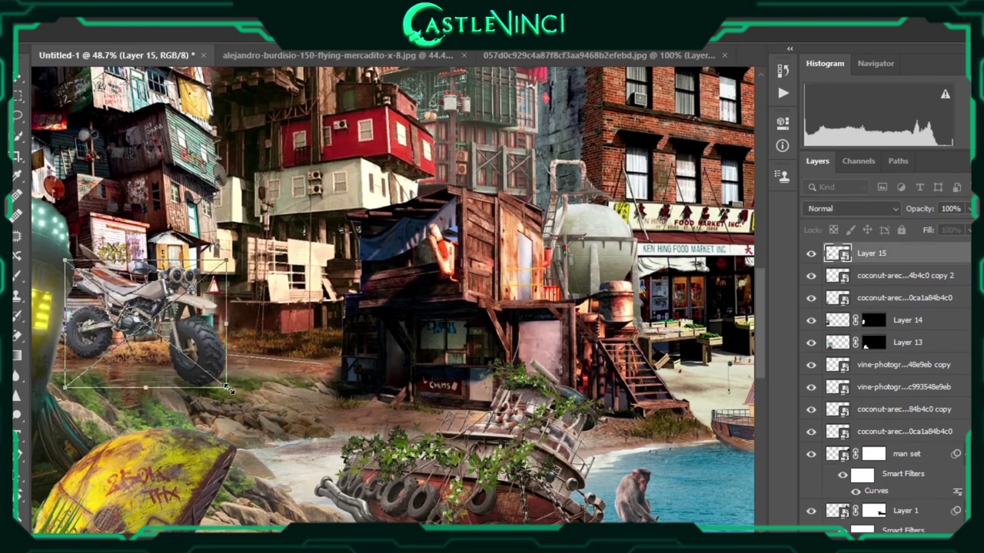
pyautogui.moveTo(167, 339)
pyautogui.mouseDown()
pyautogui.moveTo(199, 346)
pyautogui.moveTo(190, 321)
pyautogui.mouseUp()
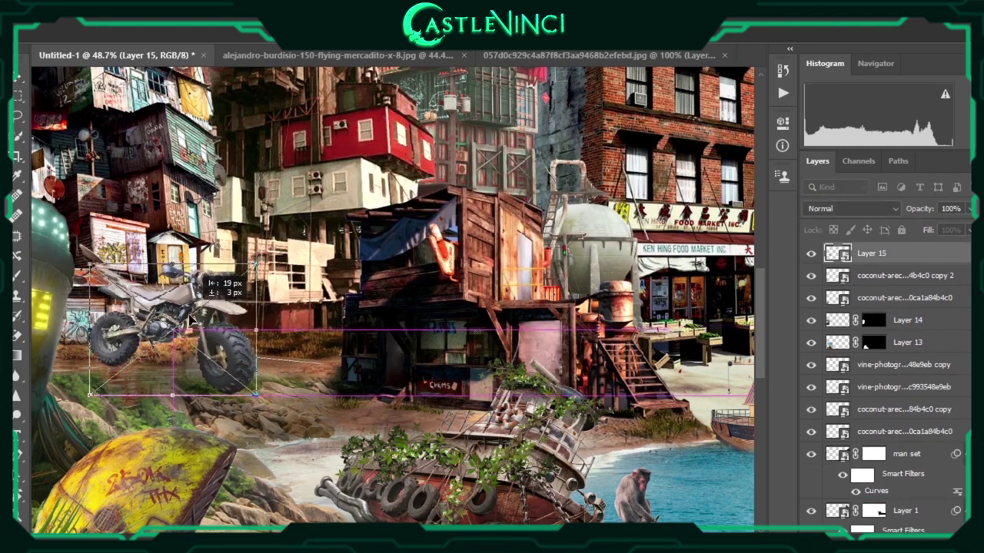
pyautogui.press('Return')
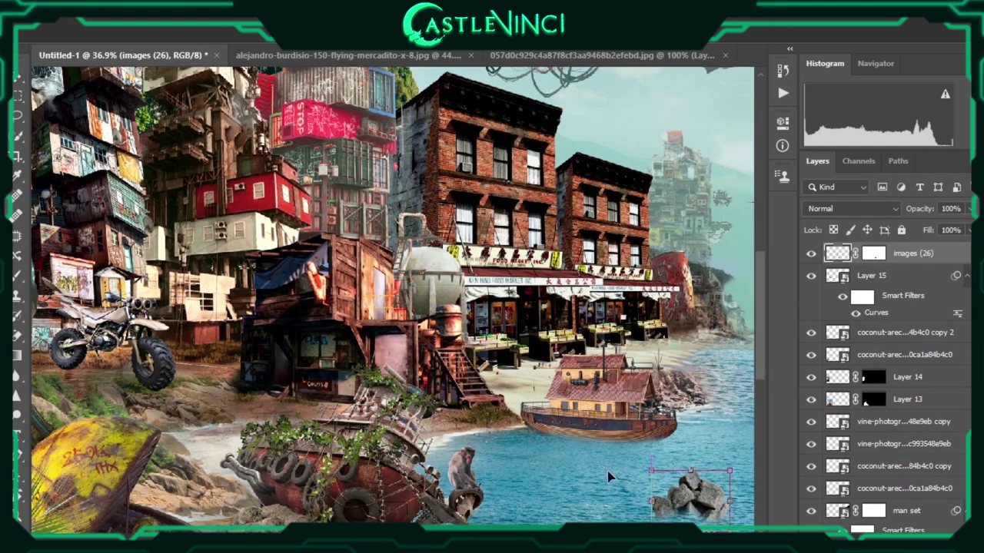
# Place the rock pile on the left shore beside the bike, mask it and resize it
pyautogui.moveTo(608, 477); pyautogui.dragTo(196, 397)
pyautogui.press('Return')
pyautogui.press('b')
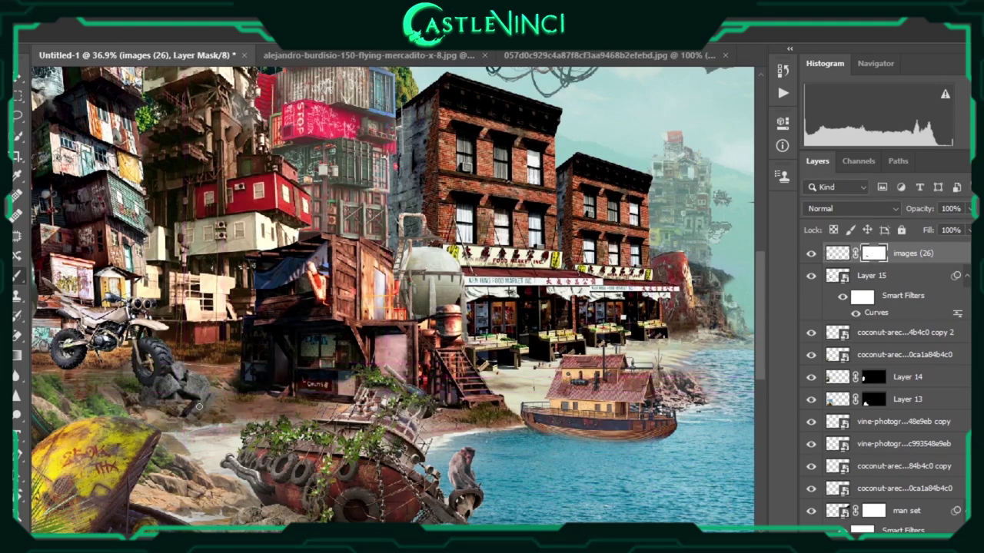
pyautogui.scroll(-1, 184, 415)
pyautogui.scroll(-3, 184, 415)
pyautogui.scroll(5, 260, 353)
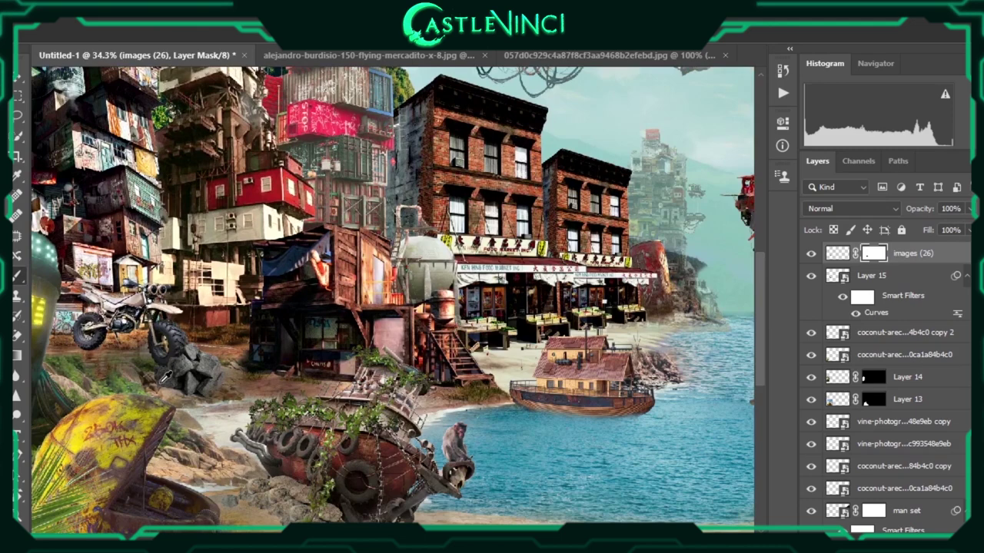
pyautogui.scroll(-1, 259, 354)
pyautogui.hotkey('ctrl', 't')
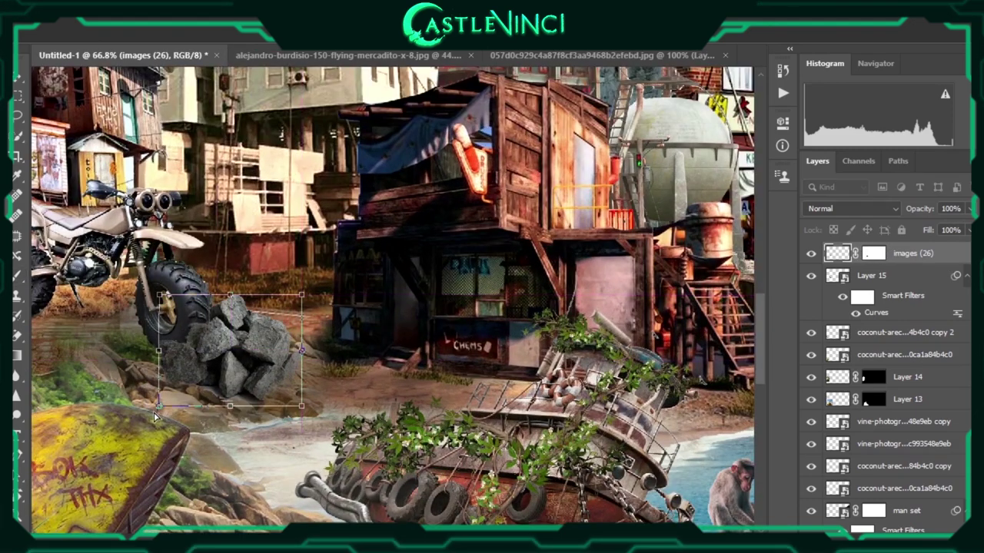
pyautogui.press('Return')
pyautogui.hotkey('ctrl', '0')
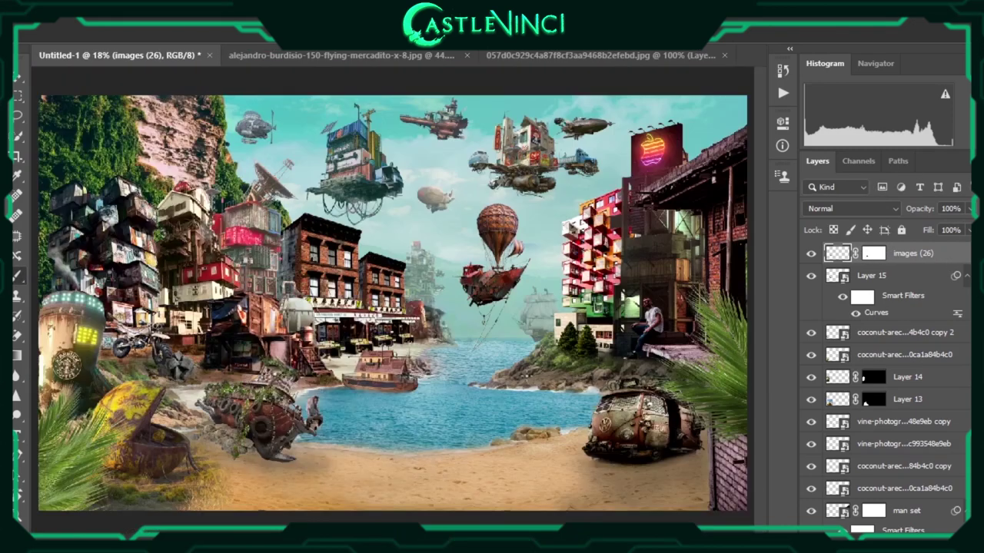
pyautogui.scroll(1, 354, 193)
pyautogui.scroll(2, 354, 192)
# Shrink the small airship and place it in the top-centre sky
pyautogui.scroll(2, 354, 193)
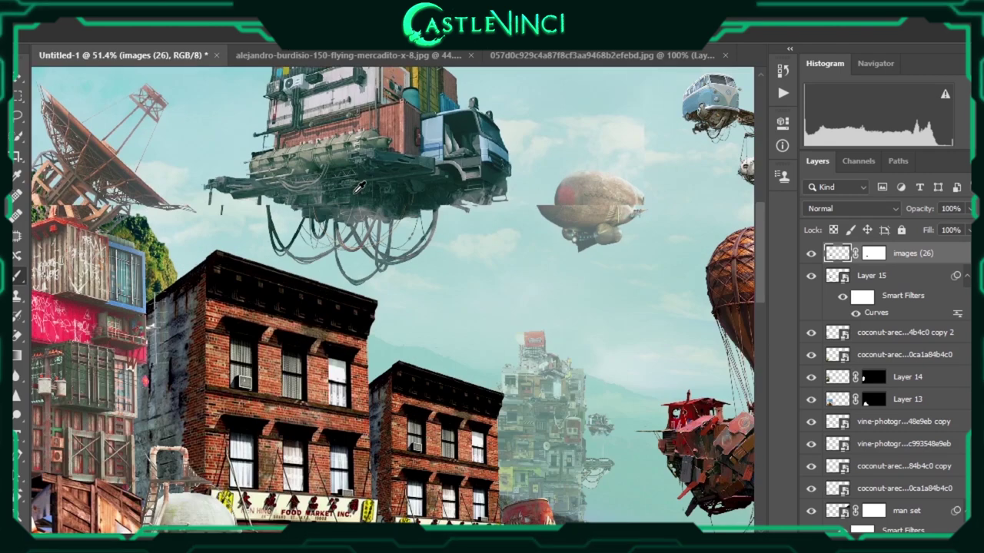
pyautogui.scroll(2, 355, 193)
pyautogui.scroll(-1, 369, 235)
pyautogui.hscroll(3, 369, 236)
pyautogui.hscroll(5, 369, 235)
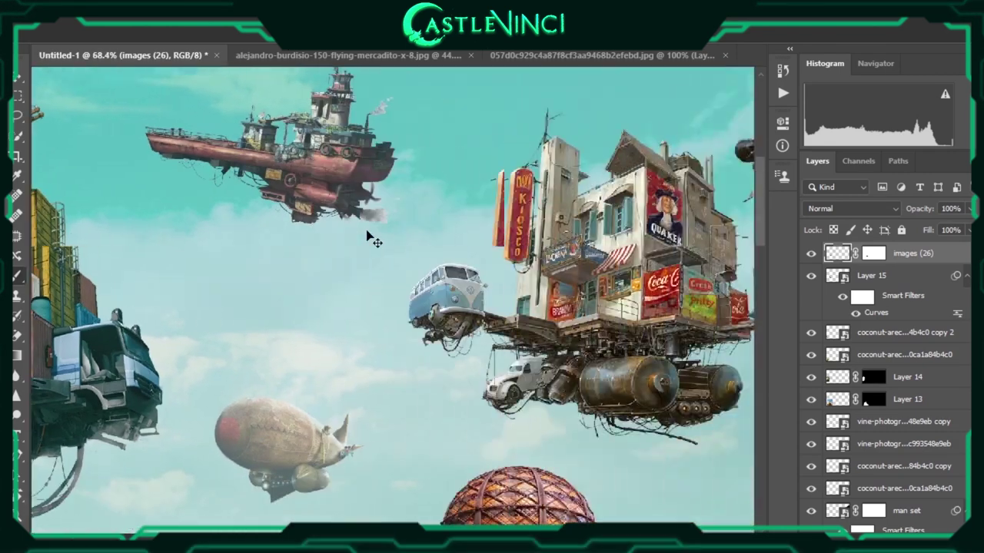
pyautogui.hscroll(3, 369, 235)
pyautogui.hscroll(3, 369, 235)
pyautogui.click(584, 169)
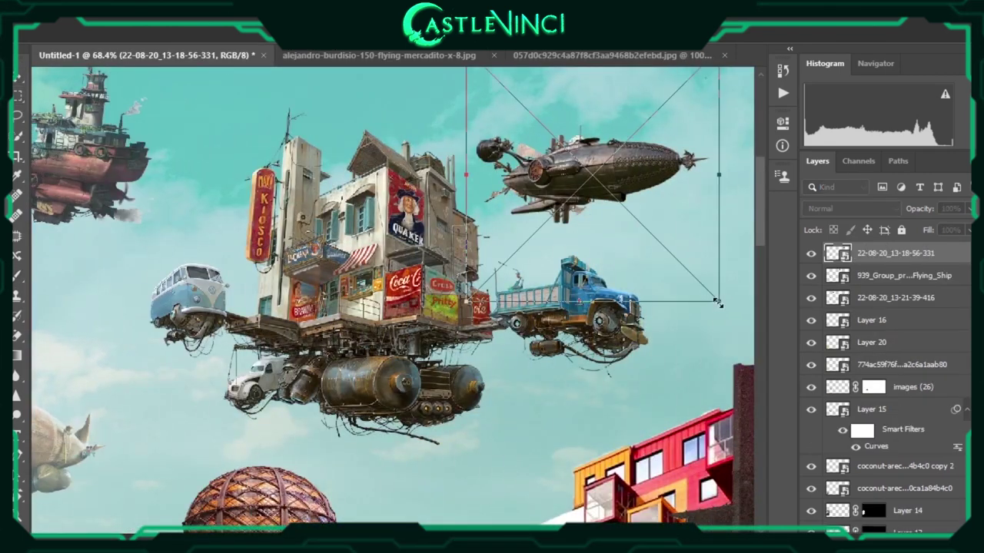
pyautogui.moveTo(724, 308); pyautogui.dragTo(638, 165)
pyautogui.press('Return')
# Set the small airship layer's opacity to 80%
pyautogui.click(961, 208)
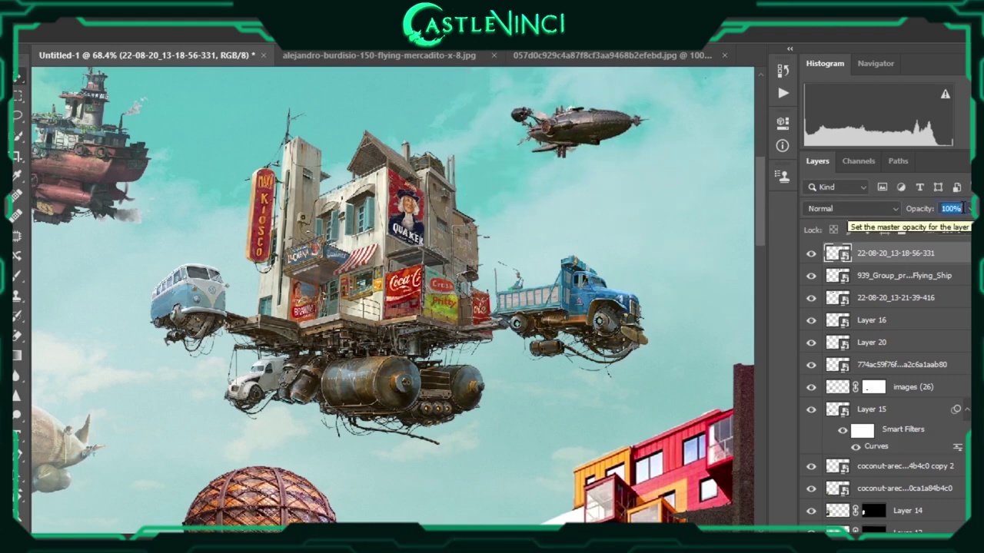
pyautogui.write('80')
pyautogui.press('Return')
pyautogui.hotkey('ctrl', '0')
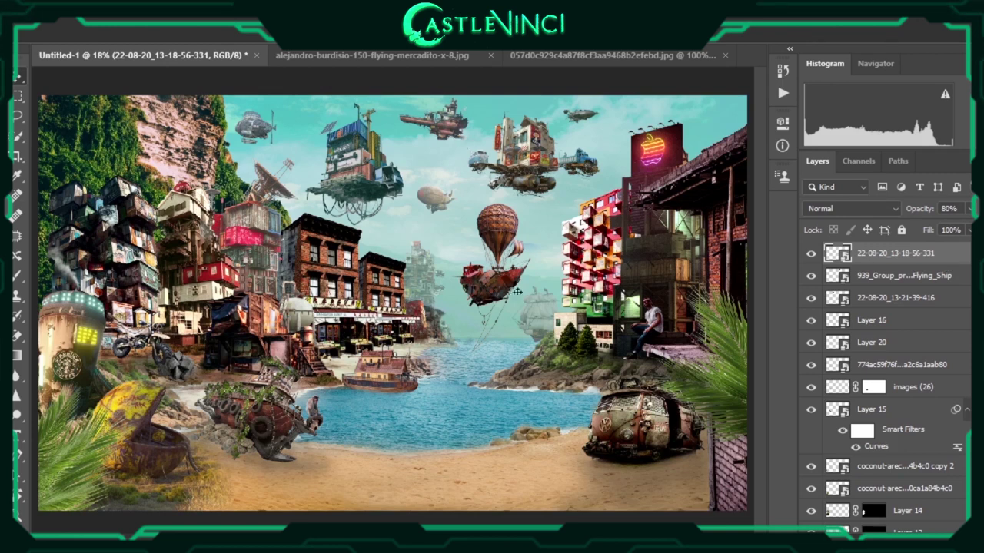
# Unhide and enlarge the balloon and ship, then raise the blimp higher in the sky
pyautogui.click(871, 320)
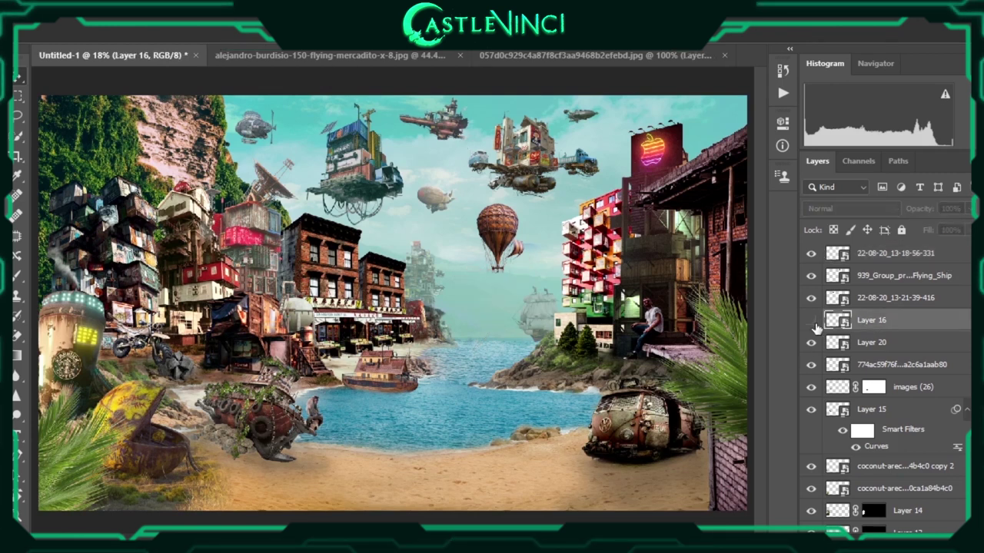
pyautogui.click(811, 365)
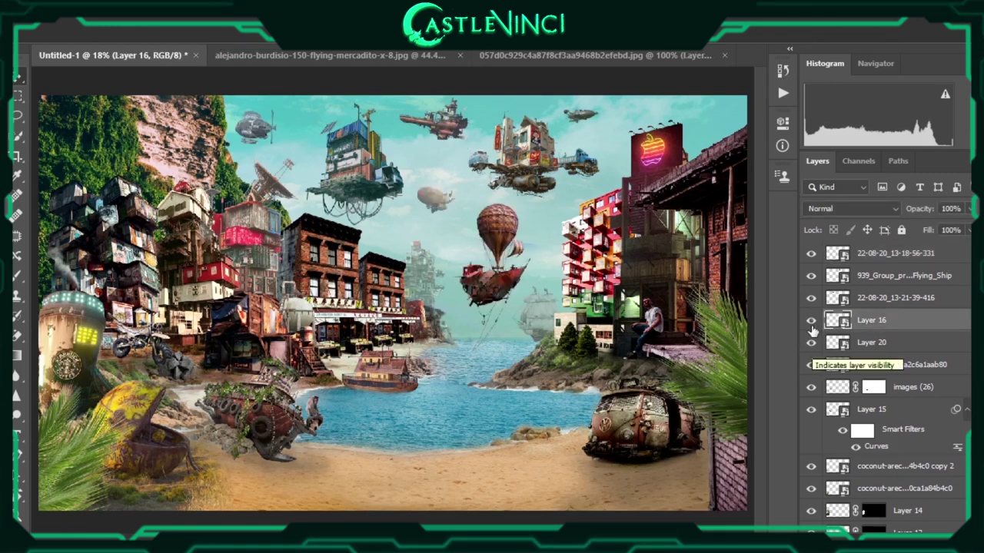
pyautogui.keyDown('shift'); pyautogui.click(892, 364); pyautogui.keyUp('shift')
pyautogui.hotkey('ctrl', 't')
pyautogui.moveTo(498, 280); pyautogui.dragTo(470, 269)
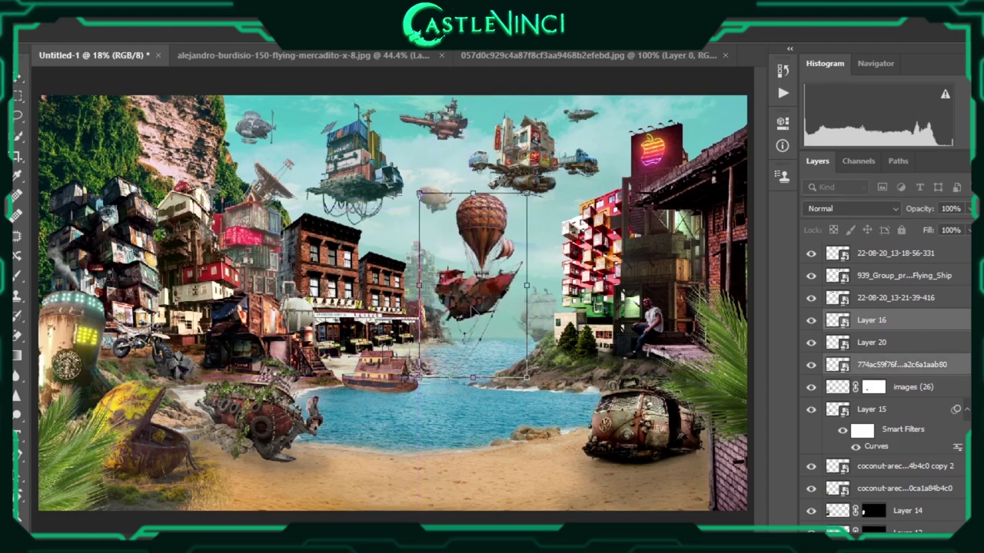
pyautogui.moveTo(470, 269); pyautogui.dragTo(480, 275)
pyautogui.press('Return')
pyautogui.click(871, 342)
pyautogui.moveTo(423, 227)
pyautogui.mouseDown()
pyautogui.moveTo(423, 217)
pyautogui.moveTo(439, 220)
pyautogui.mouseUp()
pyautogui.press('Return')
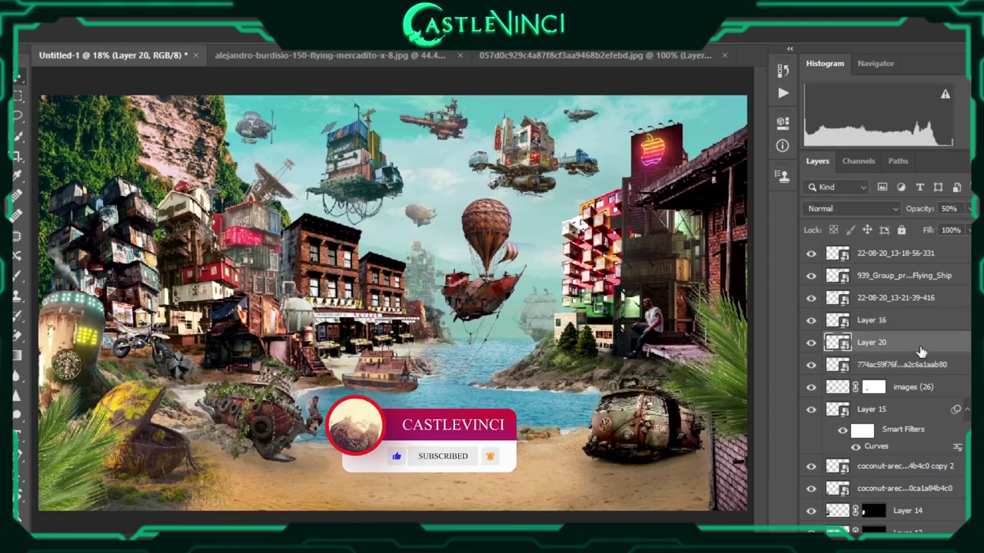
# Move the flying ship to the upper-right sky and reposition the Starbucks cup
pyautogui.click(871, 275)
pyautogui.hotkey('ctrl', 't')
pyautogui.moveTo(443, 131); pyautogui.dragTo(447, 136)
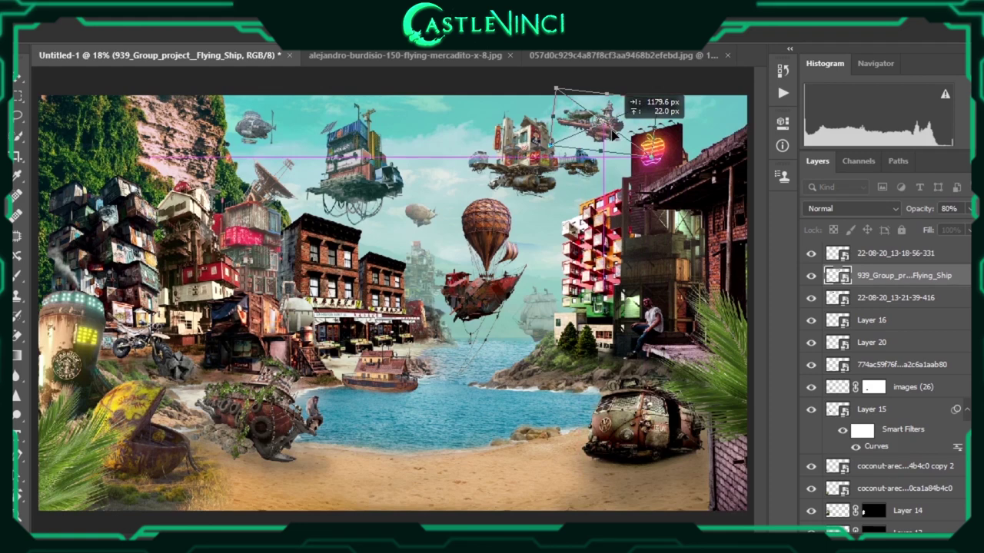
pyautogui.moveTo(605, 133); pyautogui.dragTo(455, 133)
pyautogui.press('Escape')
pyautogui.click(436, 132)
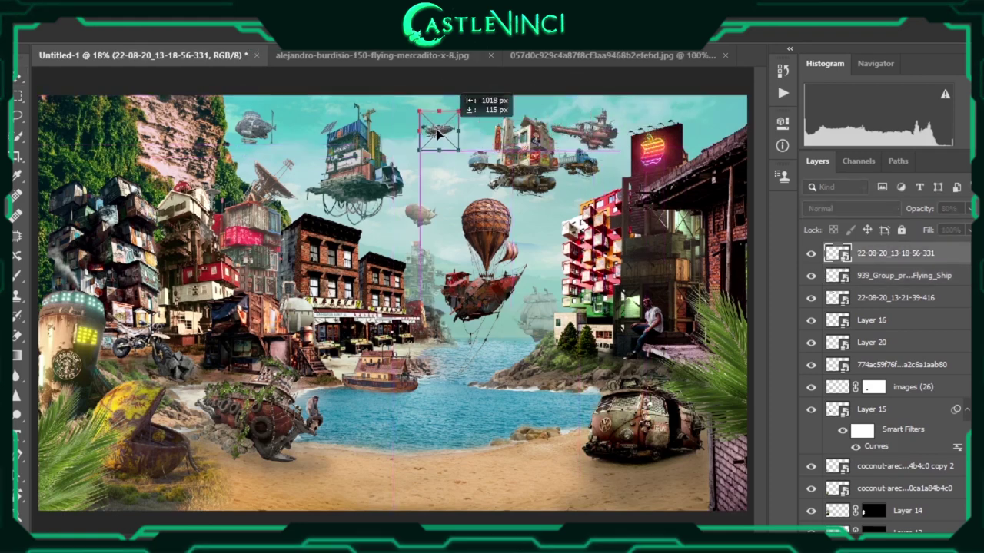
pyautogui.click(877, 271)
pyautogui.moveTo(599, 126)
pyautogui.mouseDown()
pyautogui.moveTo(605, 132)
pyautogui.moveTo(600, 119)
pyautogui.mouseUp()
pyautogui.press('Return')
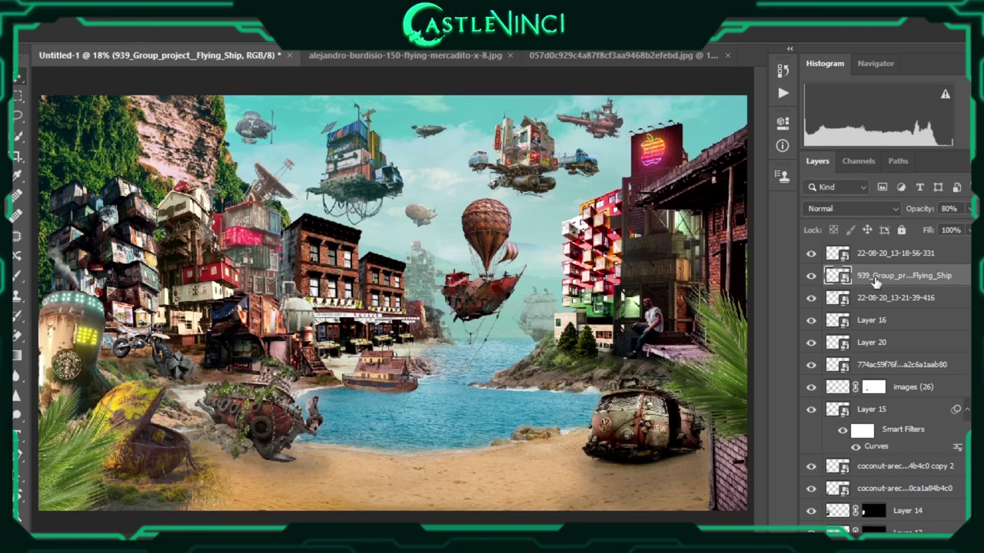
pyautogui.moveTo(80, 338); pyautogui.dragTo(94, 315)
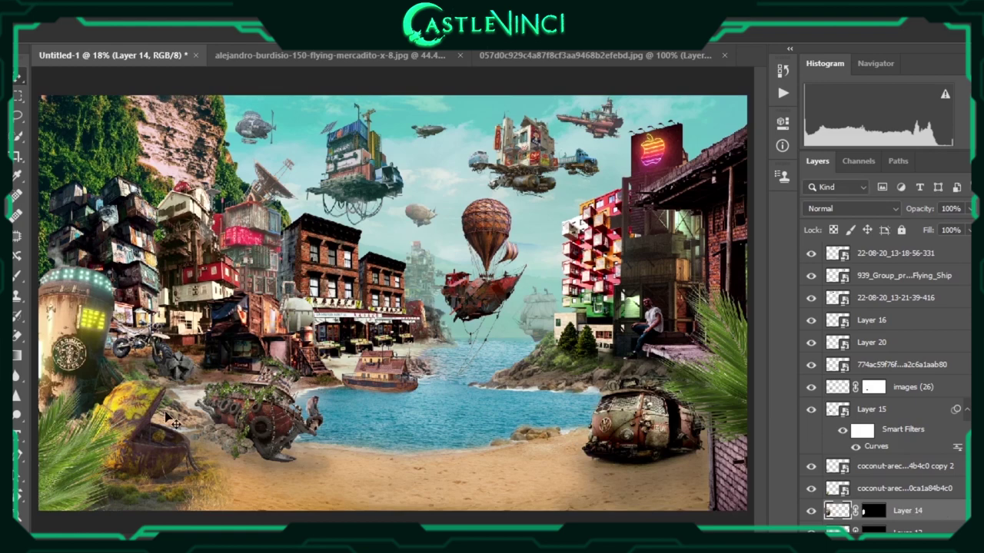
# Target Layer 13's mask and choose a brush for mask painting
pyautogui.click(141, 406)
pyautogui.hotkey('ctrl', '\\')
pyautogui.press('b')
pyautogui.scroll(2, 140, 388)
pyautogui.scroll(2, 139, 376)
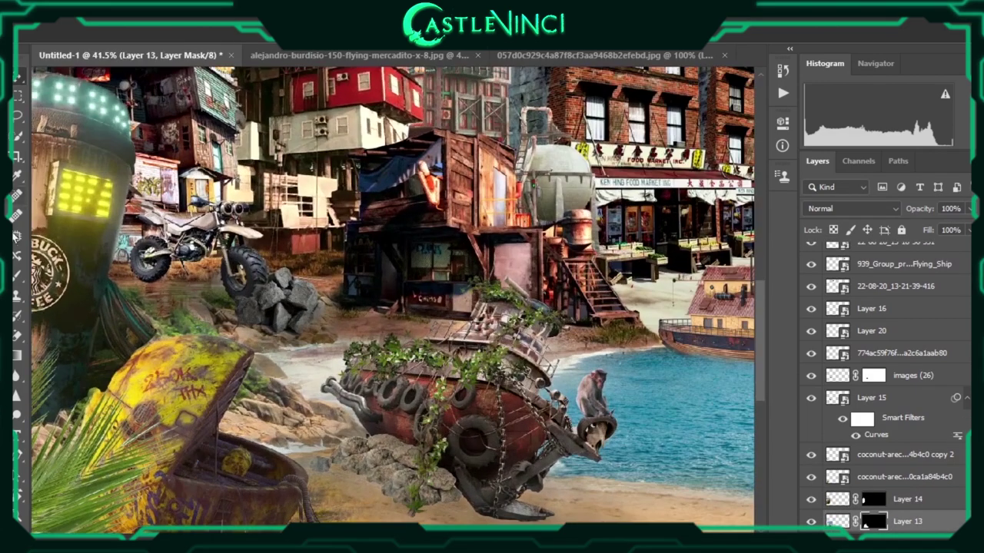
pyautogui.rightClick(137, 370)
pyautogui.press('Escape')
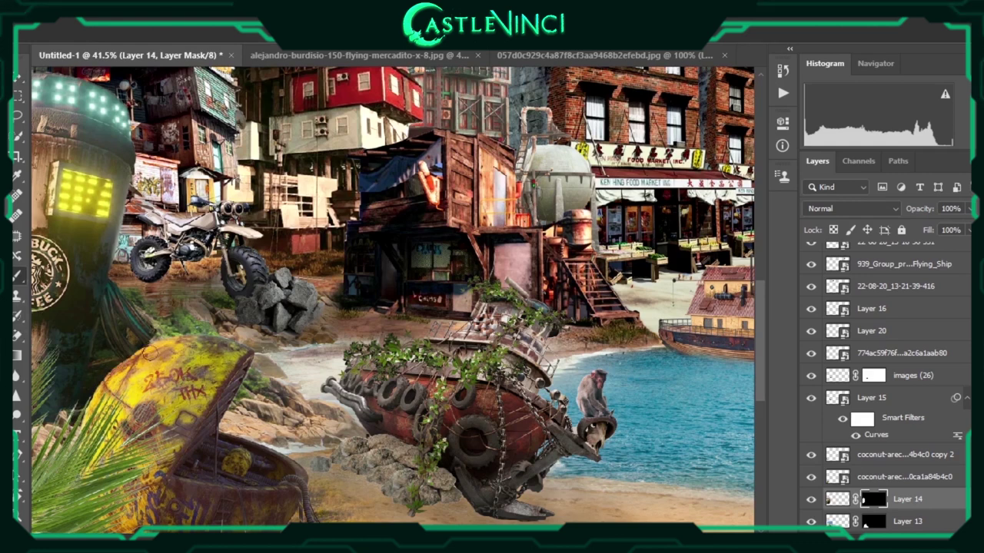
pyautogui.hotkey('ctrl', '0')
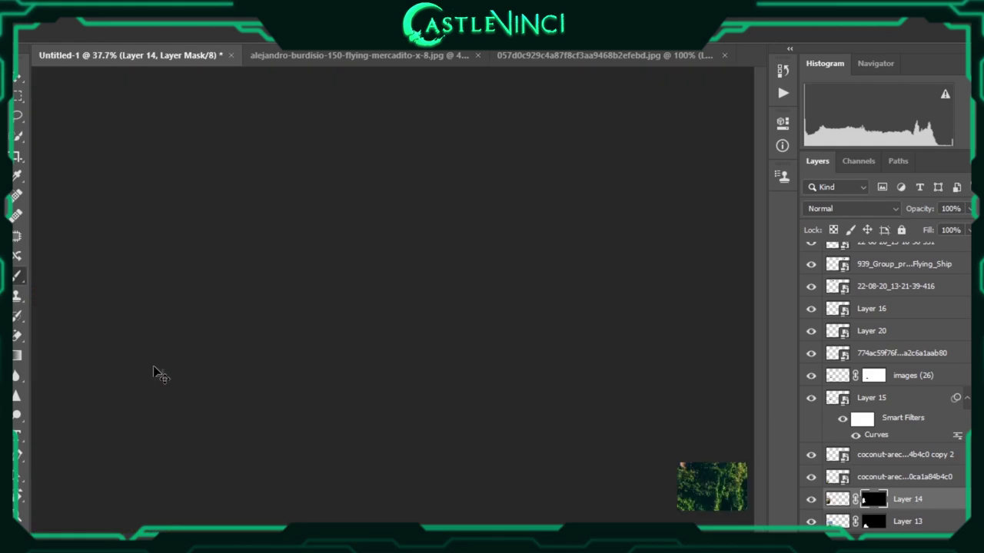
# Place the patrol boat in the bay and add a layer mask with a soft brush
pyautogui.moveTo(443, 411); pyautogui.dragTo(546, 345)
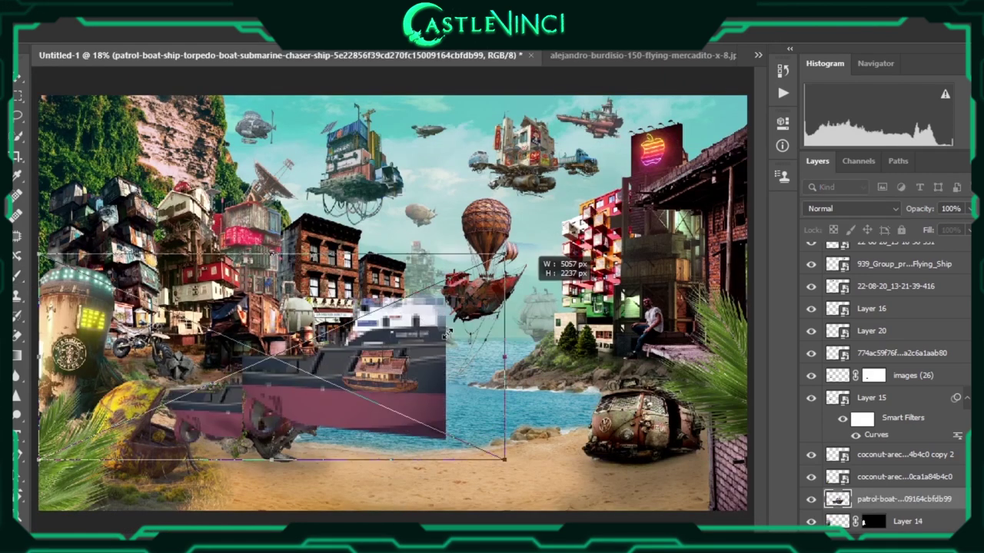
pyautogui.moveTo(368, 266); pyautogui.dragTo(432, 300)
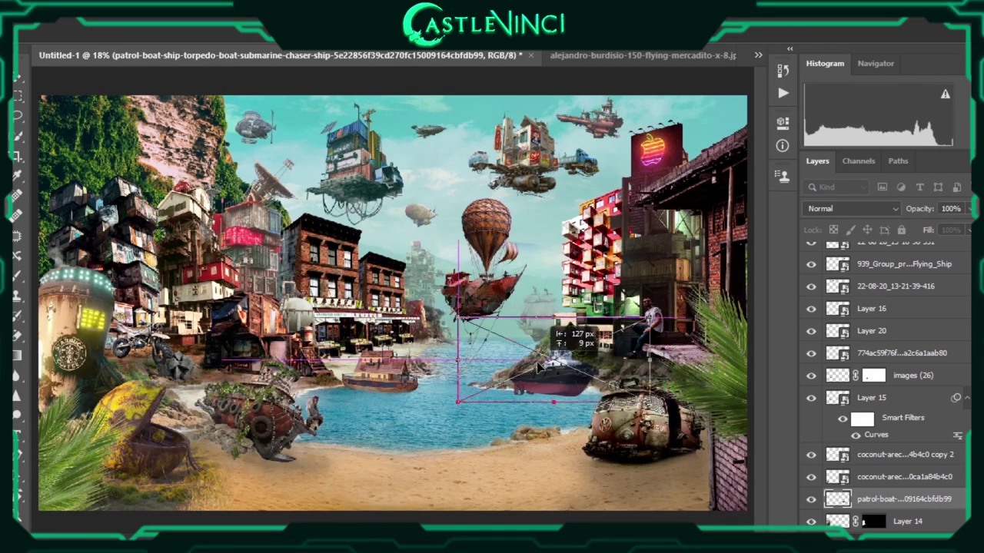
pyautogui.press('Return')
pyautogui.click(873, 540)
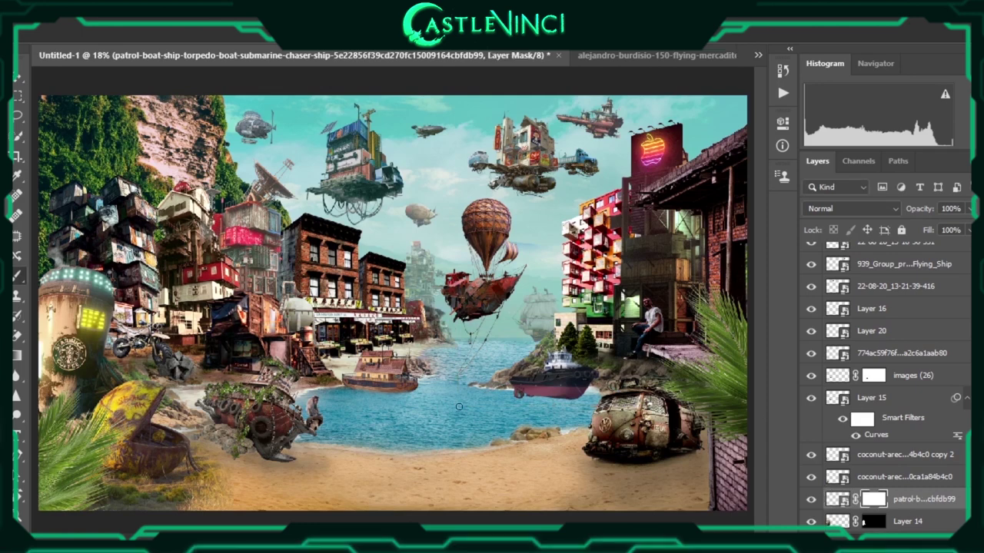
pyautogui.scroll(5, 592, 395)
pyautogui.rightClick(469, 388)
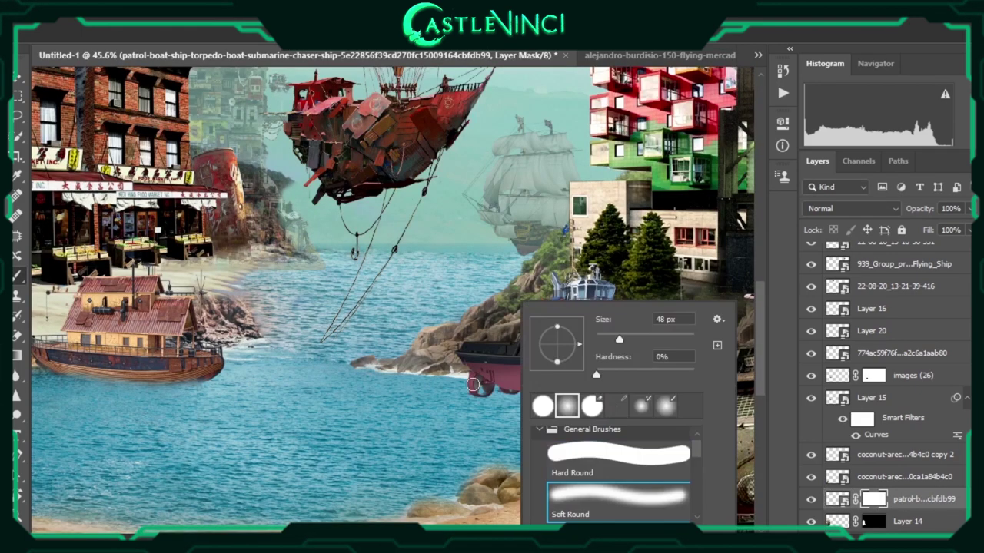
pyautogui.press('Escape')
# Enlarge the patrol boat and shift it slightly left
pyautogui.hotkey('ctrl', 't')
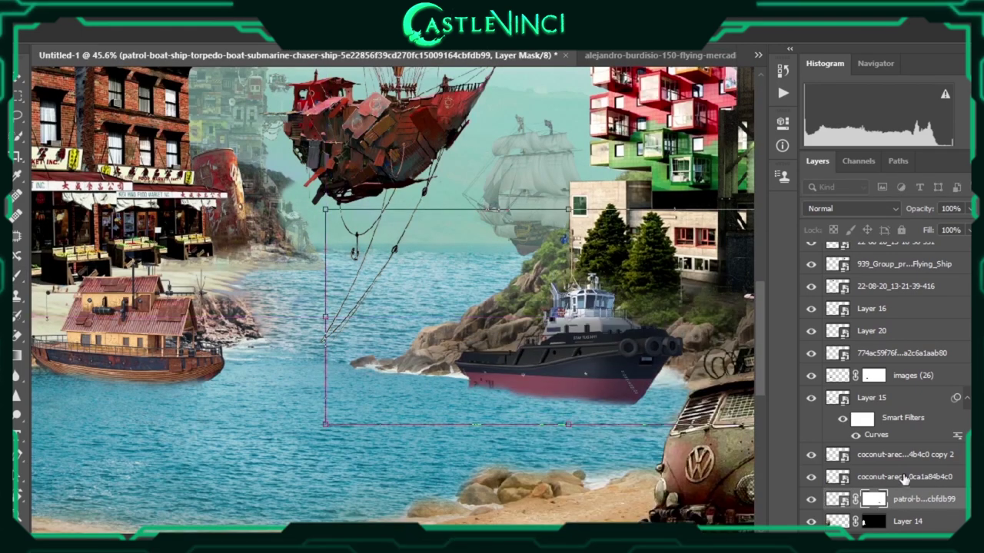
pyautogui.click(913, 499)
pyautogui.hotkey('ctrl', '0')
pyautogui.moveTo(598, 329); pyautogui.dragTo(610, 316)
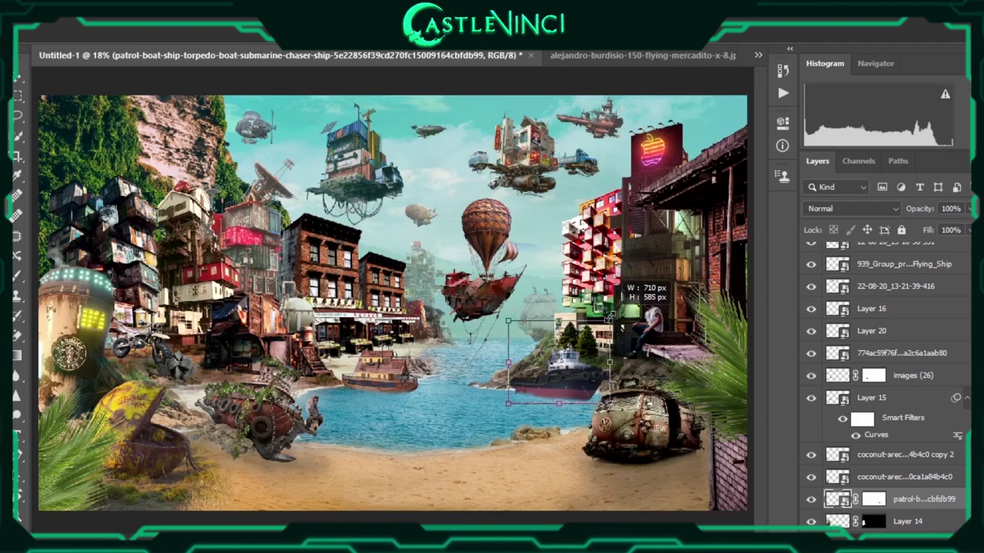
pyautogui.press('Return')
pyautogui.moveTo(580, 390); pyautogui.dragTo(567, 377)
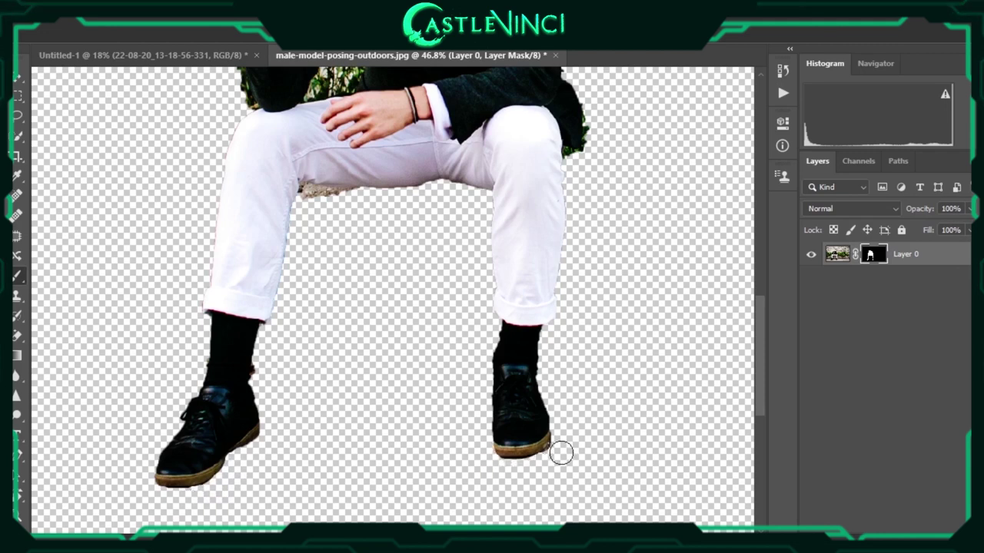
# Mask away leftover stone-wall background along the man's jacket edge
pyautogui.scroll(2, 462, 384)
pyautogui.scroll(-1, 264, 439)
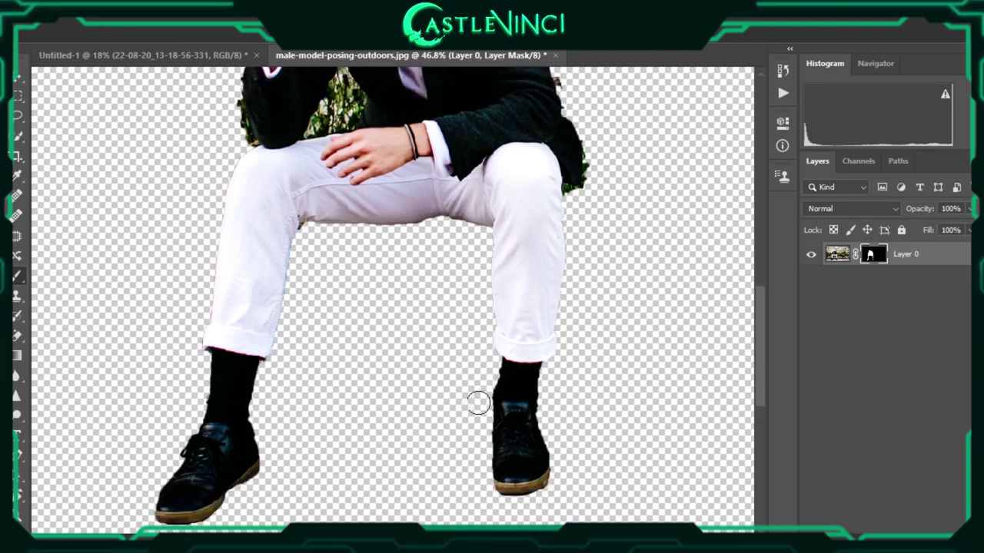
pyautogui.scroll(4, 530, 346)
pyautogui.moveTo(235, 250); pyautogui.dragTo(235, 158)
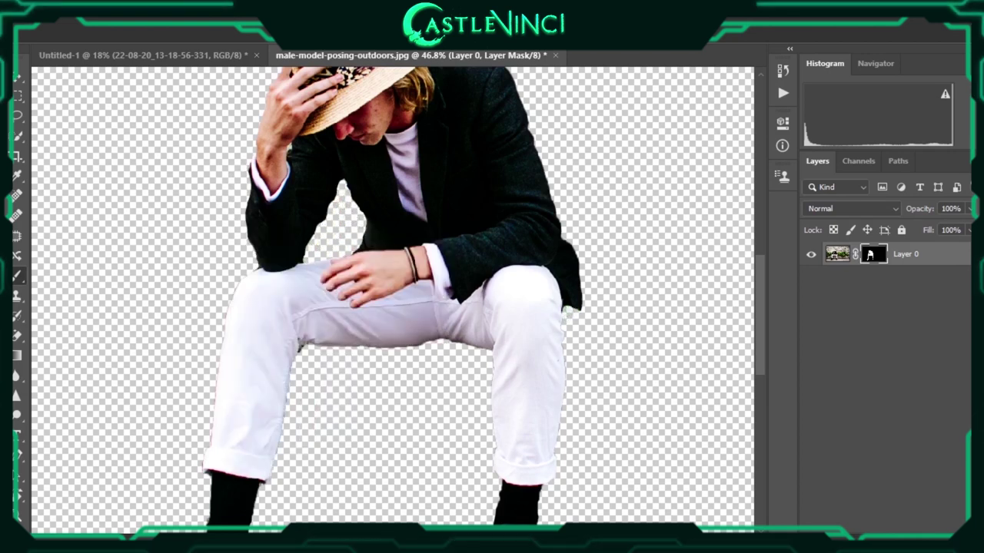
pyautogui.scroll(3, 326, 249)
pyautogui.scroll(1, 290, 282)
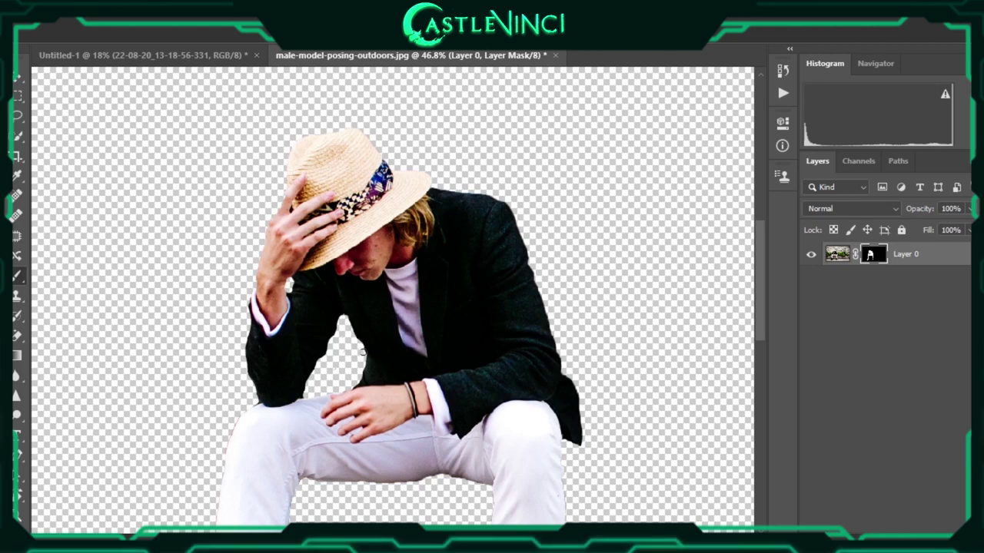
pyautogui.hotkey('ctrl', '0')
# Convert the man to a Smart Object and scale him onto the lower-left beach
pyautogui.rightClick(924, 261)
pyautogui.click(776, 213)
pyautogui.moveTo(314, 281)
pyautogui.mouseDown()
pyautogui.moveTo(176, 80)
pyautogui.moveTo(159, 443)
pyautogui.mouseUp()
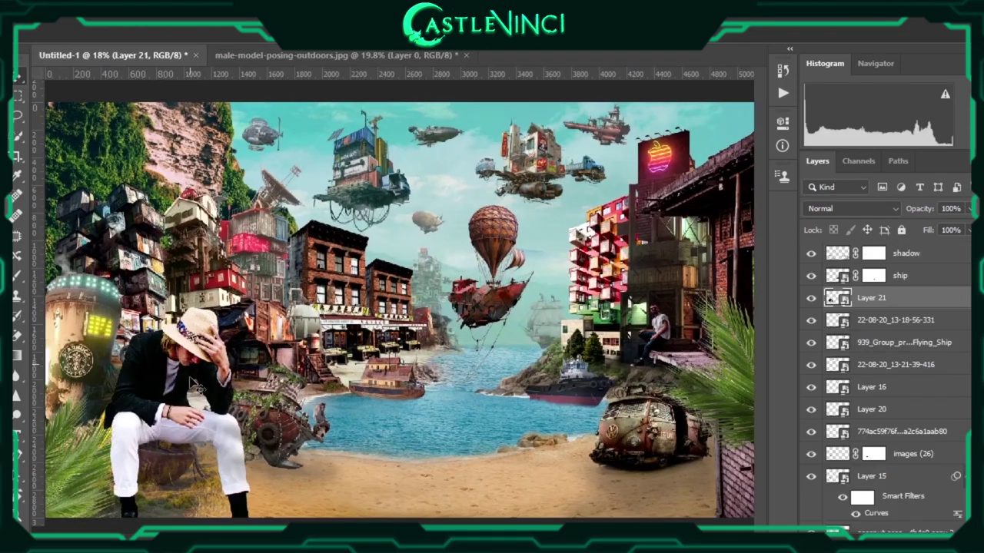
pyautogui.hotkey('ctrl', 'r')
pyautogui.hotkey('ctrl', 't')
pyautogui.moveTo(244, 299); pyautogui.dragTo(201, 408)
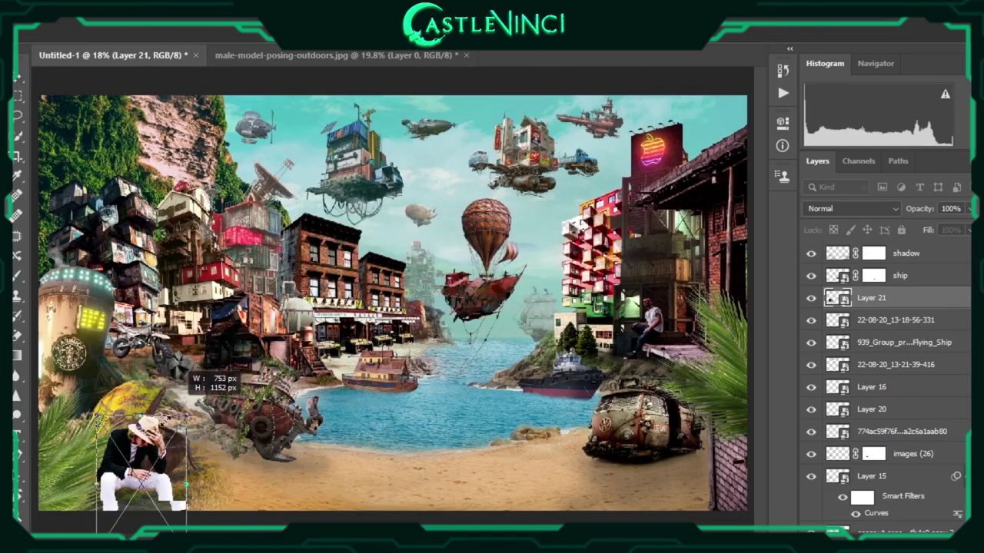
pyautogui.press('Return')
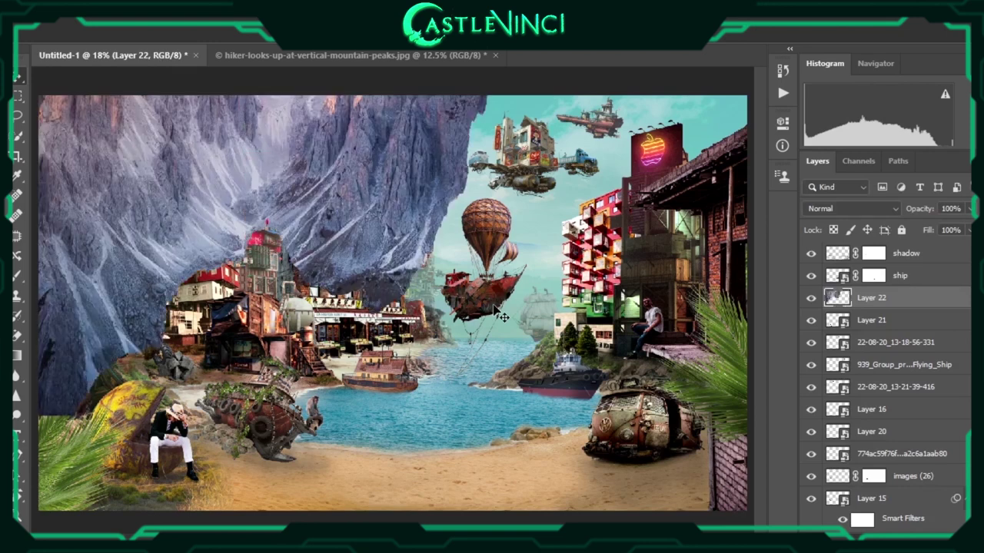
# Shrink the mountain to a small piece near the balloon and move its layer below Layer 21
pyautogui.moveTo(490, 416); pyautogui.dragTo(109, 169)
pyautogui.moveTo(69, 123); pyautogui.dragTo(500, 303)
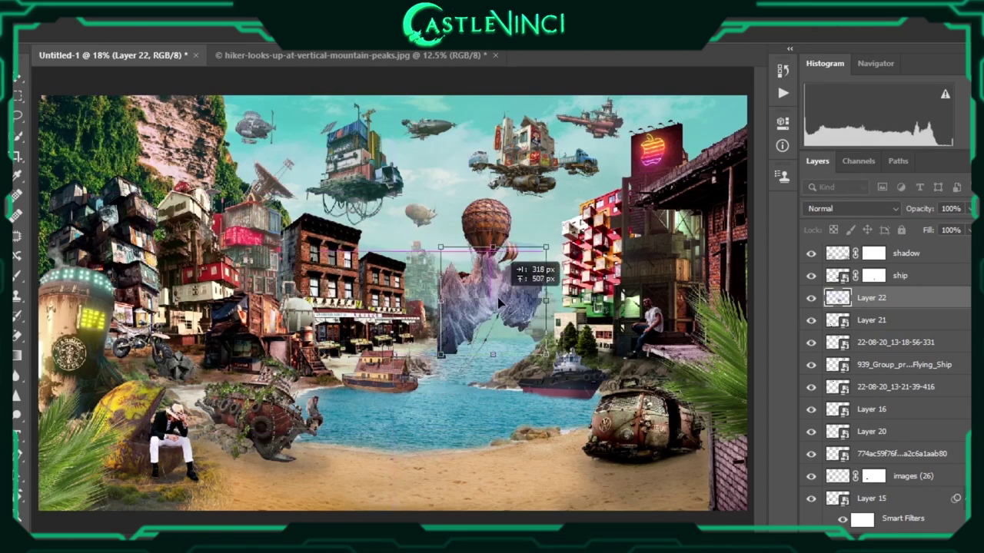
pyautogui.moveTo(838, 297); pyautogui.dragTo(837, 327)
pyautogui.click(811, 454)
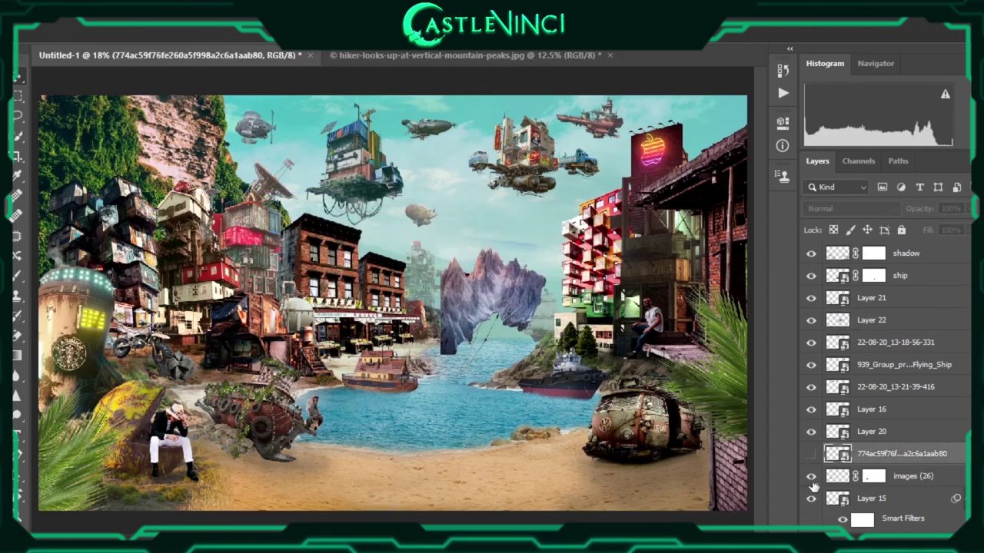
# Compare by toggling the balloon and red ship, then stack the mountain just above the sky
pyautogui.click(811, 320)
pyautogui.click(872, 409)
pyautogui.click(811, 408)
pyautogui.moveTo(871, 320)
pyautogui.mouseDown()
pyautogui.moveTo(876, 274)
pyautogui.moveTo(903, 448)
pyautogui.mouseUp()
pyautogui.moveTo(473, 305)
pyautogui.mouseDown()
pyautogui.moveTo(486, 321)
pyautogui.moveTo(477, 288)
pyautogui.mouseUp()
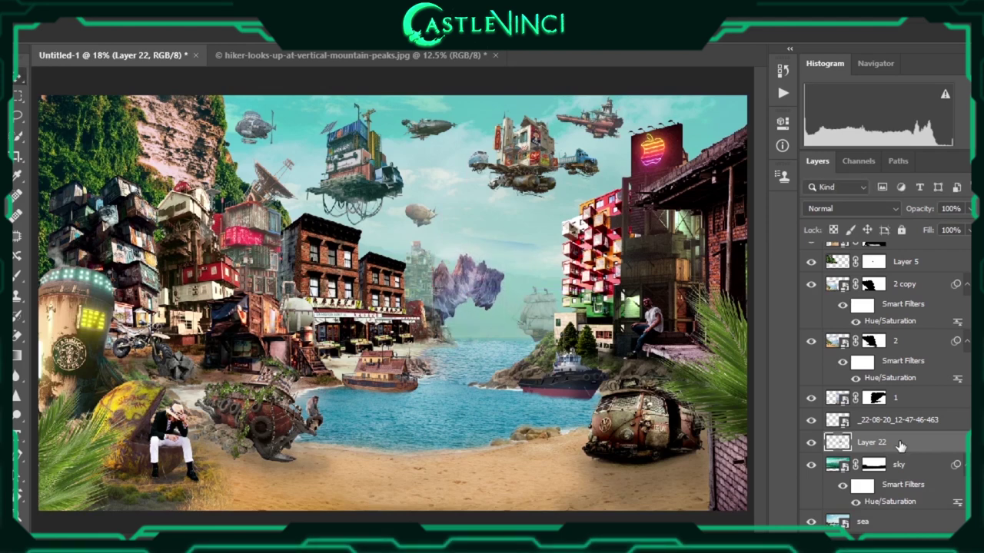
# Deepen the mountain's shadows with Curves and fade it to 30% opacity
pyautogui.hotkey('ctrl', 'm')
pyautogui.moveTo(574, 159); pyautogui.dragTo(861, 158)
pyautogui.moveTo(673, 439); pyautogui.dragTo(704, 439)
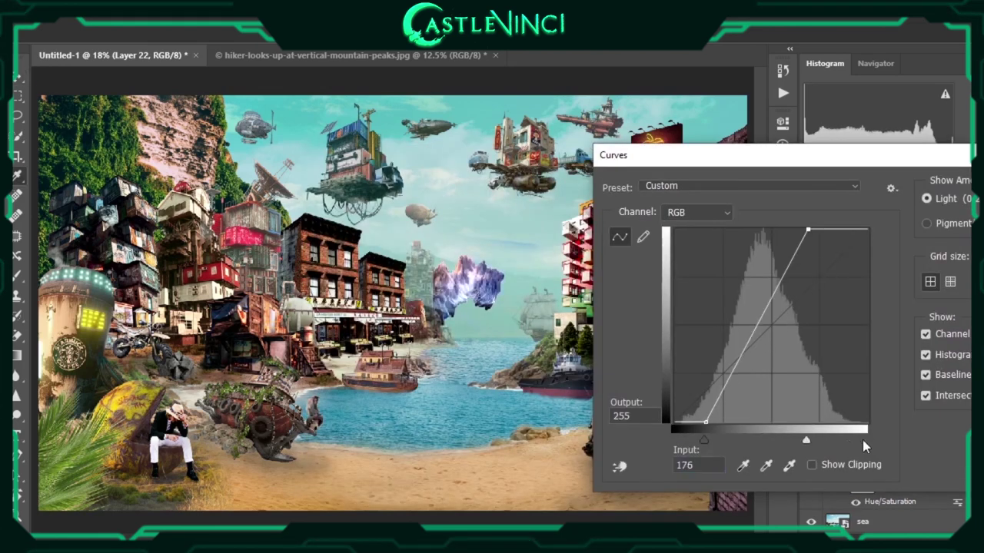
pyautogui.press('Return')
pyautogui.write('30')
pyautogui.press('Return')
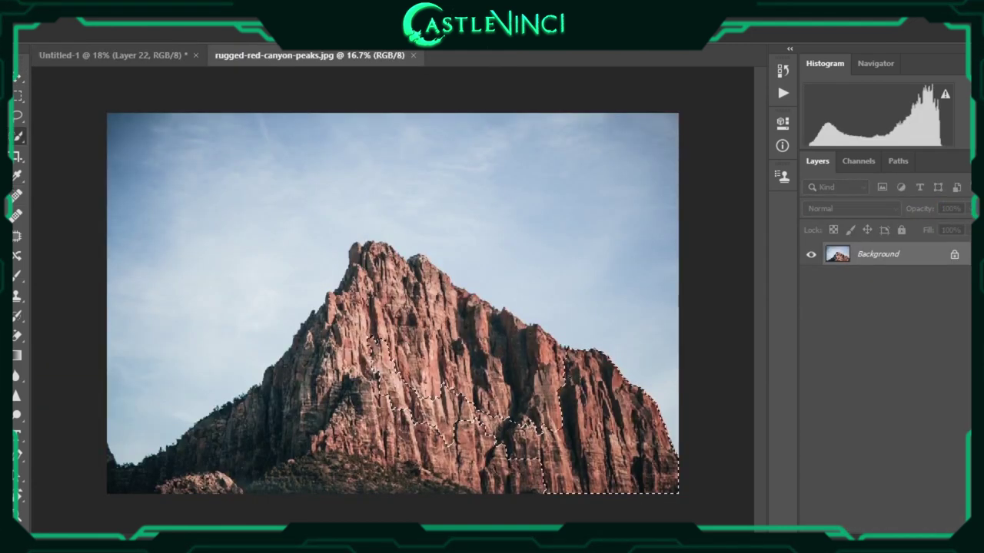
# Scale the canyon peak onto the horizon and stack the 30% faint mountain above it
pyautogui.moveTo(369, 266); pyautogui.dragTo(342, 323)
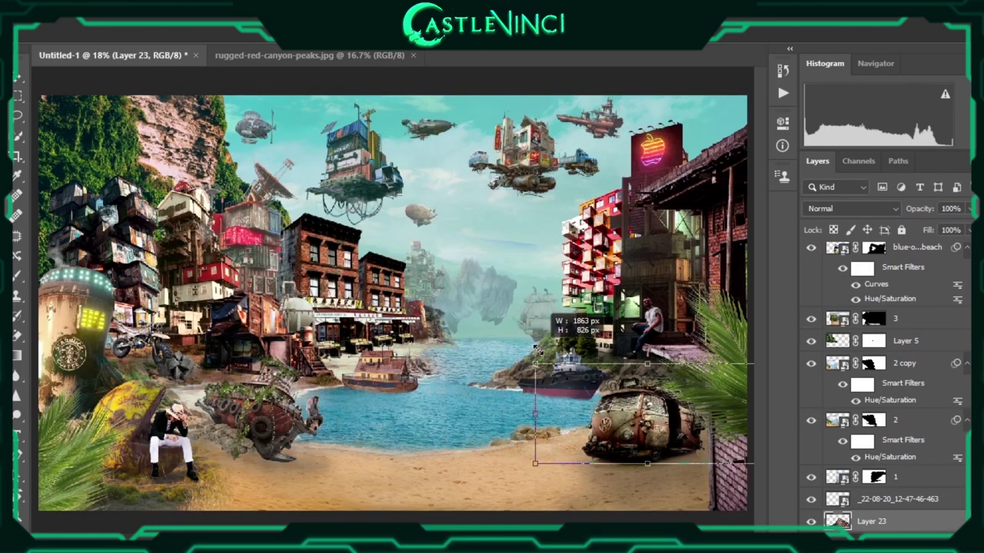
pyautogui.moveTo(231, 219); pyautogui.dragTo(538, 307)
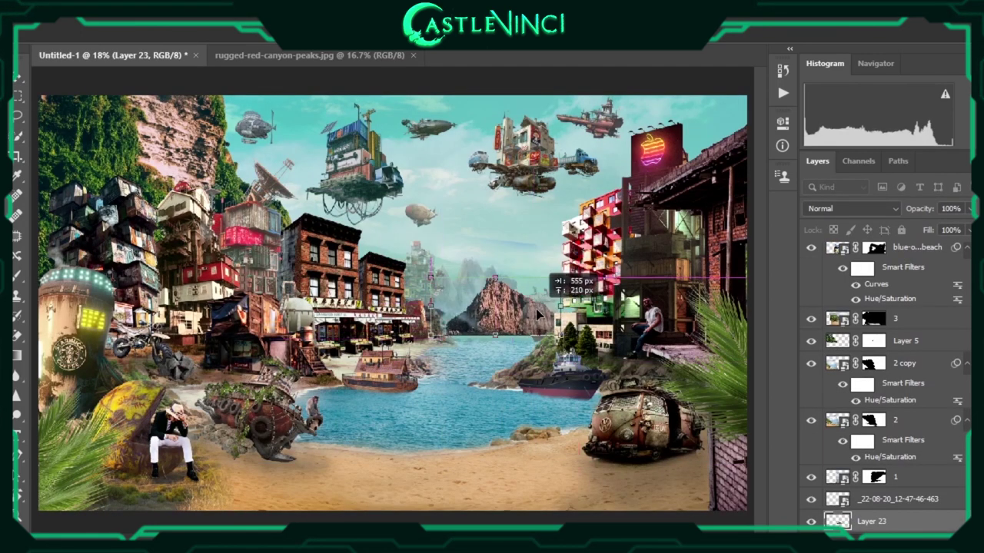
pyautogui.press('Return')
pyautogui.scroll(-3, 908, 423)
pyautogui.moveTo(908, 442); pyautogui.dragTo(898, 424)
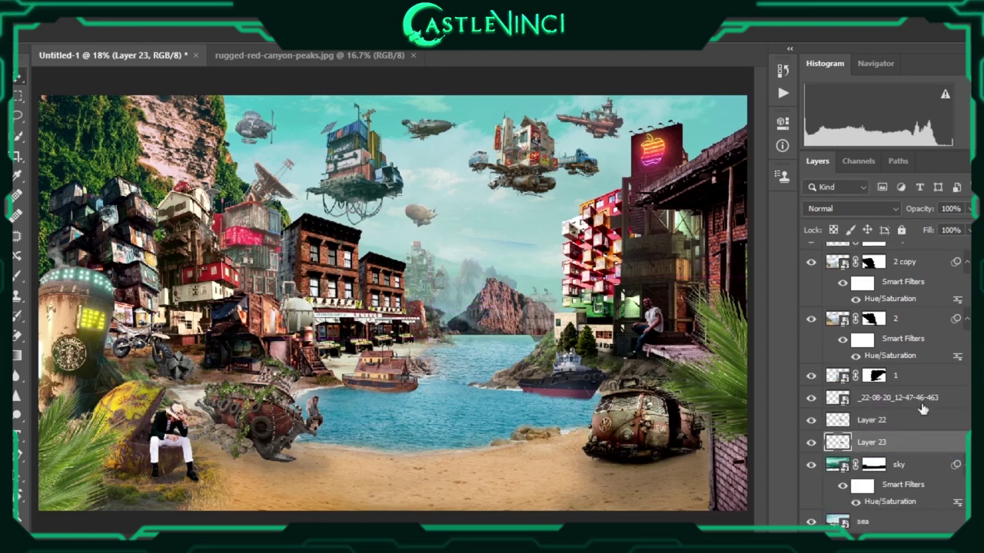
pyautogui.press('3')
# Add a mask to blend the mountain, then target the ocean mask and canyon peak layer
pyautogui.rightClick(486, 298)
pyautogui.press('Escape')
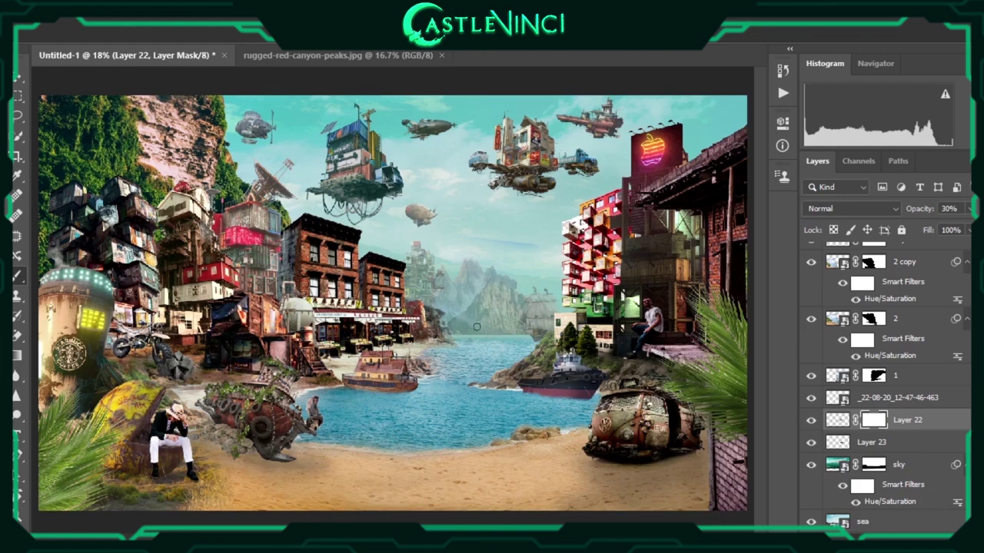
pyautogui.scroll(3, 907, 384)
pyautogui.click(873, 253)
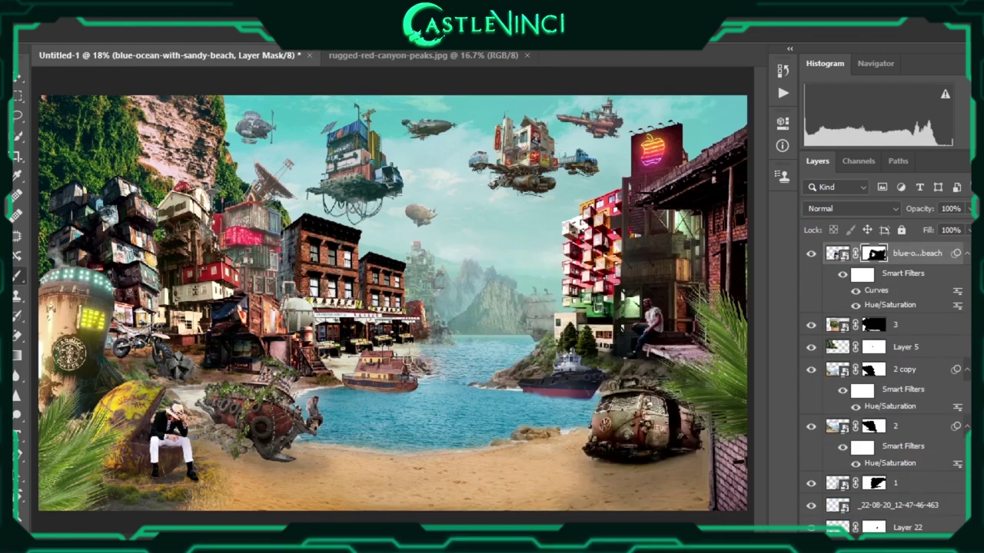
pyautogui.scroll(-2, 961, 464)
pyautogui.click(904, 445)
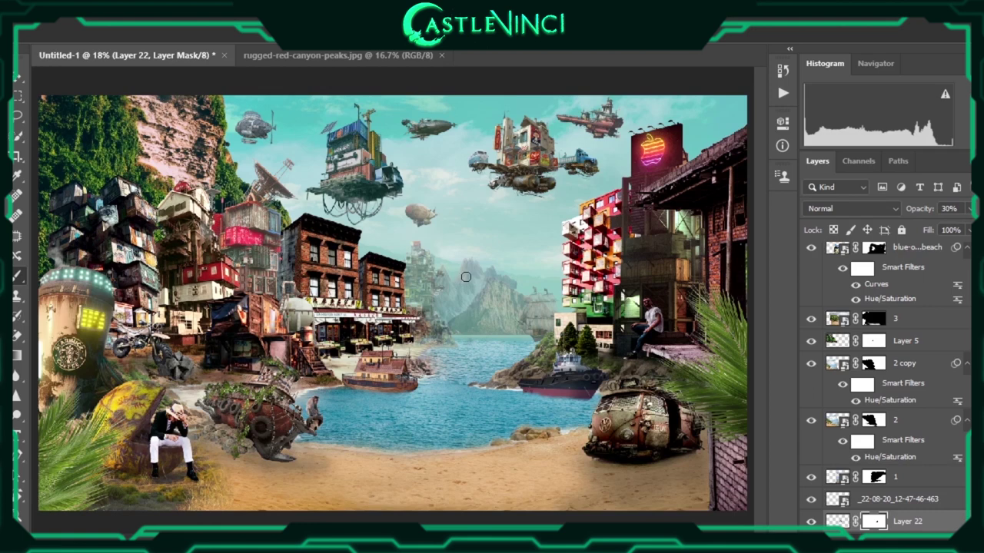
# Duplicate the faint mountain layer, reposition the copy, and target its image instead of its mask
pyautogui.hotkey('ctrl', 'j')
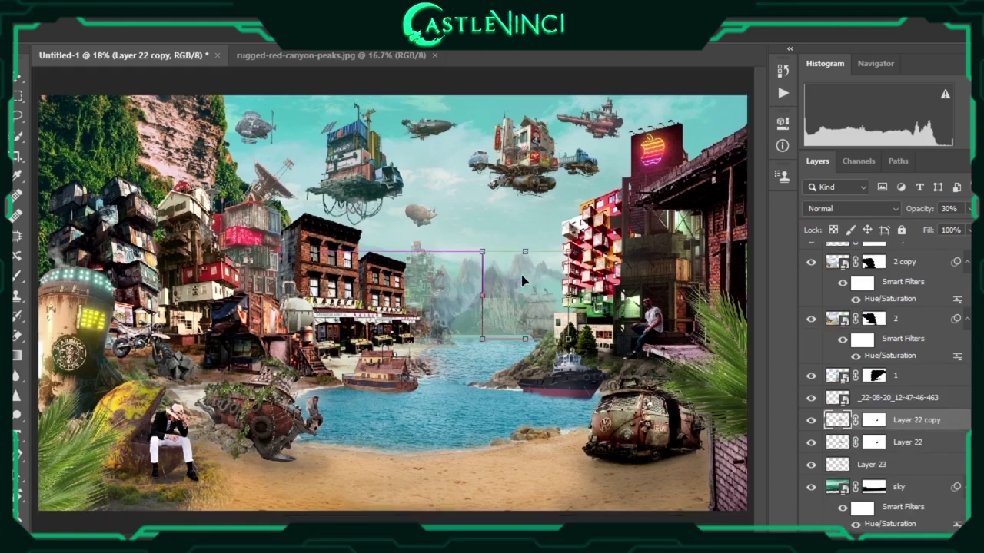
pyautogui.press('Return')
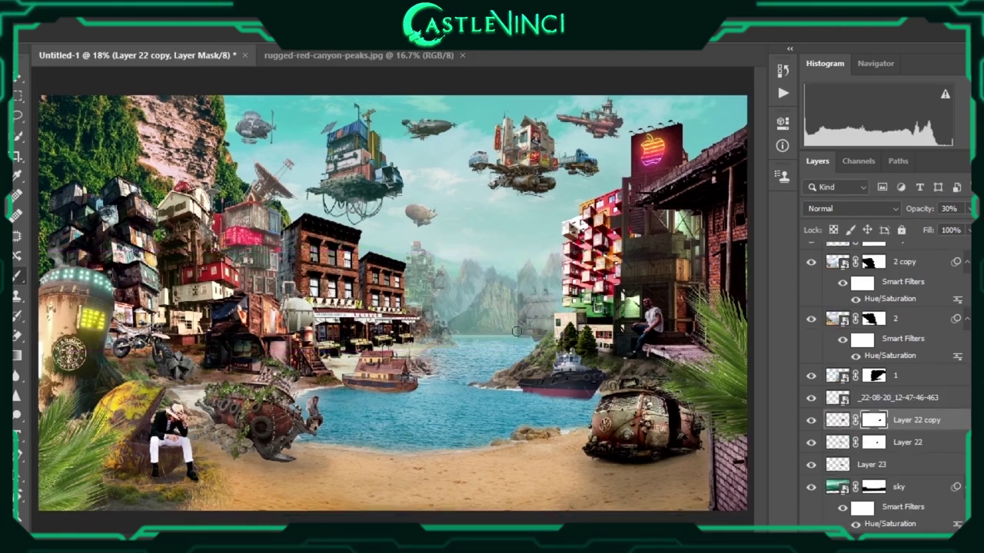
pyautogui.hotkey('ctrl', '2')
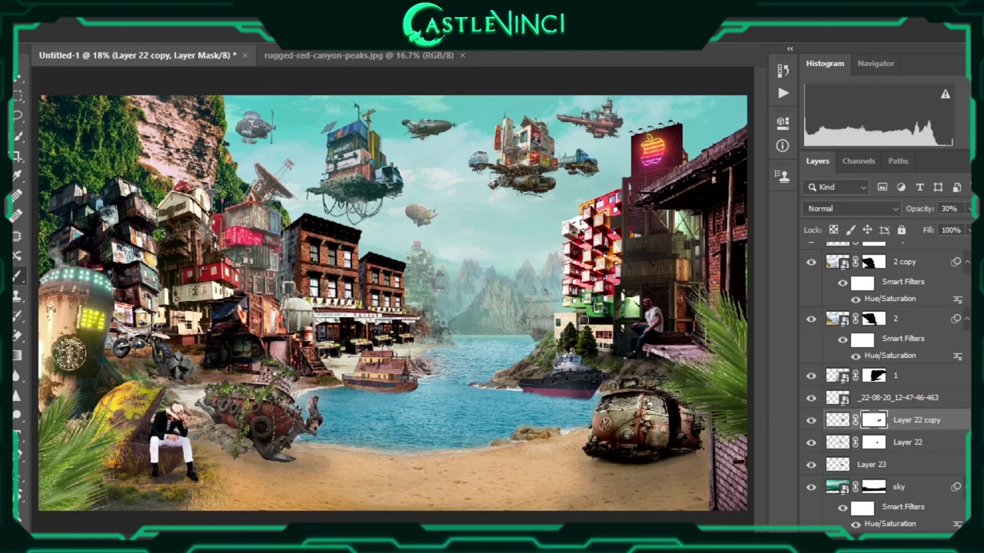
# Show the ship under the balloon again and resize the dark-clothed woman standing on the beach
pyautogui.scroll(5, 858, 401)
pyautogui.scroll(5, 858, 401)
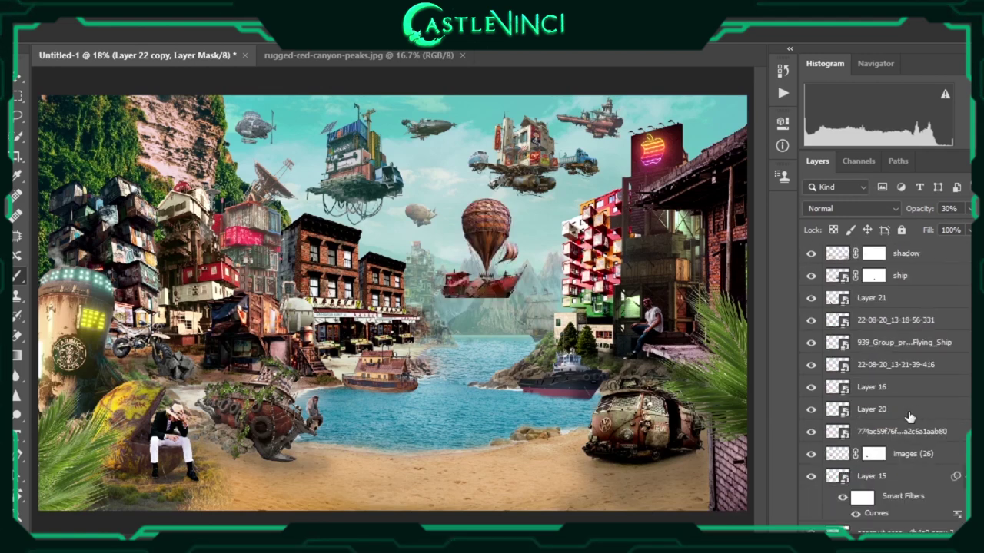
pyautogui.click(812, 431)
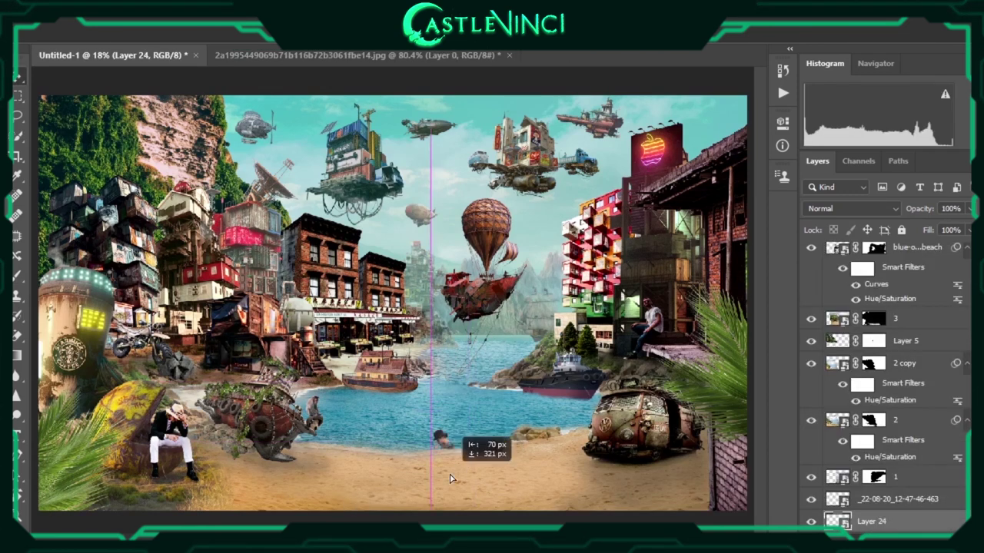
pyautogui.moveTo(492, 338); pyautogui.dragTo(469, 382)
pyautogui.press('Return')
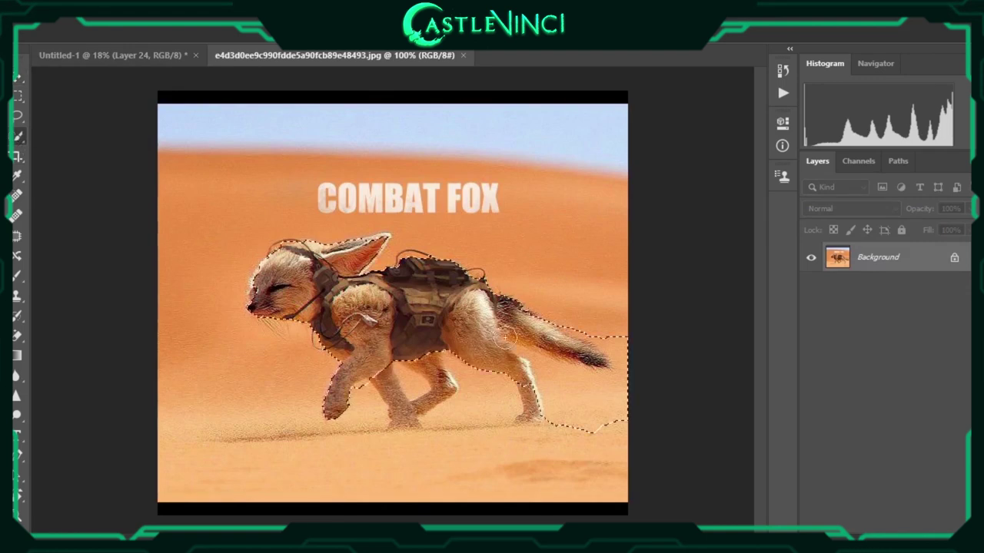
# Mask out the desert sand between the fox's legs and around its ear
pyautogui.click(907, 523)
pyautogui.moveTo(344, 432)
pyautogui.mouseDown()
pyautogui.moveTo(382, 433)
pyautogui.moveTo(464, 368)
pyautogui.mouseUp()
pyautogui.rightClick(464, 368)
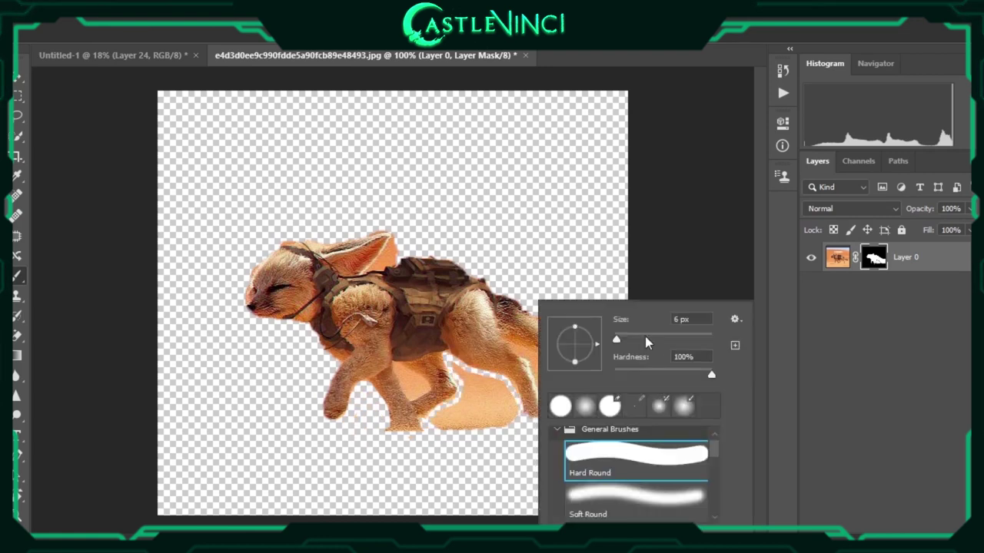
pyautogui.moveTo(518, 437)
pyautogui.mouseDown()
pyautogui.moveTo(610, 378)
pyautogui.moveTo(465, 442)
pyautogui.moveTo(425, 389)
pyautogui.mouseUp()
pyautogui.rightClick(465, 442)
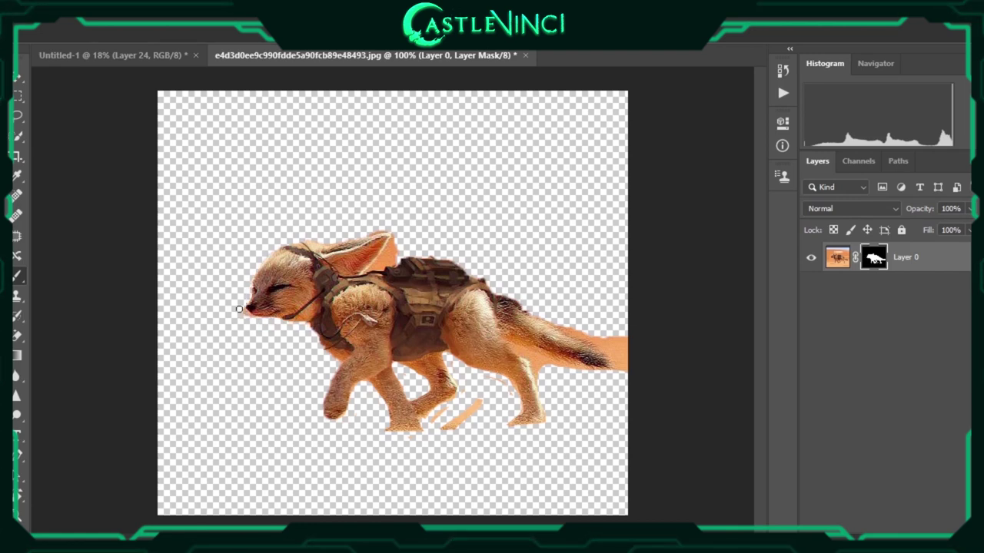
pyautogui.moveTo(348, 239); pyautogui.dragTo(389, 243)
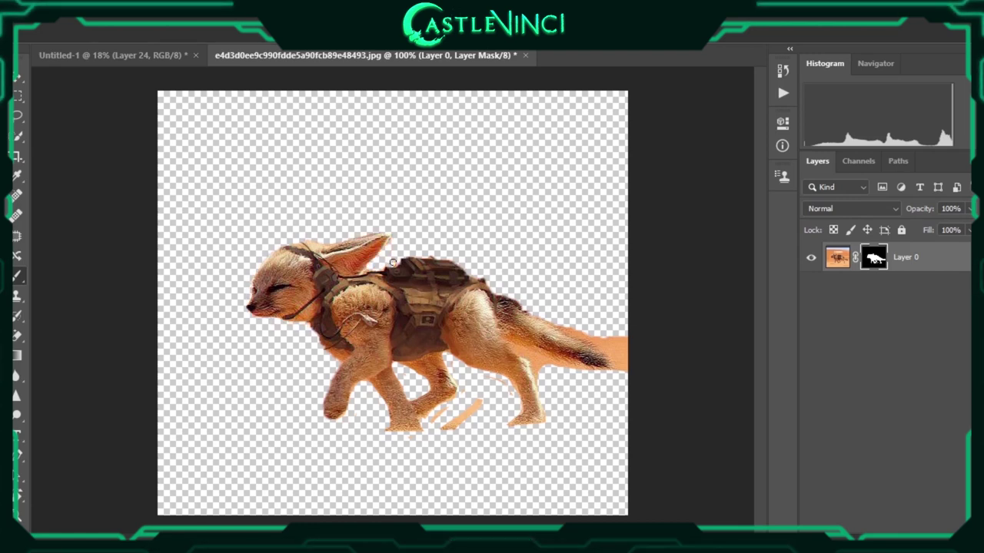
# Remove sand streaks under the legs and tail fringe, then place the fox beside the man
pyautogui.moveTo(476, 404); pyautogui.dragTo(430, 419)
pyautogui.moveTo(595, 346); pyautogui.dragTo(621, 346)
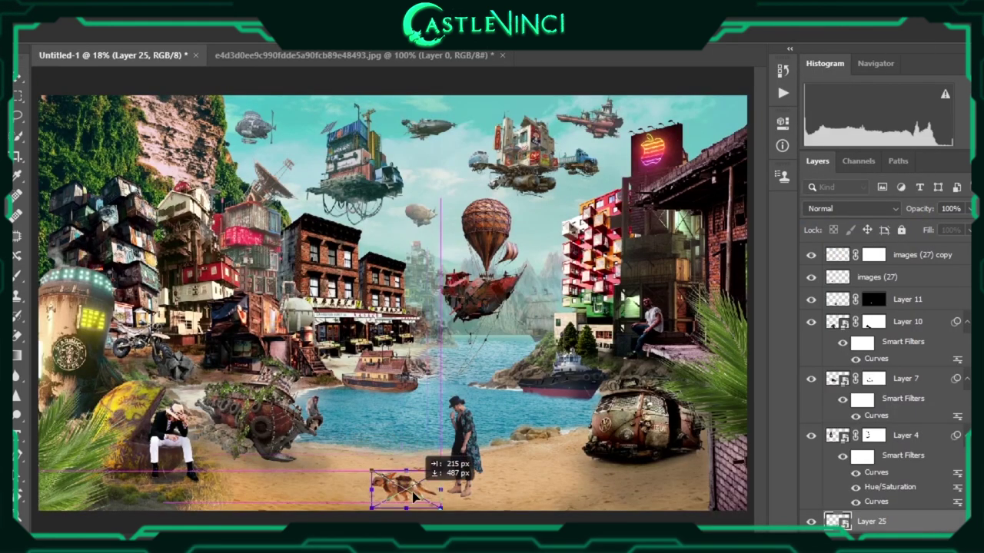
pyautogui.moveTo(414, 498); pyautogui.dragTo(414, 489)
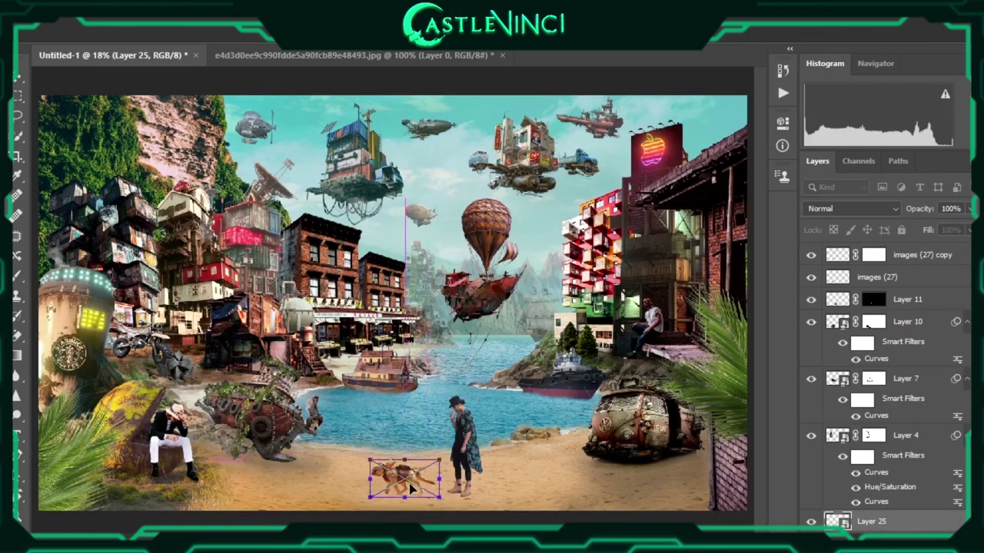
pyautogui.press('Return')
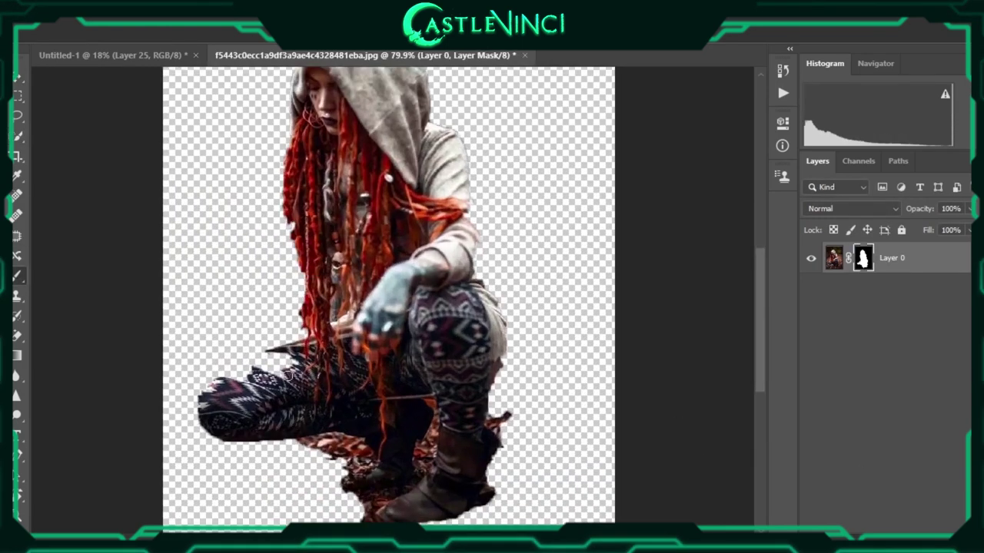
# Refine the woman's mask, revealing her patterned leg and hiding the leaves beneath her boots
pyautogui.moveTo(238, 367); pyautogui.dragTo(303, 355)
pyautogui.scroll(2, 279, 167)
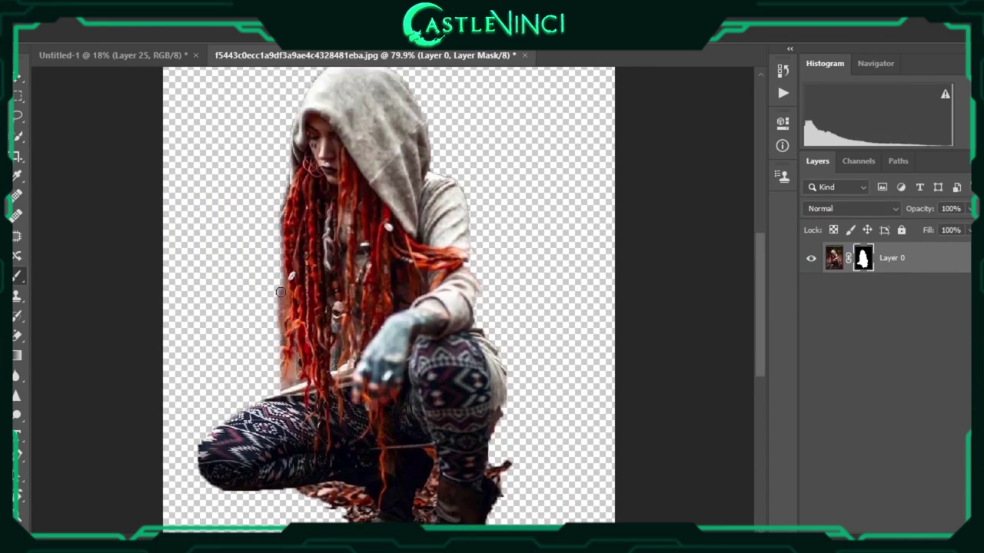
pyautogui.scroll(-1, 277, 350)
pyautogui.moveTo(361, 480)
pyautogui.mouseDown()
pyautogui.moveTo(291, 461)
pyautogui.moveTo(345, 458)
pyautogui.mouseUp()
pyautogui.moveTo(339, 515); pyautogui.dragTo(380, 511)
# Drag the hooded woman into the beach composite and raise her layer in the stack
pyautogui.scroll(-2, 435, 480)
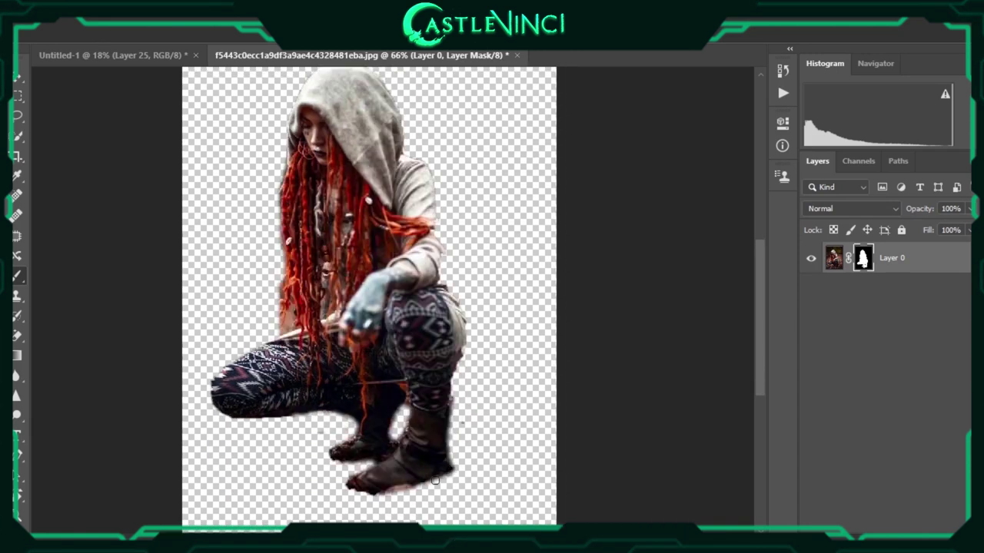
pyautogui.scroll(1, 461, 301)
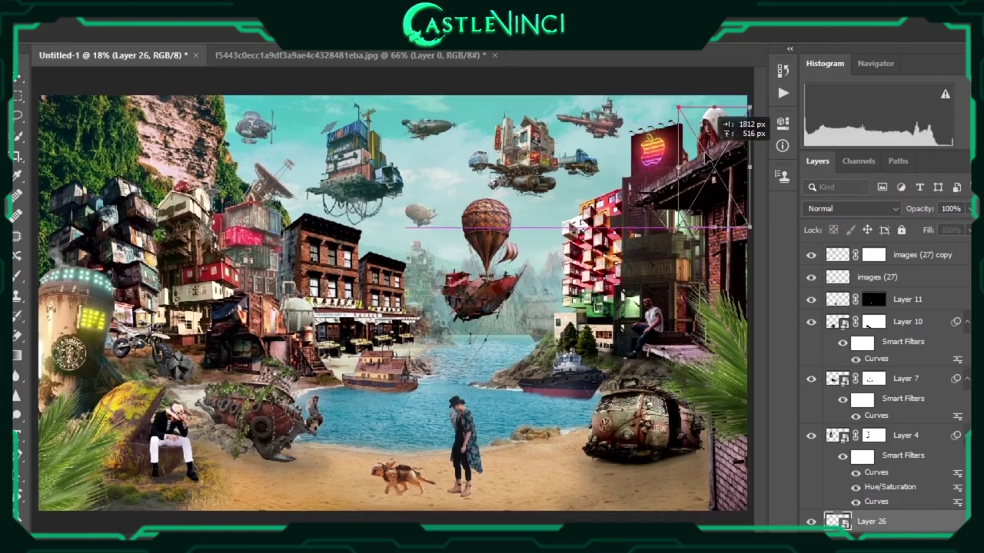
pyautogui.moveTo(260, 173); pyautogui.dragTo(718, 154)
pyautogui.moveTo(871, 521)
pyautogui.mouseDown()
pyautogui.moveTo(901, 277)
pyautogui.moveTo(884, 377)
pyautogui.mouseUp()
# Put Layer 26 above man set, move the woman toward the rooftop, and raise her layer
pyautogui.click(884, 409)
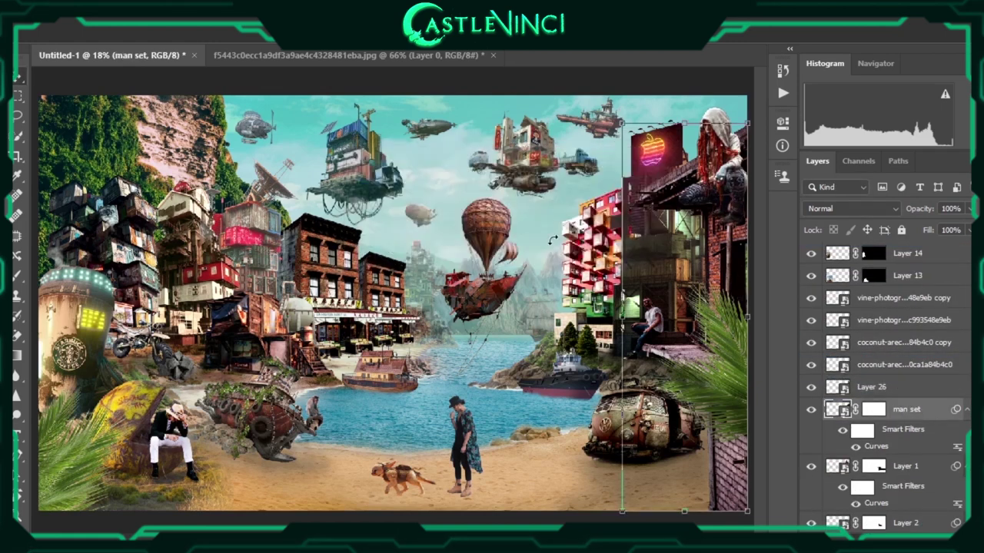
pyautogui.hotkey('ctrl', 't')
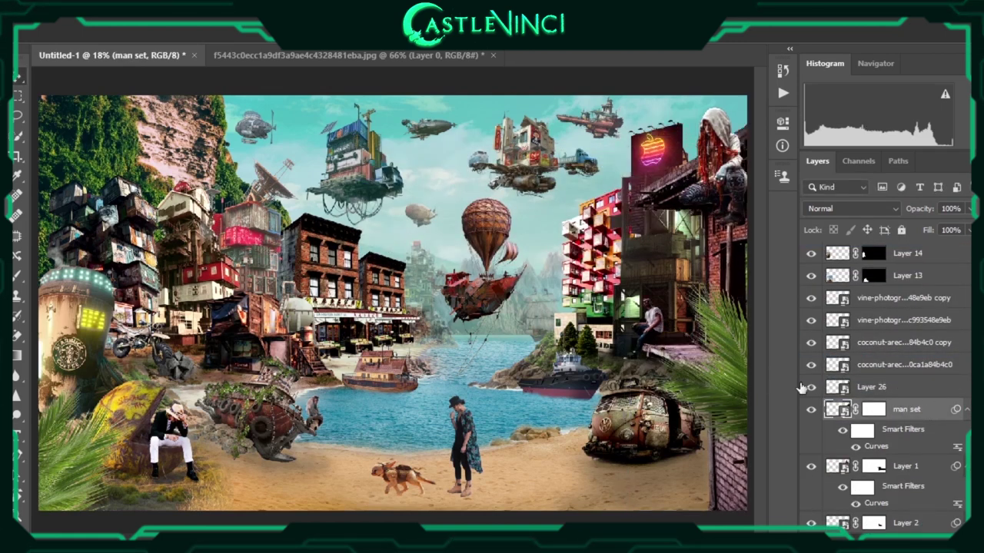
pyautogui.click(872, 386)
pyautogui.hotkey('ctrl', 't')
pyautogui.moveTo(739, 95); pyautogui.dragTo(711, 112)
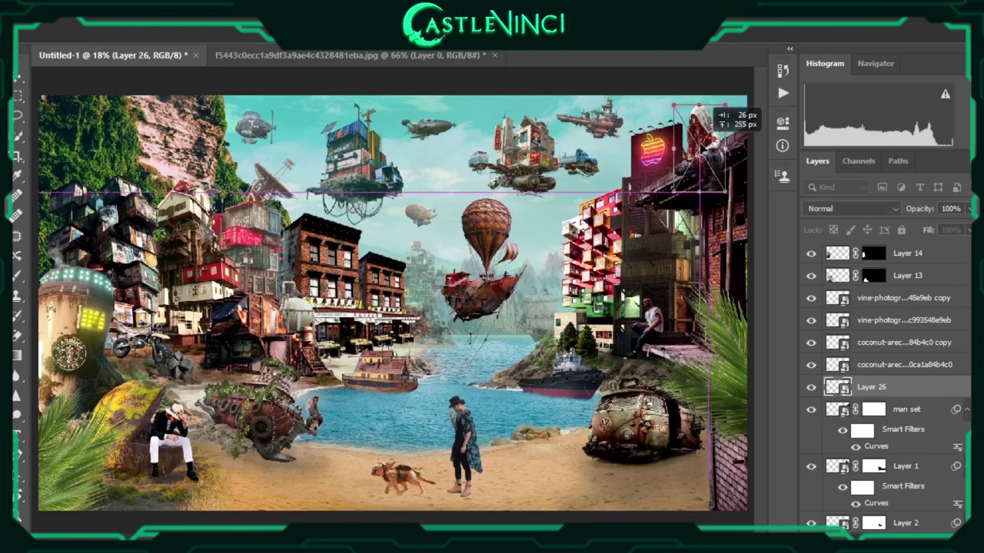
pyautogui.press('Return')
pyautogui.hotkey('ctrl', ']')
# Enlarge the hooded woman and set her onto the roof beside the neon billboard
pyautogui.scroll(5, 715, 170)
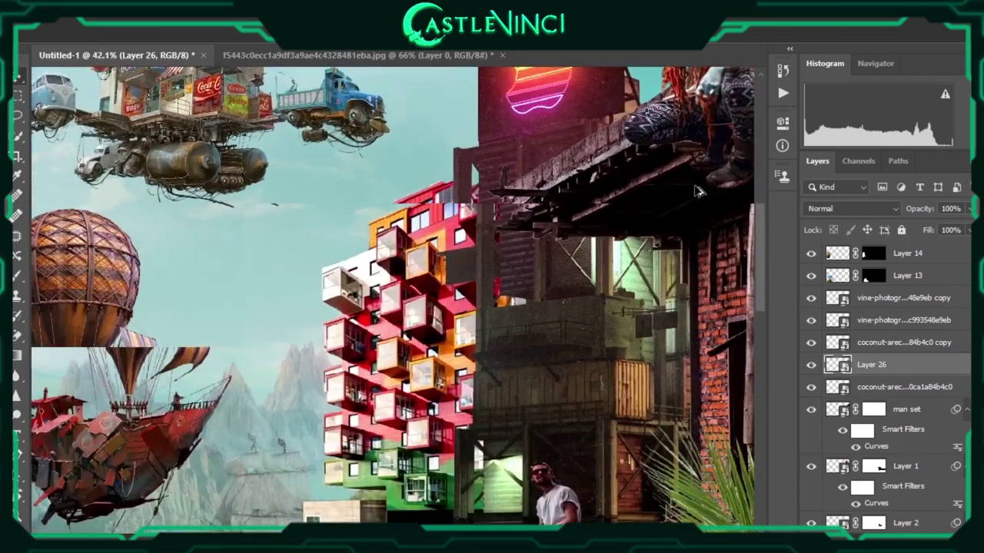
pyautogui.scroll(3, 642, 250)
pyautogui.hotkey('ctrl', 't')
pyautogui.moveTo(667, 117)
pyautogui.mouseDown()
pyautogui.moveTo(622, 163)
pyautogui.moveTo(637, 127)
pyautogui.mouseUp()
pyautogui.moveTo(594, 222)
pyautogui.mouseDown()
pyautogui.moveTo(602, 242)
pyautogui.moveTo(588, 248)
pyautogui.mouseUp()
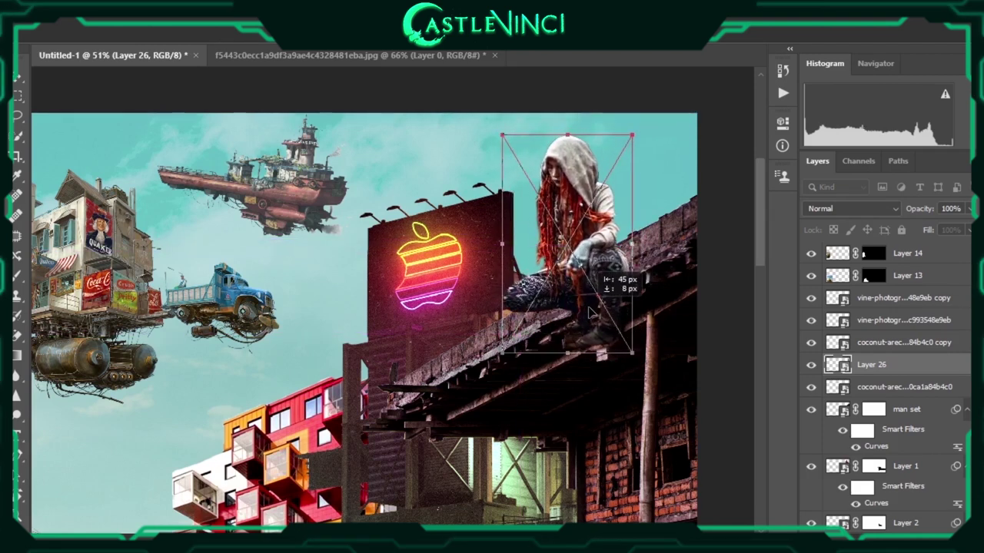
pyautogui.moveTo(590, 312); pyautogui.dragTo(596, 306)
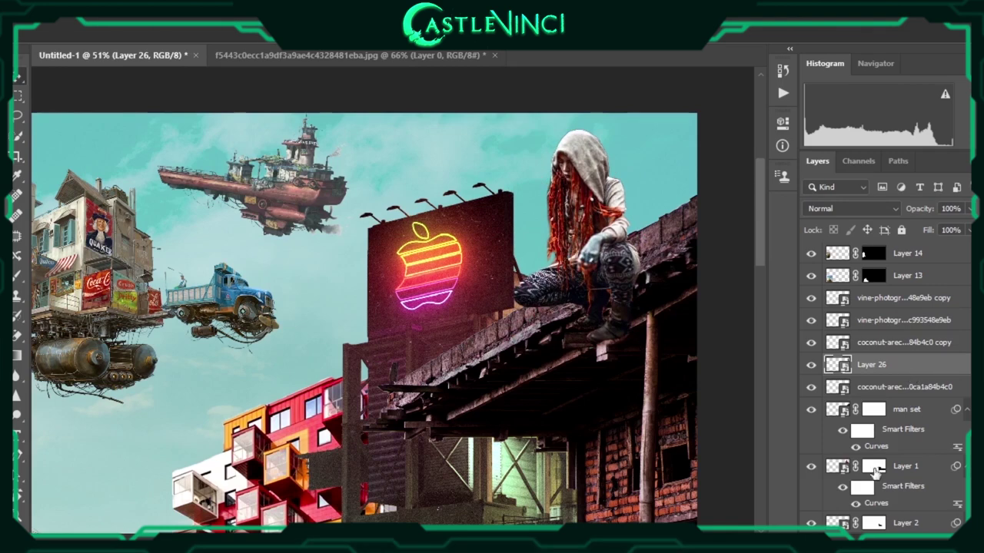
# Adjust how she sits on the roof edge and settle her slightly lower on the ledge
pyautogui.scroll(3, 626, 331)
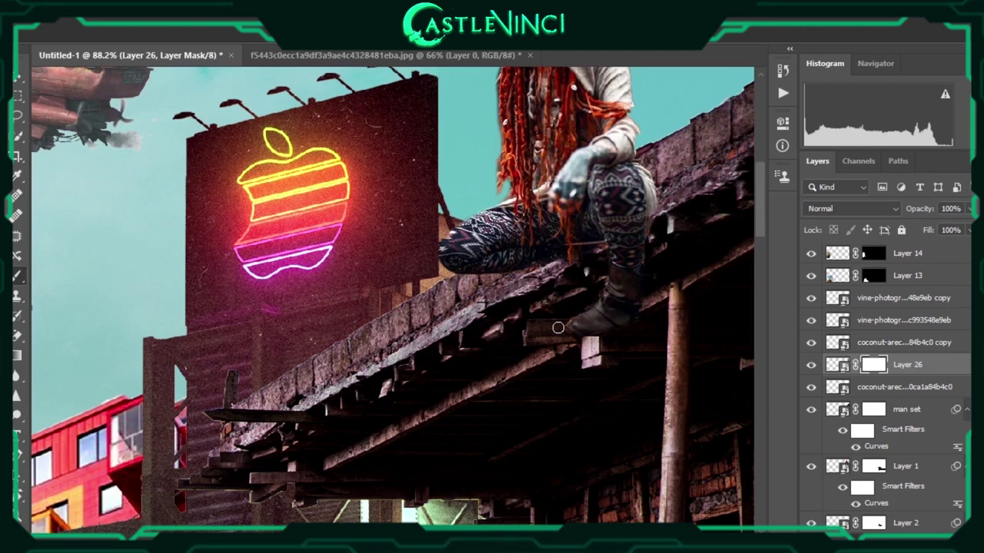
pyautogui.moveTo(558, 328); pyautogui.dragTo(663, 231)
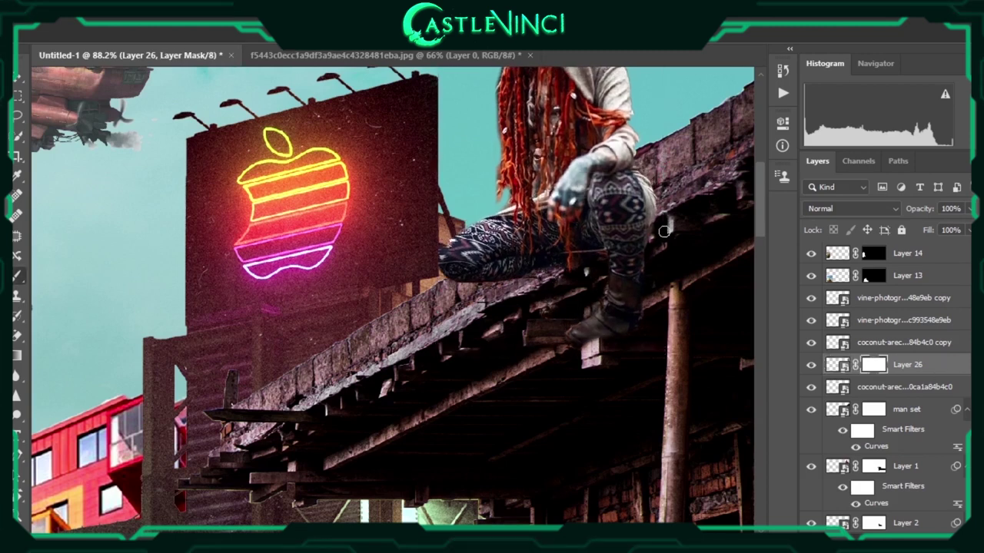
pyautogui.scroll(-2, 675, 276)
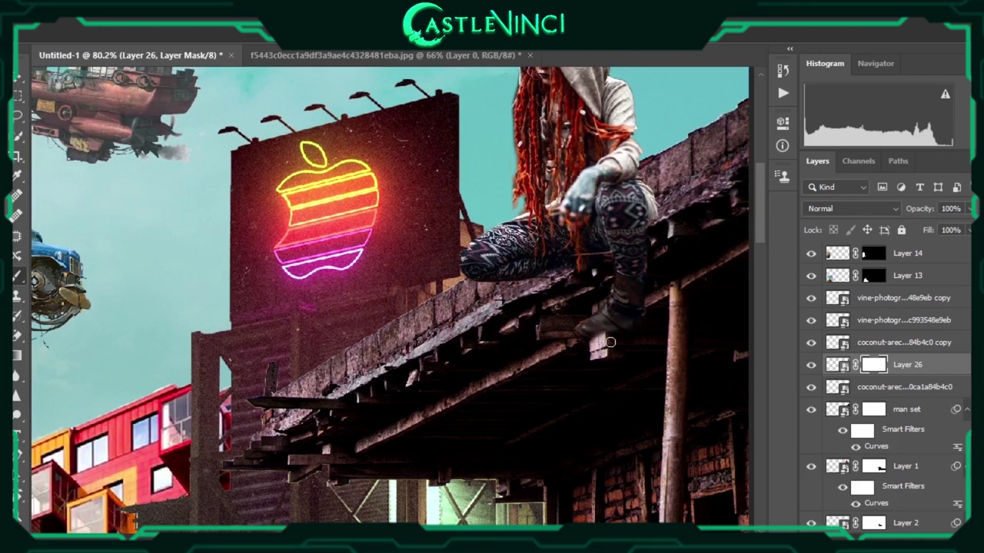
pyautogui.press('v')
pyautogui.moveTo(610, 342); pyautogui.dragTo(607, 296)
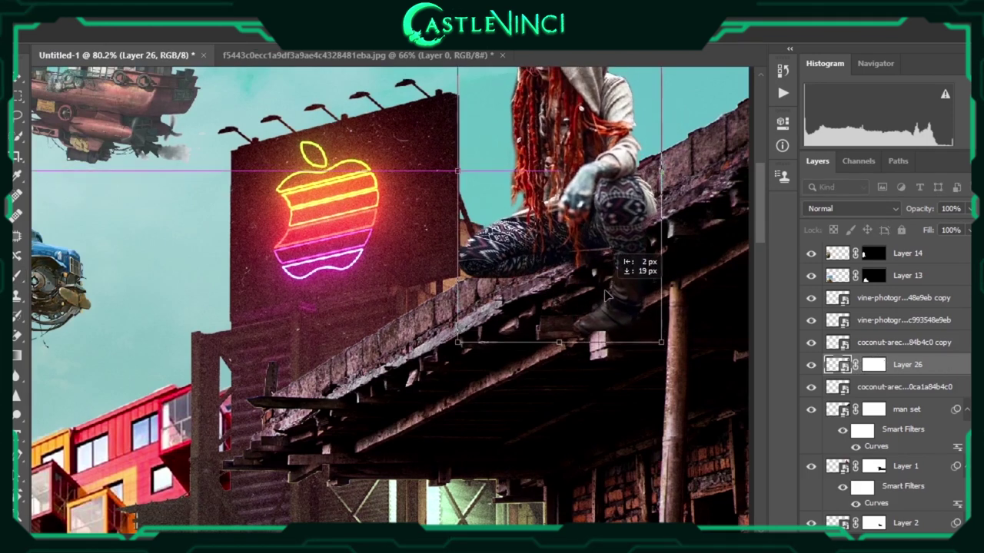
pyautogui.moveTo(607, 296); pyautogui.dragTo(609, 300)
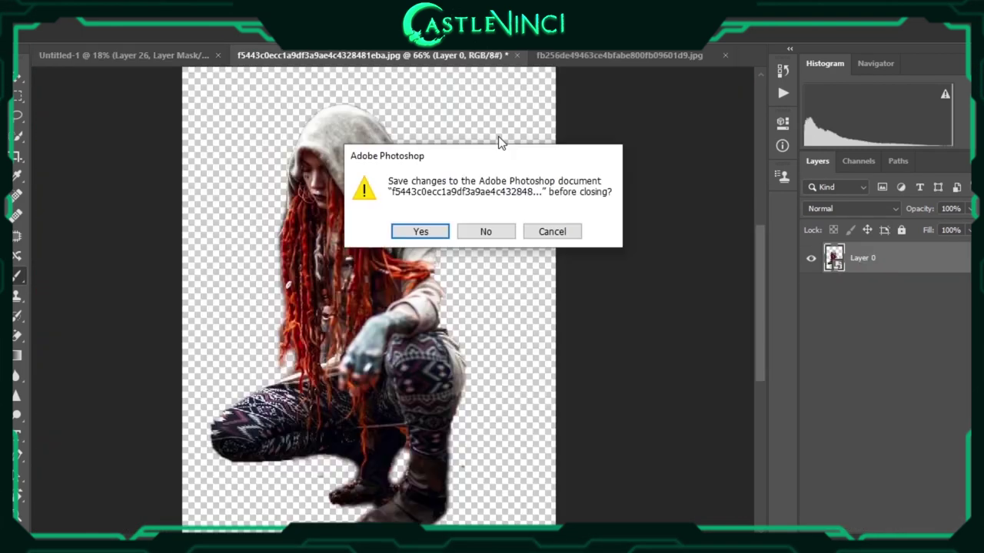
# Close the previous cutout without saving and mask out green beside the climber's leg and right side
pyautogui.press('n')
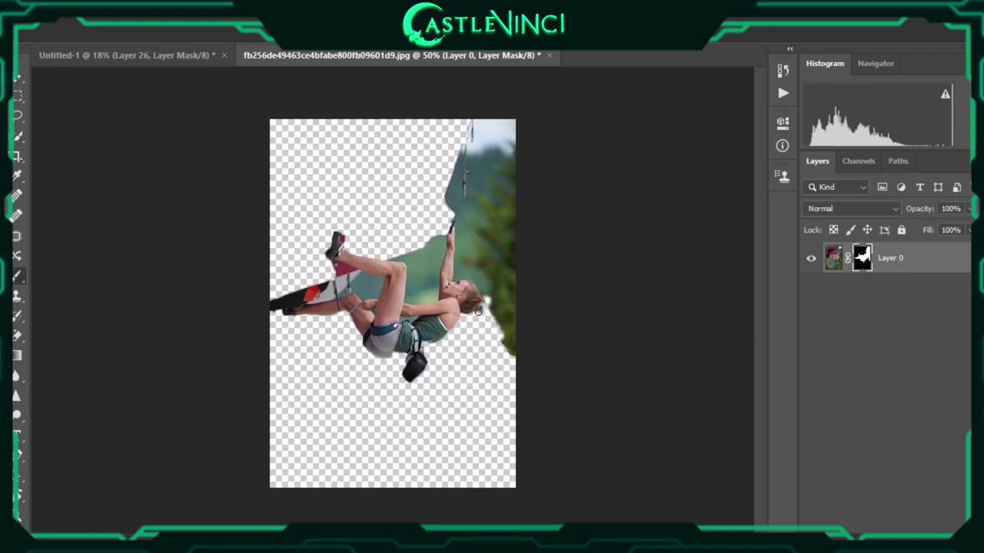
pyautogui.scroll(5, 477, 310)
pyautogui.moveTo(203, 345)
pyautogui.mouseDown()
pyautogui.moveTo(182, 345)
pyautogui.moveTo(196, 388)
pyautogui.mouseUp()
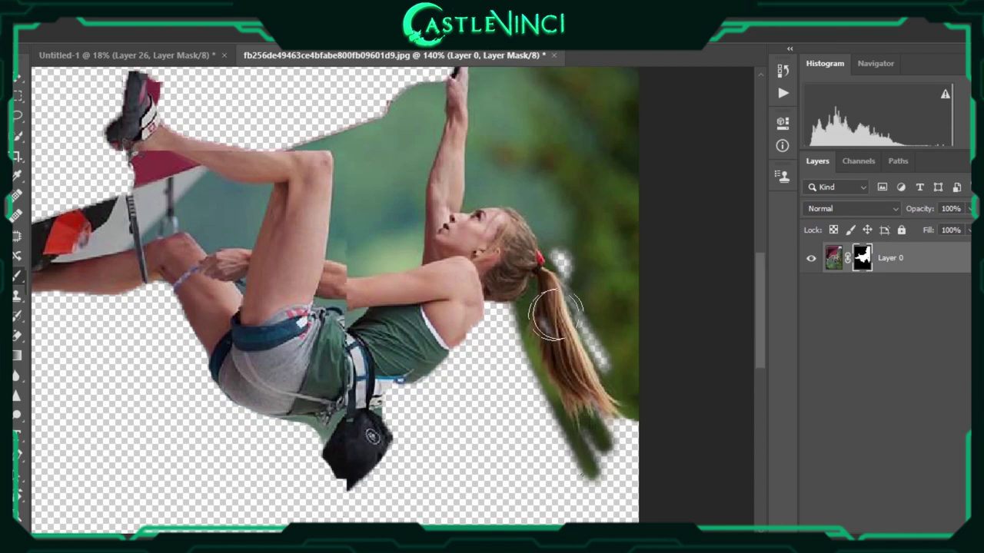
pyautogui.scroll(5, 461, 308)
pyautogui.scroll(-2, 538, 165)
pyautogui.moveTo(579, 131); pyautogui.dragTo(590, 461)
# Mask out the green around the climber's hair and between her raised arm and face
pyautogui.scroll(3, 591, 461)
pyautogui.moveTo(509, 300)
pyautogui.mouseDown()
pyautogui.moveTo(530, 479)
pyautogui.moveTo(428, 420)
pyautogui.mouseUp()
pyautogui.moveTo(503, 299); pyautogui.dragTo(457, 184)
pyautogui.scroll(3, 446, 172)
pyautogui.moveTo(374, 156); pyautogui.dragTo(439, 255)
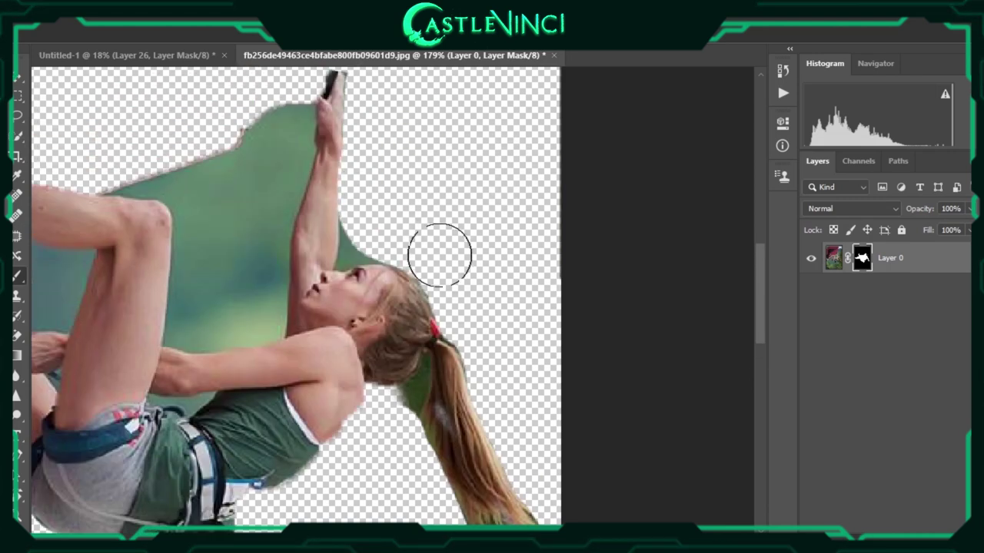
pyautogui.moveTo(351, 221); pyautogui.dragTo(346, 266)
pyautogui.scroll(3, 365, 273)
# Resize the brush and erase the green fringe along the ponytail down to its tip
pyautogui.rightClick(342, 240)
pyautogui.press('Return')
pyautogui.scroll(-5, 425, 284)
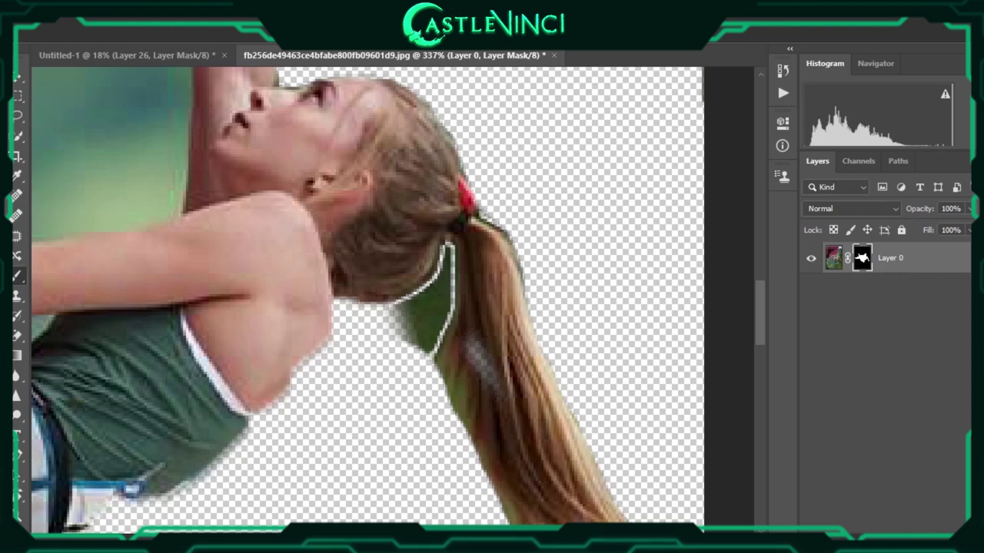
pyautogui.scroll(-4, 435, 349)
pyautogui.rightClick(454, 231)
pyautogui.press('Return')
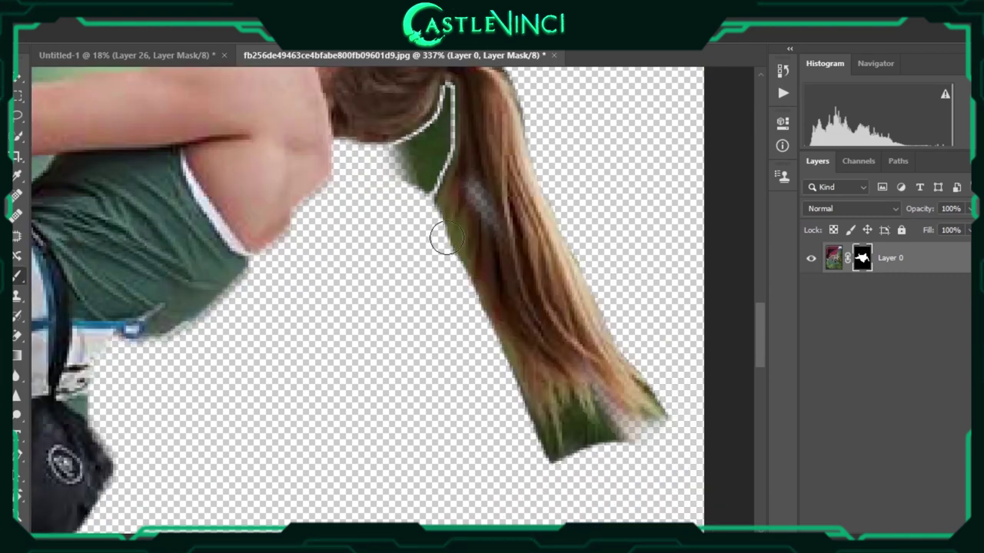
pyautogui.scroll(5, 492, 207)
pyautogui.scroll(-8, 507, 97)
pyautogui.scroll(4, 459, 248)
pyautogui.rightClick(462, 287)
pyautogui.press('Return')
pyautogui.moveTo(435, 271)
pyautogui.mouseDown()
pyautogui.moveTo(450, 292)
pyautogui.moveTo(421, 235)
pyautogui.mouseUp()
pyautogui.moveTo(461, 331)
pyautogui.mouseDown()
pyautogui.moveTo(516, 381)
pyautogui.moveTo(466, 345)
pyautogui.mouseUp()
# Restore the shirt's lower edge and the harness bib below the arm
pyautogui.scroll(3, 508, 230)
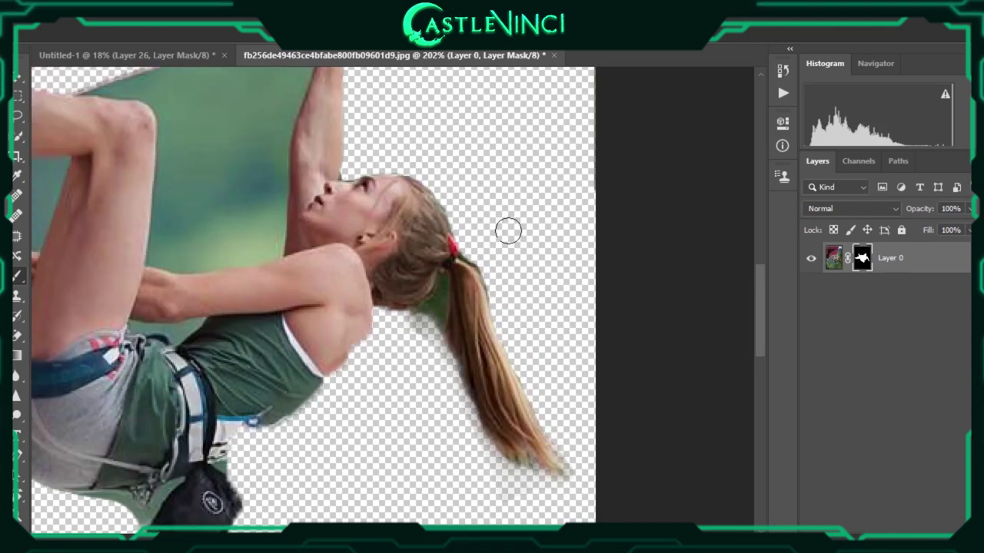
pyautogui.moveTo(231, 419); pyautogui.dragTo(303, 384)
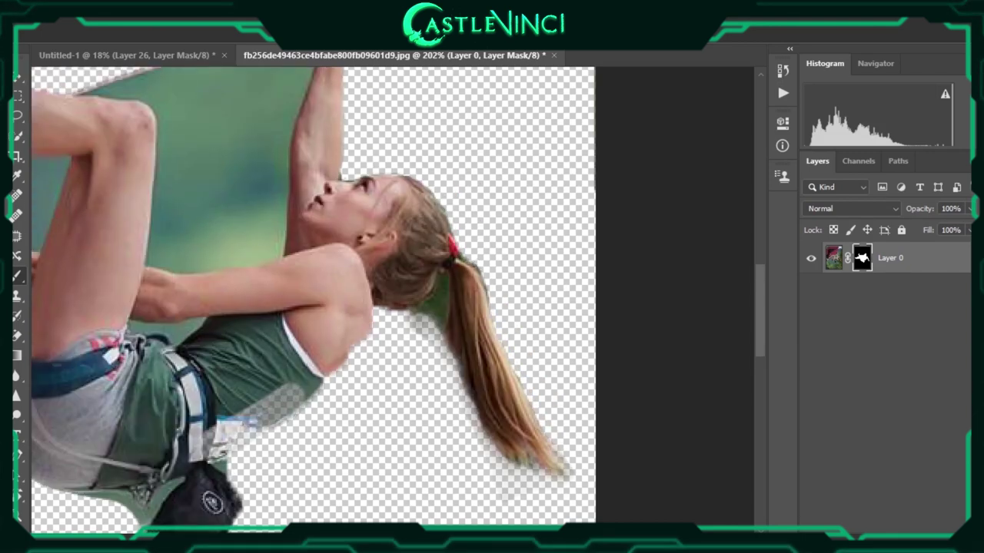
pyautogui.moveTo(254, 430); pyautogui.dragTo(337, 362)
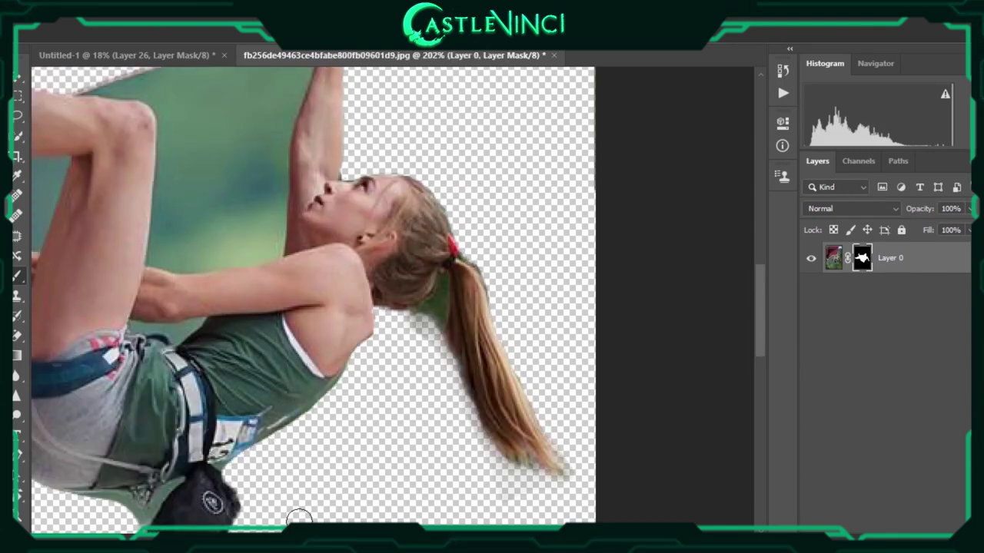
pyautogui.scroll(3, 364, 361)
pyautogui.rightClick(198, 299)
pyautogui.press('Escape')
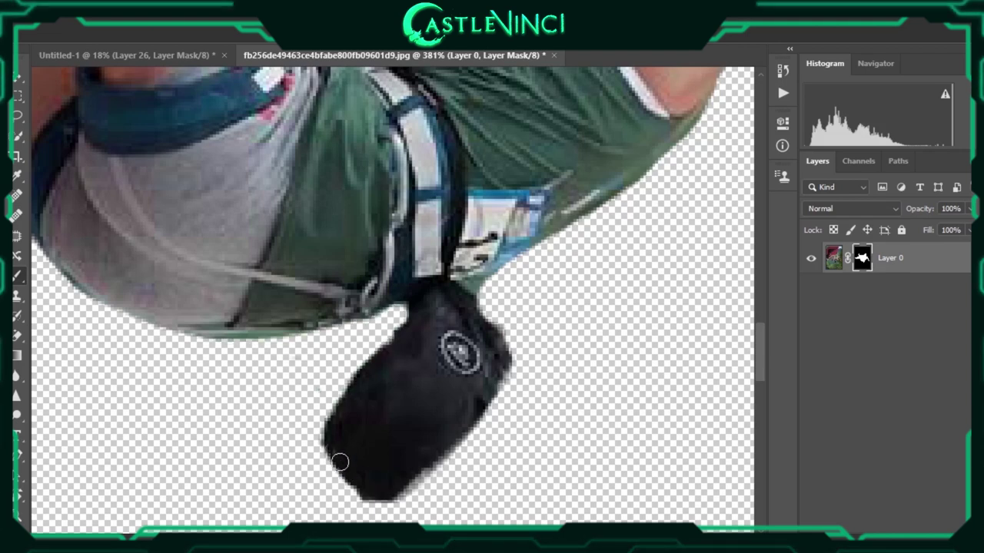
# Hide the board pieces beside the climber's foot
pyautogui.scroll(-2, 512, 281)
pyautogui.scroll(2, 466, 261)
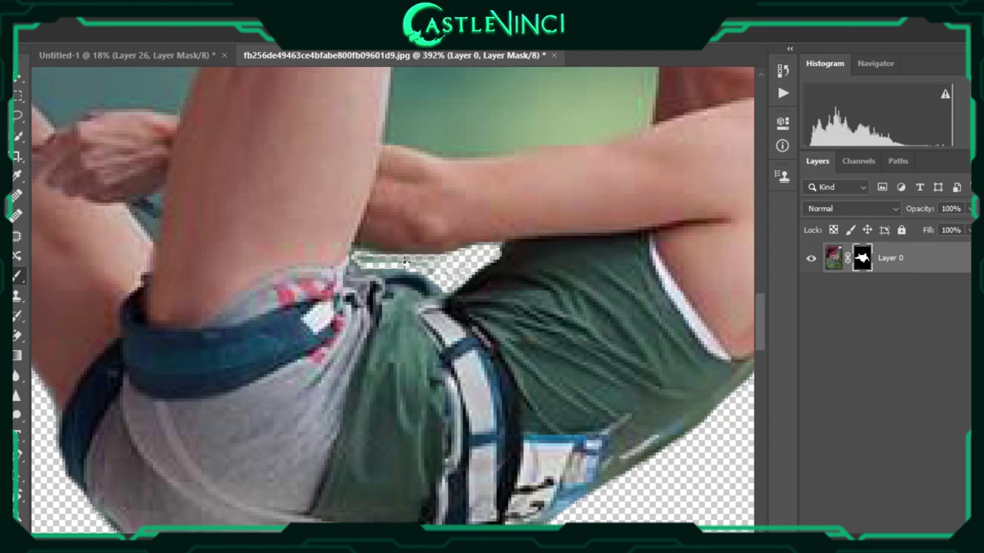
pyautogui.scroll(-5, 438, 270)
pyautogui.scroll(4, 323, 238)
pyautogui.rightClick(187, 308)
pyautogui.press('Escape')
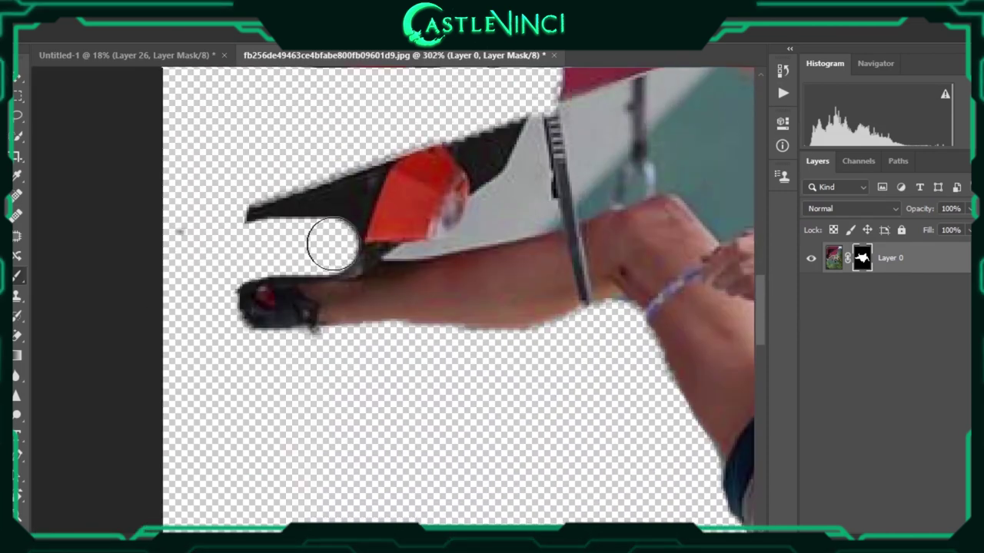
pyautogui.scroll(-3, 500, 185)
pyautogui.scroll(2, 246, 105)
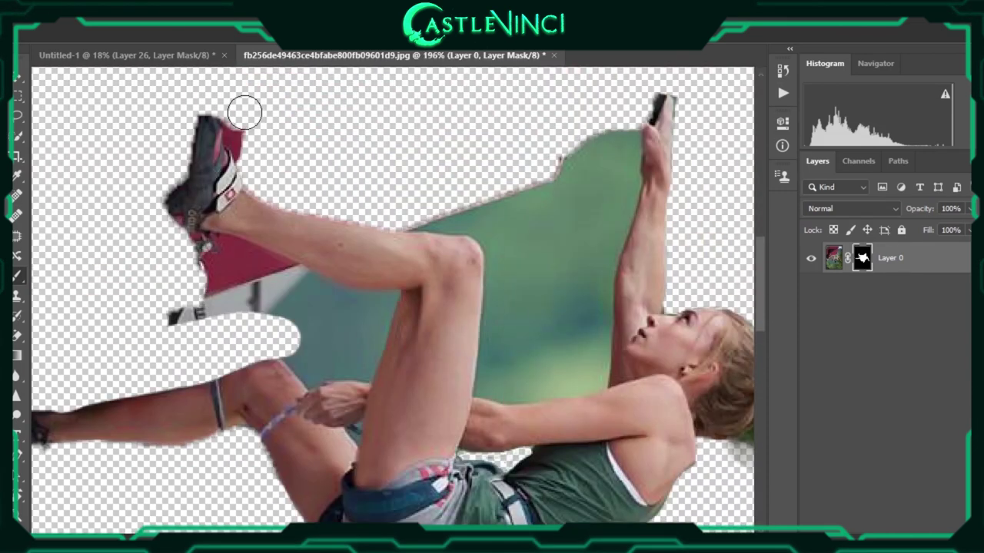
pyautogui.moveTo(199, 248)
pyautogui.mouseDown()
pyautogui.moveTo(311, 327)
pyautogui.moveTo(188, 258)
pyautogui.moveTo(278, 277)
pyautogui.moveTo(308, 382)
pyautogui.mouseUp()
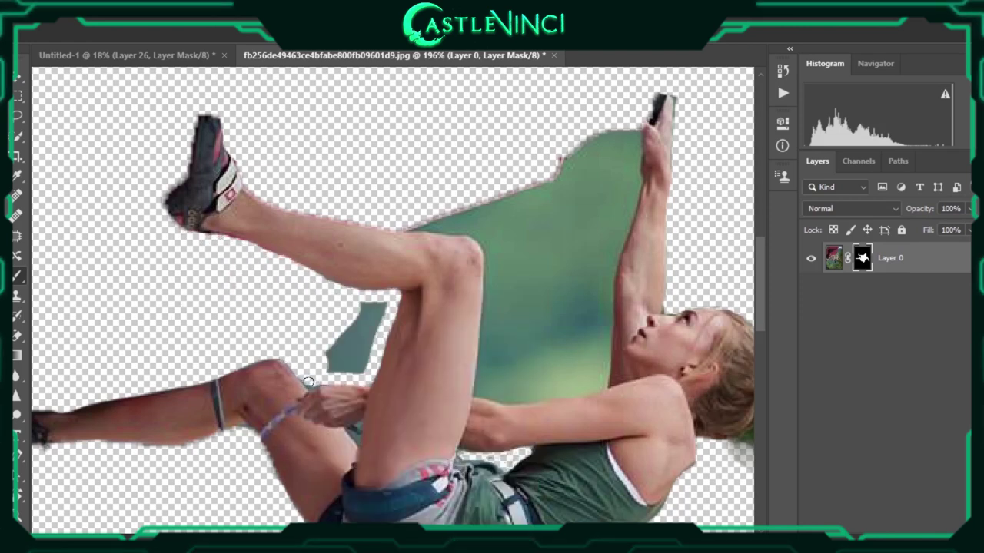
# Paint out the remaining green along the raised arm and drag the climber into Untitled-1
pyautogui.moveTo(500, 394)
pyautogui.mouseDown()
pyautogui.moveTo(611, 254)
pyautogui.moveTo(637, 179)
pyautogui.mouseUp()
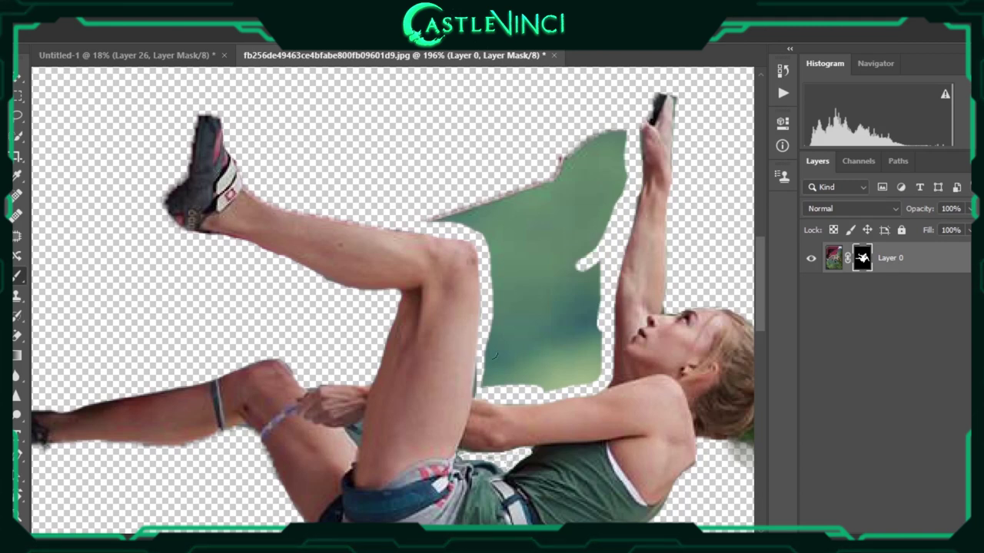
pyautogui.rightClick(513, 384)
pyautogui.moveTo(566, 127)
pyautogui.mouseDown()
pyautogui.moveTo(534, 318)
pyautogui.moveTo(632, 84)
pyautogui.mouseUp()
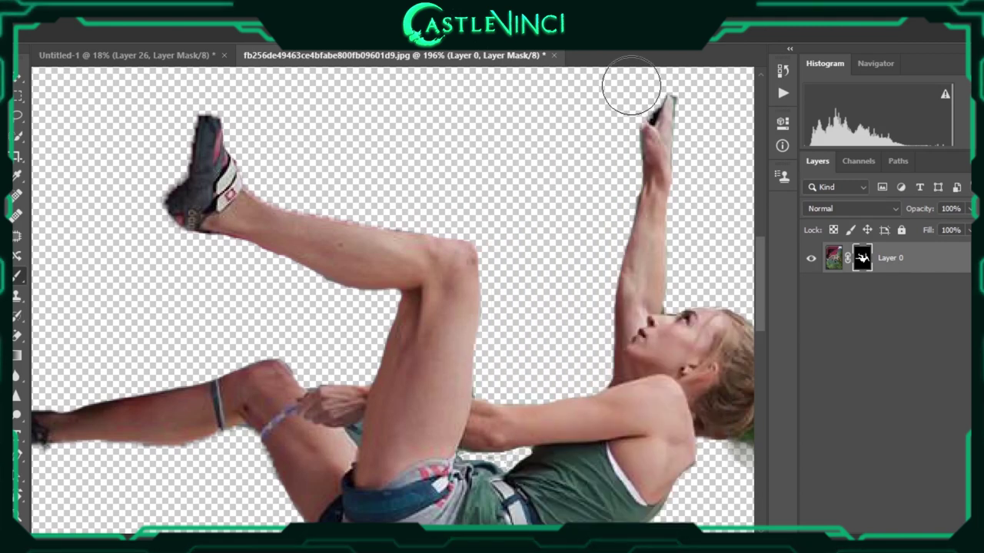
pyautogui.scroll(-2, 562, 302)
pyautogui.hscroll(5, 563, 301)
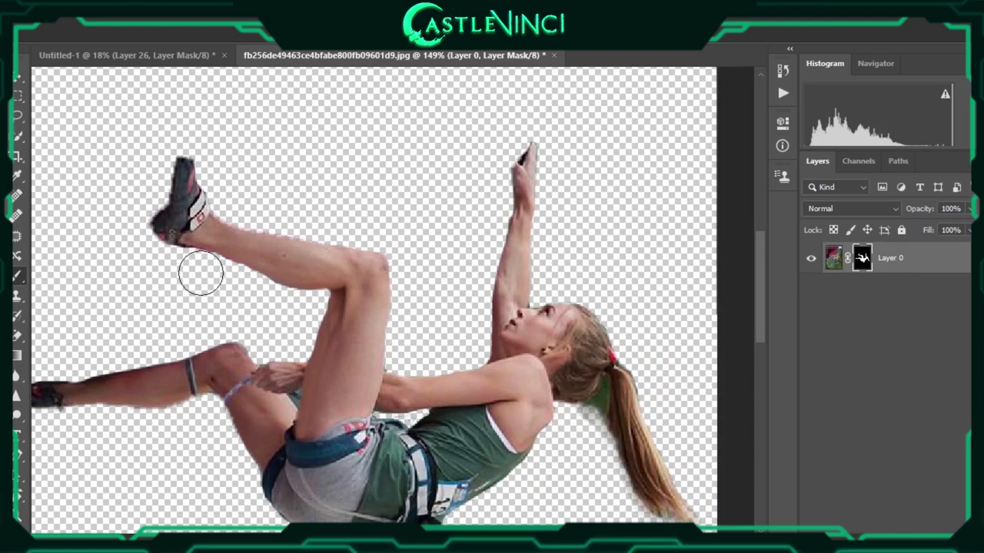
pyautogui.scroll(3, 604, 476)
pyautogui.rightClick(602, 300)
pyautogui.press('Escape')
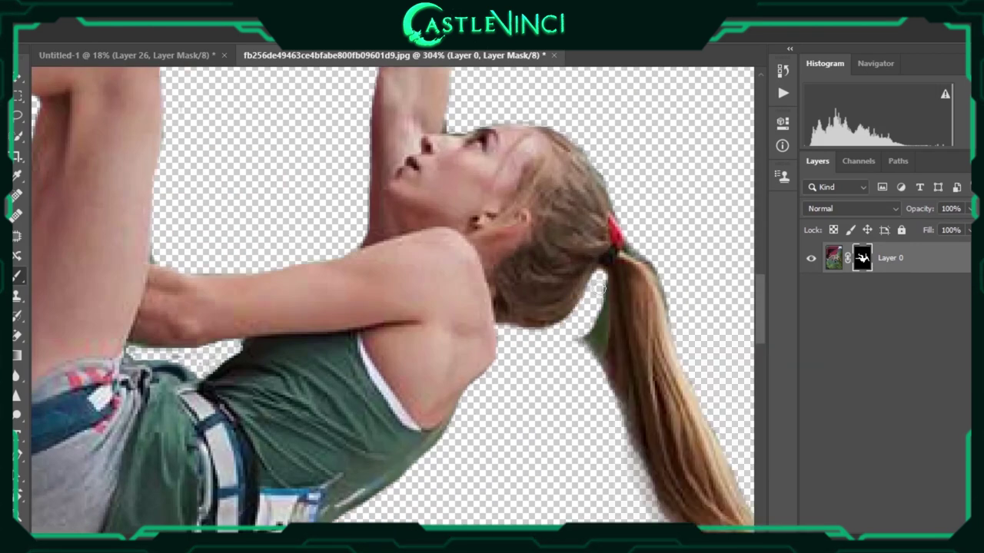
pyautogui.hotkey('ctrl', '0')
pyautogui.moveTo(483, 237); pyautogui.dragTo(585, 331)
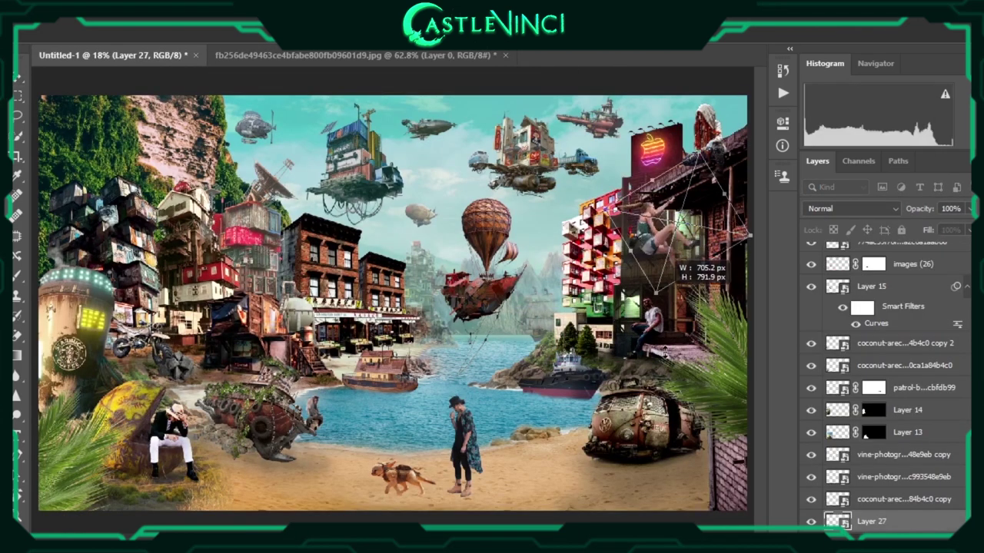
# Move the climber toward the brick building on the right
pyautogui.press('Return')
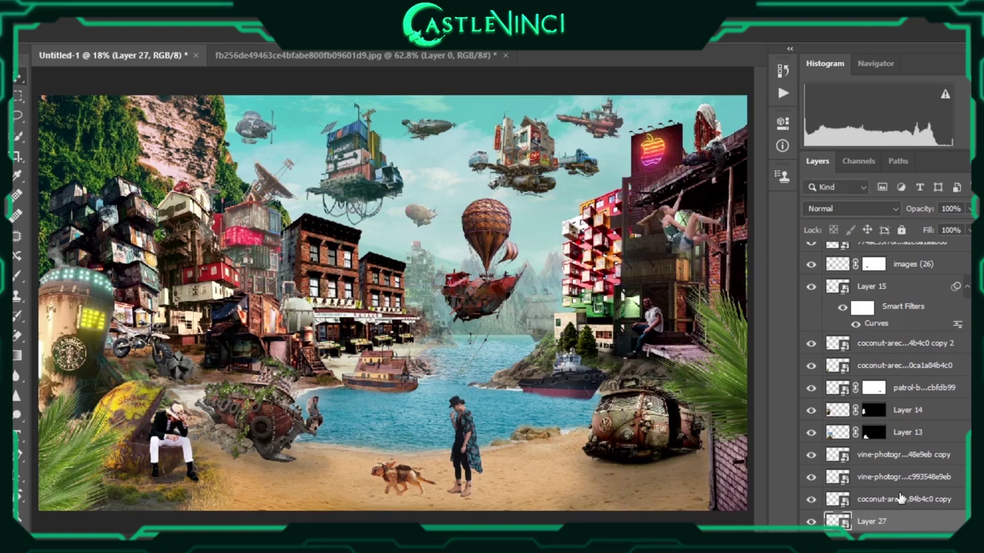
pyautogui.scroll(3, 700, 257)
pyautogui.scroll(3, 699, 257)
pyautogui.scroll(3, 699, 258)
pyautogui.scroll(2, 699, 258)
pyautogui.moveTo(605, 196); pyautogui.dragTo(646, 169)
pyautogui.scroll(3, 646, 169)
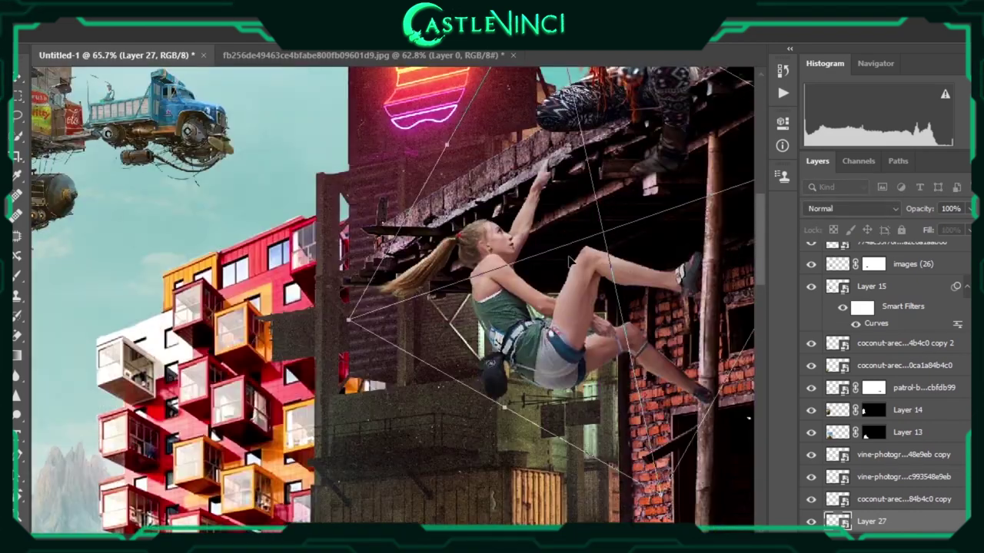
pyautogui.moveTo(365, 325); pyautogui.dragTo(370, 321)
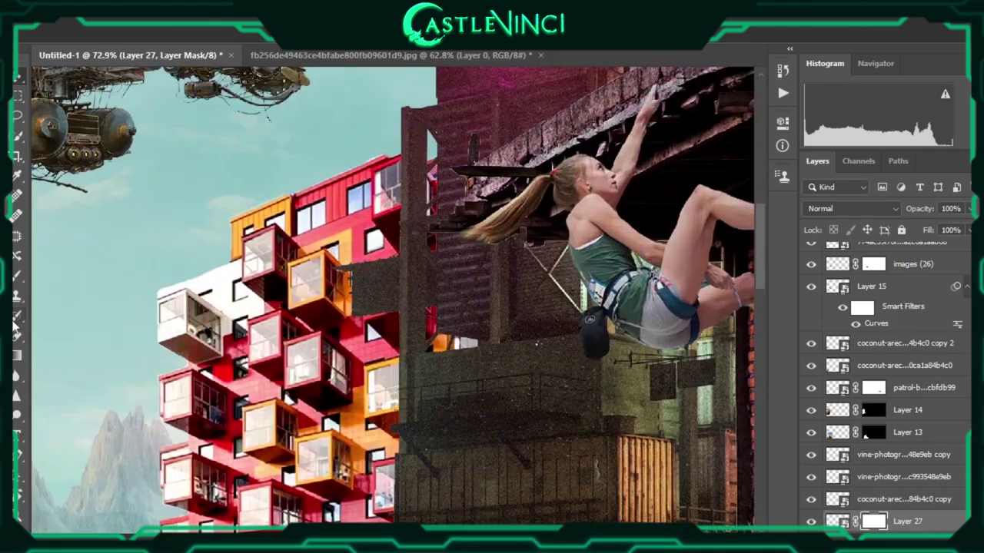
# Enlarge the climber with Free Transform and lift her onto the building wall
pyautogui.rightClick(484, 242)
pyautogui.press('Escape')
pyautogui.hotkey('ctrl', '0')
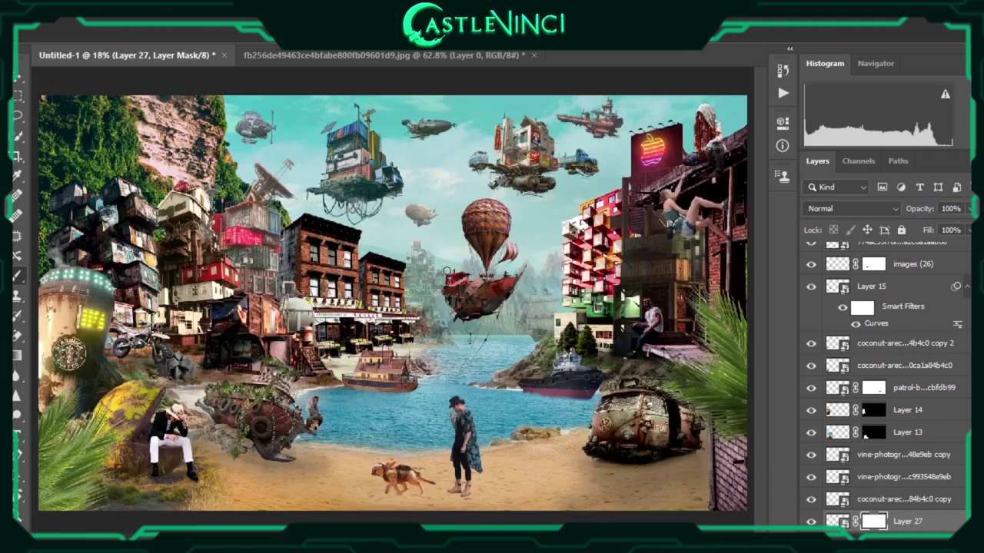
pyautogui.moveTo(619, 274); pyautogui.dragTo(610, 288)
pyautogui.moveTo(690, 239); pyautogui.dragTo(700, 249)
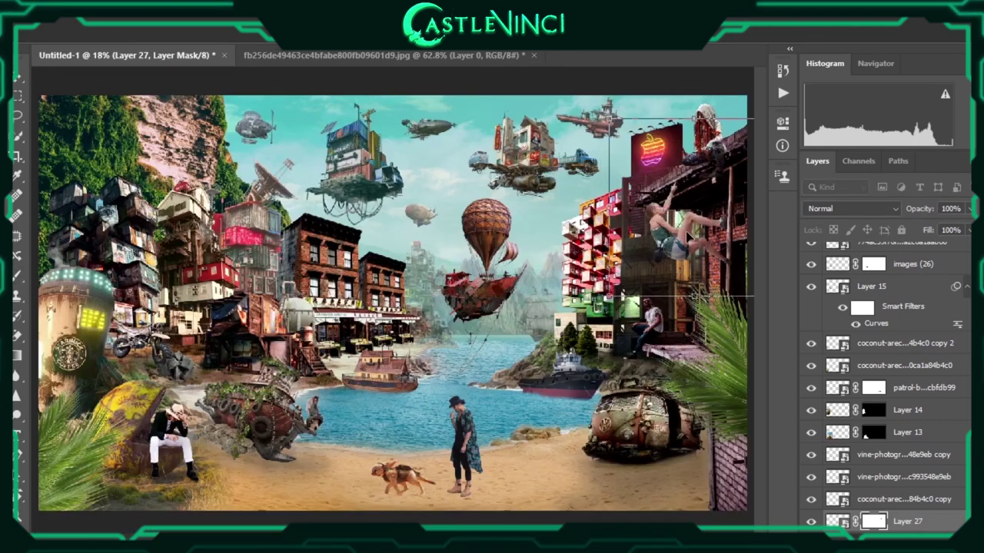
pyautogui.moveTo(624, 131); pyautogui.dragTo(619, 125)
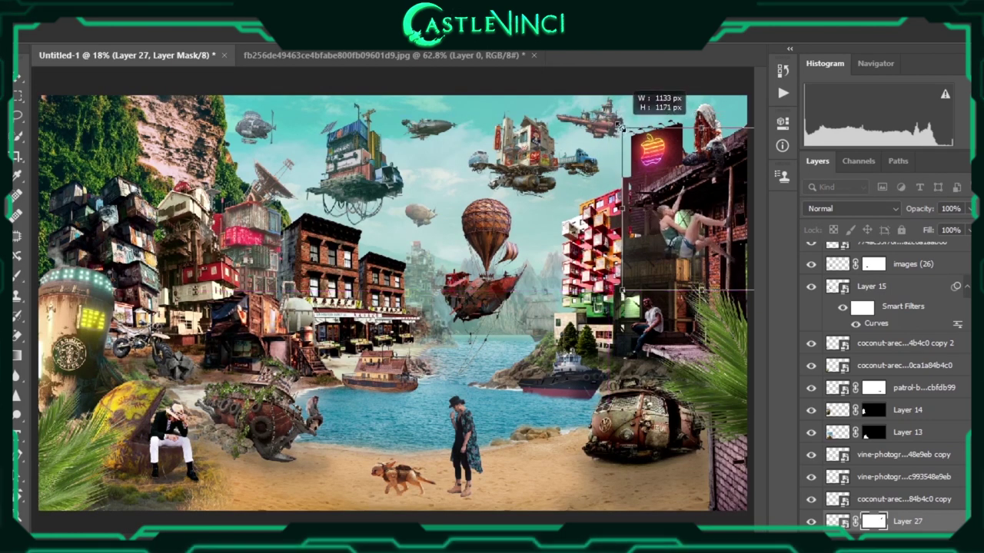
pyautogui.moveTo(690, 241); pyautogui.dragTo(694, 198)
# Move the climber's Layer 27 above Layer 14 and view the whole composition
pyautogui.hotkey('ctrl', ']')
pyautogui.hotkey('ctrl', ']')
pyautogui.hotkey('ctrl', ']')
pyautogui.scroll(5, 654, 215)
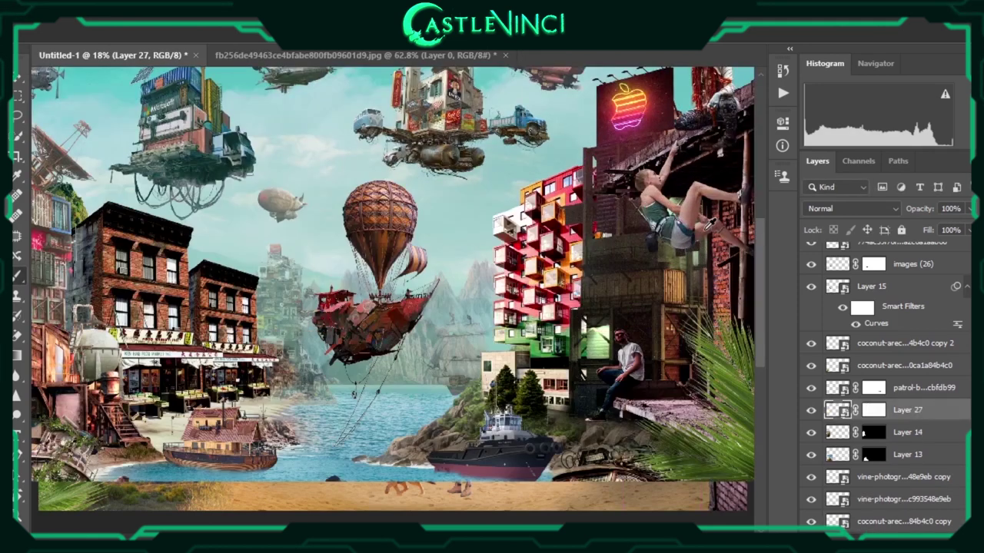
pyautogui.moveTo(604, 220); pyautogui.dragTo(615, 227)
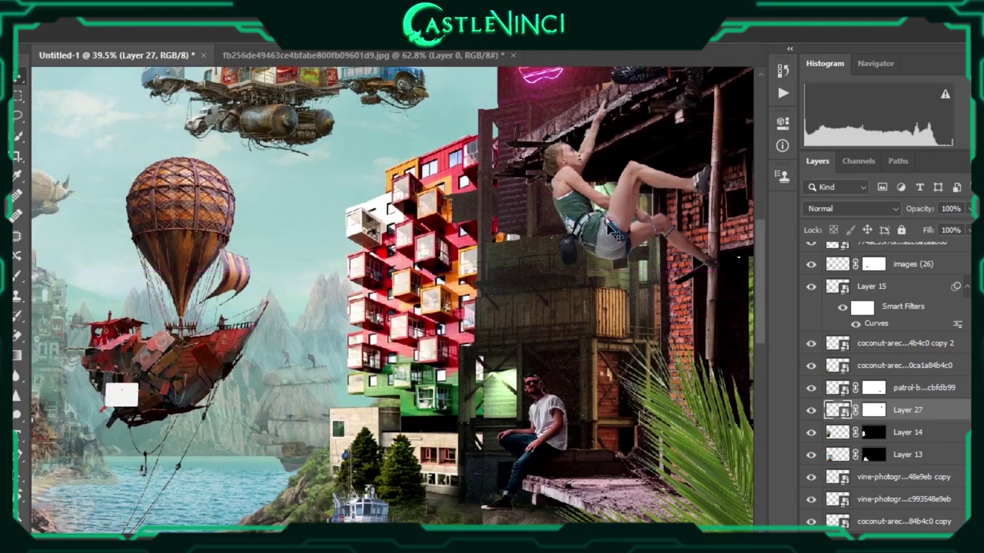
pyautogui.hotkey('ctrl', '0')
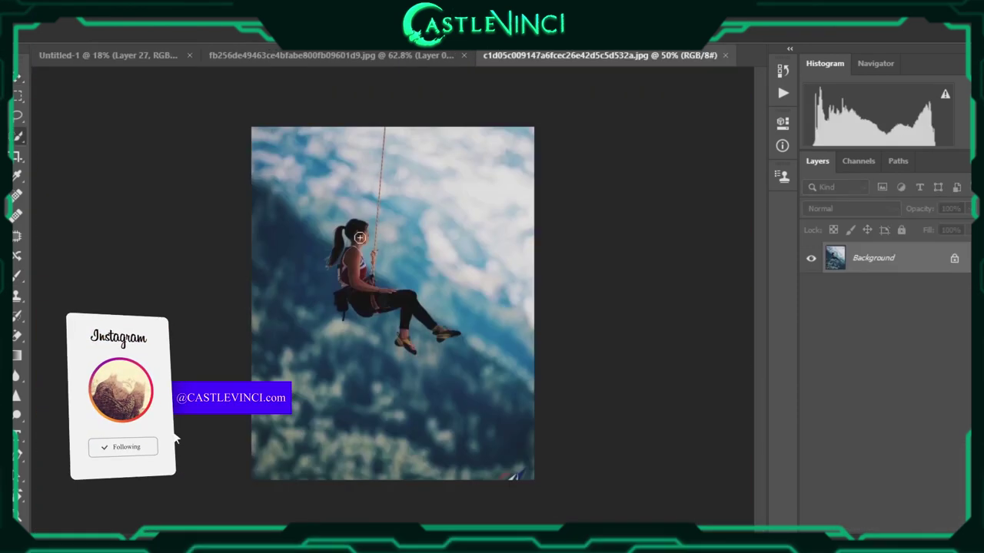
# Select the swinging woman and mask out the blue strap with a tiny brush
pyautogui.click(406, 303)
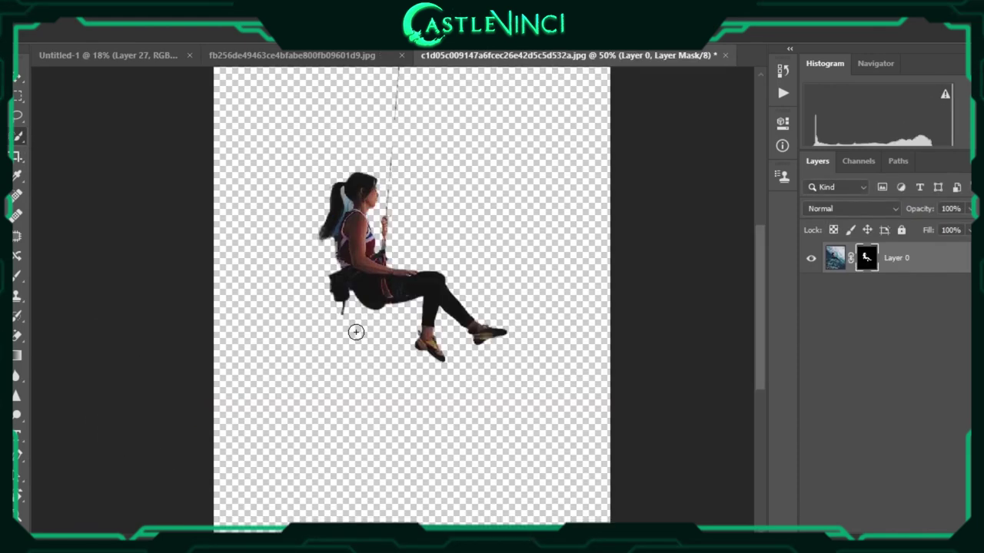
pyautogui.scroll(5, 356, 332)
pyautogui.rightClick(352, 260)
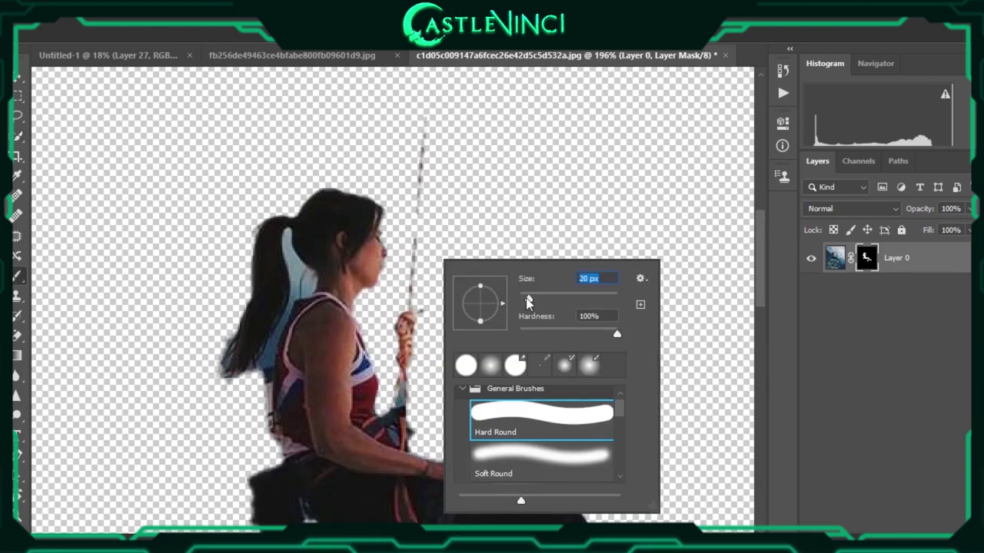
pyautogui.press('Escape')
pyautogui.scroll(5, 338, 233)
pyautogui.moveTo(331, 154); pyautogui.dragTo(461, 354)
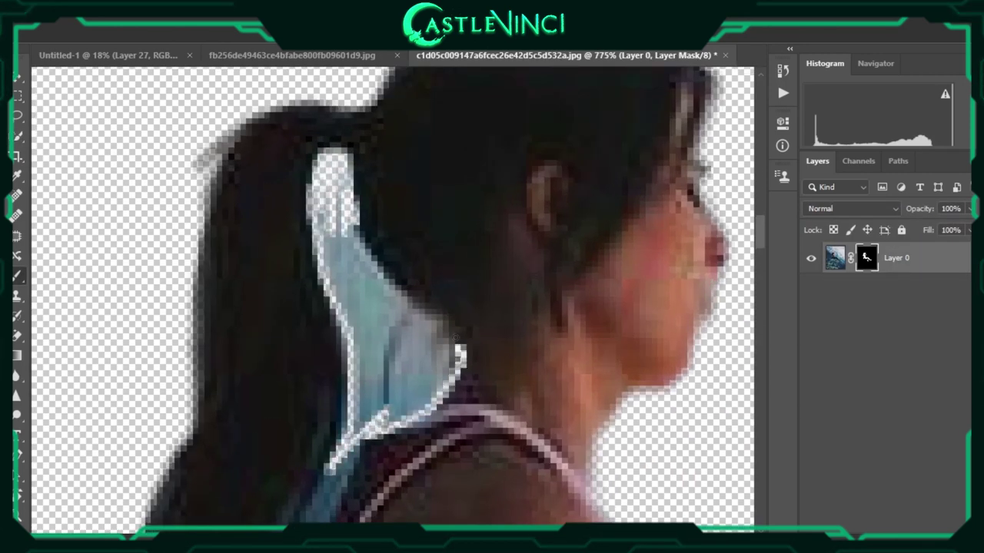
pyautogui.moveTo(347, 282); pyautogui.dragTo(376, 324)
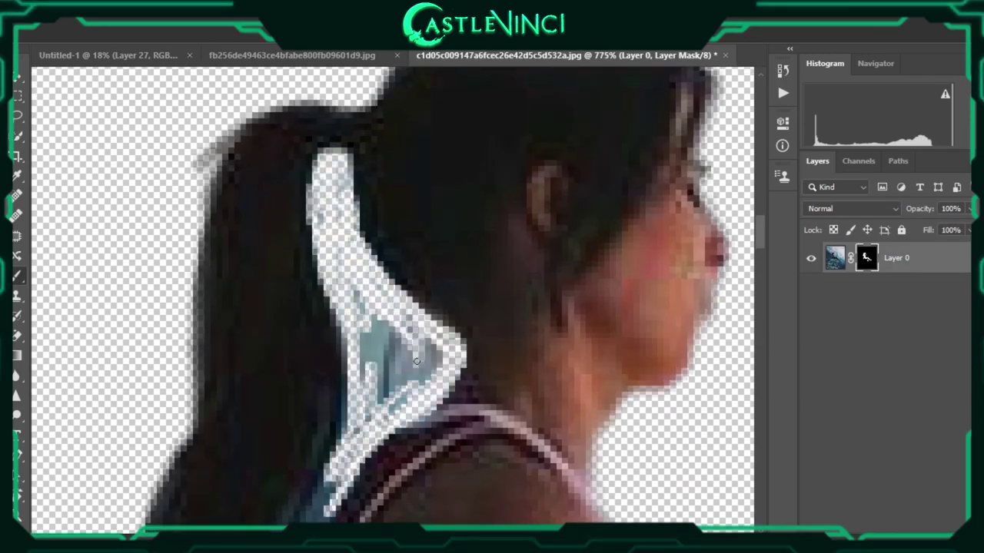
# Convert the cut-out to a Smart Object, drag it into the composite and shrink it
pyautogui.scroll(-10, 354, 339)
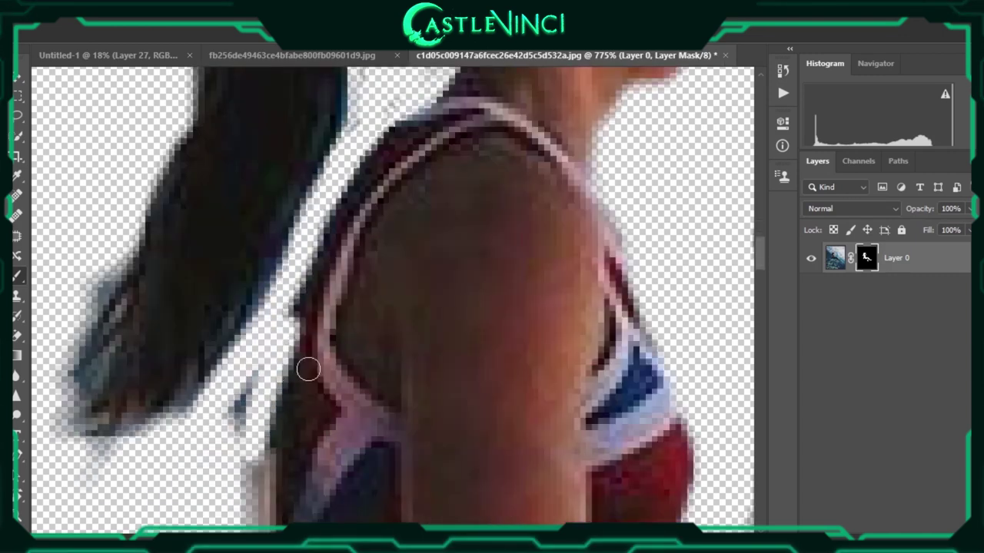
pyautogui.scroll(-10, 234, 427)
pyautogui.rightClick(896, 258)
pyautogui.click(808, 216)
pyautogui.moveTo(293, 284)
pyautogui.mouseDown()
pyautogui.moveTo(129, 67)
pyautogui.moveTo(470, 339)
pyautogui.mouseUp()
pyautogui.moveTo(496, 294); pyautogui.dragTo(486, 324)
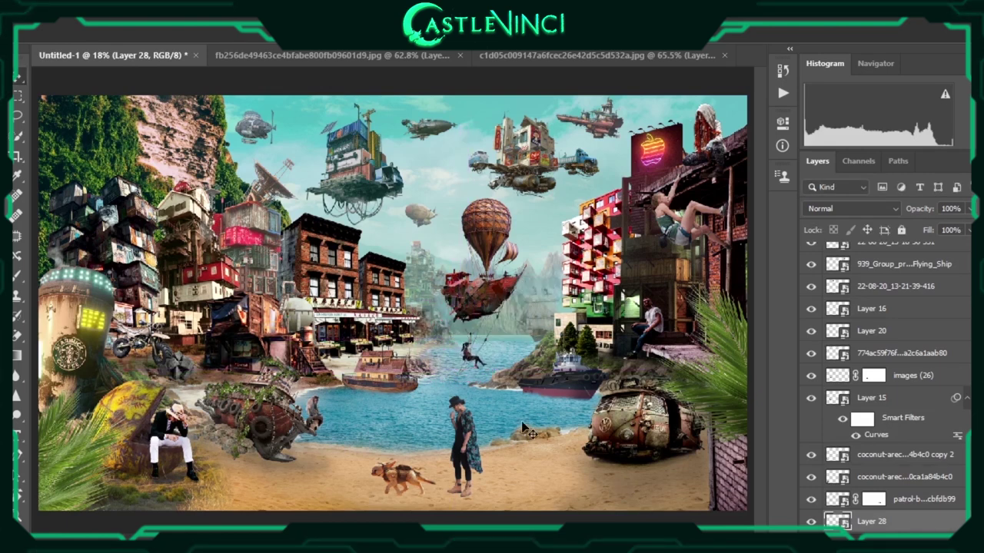
# Bring the rope image into the composite and paint out all but one rope
pyautogui.moveTo(406, 389); pyautogui.dragTo(500, 407)
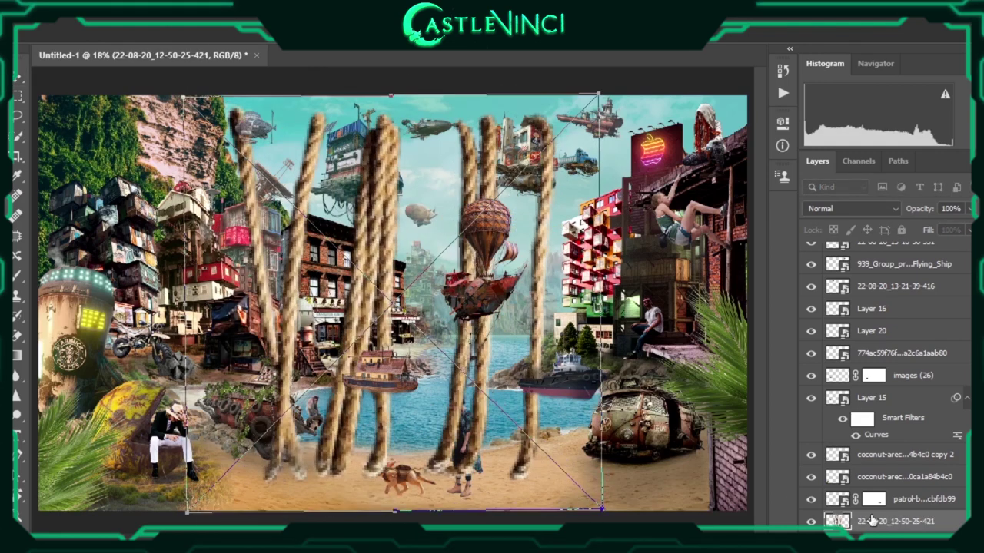
pyautogui.press('Return')
pyautogui.rightClick(338, 280)
pyautogui.moveTo(377, 131); pyautogui.dragTo(369, 469)
pyautogui.moveTo(254, 123); pyautogui.dragTo(292, 476)
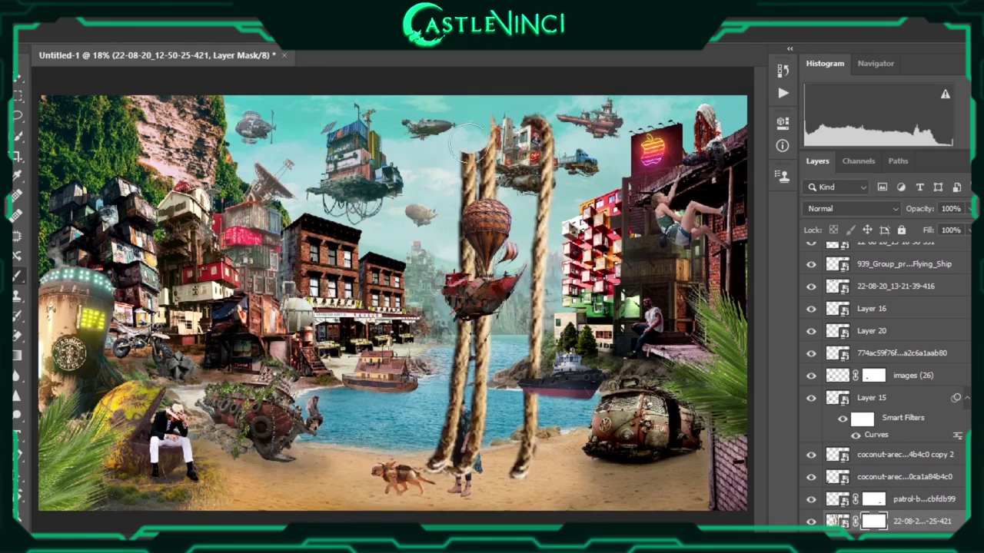
pyautogui.moveTo(480, 123); pyautogui.dragTo(461, 461)
# Shrink the rope and move it up beneath the flying ship
pyautogui.hotkey('ctrl', 't')
pyautogui.moveTo(747, 95); pyautogui.dragTo(265, 432)
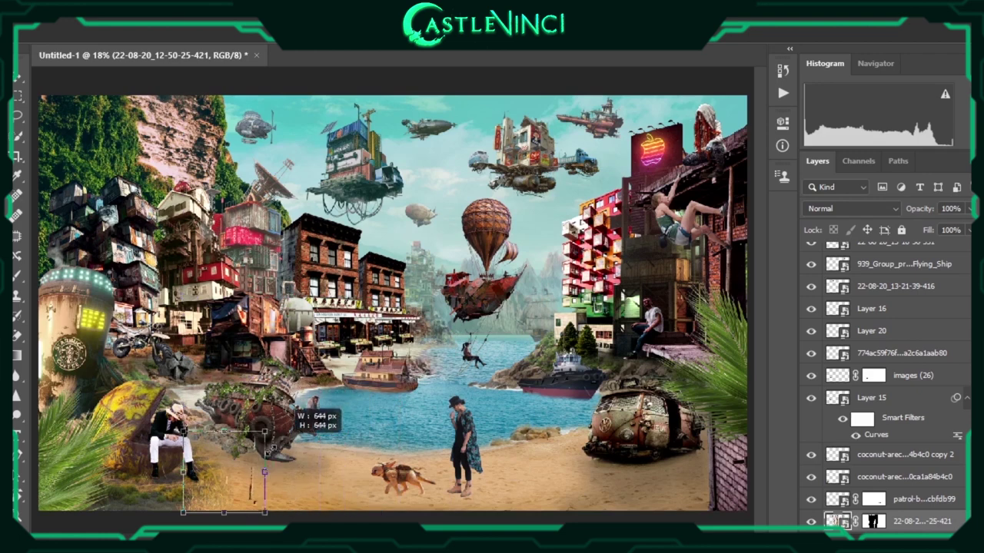
pyautogui.scroll(2, 459, 331)
pyautogui.scroll(2, 459, 332)
pyautogui.scroll(1, 459, 331)
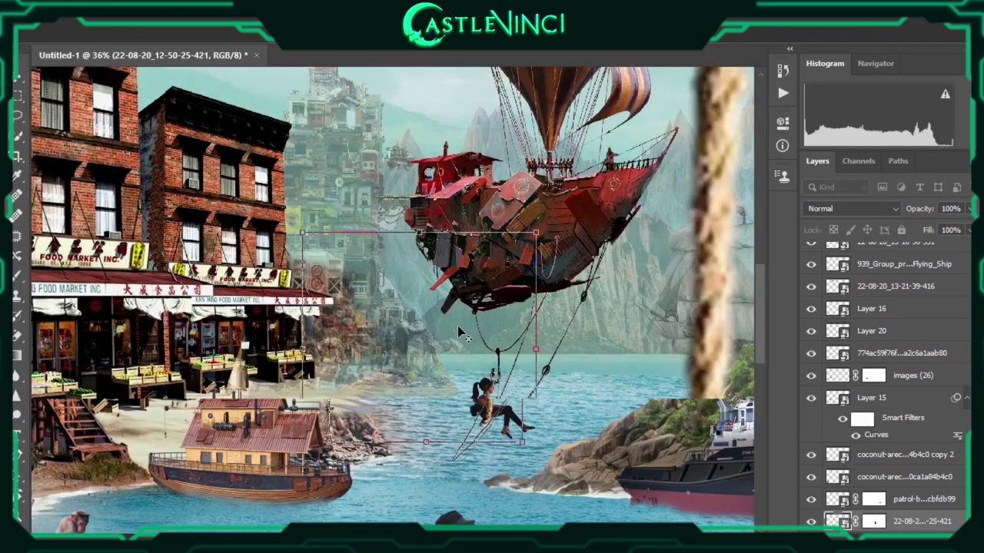
pyautogui.scroll(5, 458, 326)
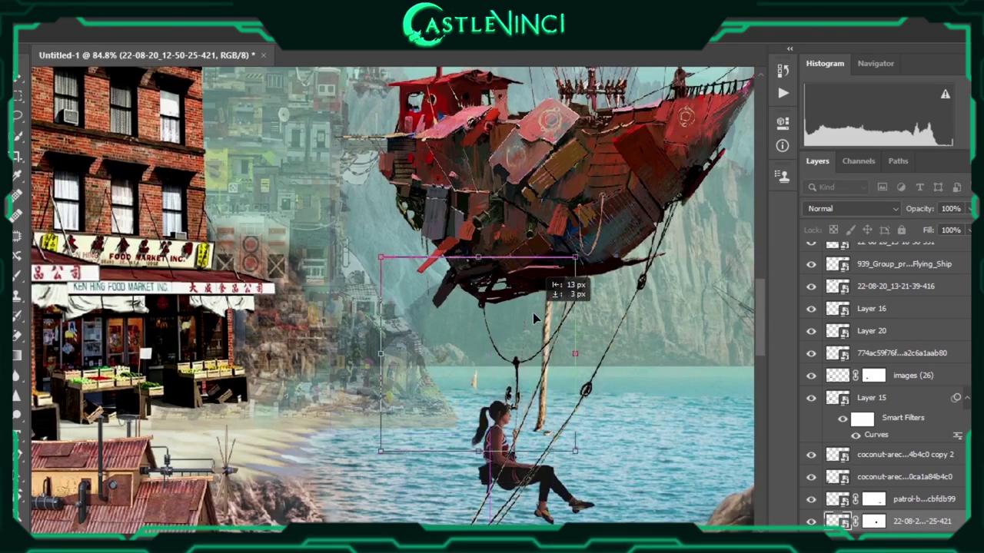
pyautogui.moveTo(500, 349)
pyautogui.mouseDown()
pyautogui.moveTo(438, 329)
pyautogui.moveTo(536, 348)
pyautogui.mouseUp()
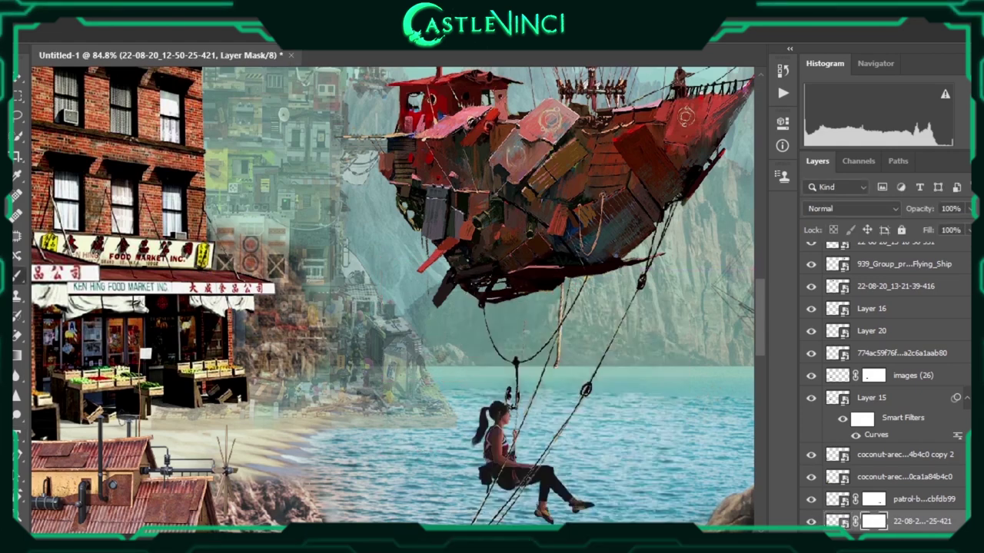
# Lower and skew the rope onto the swing, then position the upper rope under the hull
pyautogui.scroll(-5, 884, 462)
pyautogui.click(923, 415)
pyautogui.moveTo(543, 373); pyautogui.dragTo(546, 425)
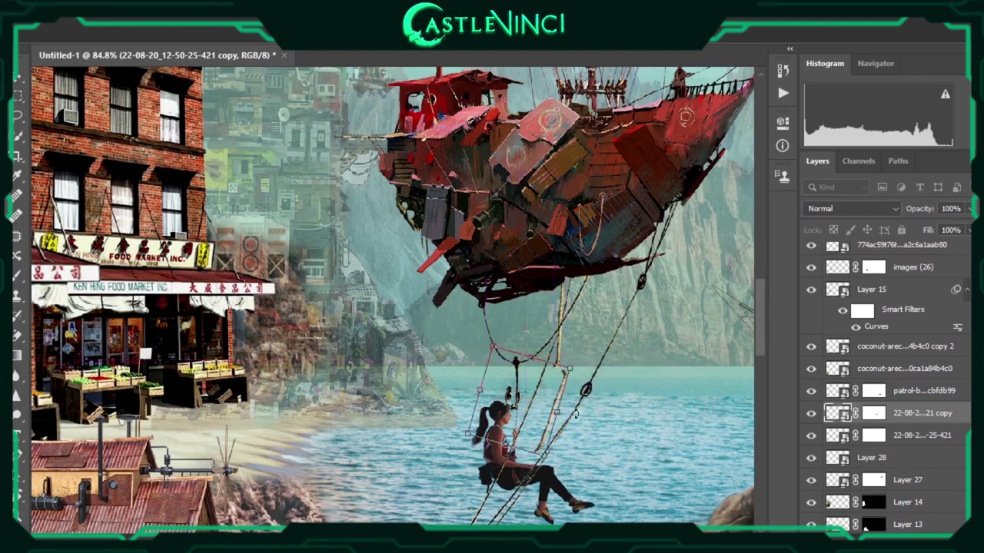
pyautogui.moveTo(521, 409); pyautogui.dragTo(562, 421)
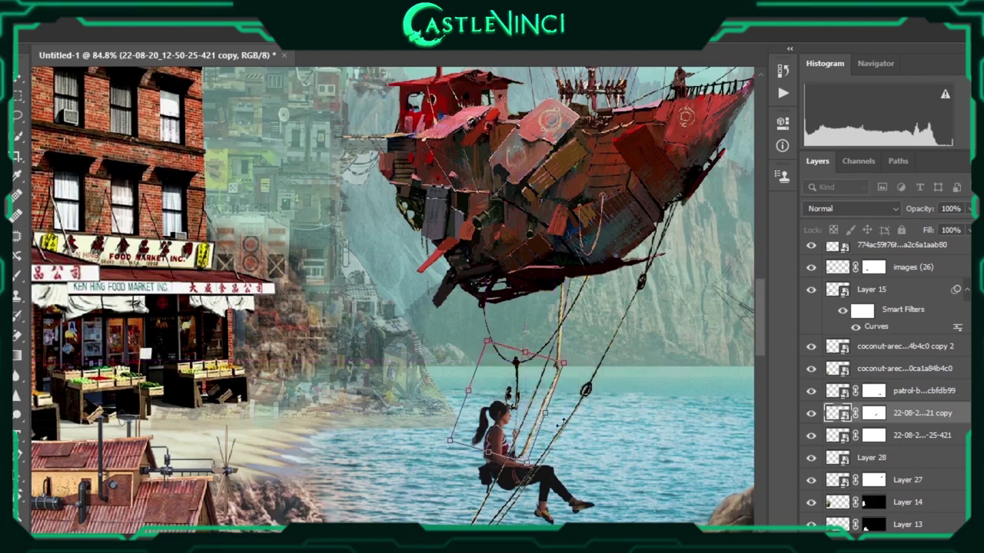
pyautogui.hotkey('ctrl', 'z')
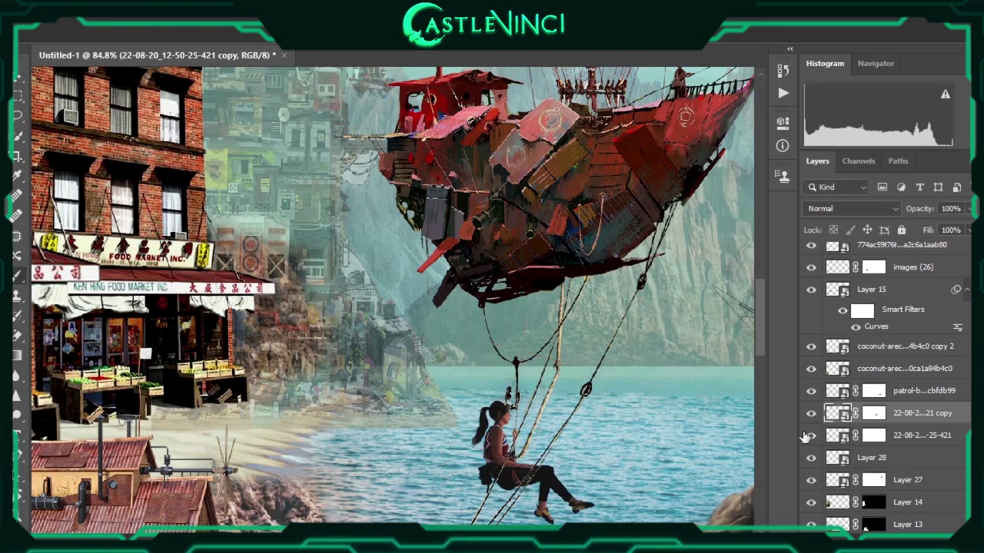
pyautogui.moveTo(541, 408); pyautogui.dragTo(538, 419)
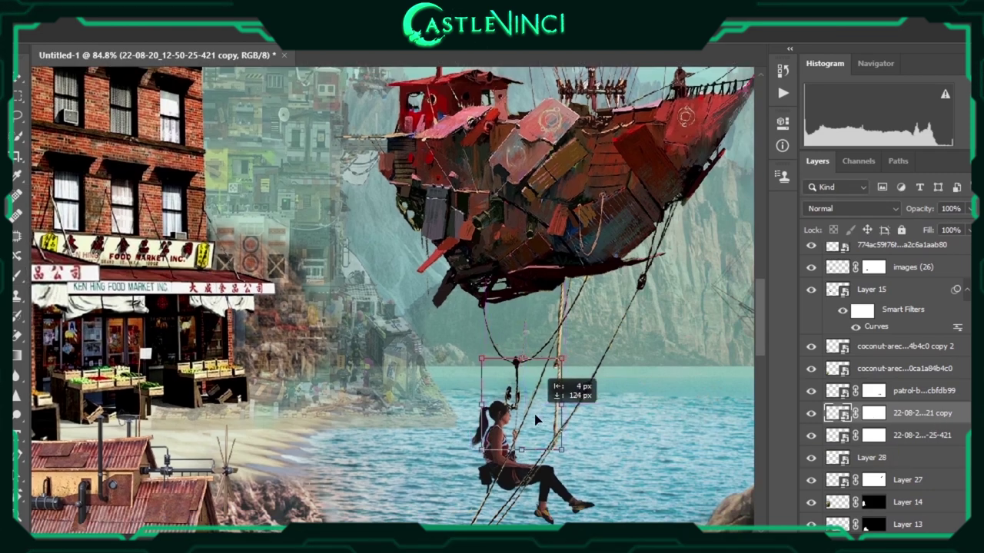
pyautogui.moveTo(540, 467); pyautogui.dragTo(511, 431)
pyautogui.click(874, 436)
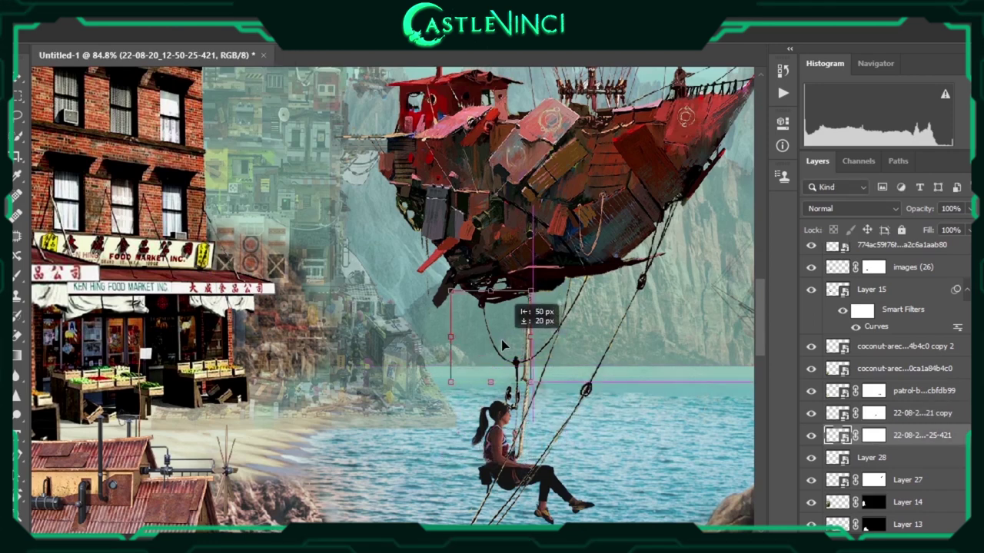
pyautogui.moveTo(503, 346); pyautogui.dragTo(507, 341)
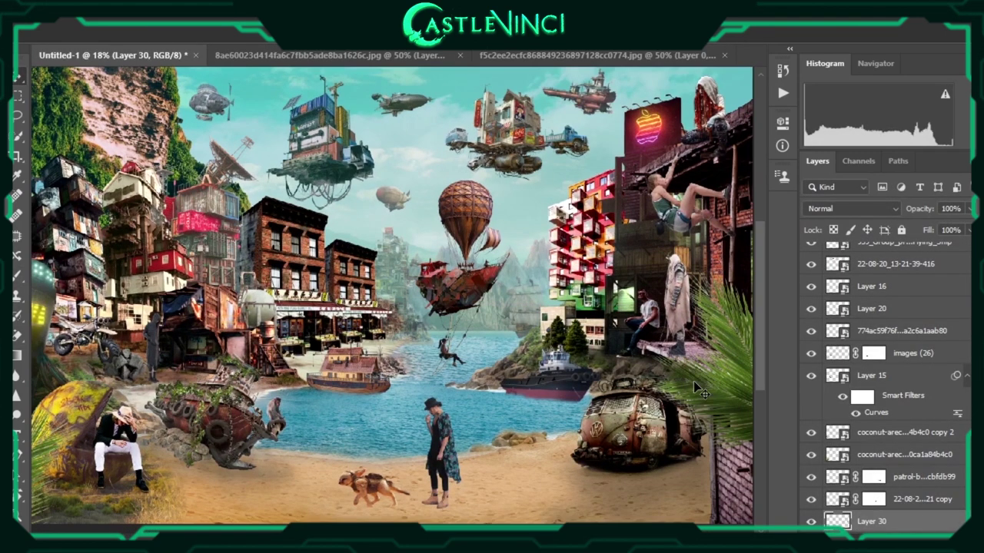
# Place the grey-cloaked figure on the beach
pyautogui.scroll(3, 694, 381)
pyautogui.moveTo(667, 423); pyautogui.dragTo(680, 422)
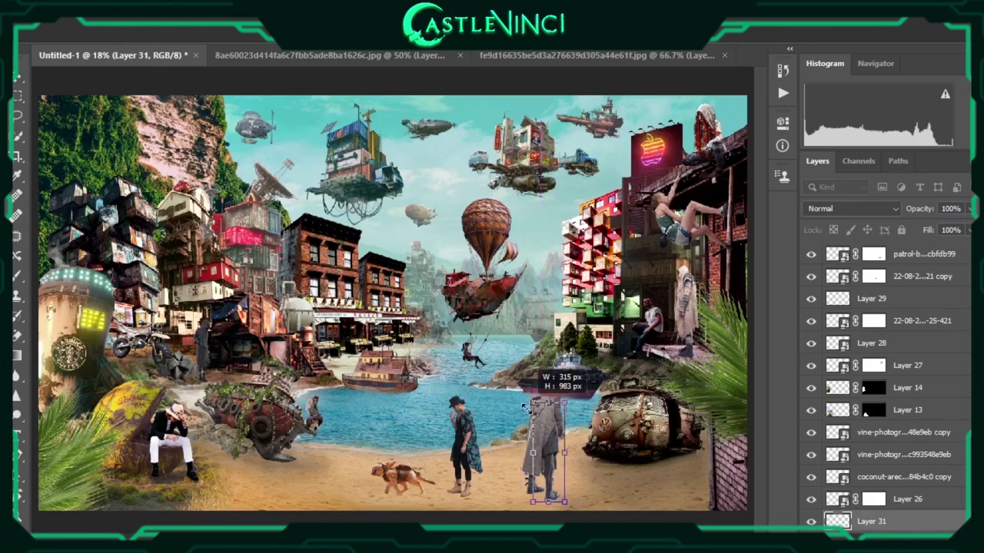
pyautogui.moveTo(548, 459); pyautogui.dragTo(555, 456)
pyautogui.press('Return')
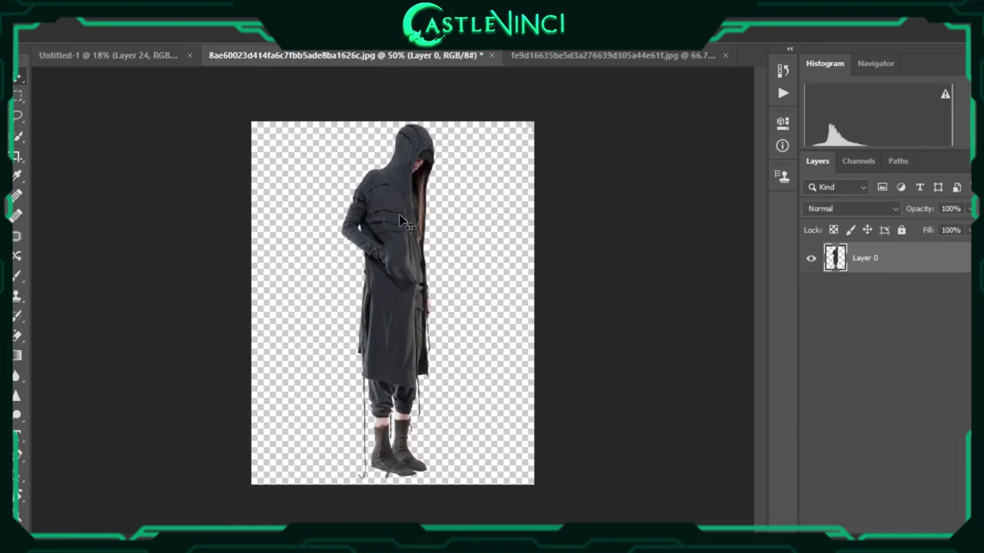
# Bring in the black hooded figure and arrange it beside the dog
pyautogui.moveTo(399, 214)
pyautogui.mouseDown()
pyautogui.moveTo(449, 454)
pyautogui.moveTo(470, 453)
pyautogui.mouseUp()
pyautogui.press('Return')
pyautogui.moveTo(400, 477); pyautogui.dragTo(496, 481)
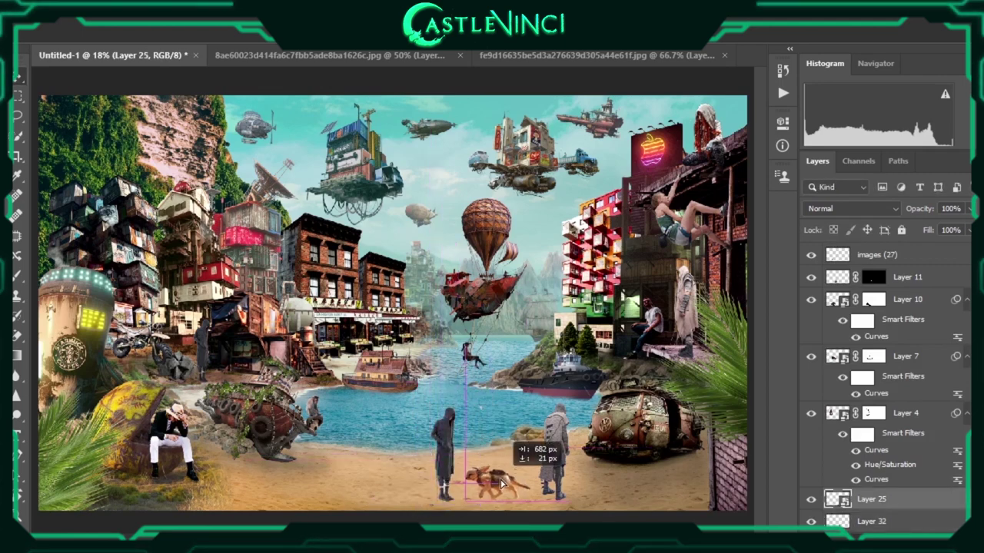
pyautogui.moveTo(450, 454); pyautogui.dragTo(391, 453)
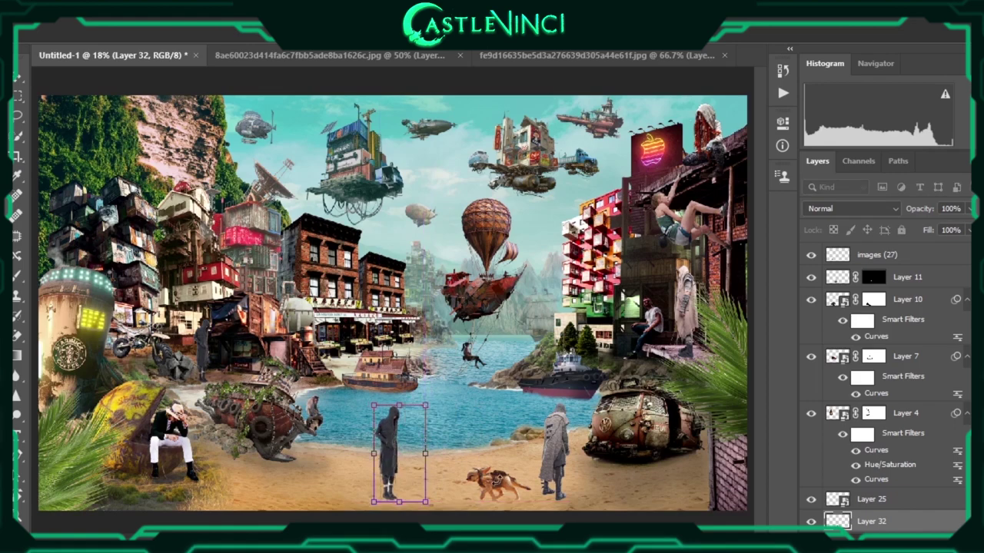
pyautogui.moveTo(496, 480); pyautogui.dragTo(462, 478)
pyautogui.click(425, 457)
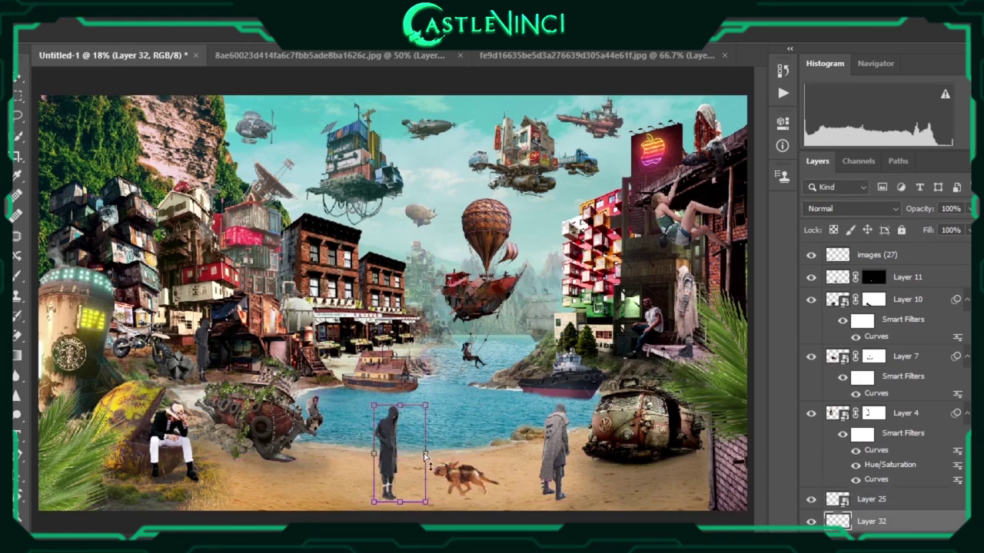
# Add a brush mask to the hooded figure and fit the composition in view
pyautogui.scroll(2, 415, 469)
pyautogui.scroll(2, 399, 477)
pyautogui.scroll(2, 389, 461)
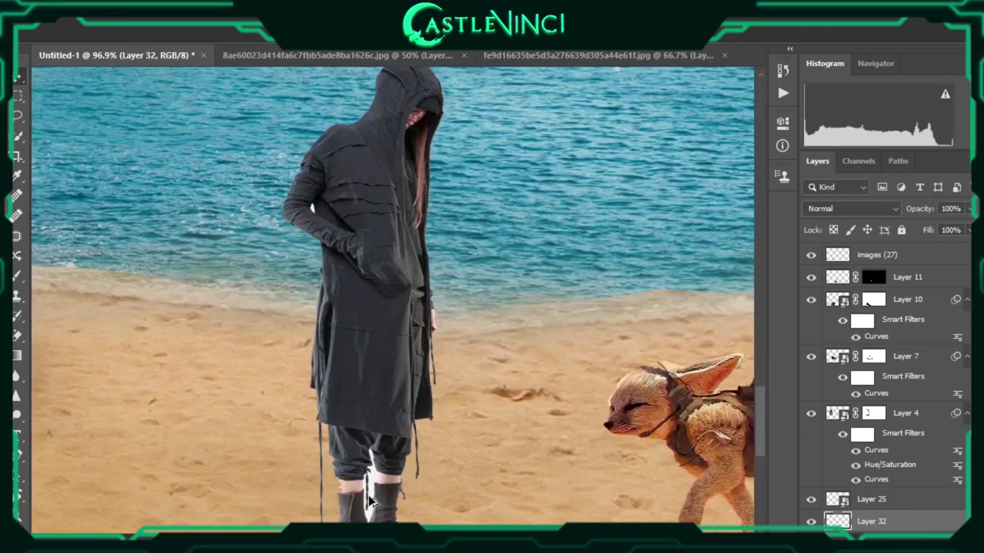
pyautogui.scroll(2, 377, 430)
pyautogui.rightClick(375, 298)
pyautogui.press('Escape')
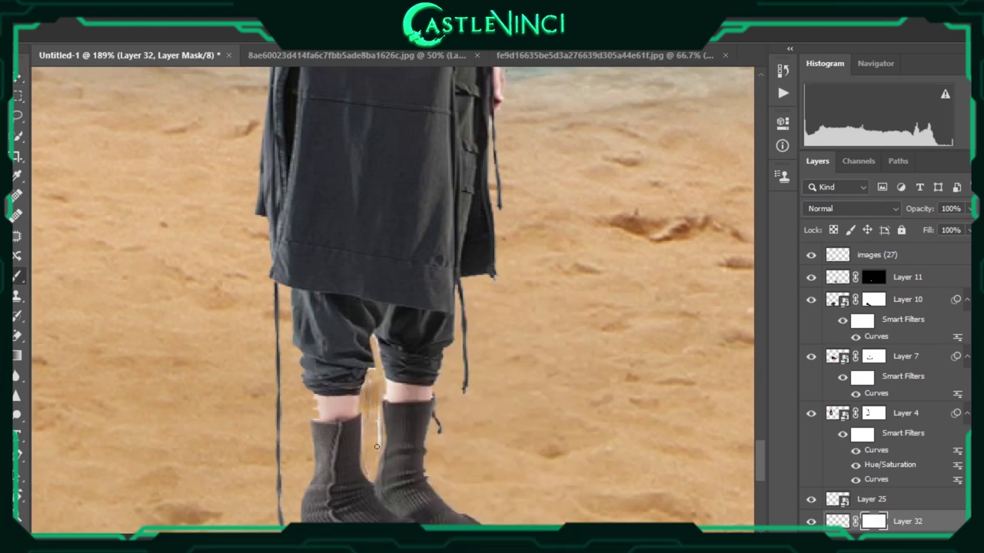
pyautogui.hotkey('ctrl', '0')
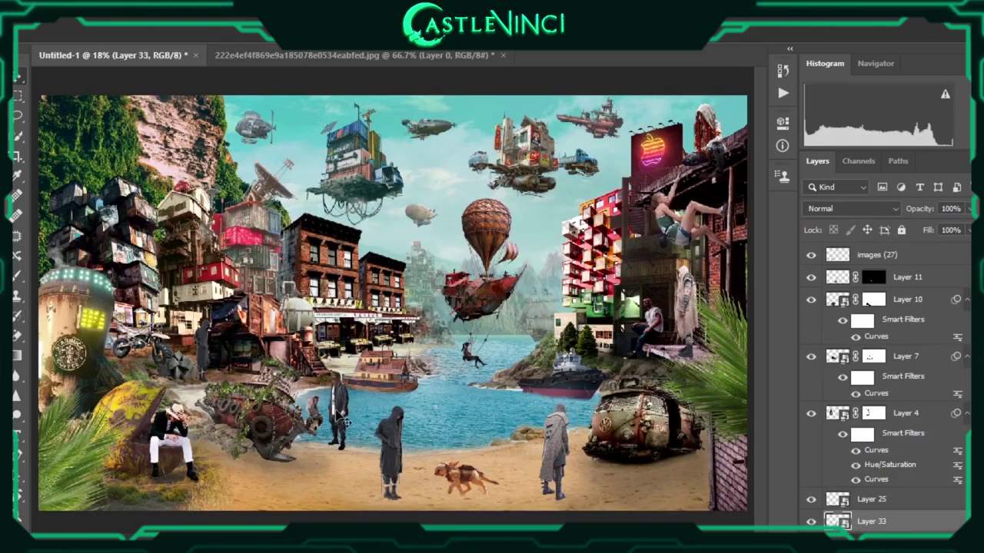
# Move the hooded figure to mid-beach and the dog under the seated man
pyautogui.moveTo(346, 422)
pyautogui.mouseDown()
pyautogui.moveTo(603, 448)
pyautogui.moveTo(593, 442)
pyautogui.mouseUp()
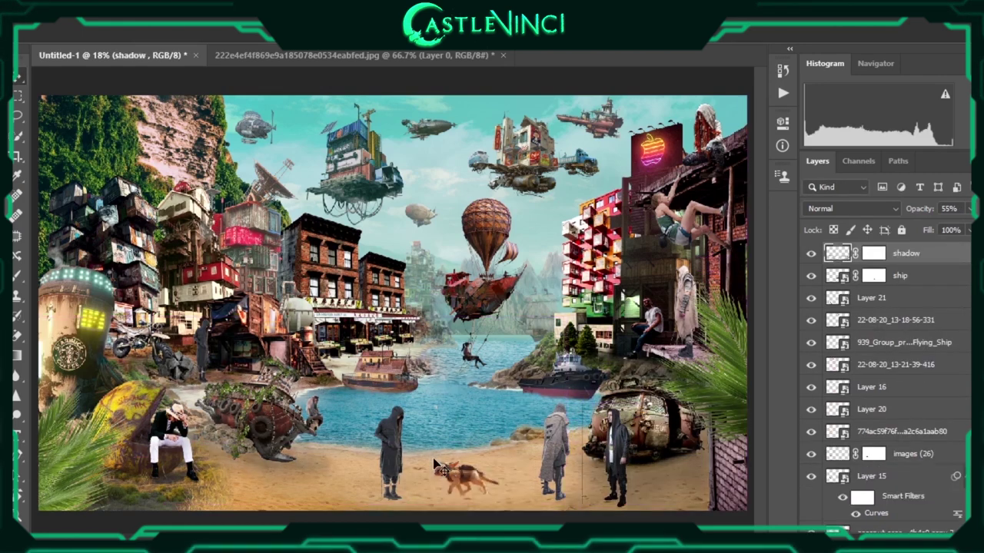
pyautogui.click(811, 522)
pyautogui.moveTo(596, 446)
pyautogui.mouseDown()
pyautogui.moveTo(470, 442)
pyautogui.moveTo(467, 464)
pyautogui.moveTo(504, 492)
pyautogui.moveTo(258, 485)
pyautogui.mouseUp()
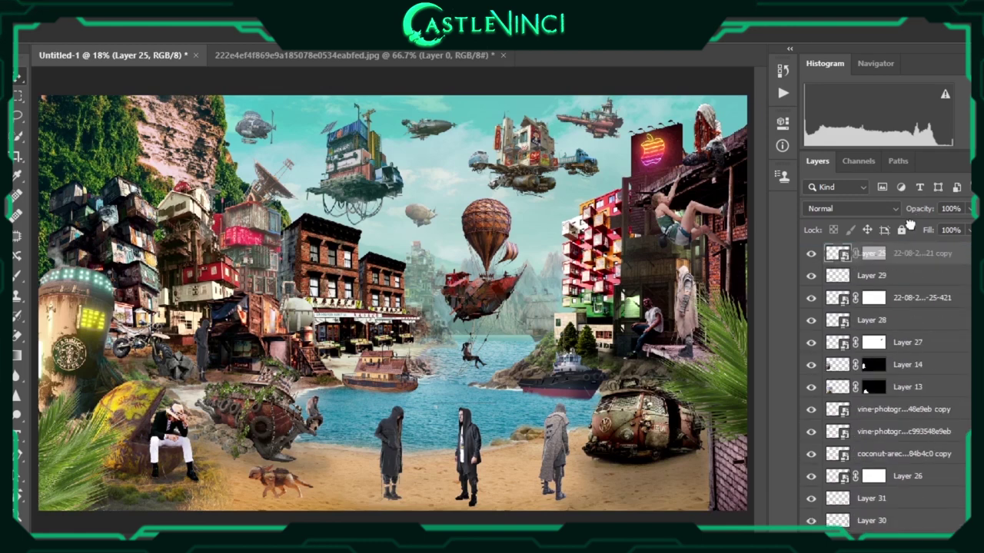
pyautogui.moveTo(281, 483)
pyautogui.mouseDown()
pyautogui.moveTo(178, 482)
pyautogui.moveTo(182, 473)
pyautogui.moveTo(170, 487)
pyautogui.mouseUp()
# Arrange the two hooded figures at centre beach and tilt the dog
pyautogui.moveTo(401, 458); pyautogui.dragTo(367, 450)
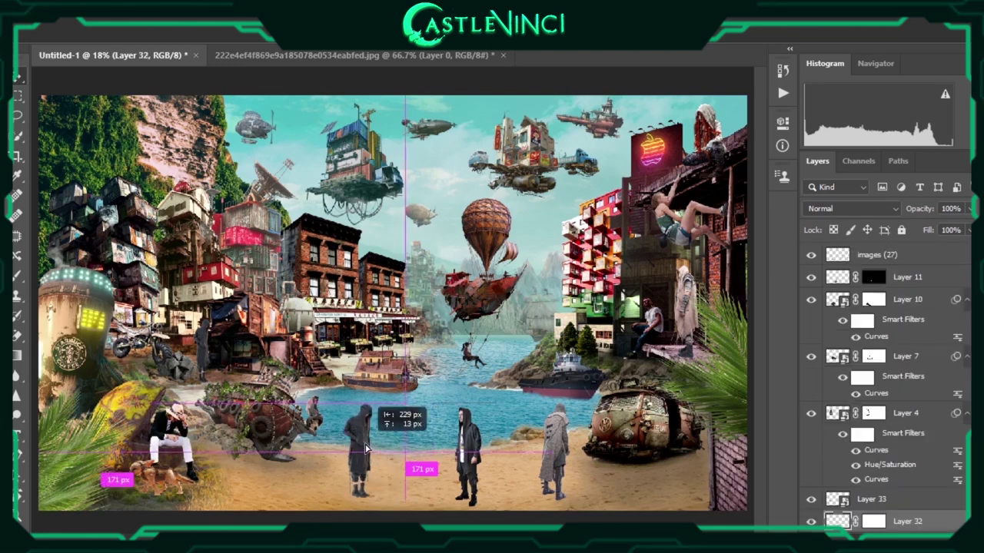
pyautogui.moveTo(466, 449); pyautogui.dragTo(434, 450)
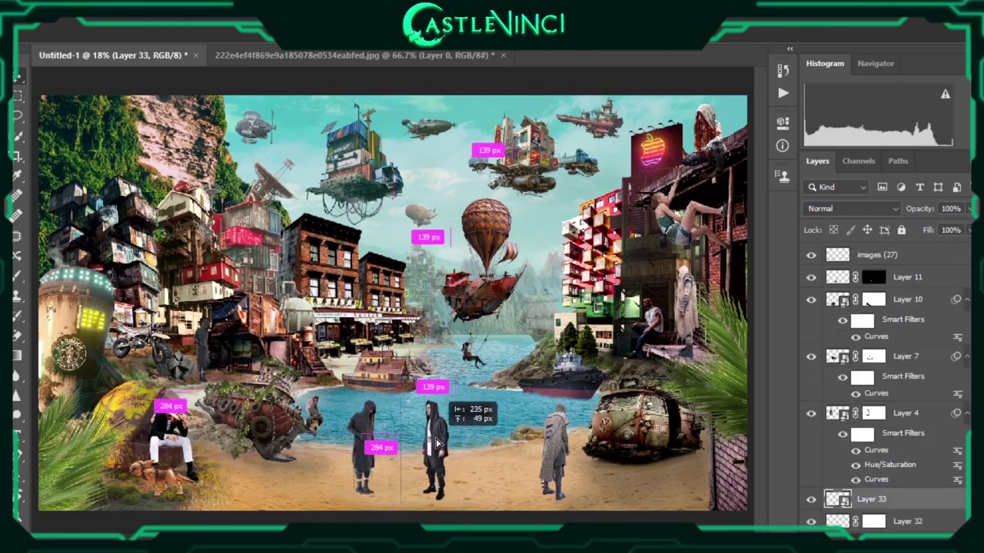
pyautogui.click(165, 477)
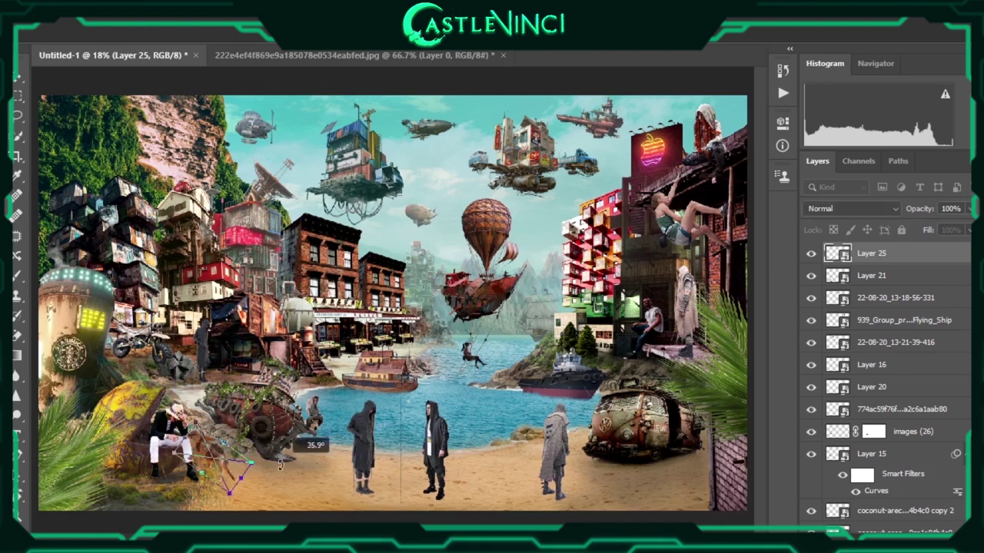
pyautogui.moveTo(262, 457); pyautogui.dragTo(258, 482)
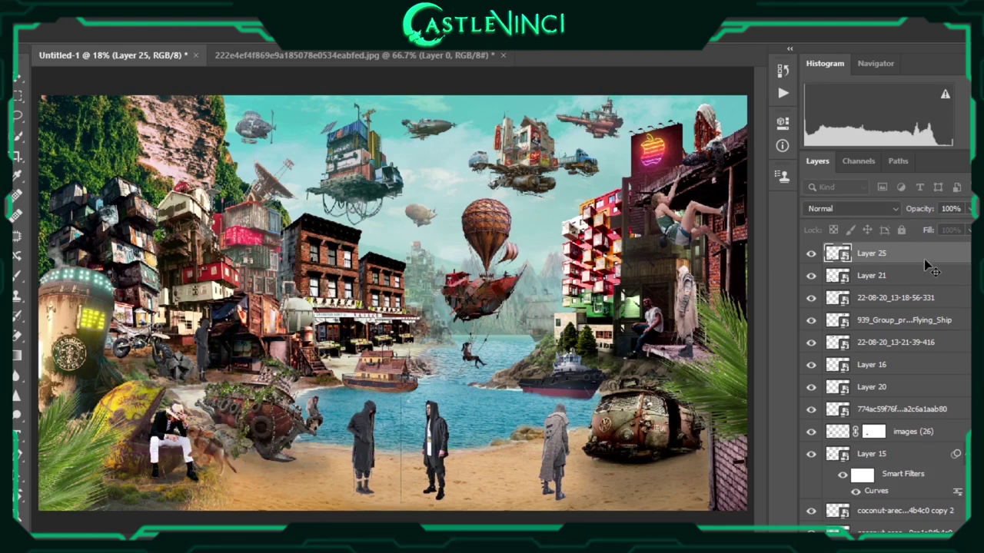
pyautogui.scroll(-5, 884, 384)
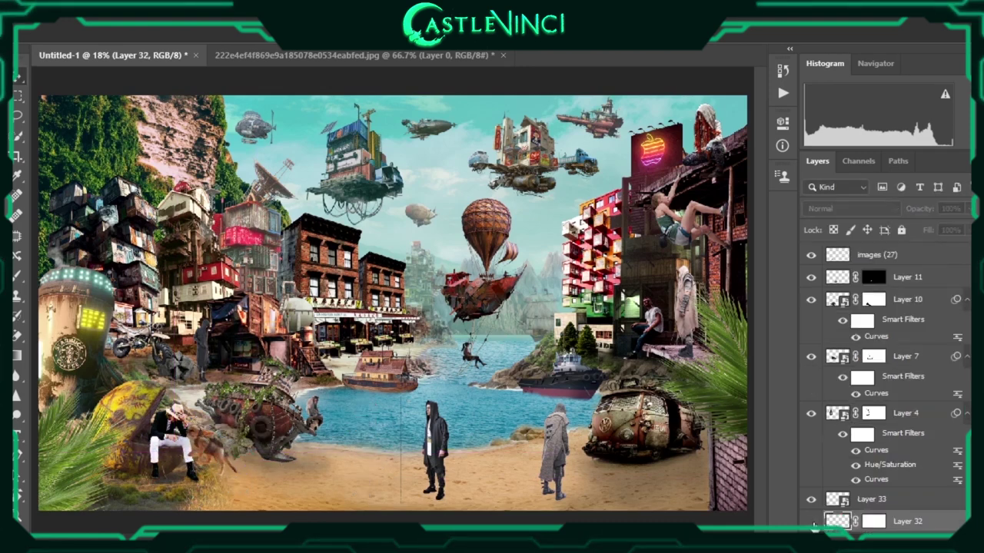
# Paint on the masks of the two hooded figures' layers
pyautogui.click(813, 502)
pyautogui.press('b')
pyautogui.rightClick(465, 455)
pyautogui.press('Escape')
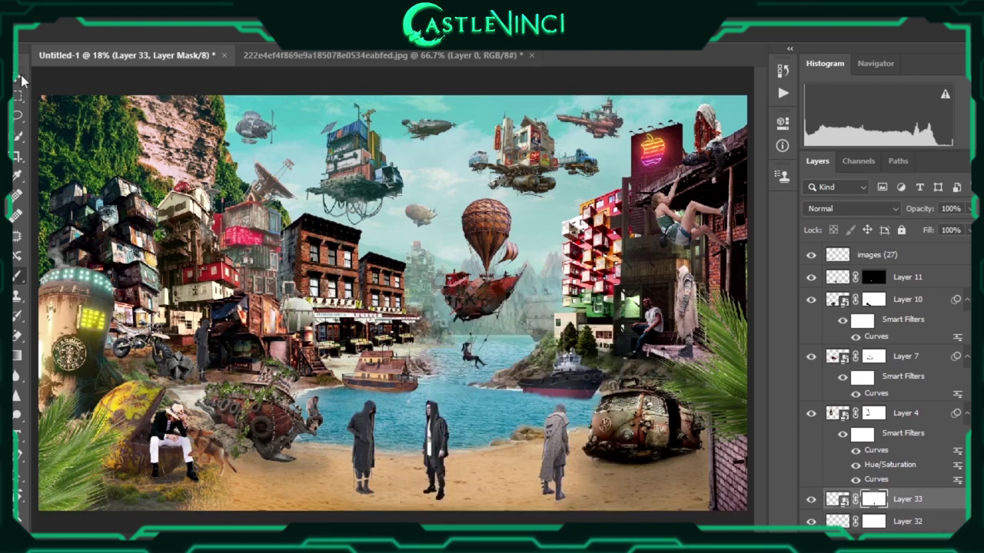
pyautogui.scroll(3, 407, 415)
pyautogui.keyDown('ctrl'); pyautogui.click(405, 409); pyautogui.keyUp('ctrl')
pyautogui.moveTo(406, 402); pyautogui.dragTo(409, 411)
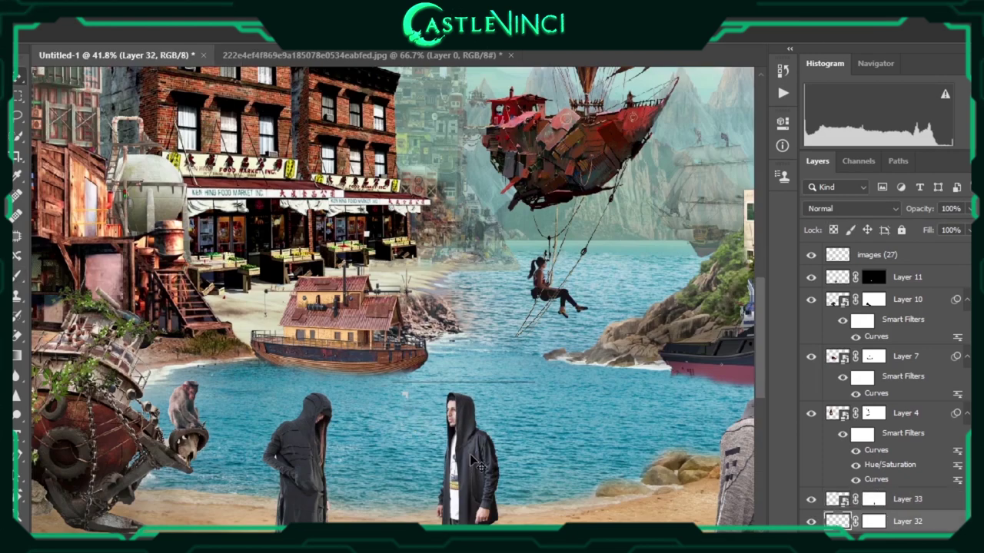
pyautogui.hotkey('ctrl', '\\')
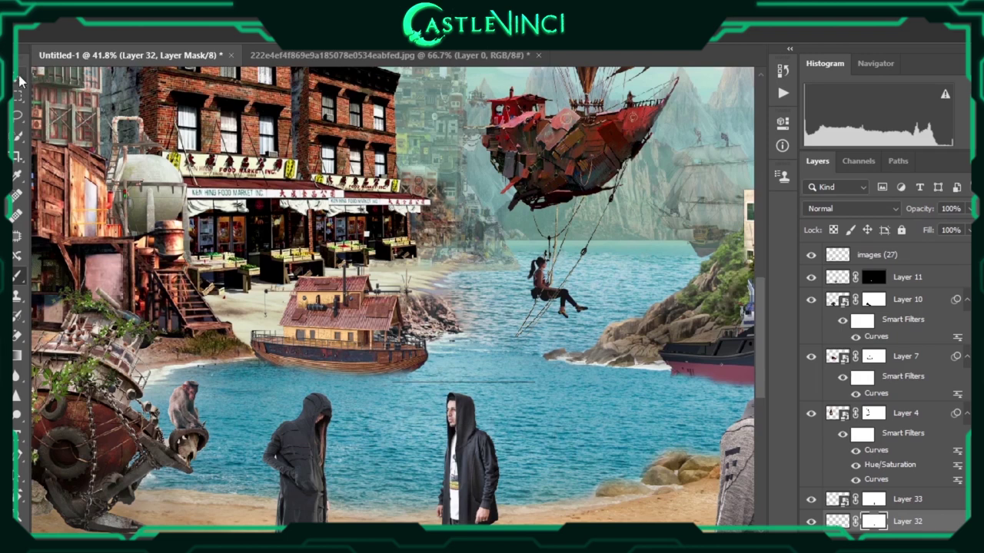
pyautogui.hotkey('alt', ']')
pyautogui.hotkey('ctrl', '0')
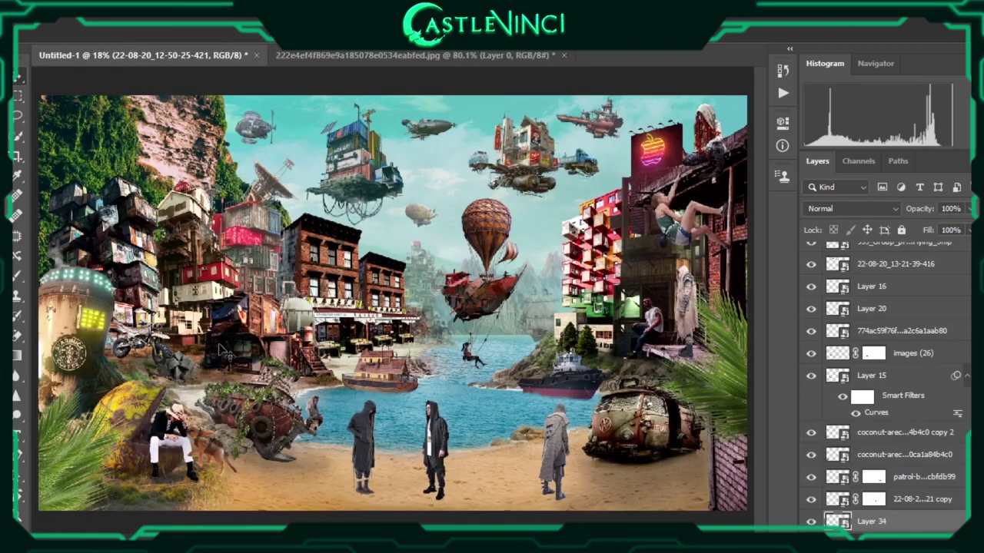
# Move the new hooded figure beside the buildings and commit both figures' positions
pyautogui.moveTo(223, 352); pyautogui.dragTo(234, 354)
pyautogui.press('Return')
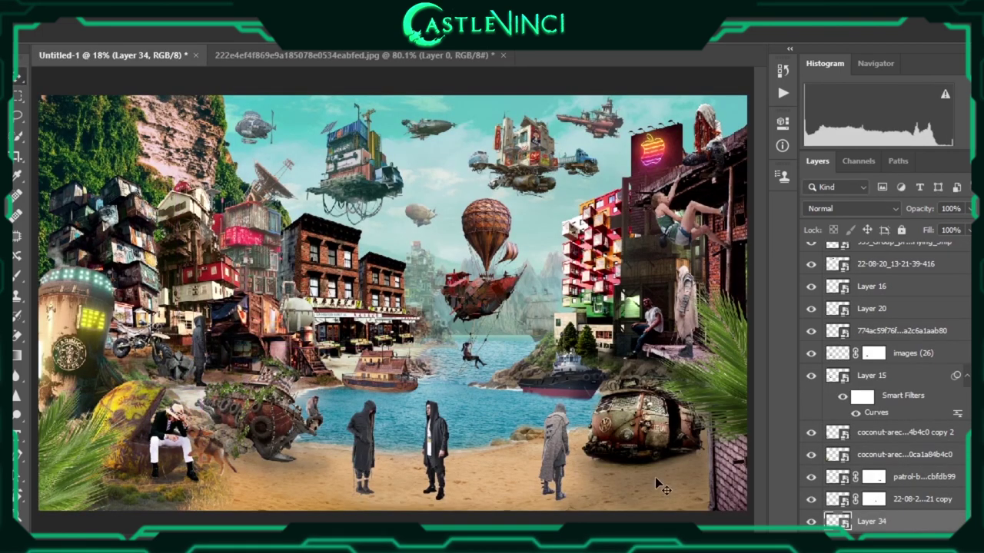
pyautogui.keyDown('ctrl'); pyautogui.click(442, 454); pyautogui.keyUp('ctrl')
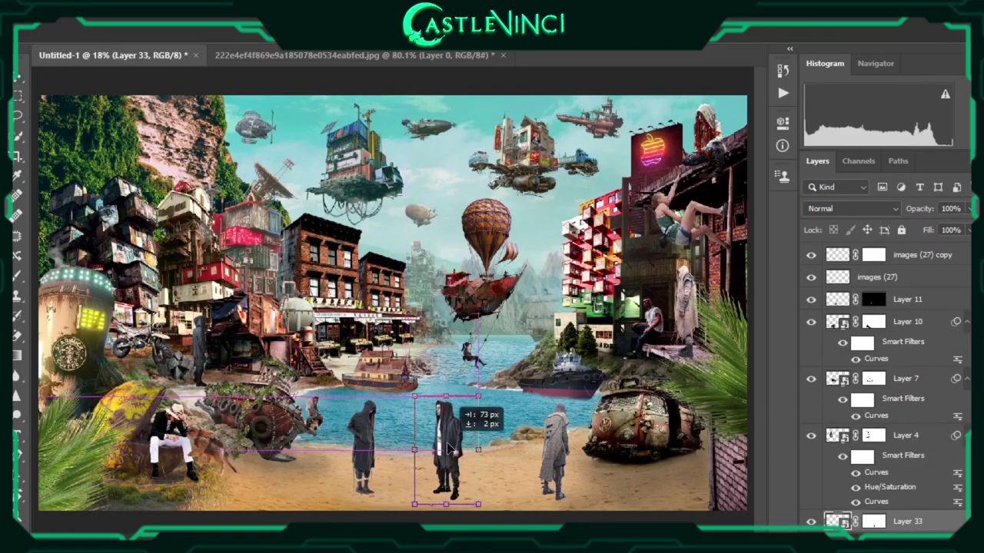
pyautogui.press('Return')
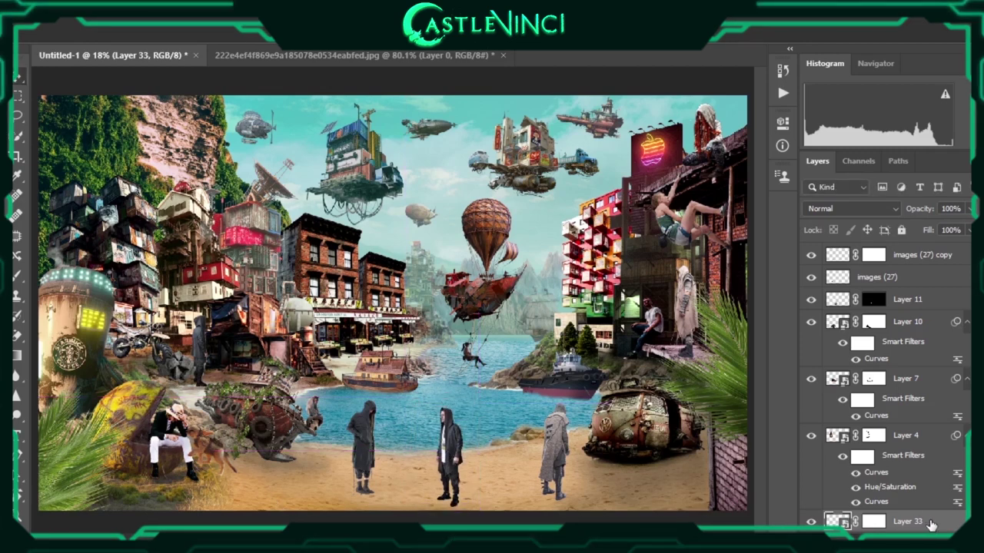
# Mask the light sliver along the figure's leg and nudge the central hooded figure
pyautogui.keyDown('ctrl'); pyautogui.click(223, 366); pyautogui.keyUp('ctrl')
pyautogui.scroll(2, 223, 365)
pyautogui.scroll(3, 215, 380)
pyautogui.scroll(2, 207, 394)
pyautogui.scroll(3, 206, 395)
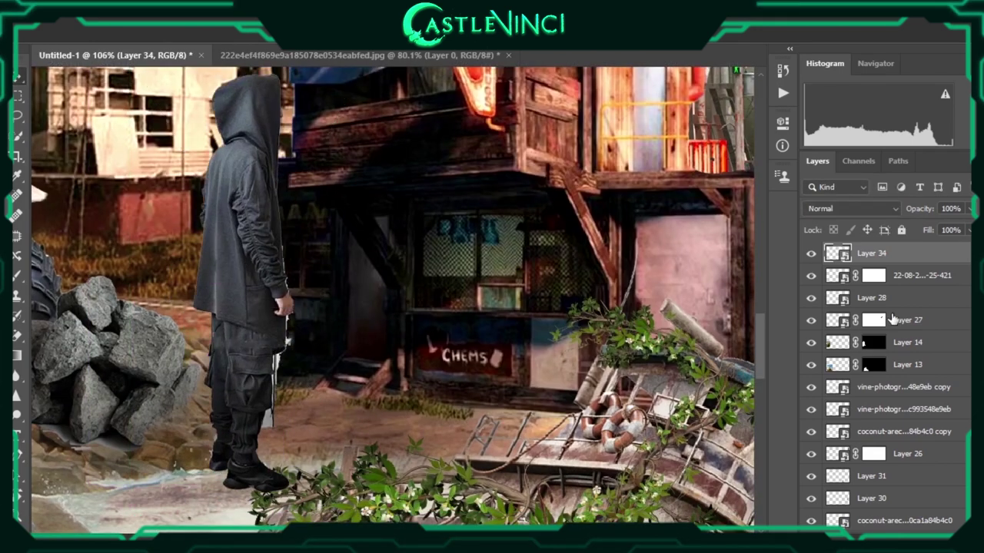
pyautogui.press('[')
pyautogui.press('[')
pyautogui.press('[')
pyautogui.moveTo(282, 380); pyautogui.dragTo(271, 423)
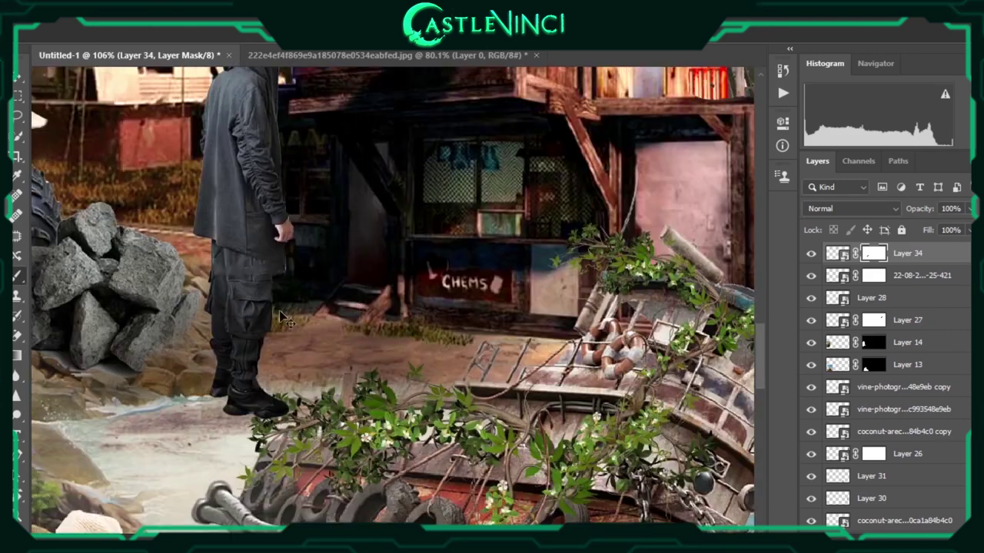
pyautogui.hotkey('ctrl', '0')
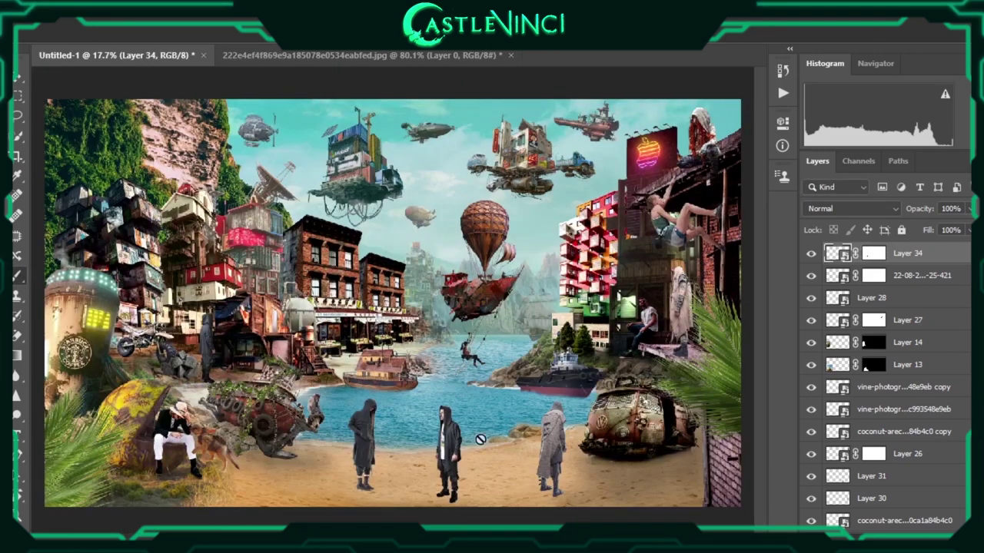
pyautogui.moveTo(453, 419); pyautogui.dragTo(454, 404)
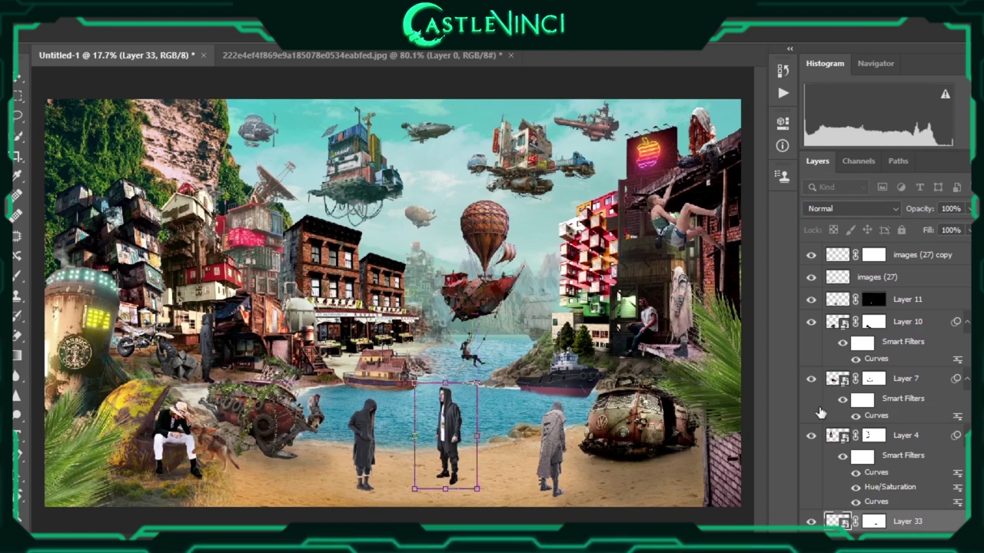
# Paint the hooded woman's mask clean beside her body and around her boots
pyautogui.click(17, 275)
pyautogui.rightClick(415, 300)
pyautogui.click(476, 492)
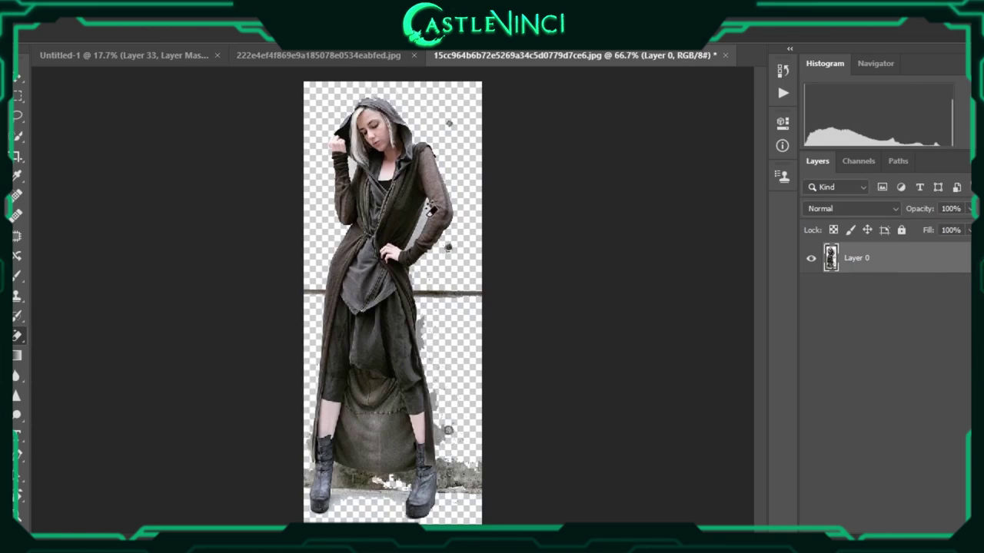
pyautogui.moveTo(446, 187)
pyautogui.mouseDown()
pyautogui.moveTo(444, 466)
pyautogui.moveTo(338, 491)
pyautogui.mouseUp()
pyautogui.rightClick(330, 300)
pyautogui.doubleClick(395, 472)
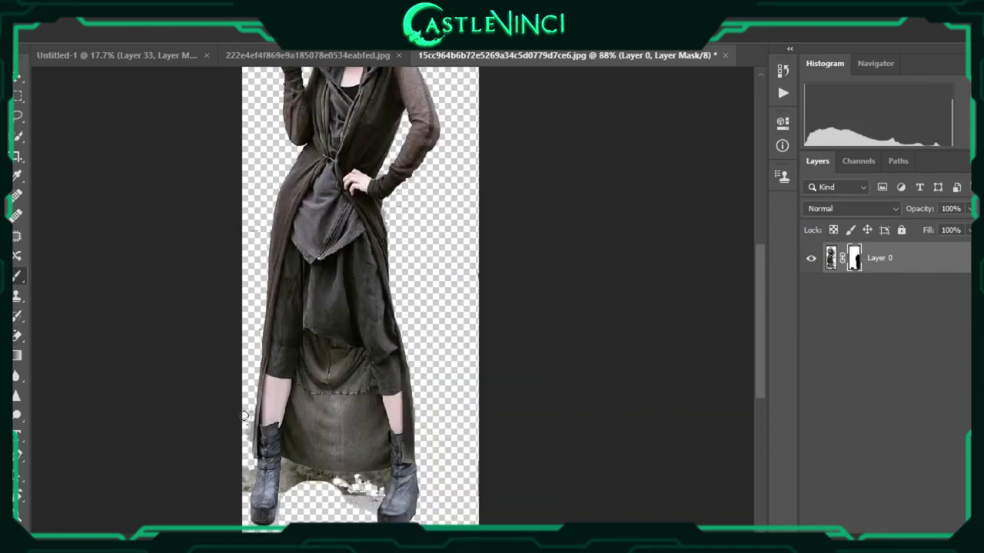
pyautogui.moveTo(296, 471); pyautogui.dragTo(377, 481)
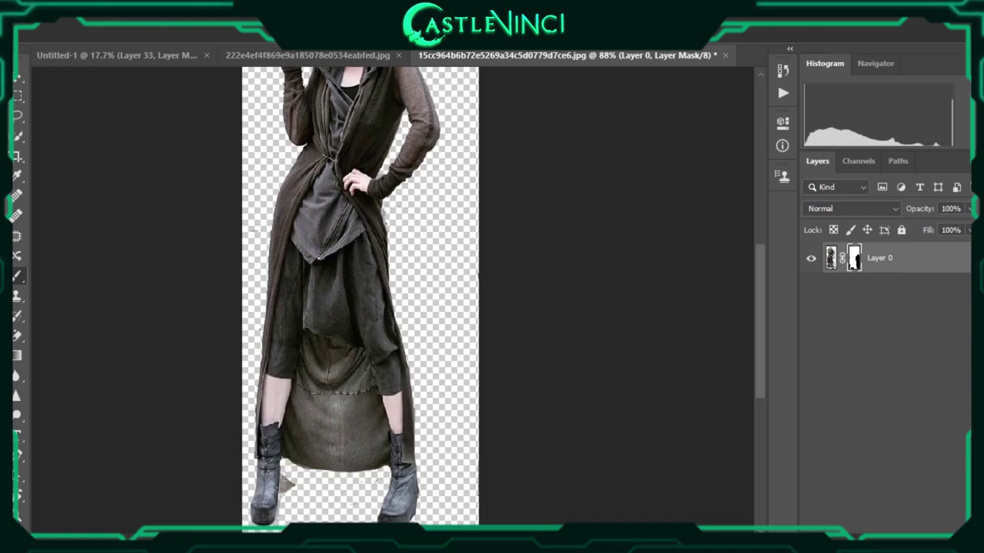
# Drag the hooded woman into the composite with her layer above Layer 15
pyautogui.scroll(5, 360, 296)
pyautogui.keyDown('alt'); pyautogui.scroll(3, 360, 295); pyautogui.keyUp('alt')
pyautogui.keyDown('alt'); pyautogui.scroll(2, 360, 295); pyautogui.keyUp('alt')
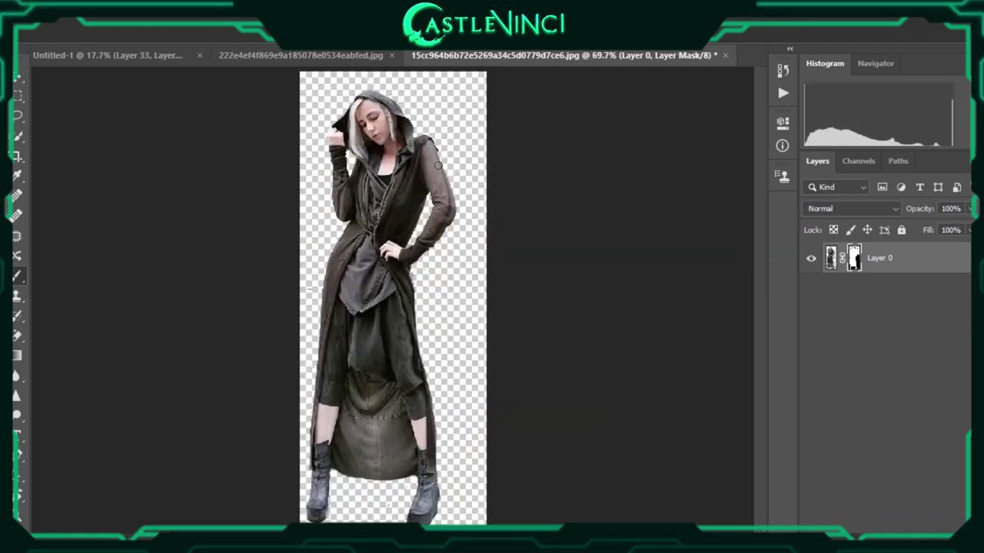
pyautogui.moveTo(458, 250); pyautogui.dragTo(257, 330)
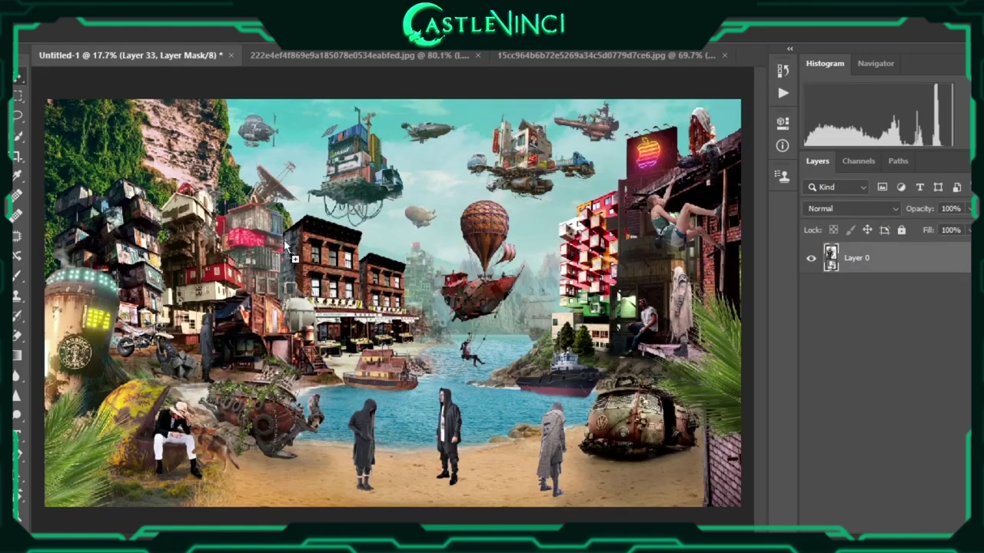
pyautogui.moveTo(871, 521); pyautogui.dragTo(896, 292)
pyautogui.moveTo(269, 330); pyautogui.dragTo(231, 342)
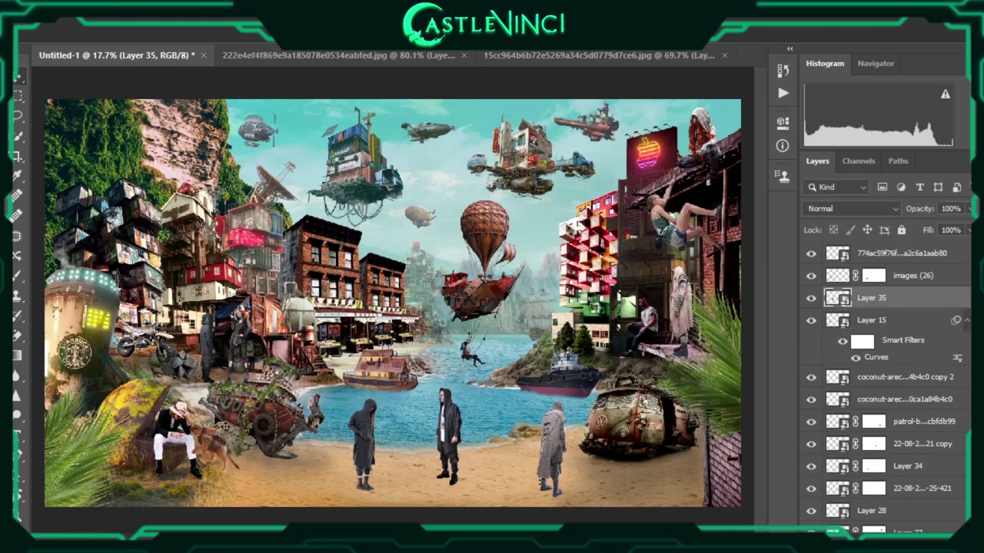
# Scale the woman down and position her beside the hooded man
pyautogui.scroll(2, 224, 348)
pyautogui.scroll(3, 224, 349)
pyautogui.scroll(1, 237, 365)
pyautogui.hotkey('ctrl', 't')
pyautogui.moveTo(362, 193)
pyautogui.mouseDown()
pyautogui.moveTo(312, 247)
pyautogui.moveTo(327, 137)
pyautogui.mouseUp()
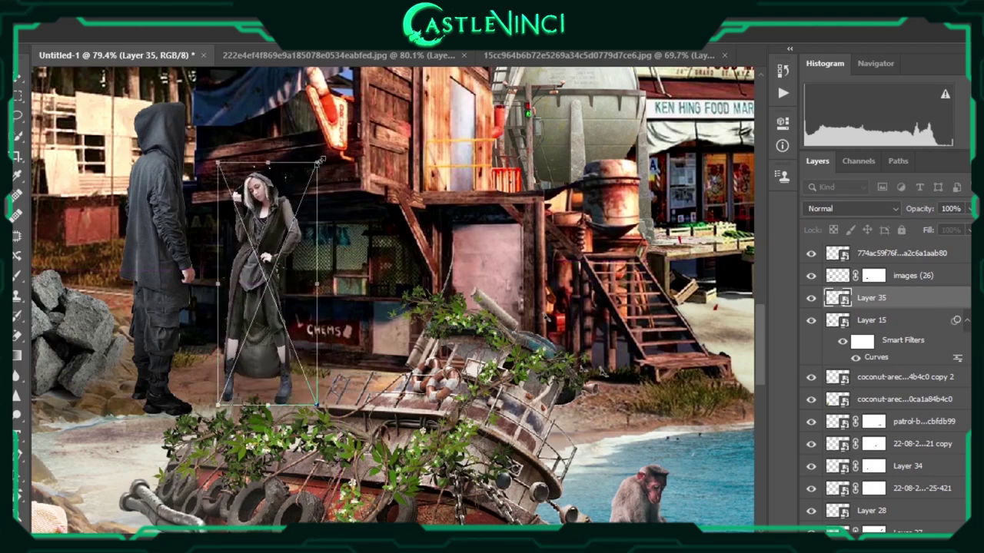
pyautogui.moveTo(259, 252); pyautogui.dragTo(260, 245)
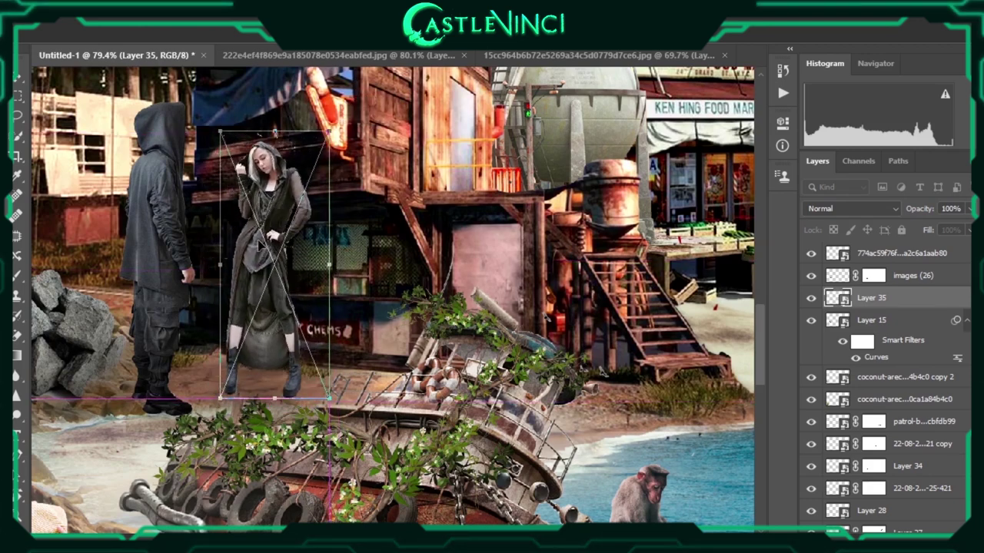
# Close both source images, answering their save prompts
pyautogui.click(476, 55)
pyautogui.click(476, 228)
pyautogui.click(477, 55)
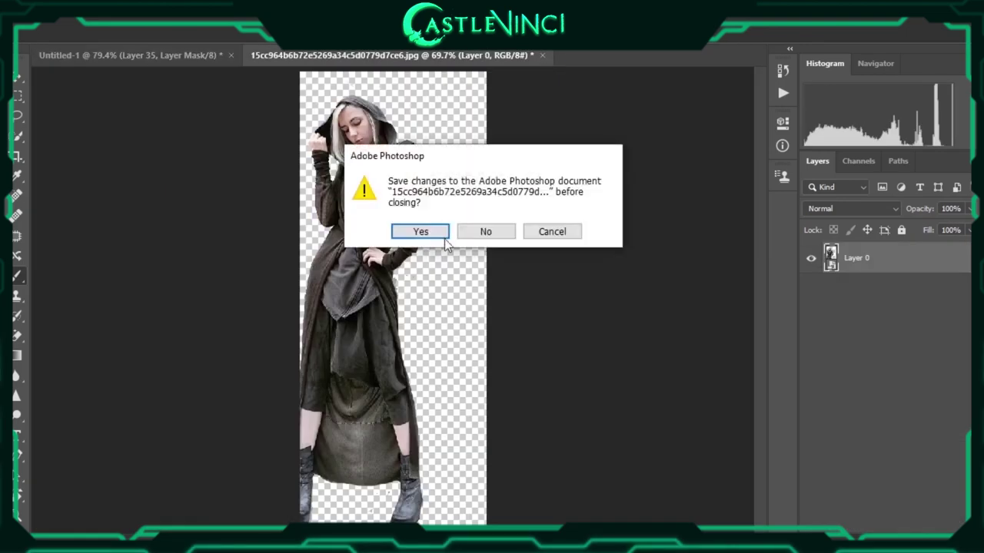
pyautogui.click(476, 228)
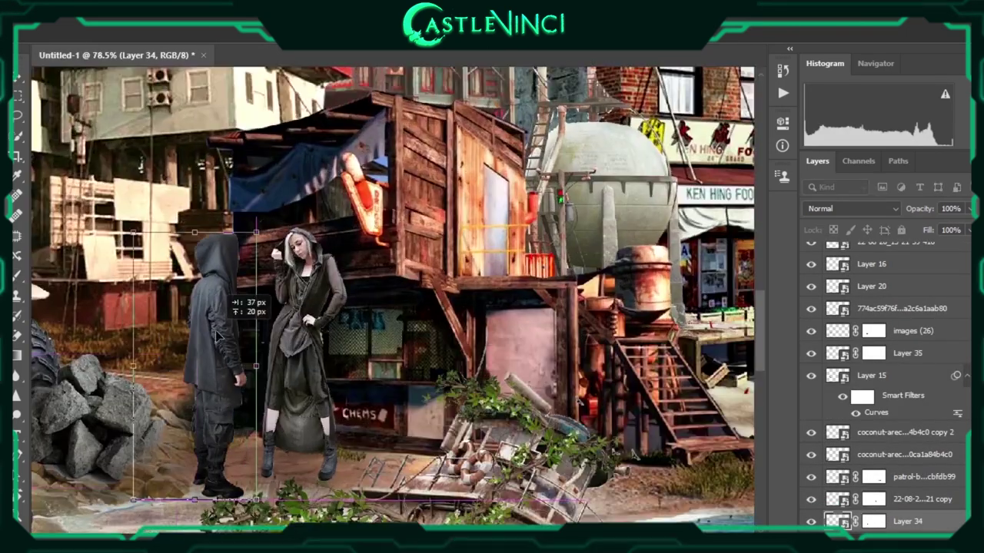
# Shift the hooded man beside the woman, then set Layer 36's man atop the left buildings
pyautogui.moveTo(209, 334); pyautogui.dragTo(231, 338)
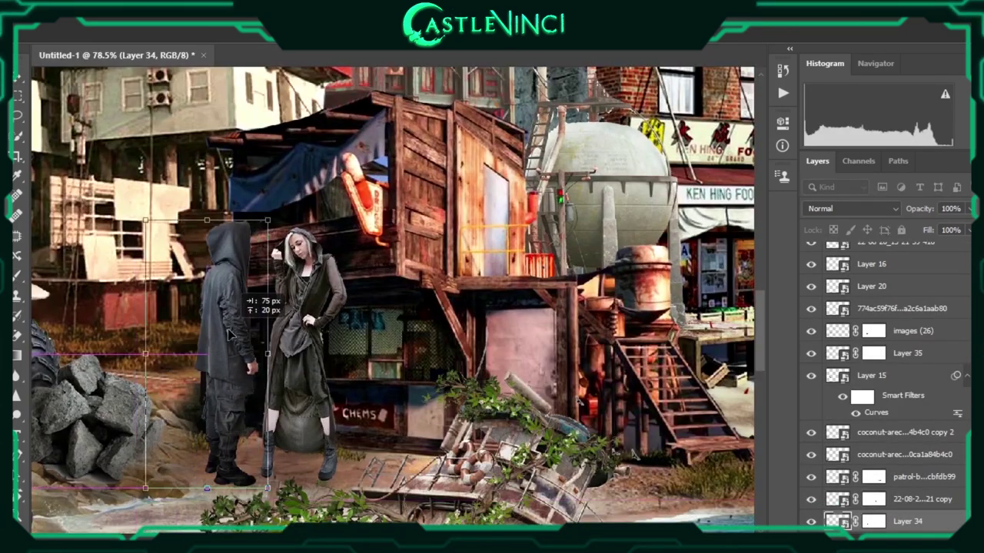
pyautogui.hotkey('ctrl', '0')
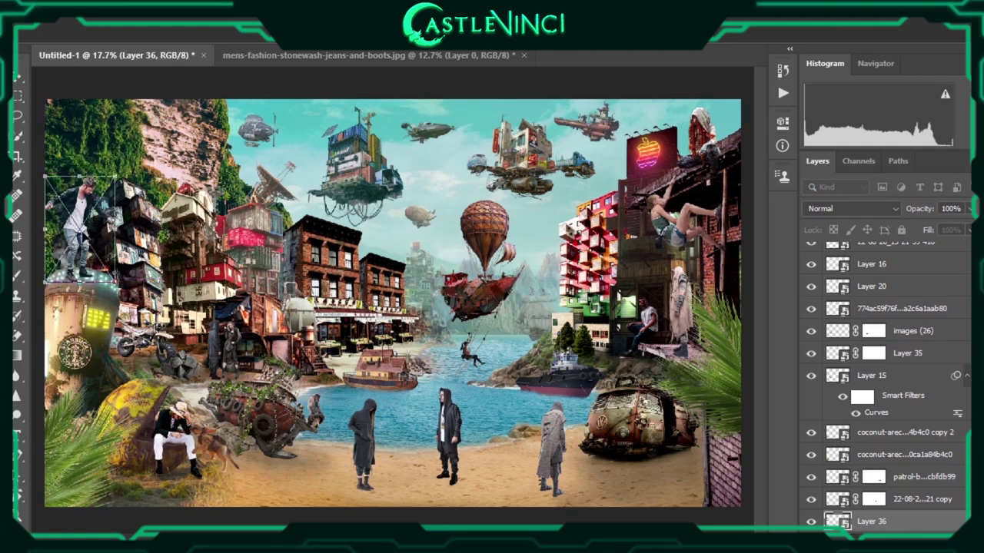
pyautogui.moveTo(95, 189); pyautogui.dragTo(108, 190)
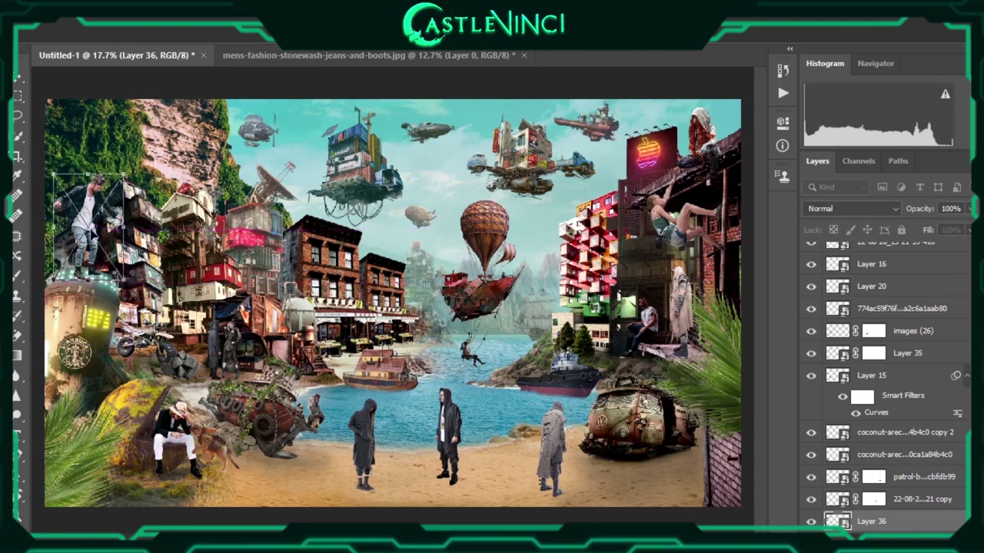
pyautogui.moveTo(95, 193)
pyautogui.mouseDown()
pyautogui.moveTo(154, 299)
pyautogui.moveTo(87, 187)
pyautogui.moveTo(80, 210)
pyautogui.mouseUp()
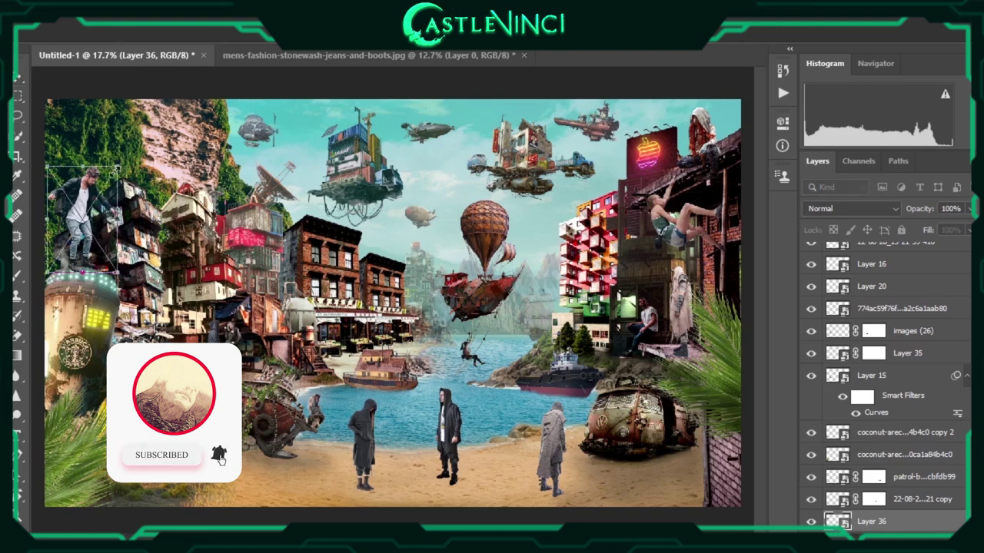
pyautogui.press('Return')
pyautogui.hotkey('ctrl', '0')
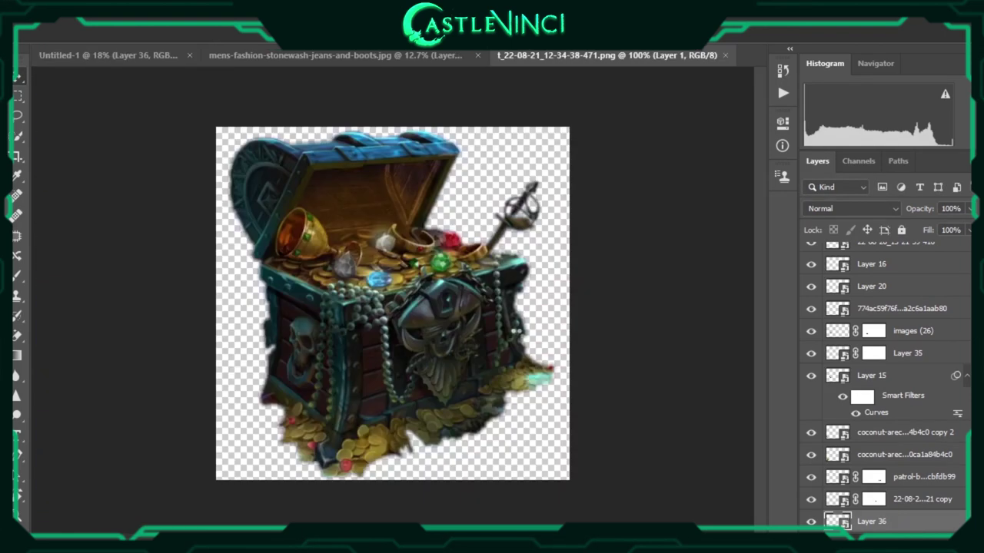
# Flip the treasure chest horizontally and place it on the sand beside the long-coated figure
pyautogui.click(81, 34)
pyautogui.click(296, 220)
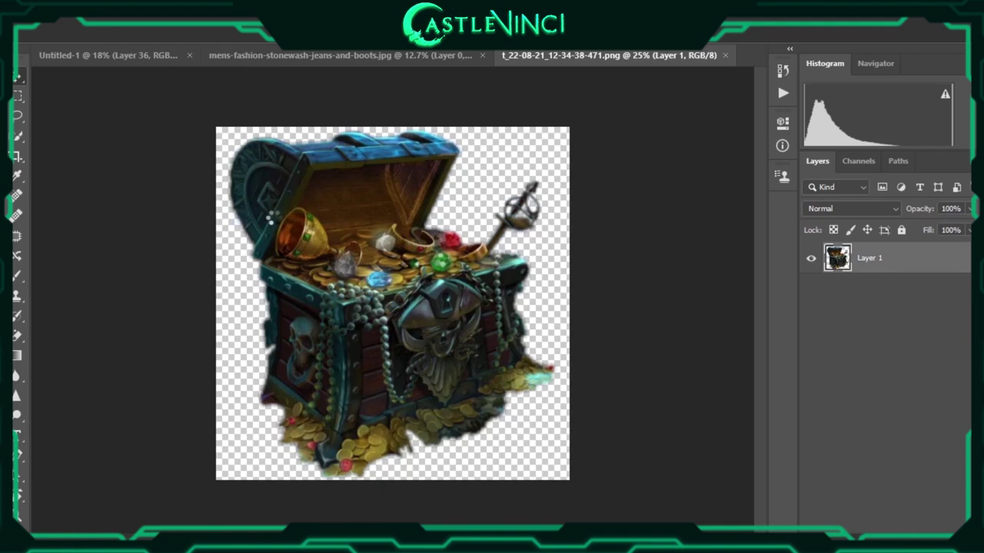
pyautogui.moveTo(362, 265); pyautogui.dragTo(527, 435)
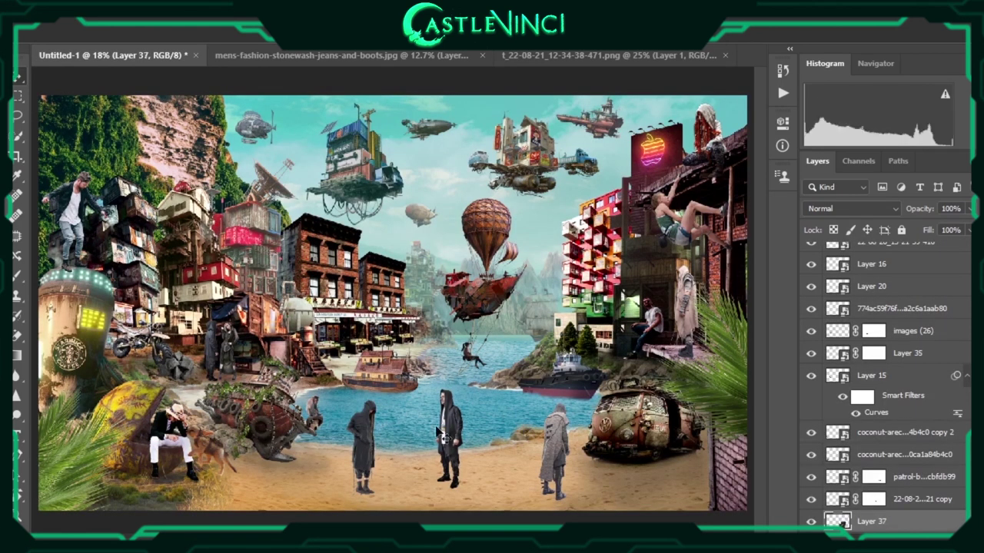
pyautogui.moveTo(441, 435); pyautogui.dragTo(604, 467)
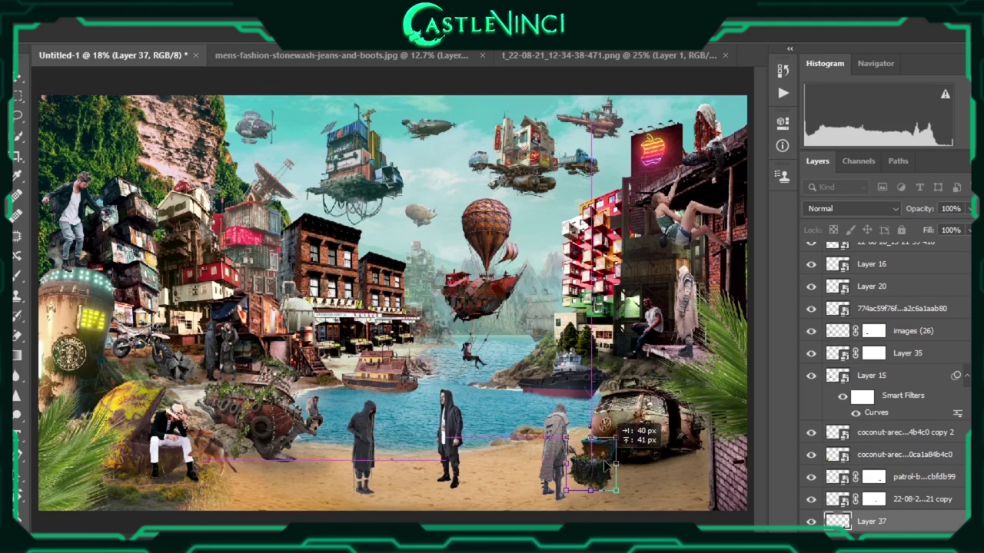
pyautogui.press('Return')
# Shift the long-coated figure left, hide the ship layer, and nudge the chest beside it
pyautogui.moveTo(551, 456)
pyautogui.mouseDown()
pyautogui.moveTo(514, 459)
pyautogui.moveTo(566, 479)
pyautogui.mouseUp()
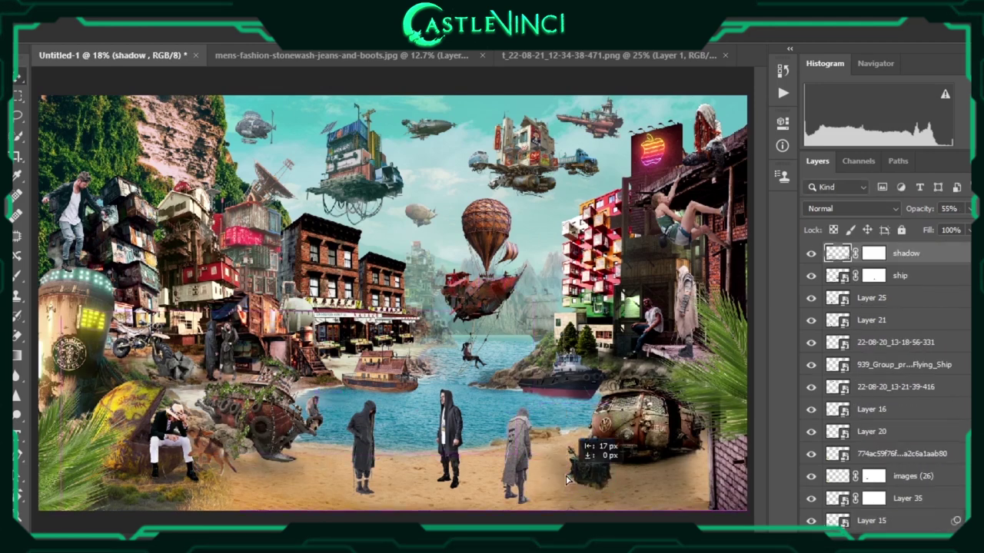
pyautogui.click(811, 276)
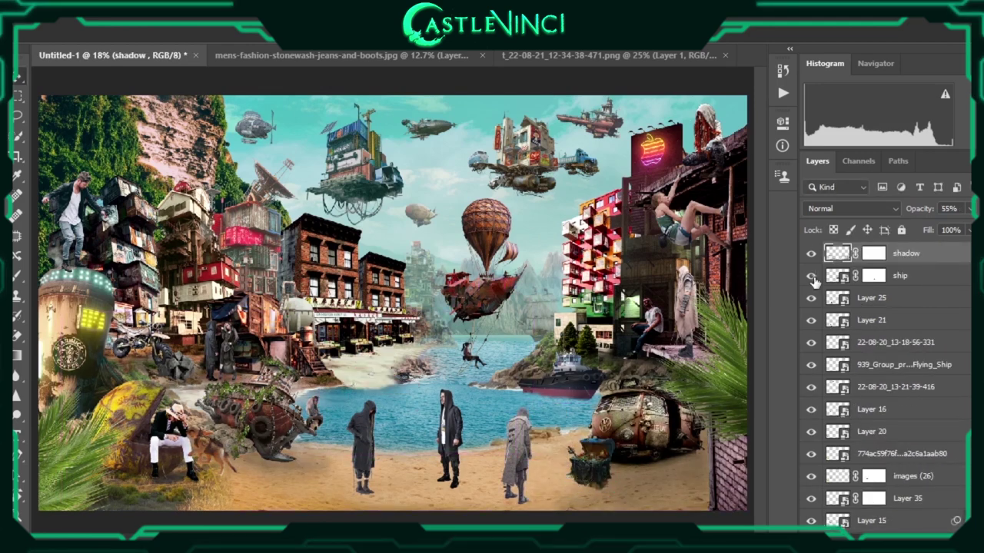
pyautogui.moveTo(612, 447); pyautogui.dragTo(563, 466)
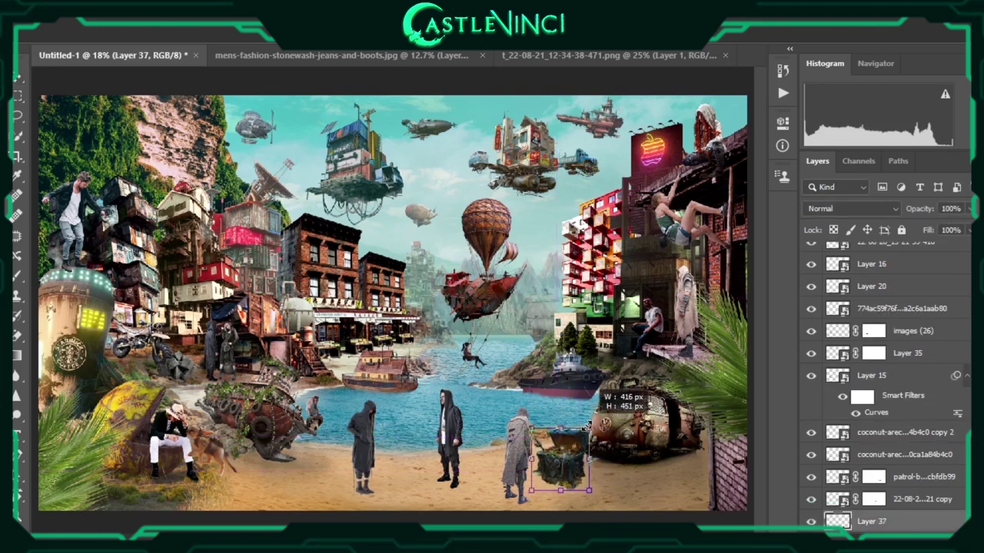
# Add a shadow image stacked below the chest layer and position it under the chest
pyautogui.moveTo(369, 361)
pyautogui.mouseDown()
pyautogui.moveTo(560, 447)
pyautogui.moveTo(602, 498)
pyautogui.mouseUp()
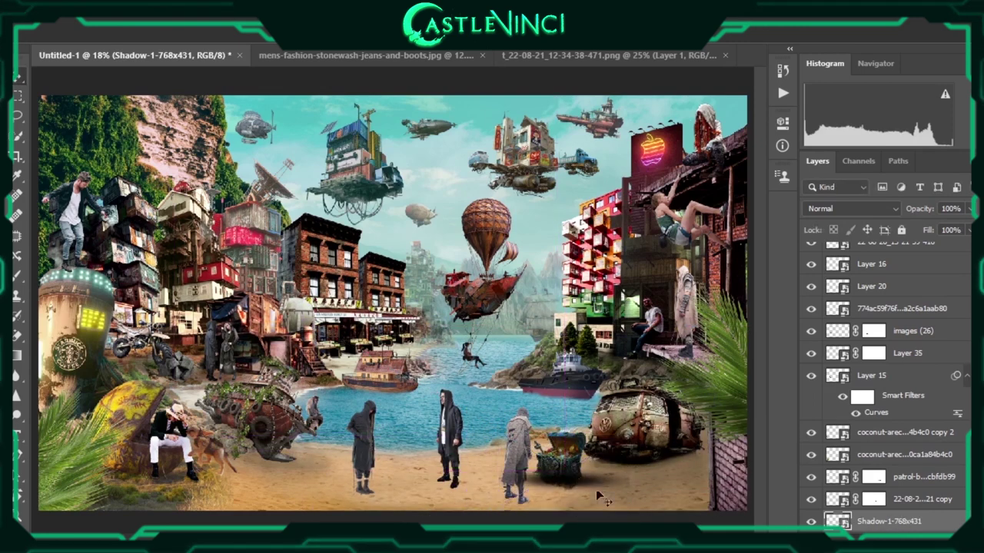
pyautogui.moveTo(890, 454); pyautogui.dragTo(903, 492)
pyautogui.moveTo(596, 477); pyautogui.dragTo(604, 479)
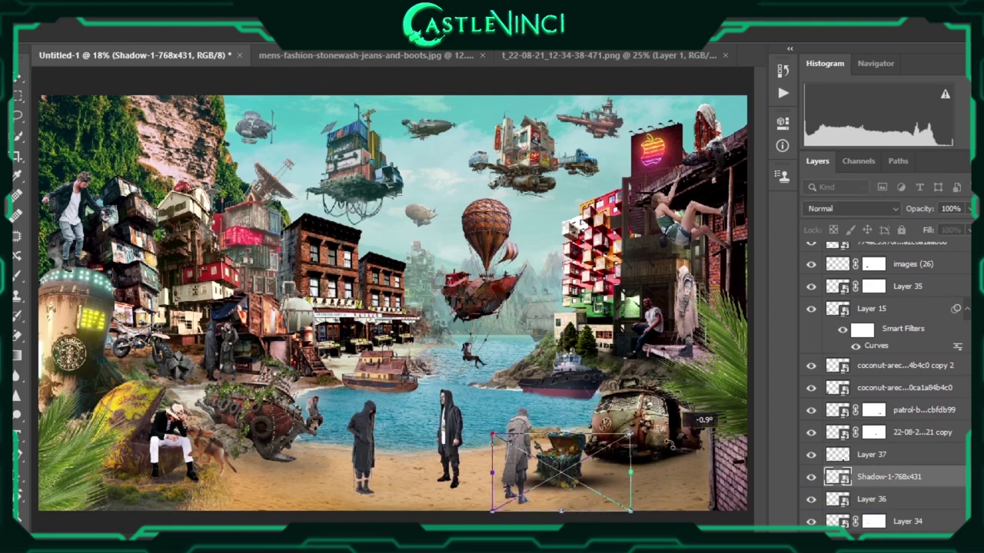
# Inspect the existing shadow layer's brush size and settings for comparison
pyautogui.scroll(3, 920, 382)
pyautogui.scroll(1, 920, 381)
pyautogui.click(905, 253)
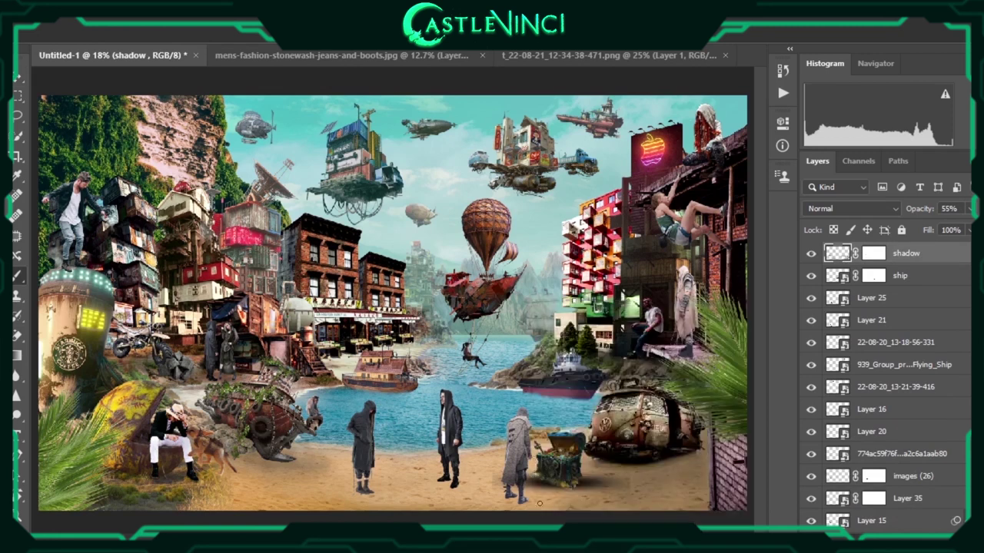
pyautogui.rightClick(549, 299)
pyautogui.press('Escape')
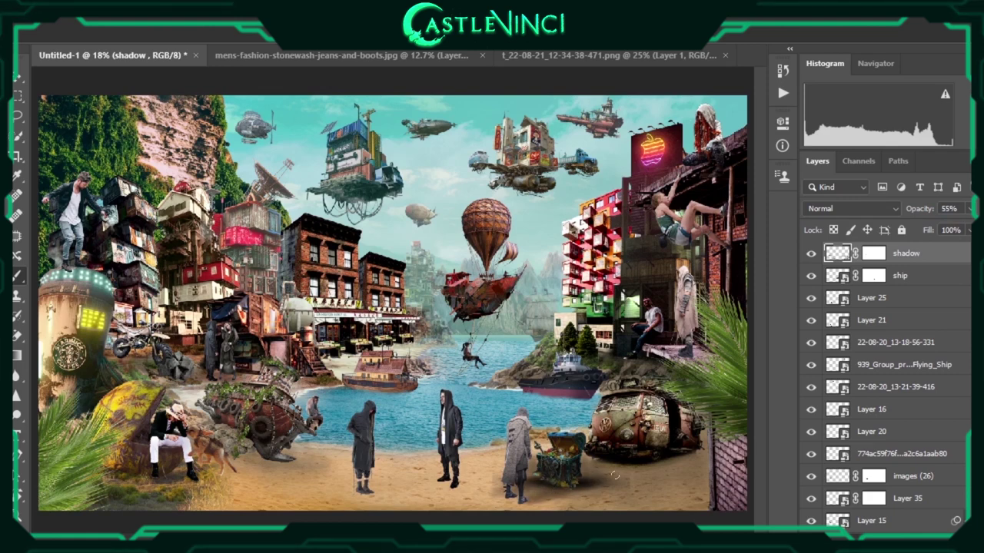
pyautogui.press('v')
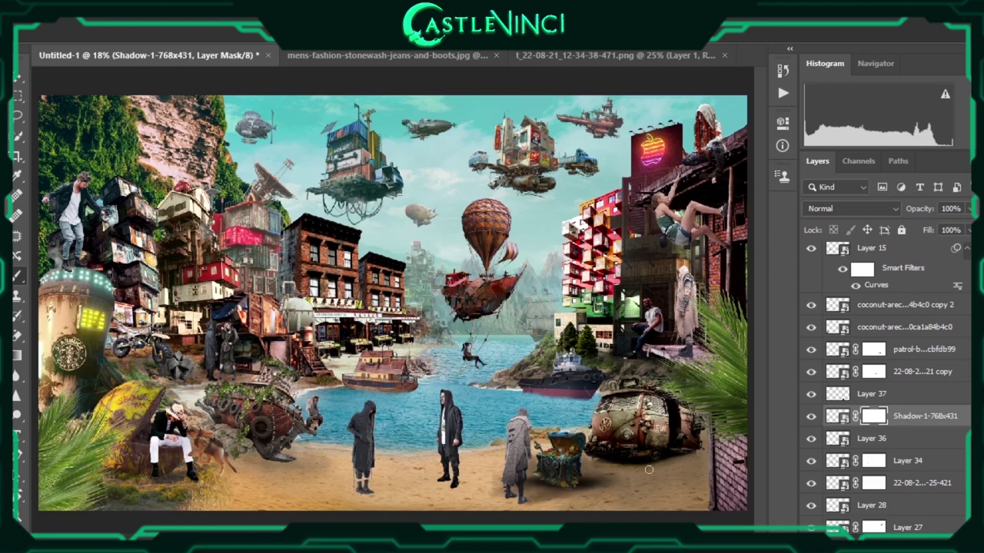
pyautogui.click(523, 488)
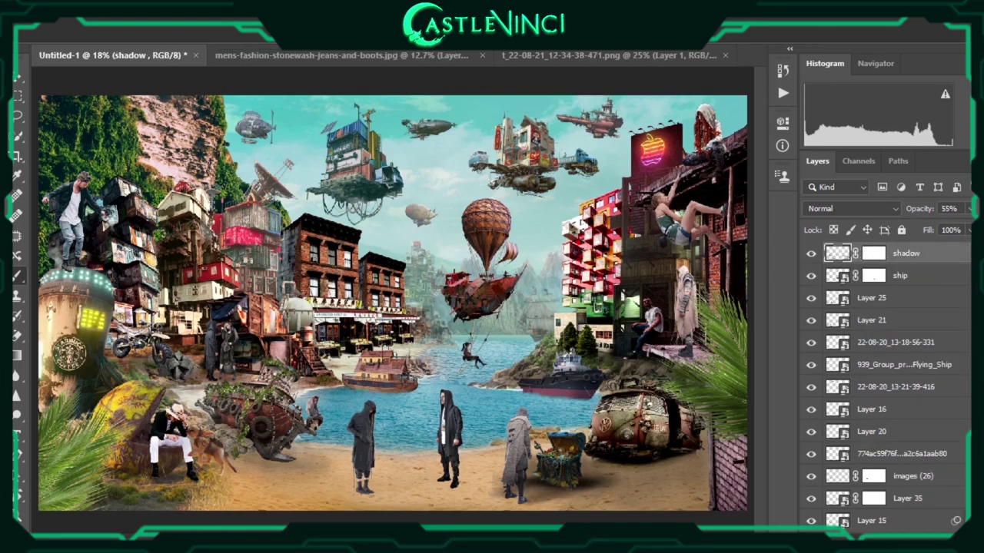
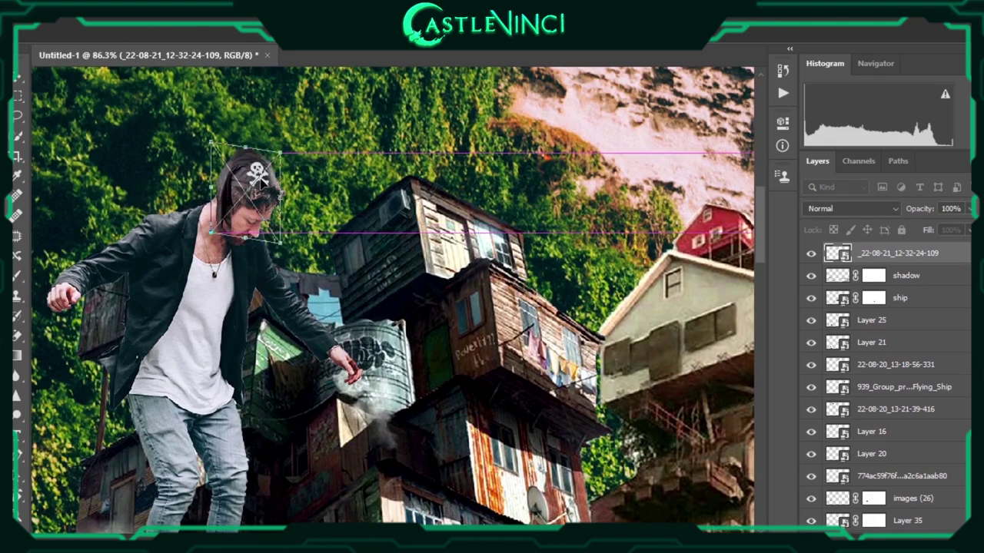
# Warp and rotate the skull bandana to wrap snugly over the standing man's head
pyautogui.moveTo(260, 181); pyautogui.dragTo(248, 279)
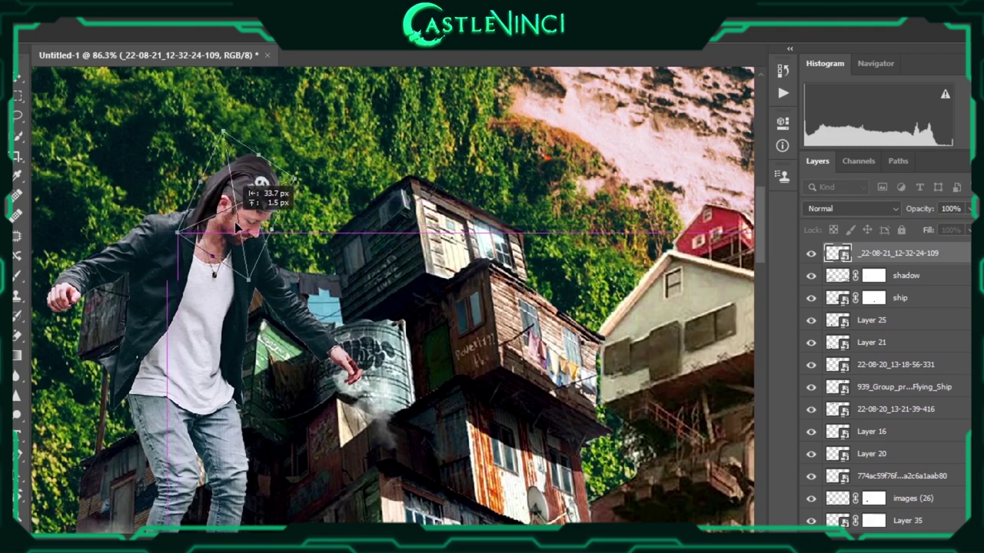
pyautogui.moveTo(248, 233)
pyautogui.mouseDown()
pyautogui.moveTo(240, 233)
pyautogui.moveTo(246, 206)
pyautogui.mouseUp()
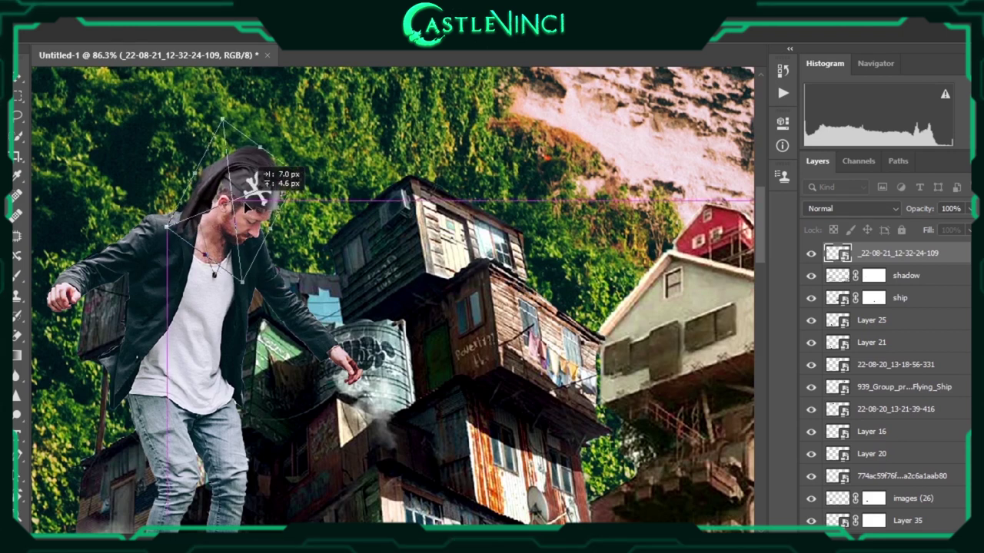
pyautogui.moveTo(300, 178); pyautogui.dragTo(304, 184)
pyautogui.moveTo(234, 219); pyautogui.dragTo(233, 222)
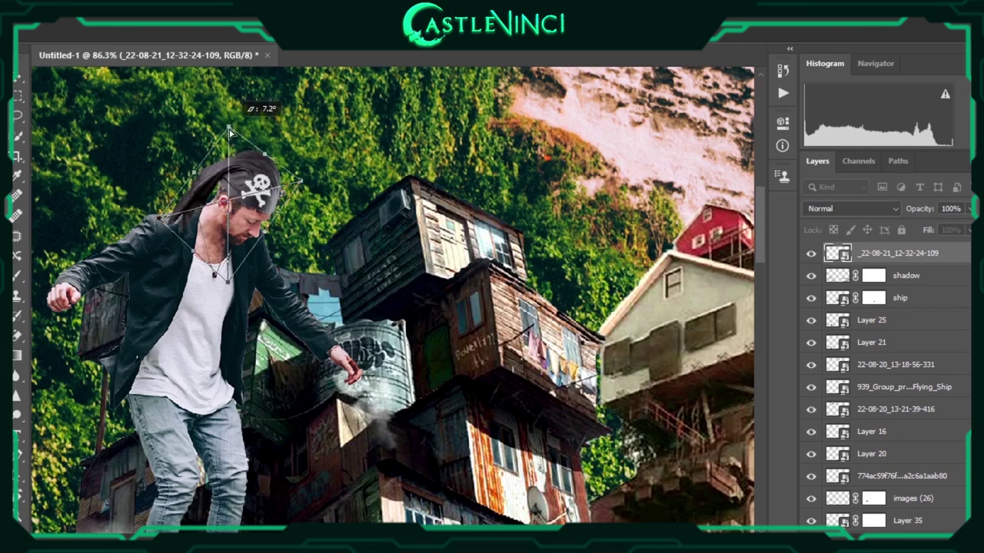
pyautogui.moveTo(229, 132); pyautogui.dragTo(230, 138)
pyautogui.press('Return')
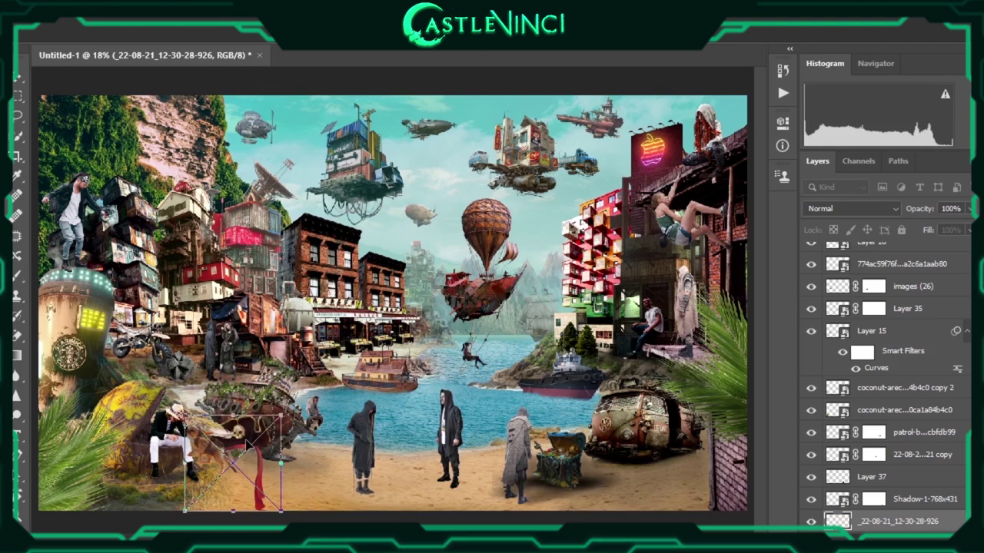
# Move, shrink and fit the skull pirate hat onto the seated man's head
pyautogui.moveTo(232, 464); pyautogui.dragTo(638, 312)
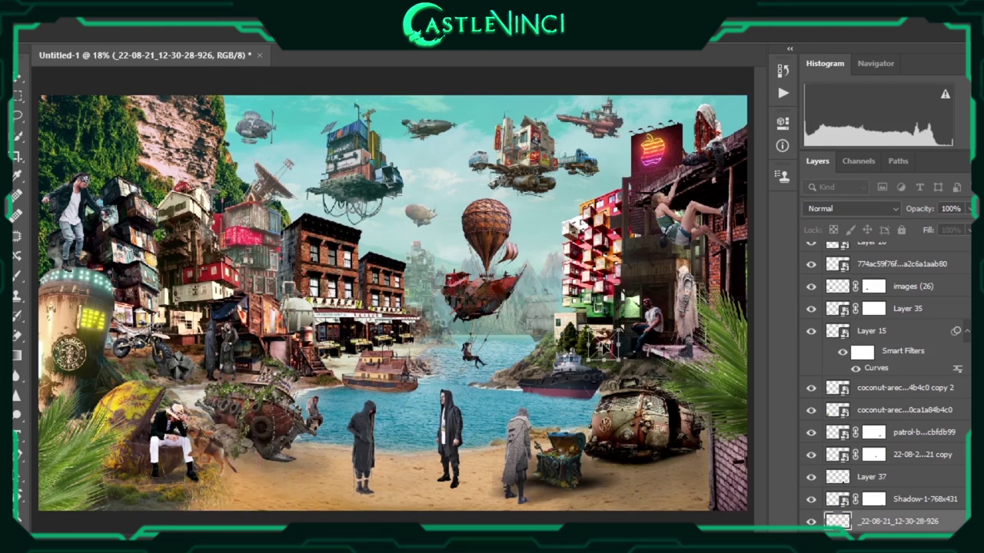
pyautogui.moveTo(621, 326); pyautogui.dragTo(753, 77)
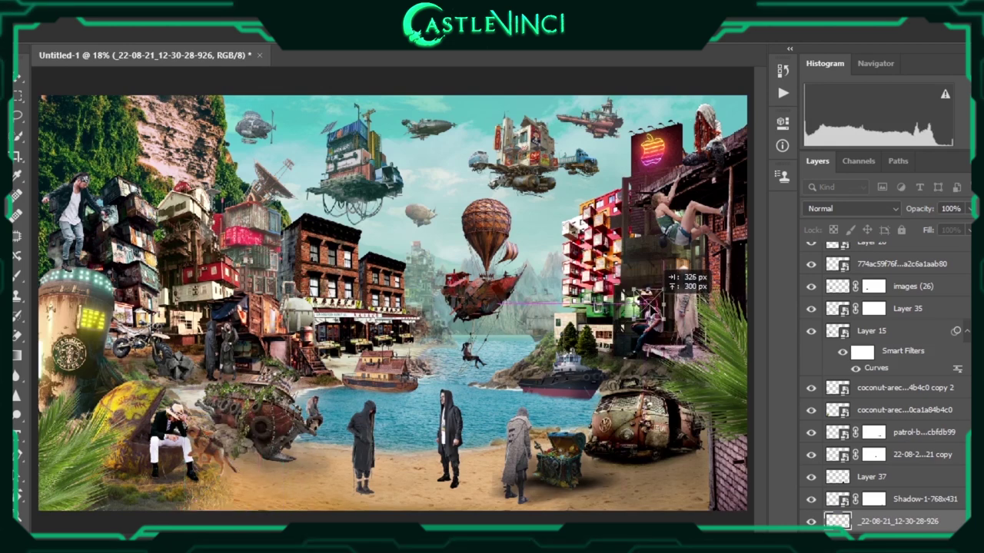
pyautogui.scroll(3, 653, 300)
pyautogui.scroll(3, 654, 296)
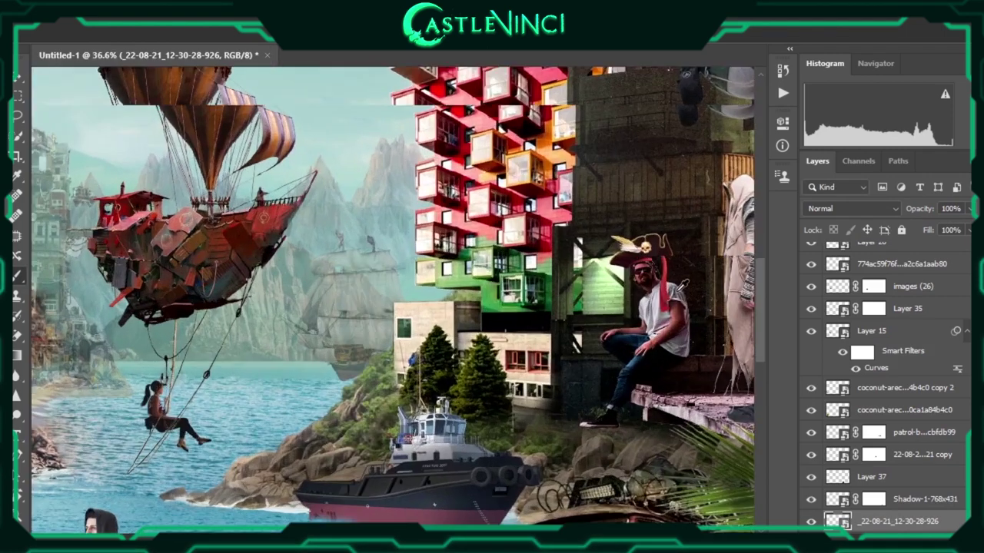
pyautogui.scroll(3, 652, 277)
pyautogui.scroll(3, 649, 261)
pyautogui.hotkey('ctrl', 't')
pyautogui.moveTo(473, 233); pyautogui.dragTo(507, 252)
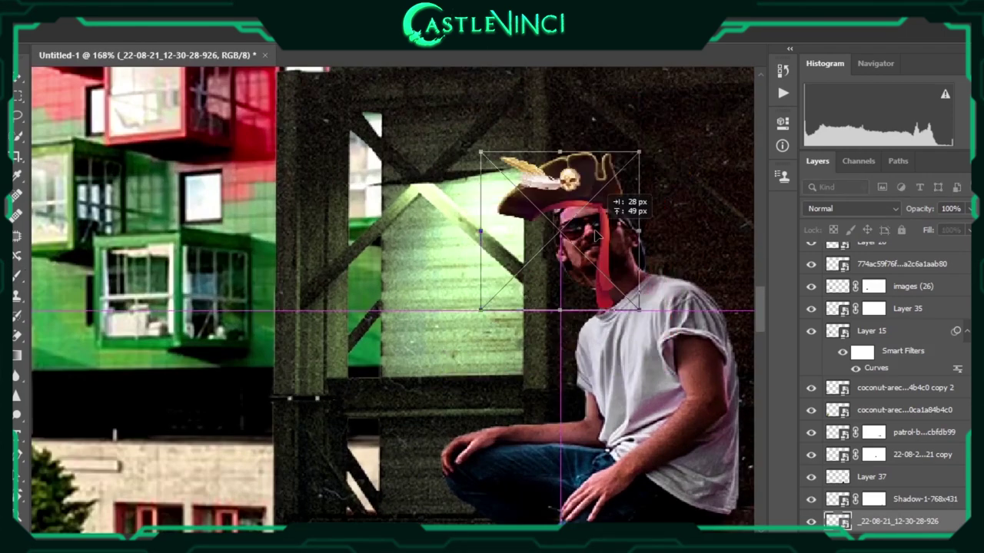
pyautogui.moveTo(604, 256); pyautogui.dragTo(614, 262)
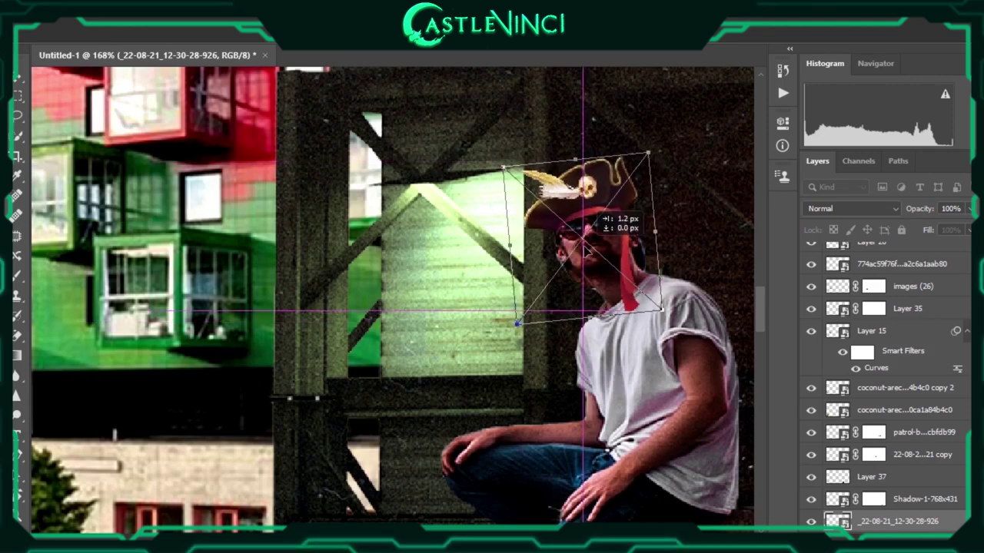
pyautogui.press('Return')
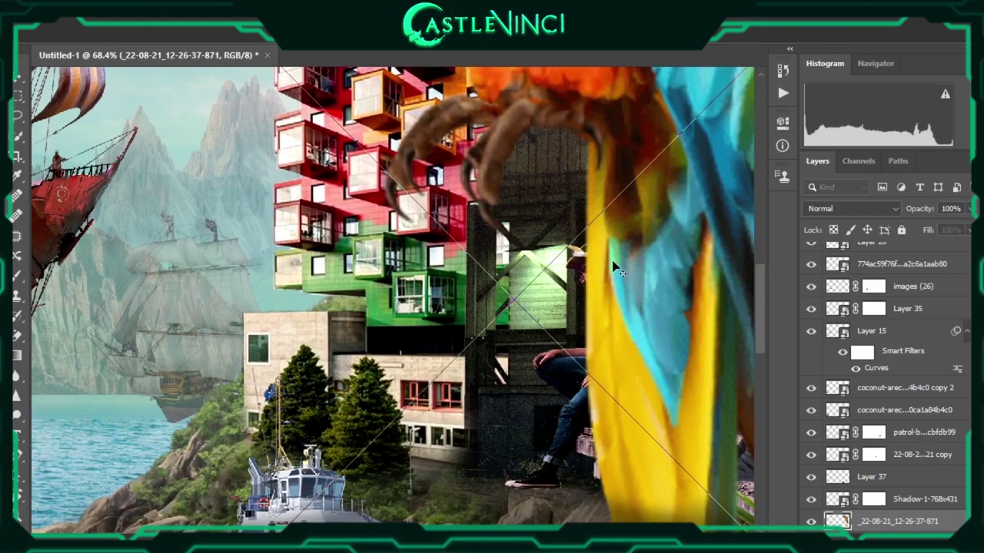
pyautogui.hotkey('ctrl', '0')
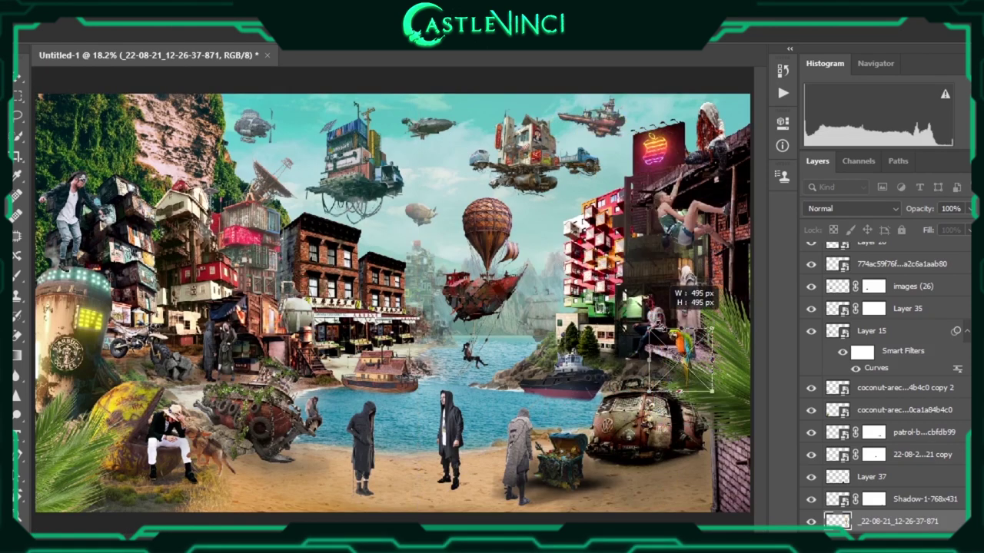
# Shrink the parrot onto the seated man's shoulder and raise the climbing woman slightly
pyautogui.moveTo(678, 295); pyautogui.dragTo(685, 299)
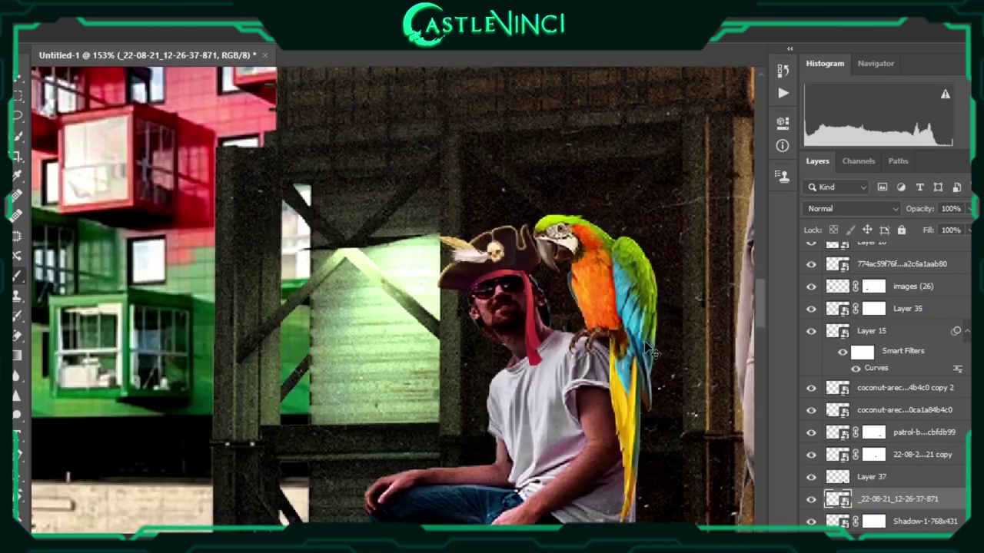
pyautogui.hotkey('ctrl', 't')
pyautogui.moveTo(595, 332); pyautogui.dragTo(612, 350)
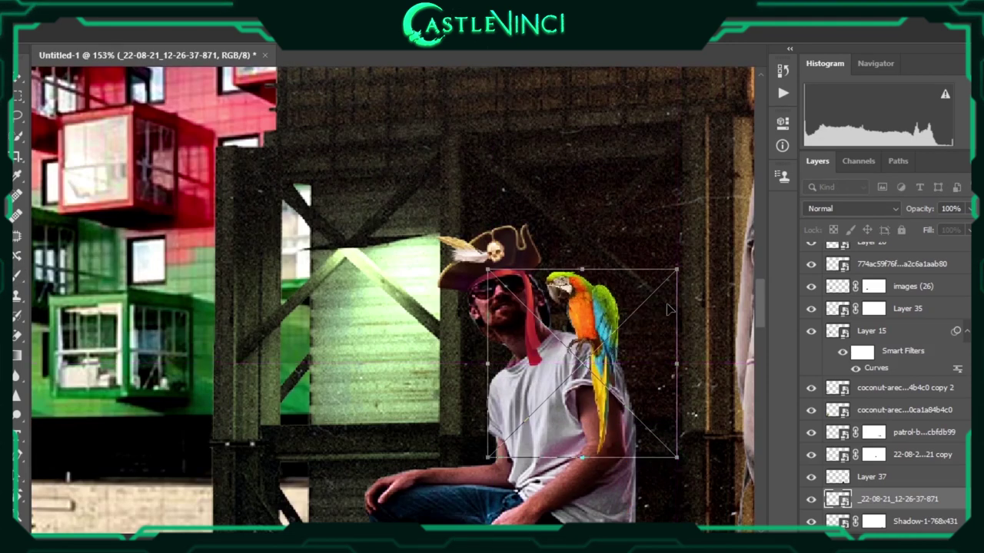
pyautogui.press('Return')
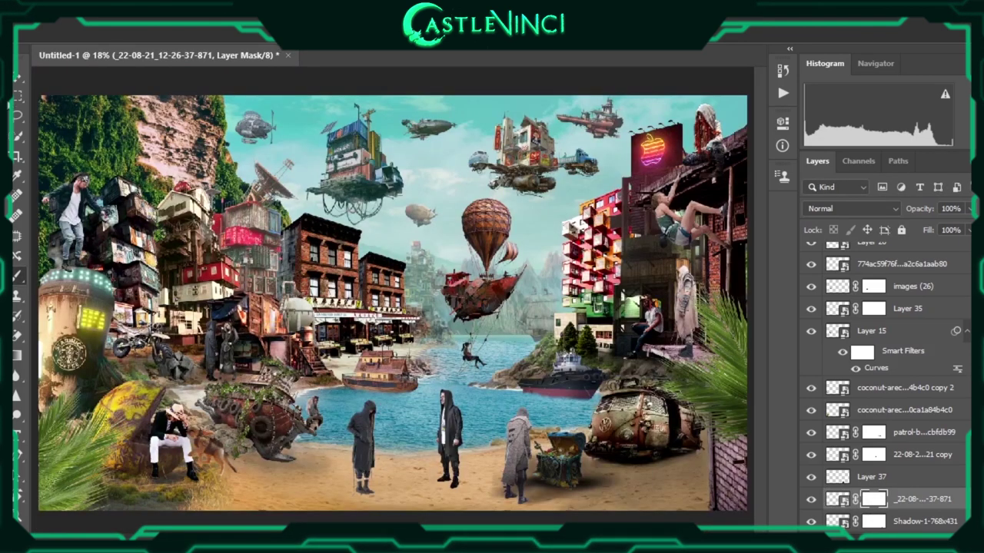
pyautogui.moveTo(676, 227); pyautogui.dragTo(676, 219)
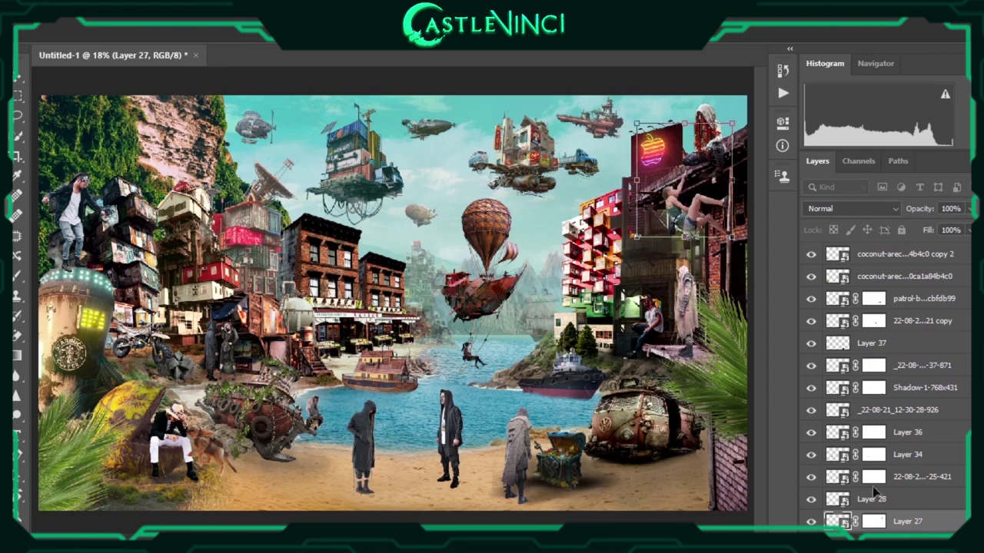
pyautogui.press('Return')
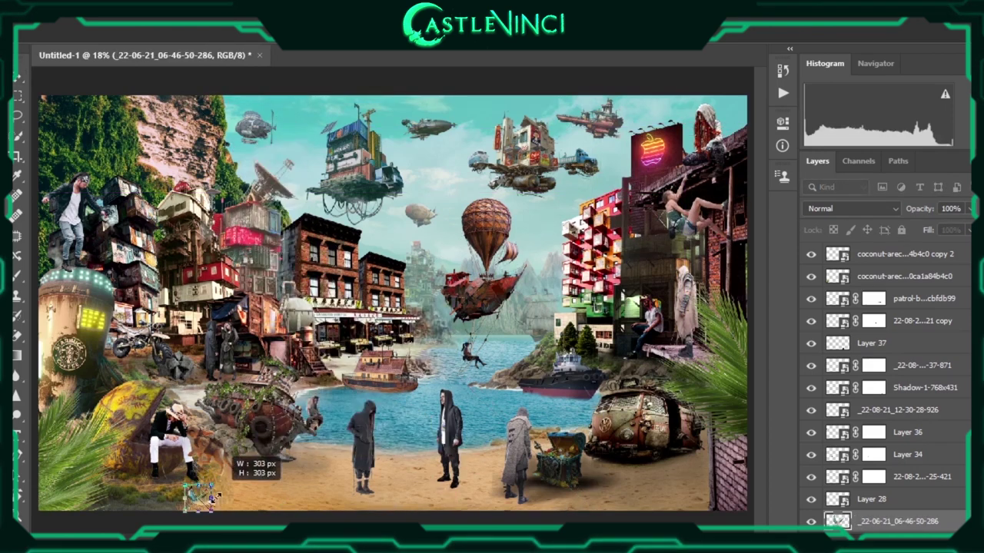
# Place a seagull over the bay near the tugboat and move its layer to the top
pyautogui.moveTo(261, 492)
pyautogui.mouseDown()
pyautogui.moveTo(336, 395)
pyautogui.moveTo(407, 411)
pyautogui.mouseUp()
pyautogui.moveTo(403, 334)
pyautogui.mouseDown()
pyautogui.moveTo(435, 269)
pyautogui.moveTo(192, 134)
pyautogui.moveTo(254, 171)
pyautogui.mouseUp()
pyautogui.hotkey('ctrl', 'z')
pyautogui.hotkey('ctrl', 'z')
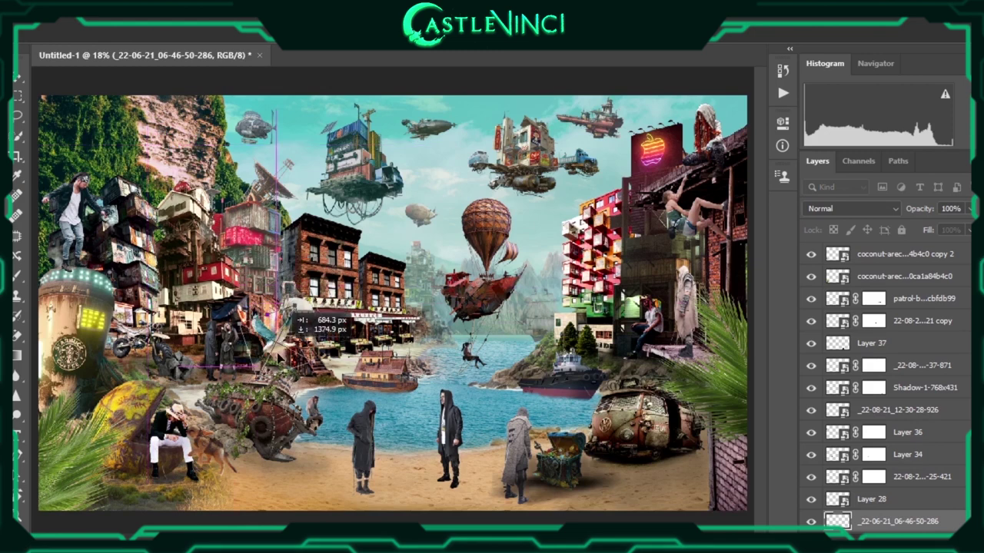
pyautogui.hotkey('ctrl', 'z')
pyautogui.hotkey('ctrl', 'z')
pyautogui.hotkey('ctrl', 'z')
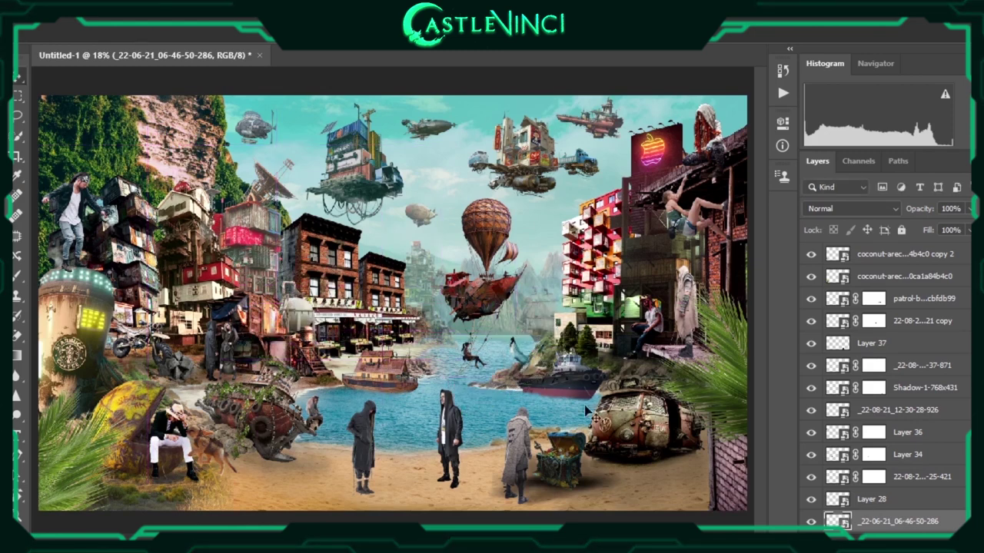
pyautogui.moveTo(899, 521); pyautogui.dragTo(884, 250)
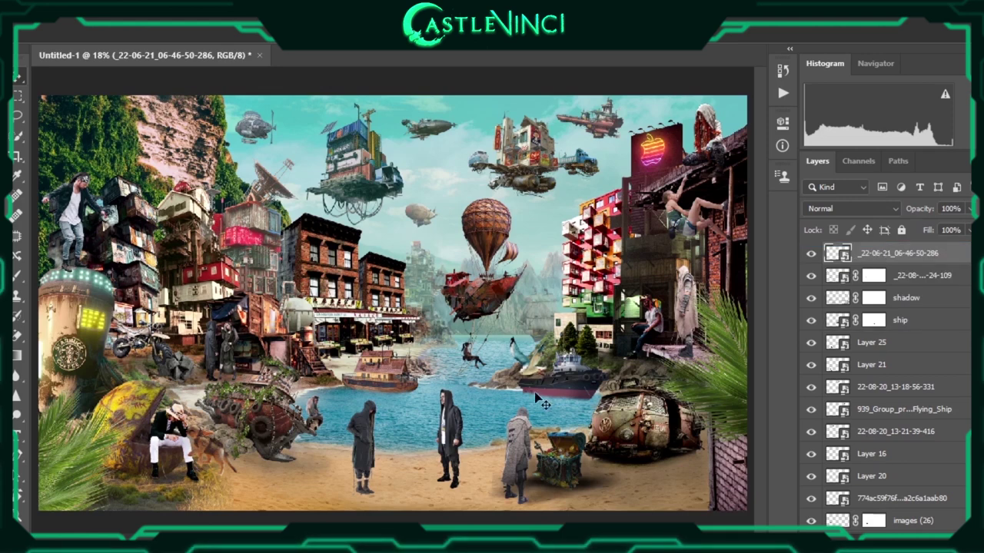
# Duplicate the parrot and bring the copy's layer in front of the chest
pyautogui.click(432, 395)
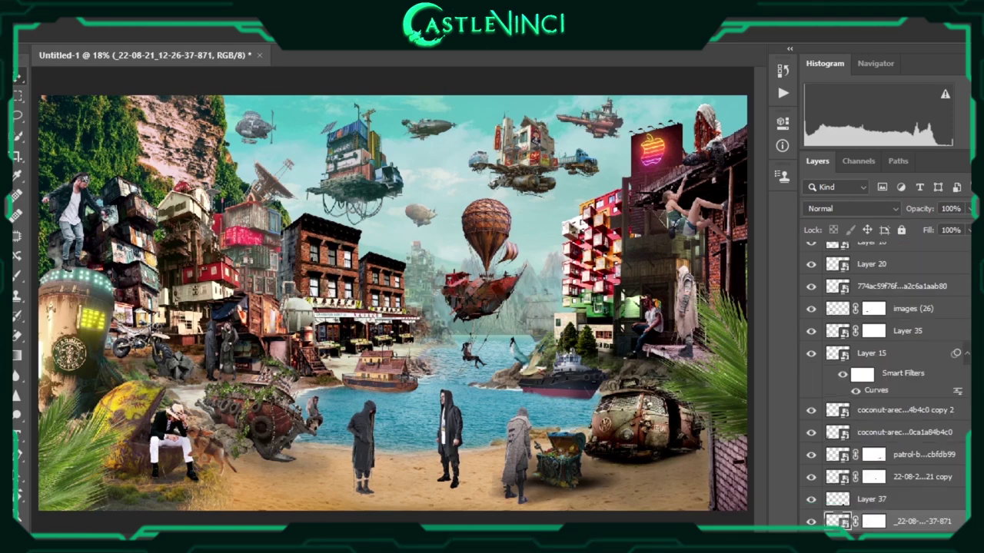
pyautogui.click(643, 329)
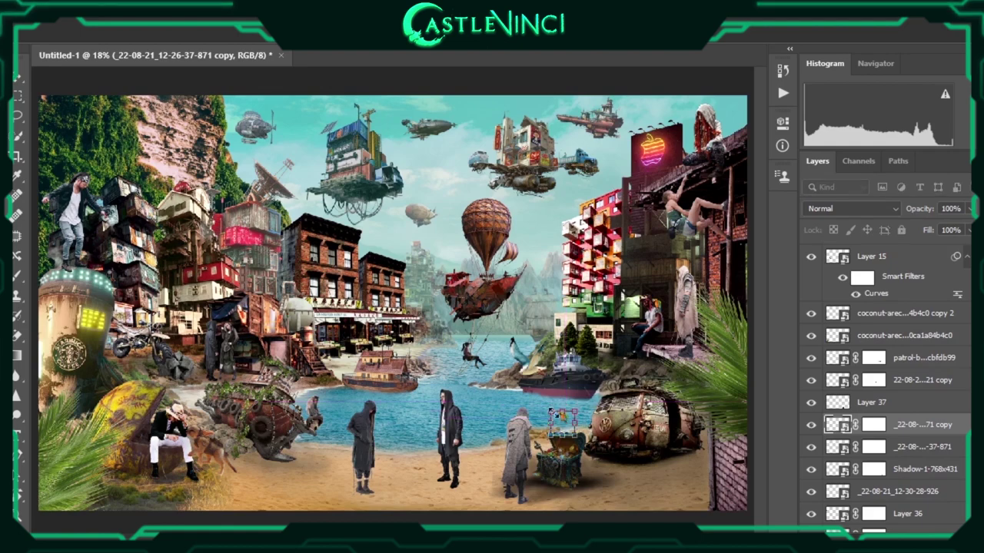
pyautogui.moveTo(563, 410); pyautogui.dragTo(559, 395)
pyautogui.scroll(2, 584, 457)
pyautogui.scroll(2, 584, 456)
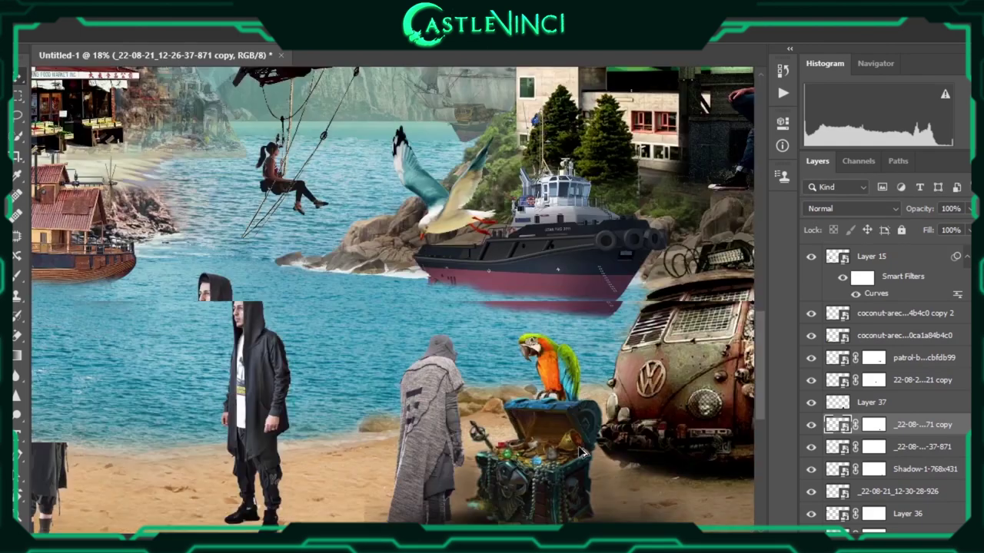
pyautogui.scroll(2, 584, 457)
pyautogui.hotkey('ctrl', ']')
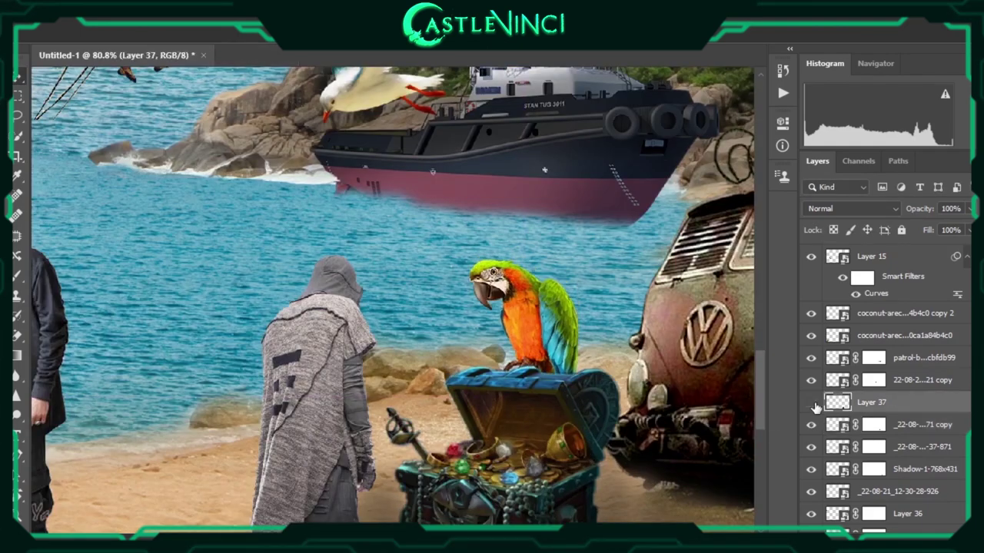
# Tilt, shrink and perch the parrot copy on the treasure chest lid
pyautogui.hotkey('ctrl', 't')
pyautogui.moveTo(642, 266); pyautogui.dragTo(626, 245)
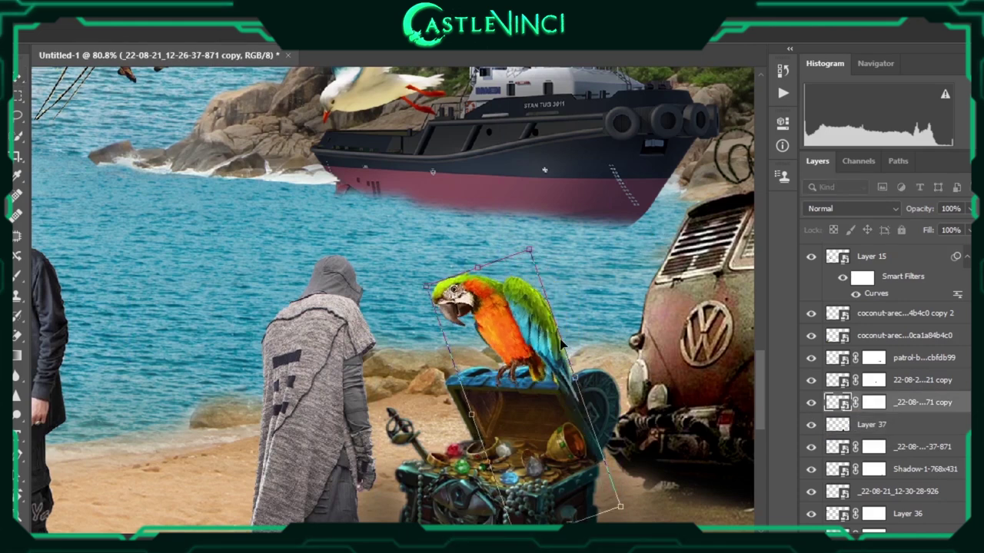
pyautogui.moveTo(561, 343); pyautogui.dragTo(542, 283)
pyautogui.moveTo(538, 338); pyautogui.dragTo(565, 378)
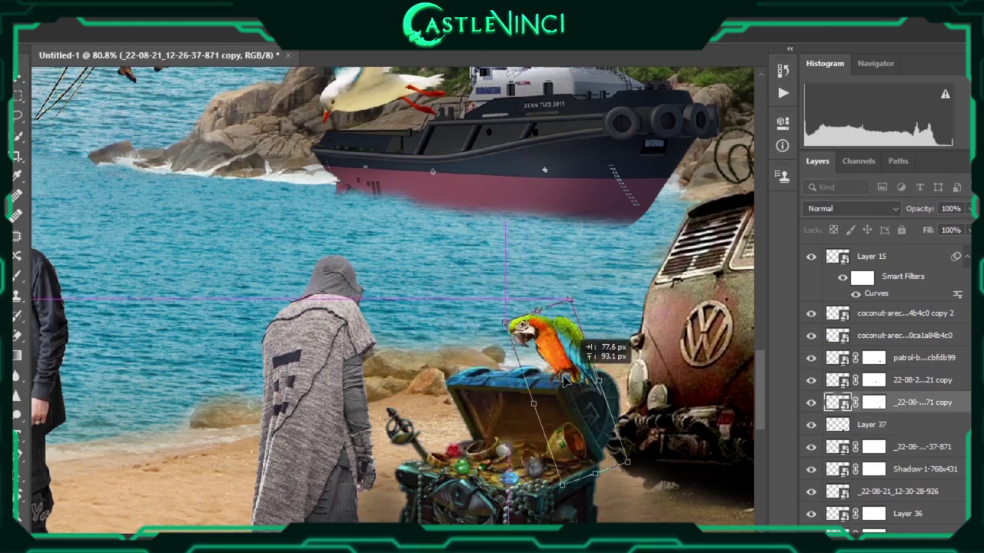
pyautogui.press('Return')
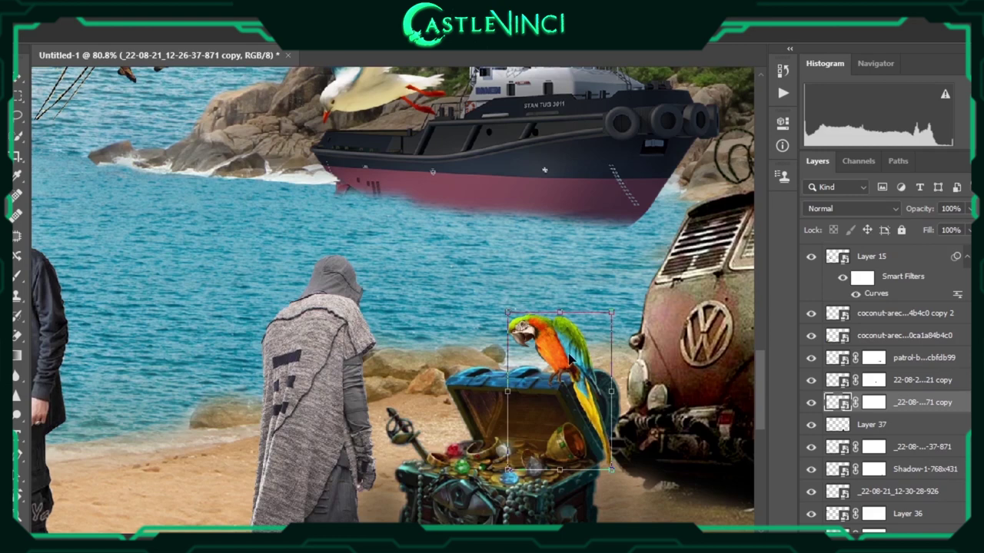
pyautogui.hotkey('ctrl', '0')
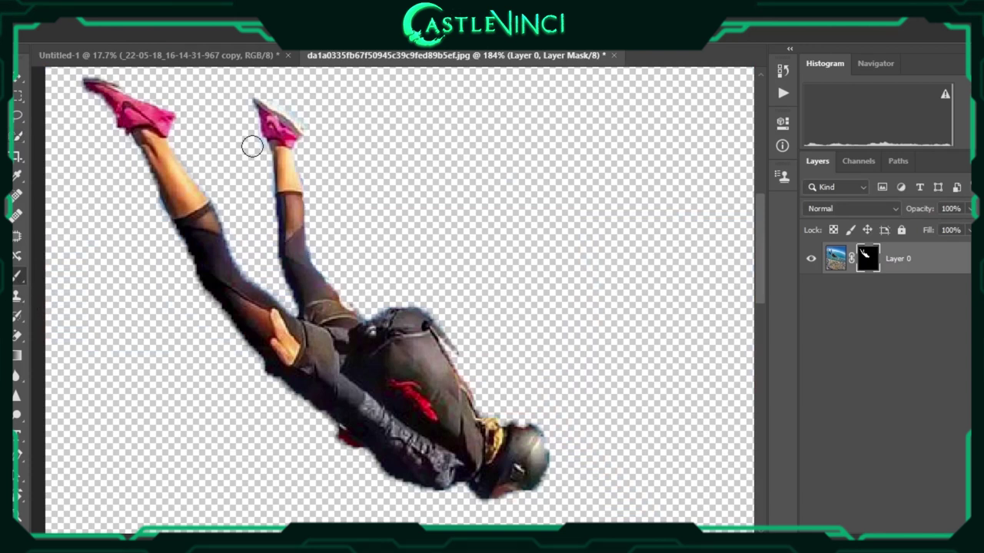
# Mask out the blue sky beside the backpack and place the skydiver near the floating buildings
pyautogui.scroll(2, 183, 148)
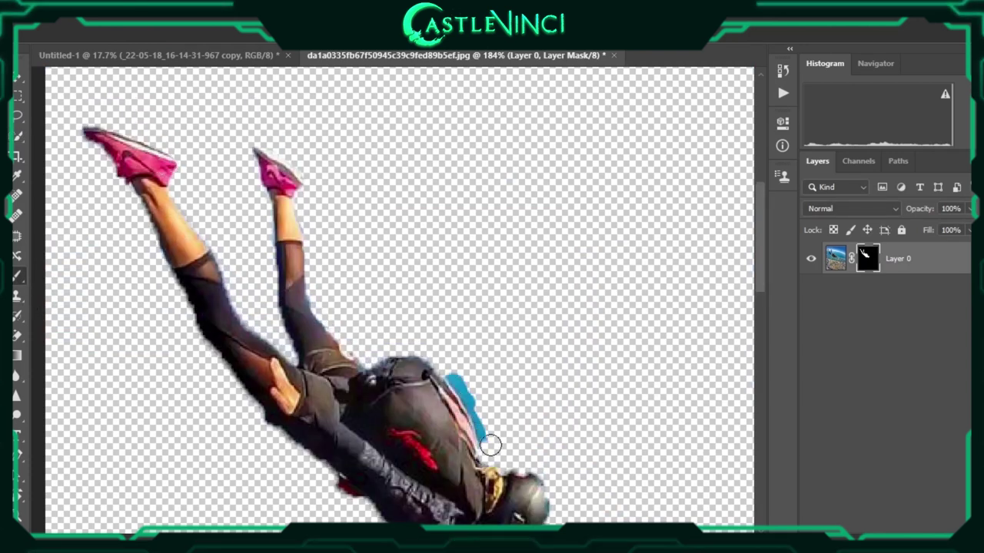
pyautogui.moveTo(490, 445); pyautogui.dragTo(455, 381)
pyautogui.scroll(-2, 455, 380)
pyautogui.scroll(-1, 356, 433)
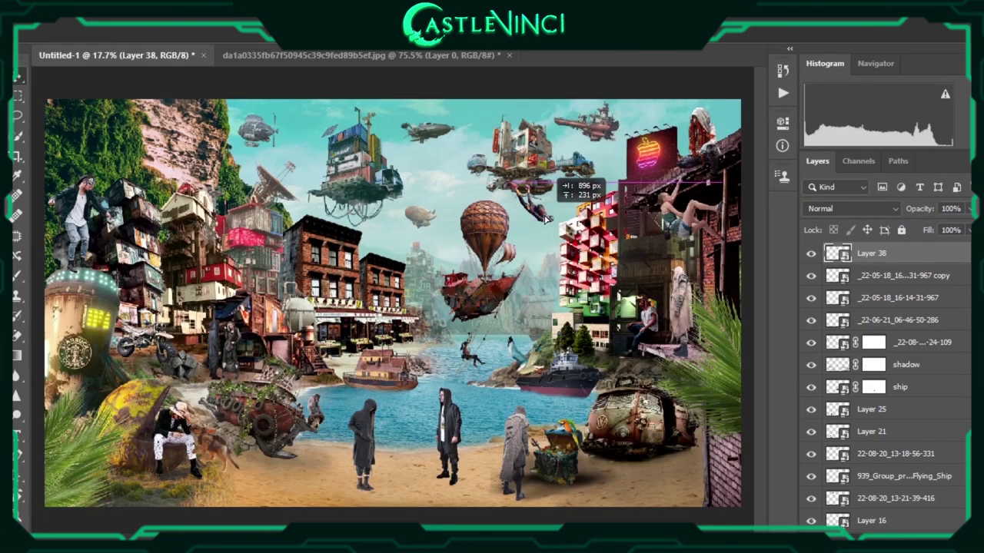
pyautogui.moveTo(545, 220)
pyautogui.mouseDown()
pyautogui.moveTo(450, 190)
pyautogui.moveTo(451, 146)
pyautogui.mouseUp()
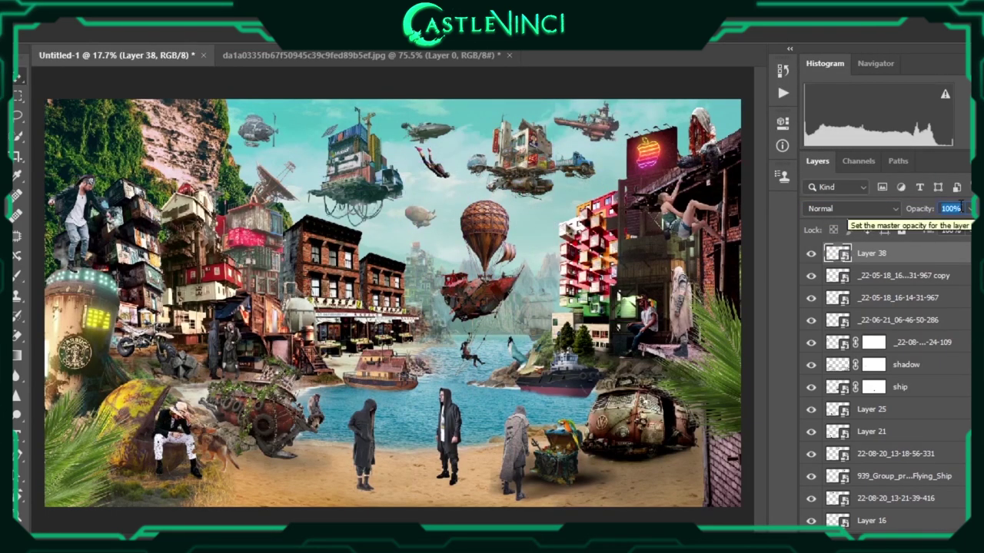
# Set the skydiver layer to 50% opacity
pyautogui.write('50')
pyautogui.click(451, 179)
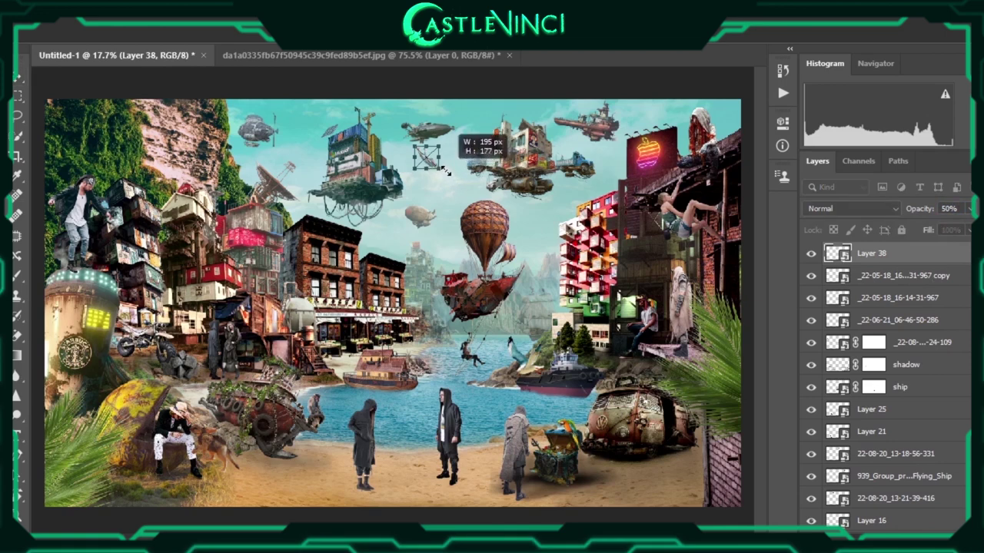
pyautogui.press('Return')
pyautogui.scroll(2, 442, 177)
pyautogui.scroll(3, 426, 191)
pyautogui.scroll(2, 435, 228)
pyautogui.scroll(2, 430, 284)
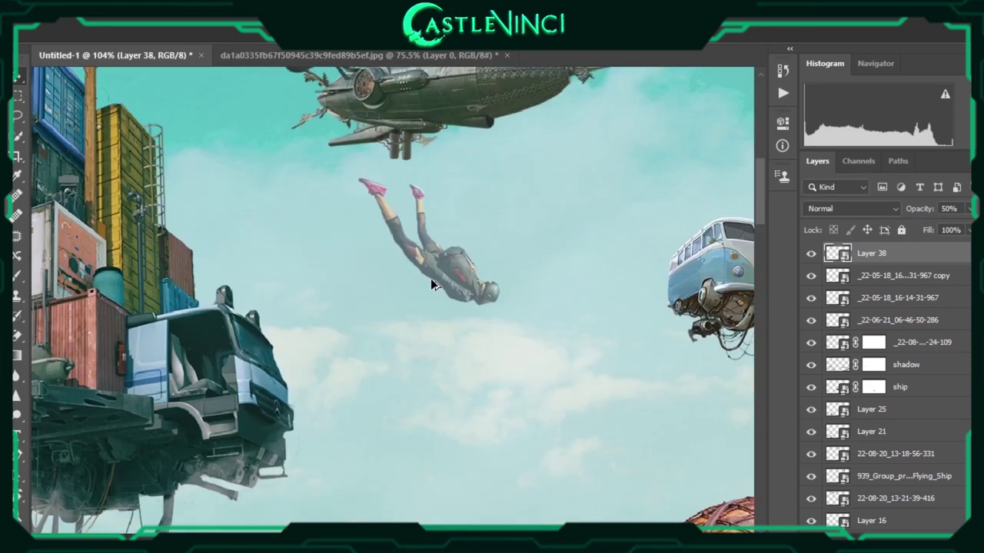
pyautogui.scroll(2, 431, 281)
# Add a smaller skydiver copy rotated to the right of the original
pyautogui.hotkey('ctrl', 'j')
pyautogui.hotkey('ctrl', 't')
pyautogui.moveTo(487, 275); pyautogui.dragTo(439, 215)
pyautogui.press('Return')
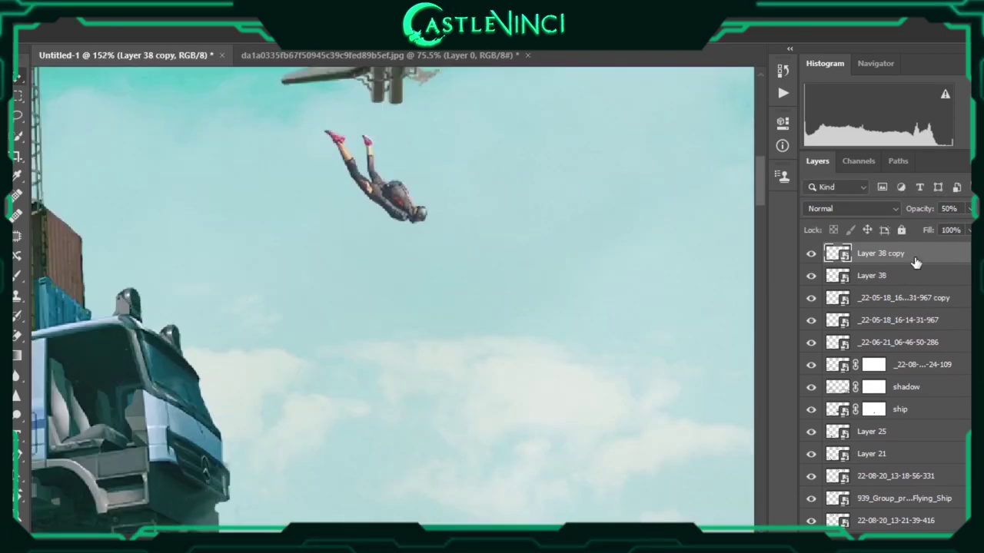
pyautogui.hotkey('ctrl', 't')
pyautogui.moveTo(455, 171)
pyautogui.mouseDown()
pyautogui.moveTo(607, 172)
pyautogui.moveTo(608, 187)
pyautogui.moveTo(607, 156)
pyautogui.mouseUp()
pyautogui.press('Return')
pyautogui.click(519, 143)
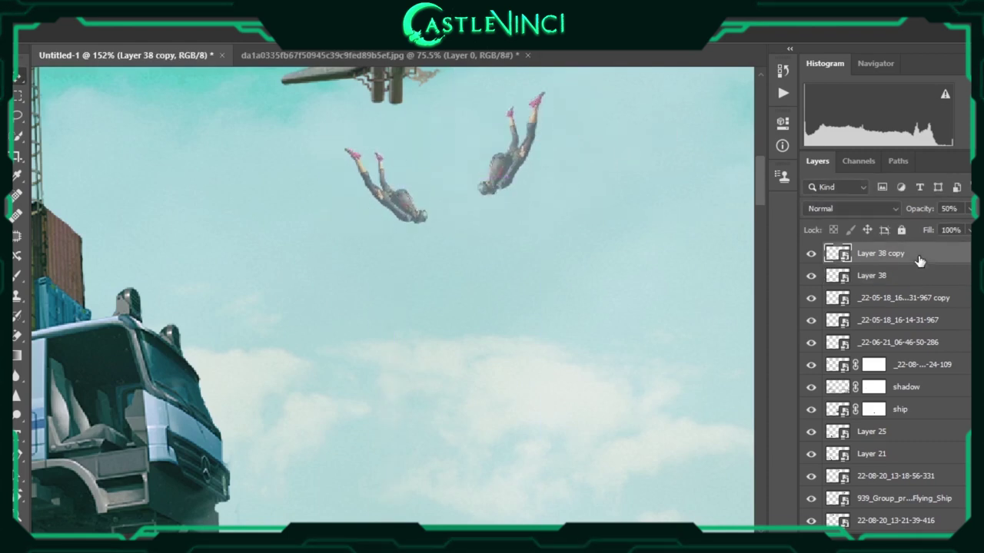
# Add a third smaller, rotated skydiver and move a hooded figure beside the rusty van
pyautogui.hotkey('ctrl', 'j')
pyautogui.hotkey('ctrl', 't')
pyautogui.moveTo(575, 184)
pyautogui.mouseDown()
pyautogui.moveTo(614, 291)
pyautogui.moveTo(618, 243)
pyautogui.mouseUp()
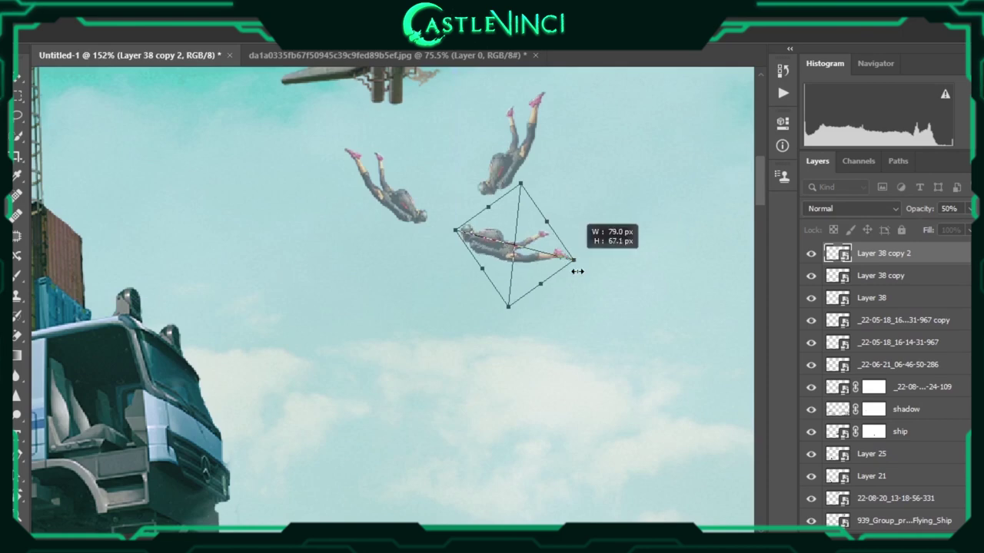
pyautogui.moveTo(577, 271); pyautogui.dragTo(549, 246)
pyautogui.press('Return')
pyautogui.hotkey('ctrl', '0')
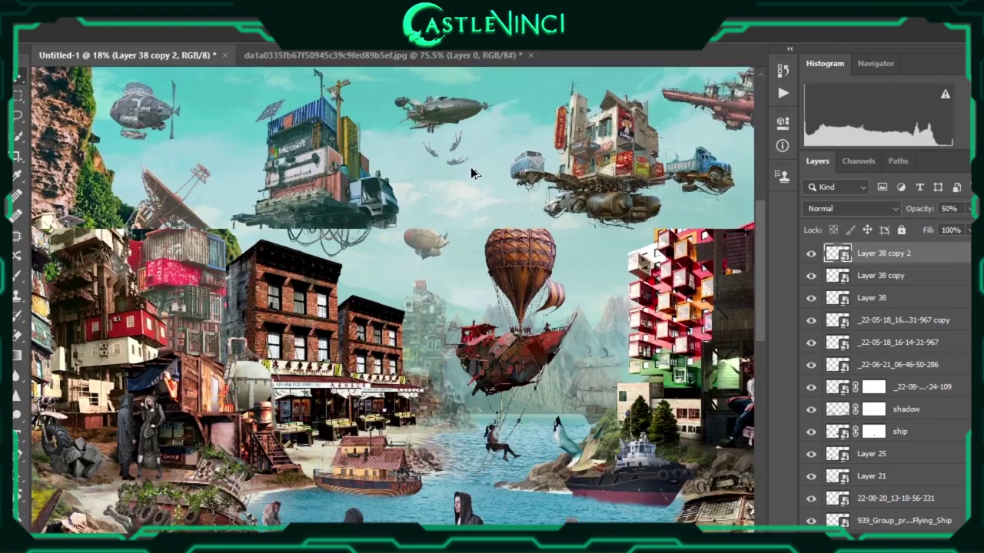
pyautogui.scroll(4, 446, 168)
pyautogui.scroll(3, 446, 168)
pyautogui.hotkey('ctrl', 't')
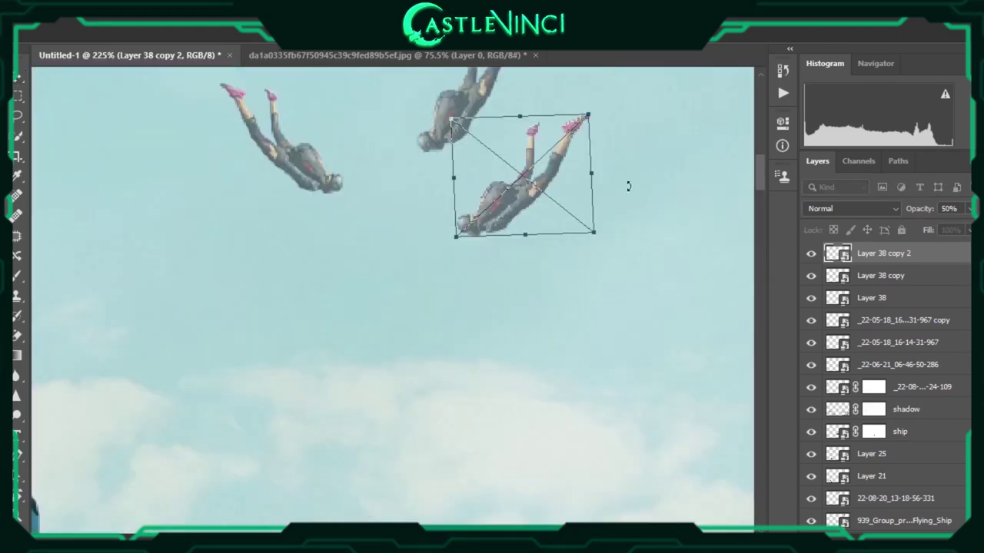
pyautogui.moveTo(628, 184); pyautogui.dragTo(527, 192)
pyautogui.press('Return')
pyautogui.hotkey('ctrl', '0')
pyautogui.moveTo(669, 452); pyautogui.dragTo(700, 448)
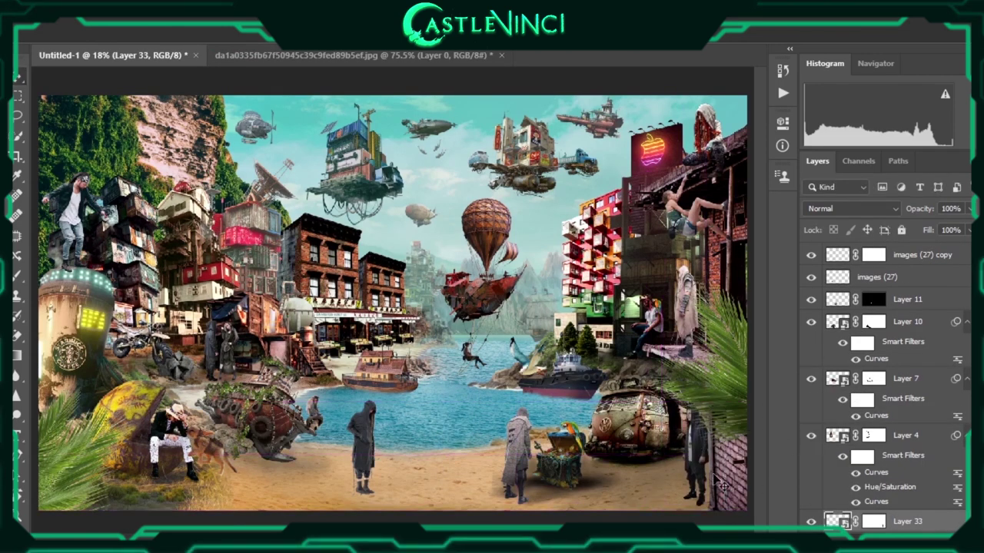
pyautogui.keyDown('ctrl'); pyautogui.click(690, 460); pyautogui.keyUp('ctrl')
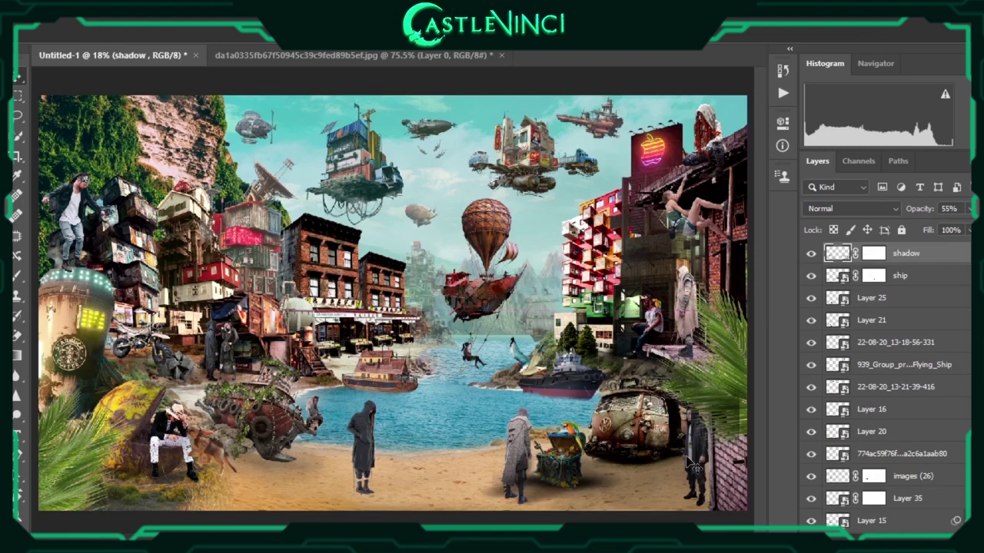
pyautogui.scroll(5, 884, 384)
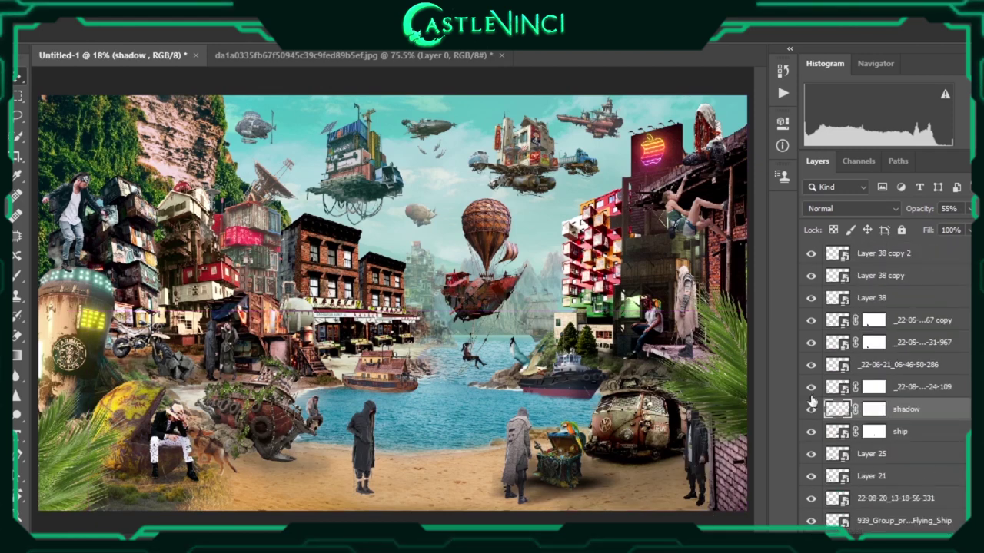
pyautogui.keyDown('ctrl'); pyautogui.click(689, 474); pyautogui.keyUp('ctrl')
pyautogui.scroll(5, 878, 425)
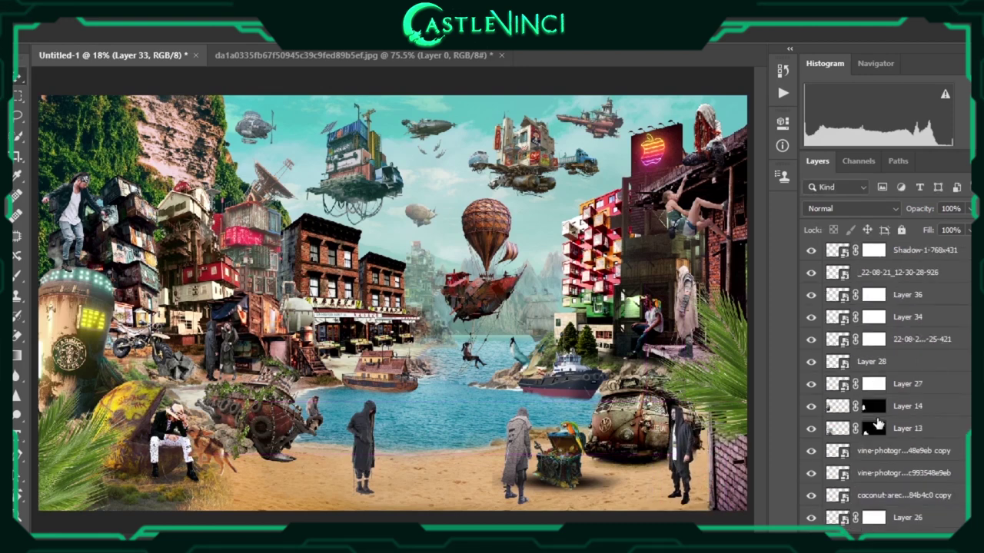
pyautogui.scroll(5, 877, 425)
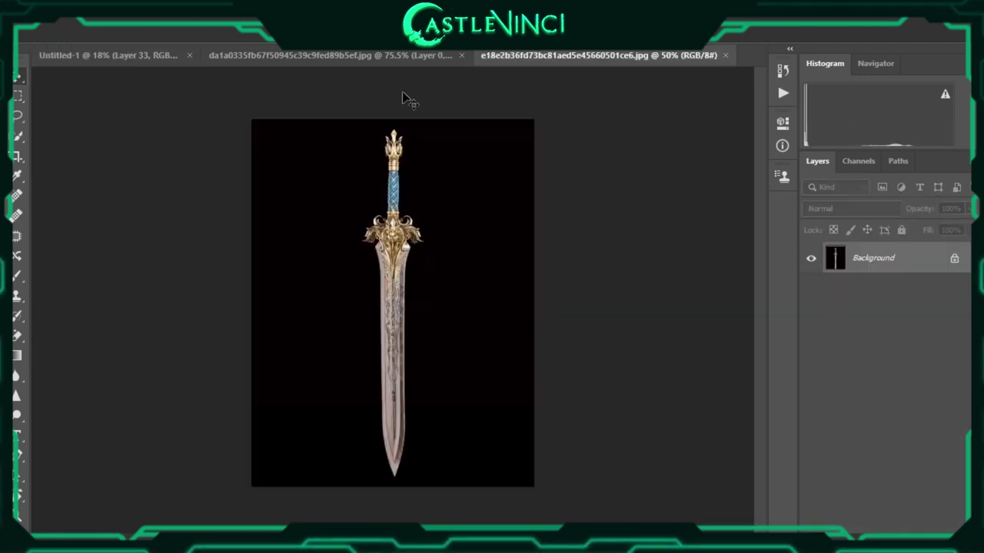
# Remove the sword photo's black background and drag the sword onto the sand
pyautogui.click(391, 56)
pyautogui.click(486, 228)
pyautogui.click(334, 344)
pyautogui.press('v')
pyautogui.moveTo(307, 226)
pyautogui.mouseDown()
pyautogui.moveTo(422, 505)
pyautogui.moveTo(423, 496)
pyautogui.mouseUp()
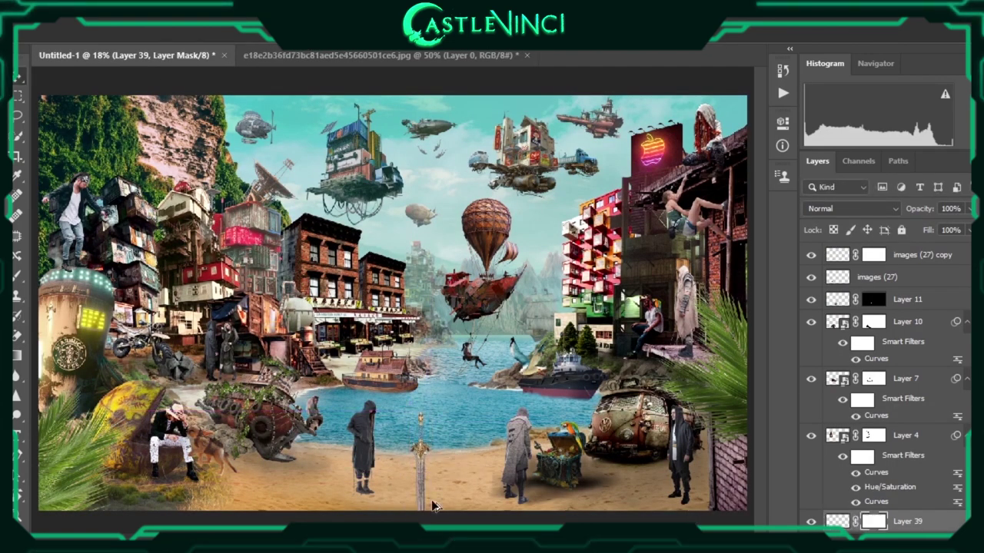
pyautogui.scroll(3, 432, 506)
pyautogui.moveTo(356, 431); pyautogui.dragTo(339, 476)
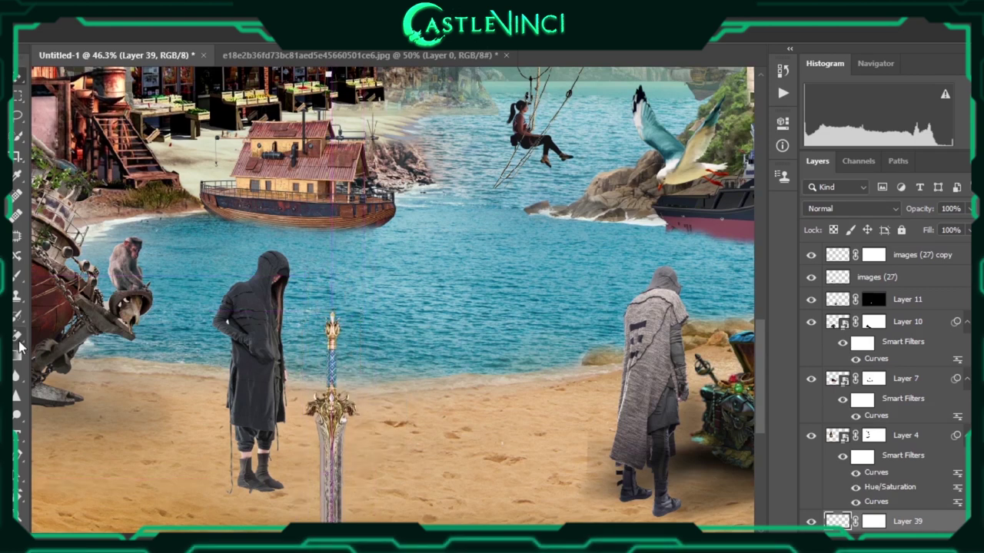
# Size the sword between the hooded figures and fit the skull onto its hilt
pyautogui.press('b')
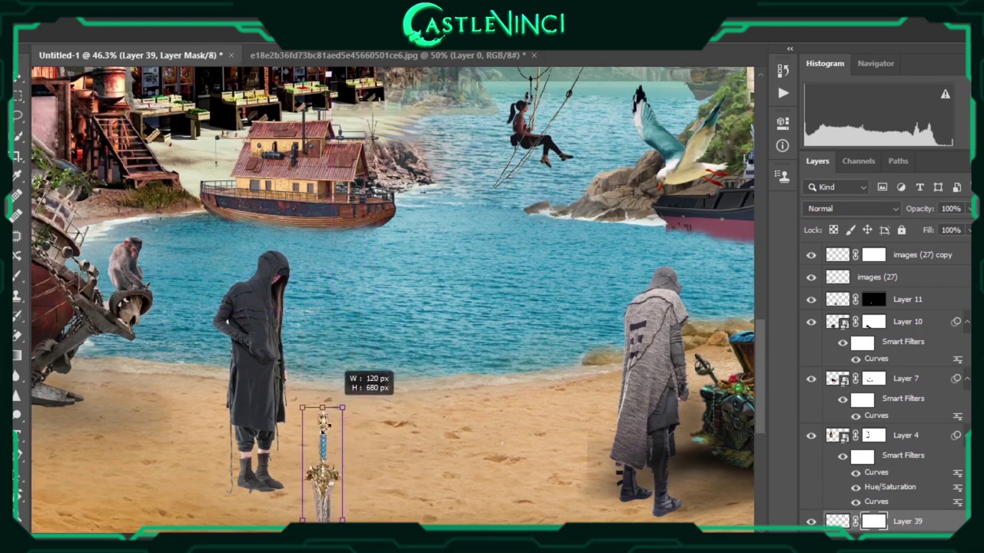
pyautogui.moveTo(324, 421); pyautogui.dragTo(330, 435)
pyautogui.click(870, 523)
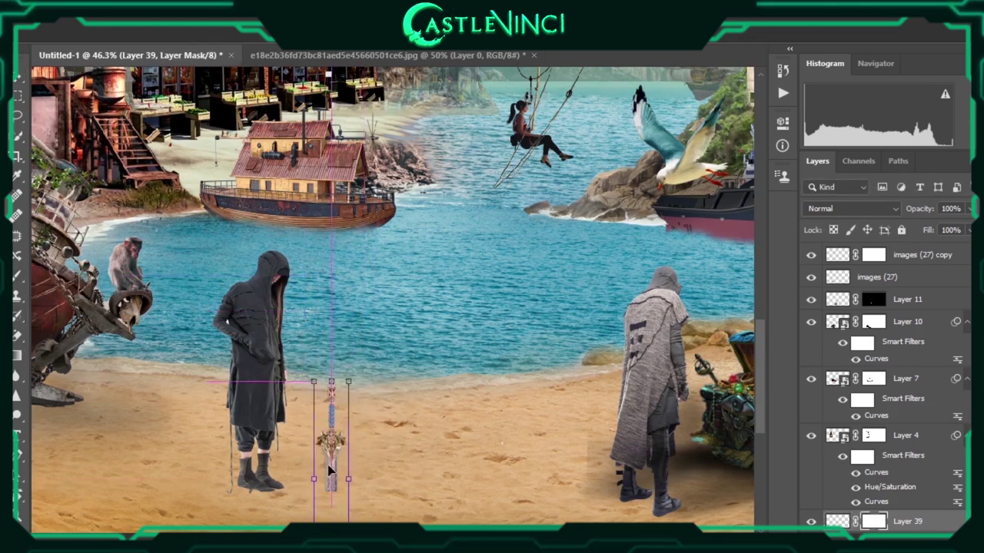
pyautogui.moveTo(348, 381); pyautogui.dragTo(352, 379)
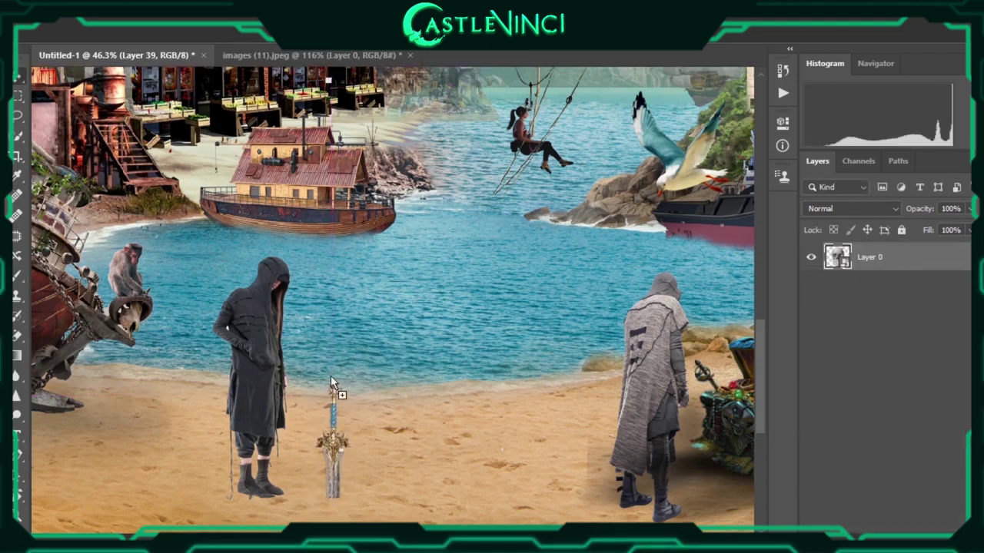
pyautogui.moveTo(321, 400)
pyautogui.mouseDown()
pyautogui.moveTo(335, 398)
pyautogui.moveTo(329, 401)
pyautogui.mouseUp()
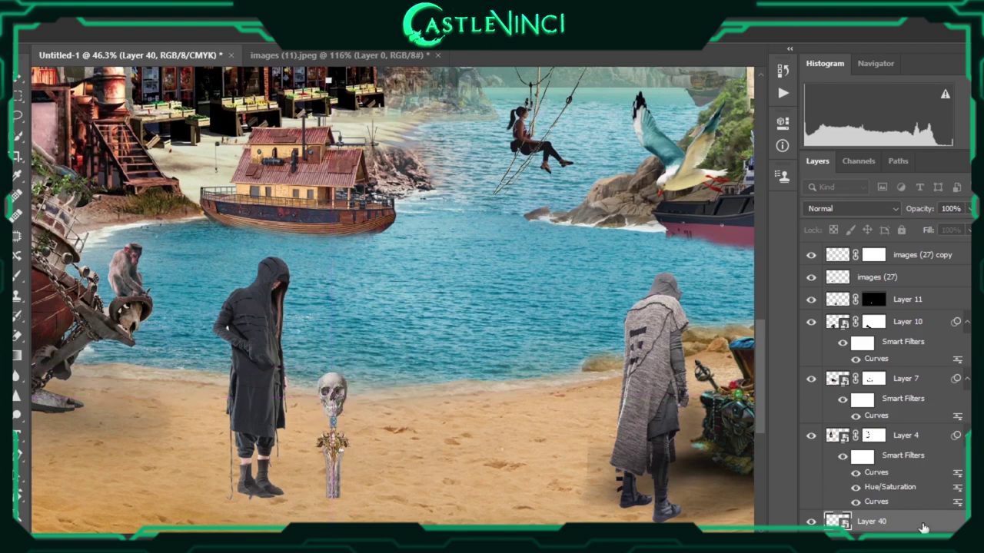
pyautogui.press('Return')
pyautogui.hotkey('ctrl', '0')
# Darken the skull and sword with Curves to match the beach
pyautogui.scroll(1, 377, 460)
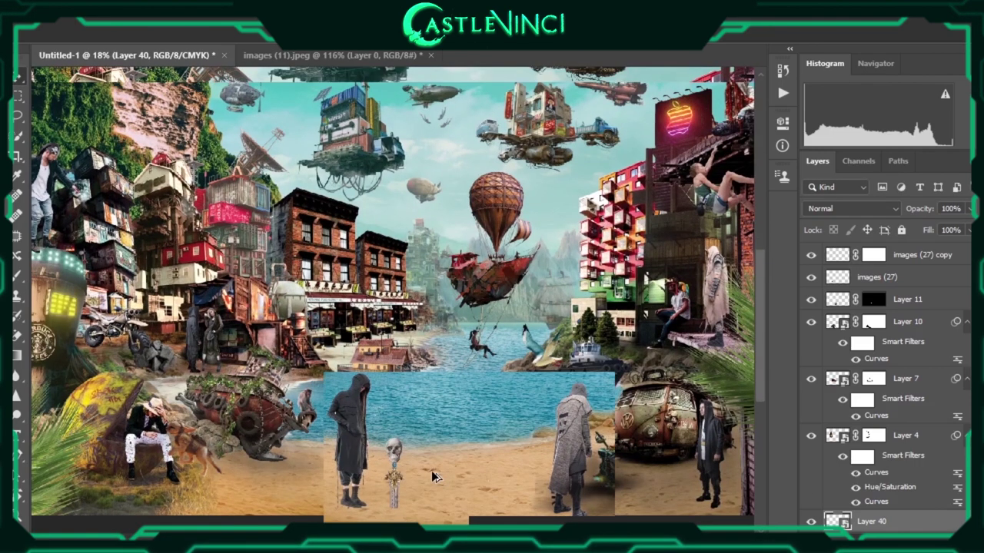
pyautogui.scroll(3, 432, 477)
pyautogui.hotkey('ctrl', 'm')
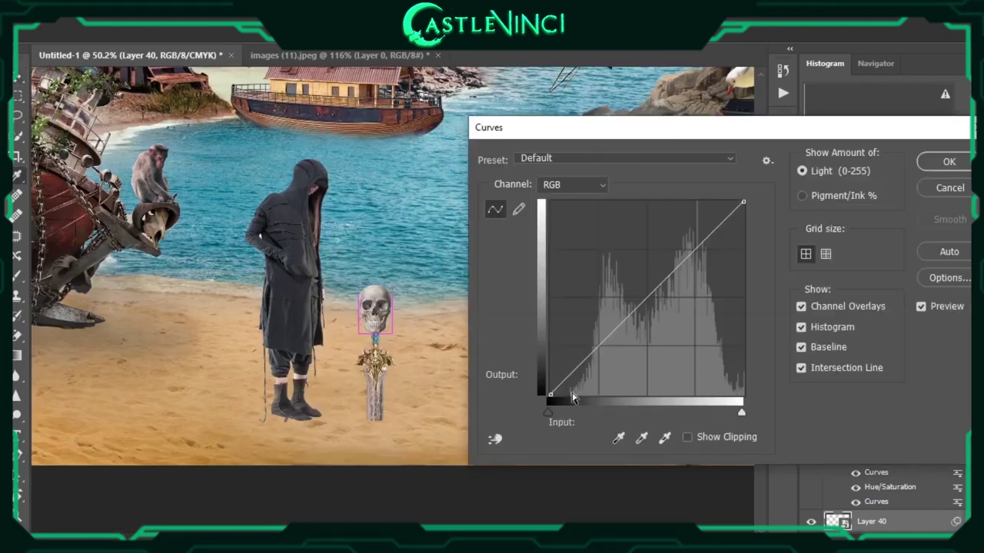
pyautogui.moveTo(572, 397); pyautogui.dragTo(592, 411)
pyautogui.click(948, 162)
pyautogui.click(374, 385)
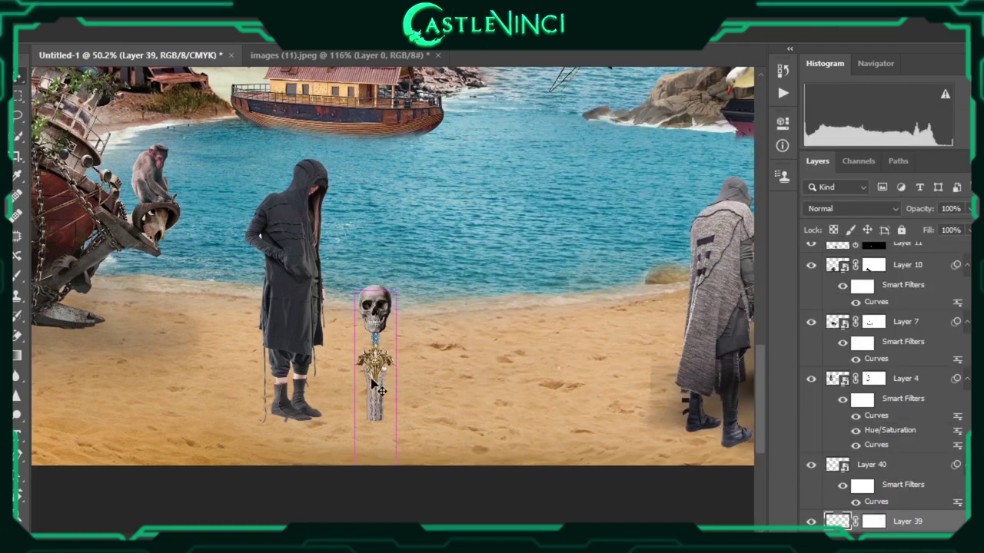
pyautogui.hotkey('ctrl', 'm')
pyautogui.press('Return')
pyautogui.hotkey('ctrl', '0')
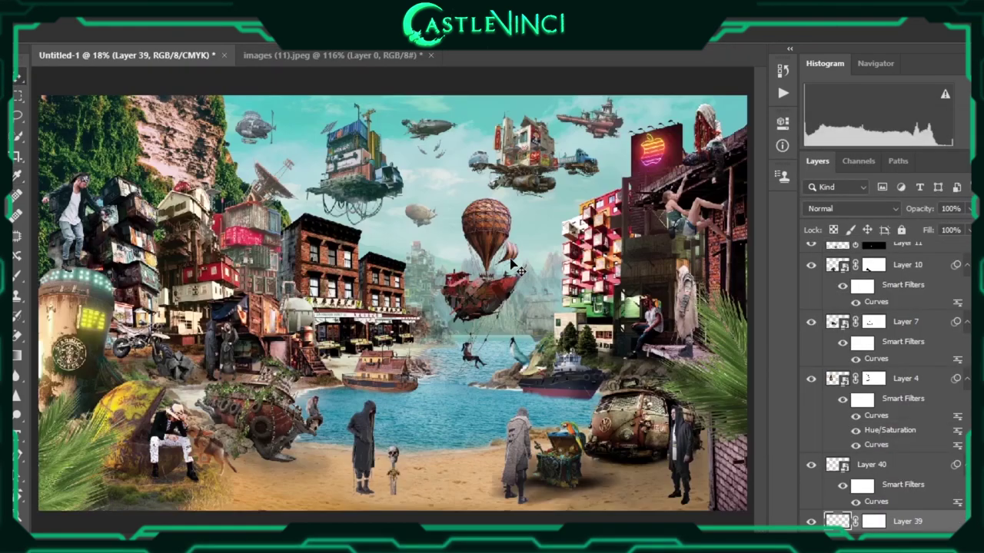
# Shrink the skull pile, set it behind the wrecked boat, and mask out its front skulls
pyautogui.moveTo(450, 436); pyautogui.dragTo(461, 480)
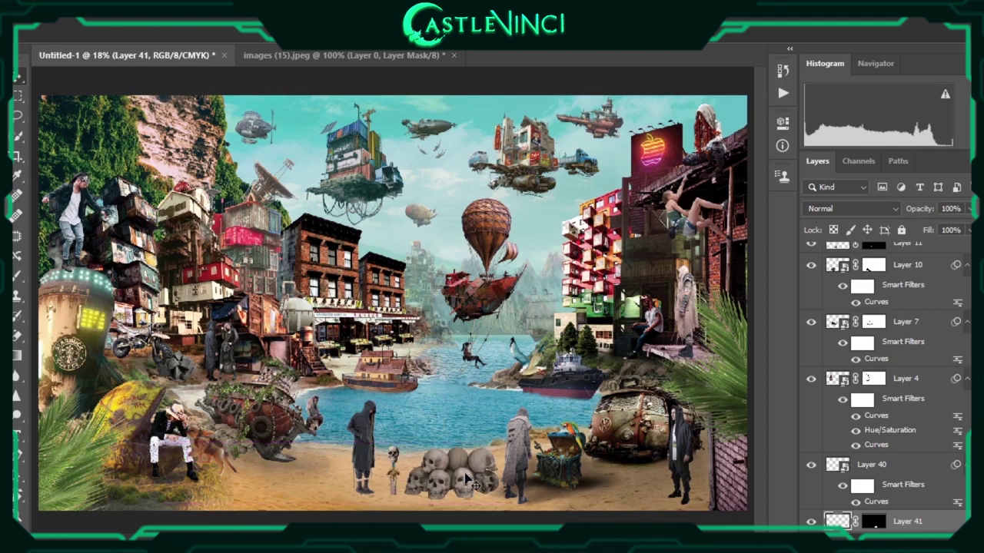
pyautogui.moveTo(333, 497)
pyautogui.mouseDown()
pyautogui.moveTo(260, 468)
pyautogui.moveTo(283, 499)
pyautogui.moveTo(231, 475)
pyautogui.mouseUp()
pyautogui.scroll(2, 230, 480)
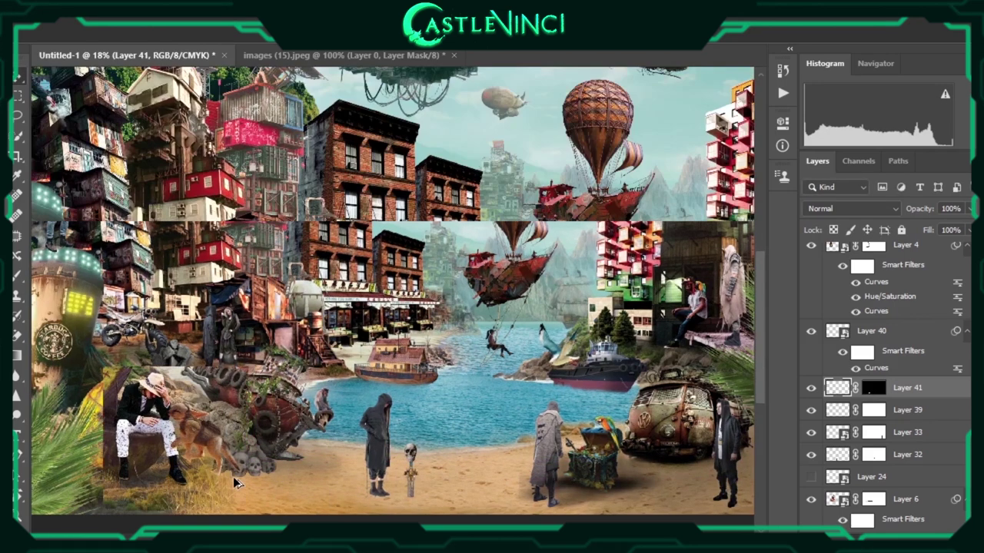
pyautogui.scroll(3, 235, 482)
pyautogui.scroll(2, 235, 482)
pyautogui.click(907, 521)
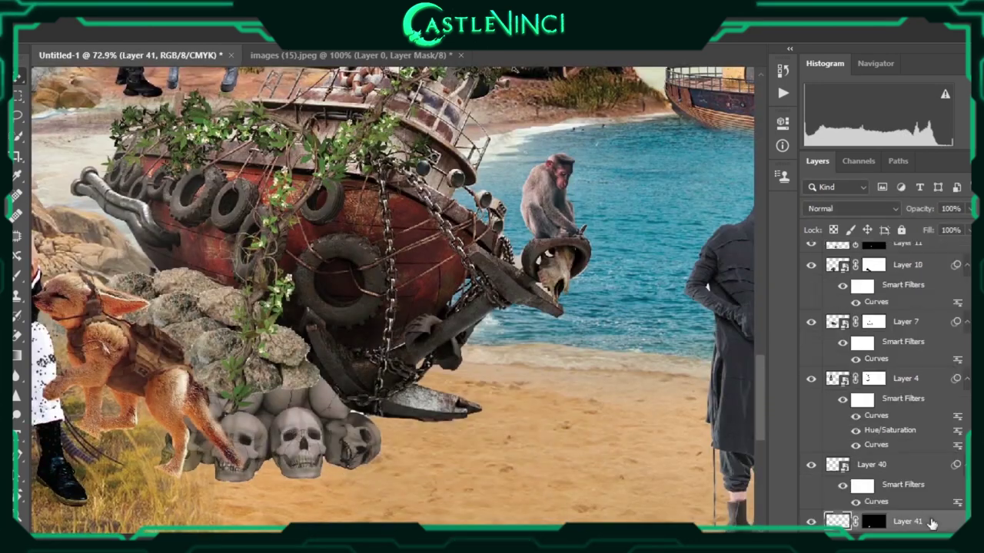
pyautogui.moveTo(932, 523); pyautogui.dragTo(922, 313)
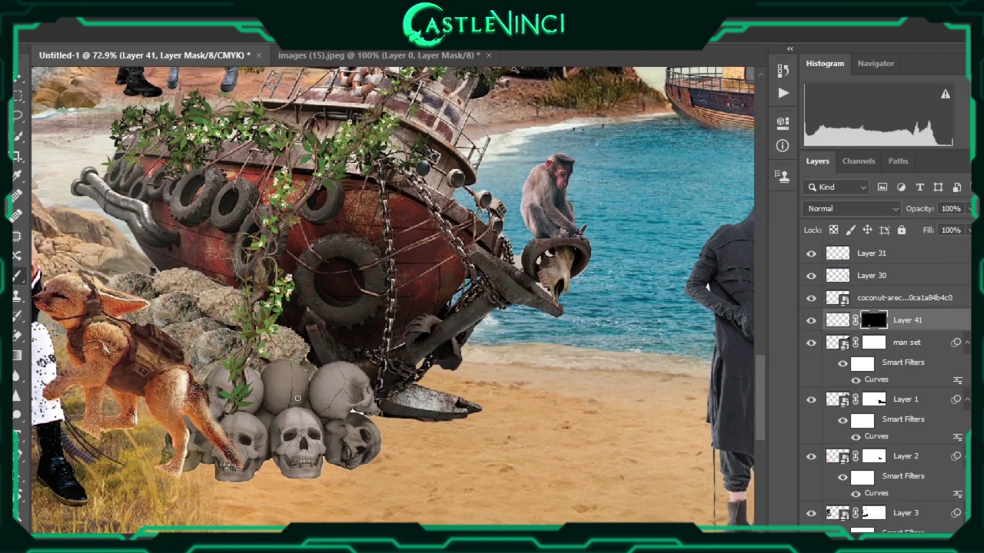
pyautogui.moveTo(238, 453); pyautogui.dragTo(225, 427)
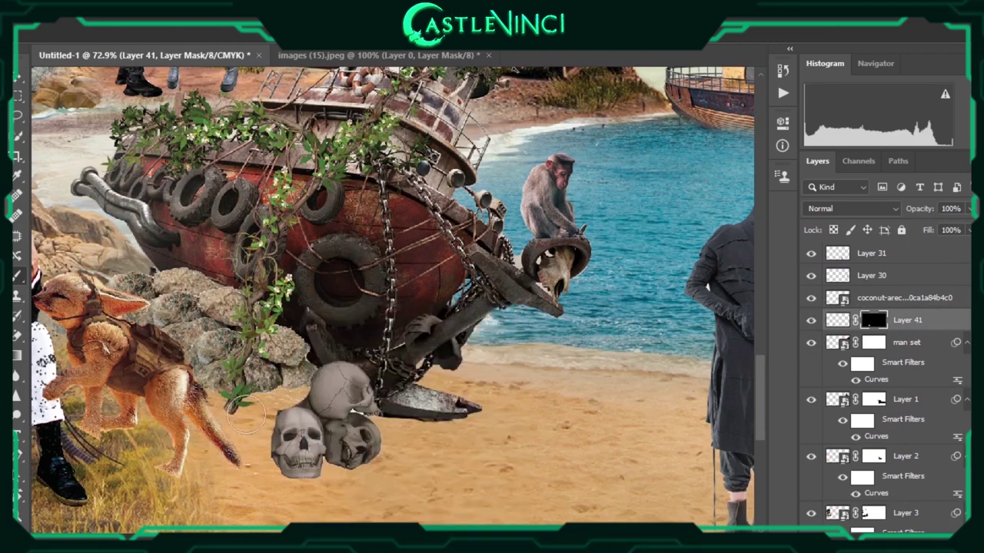
pyautogui.hotkey('ctrl', '0')
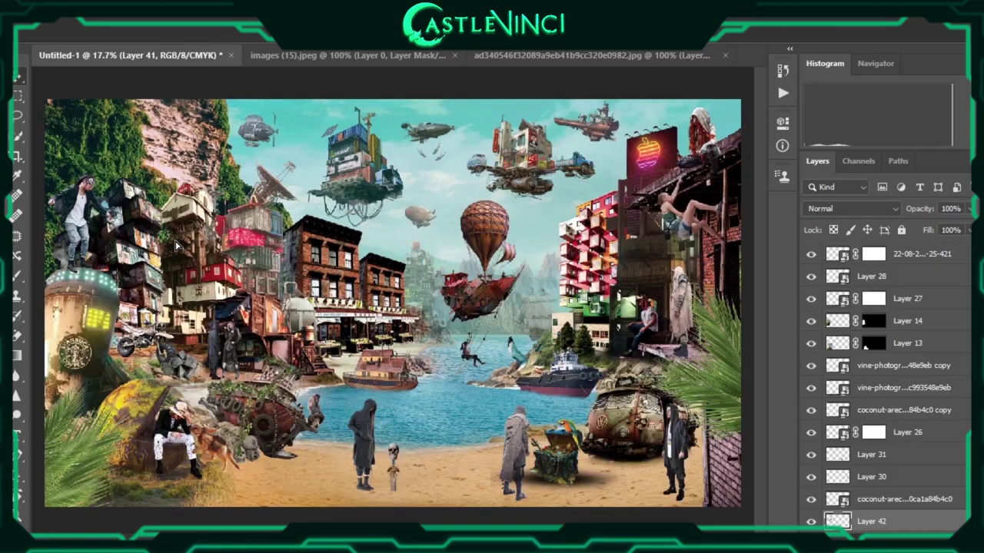
# Rotate the purple sword slightly and move it up toward the man's hand
pyautogui.moveTo(117, 306); pyautogui.dragTo(116, 306)
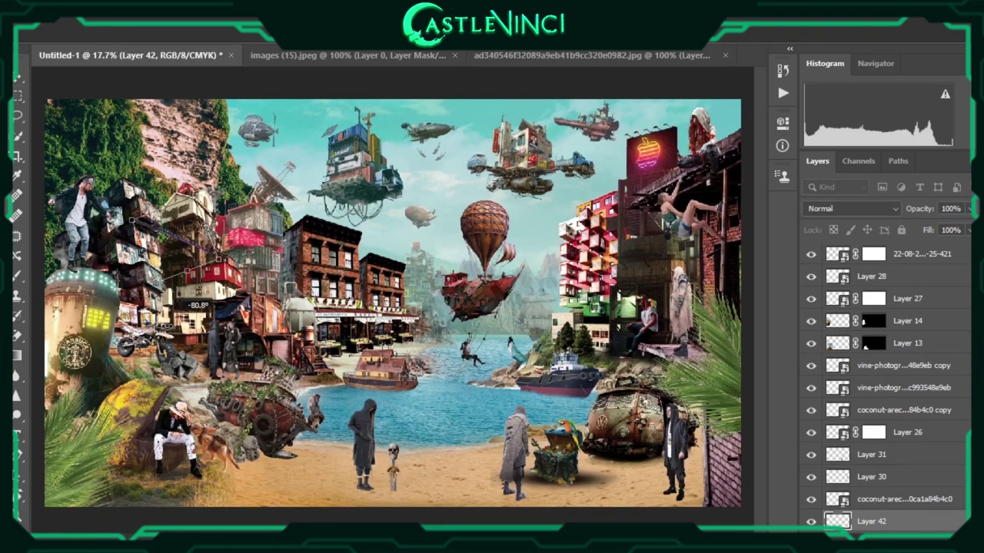
pyautogui.moveTo(185, 301); pyautogui.dragTo(183, 299)
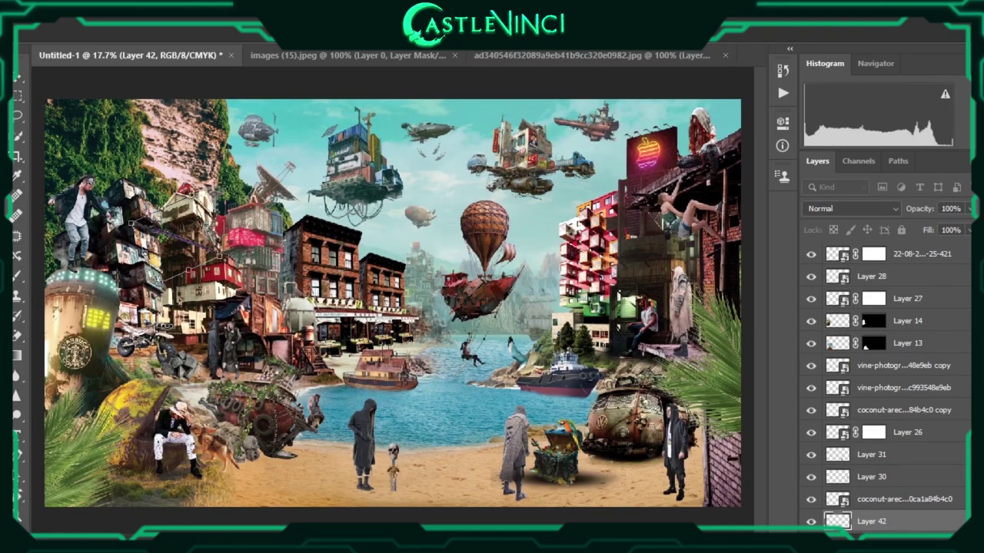
pyautogui.scroll(1, 100, 280)
pyautogui.scroll(1, 99, 281)
pyautogui.scroll(1, 100, 281)
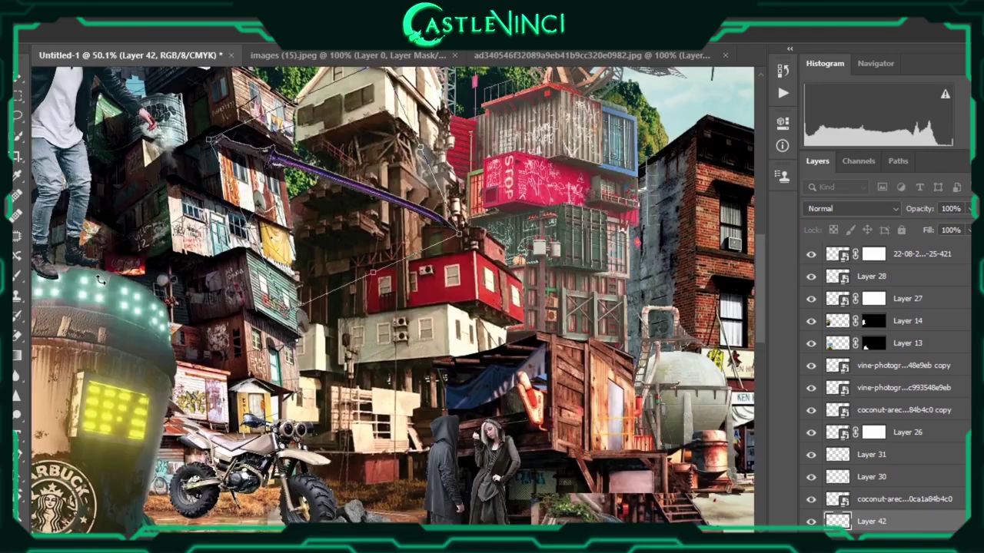
pyautogui.scroll(-1, 100, 280)
pyautogui.scroll(1, 100, 281)
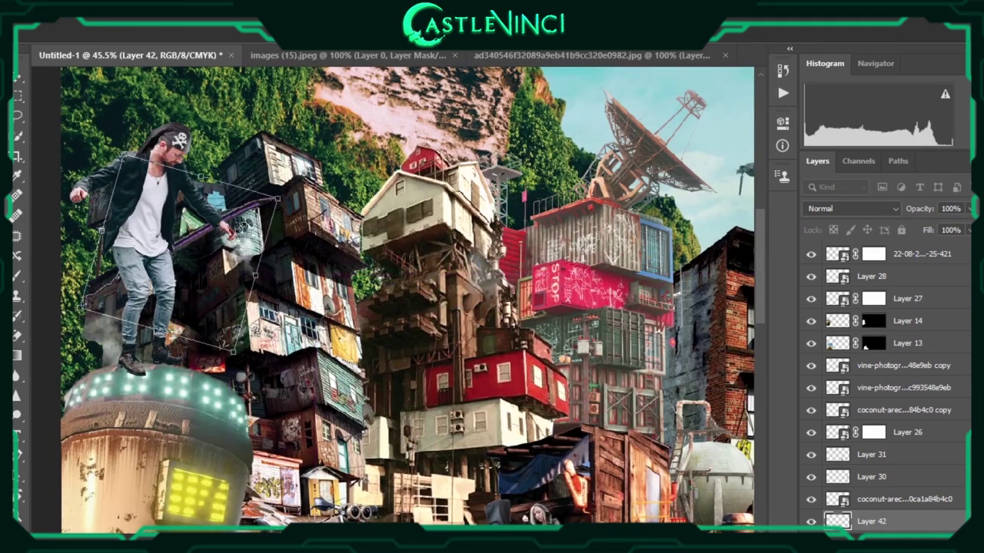
pyautogui.moveTo(205, 209); pyautogui.dragTo(176, 158)
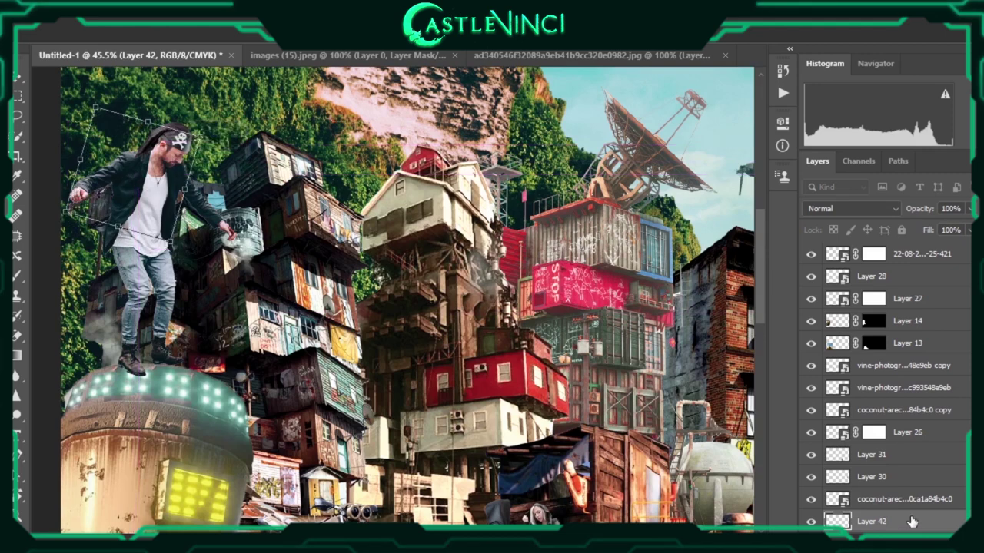
# Move the sword layer to the top, nudge it into his grip and add a mask
pyautogui.moveTo(912, 522); pyautogui.dragTo(766, 257)
pyautogui.moveTo(109, 195); pyautogui.dragTo(113, 193)
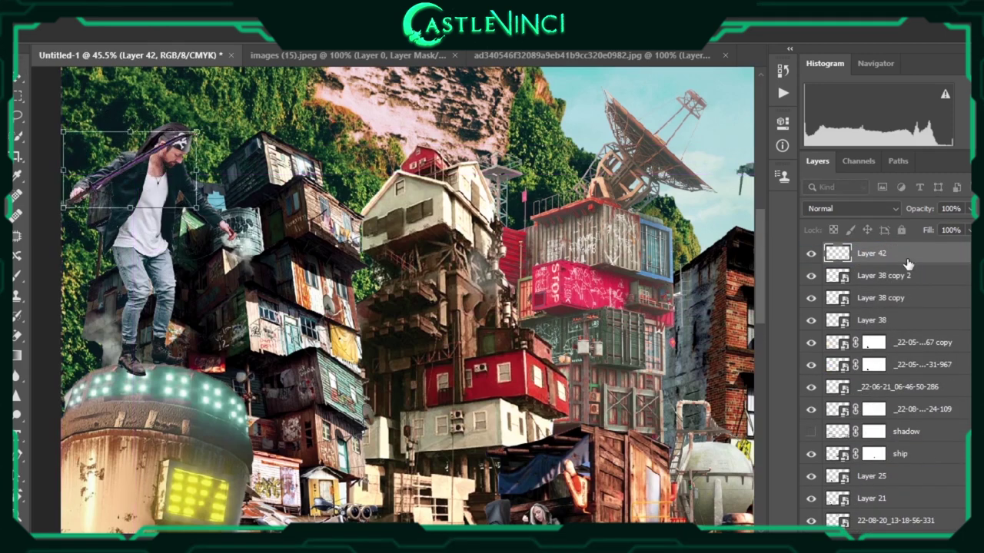
pyautogui.click(859, 540)
pyautogui.scroll(1, 65, 165)
pyautogui.scroll(1, 65, 165)
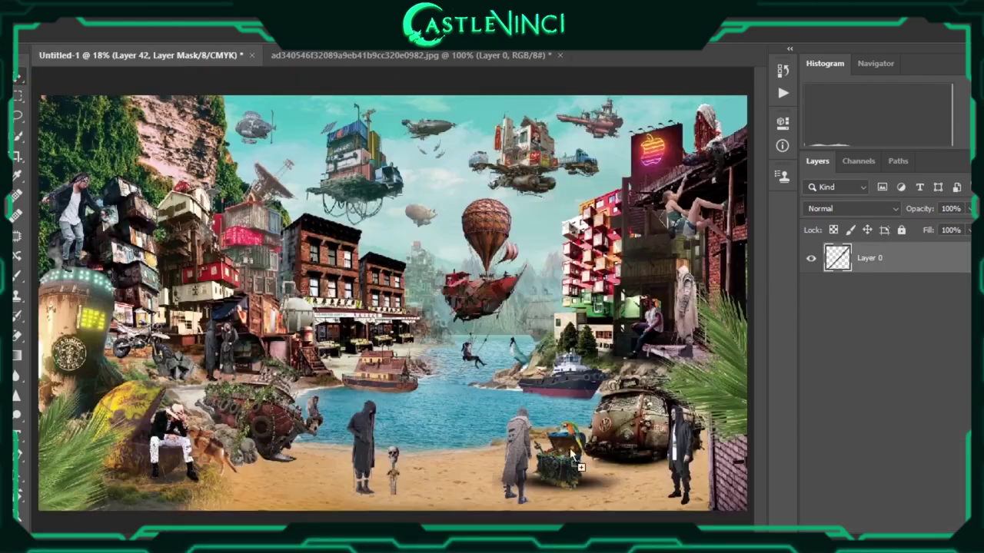
# Rotate Layer 43's purple sword to a new angle
pyautogui.moveTo(715, 477)
pyautogui.mouseDown()
pyautogui.moveTo(660, 466)
pyautogui.moveTo(676, 446)
pyautogui.mouseUp()
pyautogui.press('Return')
pyautogui.scroll(3, 702, 475)
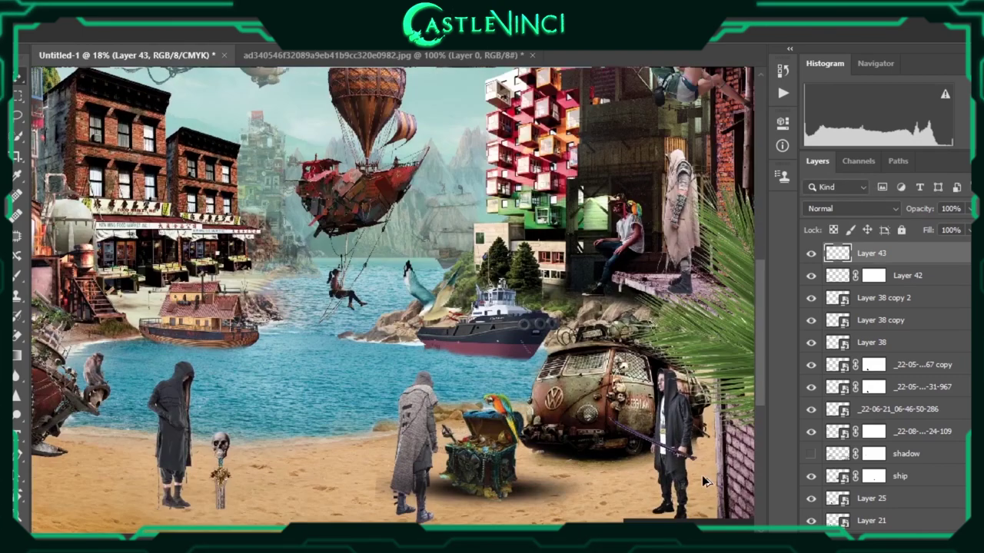
pyautogui.scroll(3, 702, 475)
pyautogui.scroll(3, 685, 462)
# Resize and move the sword into the hooded rooftop figure's hands by the neon sign
pyautogui.hotkey('ctrl', 't')
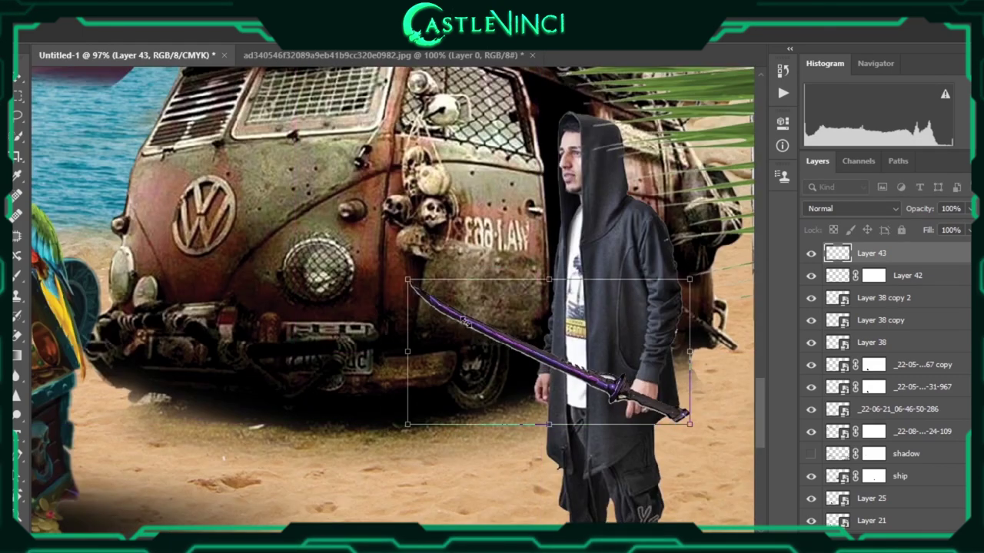
pyautogui.scroll(-5, 433, 338)
pyautogui.scroll(-2, 499, 358)
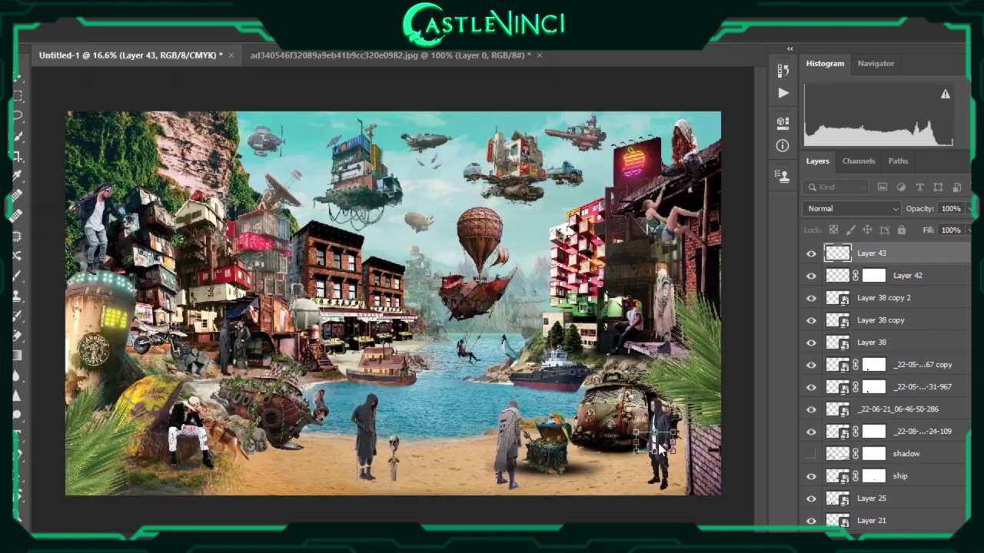
pyautogui.scroll(2, 691, 164)
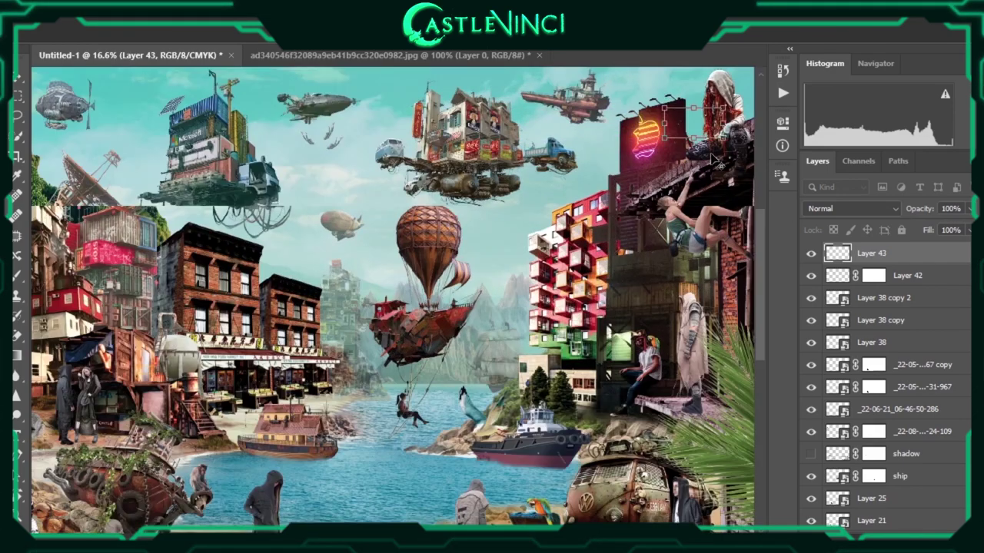
pyautogui.scroll(2, 686, 163)
pyautogui.hscroll(3, 621, 198)
pyautogui.scroll(1, 577, 230)
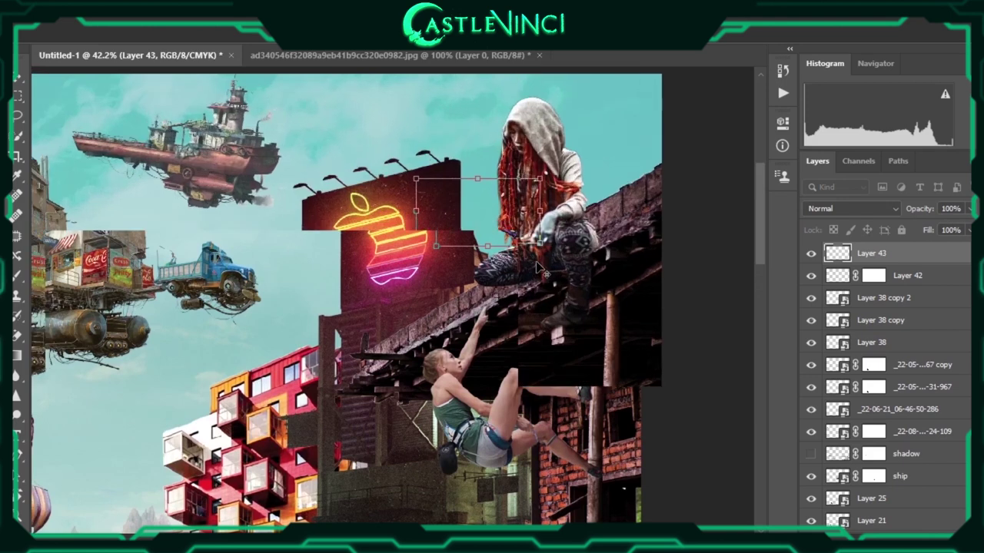
pyautogui.scroll(1, 538, 266)
pyautogui.moveTo(390, 188); pyautogui.dragTo(400, 190)
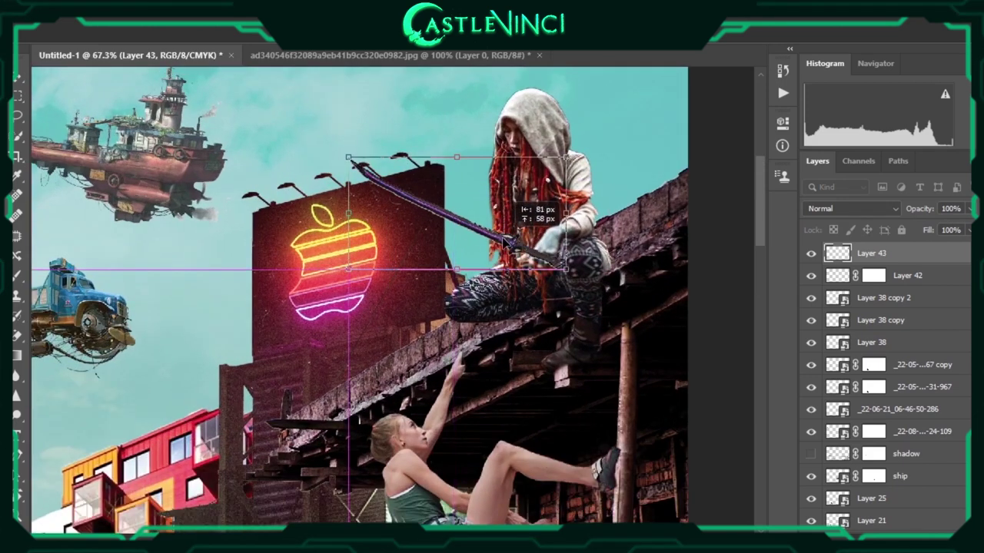
pyautogui.moveTo(526, 242); pyautogui.dragTo(526, 236)
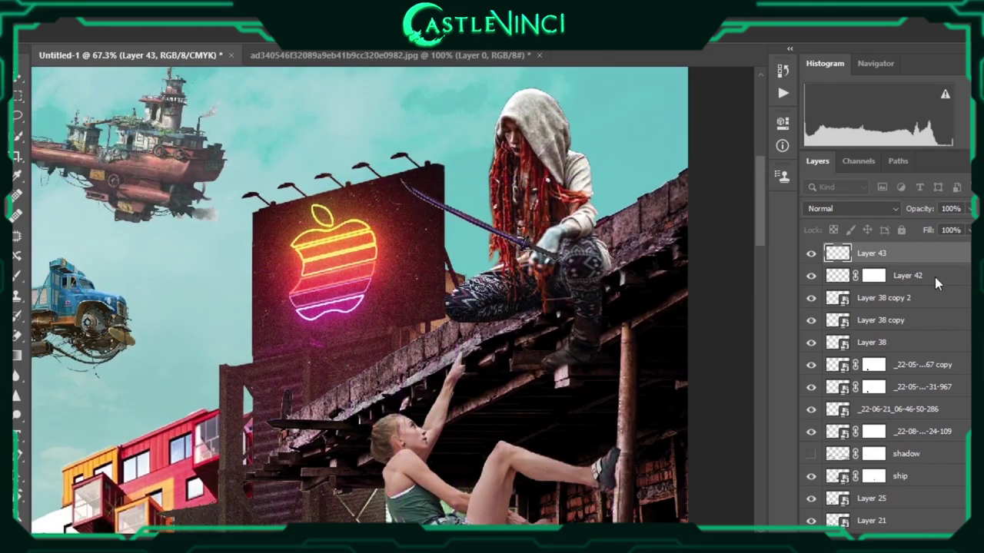
pyautogui.press('Return')
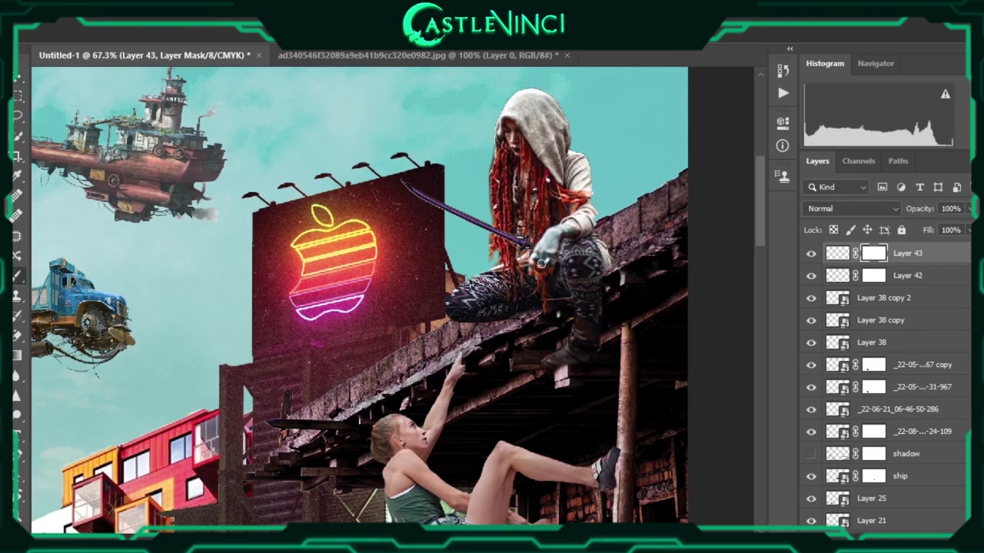
pyautogui.hotkey('ctrl', '0')
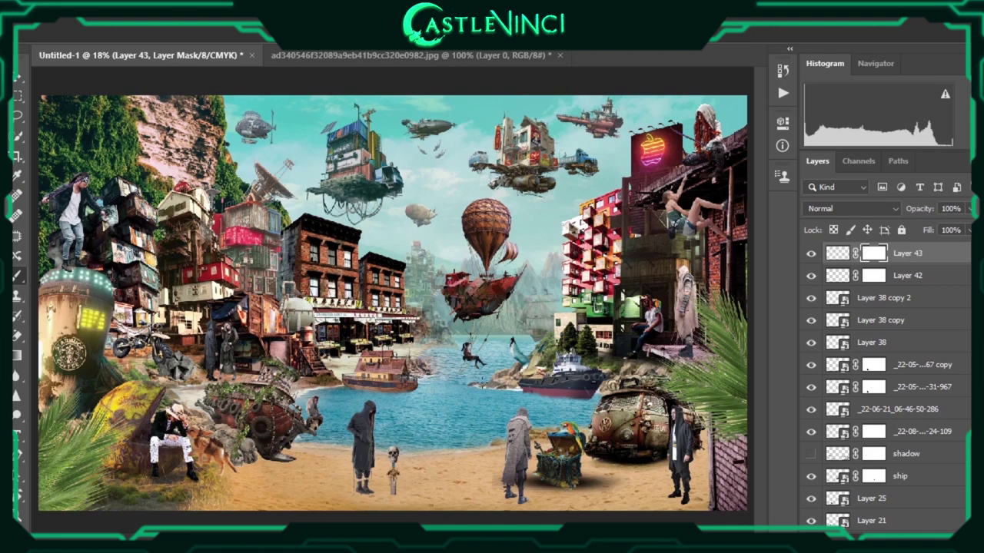
# Drag the source image into Untitled-1 as a new layer and close the source without saving
pyautogui.click(509, 62)
pyautogui.moveTo(206, 63); pyautogui.dragTo(465, 397)
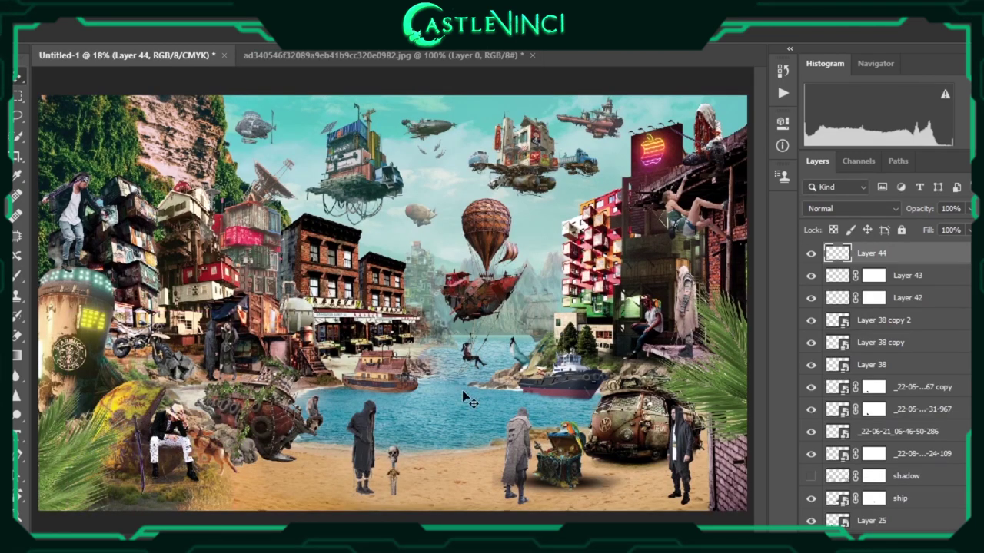
pyautogui.click(532, 55)
pyautogui.click(479, 229)
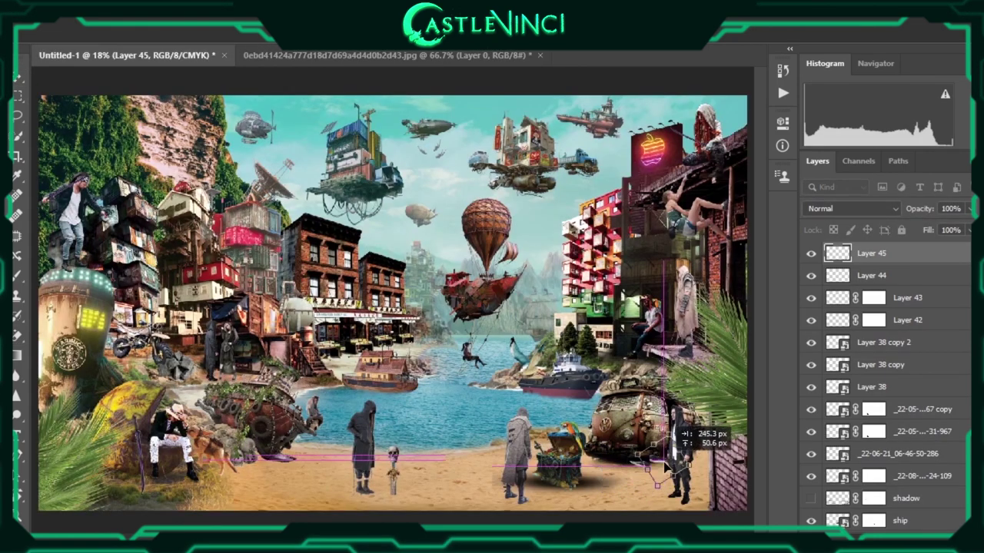
# Nudge the serrated knife into the hooded man's hand beside the van and commit it
pyautogui.scroll(2, 666, 466)
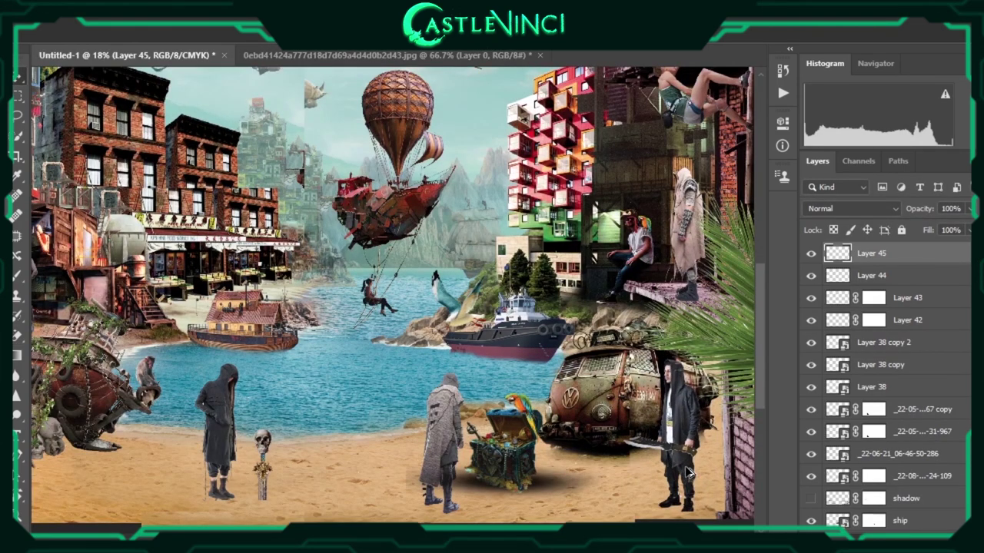
pyautogui.scroll(5, 688, 472)
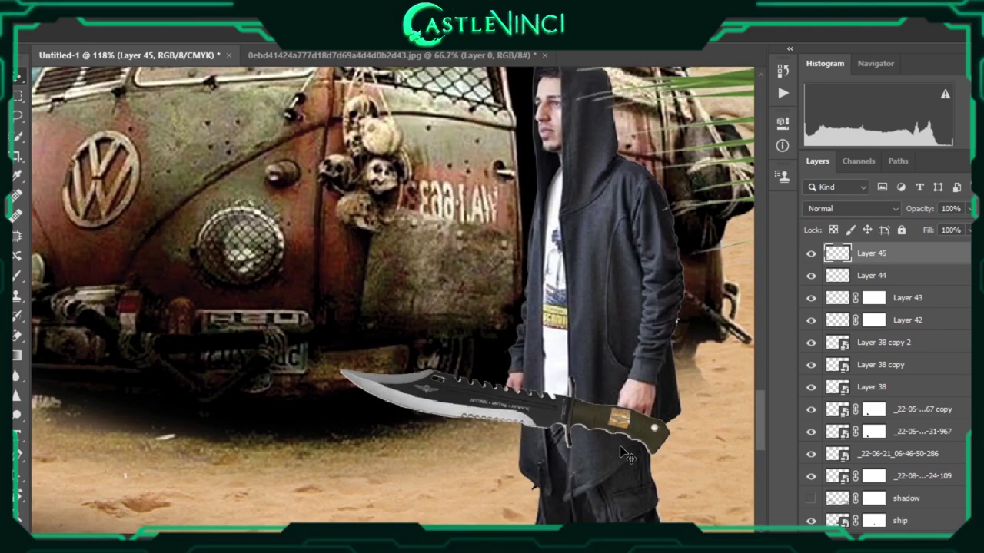
pyautogui.moveTo(551, 400); pyautogui.dragTo(548, 398)
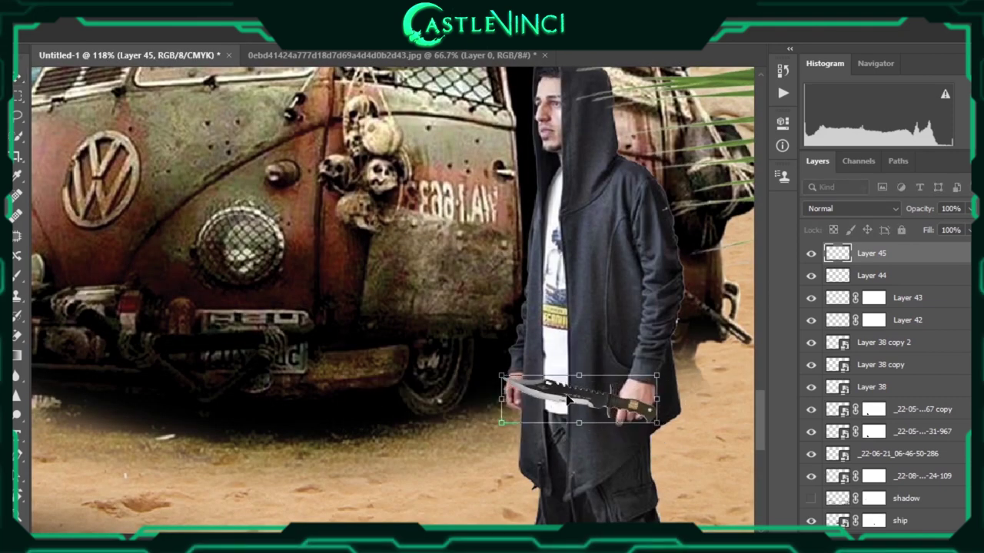
pyautogui.press('Return')
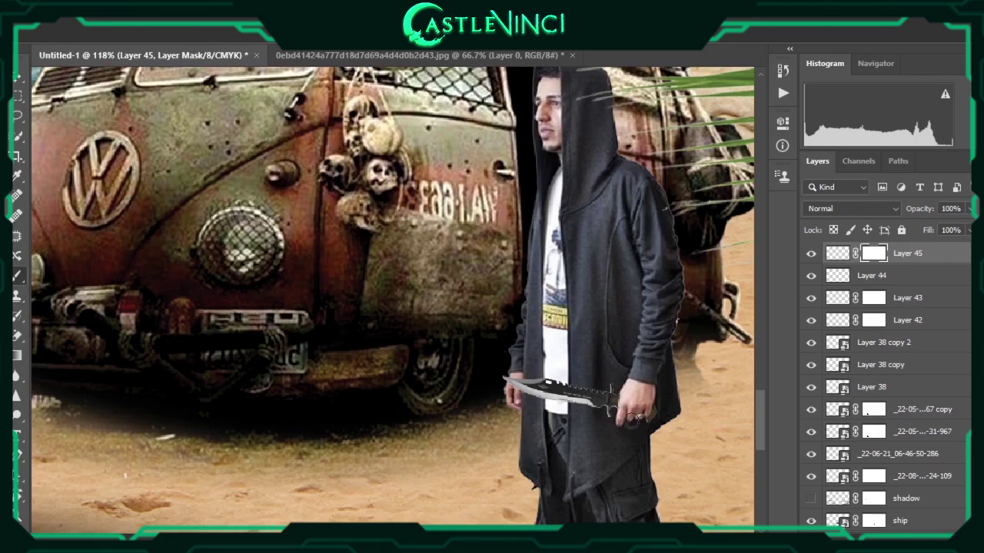
pyautogui.hotkey('ctrl', '0')
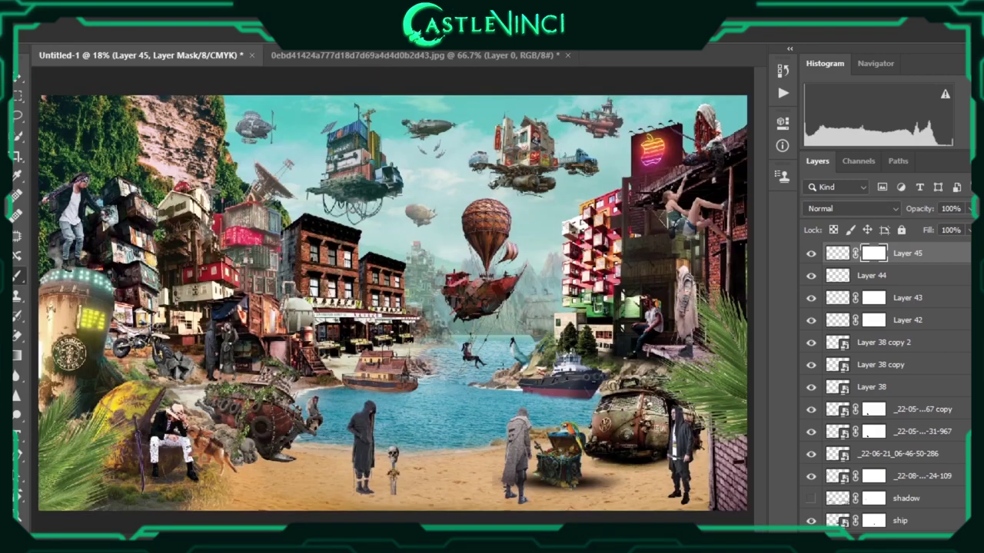
# Copy the whole knife image and paste it into the collage as a new layer
pyautogui.hotkey('ctrl', 'Tab')
pyautogui.hotkey('ctrl', 'a')
pyautogui.hotkey('ctrl', 'c')
pyautogui.hotkey('ctrl', 'Tab')
pyautogui.hotkey('ctrl', 'v')
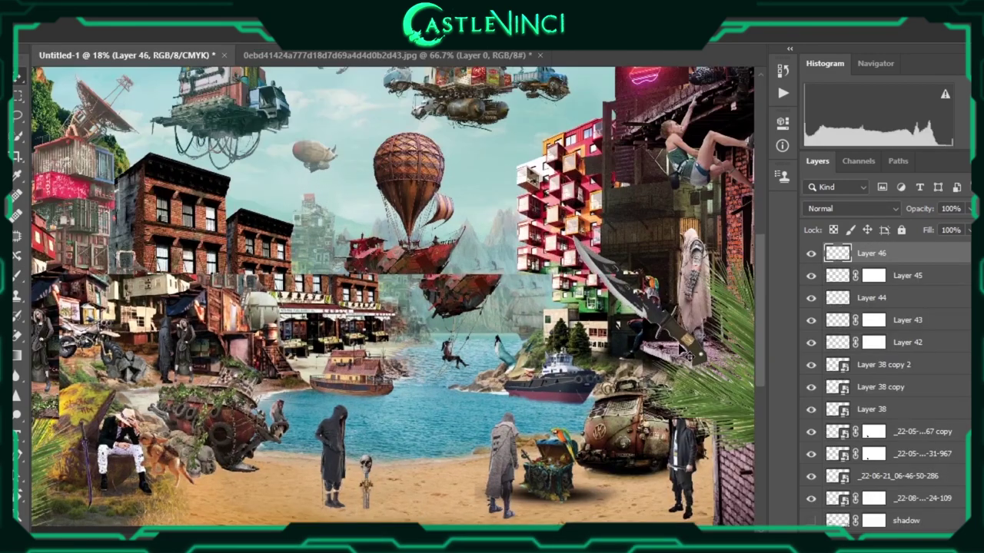
pyautogui.scroll(5, 688, 355)
pyautogui.scroll(2, 684, 343)
# Scale and position the pasted knife into the robed figure's hand, then commit
pyautogui.hotkey('ctrl', 't')
pyautogui.moveTo(723, 369)
pyautogui.mouseDown()
pyautogui.moveTo(676, 266)
pyautogui.moveTo(742, 245)
pyautogui.mouseUp()
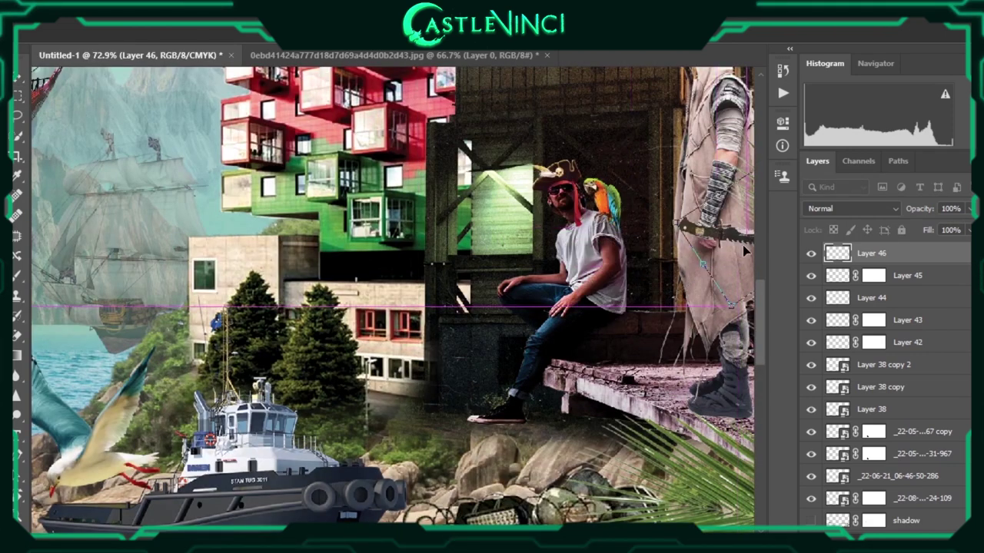
pyautogui.scroll(-2, 743, 245)
pyautogui.scroll(3, 646, 247)
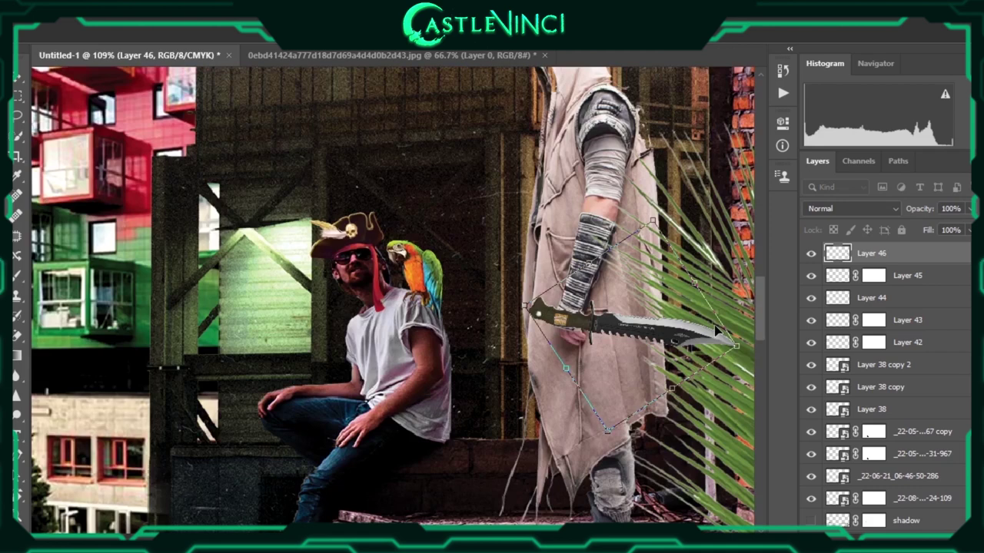
pyautogui.moveTo(719, 330); pyautogui.dragTo(689, 338)
pyautogui.moveTo(526, 305); pyautogui.dragTo(547, 315)
pyautogui.moveTo(714, 315); pyautogui.dragTo(603, 317)
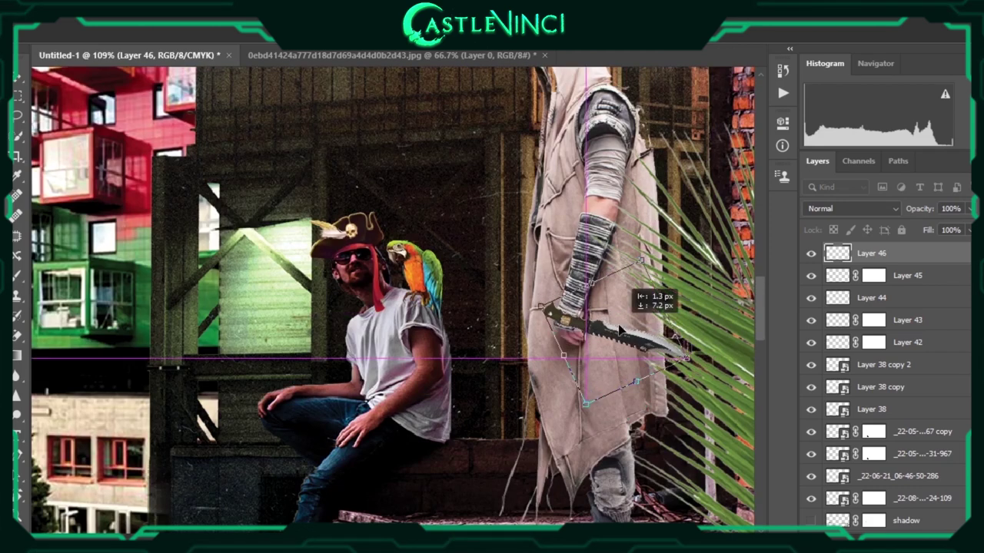
pyautogui.press('Return')
# Switch to the Brush tool and bring in another copy of the knife
pyautogui.click(17, 274)
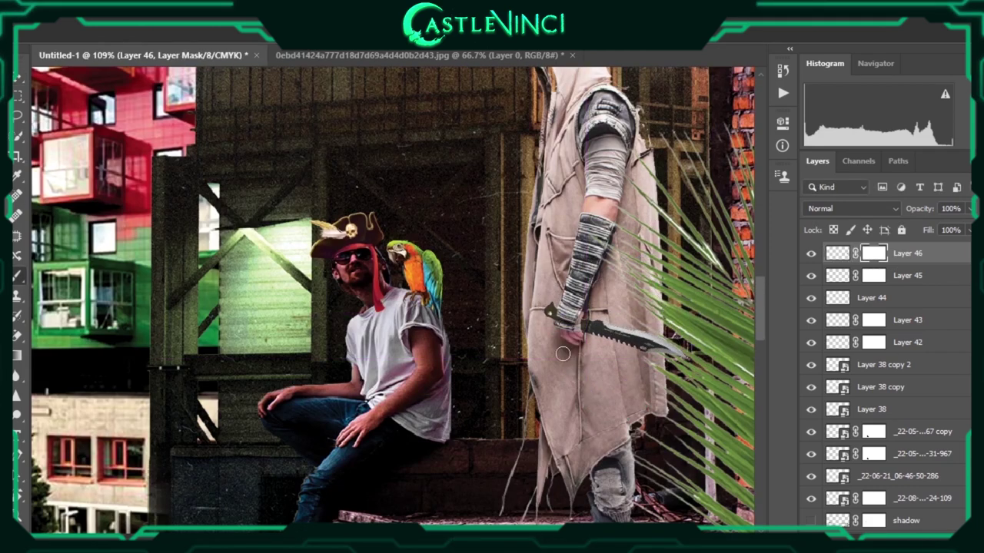
pyautogui.scroll(-3, 563, 354)
pyautogui.click(428, 56)
# Shrink the new knife and move it into the seated pirate's hand
pyautogui.moveTo(430, 292); pyautogui.dragTo(431, 292)
pyautogui.moveTo(615, 507)
pyautogui.mouseDown()
pyautogui.moveTo(329, 245)
pyautogui.moveTo(338, 258)
pyautogui.mouseUp()
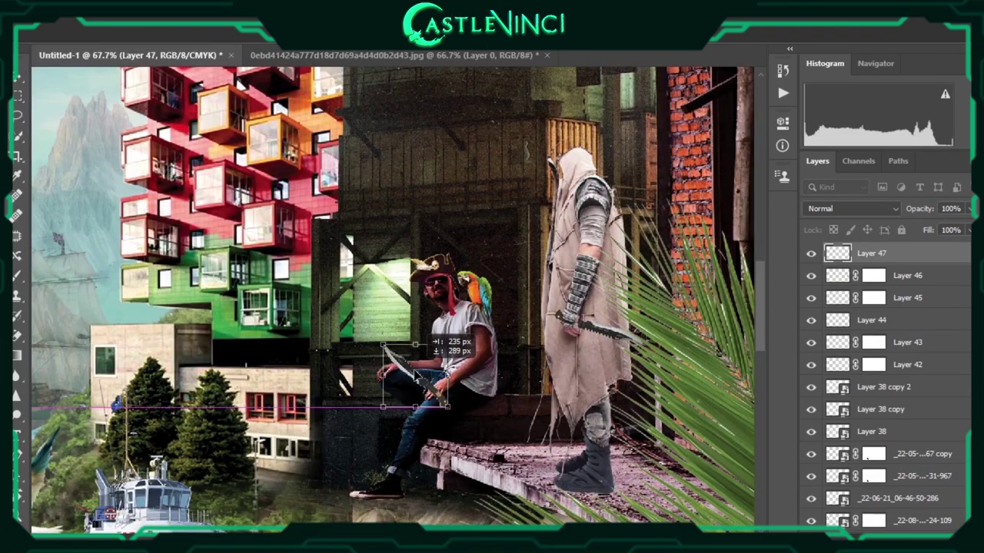
pyautogui.moveTo(415, 375); pyautogui.dragTo(416, 369)
pyautogui.moveTo(451, 404); pyautogui.dragTo(450, 404)
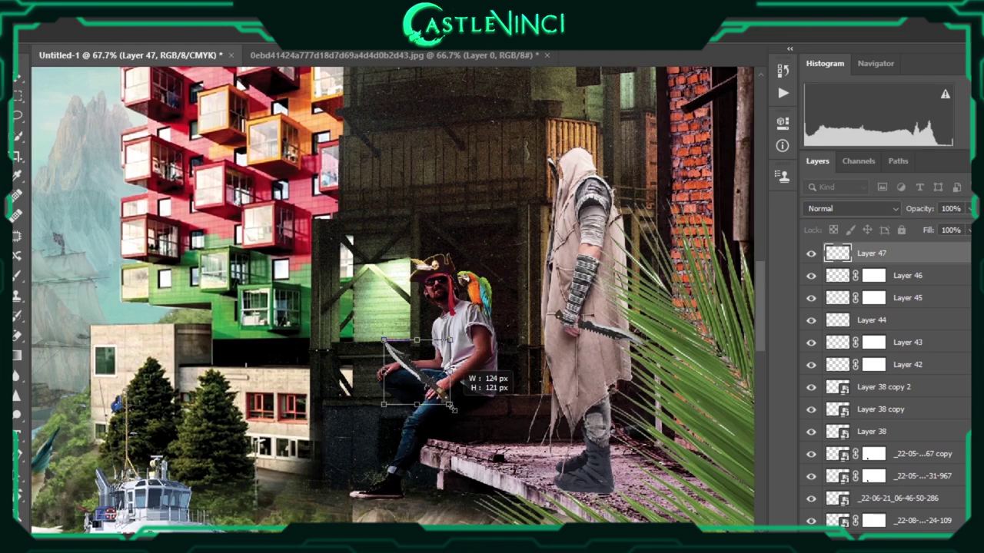
pyautogui.press('Return')
# Nudge the knife slightly higher and tilt it about 3.2° in the pirate's grip
pyautogui.scroll(4, 438, 416)
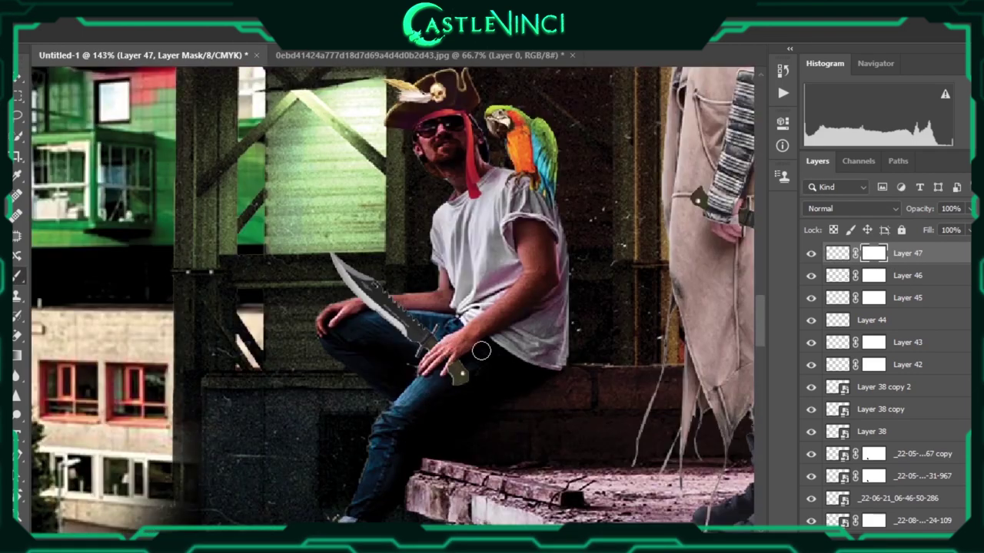
pyautogui.hotkey('ctrl', 't')
pyautogui.moveTo(427, 347); pyautogui.dragTo(428, 340)
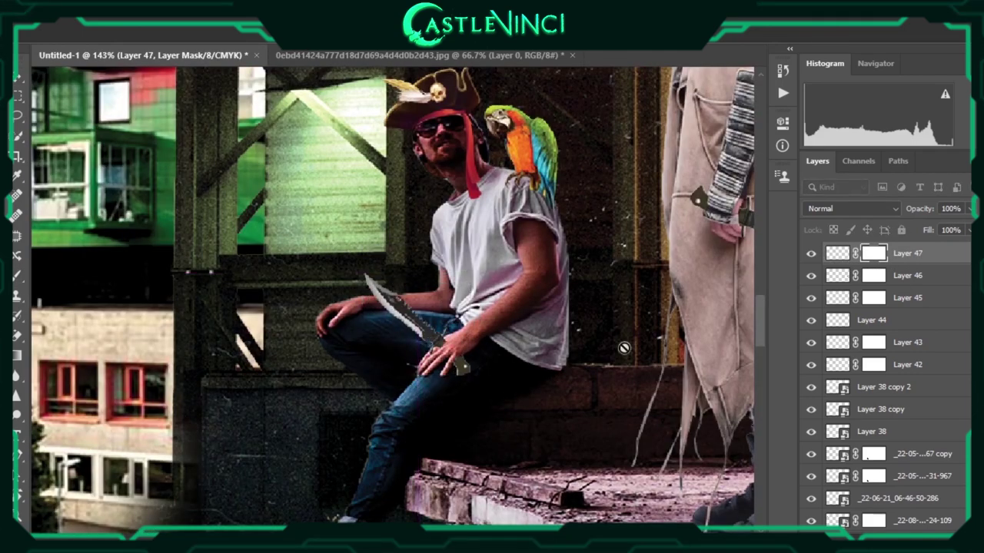
pyautogui.press('Return')
pyautogui.press('b')
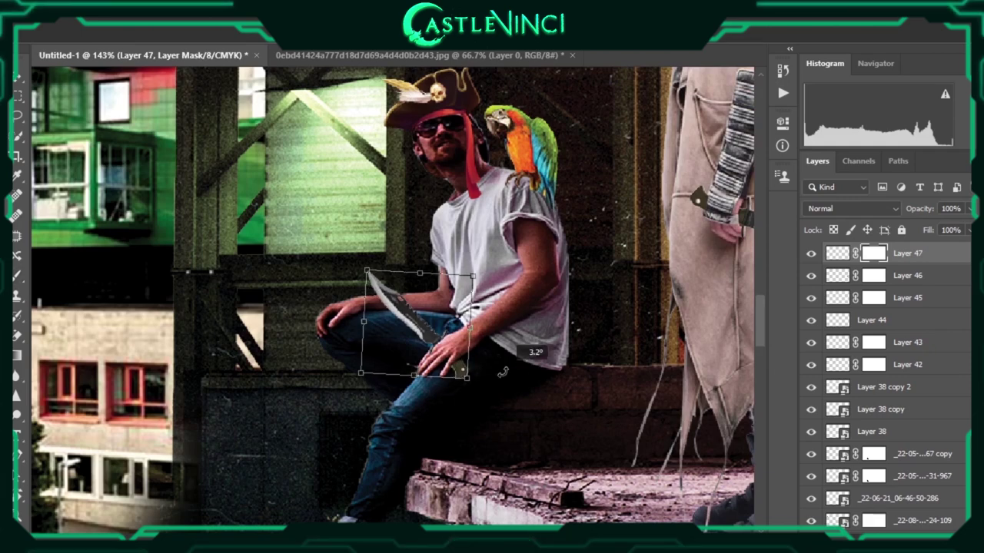
pyautogui.hotkey('ctrl', 't')
pyautogui.press('Return')
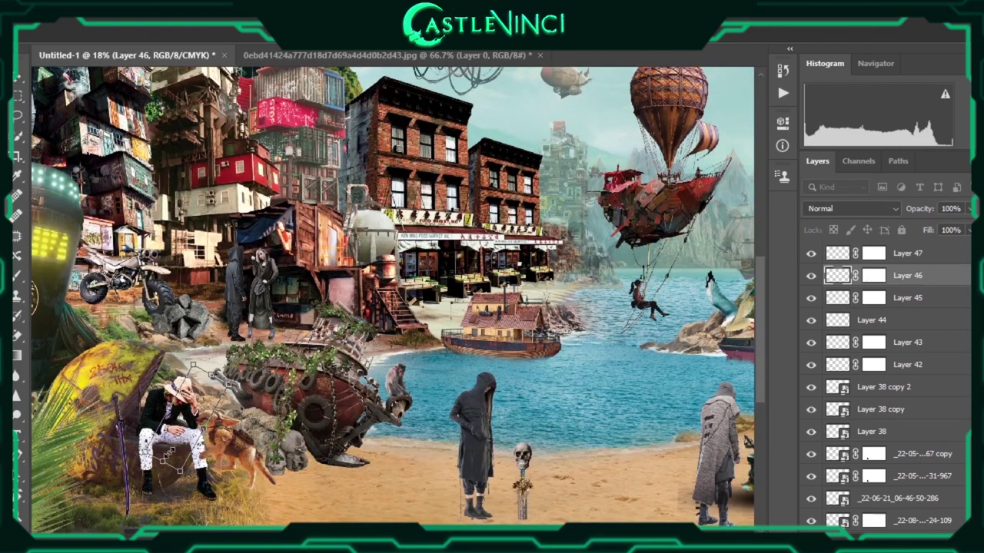
# Shrink the knife and move it into the straw-hatted man's hands beside the dog
pyautogui.scroll(5, 170, 459)
pyautogui.moveTo(393, 192); pyautogui.dragTo(145, 388)
pyautogui.moveTo(202, 362); pyautogui.dragTo(232, 340)
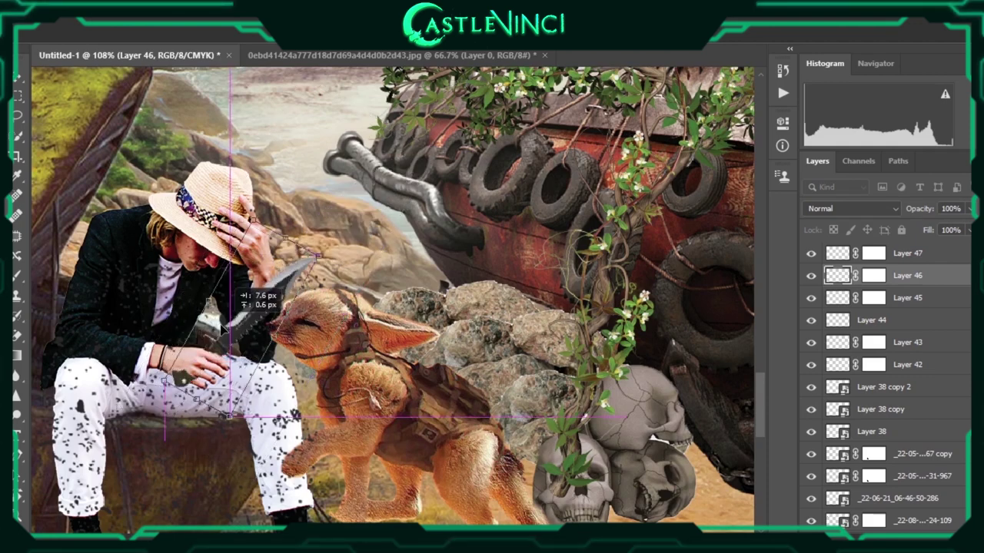
pyautogui.press('Return')
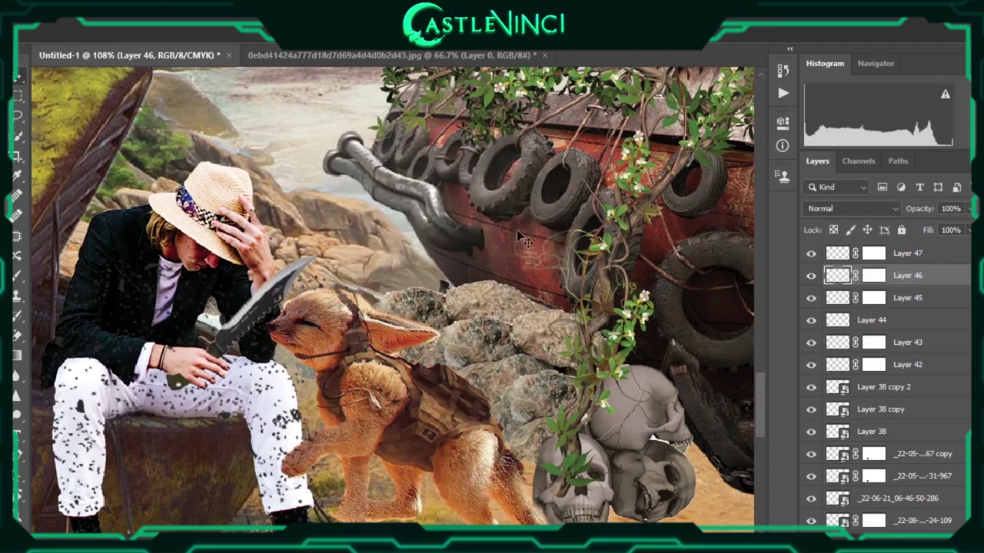
pyautogui.hotkey('ctrl', '\\')
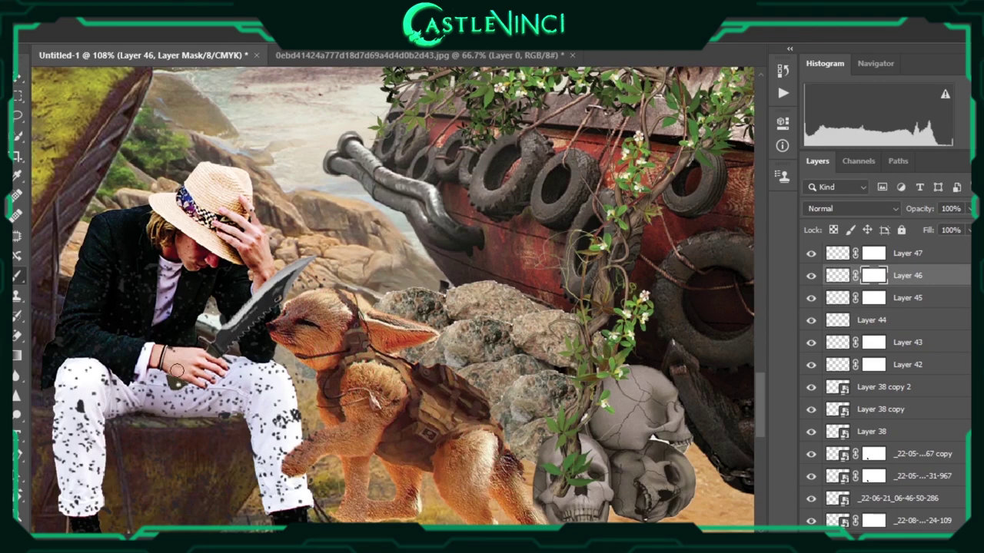
# Place the smoke PNG at a smaller size and move its layer lower in the stack
pyautogui.hotkey('ctrl', '0')
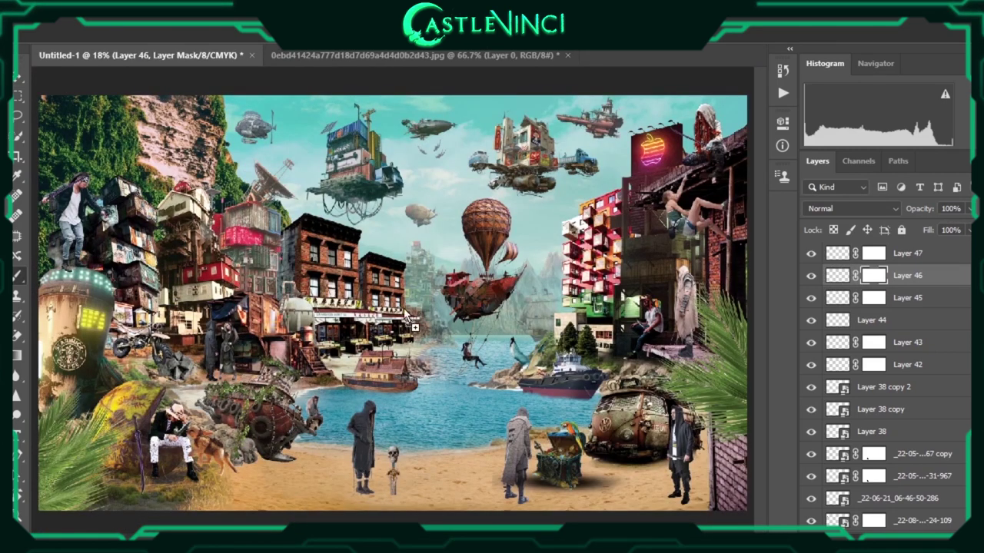
pyautogui.moveTo(408, 315); pyautogui.dragTo(46, 253)
pyautogui.moveTo(920, 282)
pyautogui.mouseDown()
pyautogui.moveTo(897, 370)
pyautogui.moveTo(893, 361)
pyautogui.mouseUp()
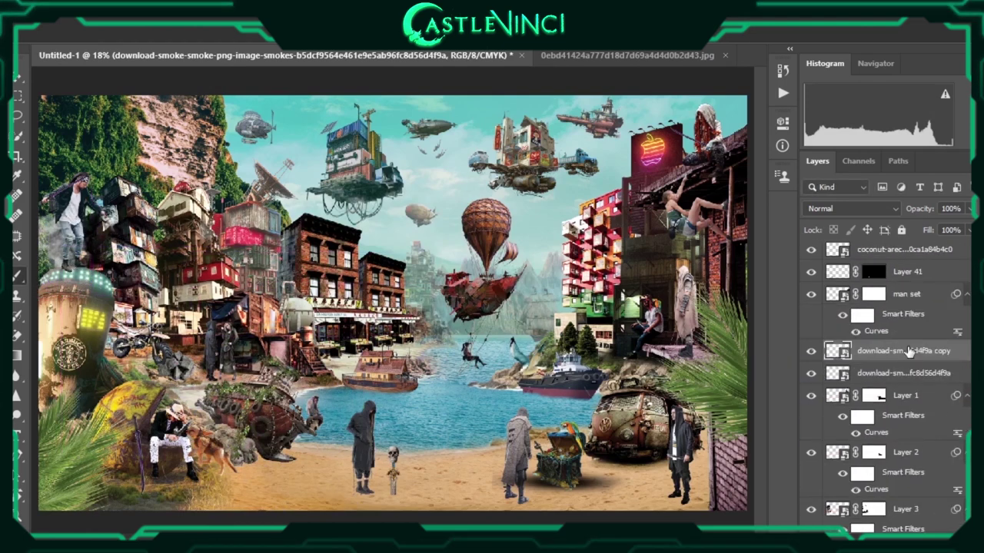
# Put the smoke beneath the man set layer and darken it with Curves
pyautogui.click(872, 209)
pyautogui.press('Escape')
pyautogui.hotkey('ctrl', 'm')
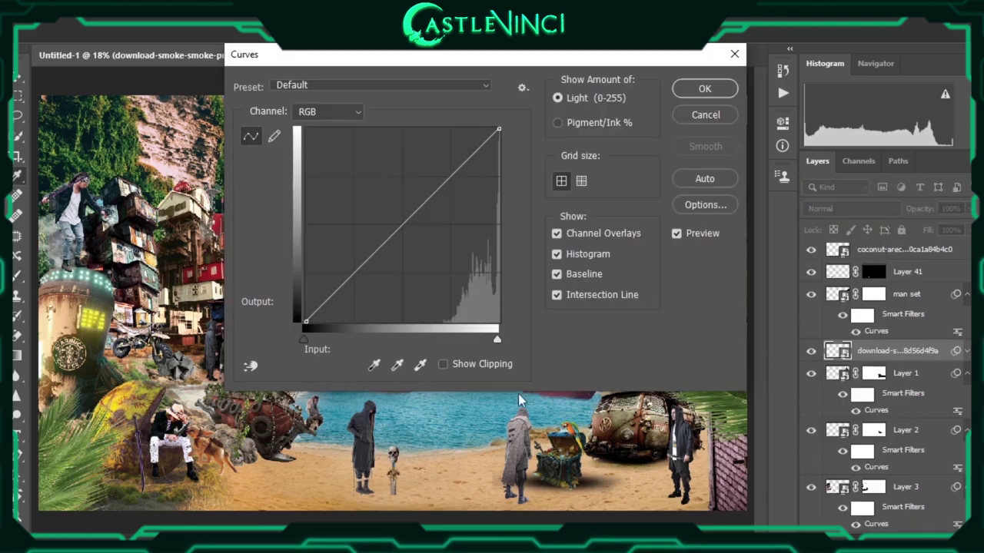
pyautogui.moveTo(304, 338); pyautogui.dragTo(344, 343)
pyautogui.press('Return')
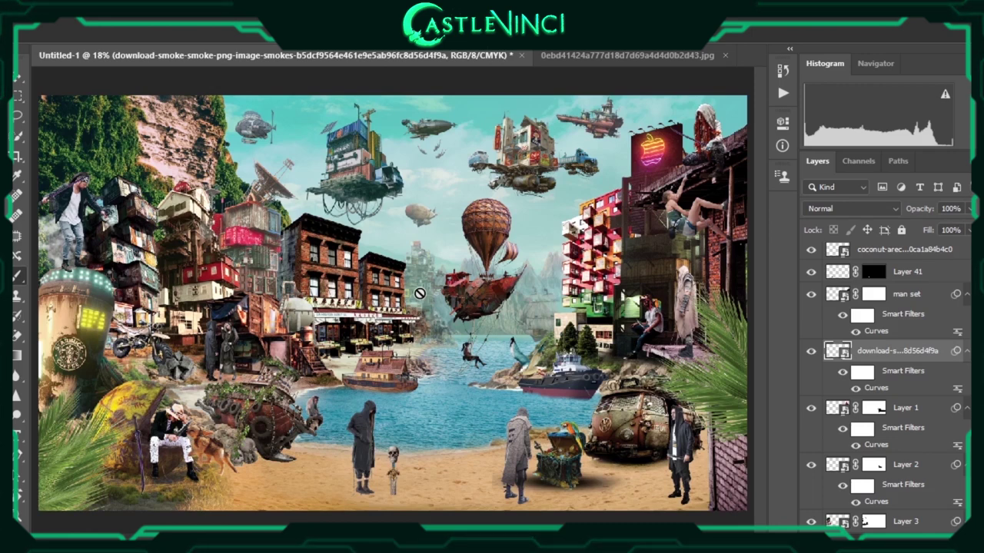
# Duplicate the smoke to the ship's exhaust and darken it heavily with Hue/Saturation Lightness
pyautogui.hotkey('ctrl', 'j')
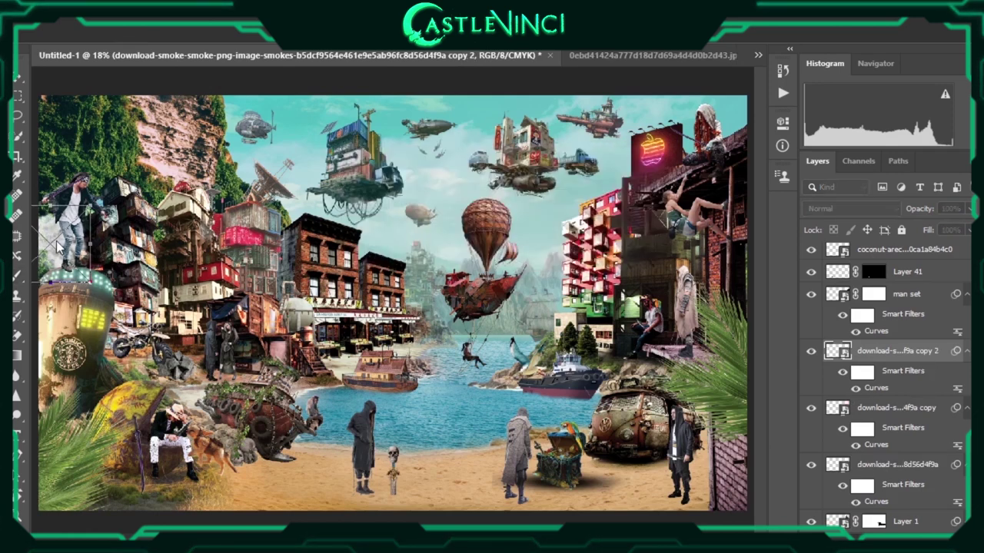
pyautogui.scroll(3, 603, 119)
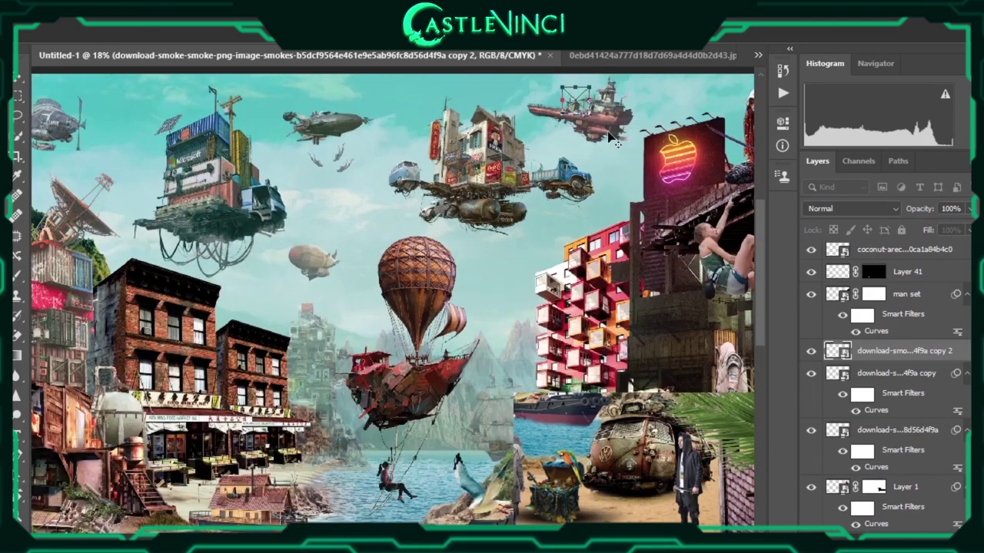
pyautogui.scroll(5, 527, 144)
pyautogui.moveTo(527, 145); pyautogui.dragTo(659, 318)
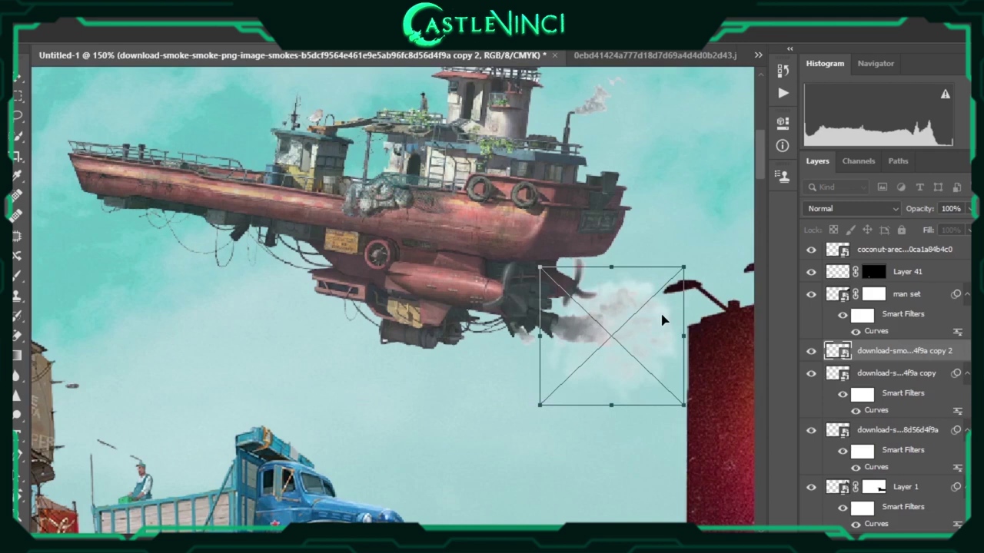
pyautogui.press('Return')
pyautogui.hscroll(2, 659, 318)
pyautogui.hotkey('ctrl', 'u')
pyautogui.moveTo(728, 315); pyautogui.dragTo(644, 327)
pyautogui.press('Return')
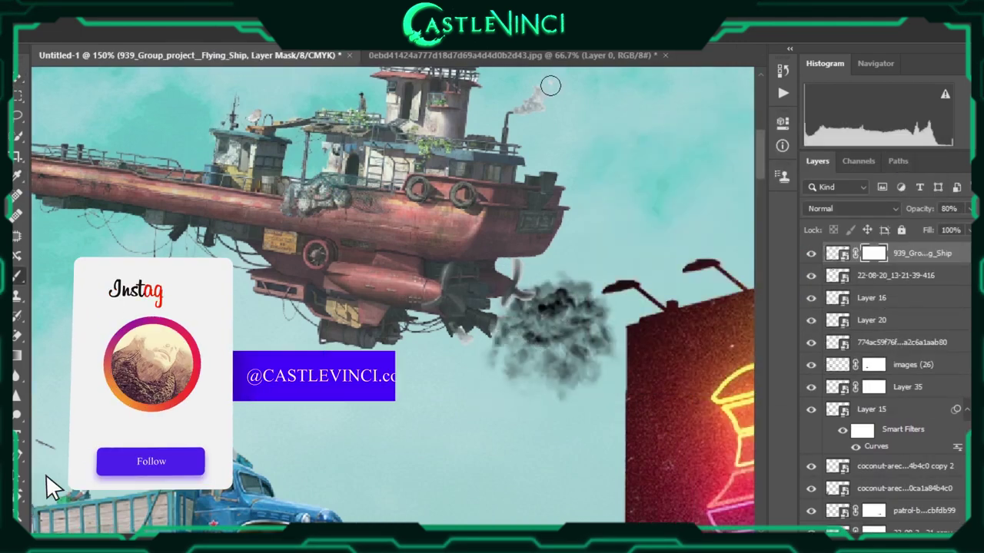
# Duplicate the exhaust smoke again and lighten the new copy's Lightness
pyautogui.keyDown('ctrl'); pyautogui.click(548, 319); pyautogui.keyUp('ctrl')
pyautogui.hotkey('ctrl', 'j')
pyautogui.hotkey('ctrl', 't')
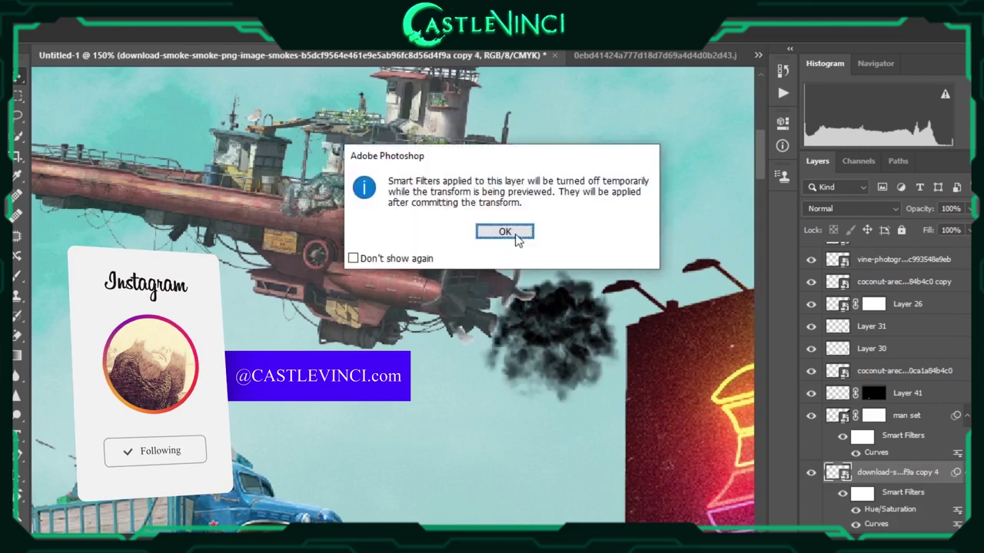
pyautogui.click(507, 234)
pyautogui.hotkey('ctrl', '0')
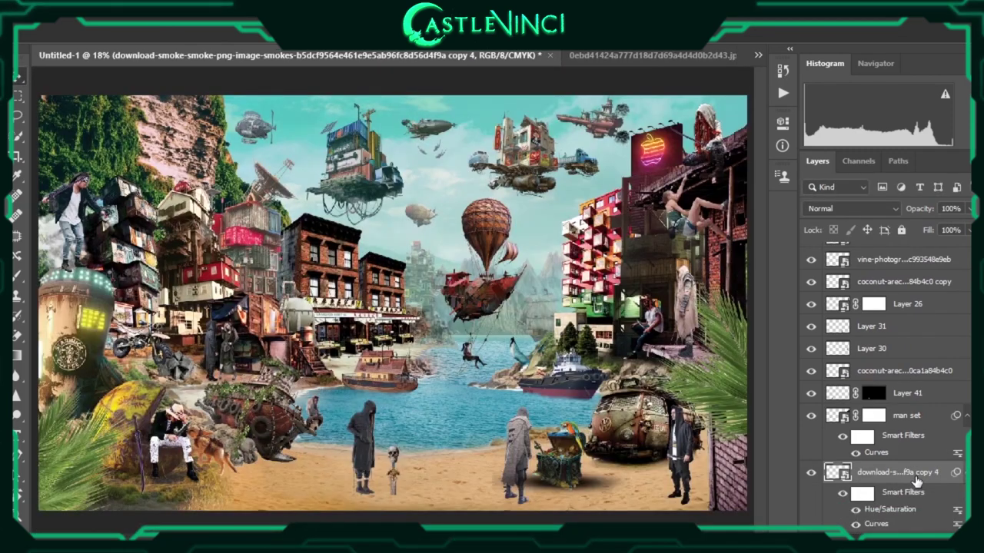
pyautogui.scroll(3, 646, 167)
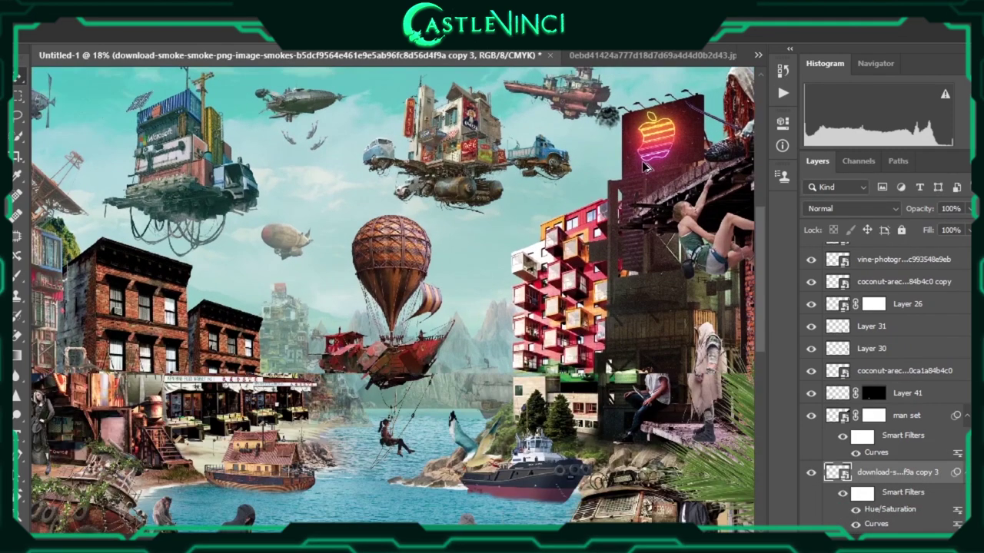
pyautogui.scroll(5, 607, 116)
pyautogui.doubleClick(884, 510)
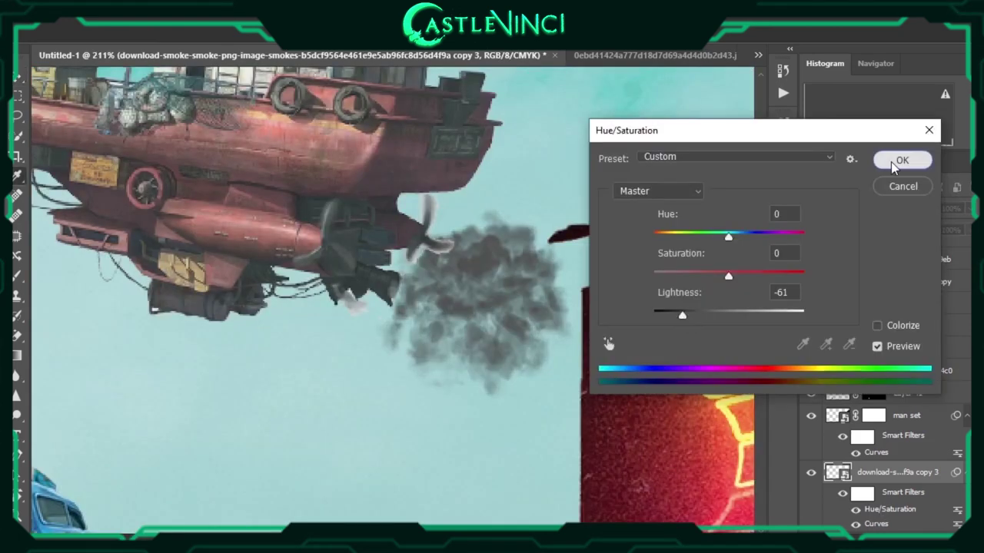
pyautogui.click(900, 160)
# Move the smoke puff up to the airship's chimney
pyautogui.hotkey('ctrl', 't')
pyautogui.moveTo(538, 299); pyautogui.dragTo(530, 123)
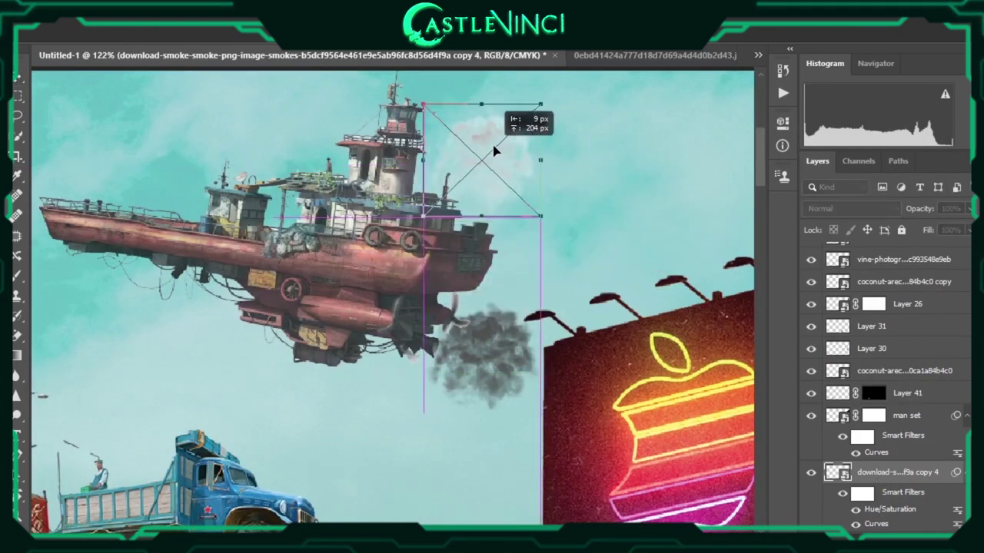
pyautogui.hotkey('ctrl', '0')
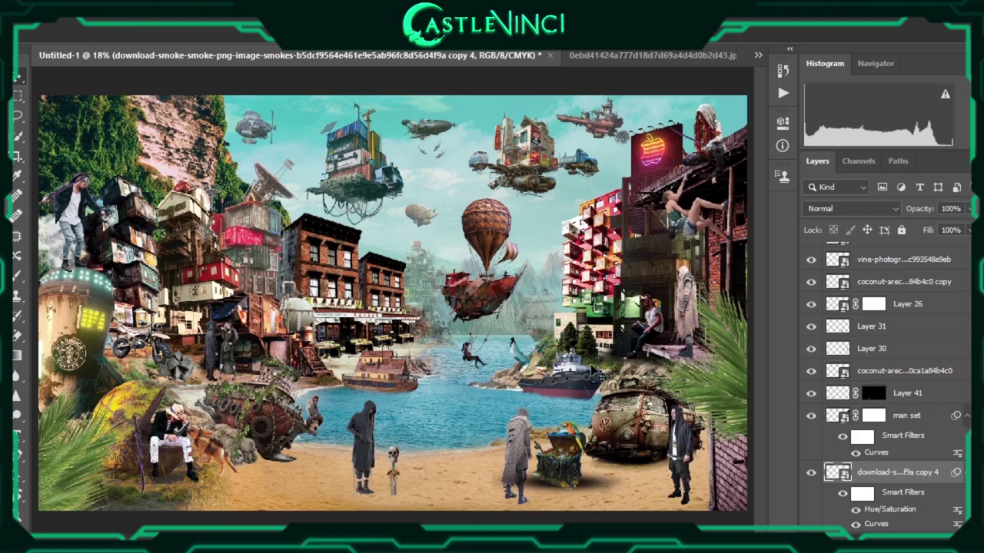
pyautogui.scroll(-3, 884, 461)
# Adjust the original smoke's Lightness and paste the vine image into the collage
pyautogui.doubleClick(889, 433)
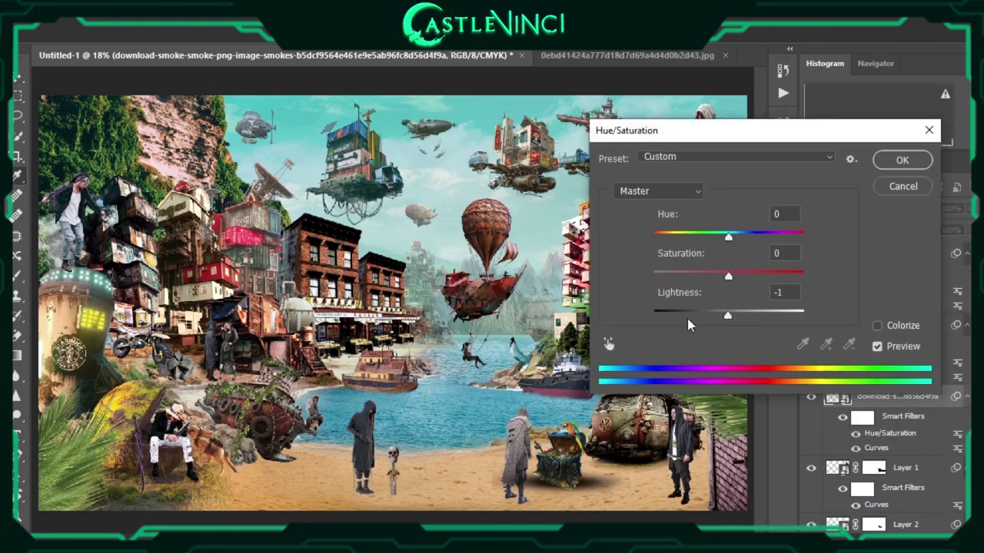
pyautogui.click(698, 316)
pyautogui.press('Return')
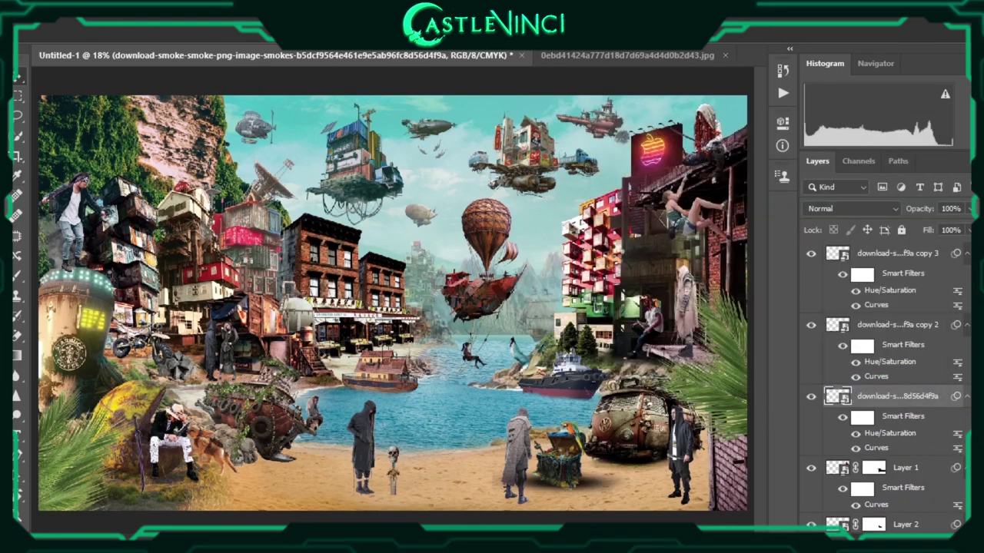
pyautogui.hotkey('ctrl', 'v')
pyautogui.hotkey('ctrl', 't')
# Rotate and scale the vine onto the upper-right rooftop and move its layer to the top
pyautogui.moveTo(442, 321); pyautogui.dragTo(459, 87)
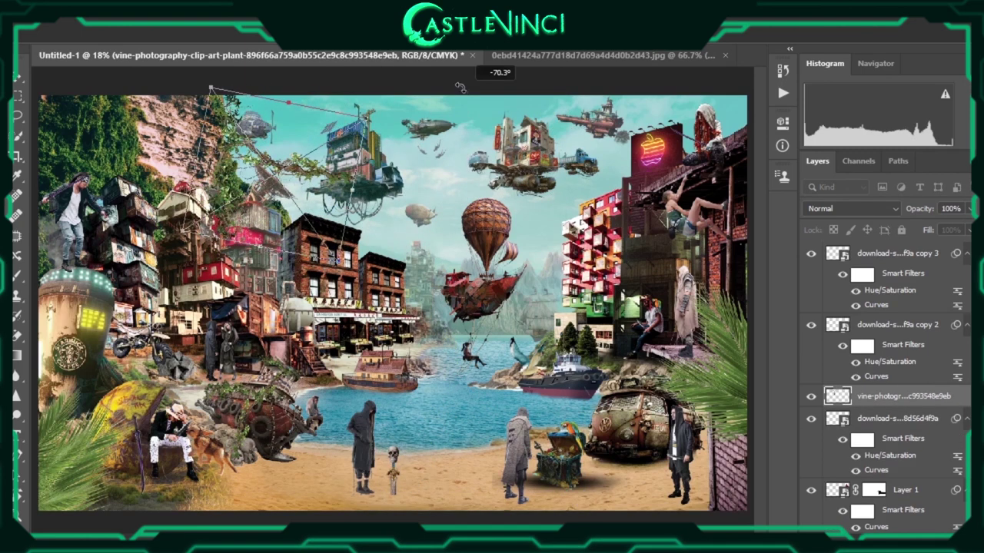
pyautogui.moveTo(254, 169); pyautogui.dragTo(669, 203)
pyautogui.moveTo(607, 149); pyautogui.dragTo(617, 159)
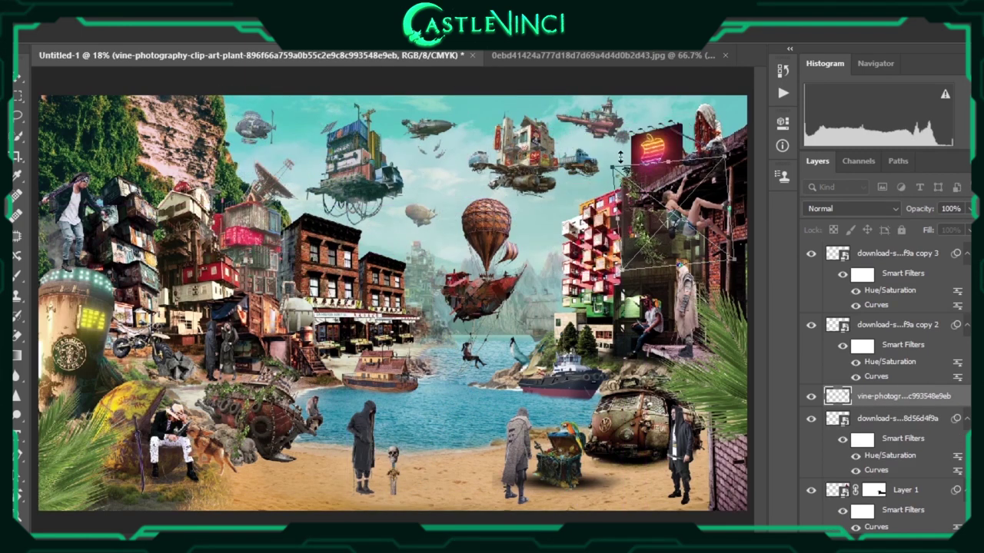
pyautogui.press('Return')
pyautogui.moveTo(899, 396)
pyautogui.mouseDown()
pyautogui.moveTo(899, 246)
pyautogui.moveTo(899, 291)
pyautogui.mouseUp()
pyautogui.moveTo(675, 135); pyautogui.dragTo(775, 211)
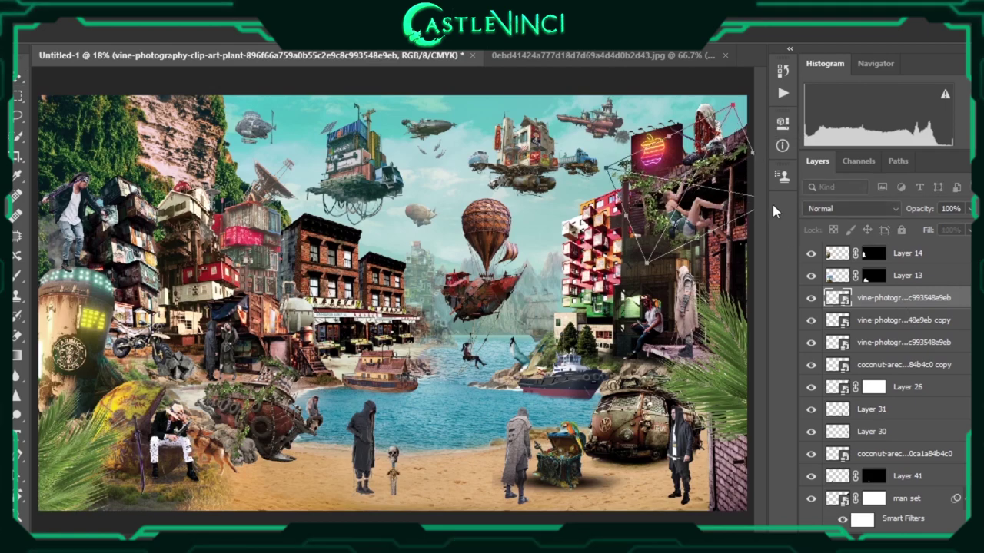
# Mask out the vines covering the sitting woman's leg
pyautogui.scroll(5, 676, 273)
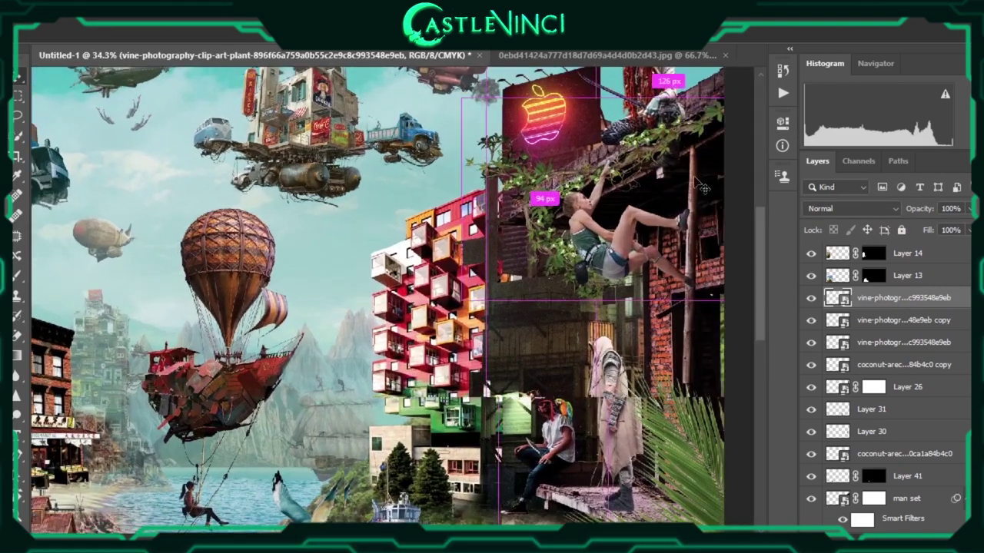
pyautogui.scroll(1, 676, 273)
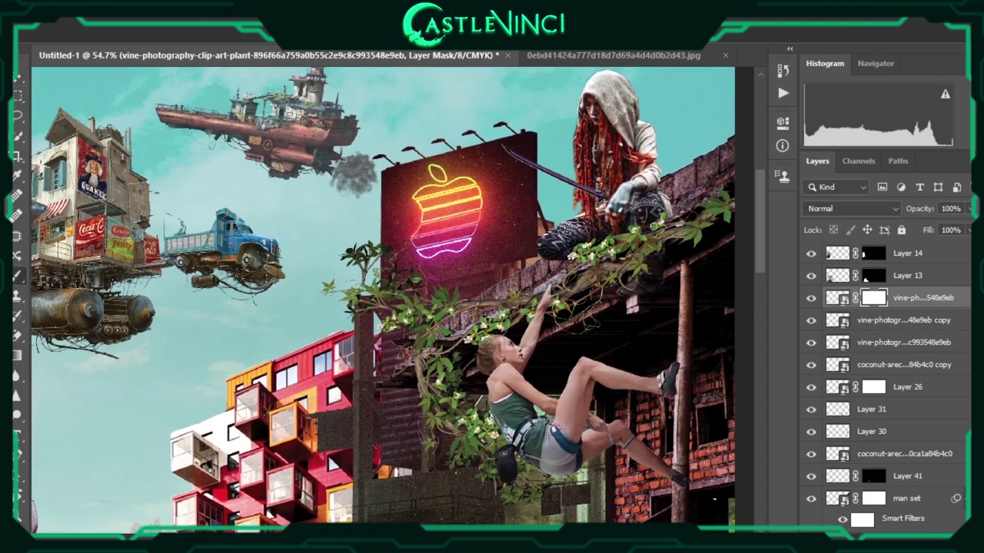
pyautogui.moveTo(650, 224); pyautogui.dragTo(651, 271)
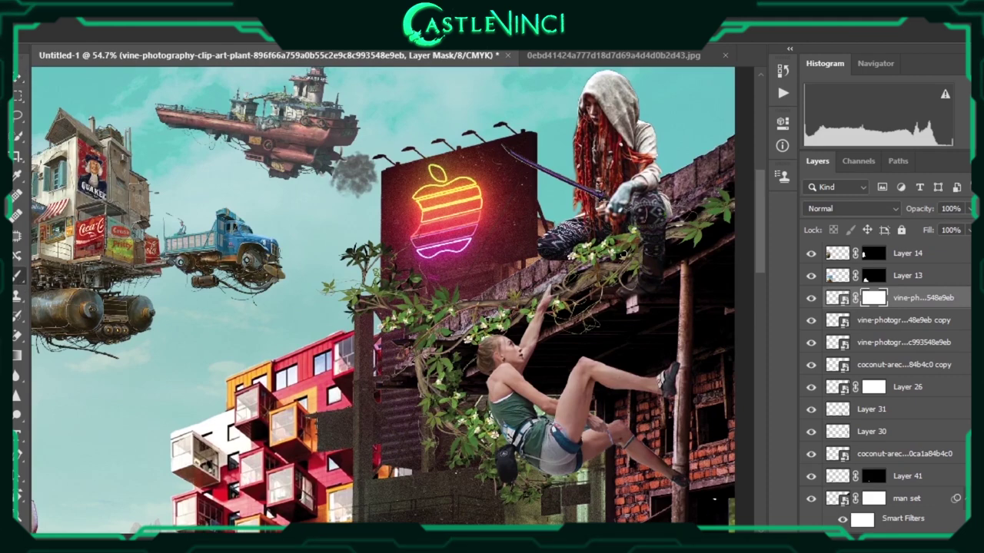
pyautogui.hotkey('ctrl', '0')
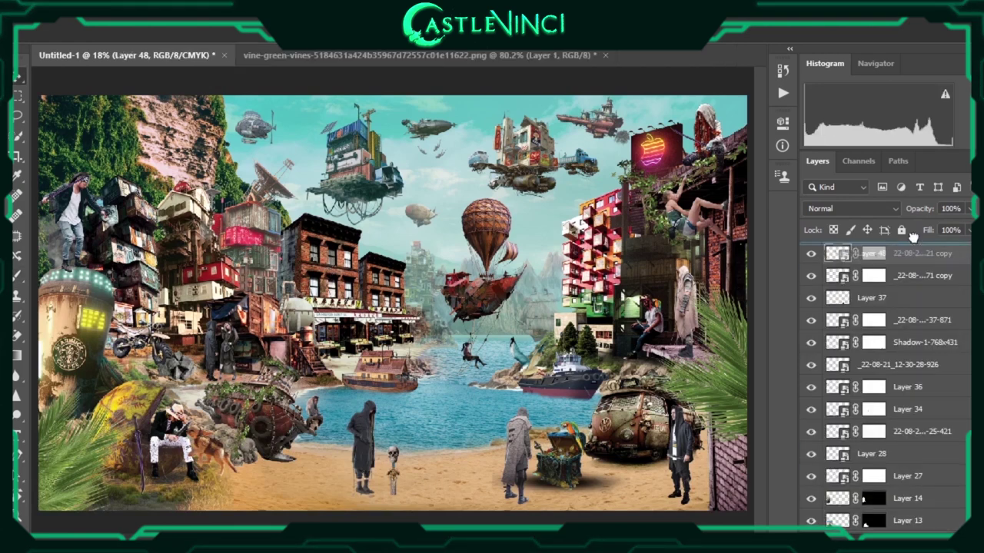
# Spread a vine cluster across the brick building
pyautogui.moveTo(327, 261)
pyautogui.mouseDown()
pyautogui.moveTo(336, 277)
pyautogui.moveTo(324, 269)
pyautogui.mouseUp()
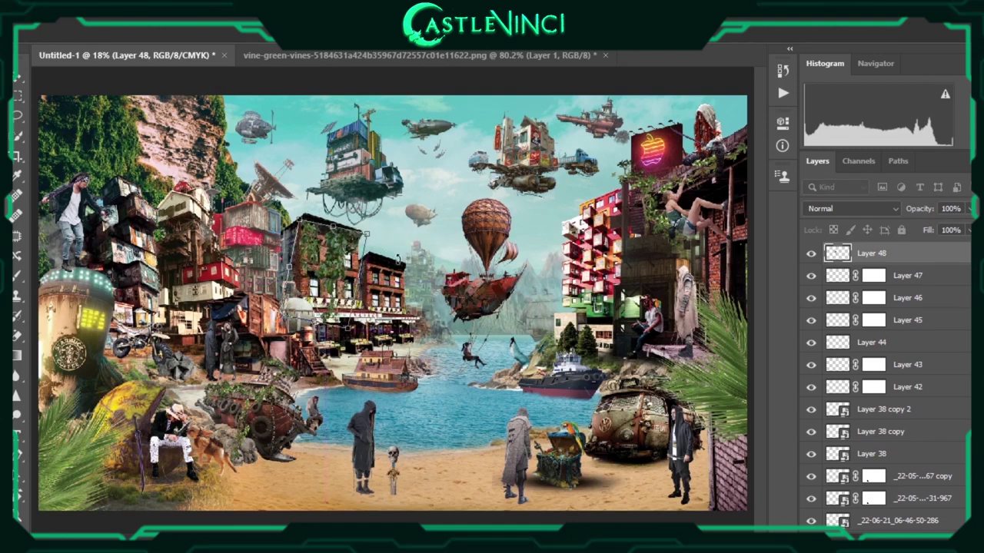
pyautogui.moveTo(398, 260); pyautogui.dragTo(390, 254)
pyautogui.moveTo(363, 281); pyautogui.dragTo(415, 263)
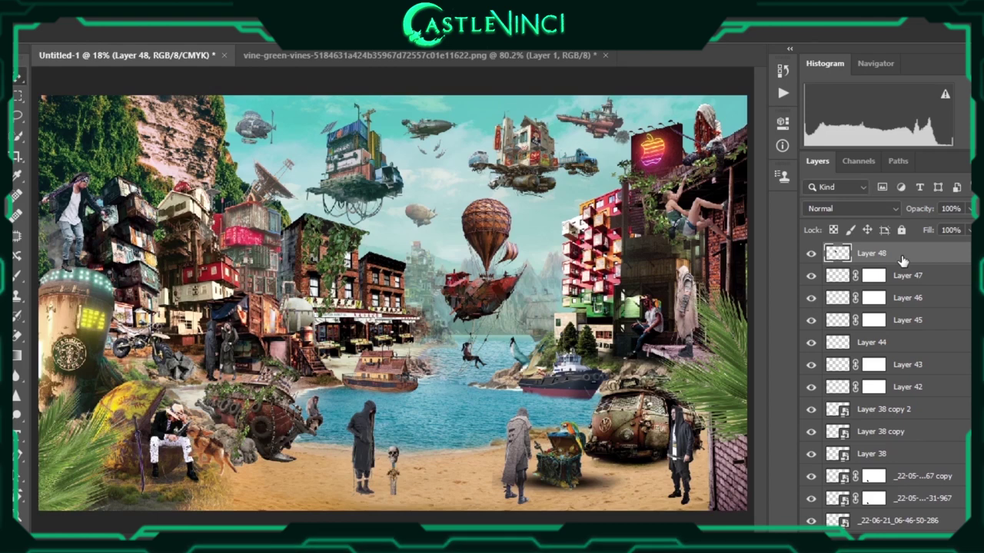
# Duplicate the vine twice and angle the copies onto the upper-left cliff
pyautogui.hotkey('ctrl', 'j')
pyautogui.hotkey('ctrl', 't')
pyautogui.moveTo(231, 99)
pyautogui.mouseDown()
pyautogui.moveTo(258, 77)
pyautogui.moveTo(269, 115)
pyautogui.mouseUp()
pyautogui.hotkey('ctrl', 'j')
pyautogui.hotkey('ctrl', 't')
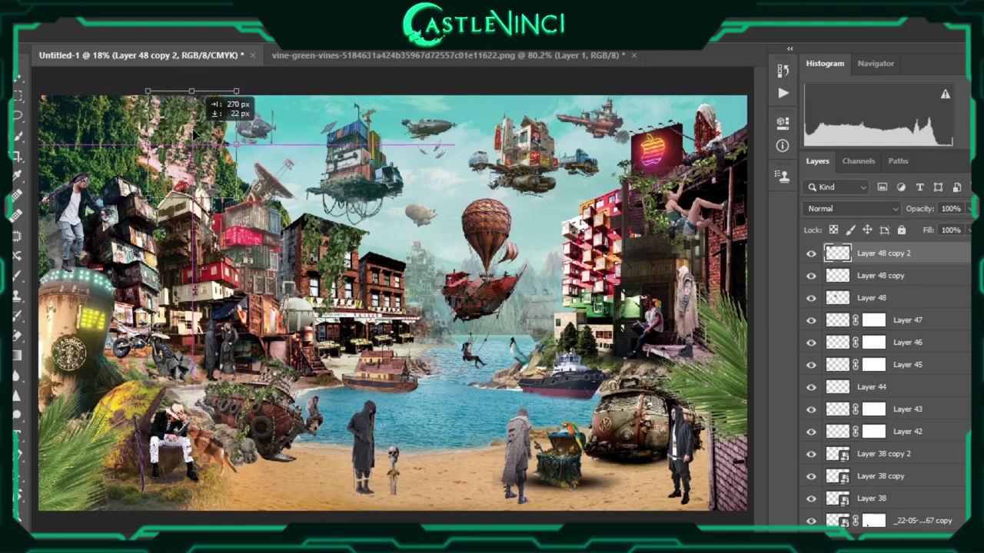
pyautogui.press('Return')
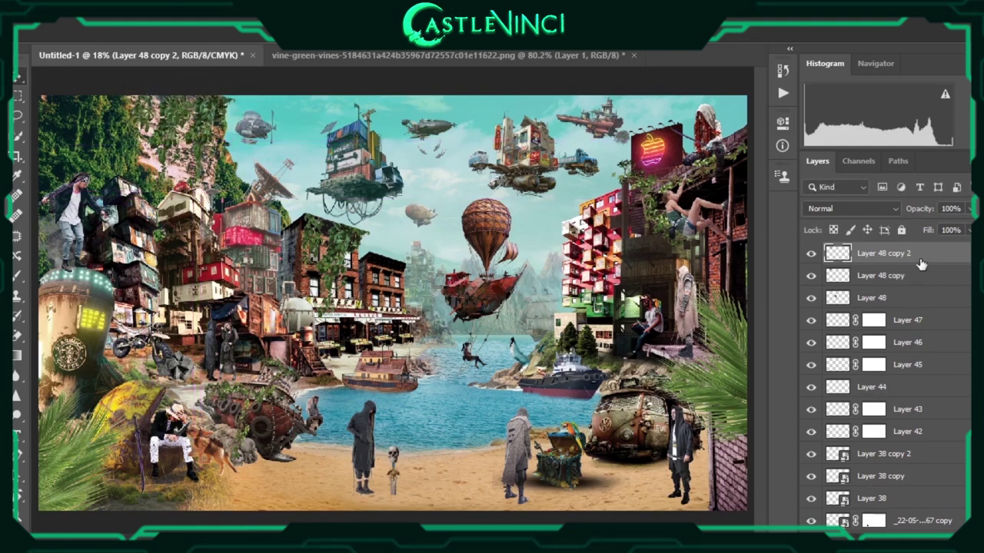
# Select the seagull layer and start tilting the seagull over the bay
pyautogui.keyDown('ctrl'); pyautogui.click(484, 392); pyautogui.keyUp('ctrl')
pyautogui.hotkey('ctrl', 't')
pyautogui.moveTo(465, 362); pyautogui.dragTo(592, 354)
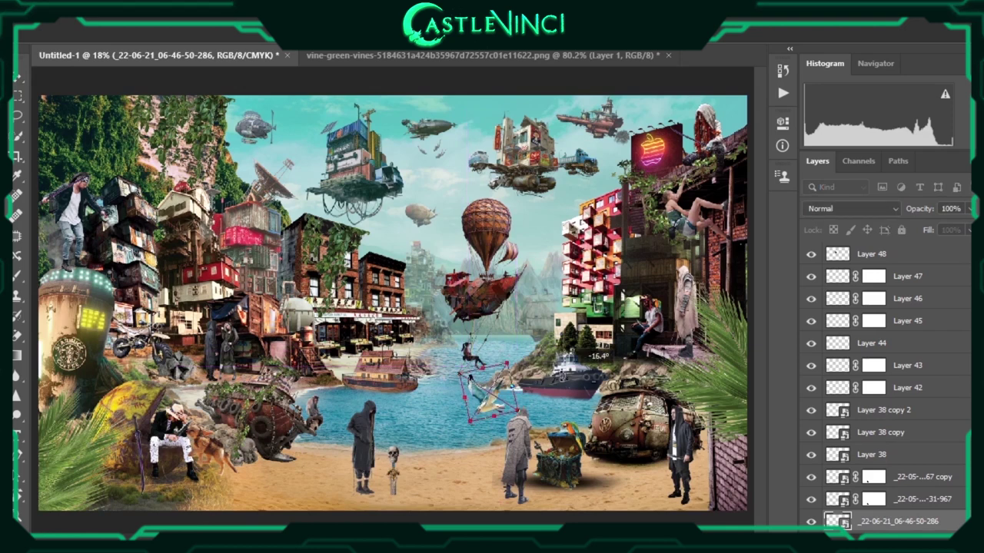
# Rotate the seagull to about -16° so it banks low over the bay
pyautogui.hotkey('ctrl', 't')
pyautogui.moveTo(500, 369); pyautogui.dragTo(428, 407)
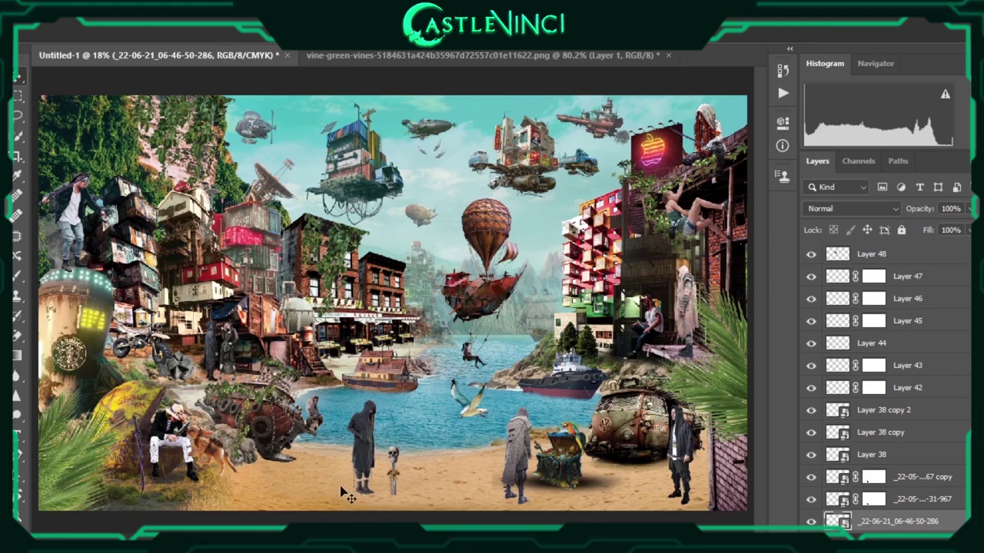
pyautogui.keyDown('ctrl'); pyautogui.click(169, 442); pyautogui.keyUp('ctrl')
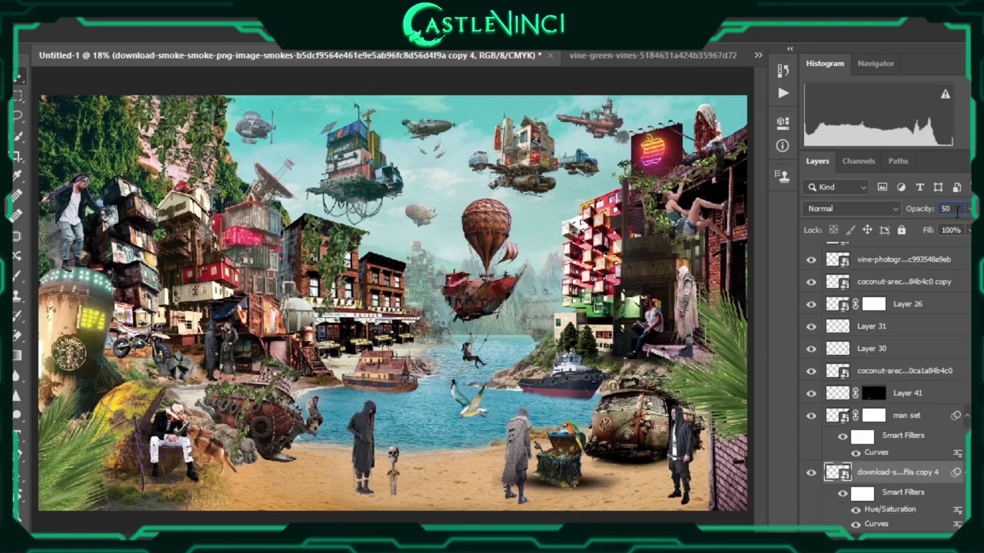
# Apply Curves to Layer 36, pulling the black and white input points inward
pyautogui.keyDown('ctrl'); pyautogui.click(419, 182); pyautogui.keyUp('ctrl')
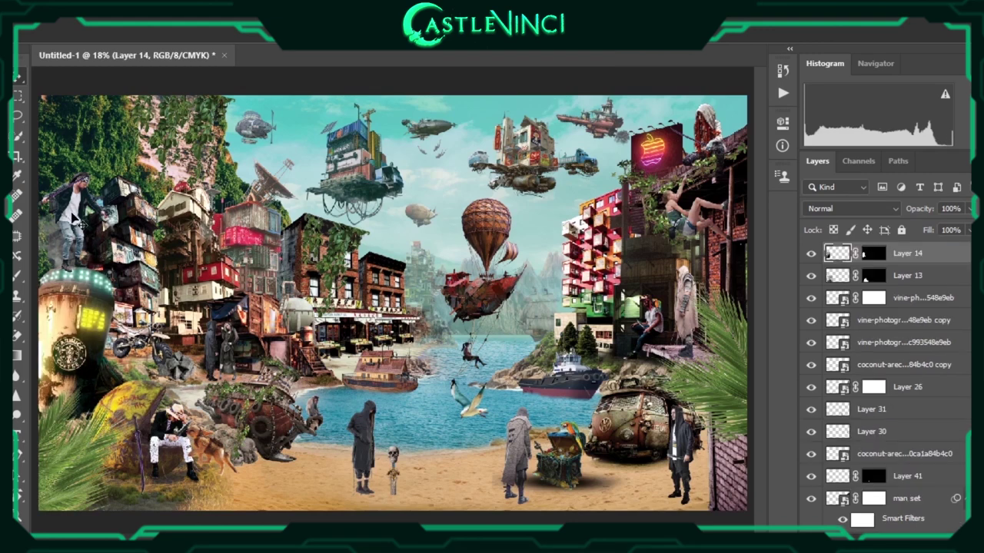
pyautogui.hotkey('ctrl', 'm')
pyautogui.moveTo(305, 339); pyautogui.dragTo(329, 339)
pyautogui.moveTo(498, 339); pyautogui.dragTo(476, 340)
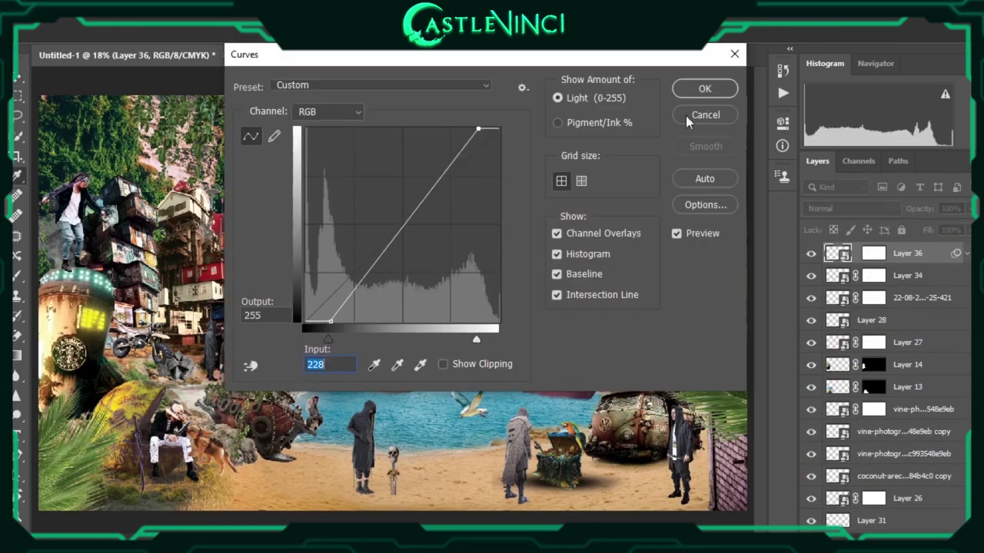
pyautogui.press('Return')
# Deepen shadows and brighten highlights of the coconut leaf copy layer with Curves
pyautogui.keyDown('ctrl'); pyautogui.click(65, 461); pyautogui.keyUp('ctrl')
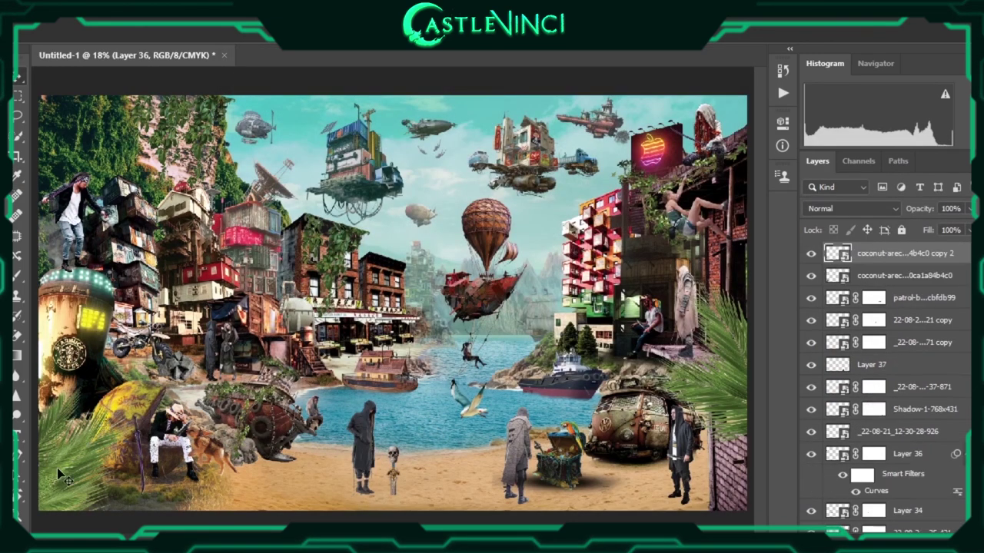
pyautogui.hotkey('ctrl', 'm')
pyautogui.moveTo(306, 339); pyautogui.dragTo(337, 343)
pyautogui.moveTo(498, 339); pyautogui.dragTo(466, 339)
pyautogui.press('Return')
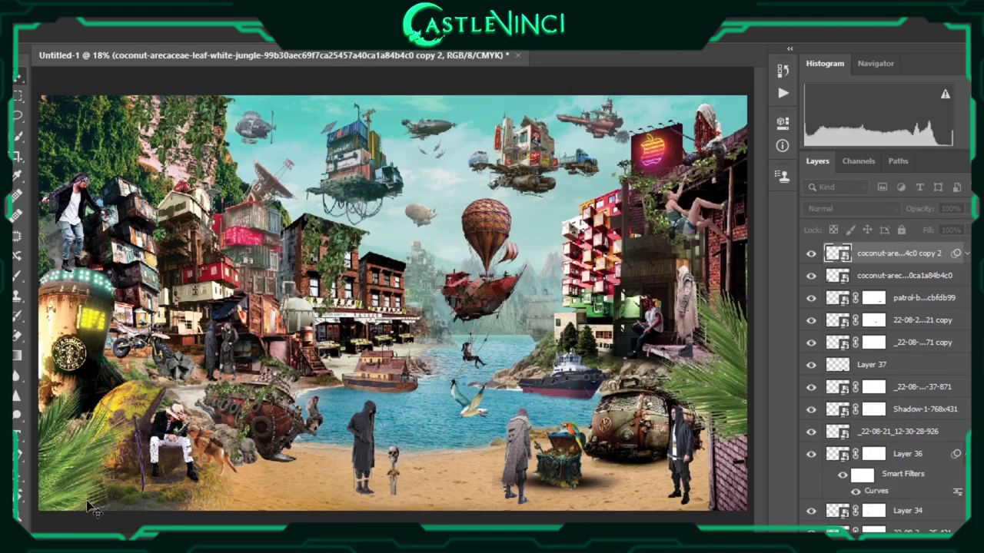
# Apply a Curves adjustment to Layer 13, moving the black and white points inward
pyautogui.keyDown('ctrl'); pyautogui.click(177, 446); pyautogui.keyUp('ctrl')
pyautogui.hotkey('ctrl', 'm')
pyautogui.moveTo(305, 339); pyautogui.dragTo(333, 339)
pyautogui.moveTo(498, 339); pyautogui.dragTo(461, 338)
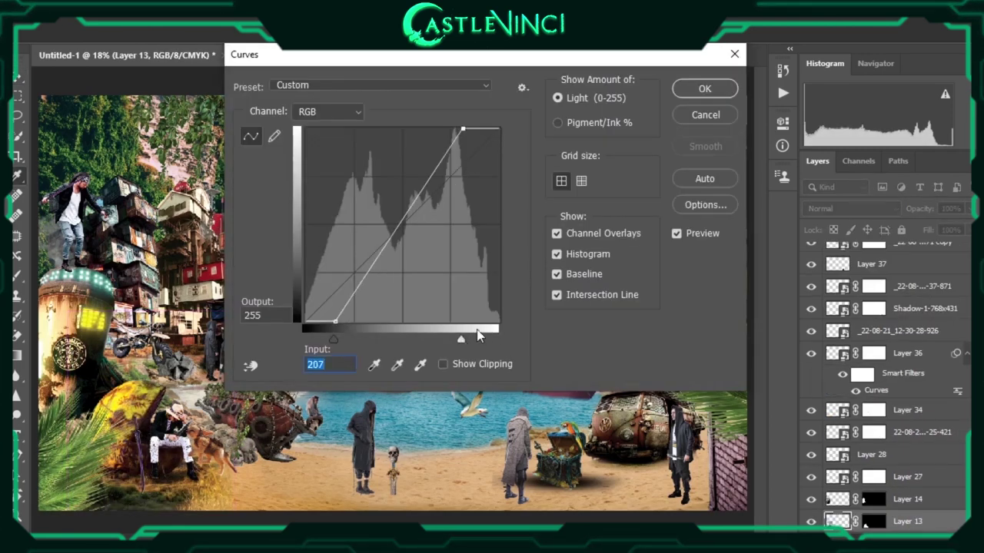
pyautogui.press('Return')
# Send the coconut leaf layer to the back and tone-match it with Curves
pyautogui.keyDown('ctrl'); pyautogui.click(73, 461); pyautogui.keyUp('ctrl')
pyautogui.hotkey('ctrl', 't')
pyautogui.press('Return')
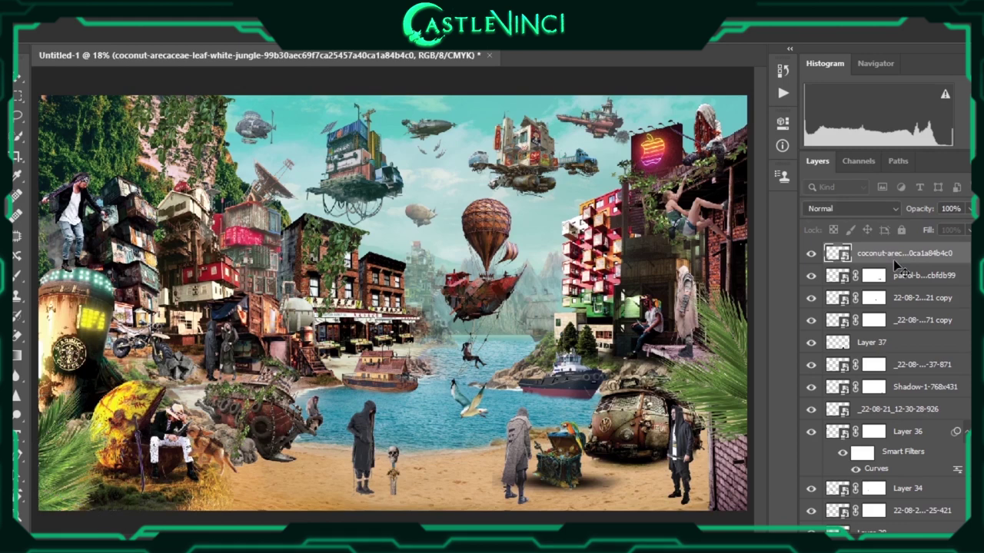
pyautogui.hotkey('ctrl', 'shift', '[')
pyautogui.hotkey('ctrl', 'm')
pyautogui.moveTo(305, 339); pyautogui.dragTo(336, 339)
pyautogui.moveTo(497, 339); pyautogui.dragTo(481, 338)
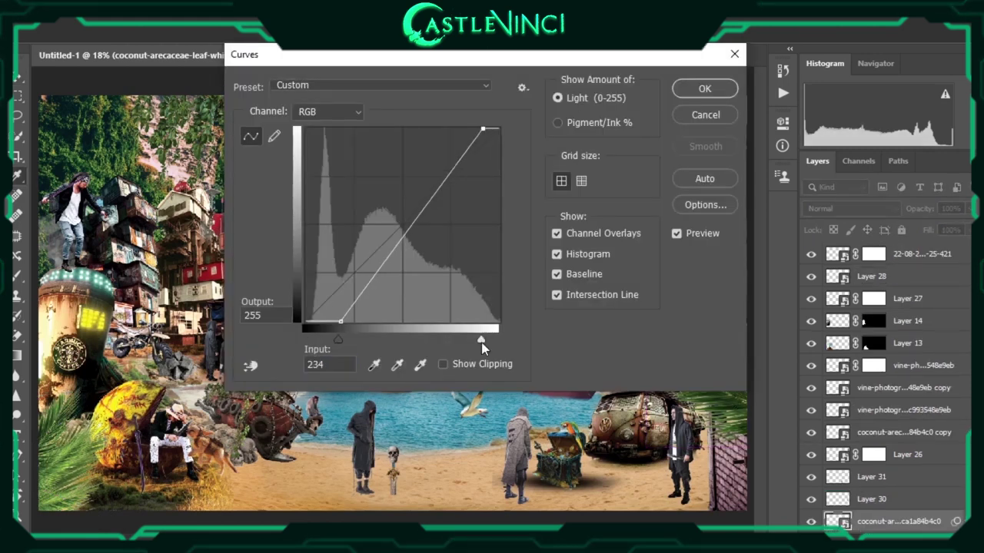
pyautogui.press('Return')
# Run Curves on the man set layer, then deepen shadows and brighten highlights on Layer 26
pyautogui.keyDown('ctrl'); pyautogui.click(308, 338); pyautogui.keyUp('ctrl')
pyautogui.hotkey('ctrl', 'm')
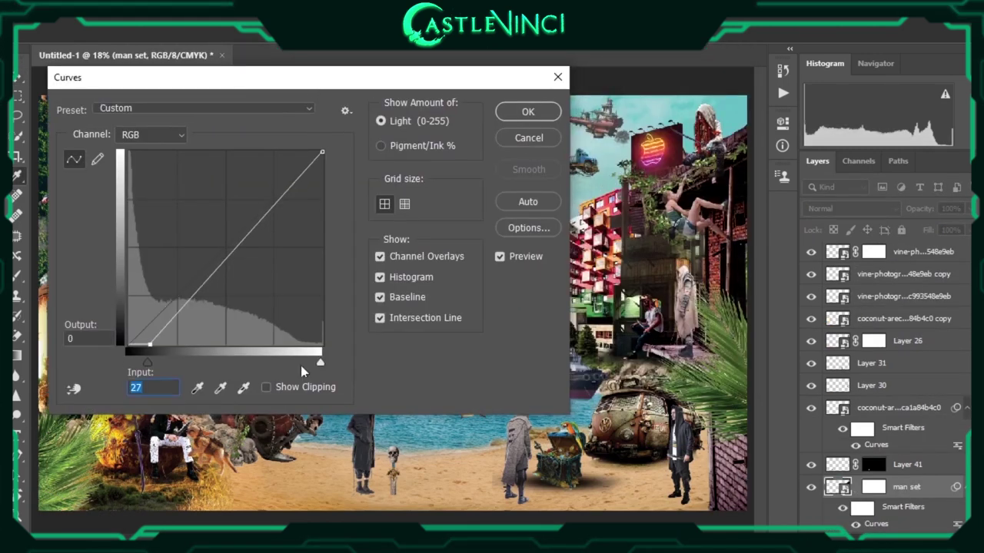
pyautogui.press('Return')
pyautogui.keyDown('ctrl'); pyautogui.click(718, 125); pyautogui.keyUp('ctrl')
pyautogui.hotkey('ctrl', 'm')
pyautogui.moveTo(127, 362); pyautogui.dragTo(148, 361)
pyautogui.moveTo(320, 362); pyautogui.dragTo(302, 364)
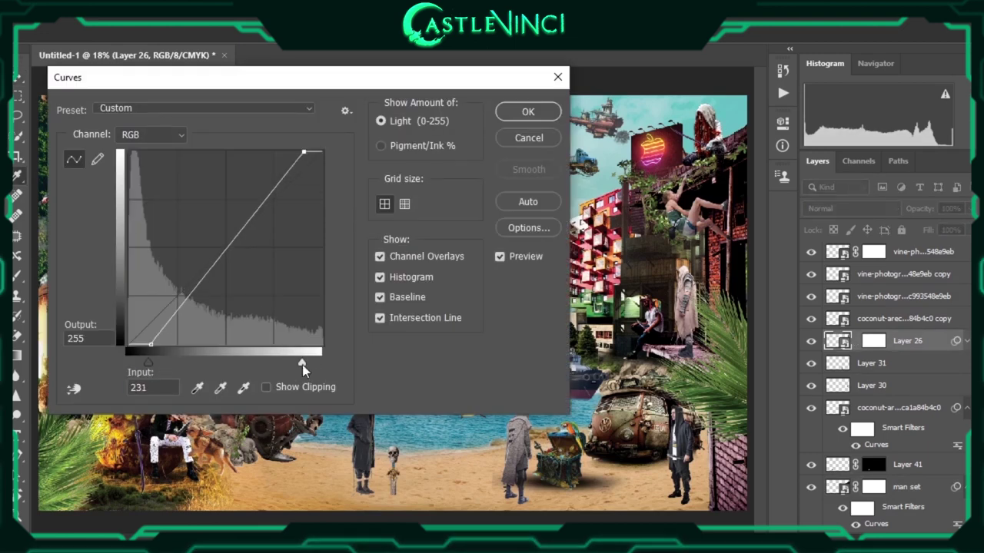
pyautogui.press('Return')
# Apply Curves to Layer 33, and to Layer 30 with a raised black point
pyautogui.keyDown('ctrl'); pyautogui.click(149, 358); pyautogui.keyUp('ctrl')
pyautogui.hotkey('ctrl', 'm')
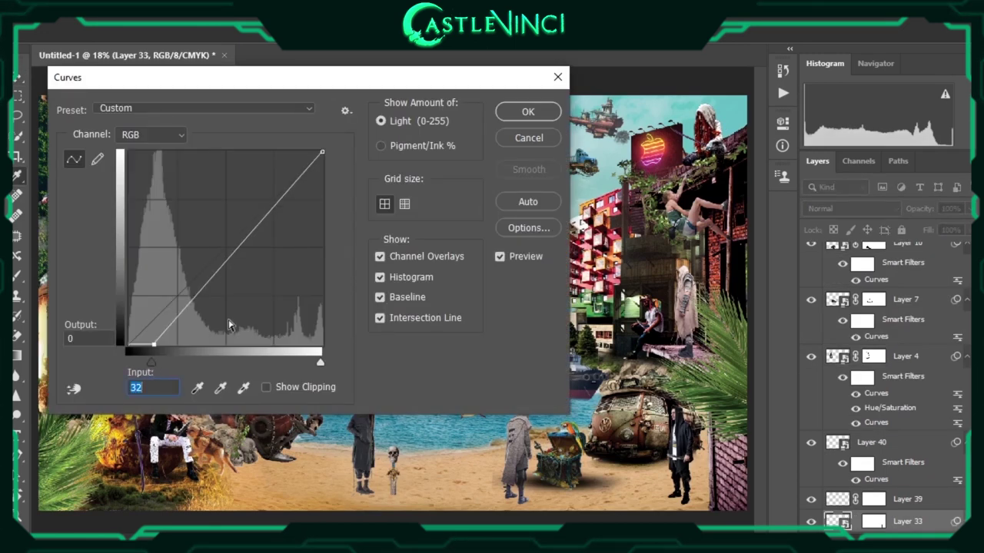
pyautogui.press('Return')
pyautogui.keyDown('ctrl'); pyautogui.click(685, 306); pyautogui.keyUp('ctrl')
pyautogui.hotkey('ctrl', 'm')
pyautogui.moveTo(132, 368); pyautogui.dragTo(170, 374)
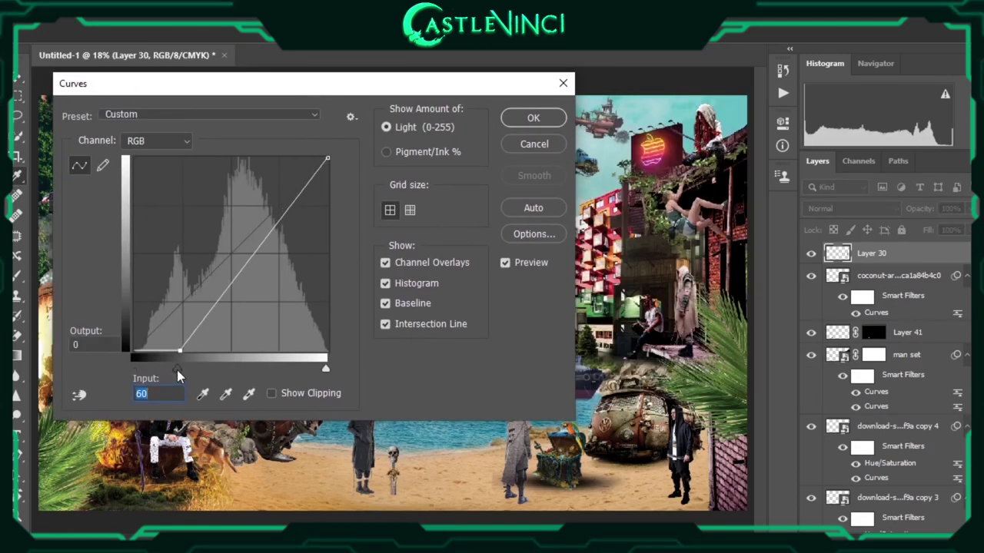
pyautogui.press('Return')
# Adjust Layer 1's highlights with a Curves white-point change
pyautogui.keyDown('ctrl'); pyautogui.click(292, 323); pyautogui.keyUp('ctrl')
pyautogui.hotkey('ctrl', 'm')
pyautogui.moveTo(321, 362)
pyautogui.mouseDown()
pyautogui.moveTo(300, 362)
pyautogui.moveTo(354, 366)
pyautogui.mouseUp()
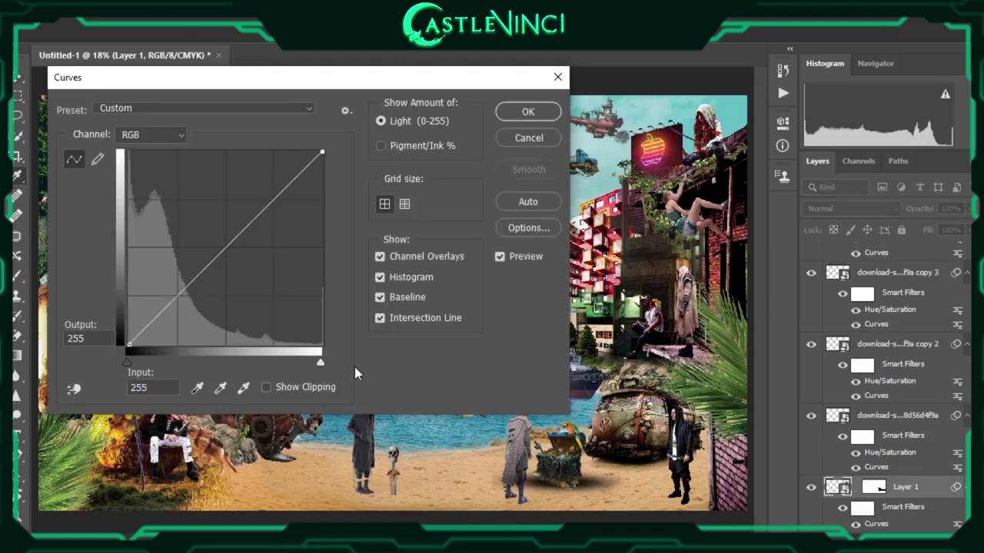
pyautogui.press('Return')
# Tone-match the 22-08-20_13-21-39-416 layer with Curves, moving both end points inward
pyautogui.keyDown('ctrl'); pyautogui.click(104, 359); pyautogui.keyUp('ctrl')
pyautogui.hotkey('ctrl', 'm')
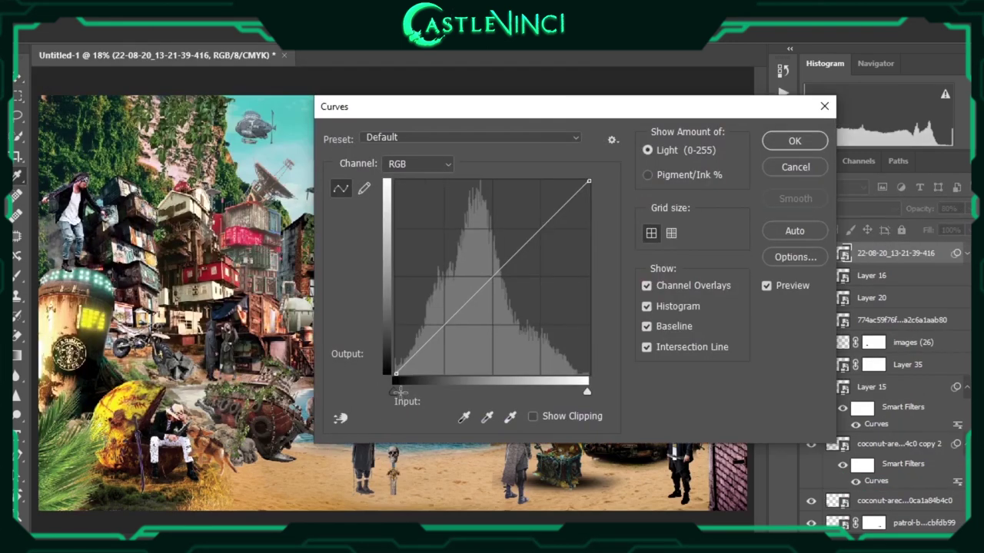
pyautogui.moveTo(399, 392); pyautogui.dragTo(425, 392)
pyautogui.moveTo(586, 391); pyautogui.dragTo(571, 389)
pyautogui.press('Return')
# Deepen Layer 21's shadows and brighten its highlights with Curves
pyautogui.keyDown('ctrl'); pyautogui.click(185, 430); pyautogui.keyUp('ctrl')
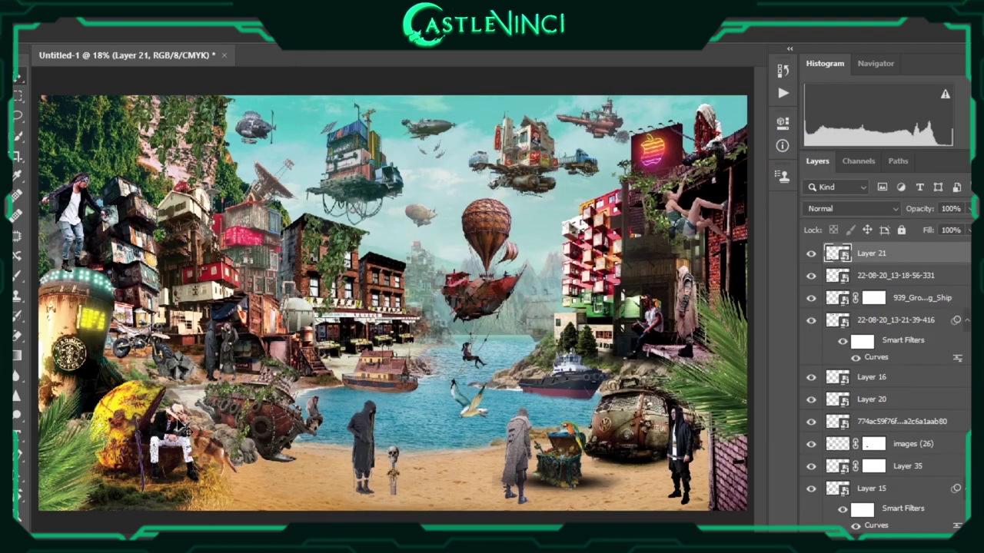
pyautogui.hotkey('ctrl', 'm')
pyautogui.moveTo(399, 392); pyautogui.dragTo(426, 392)
pyautogui.moveTo(586, 392); pyautogui.dragTo(582, 392)
pyautogui.press('Return')
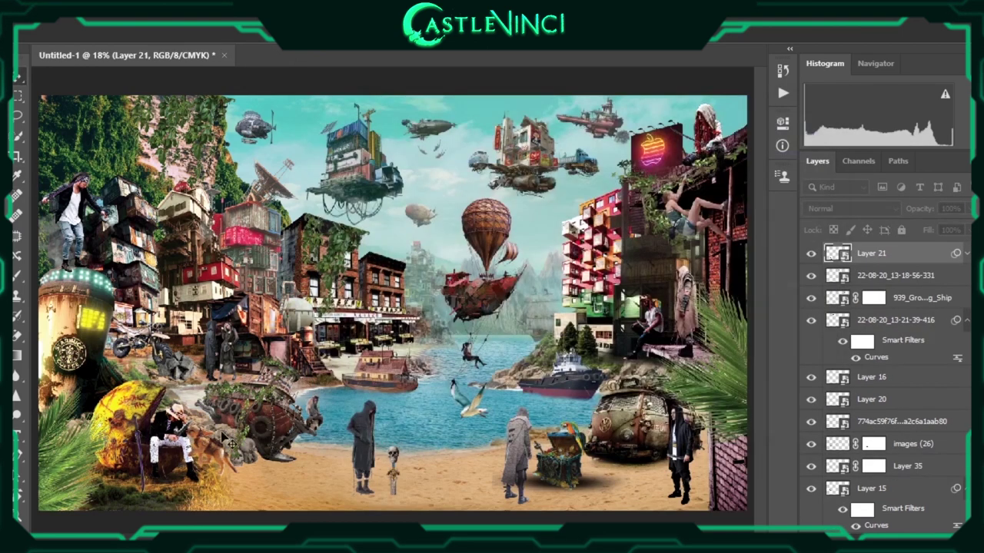
# Apply a Curves adjustment to Layer 25, adjusting its black and white points
pyautogui.keyDown('ctrl'); pyautogui.click(228, 439); pyautogui.keyUp('ctrl')
pyautogui.hotkey('ctrl', 'm')
pyautogui.moveTo(397, 392); pyautogui.dragTo(417, 394)
pyautogui.moveTo(587, 392); pyautogui.dragTo(609, 391)
pyautogui.press('Return')
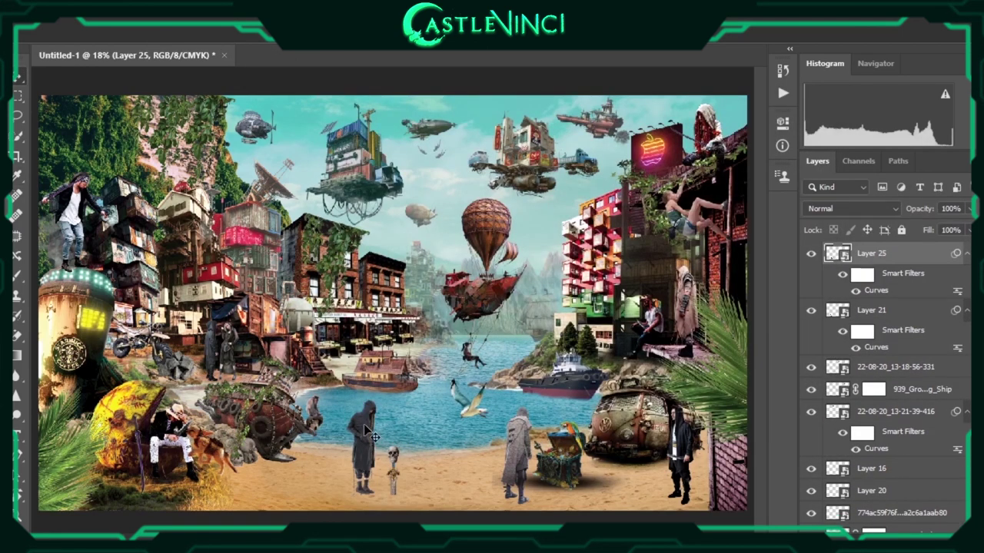
# Deepen the hooded figure's shadows with a Curves black-point adjustment
pyautogui.keyDown('ctrl'); pyautogui.click(371, 436); pyautogui.keyUp('ctrl')
pyautogui.hotkey('ctrl', 'm')
pyautogui.moveTo(136, 356); pyautogui.dragTo(164, 356)
pyautogui.press('Return')
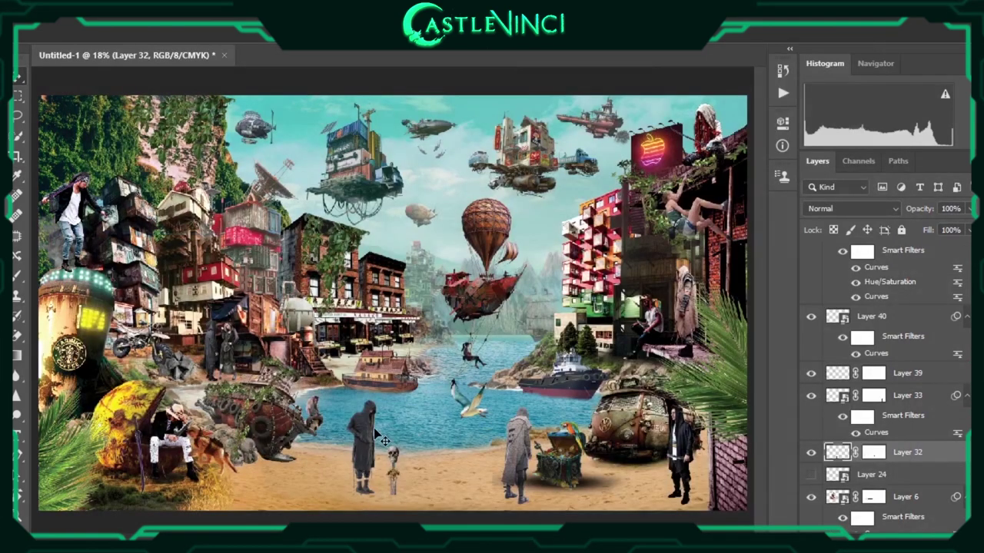
# Dismiss an accidental new document and brighten the current layer's highlights with Curves
pyautogui.hotkey('ctrl', 'n')
pyautogui.press('Escape')
pyautogui.hotkey('ctrl', 'm')
pyautogui.moveTo(744, 340); pyautogui.dragTo(685, 341)
pyautogui.press('Return')
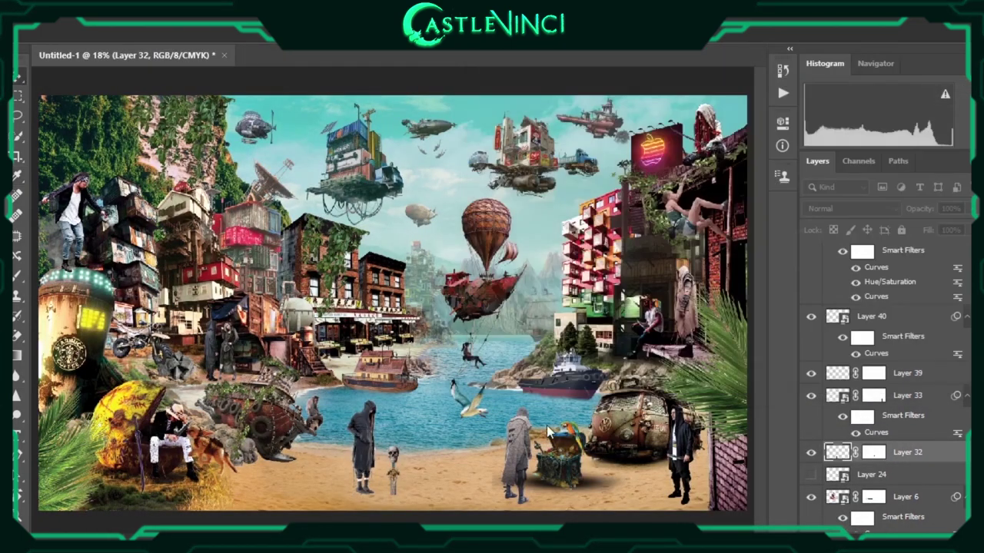
# Apply Curves to Layer 31 with deeper shadows and brighter highlights, then to Layer 37
pyautogui.keyDown('ctrl'); pyautogui.click(547, 425); pyautogui.keyUp('ctrl')
pyautogui.hotkey('ctrl', 'm')
pyautogui.moveTo(306, 340); pyautogui.dragTo(352, 332)
pyautogui.moveTo(498, 341); pyautogui.dragTo(459, 340)
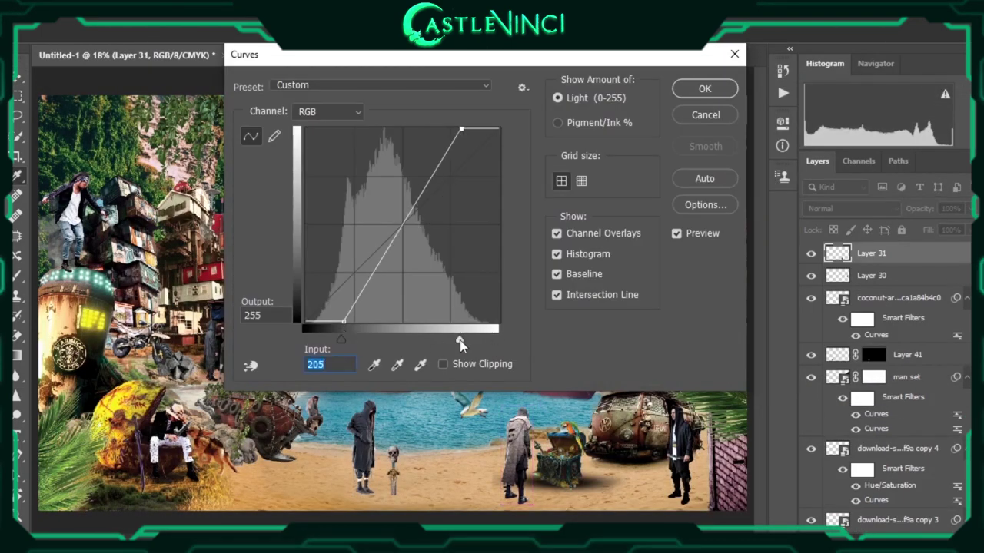
pyautogui.click(705, 88)
pyautogui.click(300, 339)
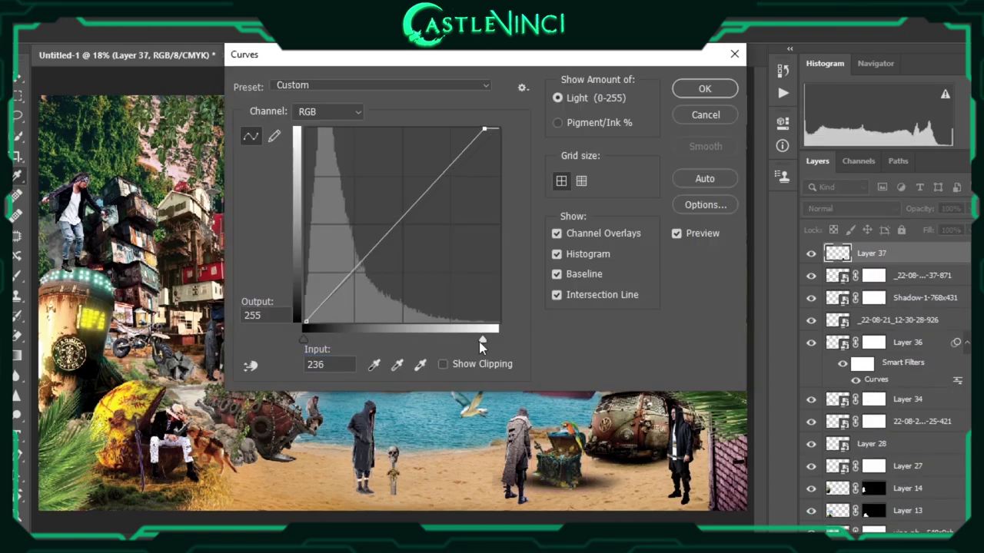
pyautogui.press('Return')
# Apply Curves adjustments to Layer 34 and Layer 35
pyautogui.click(907, 399)
pyautogui.hotkey('ctrl', 'm')
pyautogui.moveTo(569, 390)
pyautogui.mouseDown()
pyautogui.moveTo(548, 391)
pyautogui.moveTo(565, 404)
pyautogui.mouseUp()
pyautogui.press('Return')
pyautogui.hotkey('ctrl', 'm')
pyautogui.press('Return')
# Set and fine-tune Layer 18's black and white points in Curves
pyautogui.click(872, 521)
pyautogui.hotkey('ctrl', 'm')
pyautogui.moveTo(725, 405); pyautogui.dragTo(694, 407)
pyautogui.moveTo(564, 405); pyautogui.dragTo(560, 408)
pyautogui.click(694, 405)
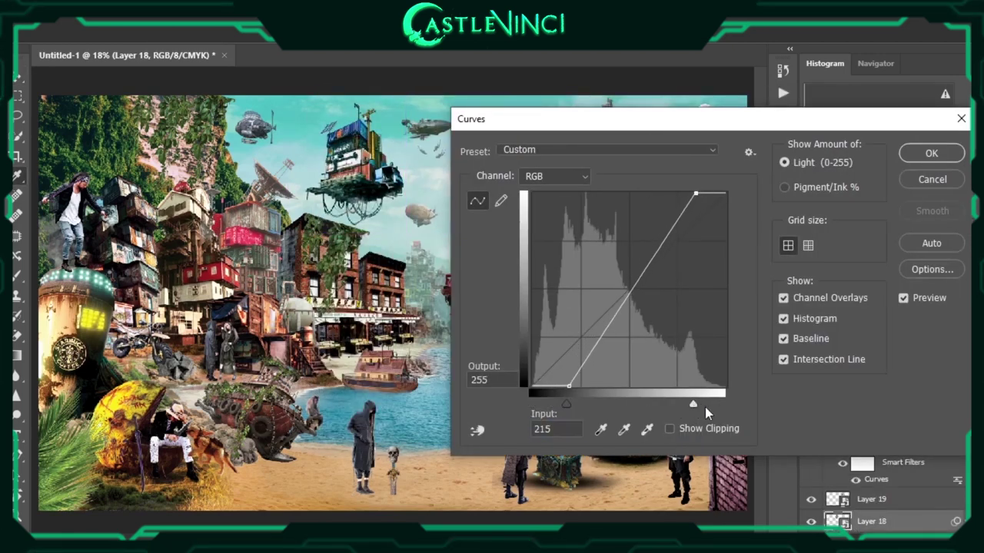
pyautogui.press('Return')
# Select Layer 19 and give the flying ship two Curves passes: deeper shadows, brighter highlights
pyautogui.click(871, 426)
pyautogui.hotkey('ctrl', 'm')
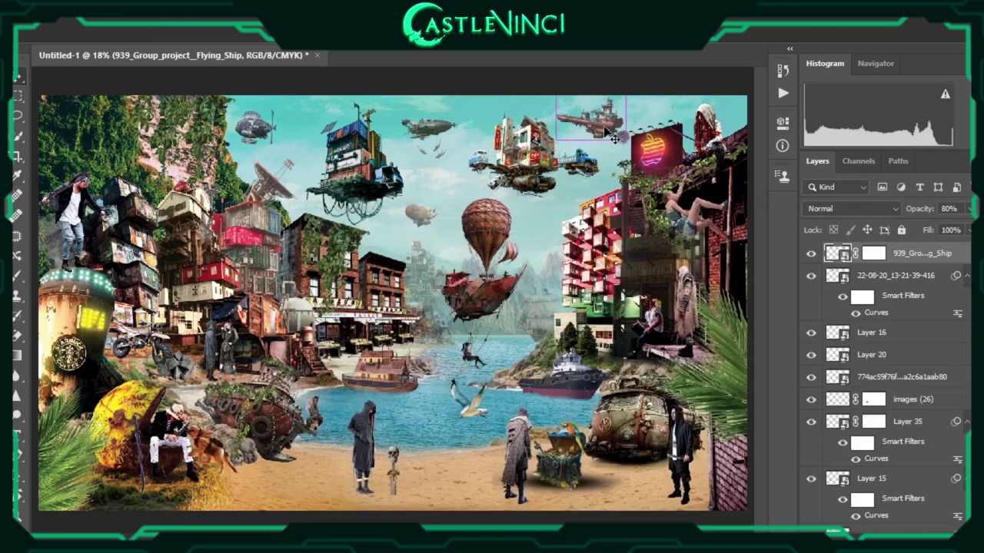
pyautogui.hotkey('ctrl', 'm')
pyautogui.moveTo(308, 455); pyautogui.dragTo(342, 459)
pyautogui.press('Return')
pyautogui.hotkey('ctrl', 'm')
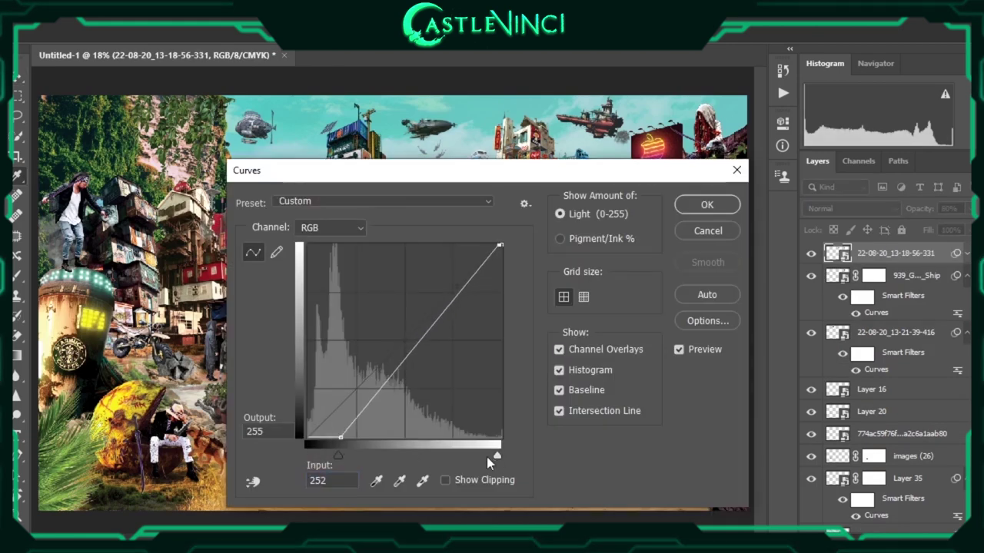
pyautogui.moveTo(499, 456); pyautogui.dragTo(453, 455)
pyautogui.press('Return')
# Tone-match the long hex-named layer with Curves, moving black and white points inward
pyautogui.click(895, 467)
pyautogui.hotkey('ctrl', 'm')
pyautogui.moveTo(637, 439); pyautogui.dragTo(658, 451)
pyautogui.moveTo(830, 439); pyautogui.dragTo(800, 447)
pyautogui.press('Return')
# Deepen Layer 16's shadows and brighten its highlights with Curves
pyautogui.hotkey('ctrl', 'm')
pyautogui.moveTo(631, 462); pyautogui.dragTo(655, 462)
pyautogui.moveTo(825, 462); pyautogui.dragTo(795, 462)
pyautogui.press('Return')
# Step through the layer stack to the ship and apply Curves to it
pyautogui.hotkey('alt', ']')
pyautogui.hotkey('alt', ']')
pyautogui.hotkey('alt', ']')
pyautogui.hotkey('alt', ']')
pyautogui.hotkey('alt', ']')
pyautogui.hotkey('alt', ']')
pyautogui.hotkey('alt', '[')
pyautogui.hotkey('alt', '[')
pyautogui.hotkey('alt', '[')
# Apply Curves to the next layer down, raising the black point and lowering the white point
pyautogui.hotkey('alt', '[')
pyautogui.hotkey('alt', '[')
pyautogui.hotkey('ctrl', 'm')
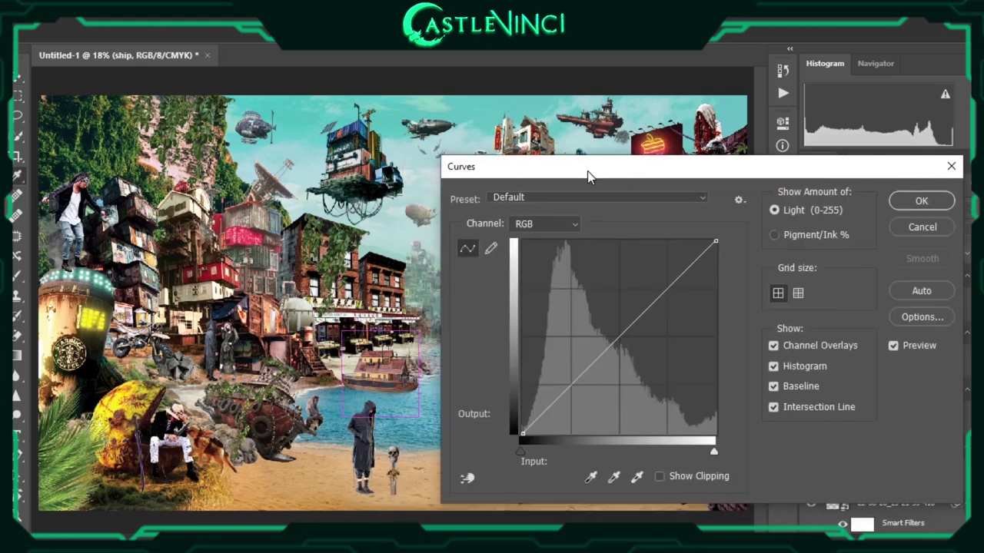
pyautogui.press('Return')
pyautogui.hotkey('alt', '[')
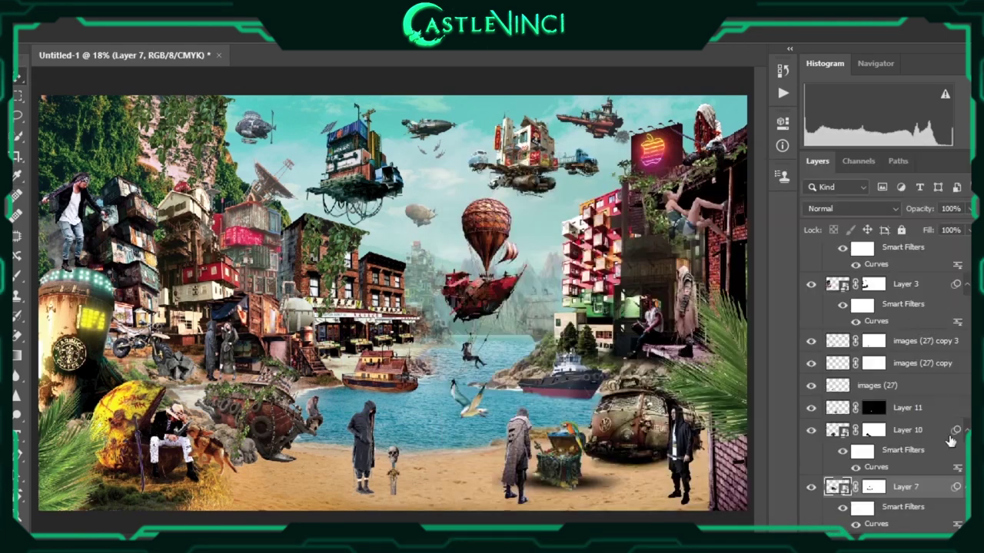
pyautogui.hotkey('alt', '[')
pyautogui.hotkey('ctrl', 'm')
pyautogui.moveTo(519, 453); pyautogui.dragTo(550, 453)
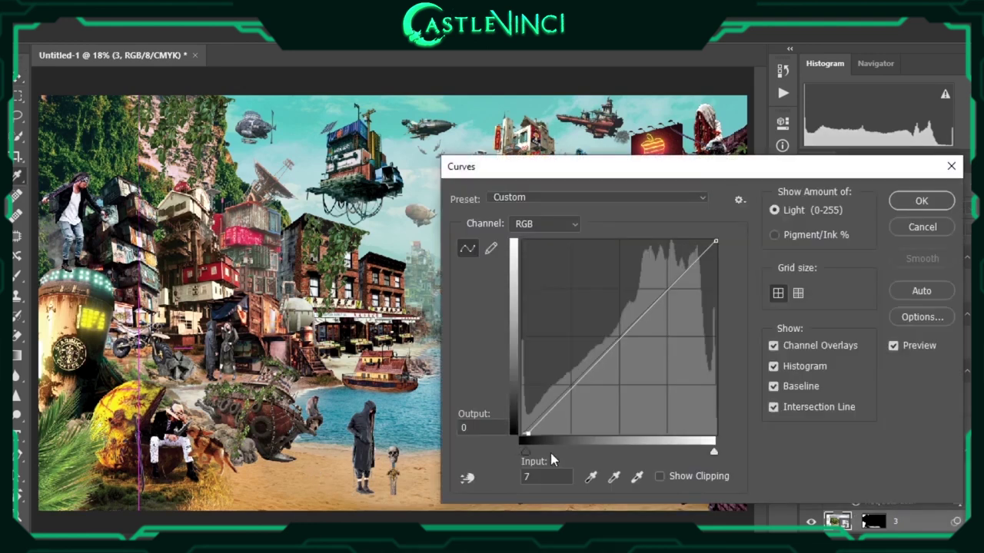
pyautogui.moveTo(618, 169); pyautogui.dragTo(857, 55)
pyautogui.moveTo(950, 334); pyautogui.dragTo(930, 335)
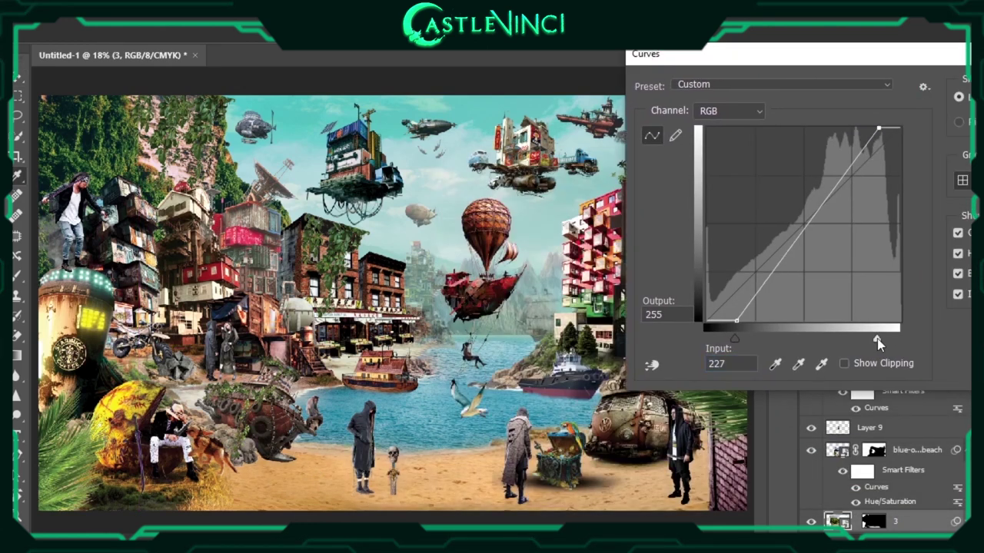
pyautogui.press('Return')
# Tone-match Layer 5 with Curves by raising its black point and lowering its white point
pyautogui.hotkey('alt', '[')
pyautogui.hotkey('ctrl', 'm')
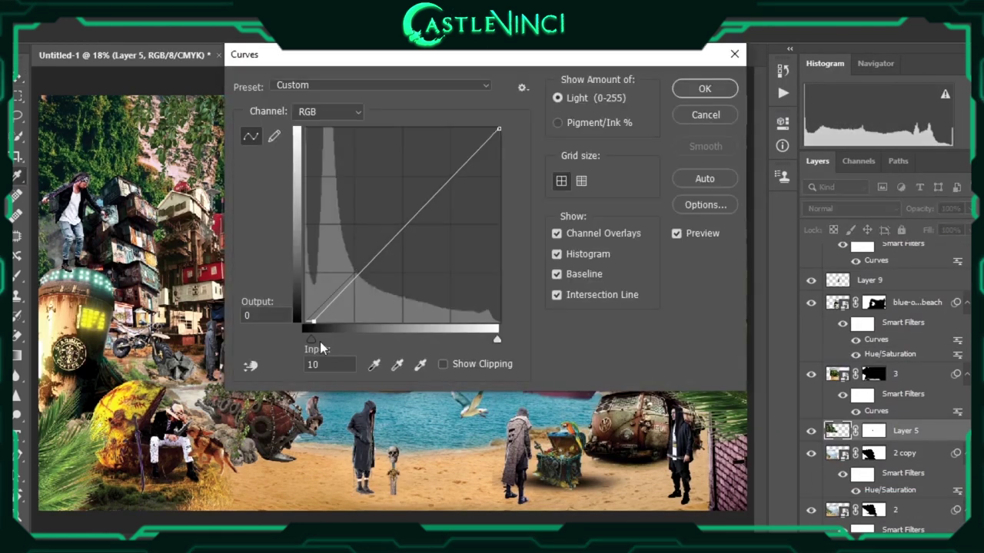
pyautogui.moveTo(320, 341); pyautogui.dragTo(328, 343)
pyautogui.moveTo(497, 339); pyautogui.dragTo(469, 344)
pyautogui.press('Return')
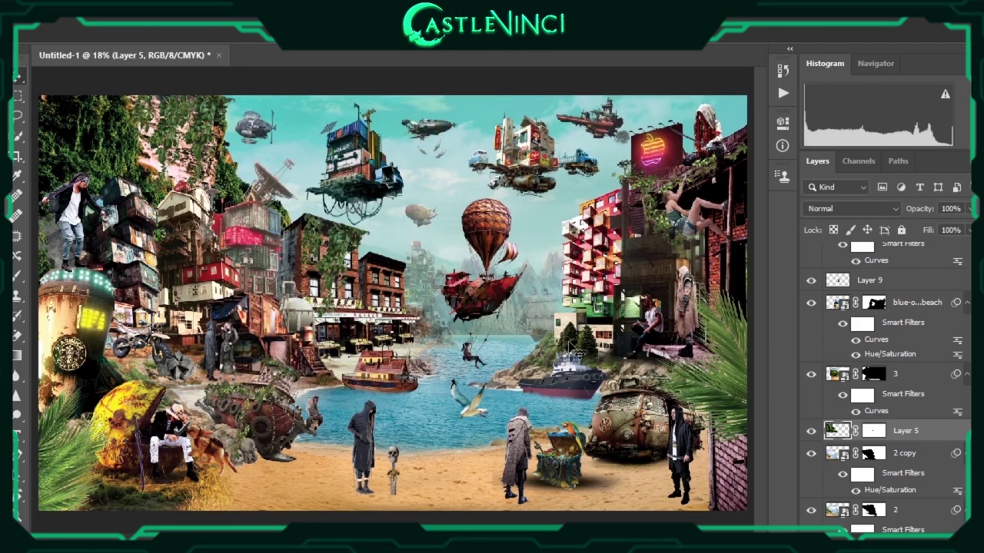
# Paste the splash image, scale it under the tugboat's hull, and mask out its lower cyan area
pyautogui.scroll(15, 914, 422)
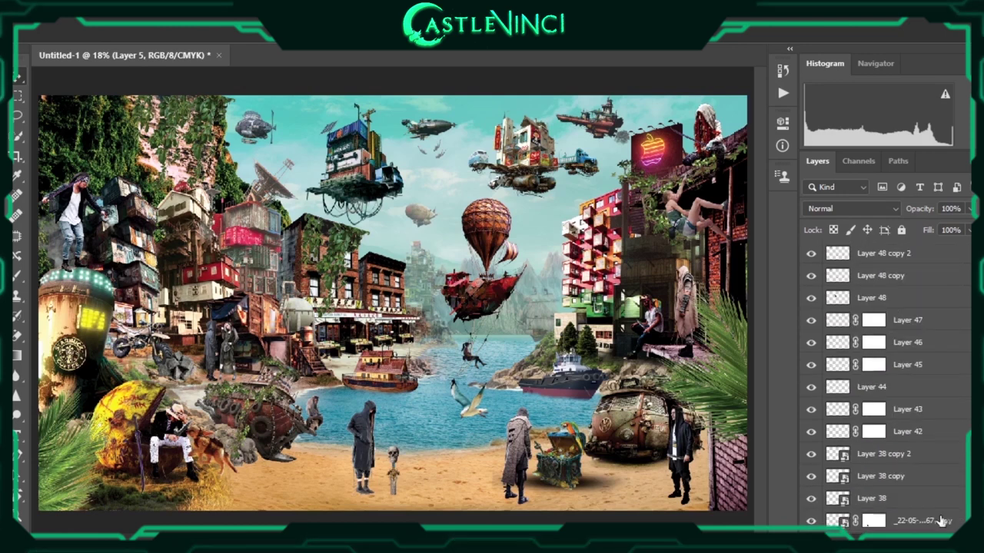
pyautogui.hotkey('alt', '.')
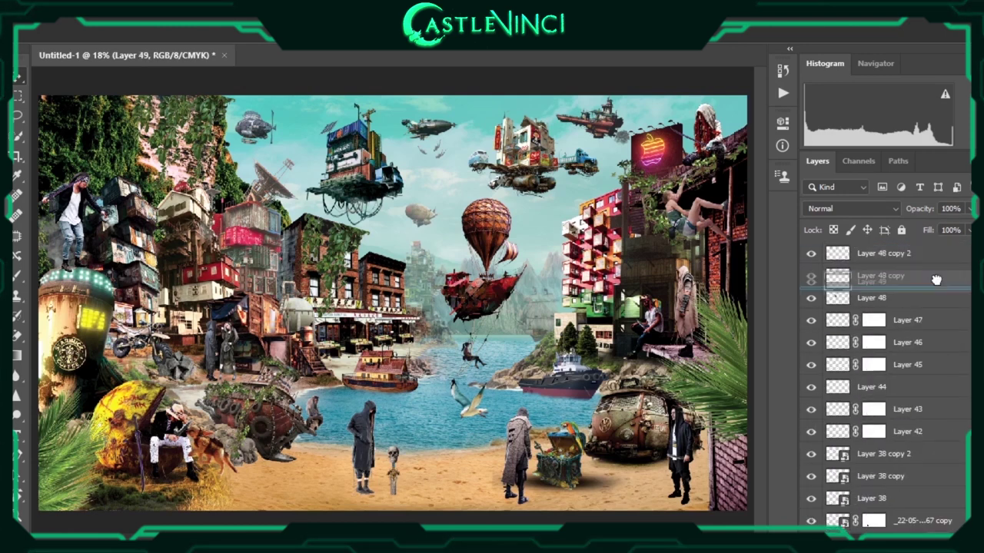
pyautogui.scroll(3, 667, 159)
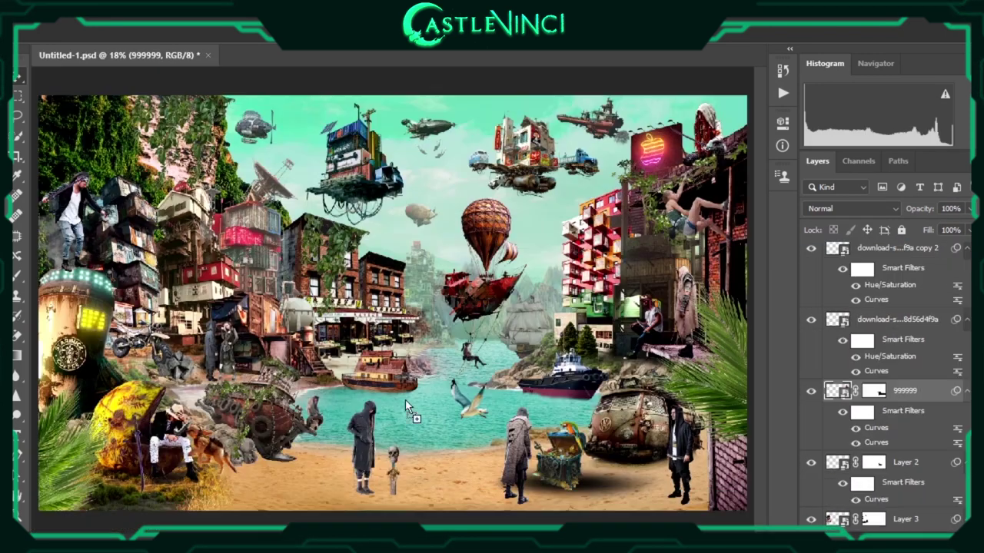
pyautogui.moveTo(500, 197)
pyautogui.mouseDown()
pyautogui.moveTo(365, 419)
pyautogui.moveTo(546, 408)
pyautogui.mouseUp()
pyautogui.moveTo(944, 397)
pyautogui.mouseDown()
pyautogui.moveTo(940, 231)
pyautogui.moveTo(924, 291)
pyautogui.mouseUp()
pyautogui.scroll(3, 542, 384)
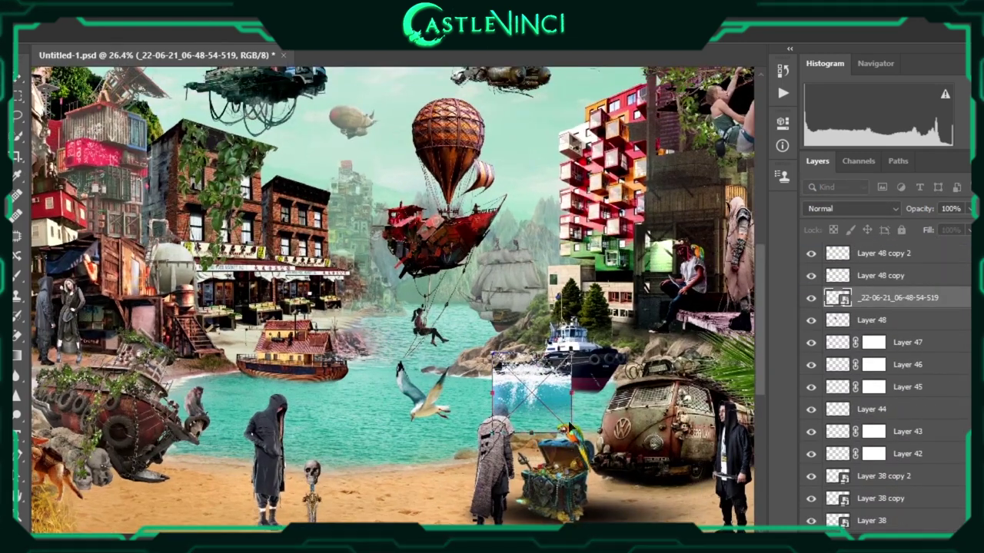
pyautogui.scroll(3, 550, 300)
pyautogui.moveTo(551, 291); pyautogui.dragTo(494, 342)
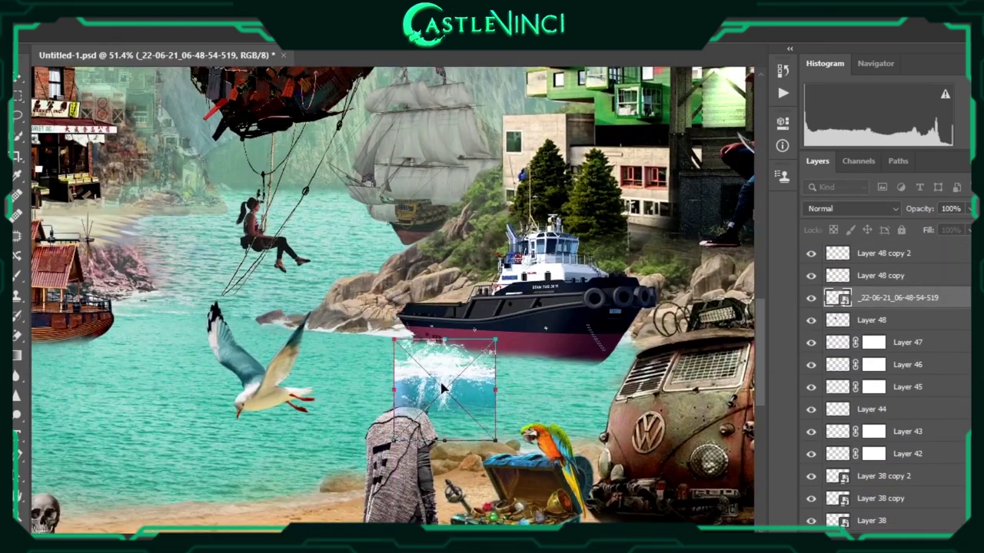
pyautogui.moveTo(447, 370); pyautogui.dragTo(546, 376)
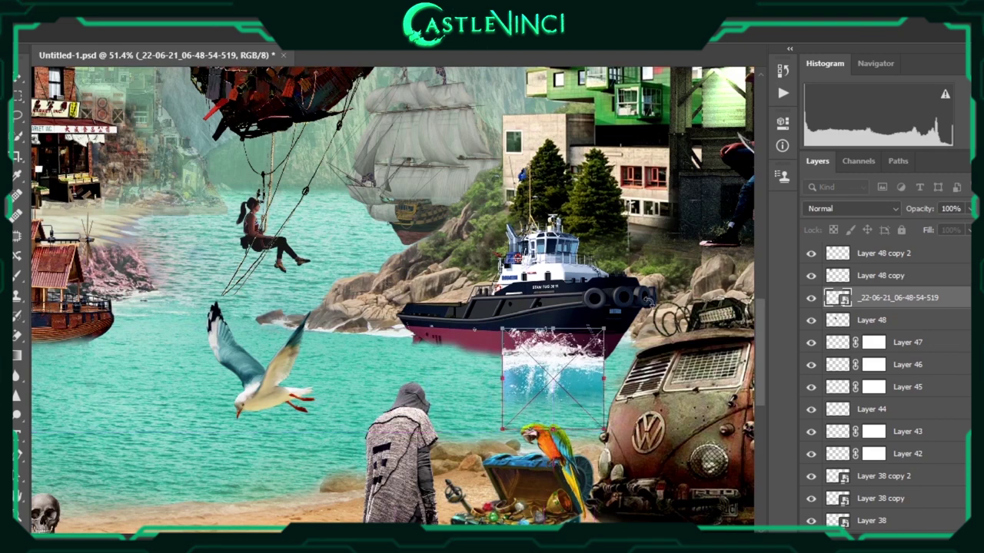
pyautogui.press('Return')
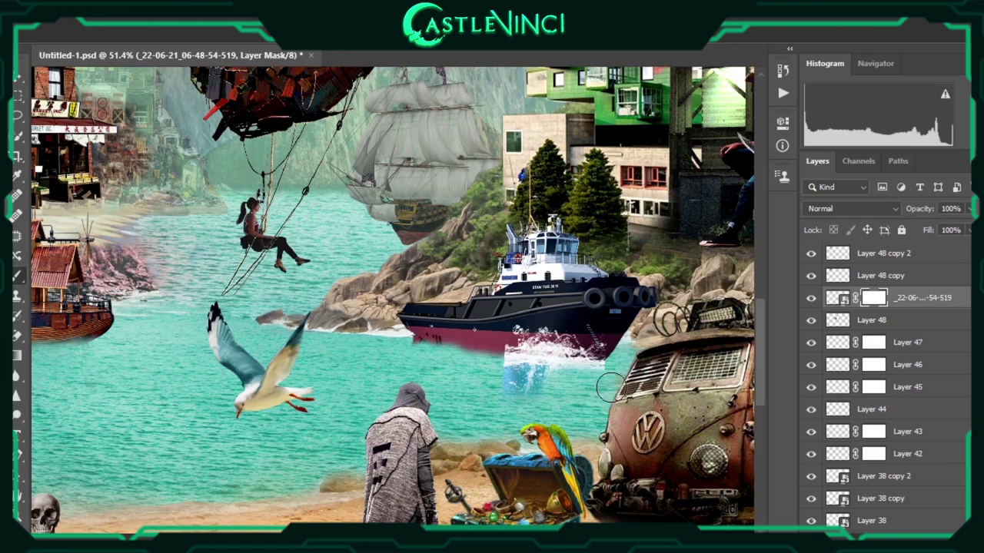
pyautogui.moveTo(548, 384); pyautogui.dragTo(518, 378)
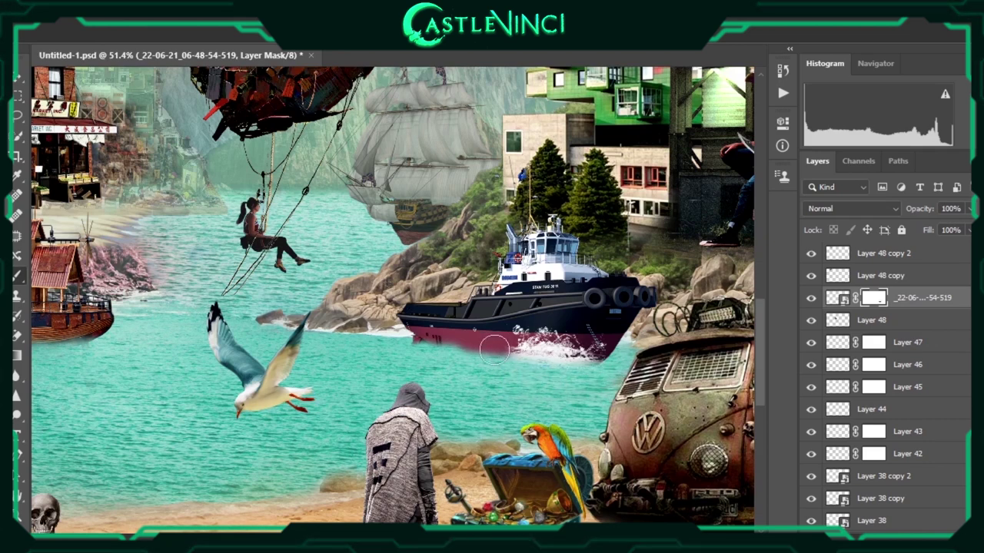
# Add two splash copies further left along the hull and ready a brush for their masks
pyautogui.hotkey('ctrl', 'j')
pyautogui.moveTo(561, 354); pyautogui.dragTo(486, 363)
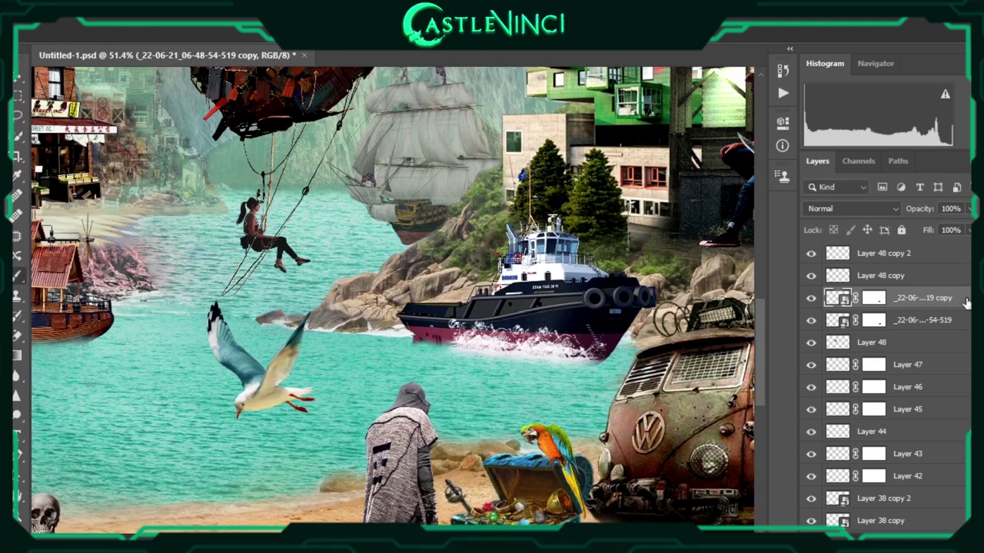
pyautogui.hotkey('ctrl', 'j')
pyautogui.moveTo(480, 380); pyautogui.dragTo(427, 370)
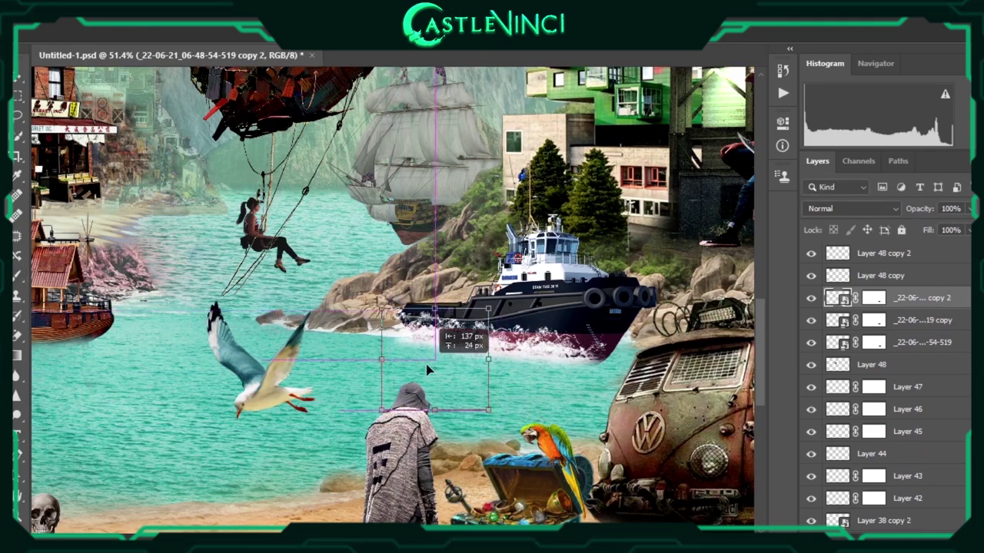
pyautogui.click(872, 300)
pyautogui.press('b')
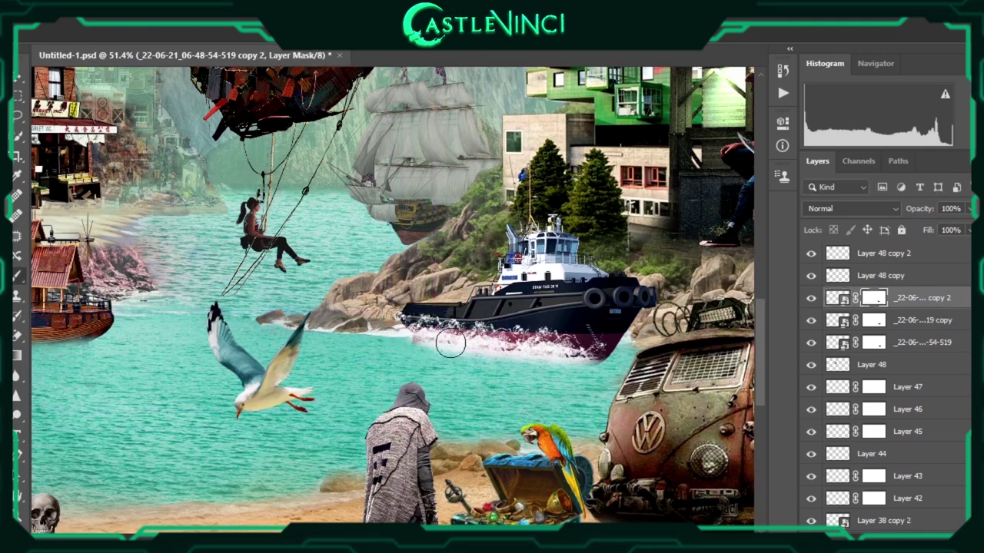
pyautogui.rightClick(430, 345)
pyautogui.press('Return')
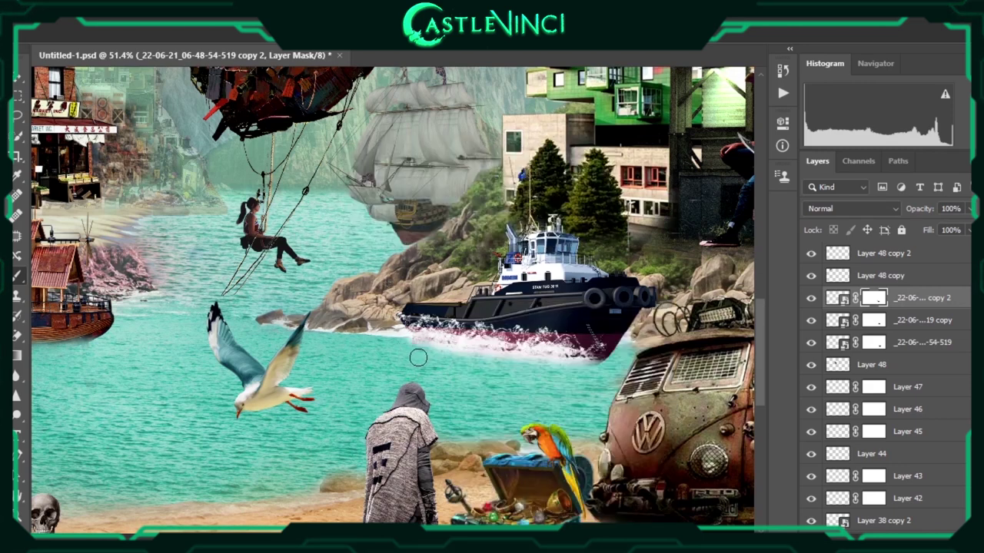
# Step through the three splash layers' masks and check the blend in the full view
pyautogui.hotkey('alt', '[')
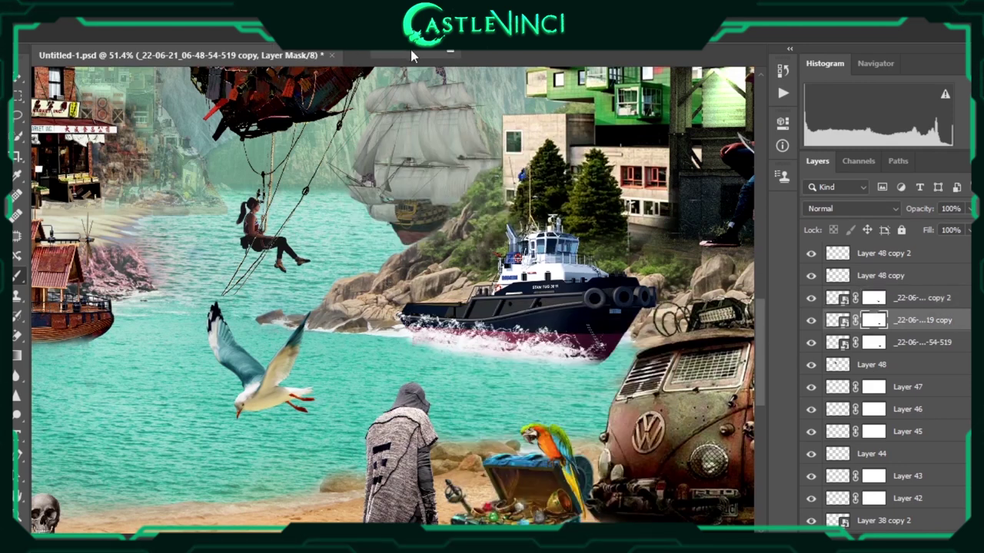
pyautogui.hotkey('alt', ']')
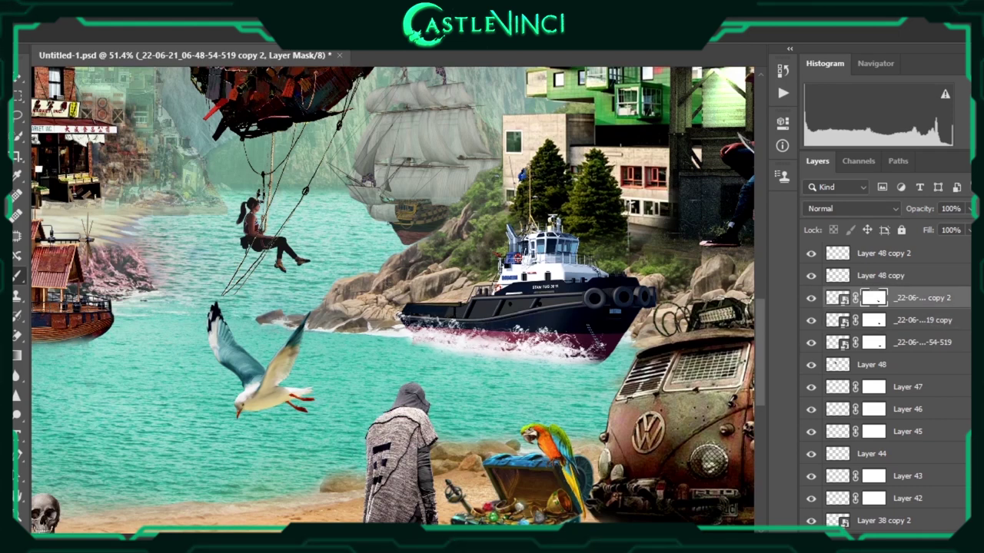
pyautogui.hotkey('alt', '[')
pyautogui.hotkey('alt', '[')
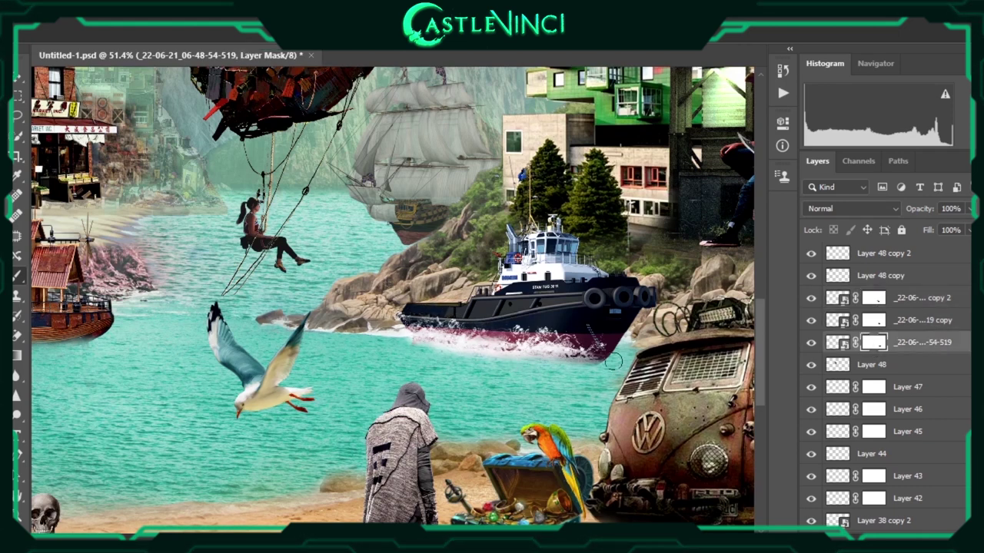
pyautogui.hotkey('alt', ']')
pyautogui.hotkey('alt', ']')
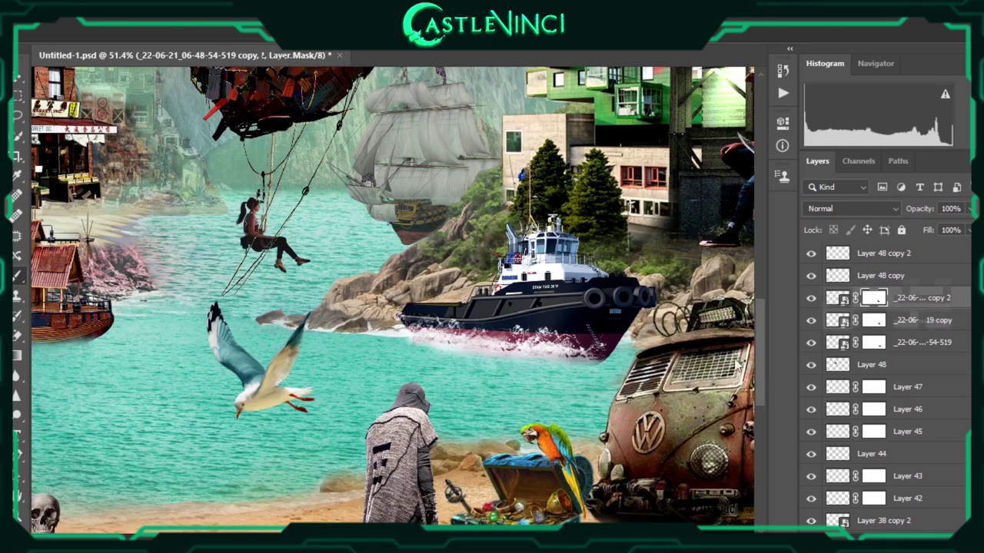
pyautogui.hotkey('alt', '[')
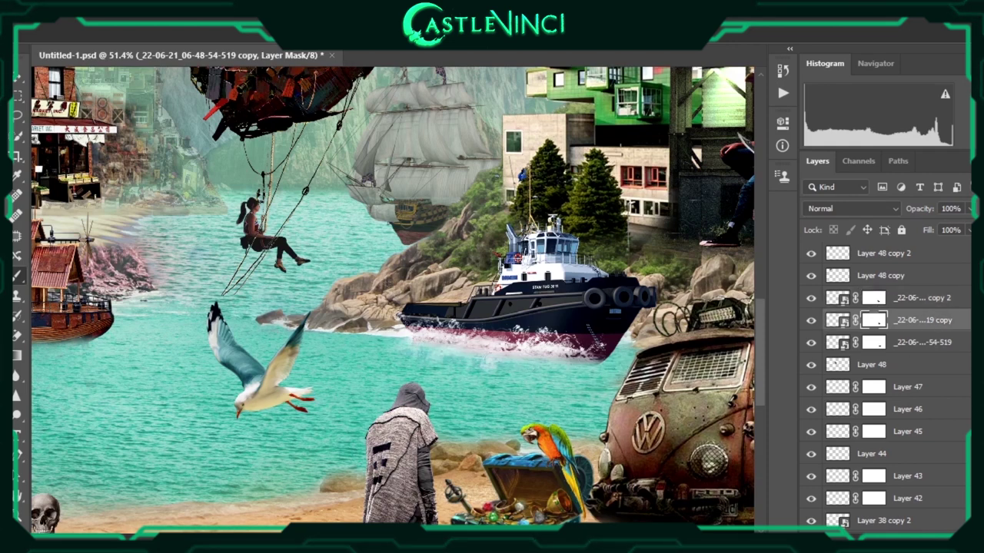
pyautogui.hotkey('alt', '[')
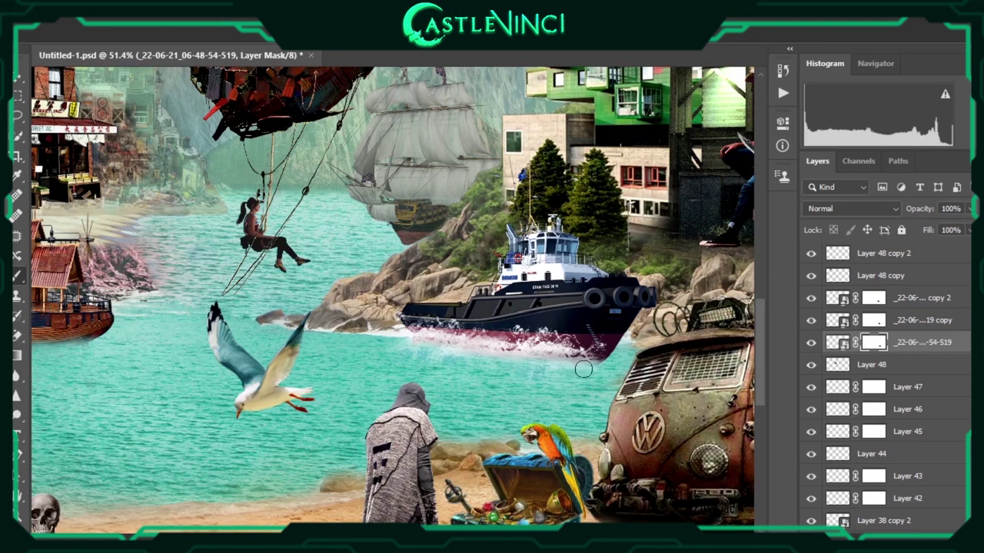
pyautogui.hotkey('alt', ']')
pyautogui.hotkey('alt', ']')
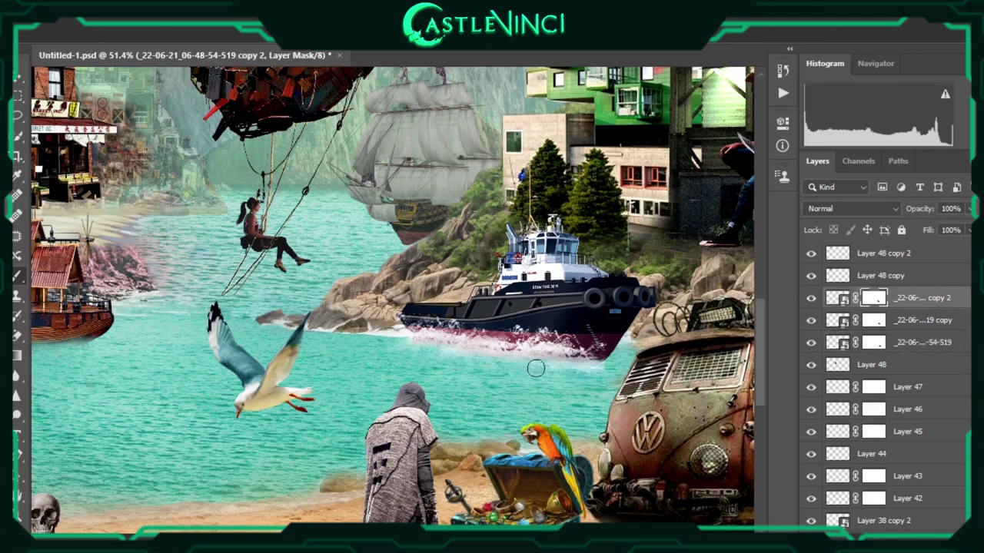
pyautogui.hotkey('alt', '[')
pyautogui.hotkey('alt', '[')
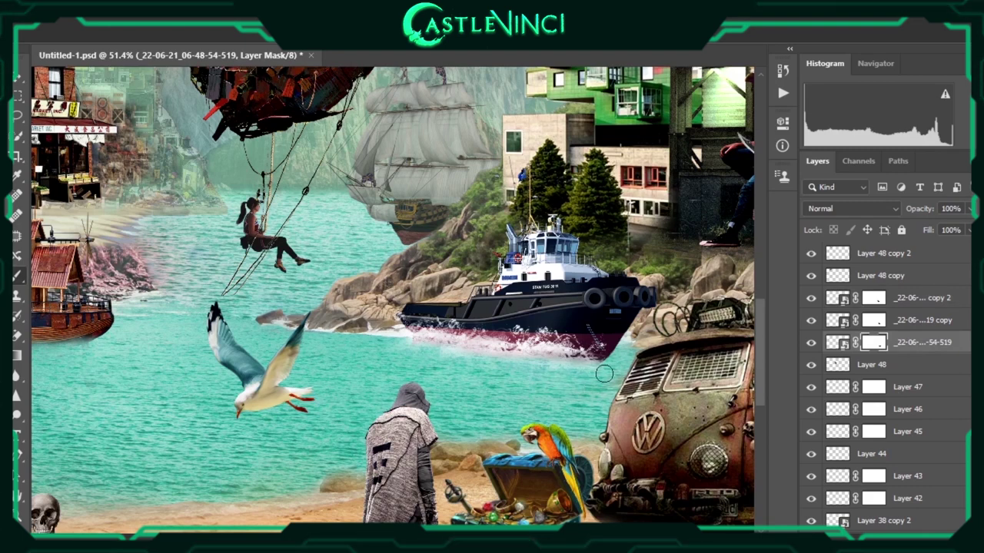
pyautogui.hotkey('alt', ']')
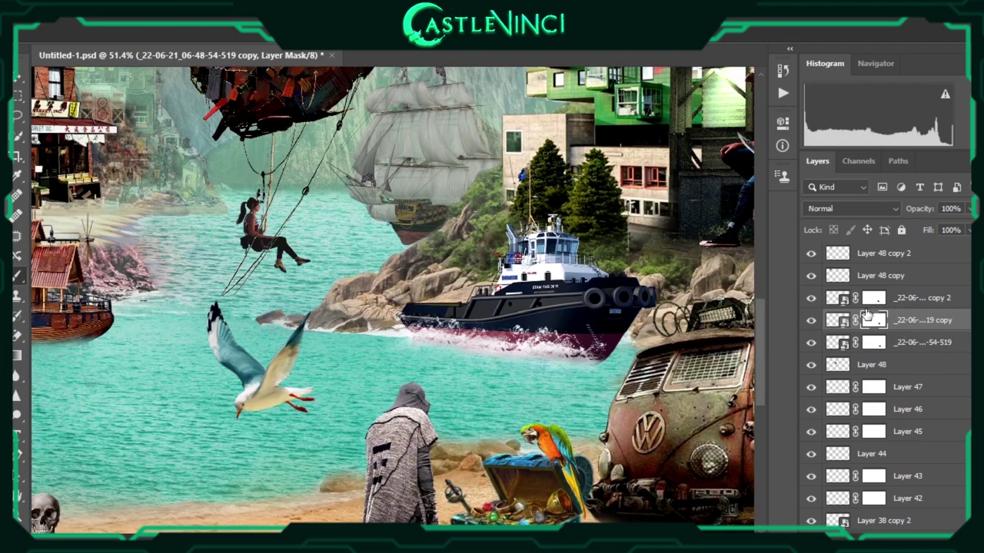
pyautogui.hotkey('ctrl', '0')
pyautogui.scroll(3, 381, 405)
# Move the rock piece from beside the skulls to the water's edge at the beach centre
pyautogui.scroll(3, 381, 405)
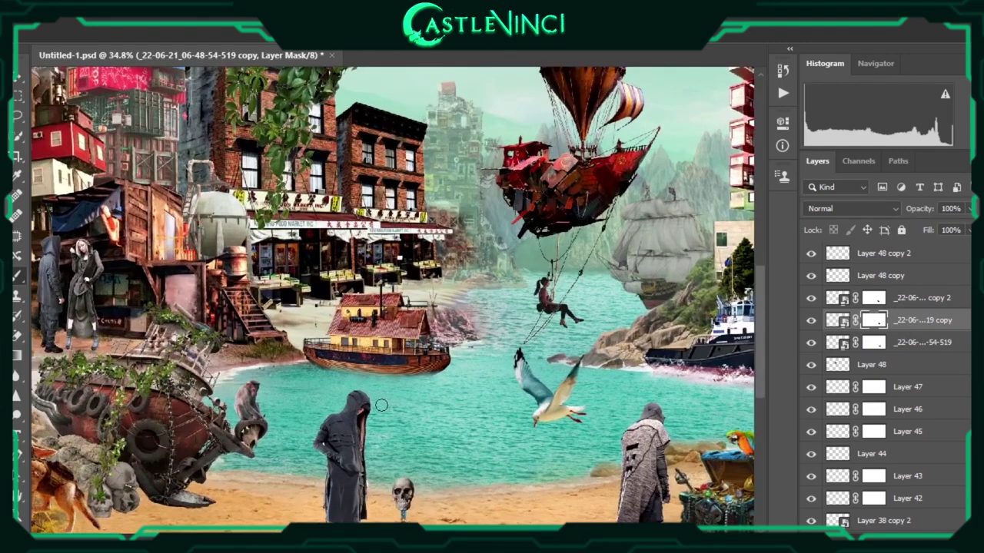
pyautogui.keyDown('ctrl'); pyautogui.click(87, 454); pyautogui.keyUp('ctrl')
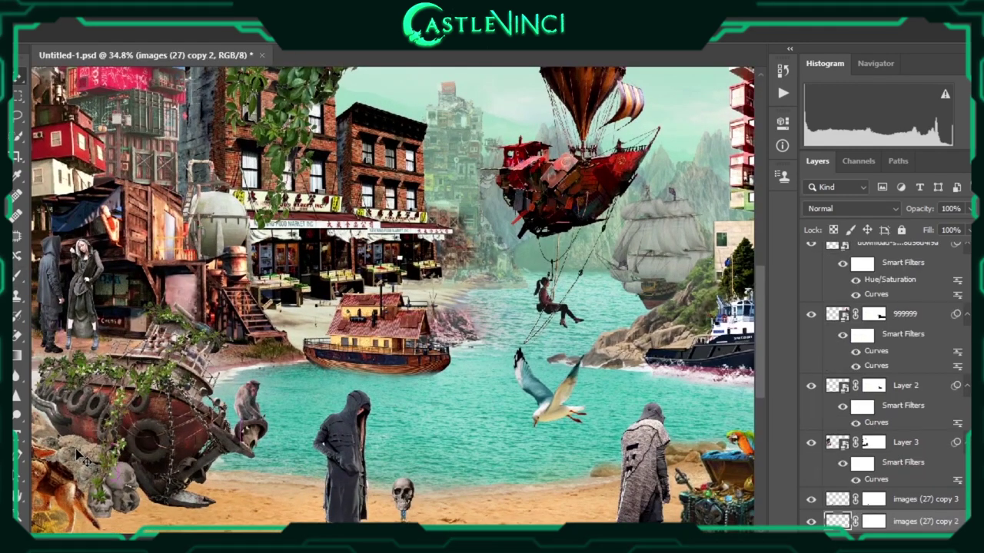
pyautogui.moveTo(68, 467)
pyautogui.mouseDown()
pyautogui.moveTo(388, 382)
pyautogui.moveTo(639, 351)
pyautogui.moveTo(631, 358)
pyautogui.mouseUp()
pyautogui.scroll(1, 645, 372)
pyautogui.scroll(2, 645, 371)
pyautogui.scroll(1, 649, 378)
pyautogui.click(873, 521)
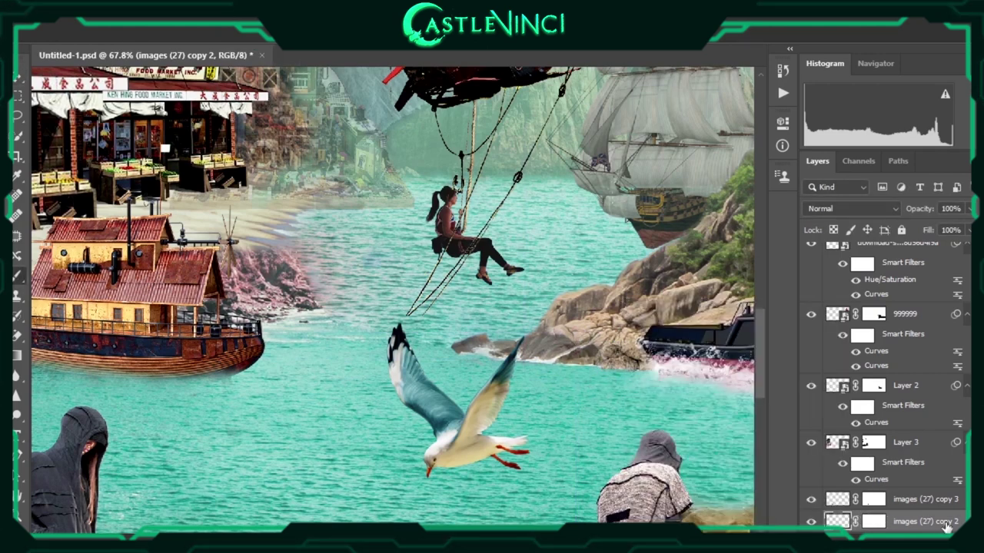
pyautogui.moveTo(575, 363); pyautogui.dragTo(559, 362)
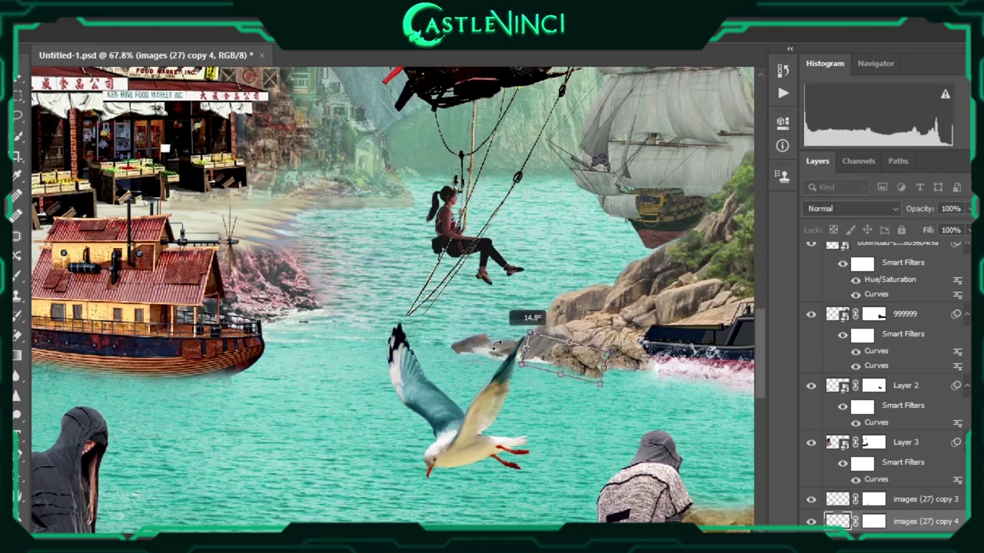
# Duplicate the rock, tilt it slightly, and shift it left along the shore
pyautogui.hotkey('ctrl', 'j')
pyautogui.hotkey('ctrl', 't')
pyautogui.moveTo(571, 348); pyautogui.dragTo(568, 336)
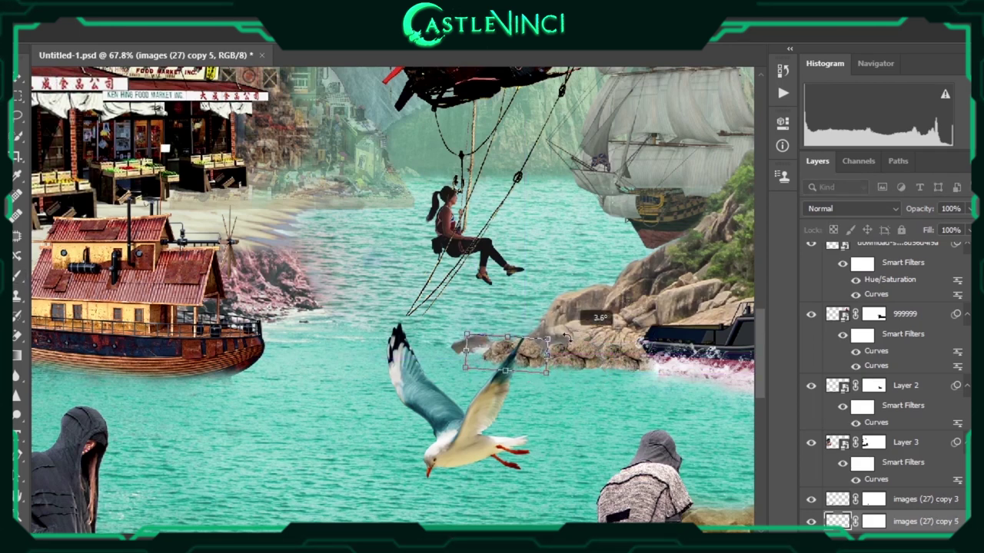
pyautogui.moveTo(530, 363); pyautogui.dragTo(492, 355)
pyautogui.press('Return')
pyautogui.hotkey('ctrl', 'j')
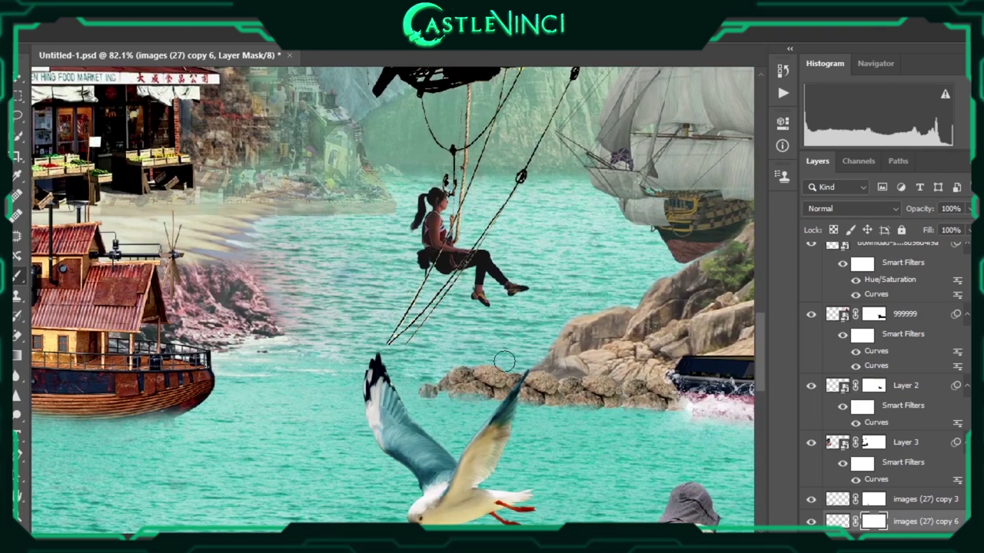
pyautogui.hotkey('ctrl', '0')
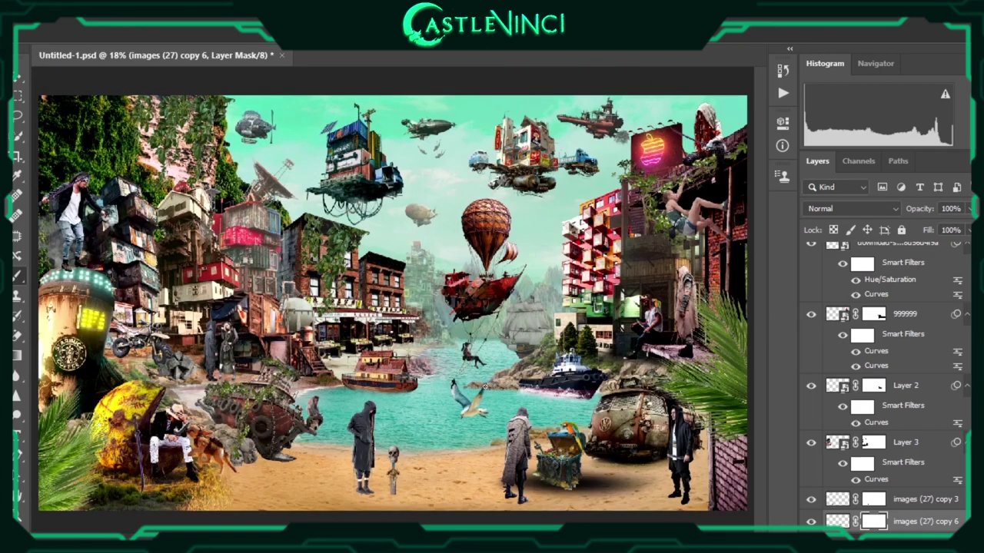
# Enlarge another rock copy and set it on the beach
pyautogui.scroll(2, 444, 320)
pyautogui.scroll(2, 444, 320)
pyautogui.scroll(2, 444, 320)
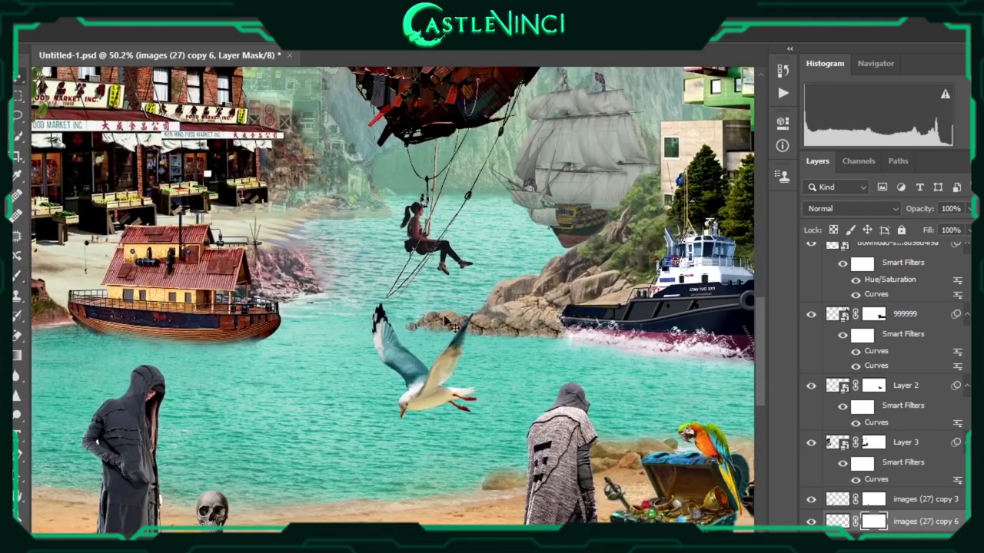
pyautogui.hotkey('alt', '[')
pyautogui.hotkey('alt', '[')
pyautogui.hotkey('alt', '[')
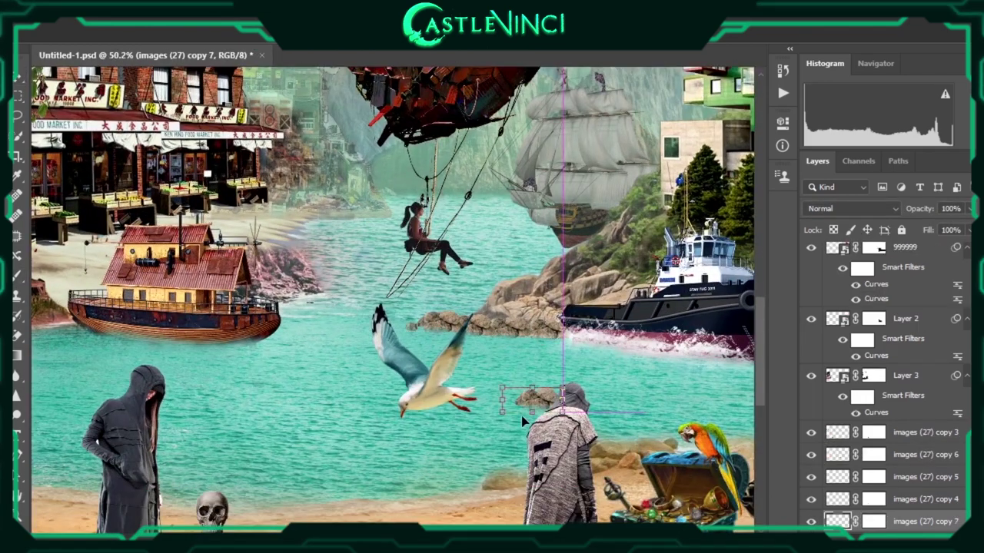
pyautogui.moveTo(498, 384)
pyautogui.mouseDown()
pyautogui.moveTo(519, 402)
pyautogui.moveTo(506, 478)
pyautogui.mouseUp()
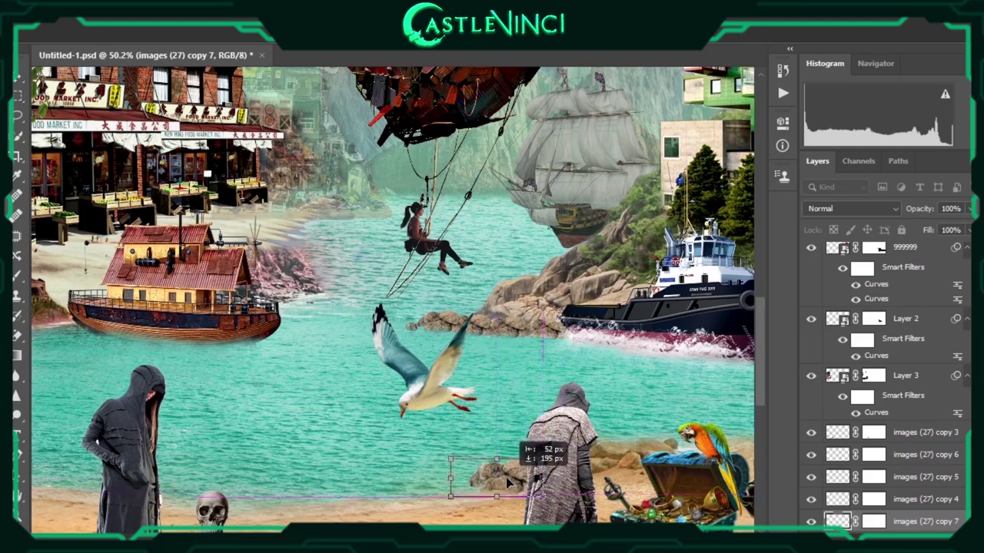
pyautogui.press('Return')
# Place rocks beside the hooded figure and a wider one near the treasure chest
pyautogui.hscroll(3, 506, 478)
pyautogui.scroll(-1, 506, 478)
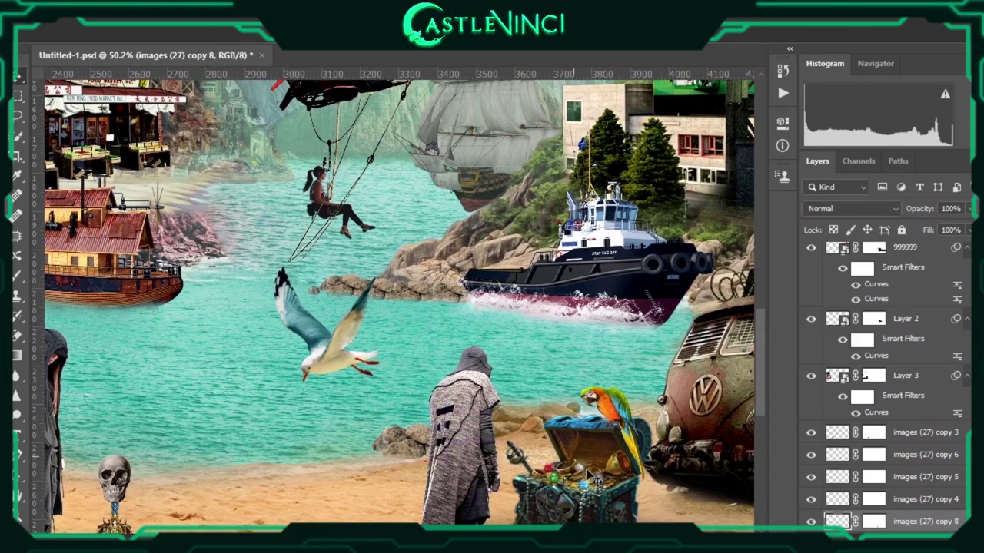
pyautogui.moveTo(461, 407)
pyautogui.mouseDown()
pyautogui.moveTo(694, 491)
pyautogui.moveTo(442, 342)
pyautogui.mouseUp()
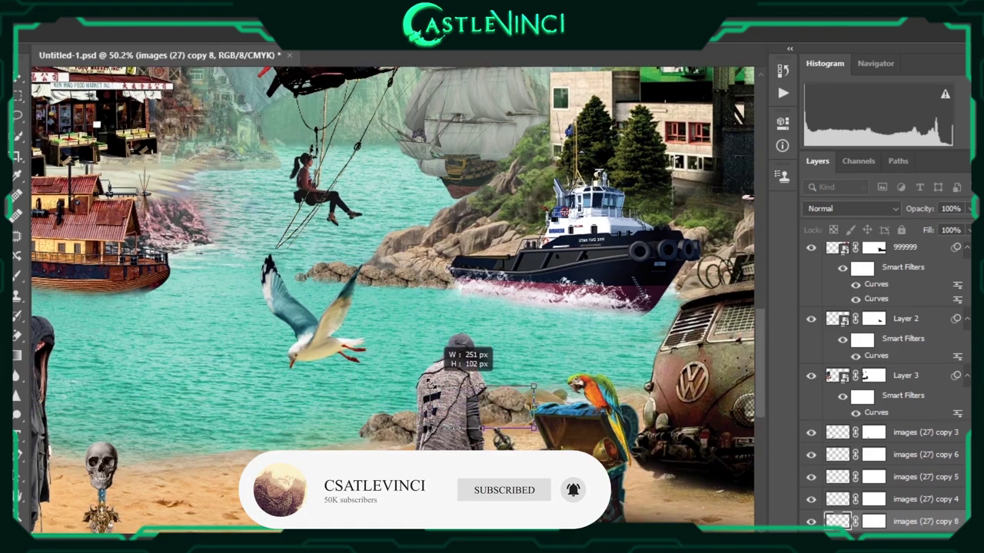
pyautogui.moveTo(505, 416); pyautogui.dragTo(535, 406)
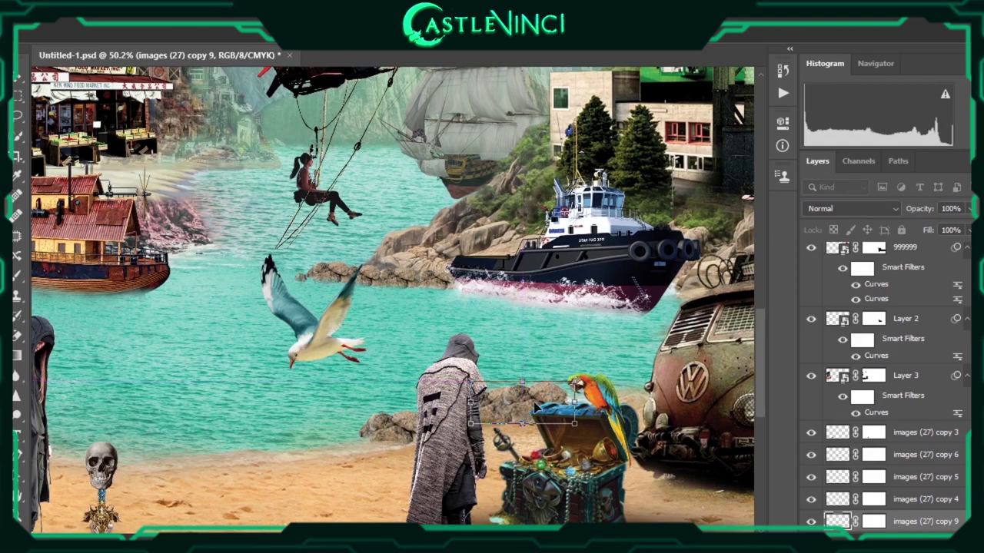
pyautogui.hotkey('ctrl', '0')
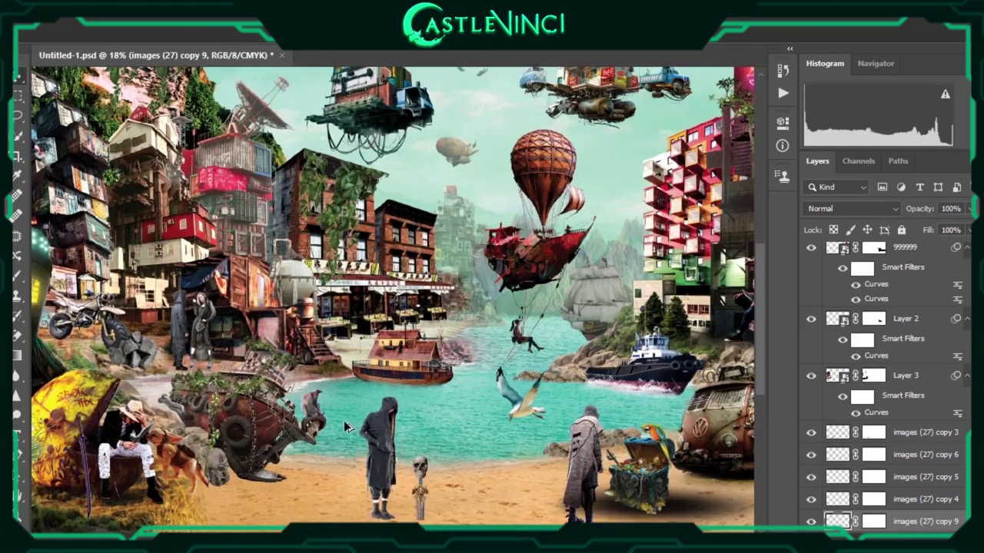
pyautogui.scroll(5, 343, 421)
pyautogui.hscroll(2, 344, 421)
pyautogui.scroll(-5, 939, 302)
# Copy the three splash layers under the yellow houseboat and move the hooded figure beside the van
pyautogui.keyDown('shift'); pyautogui.click(937, 302); pyautogui.keyUp('shift')
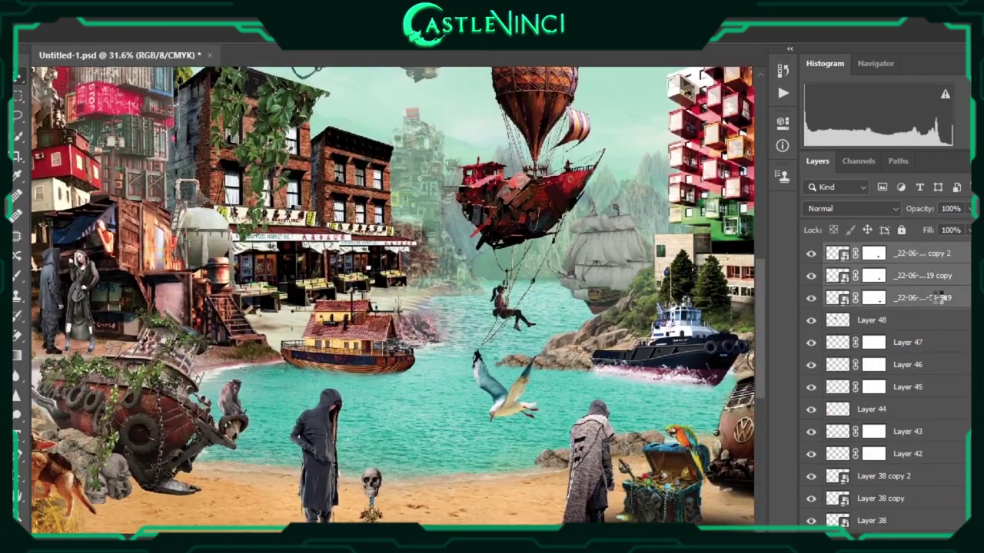
pyautogui.moveTo(651, 392)
pyautogui.mouseDown()
pyautogui.moveTo(332, 392)
pyautogui.moveTo(360, 396)
pyautogui.mouseUp()
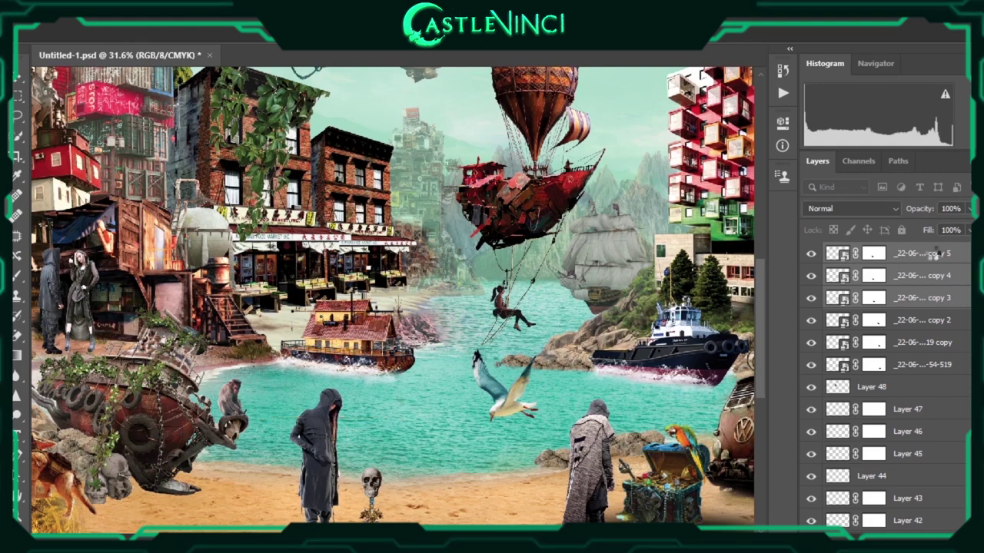
pyautogui.hotkey('ctrl', '\\')
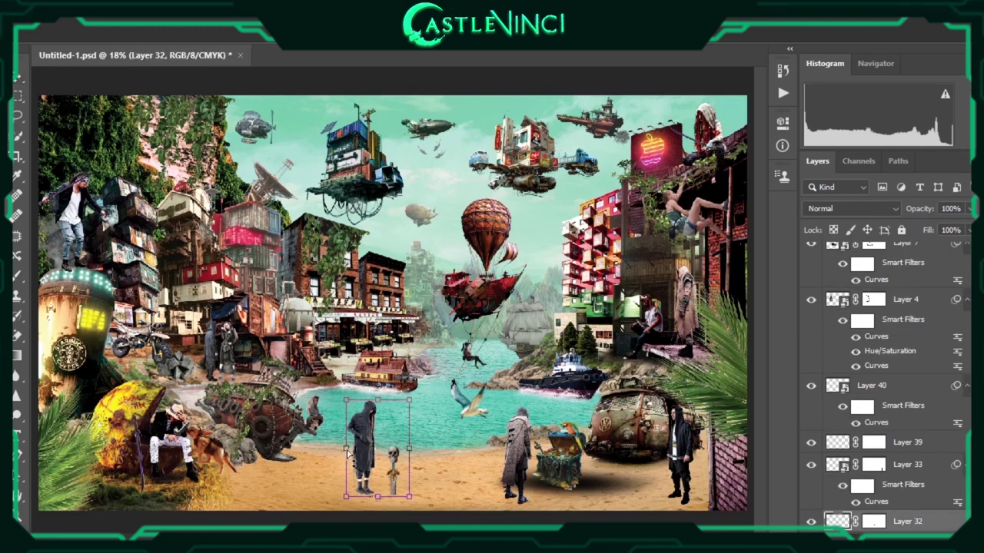
pyautogui.moveTo(348, 454)
pyautogui.mouseDown()
pyautogui.moveTo(663, 453)
pyautogui.moveTo(659, 445)
pyautogui.moveTo(675, 480)
pyautogui.moveTo(704, 471)
pyautogui.mouseUp()
# Raise the hooded woman's layer, nudge the front man left, and fit the knife into his hand
pyautogui.moveTo(953, 528)
pyautogui.mouseDown()
pyautogui.moveTo(923, 214)
pyautogui.moveTo(922, 254)
pyautogui.mouseUp()
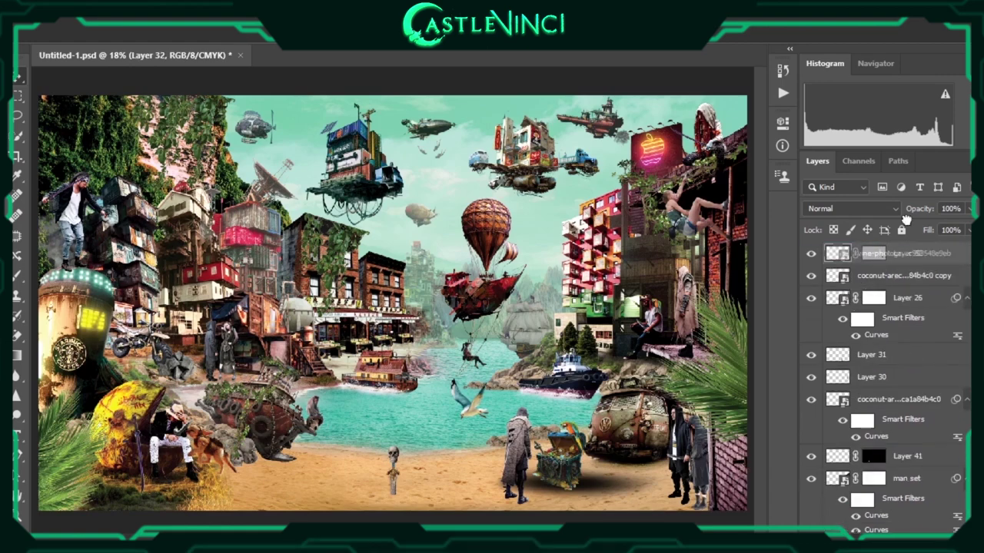
pyautogui.scroll(2, 711, 468)
pyautogui.scroll(2, 712, 480)
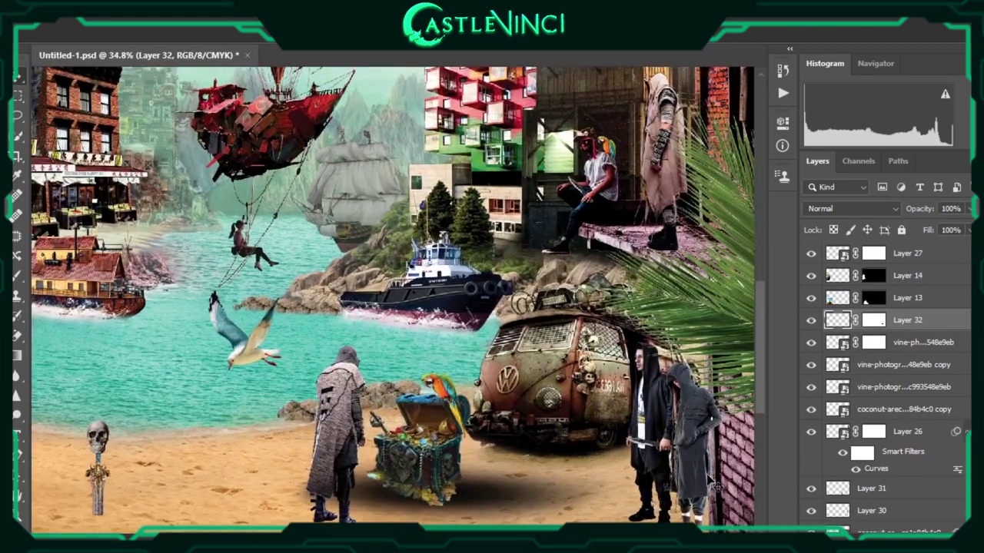
pyautogui.scroll(1, 712, 480)
pyautogui.moveTo(709, 386); pyautogui.dragTo(700, 390)
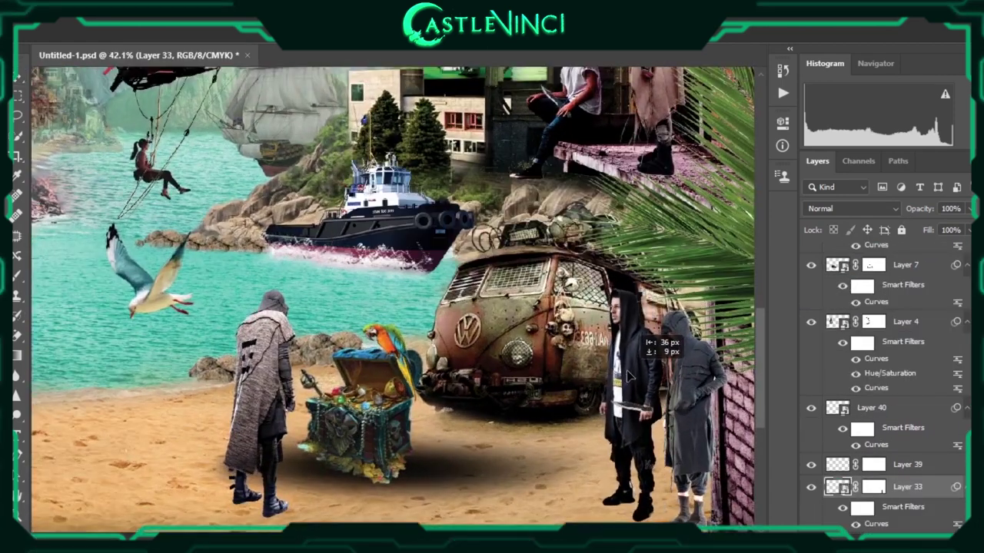
pyautogui.scroll(2, 692, 423)
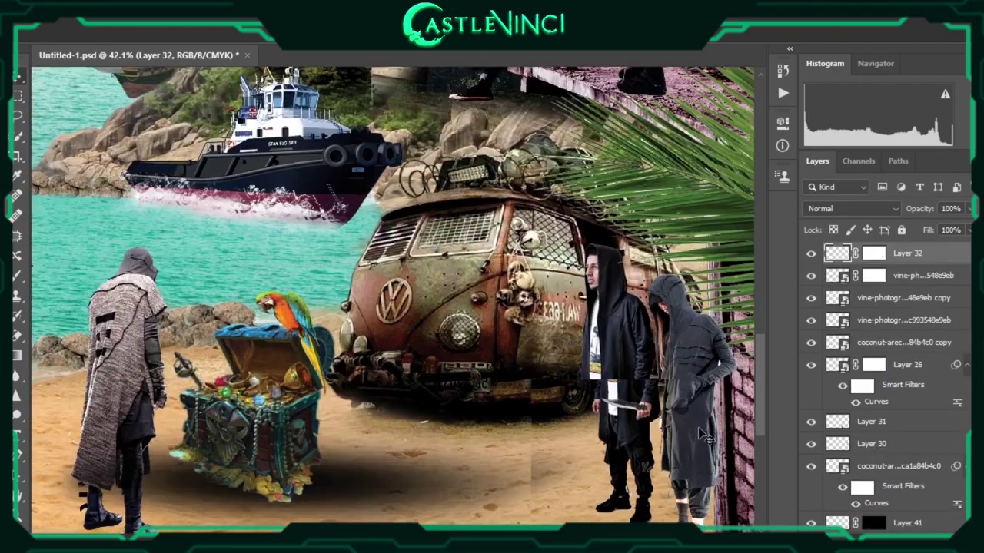
pyautogui.scroll(2, 698, 427)
pyautogui.scroll(2, 670, 411)
pyautogui.moveTo(465, 374); pyautogui.dragTo(478, 377)
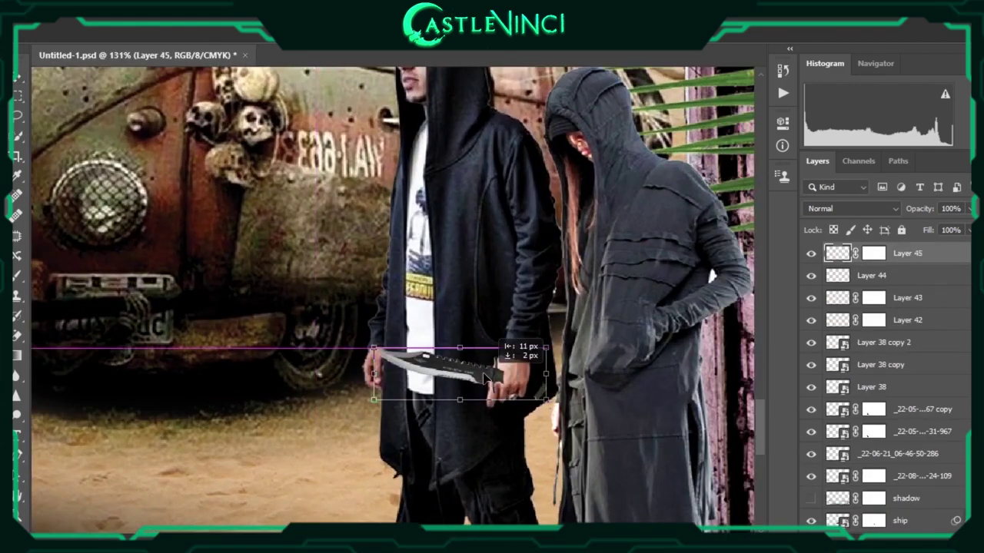
pyautogui.click(873, 253)
# Set up a soft black brush for the knife's and the hooded woman's layer masks
pyautogui.press('b')
pyautogui.rightClick(481, 301)
pyautogui.press('Escape')
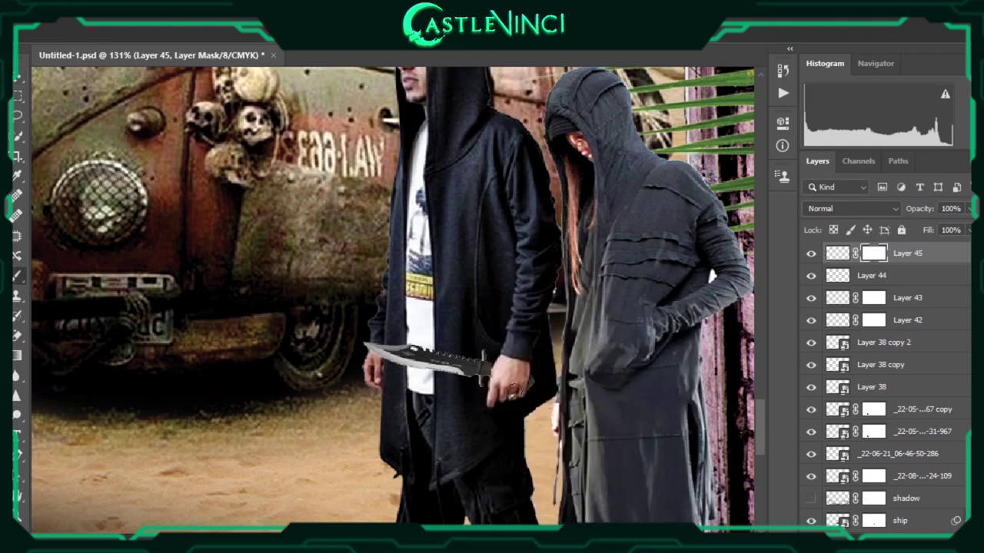
pyautogui.keyDown('ctrl'); pyautogui.click(701, 352); pyautogui.keyUp('ctrl')
pyautogui.rightClick(713, 274)
pyautogui.press('Escape')
pyautogui.hotkey('ctrl', '\\')
pyautogui.rightClick(569, 454)
pyautogui.press('Escape')
pyautogui.scroll(2, 569, 454)
pyautogui.rightClick(569, 453)
pyautogui.press('Escape')
pyautogui.rightClick(568, 300)
pyautogui.press('Escape')
# Fit the collage in view, then merge the layer above down
pyautogui.scroll(-2, 578, 388)
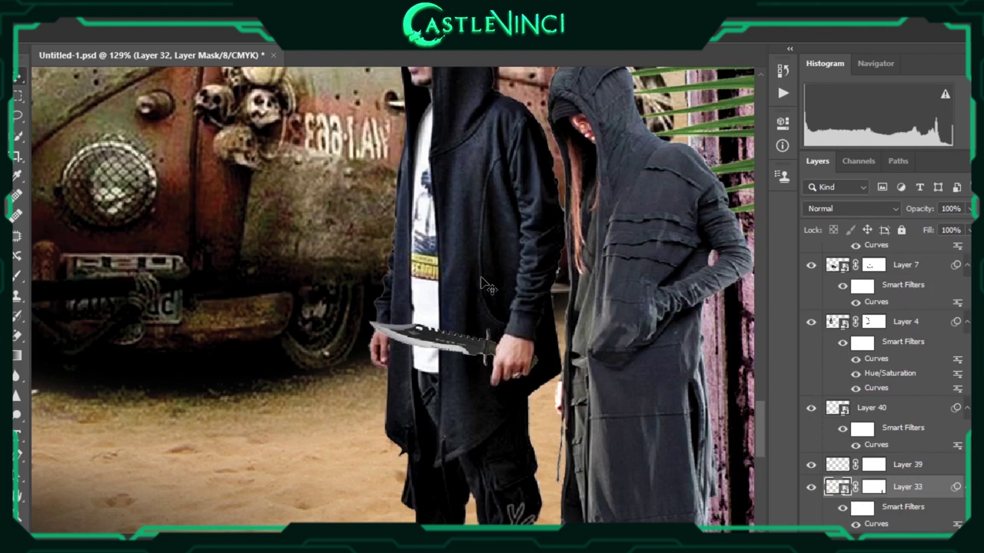
pyautogui.scroll(-2, 392, 300)
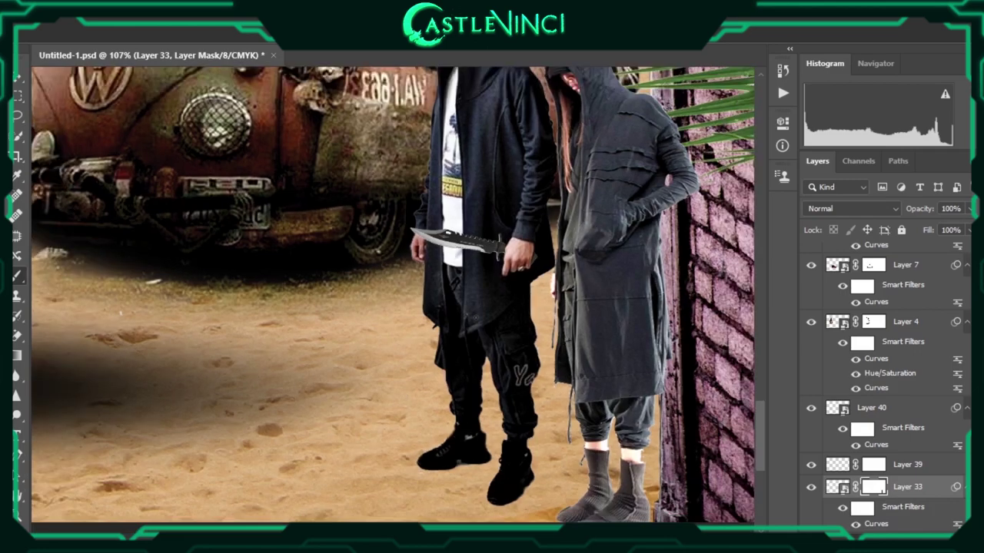
pyautogui.scroll(-2, 435, 244)
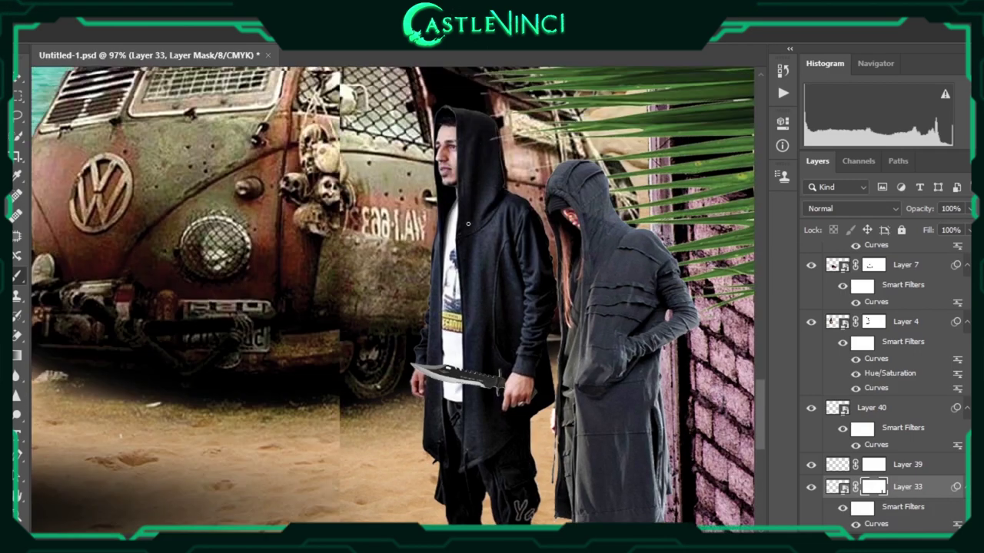
pyautogui.scroll(-2, 434, 244)
pyautogui.scroll(-1, 434, 244)
pyautogui.hotkey('ctrl', '0')
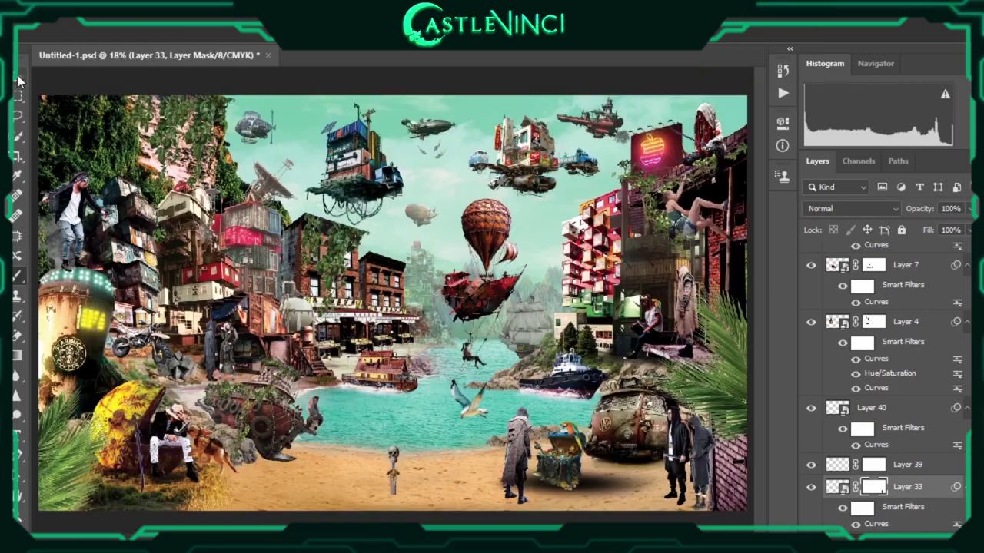
pyautogui.hotkey('alt', ']')
pyautogui.hotkey('ctrl', 'e')
pyautogui.hotkey('ctrl', 'e')
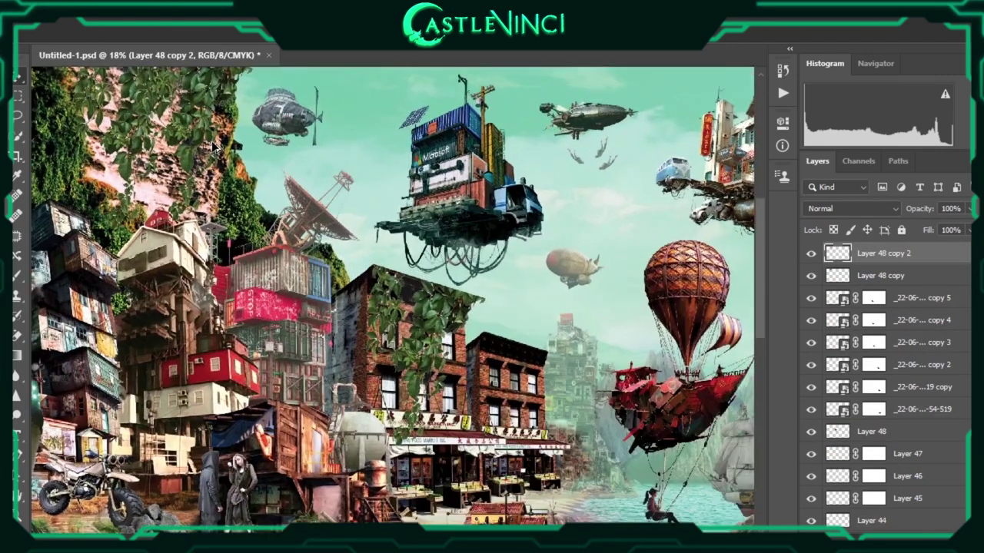
# Mask part of Layer 48 copy 2 with the brush
pyautogui.scroll(3, 218, 148)
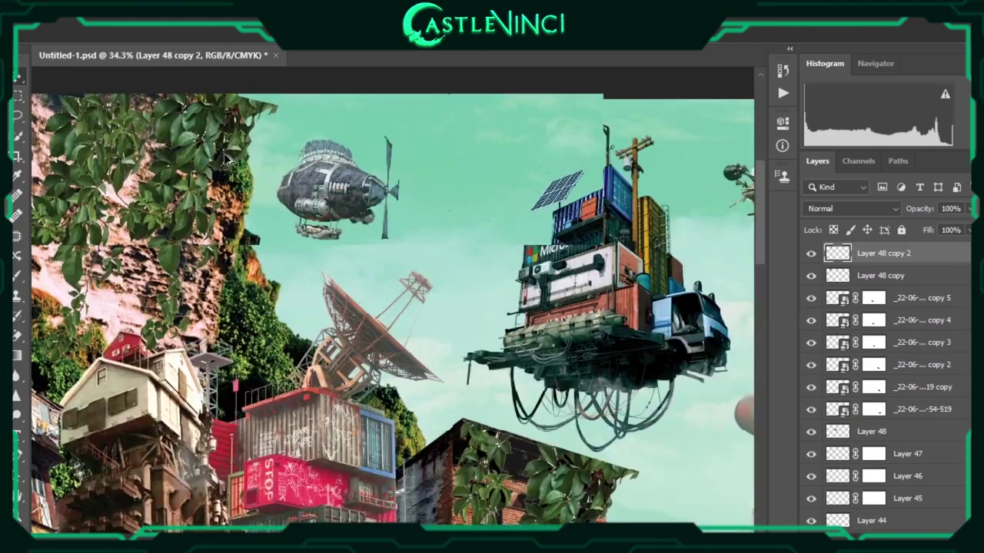
pyautogui.scroll(5, 227, 158)
pyautogui.rightClick(307, 203)
pyautogui.press('Escape')
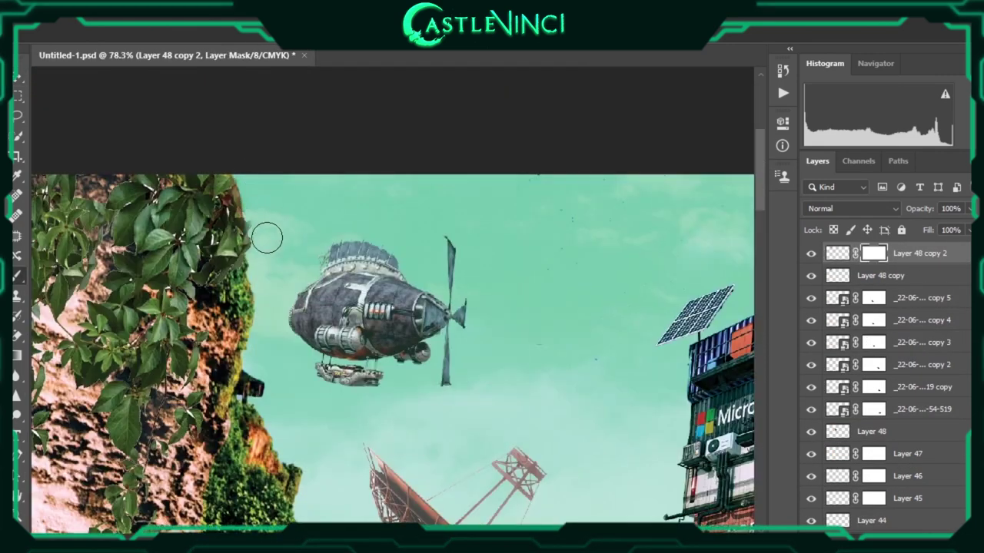
pyautogui.scroll(-4, 275, 243)
# Drag Layer 48's Blend If white slider left to drop its brightest tones, then commit the seagull's tilt
pyautogui.keyDown('ctrl'); pyautogui.click(500, 387); pyautogui.keyUp('ctrl')
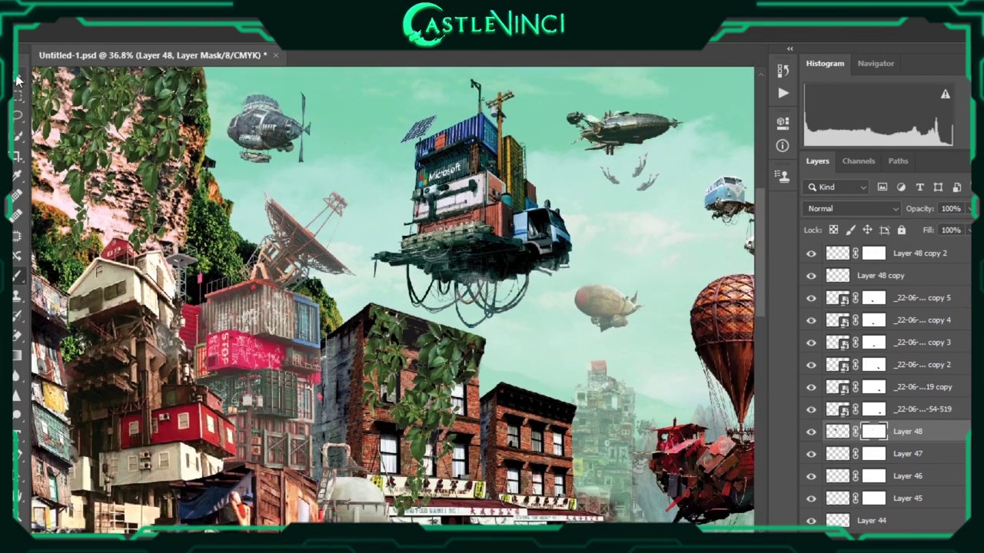
pyautogui.scroll(-1, 500, 387)
pyautogui.click(837, 431)
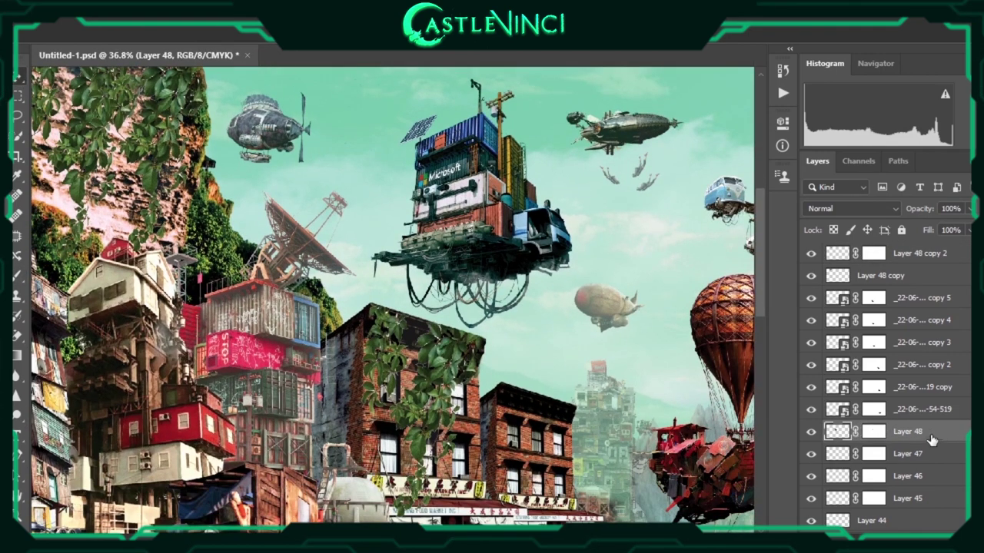
pyautogui.doubleClick(934, 431)
pyautogui.moveTo(945, 412); pyautogui.dragTo(904, 413)
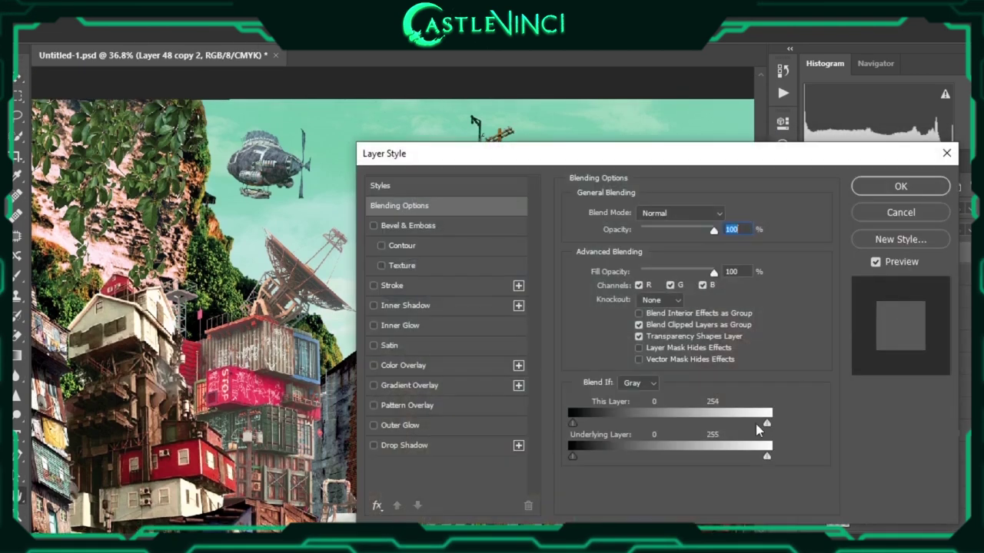
pyautogui.moveTo(756, 425); pyautogui.dragTo(691, 424)
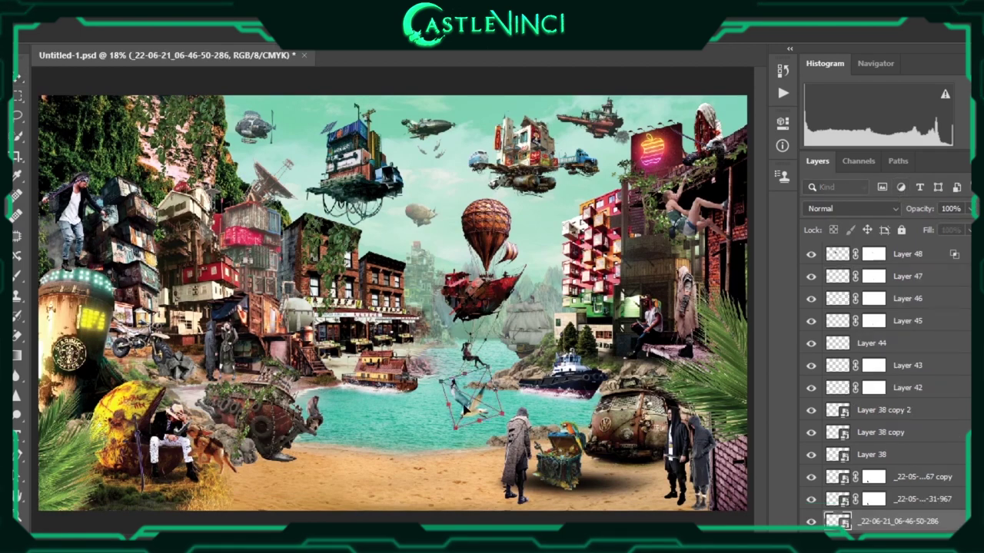
pyautogui.press('Return')
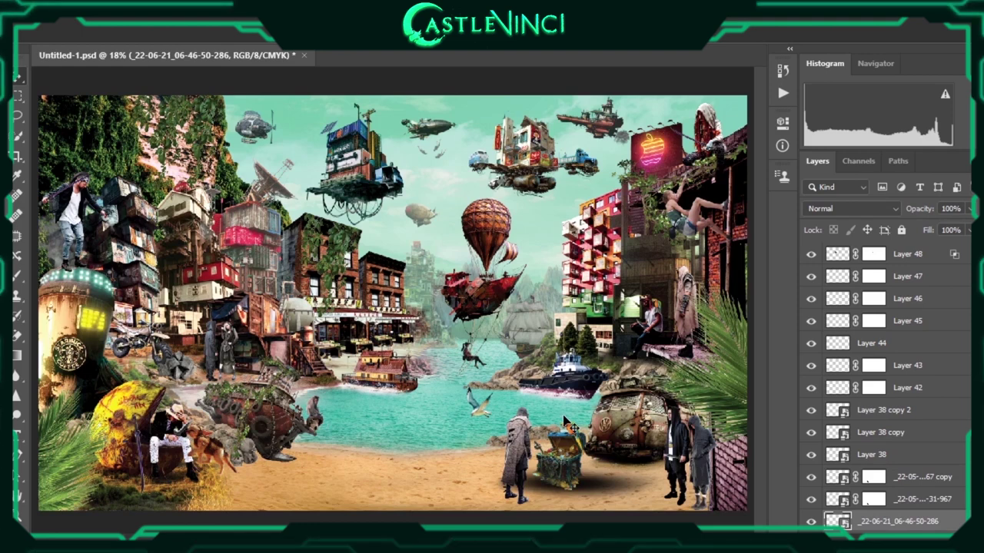
# Duplicate the Layer 8 copy brick buildings, shift the copy right, and place it beneath the original
pyautogui.keyDown('ctrl'); pyautogui.click(568, 425); pyautogui.keyUp('ctrl')
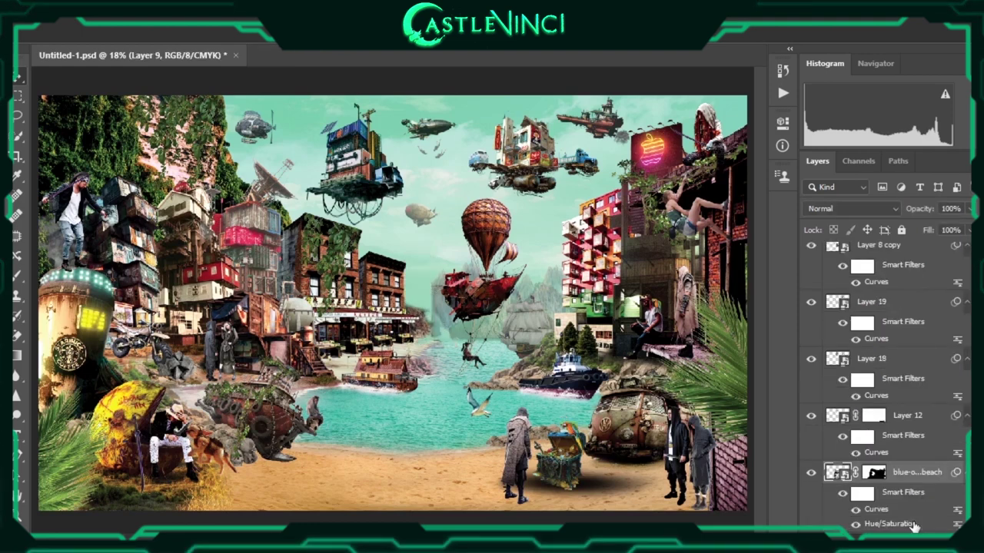
pyautogui.keyDown('ctrl'); pyautogui.click(392, 300); pyautogui.keyUp('ctrl')
pyautogui.moveTo(392, 299); pyautogui.dragTo(421, 303)
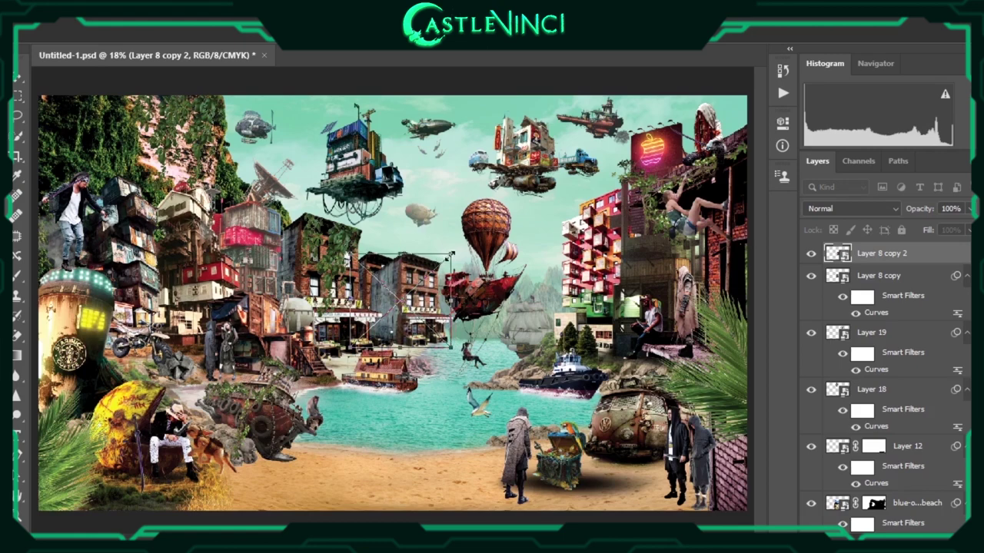
pyautogui.hotkey('ctrl', '[')
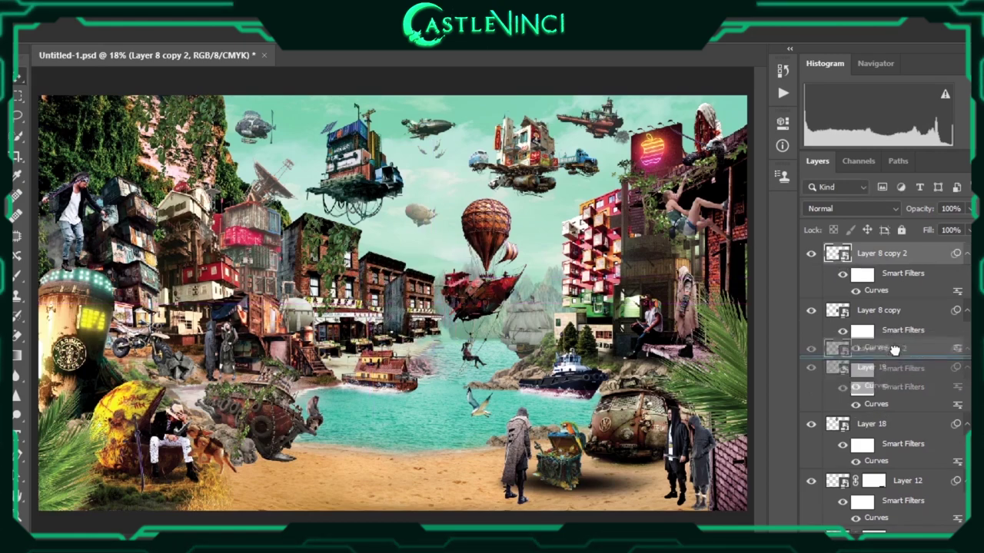
# Paint the ocean layer's mask to clear mist along the shoreline
pyautogui.scroll(2, 431, 346)
pyautogui.scroll(2, 430, 345)
pyautogui.scroll(2, 433, 344)
pyautogui.scroll(2, 435, 346)
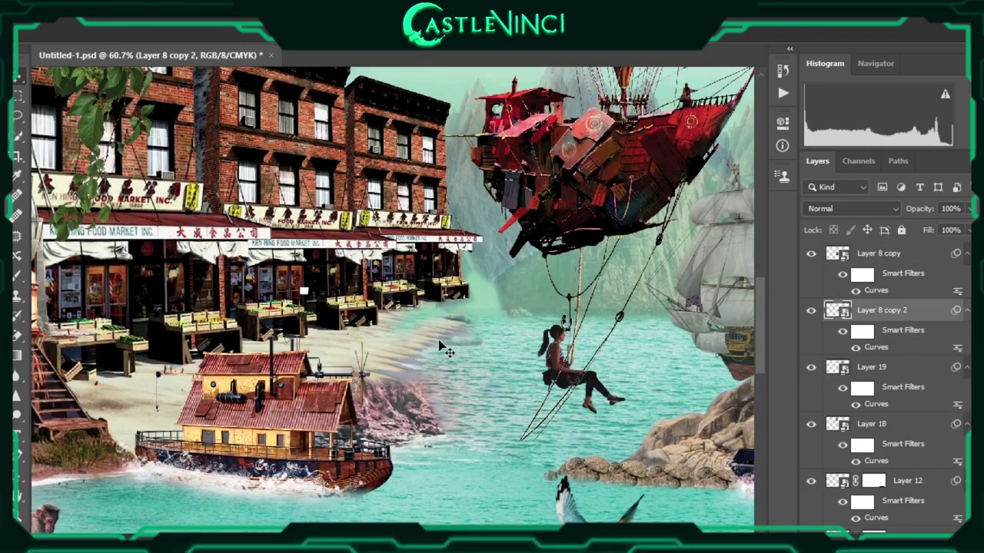
pyautogui.keyDown('ctrl'); pyautogui.click(424, 436); pyautogui.keyUp('ctrl')
pyautogui.press('b')
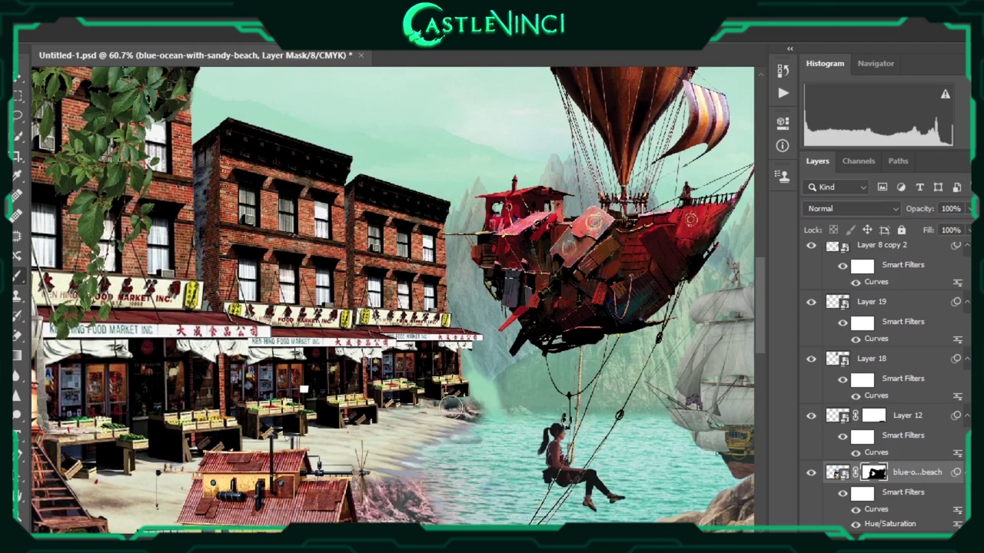
pyautogui.moveTo(439, 419); pyautogui.dragTo(488, 356)
# Move the duplicated buildings slightly down
pyautogui.hotkey('ctrl', 't')
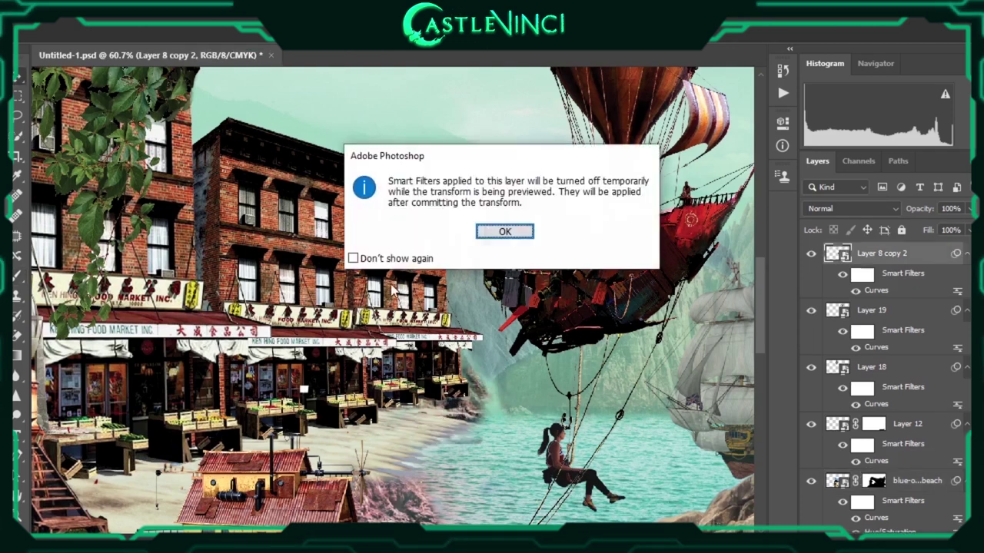
pyautogui.click(503, 229)
pyautogui.moveTo(415, 247); pyautogui.dragTo(415, 257)
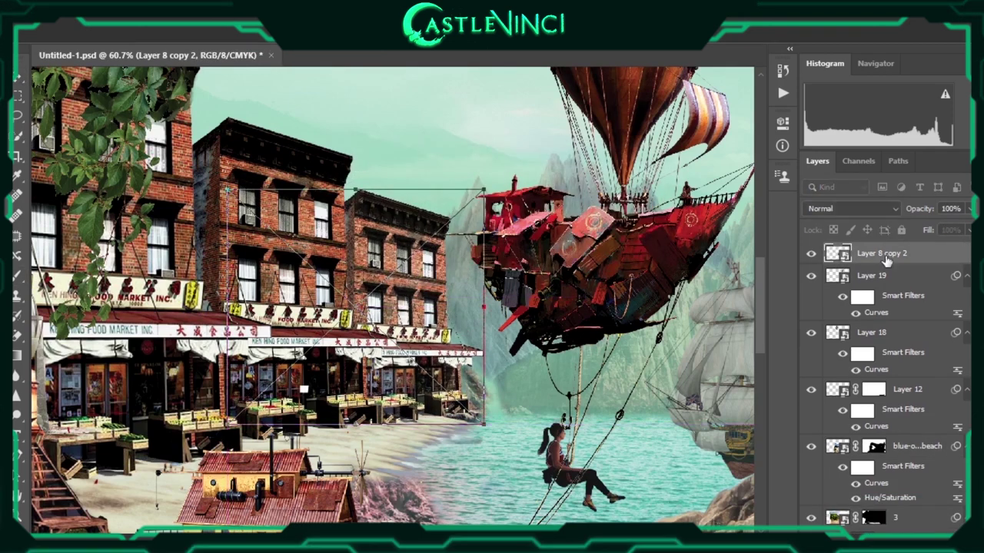
pyautogui.press('Return')
# Paint darker rocks into the shoreline on Layer 22 copy 2, then view the whole collage
pyautogui.click(494, 349)
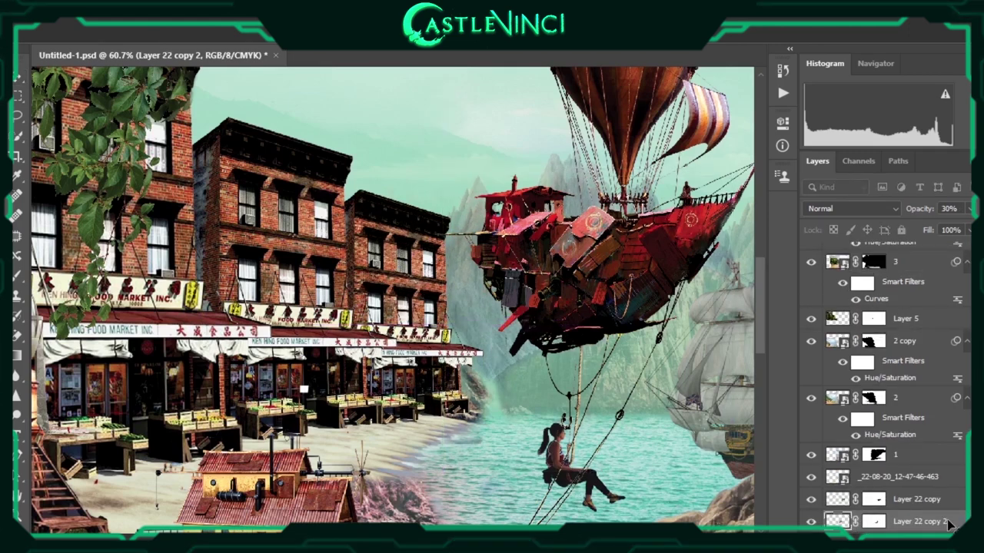
pyautogui.hotkey('alt', '.')
pyautogui.rightClick(464, 348)
pyautogui.press('Escape')
pyautogui.press('b')
pyautogui.press('Escape')
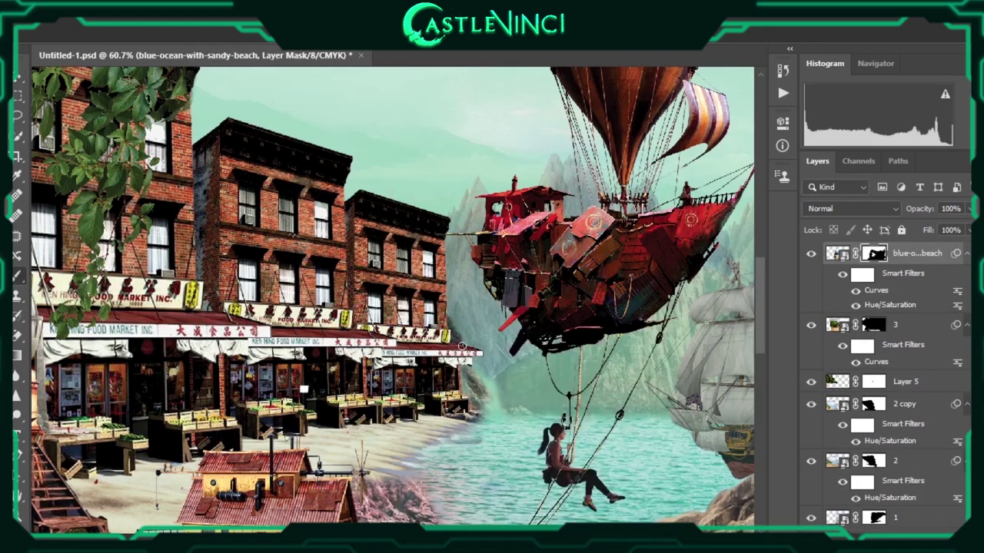
pyautogui.moveTo(513, 410); pyautogui.dragTo(492, 412)
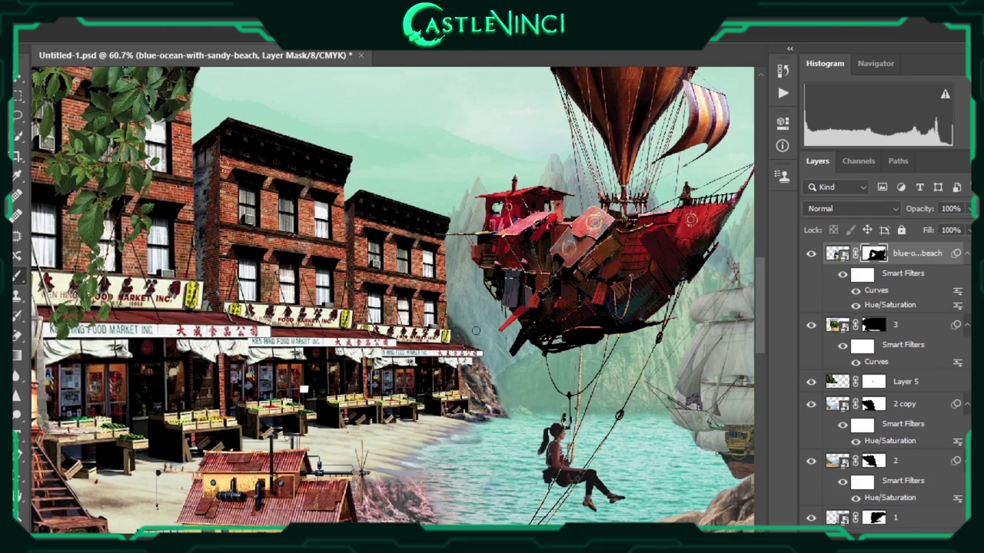
pyautogui.hotkey('ctrl', '-')
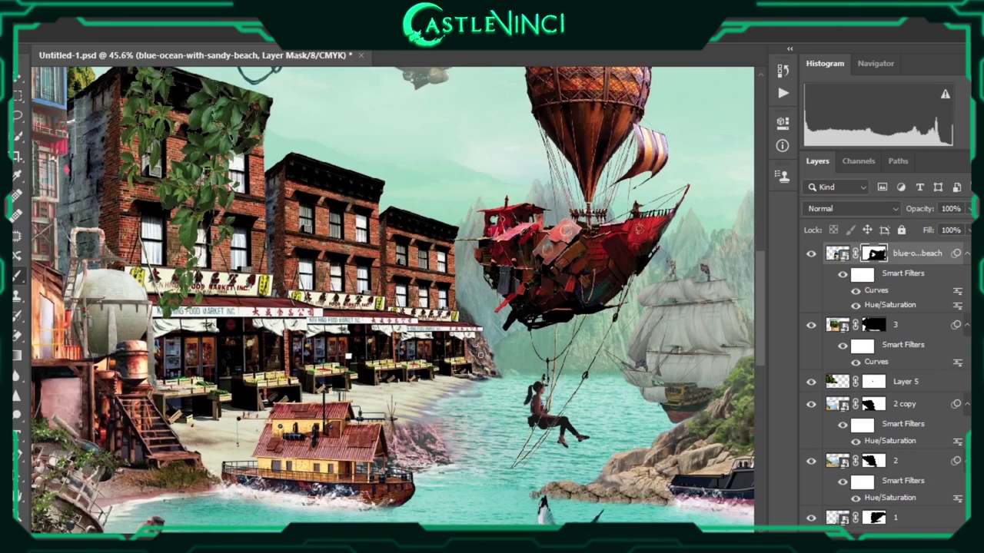
pyautogui.hotkey('ctrl', '0')
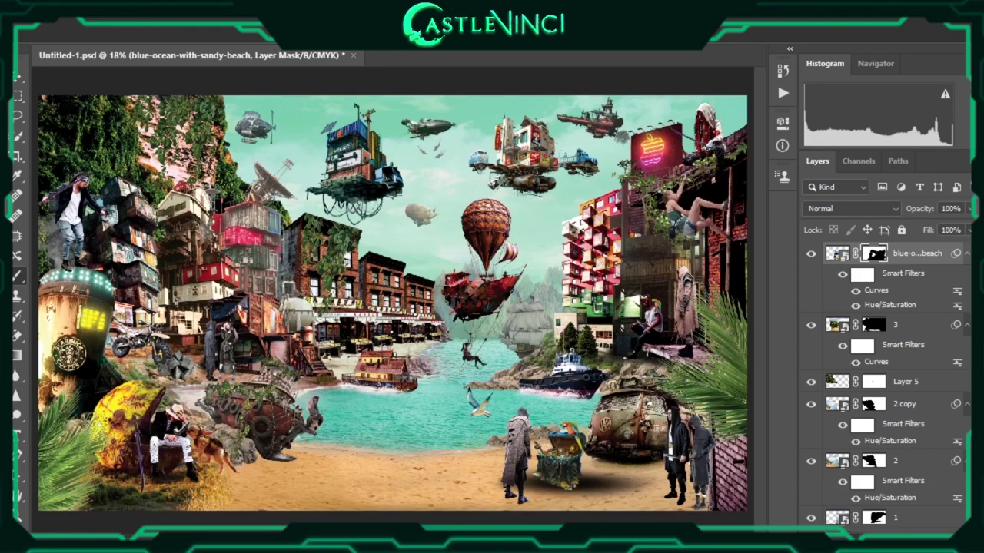
# Select the palm-leaf copy layer on the right side of the collage
pyautogui.keyDown('ctrl'); pyautogui.click(700, 331); pyautogui.keyUp('ctrl')
pyautogui.scroll(5, 699, 331)
pyautogui.scroll(3, 567, 260)
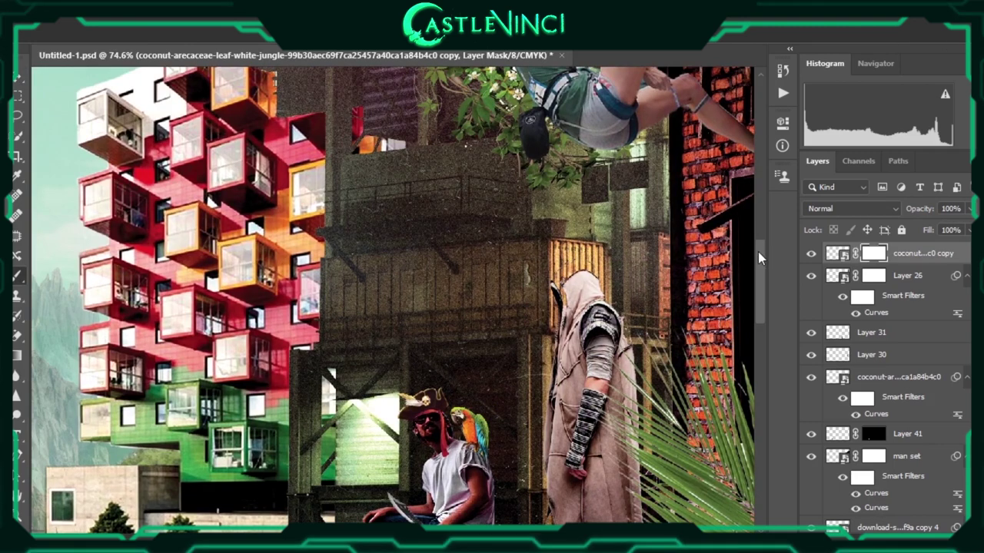
pyautogui.scroll(-8, 674, 355)
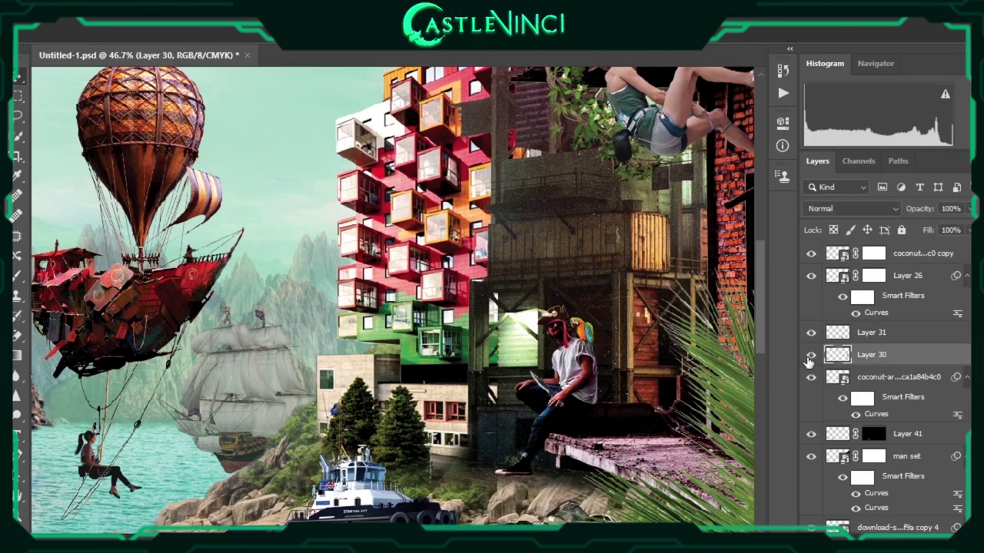
pyautogui.scroll(1, 700, 256)
pyautogui.scroll(1, 701, 256)
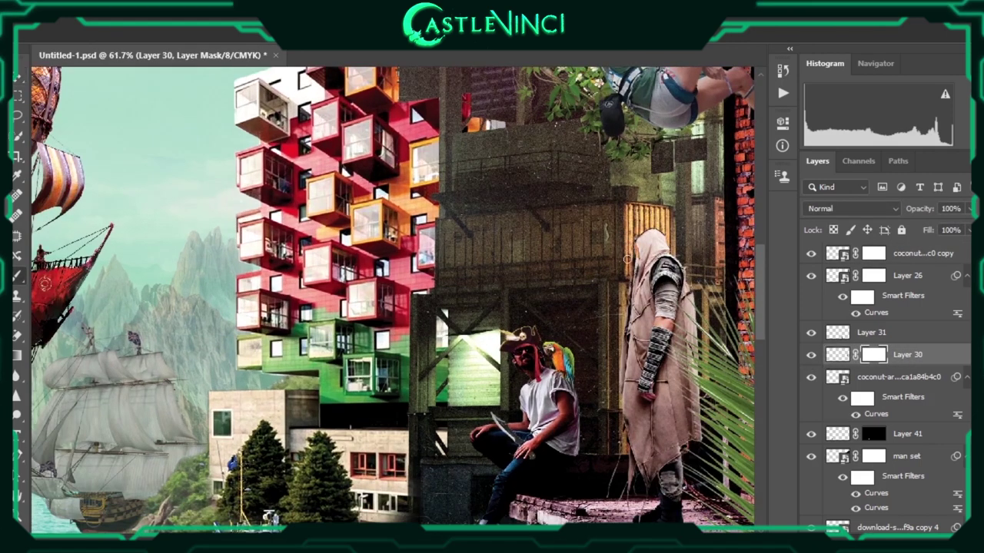
# Check the brush settings for painting on the Layer 30 mask
pyautogui.rightClick(694, 296)
pyautogui.press('Escape')
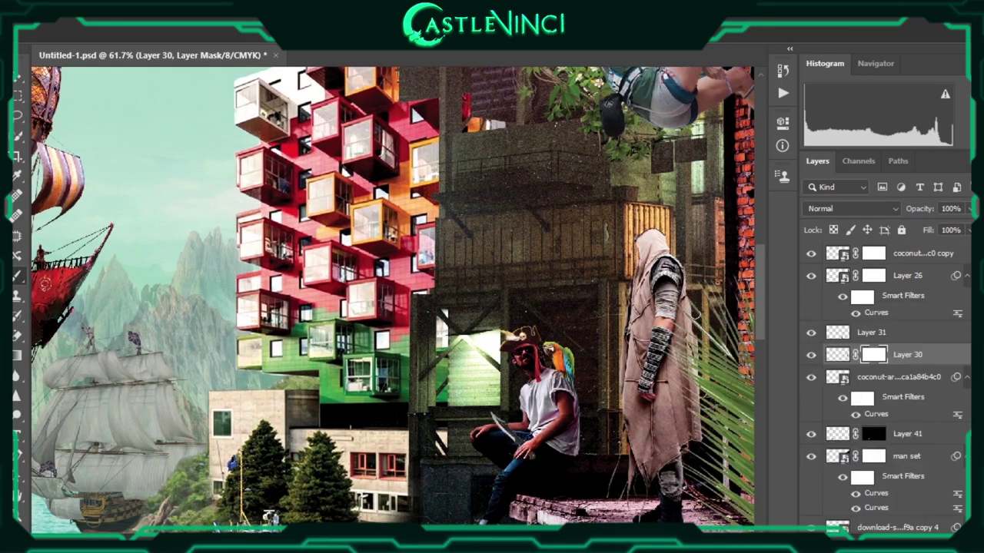
pyautogui.scroll(-2, 711, 261)
pyautogui.scroll(4, 711, 261)
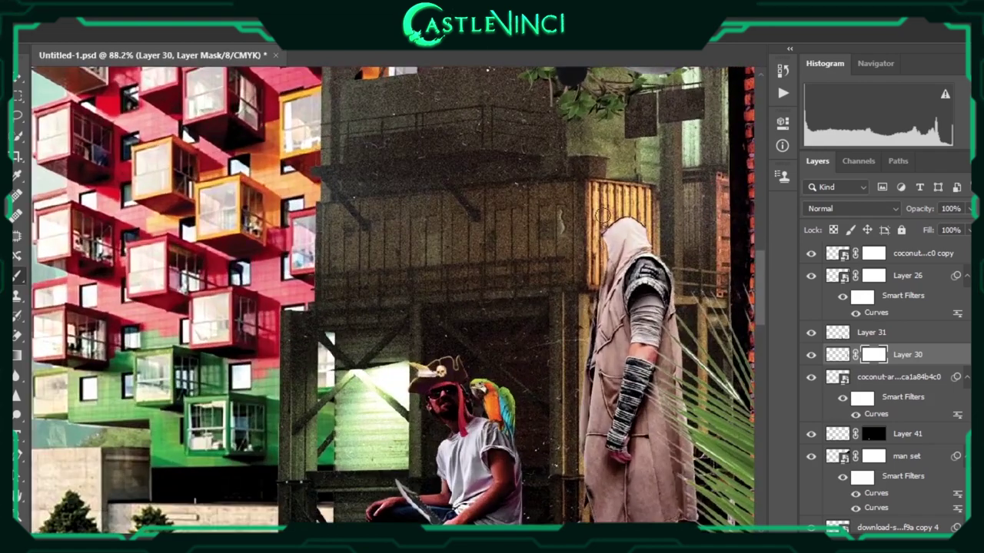
pyautogui.scroll(-1, 658, 246)
pyautogui.scroll(-5, 658, 246)
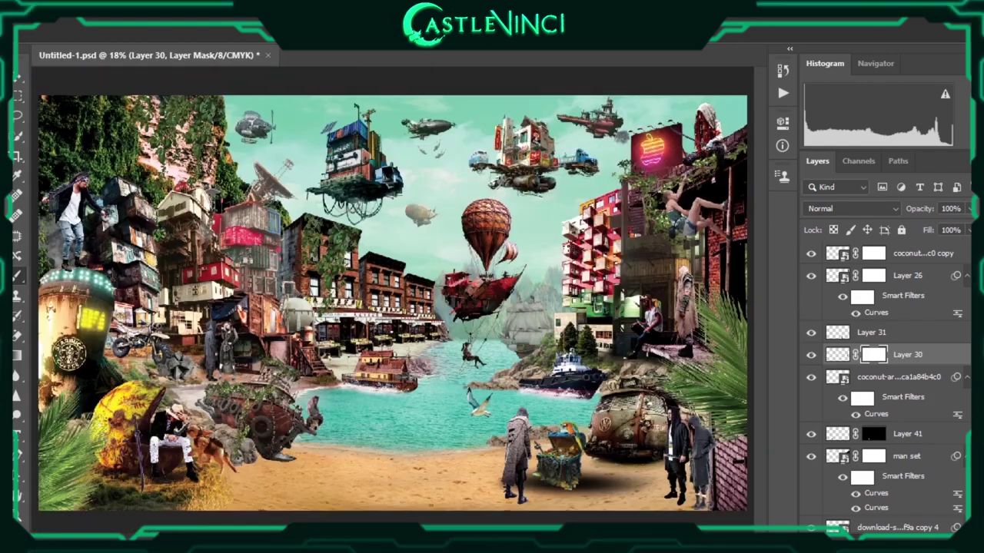
# Select Layer 21 and fit the whole collage in the window
pyautogui.click(833, 252)
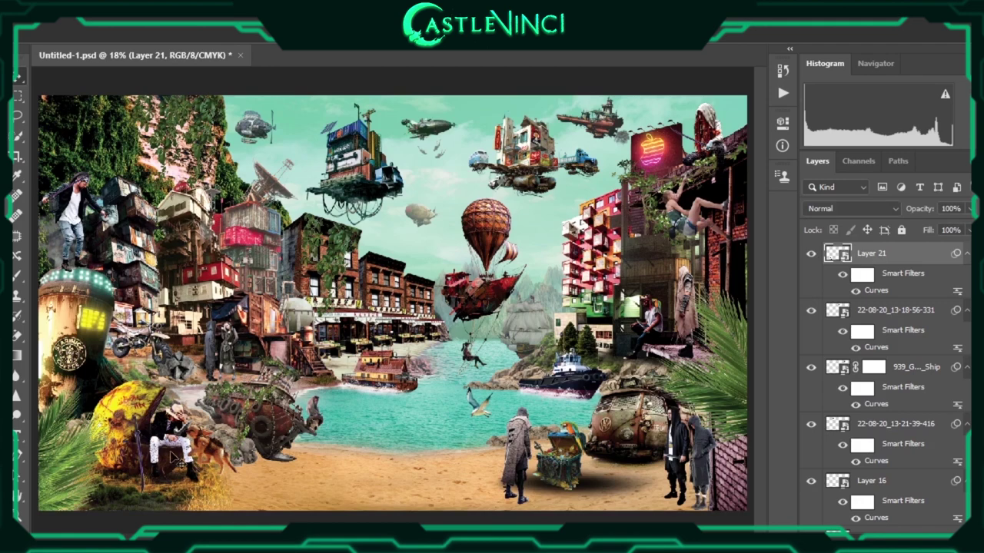
pyautogui.scroll(2, 192, 457)
pyautogui.scroll(1, 194, 459)
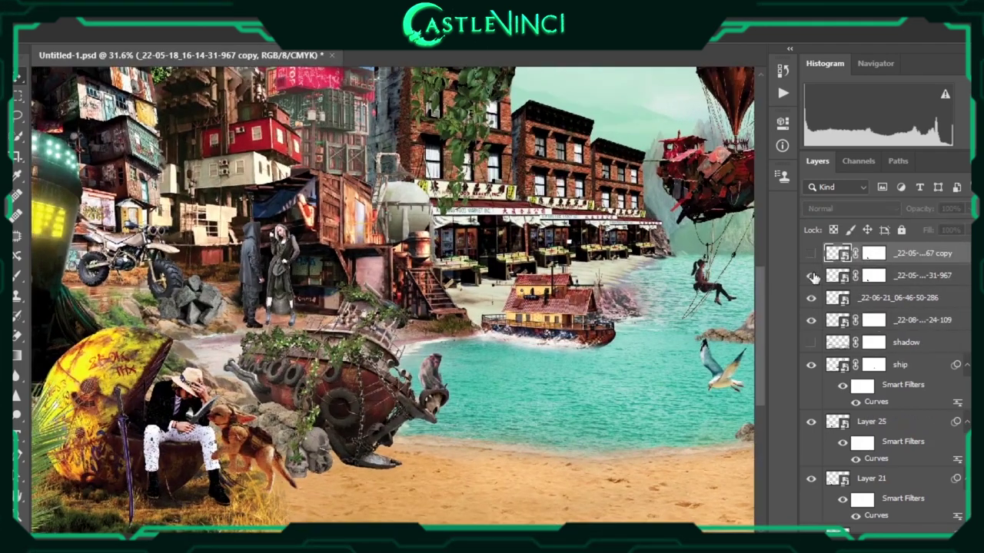
pyautogui.hotkey('ctrl', '0')
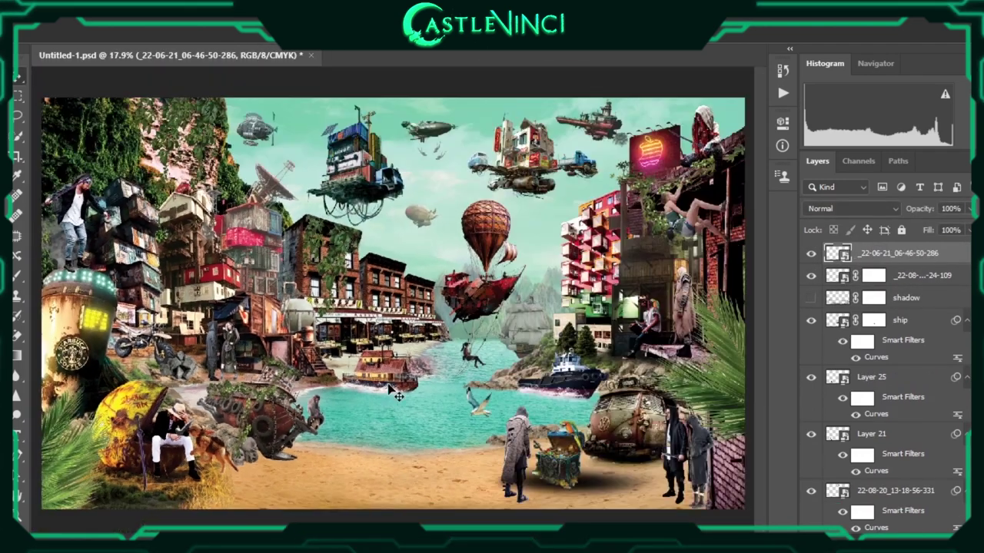
pyautogui.scroll(-1, 427, 373)
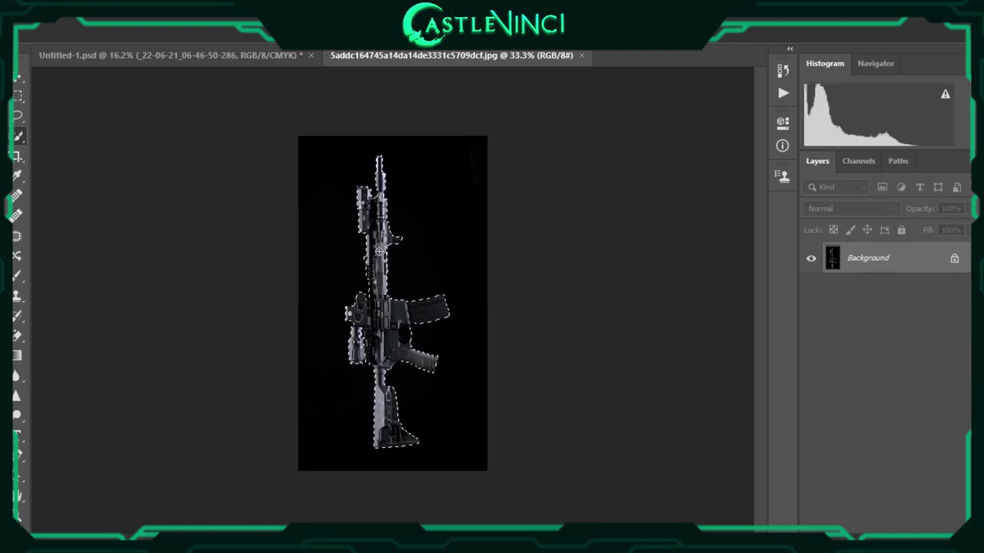
# Mask out the rifle's black background and check the brush settings for refining the mask
pyautogui.hotkey('ctrl', 'shift', 'm')
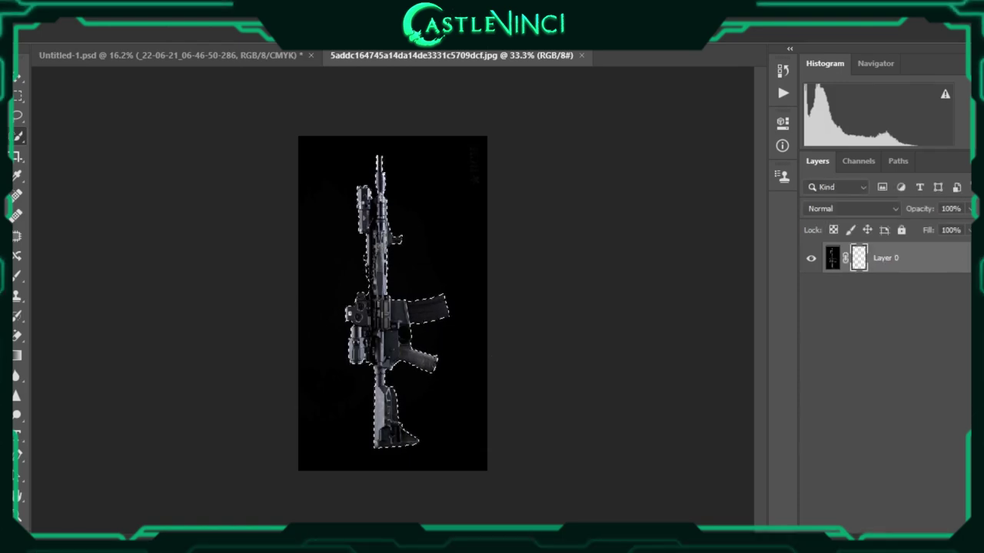
pyautogui.scroll(5, 401, 337)
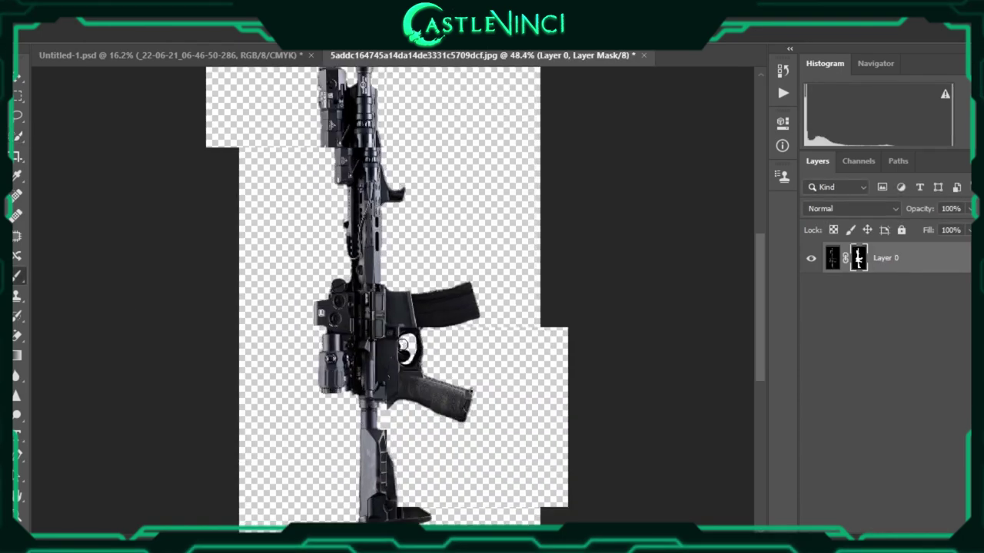
pyautogui.rightClick(401, 337)
pyautogui.press('Escape')
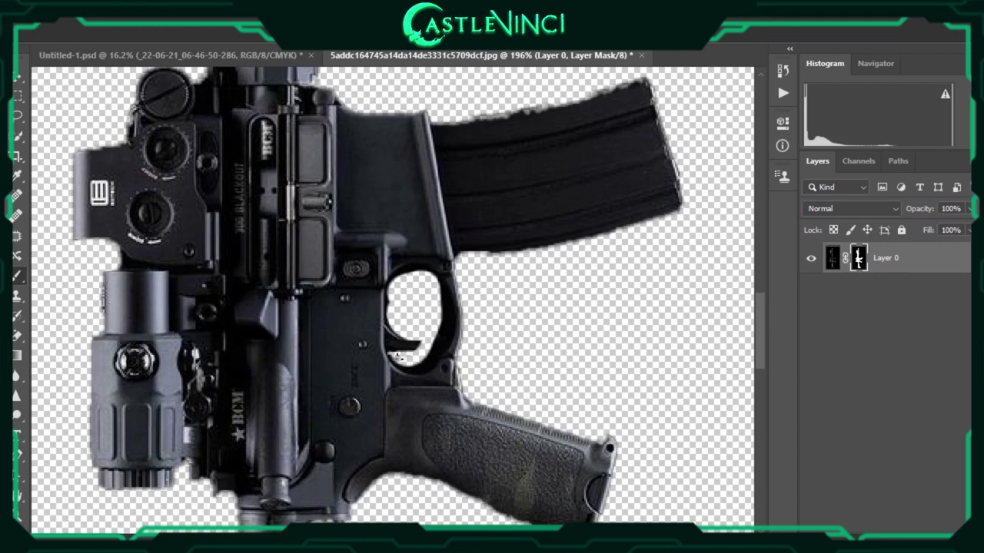
pyautogui.scroll(-3, 390, 352)
# Target the rifle layer instead of its mask and save the rifle cutout
pyautogui.click(833, 257)
pyautogui.rightClick(920, 258)
pyautogui.press('Escape')
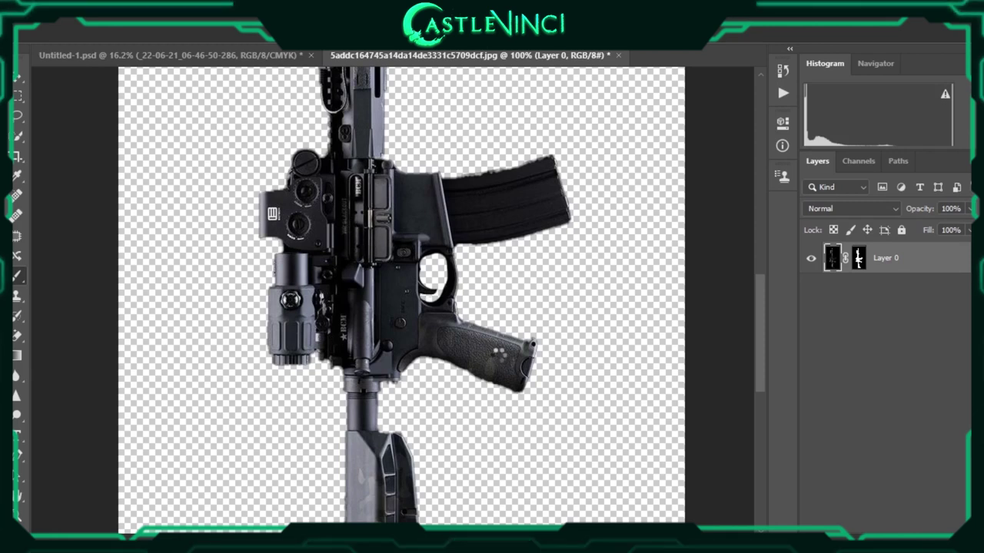
pyautogui.hotkey('ctrl', 's')
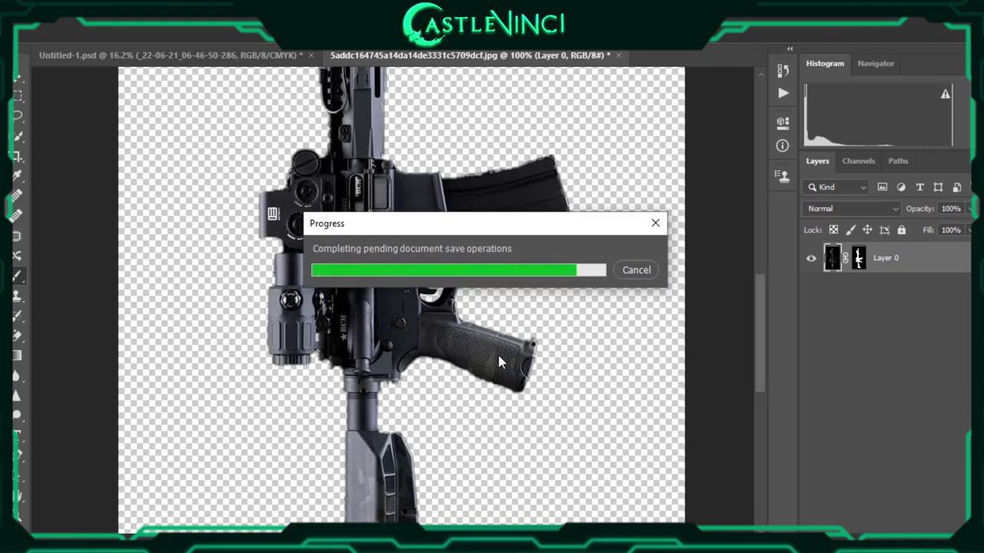
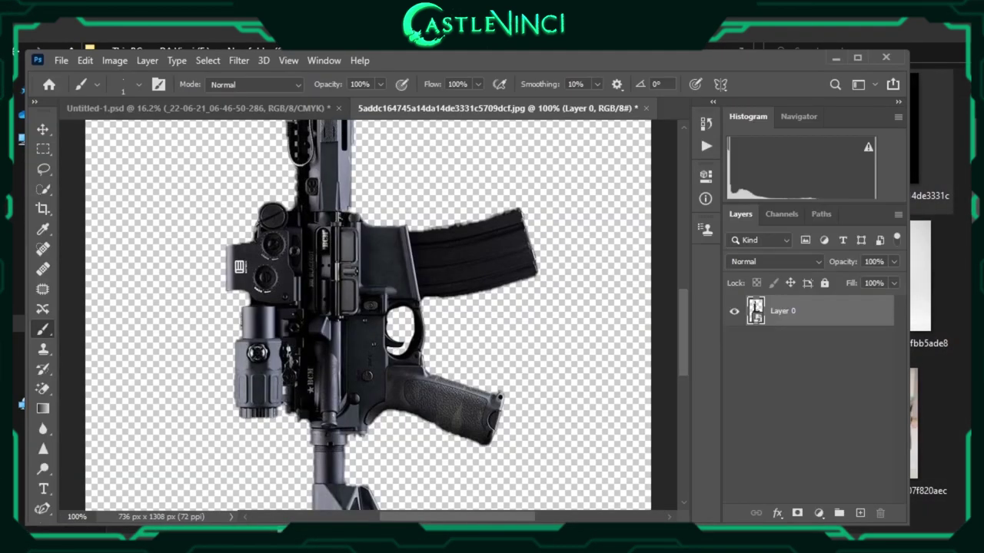
# Drag the rifle cutout into the harbor scene as a new layer
pyautogui.moveTo(354, 186)
pyautogui.mouseDown()
pyautogui.moveTo(259, 121)
pyautogui.moveTo(322, 435)
pyautogui.mouseUp()
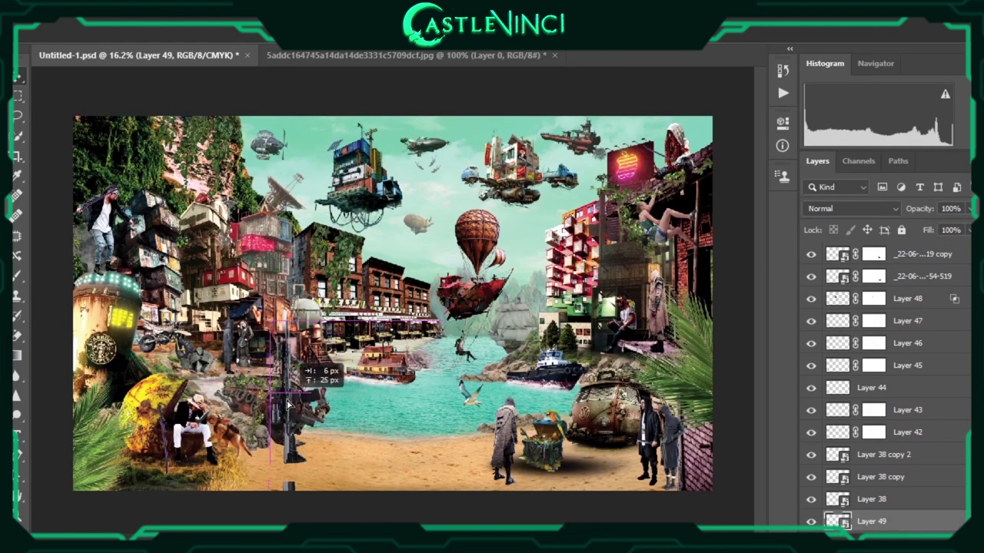
# Delete Layer 44 and shrink the rifle to sit beside the seated man
pyautogui.scroll(3, 232, 422)
pyautogui.scroll(2, 233, 422)
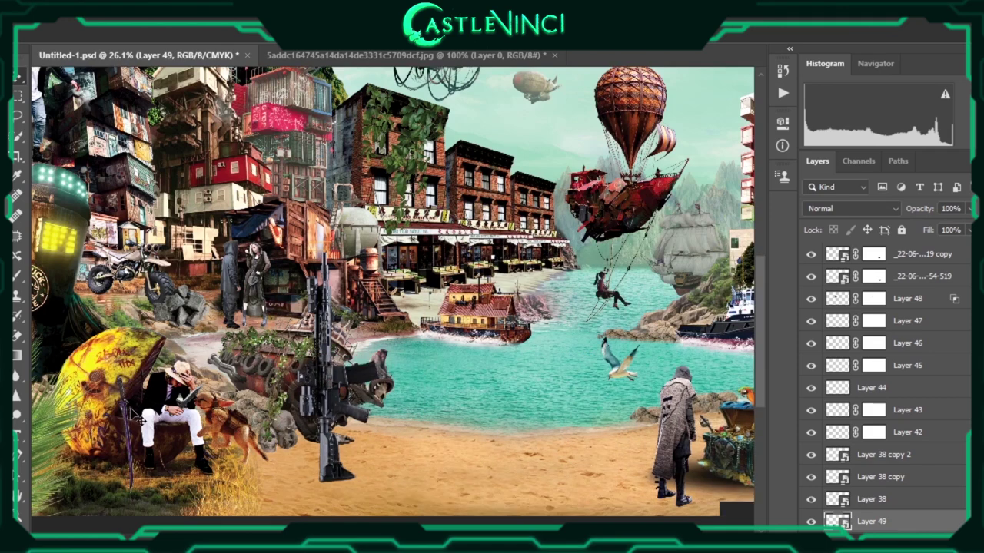
pyautogui.click(906, 390)
pyautogui.press('Delete')
pyautogui.click(872, 499)
pyautogui.hotkey('ctrl', 't')
pyautogui.moveTo(381, 251)
pyautogui.mouseDown()
pyautogui.moveTo(332, 381)
pyautogui.moveTo(132, 400)
pyautogui.mouseUp()
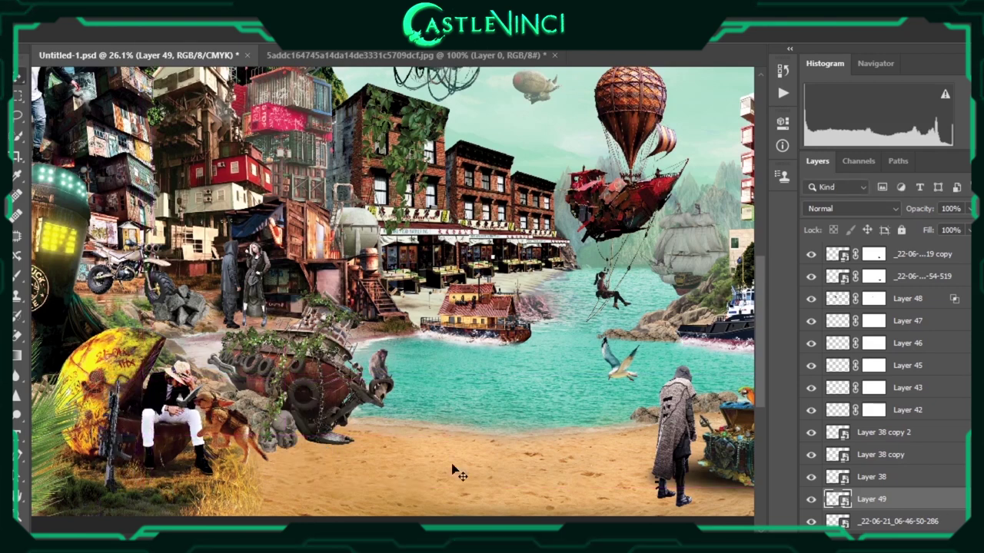
# Rename Layer 36 to 123, move Layer 42 higher, and select both layers
pyautogui.scroll(5, 307, 346)
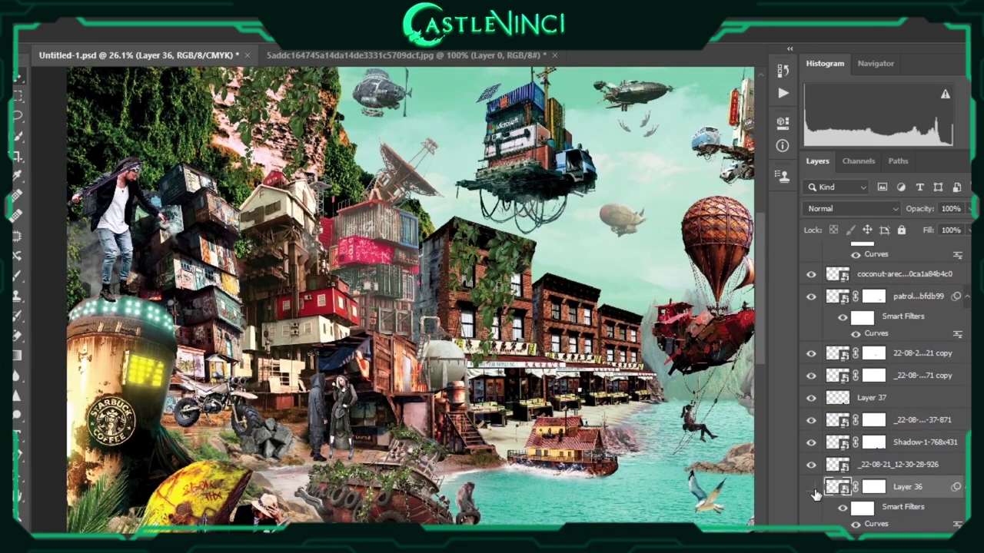
pyautogui.click(812, 488)
pyautogui.doubleClick(908, 488)
pyautogui.press('Return')
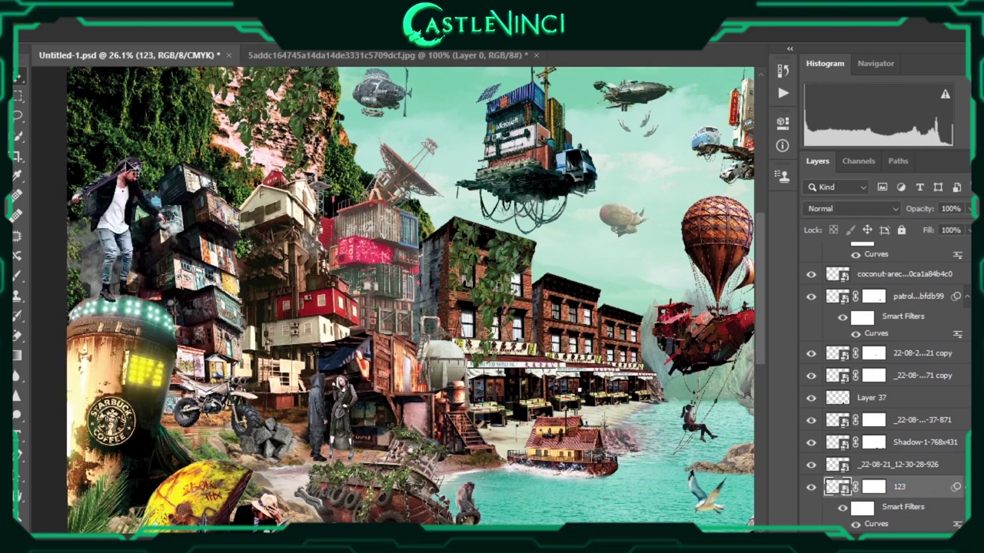
pyautogui.moveTo(834, 389)
pyautogui.mouseDown()
pyautogui.moveTo(920, 438)
pyautogui.moveTo(920, 454)
pyautogui.mouseUp()
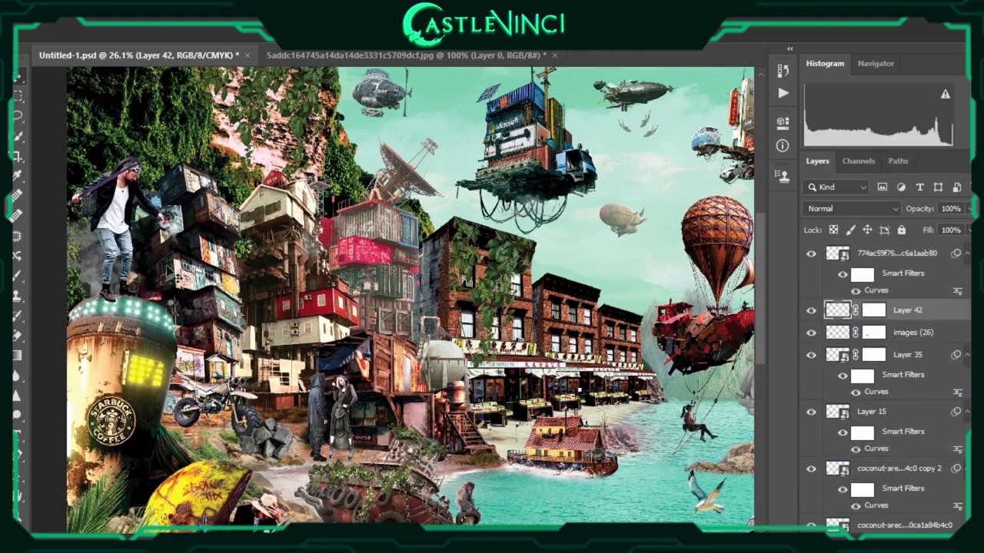
pyautogui.click(899, 430)
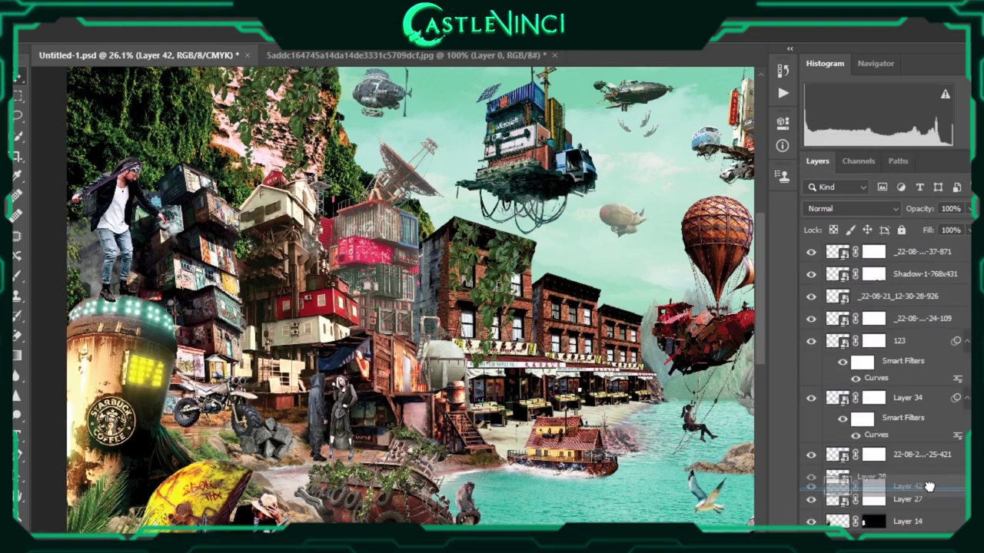
pyautogui.scroll(-3, 850, 490)
pyautogui.moveTo(939, 485); pyautogui.dragTo(914, 286)
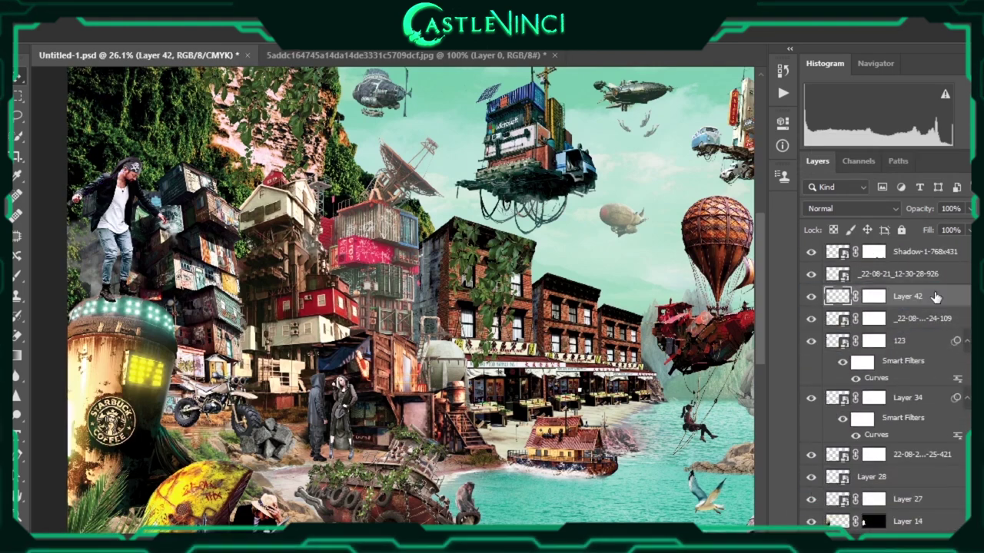
pyautogui.scroll(-2, 437, 250)
pyautogui.hotkey('ctrl', '0')
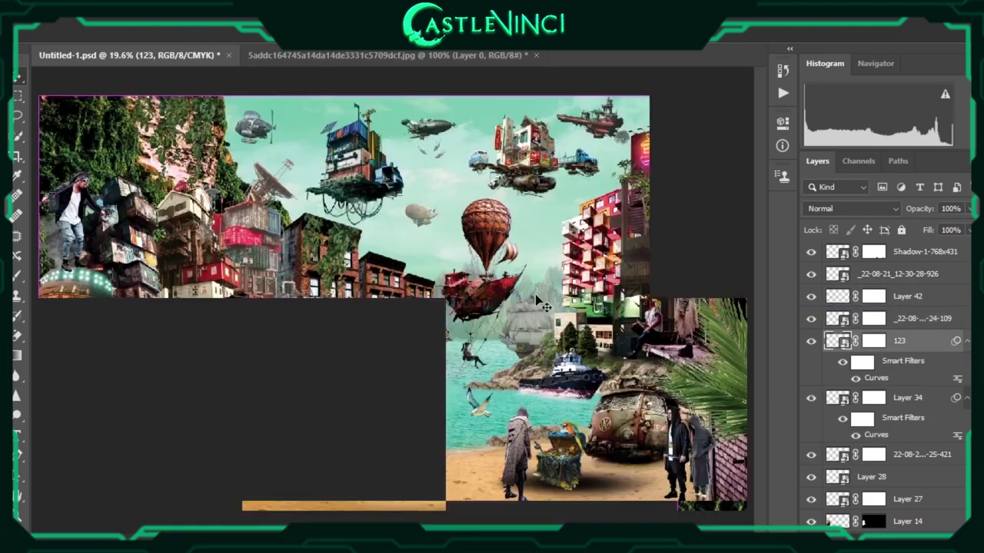
pyautogui.keyDown('ctrl'); pyautogui.click(883, 296); pyautogui.keyUp('ctrl')
# Free Transform the standing man and move him beside the hot-air balloon
pyautogui.hotkey('ctrl', 't')
pyautogui.press('Return')
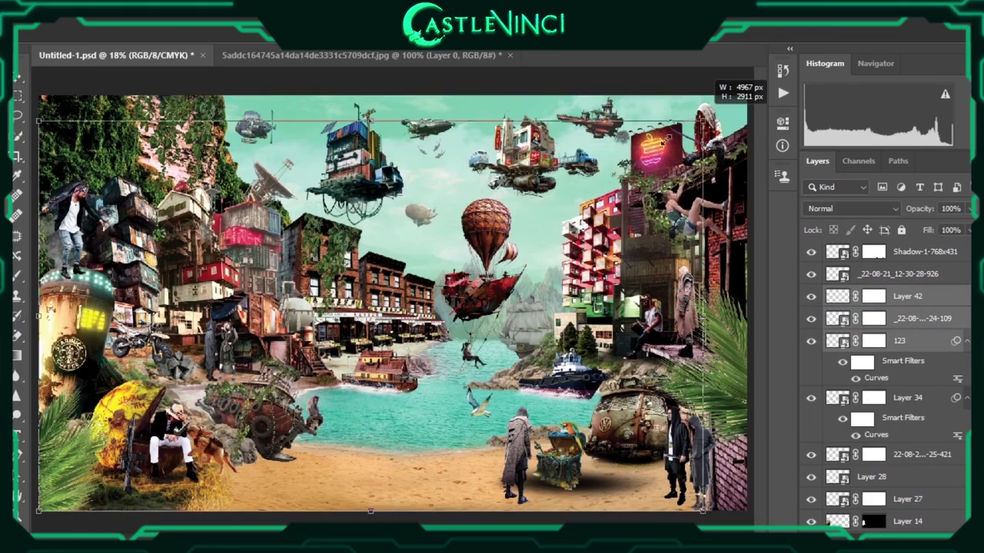
pyautogui.press('Return')
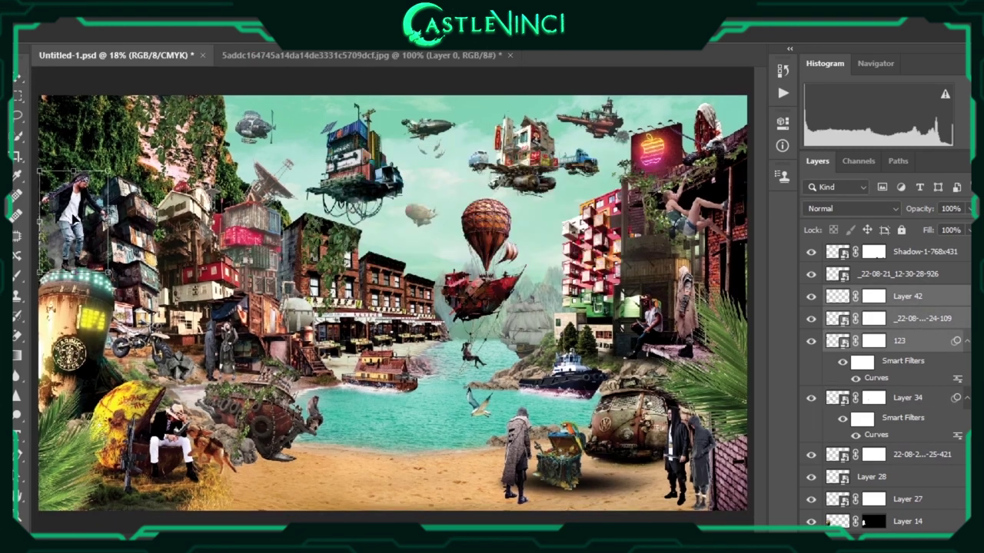
pyautogui.moveTo(74, 219); pyautogui.dragTo(452, 212)
pyautogui.scroll(2, 450, 312)
pyautogui.scroll(2, 452, 312)
pyautogui.scroll(2, 451, 311)
pyautogui.scroll(2, 451, 311)
pyautogui.scroll(2, 451, 311)
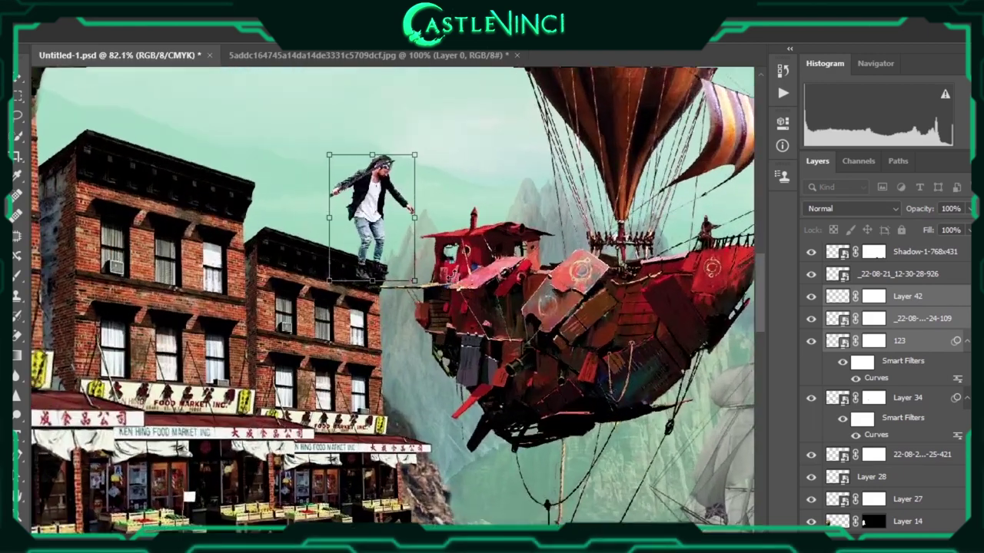
# Place the man on the airship deck, scaled smaller to fit
pyautogui.moveTo(371, 216); pyautogui.dragTo(451, 176)
pyautogui.moveTo(511, 138); pyautogui.dragTo(467, 177)
pyautogui.press('Return')
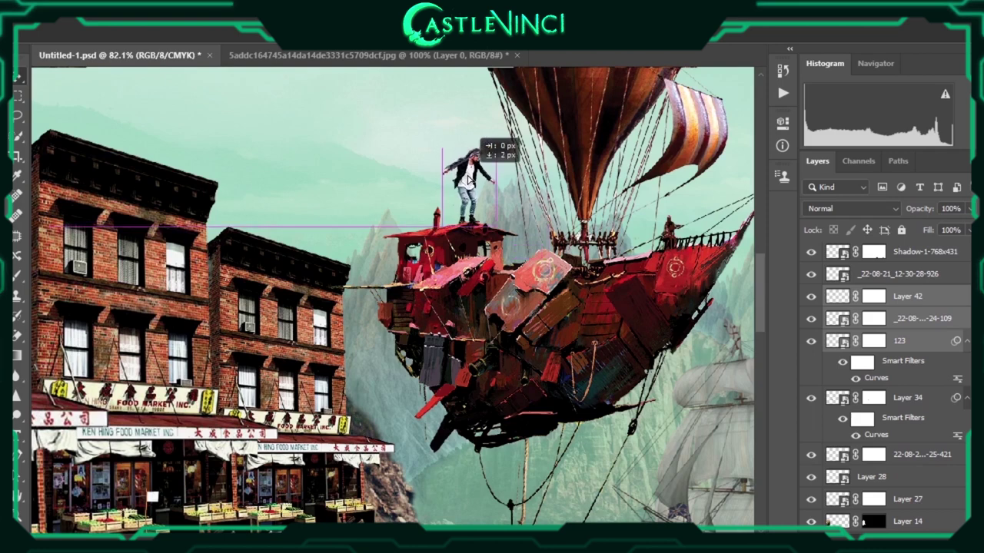
pyautogui.scroll(3, 944, 306)
pyautogui.click(874, 521)
pyautogui.hotkey('ctrl', '0')
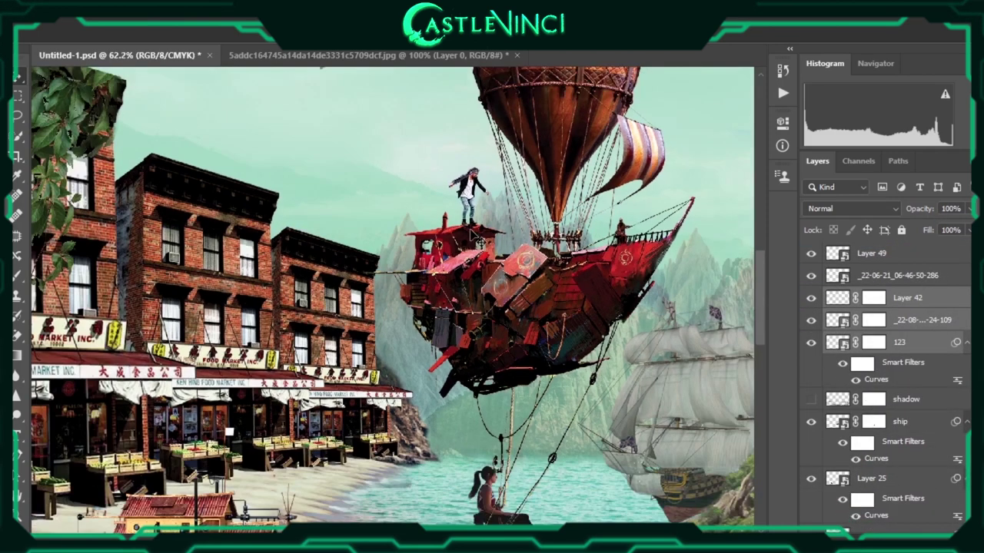
# Compare the sky and sea Hue/Saturation filters, then delete the sky's second one
pyautogui.scroll(-3, 884, 385)
pyautogui.click(899, 428)
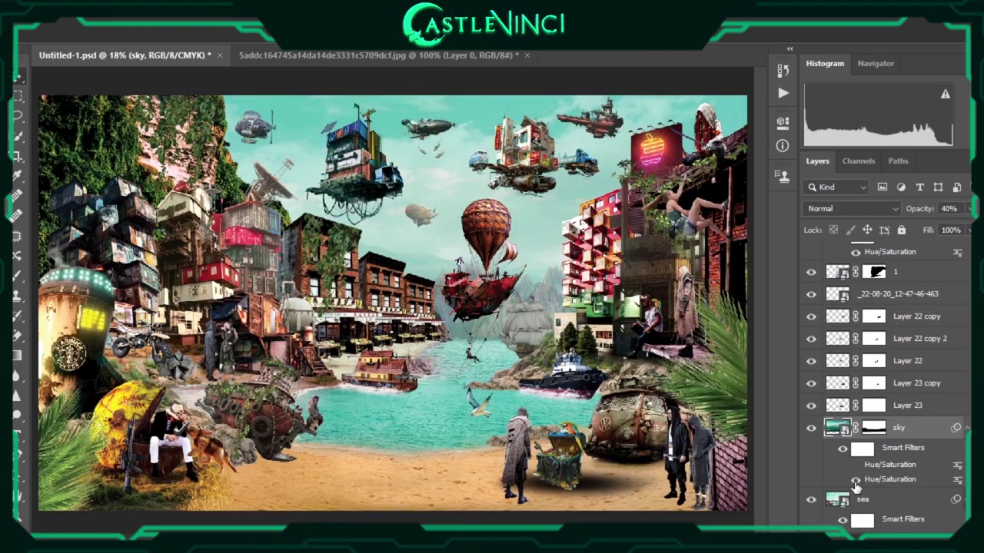
pyautogui.click(854, 465)
pyautogui.click(855, 467)
pyautogui.scroll(-1, 867, 480)
pyautogui.click(865, 487)
pyautogui.click(856, 524)
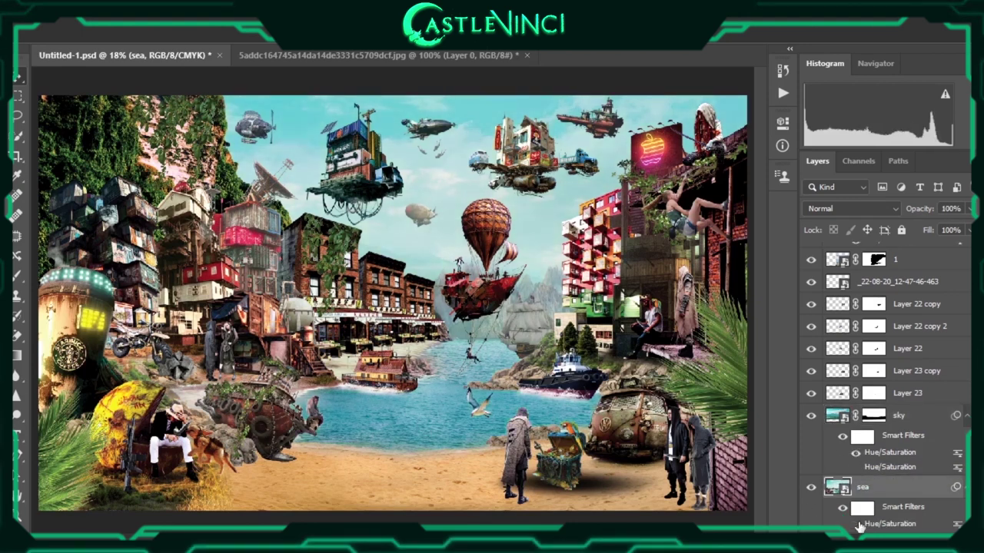
pyautogui.click(855, 465)
pyautogui.click(856, 523)
pyautogui.click(856, 466)
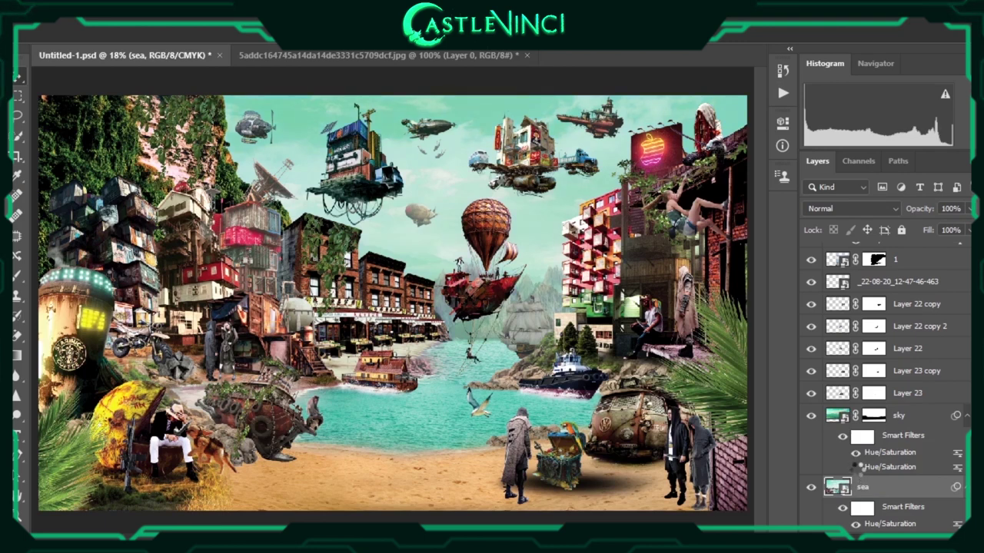
pyautogui.rightClick(922, 469)
pyautogui.click(842, 523)
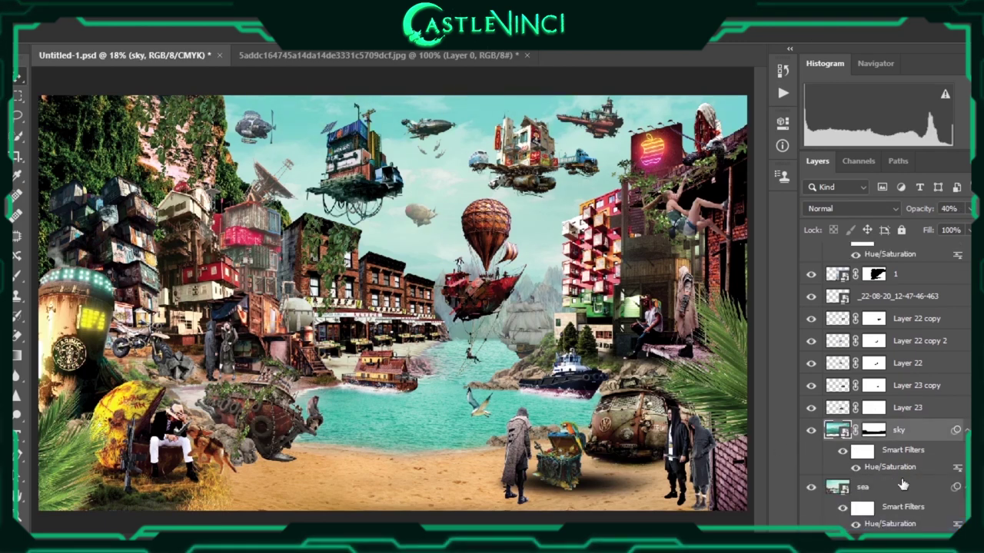
# Select the ship copy layer and close the rifle image document
pyautogui.keyDown('ctrl'); pyautogui.click(401, 389); pyautogui.keyUp('ctrl')
pyautogui.click(896, 310)
pyautogui.click(899, 258)
pyautogui.hotkey('ctrl', 'Tab')
pyautogui.hotkey('ctrl', 'w')
# Discard the rifle image unsaved and dismiss the smart-filters warning on the ship copy
pyautogui.click(492, 232)
pyautogui.hotkey('ctrl', 't')
pyautogui.press('Return')
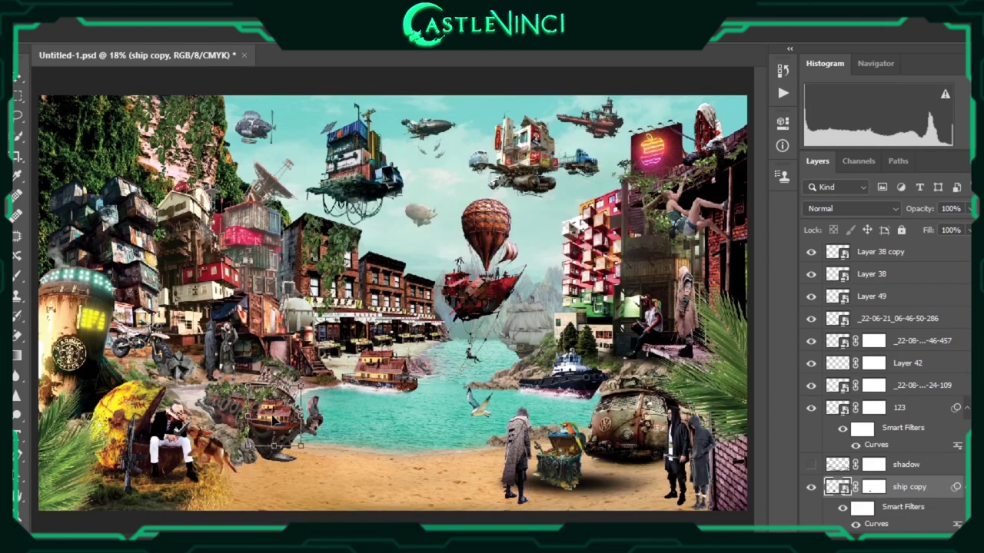
pyautogui.hotkey('ctrl', 't')
pyautogui.press('Return')
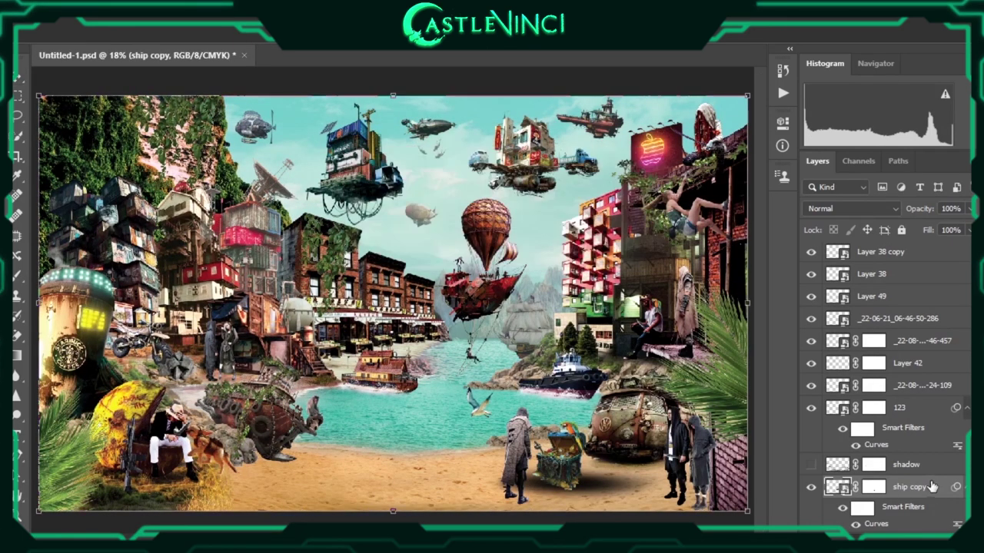
pyautogui.scroll(2, 387, 398)
pyautogui.scroll(2, 395, 384)
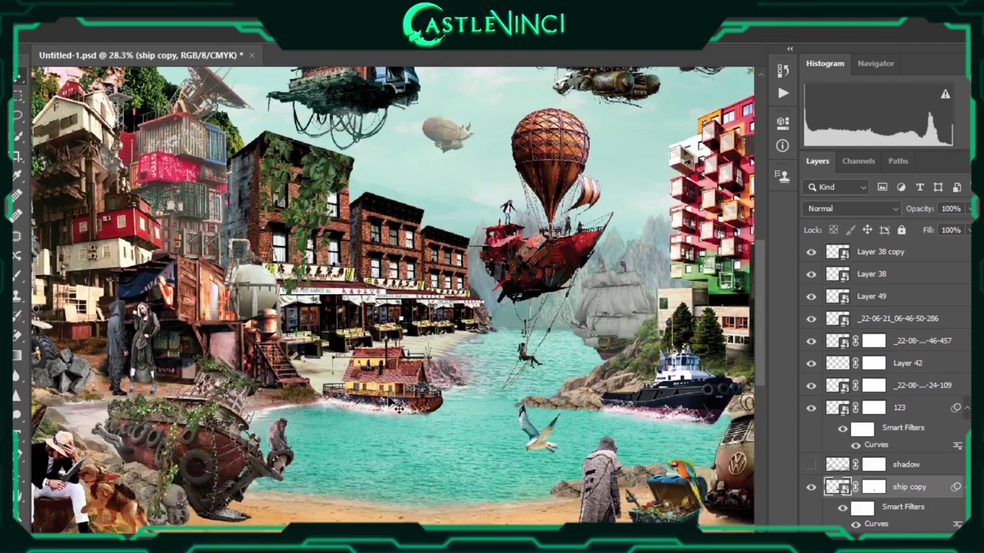
pyautogui.hotkey('ctrl', '0')
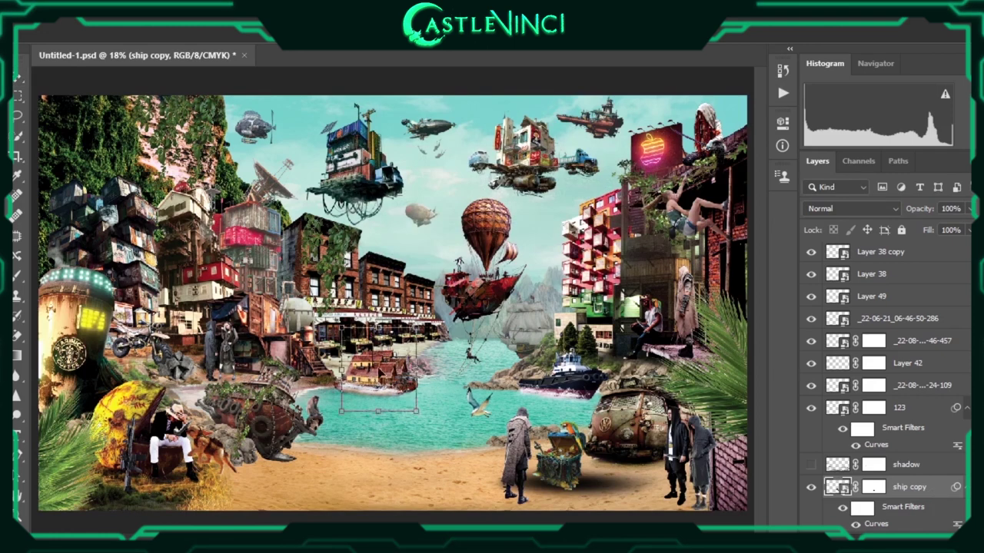
# Move the ship copy beneath the ship layer and duplicate two boat copies
pyautogui.moveTo(932, 492); pyautogui.dragTo(921, 474)
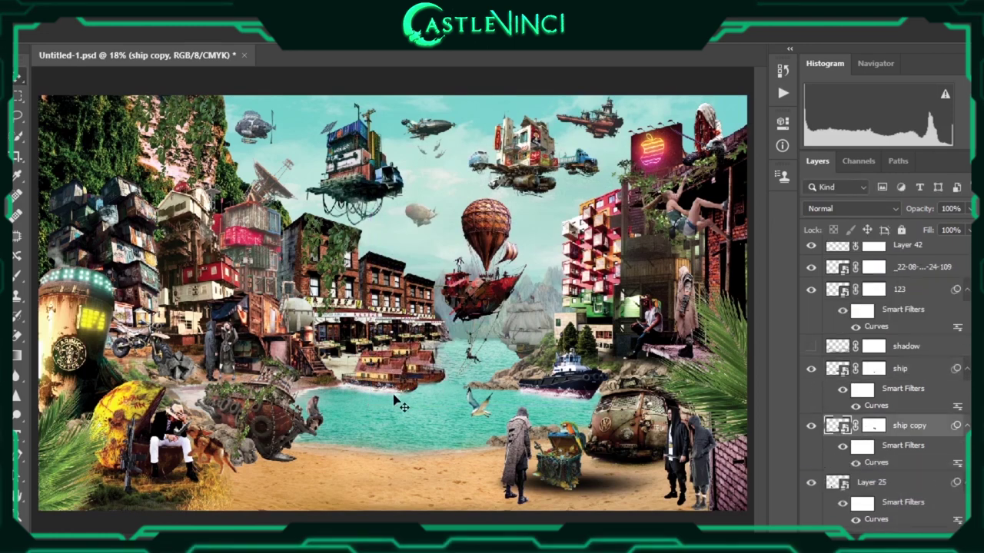
pyautogui.click(815, 288)
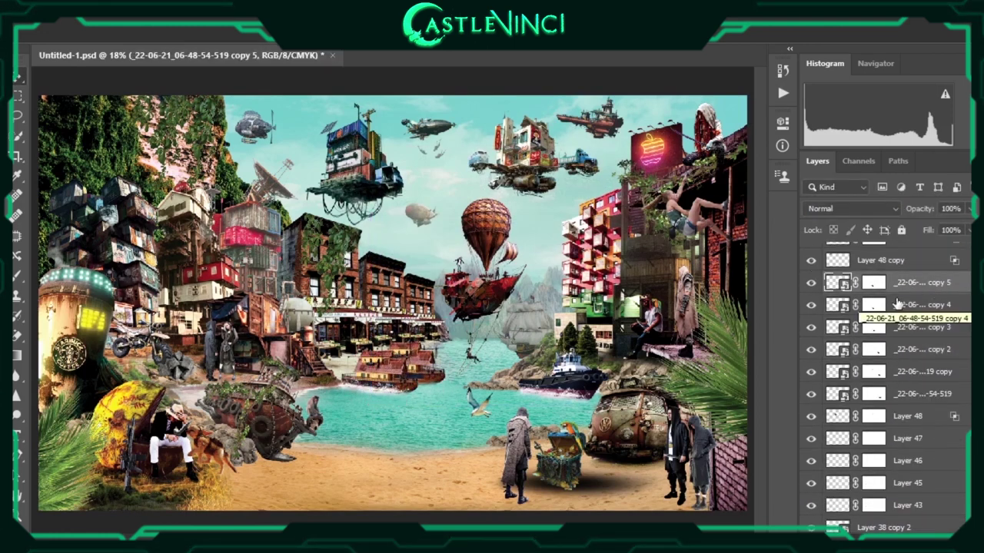
pyautogui.keyDown('shift'); pyautogui.click(922, 305); pyautogui.keyUp('shift')
pyautogui.hotkey('ctrl', 'j')
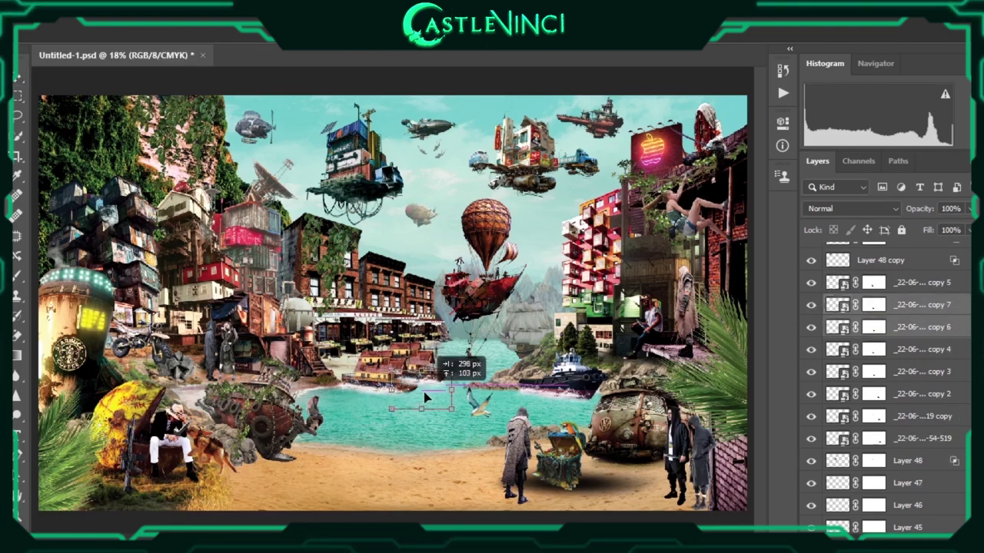
# Select the copy 7 layer mask and pick a brush preset for painting it
pyautogui.click(874, 304)
pyautogui.scroll(5, 427, 388)
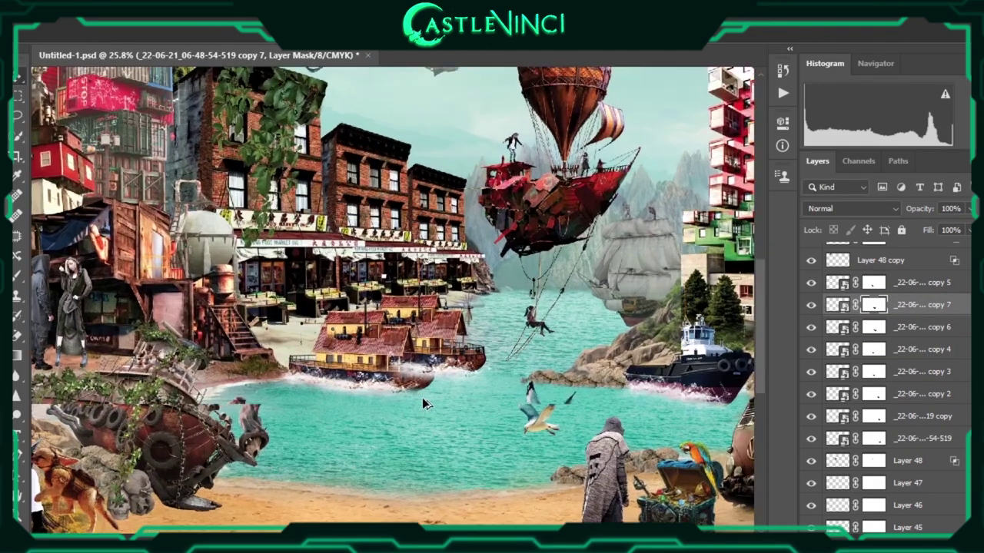
pyautogui.rightClick(426, 301)
pyautogui.doubleClick(503, 497)
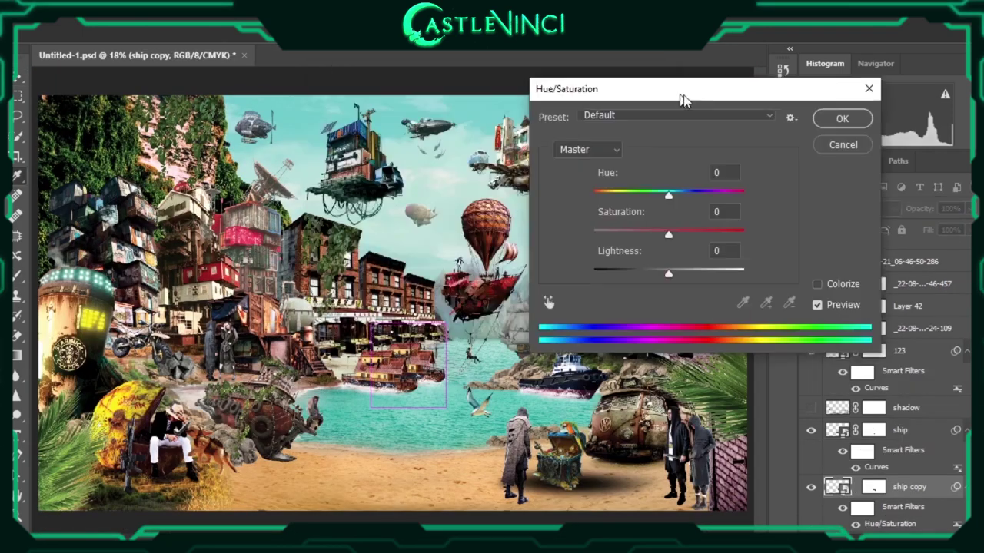
# Recolour the ship copy with Hue/Saturation, ending at hue +47 and saturation +6
pyautogui.moveTo(683, 100); pyautogui.dragTo(732, 110)
pyautogui.moveTo(717, 205)
pyautogui.mouseDown()
pyautogui.moveTo(689, 206)
pyautogui.moveTo(701, 204)
pyautogui.mouseUp()
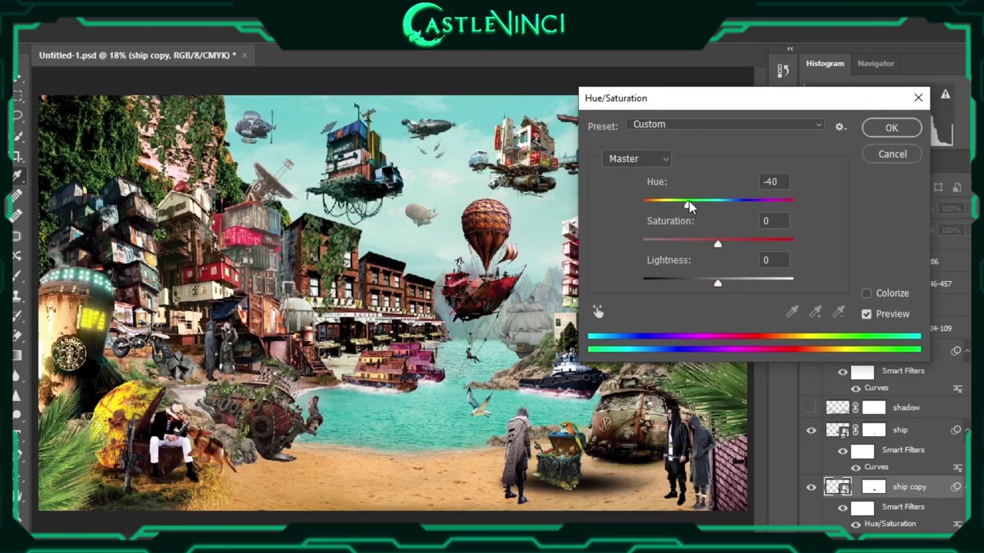
pyautogui.moveTo(717, 244); pyautogui.dragTo(731, 244)
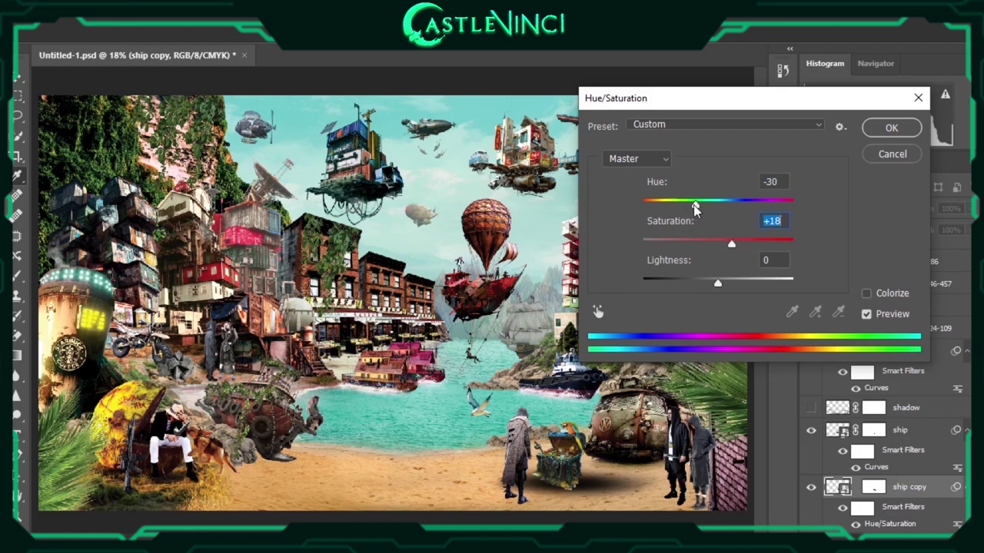
pyautogui.moveTo(688, 206); pyautogui.dragTo(743, 206)
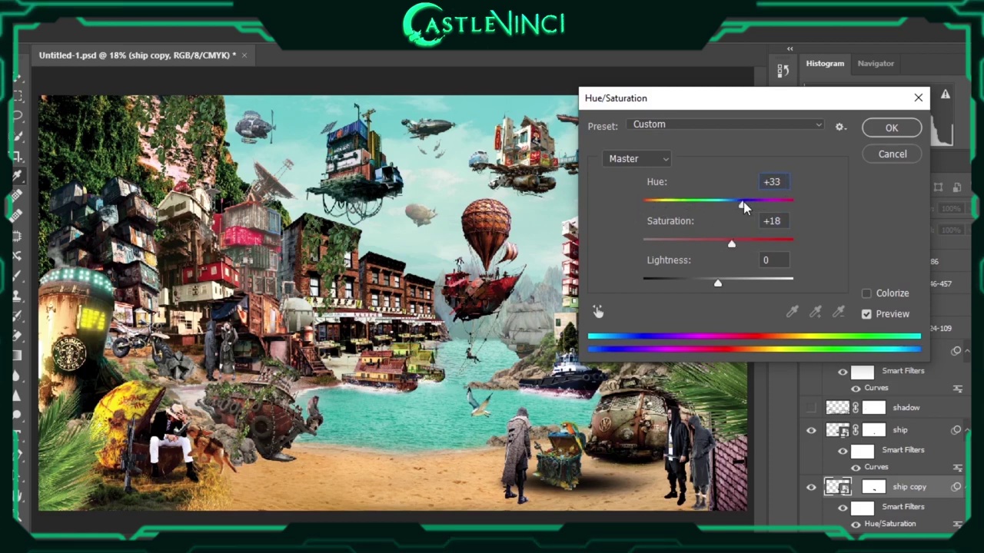
pyautogui.moveTo(717, 283); pyautogui.dragTo(705, 283)
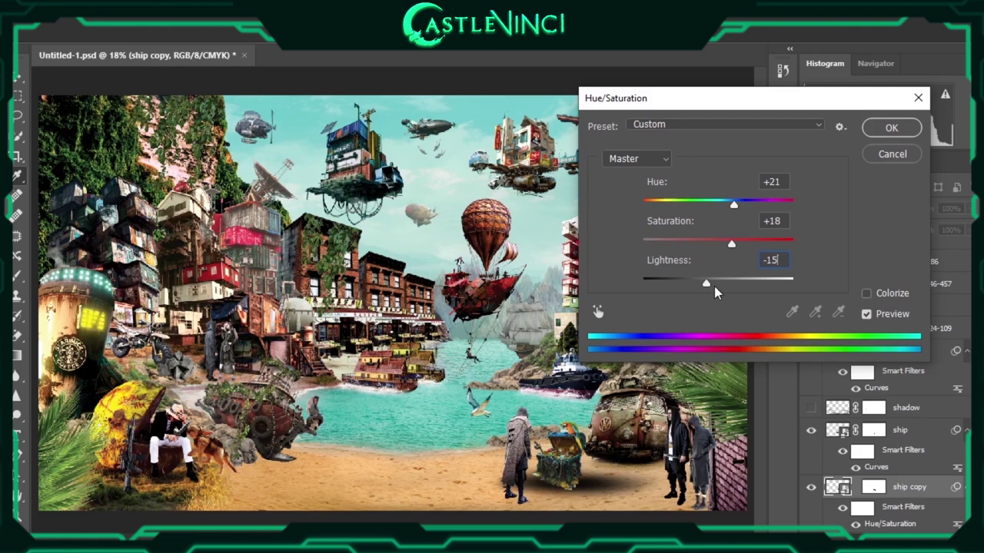
pyautogui.moveTo(729, 244); pyautogui.dragTo(747, 245)
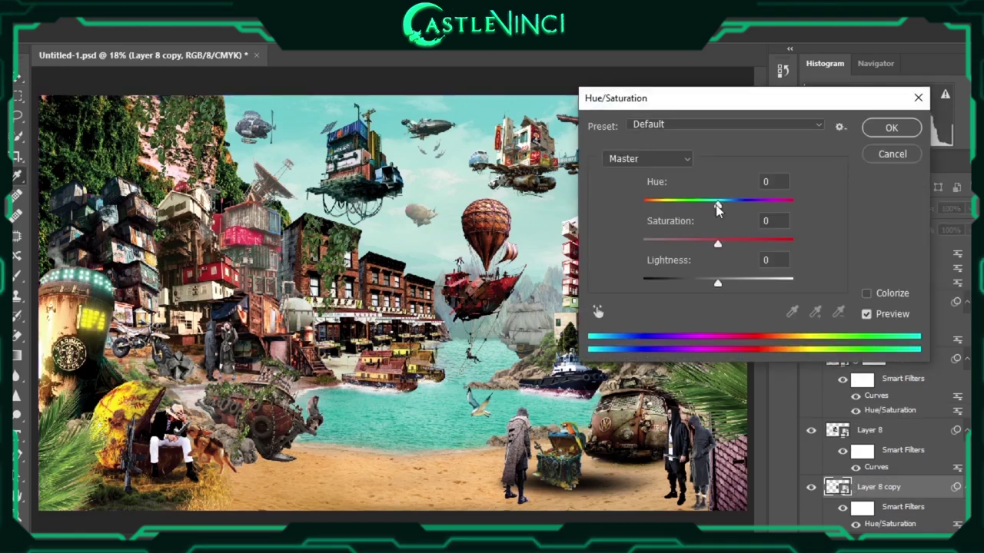
pyautogui.moveTo(717, 206); pyautogui.dragTo(739, 204)
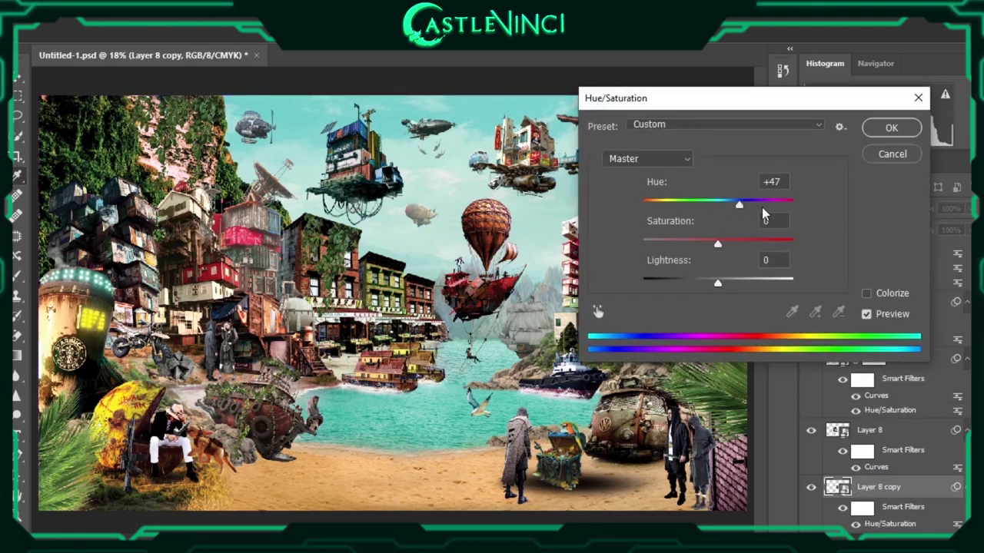
pyautogui.moveTo(718, 244); pyautogui.dragTo(698, 245)
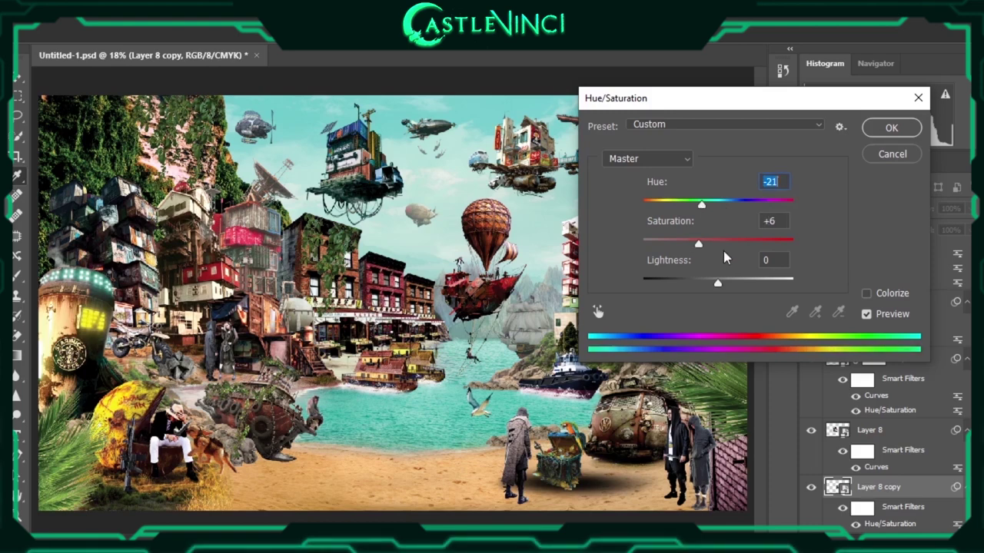
pyautogui.press('Return')
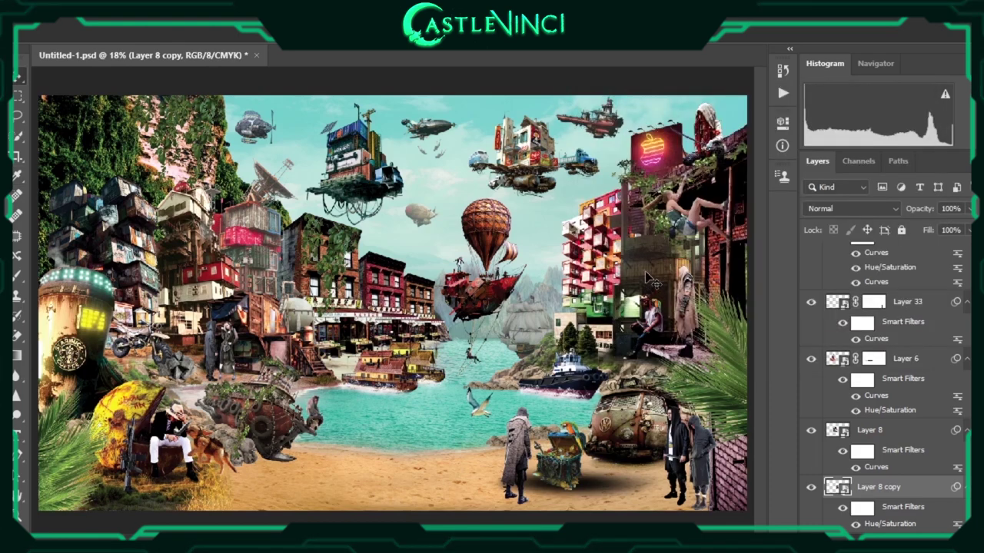
# Shift the 999999 layer's hue and boost its saturation to +61
pyautogui.keyDown('ctrl'); pyautogui.click(652, 283); pyautogui.keyUp('ctrl')
pyautogui.hotkey('ctrl', 'u')
pyautogui.moveTo(433, 200); pyautogui.dragTo(265, 155)
pyautogui.moveTo(277, 261)
pyautogui.mouseDown()
pyautogui.moveTo(161, 267)
pyautogui.moveTo(314, 261)
pyautogui.mouseUp()
pyautogui.moveTo(274, 299); pyautogui.dragTo(321, 300)
pyautogui.moveTo(275, 340); pyautogui.dragTo(266, 339)
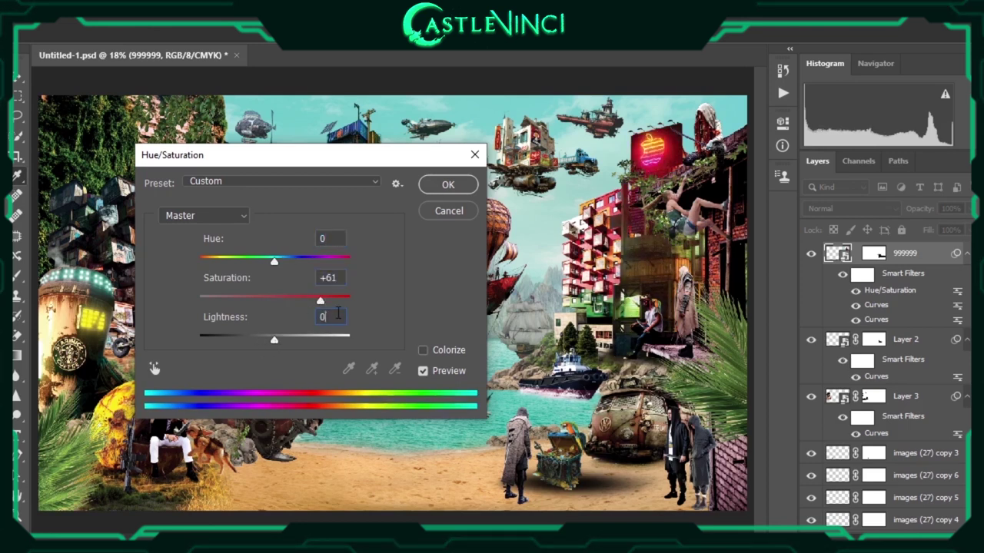
pyautogui.press('Return')
# Raise man set's saturation to +56 and Layer 12's to about +20
pyautogui.keyDown('ctrl'); pyautogui.click(302, 321); pyautogui.keyUp('ctrl')
pyautogui.hotkey('ctrl', 'u')
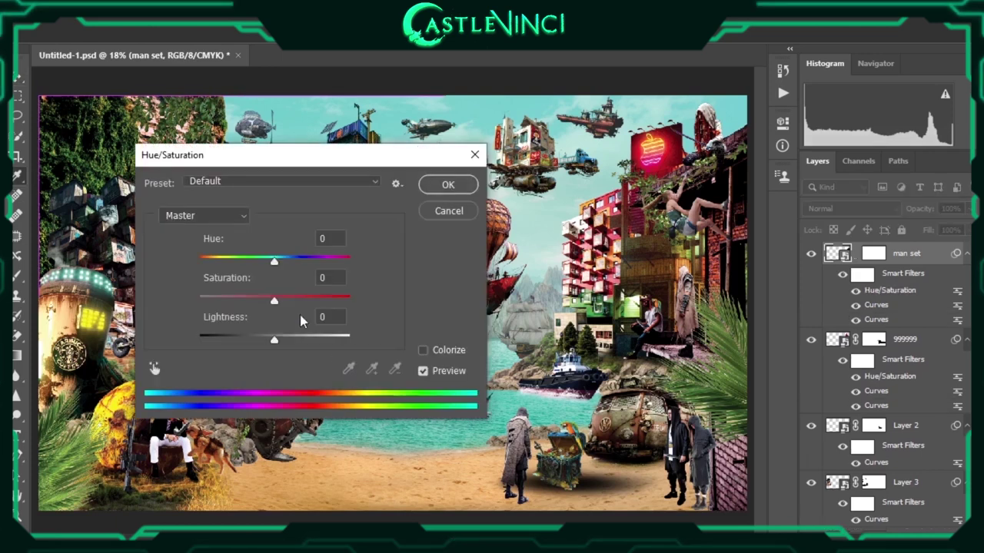
pyautogui.moveTo(302, 305); pyautogui.dragTo(318, 306)
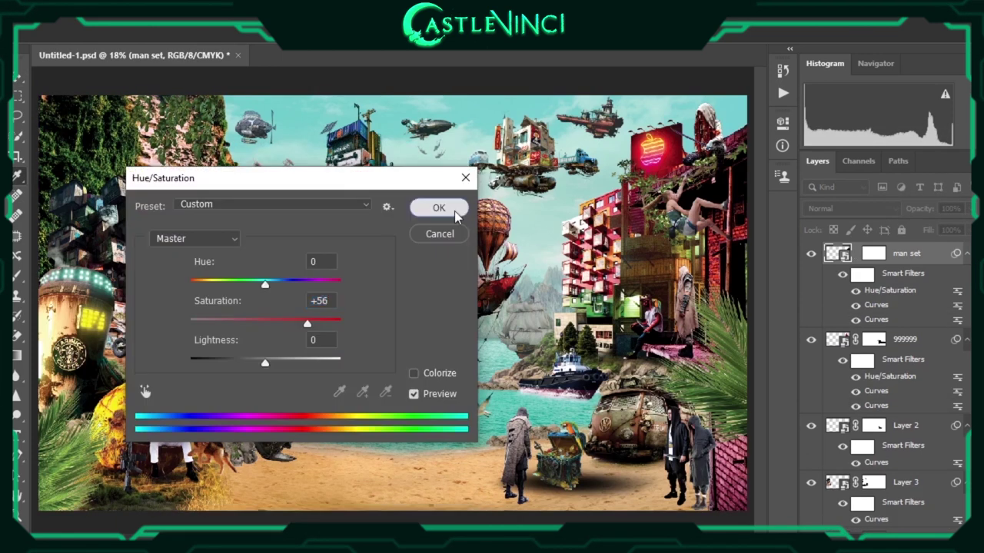
pyautogui.click(454, 211)
pyautogui.doubleClick(890, 289)
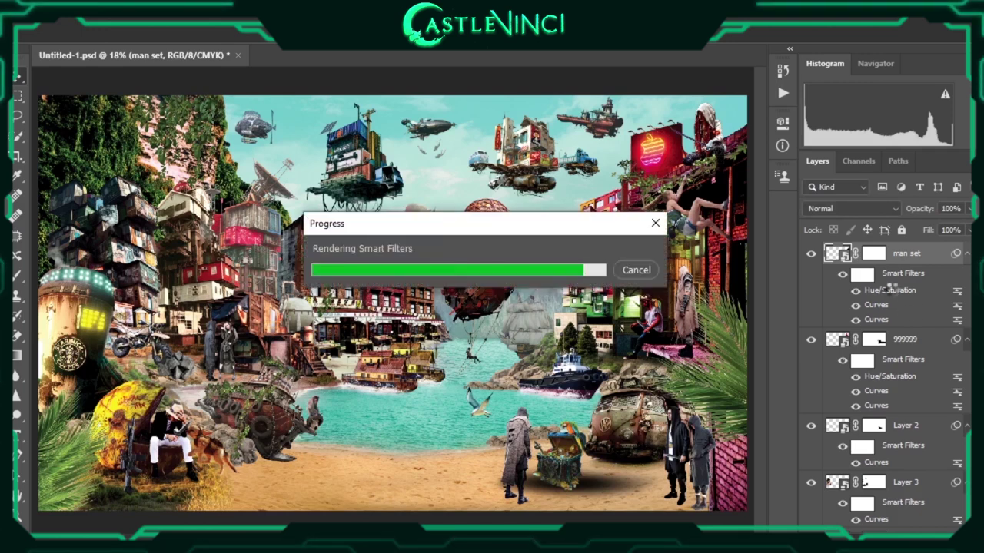
pyautogui.moveTo(292, 323); pyautogui.dragTo(285, 323)
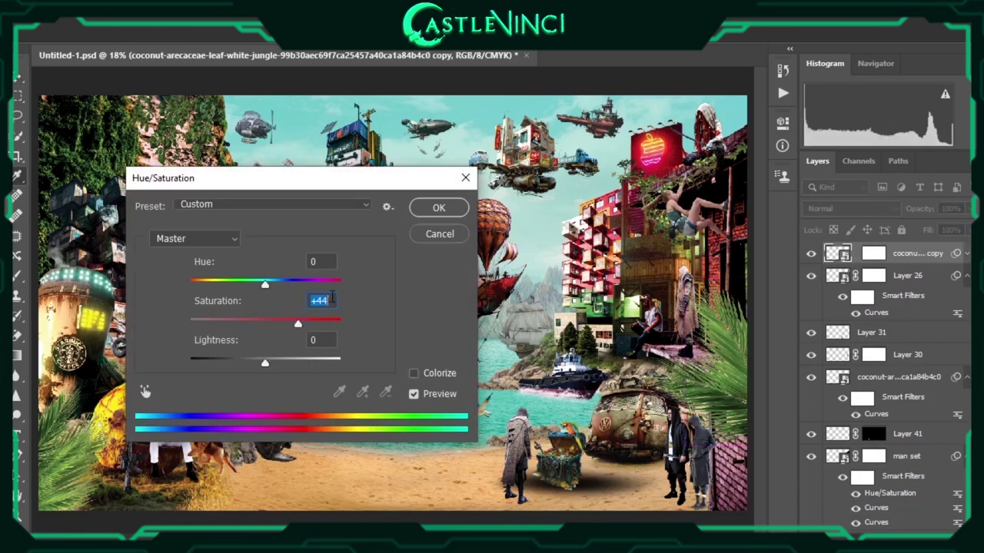
pyautogui.press('Return')
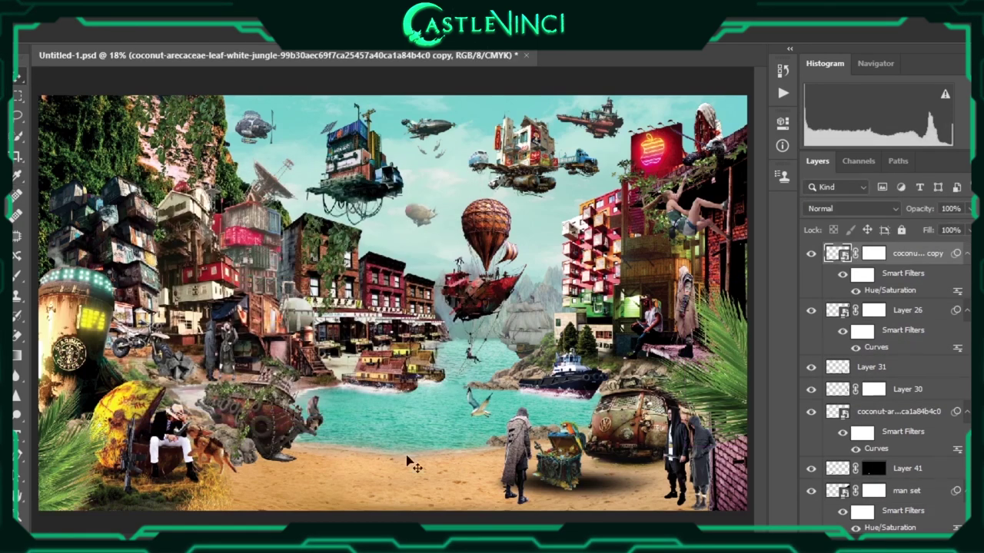
# Boost the coconut leaf layers' saturation (+33) and add contrast with Curves
pyautogui.click(890, 477)
pyautogui.hotkey('ctrl', 'u')
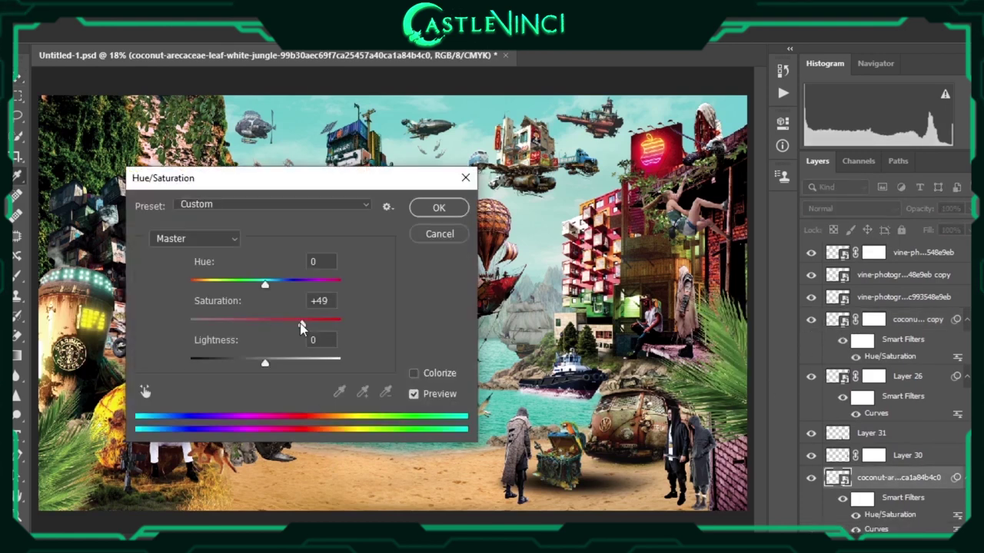
pyautogui.press('Return')
pyautogui.hotkey('ctrl', 'u')
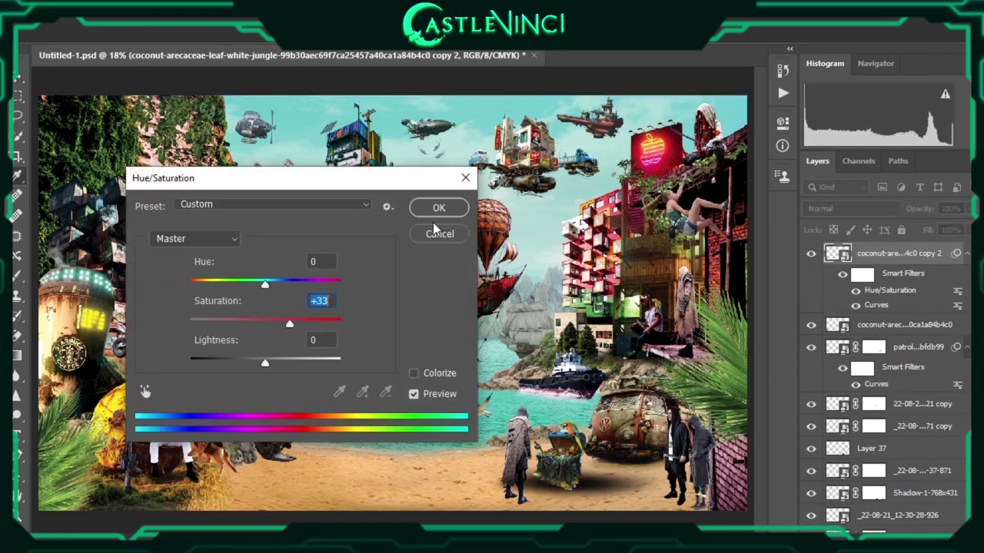
pyautogui.press('Return')
pyautogui.hotkey('alt', '[')
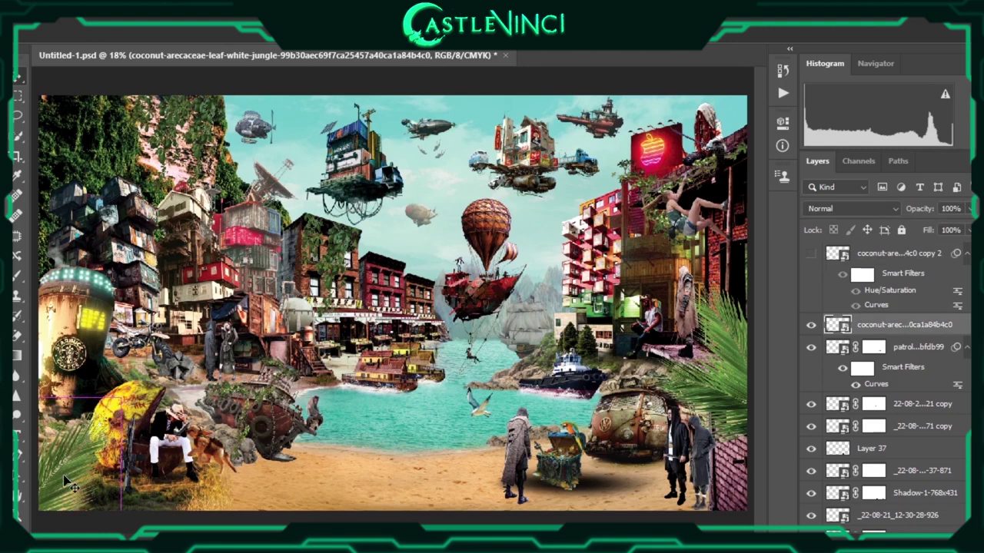
pyautogui.hotkey('ctrl', 'm')
pyautogui.moveTo(304, 339); pyautogui.dragTo(331, 338)
pyautogui.moveTo(498, 338); pyautogui.dragTo(473, 341)
pyautogui.click(705, 90)
pyautogui.hotkey('ctrl', 'u')
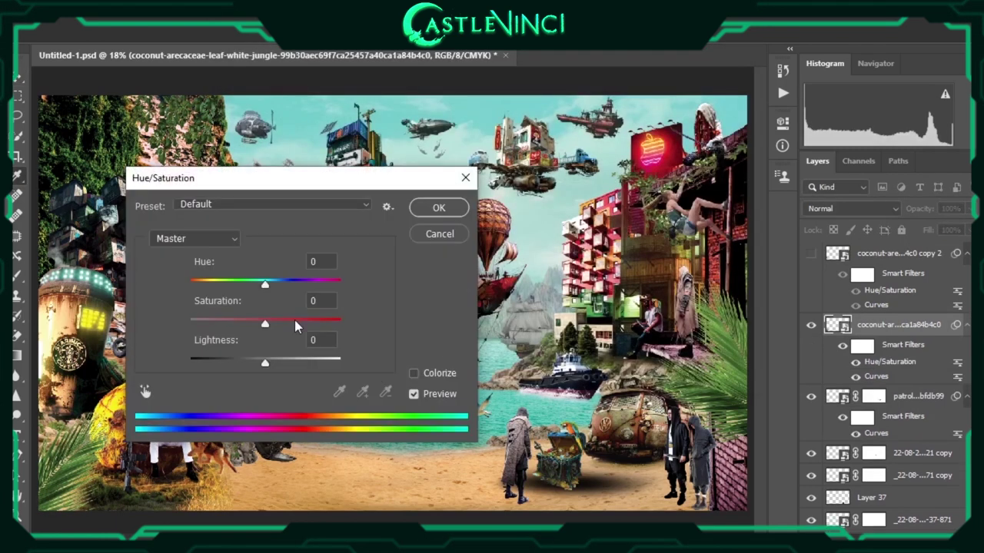
pyautogui.click(434, 208)
# Raise Layer 10's saturation to about +27 and Layer 6's to +26
pyautogui.click(907, 487)
pyautogui.hotkey('ctrl', 'u')
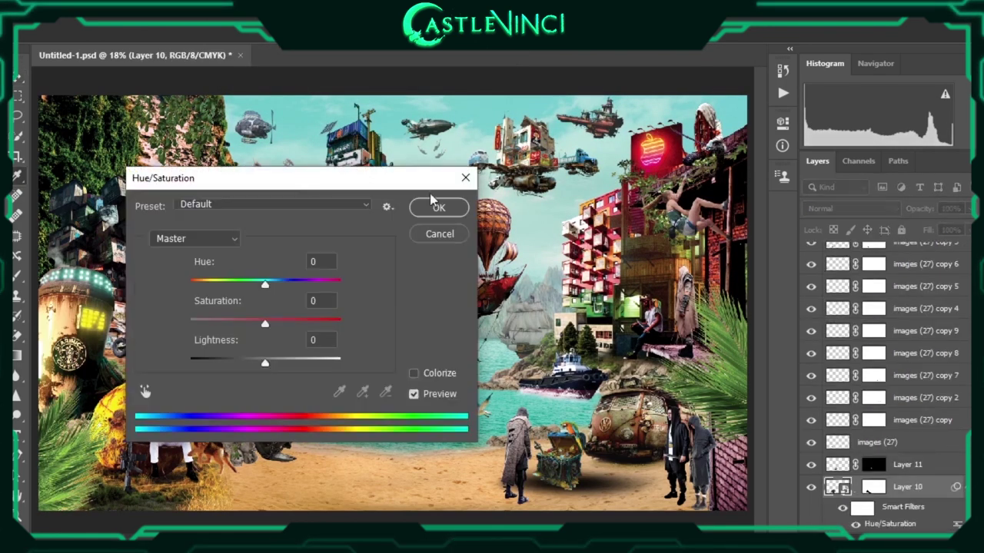
pyautogui.moveTo(523, 340); pyautogui.dragTo(542, 342)
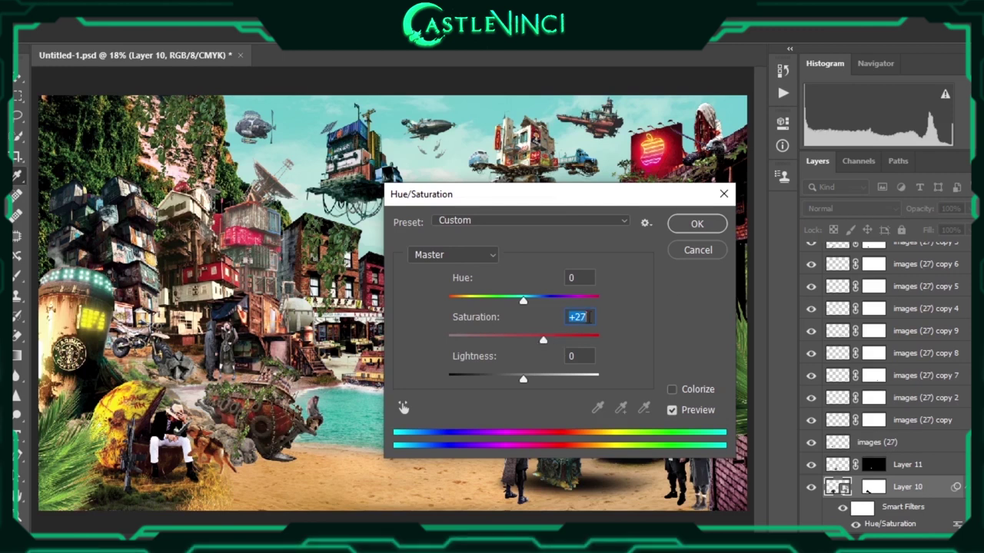
pyautogui.press('Return')
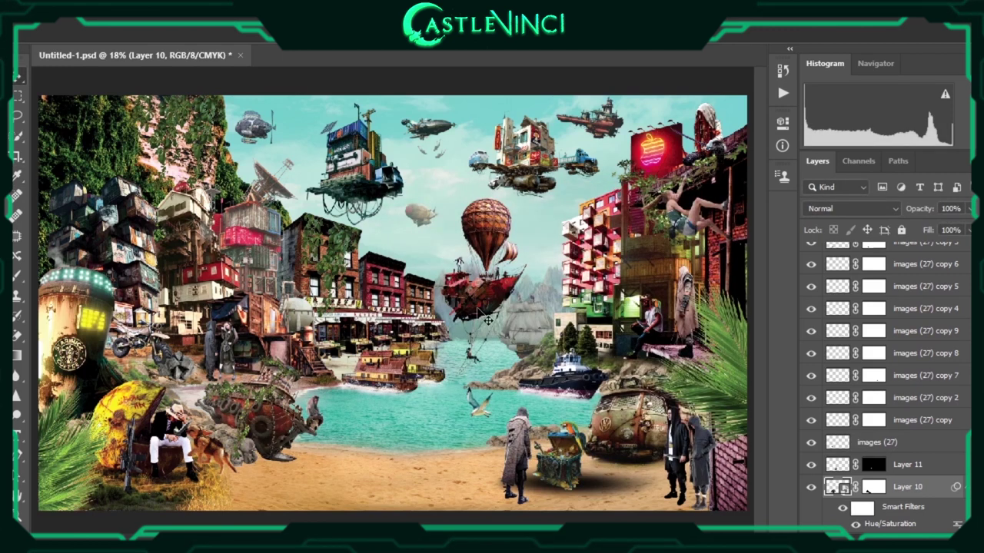
pyautogui.keyDown('ctrl'); pyautogui.click(487, 321); pyautogui.keyUp('ctrl')
pyautogui.hotkey('ctrl', 'u')
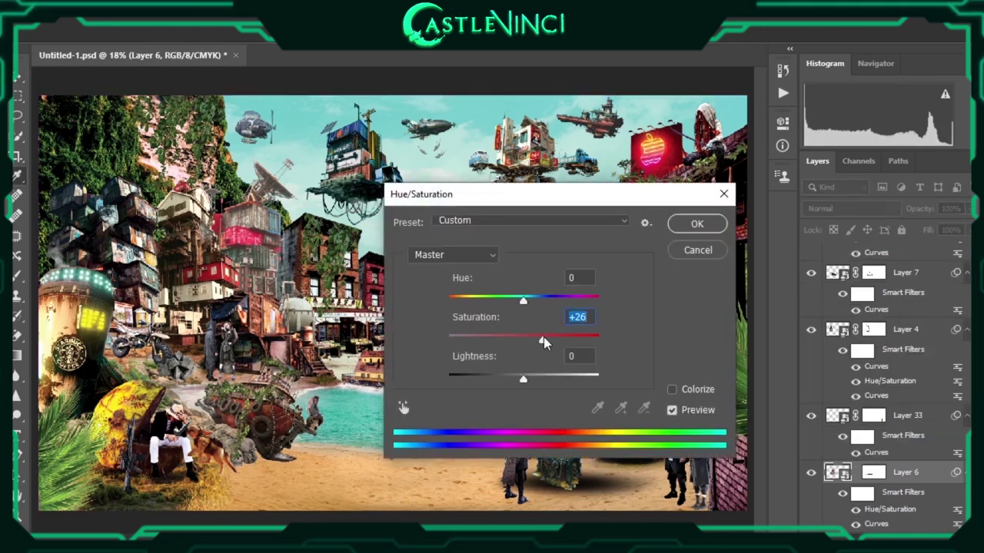
pyautogui.press('Return')
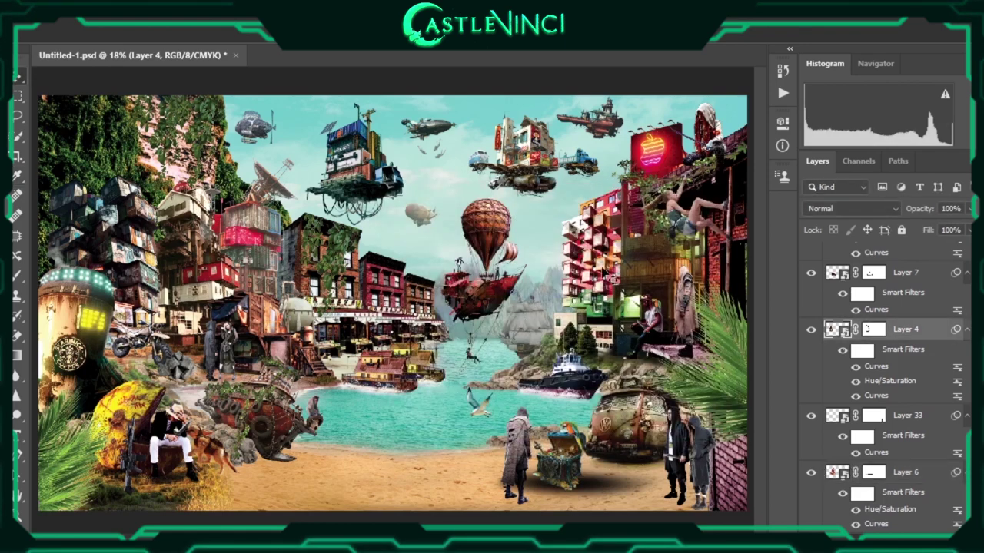
# Reduce Layer 2's saturation to -20, keeping hue and lightness at 0
pyautogui.keyDown('ctrl'); pyautogui.click(588, 246); pyautogui.keyUp('ctrl')
pyautogui.hotkey('ctrl', 'u')
pyautogui.moveTo(292, 302); pyautogui.dragTo(344, 311)
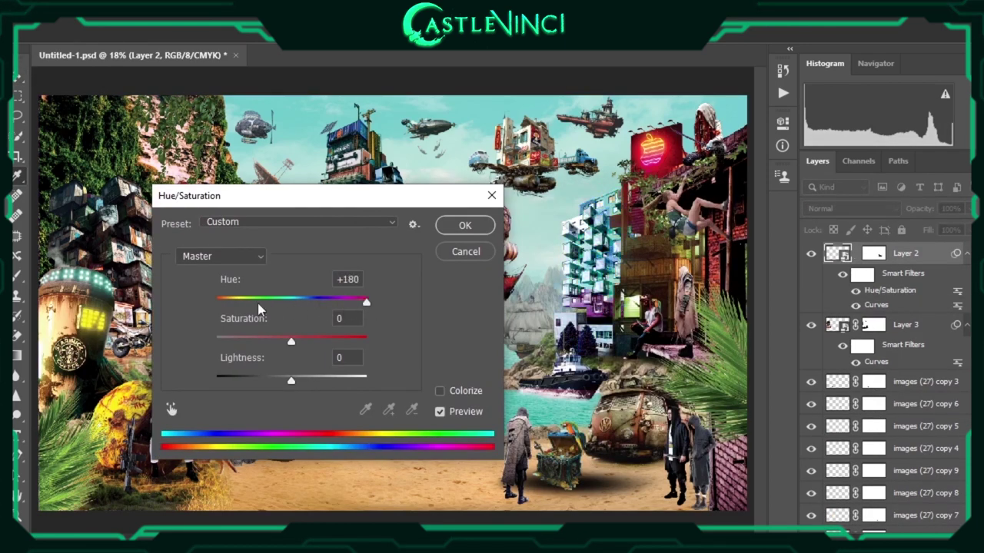
pyautogui.moveTo(258, 307); pyautogui.dragTo(292, 302)
pyautogui.moveTo(291, 341); pyautogui.dragTo(282, 340)
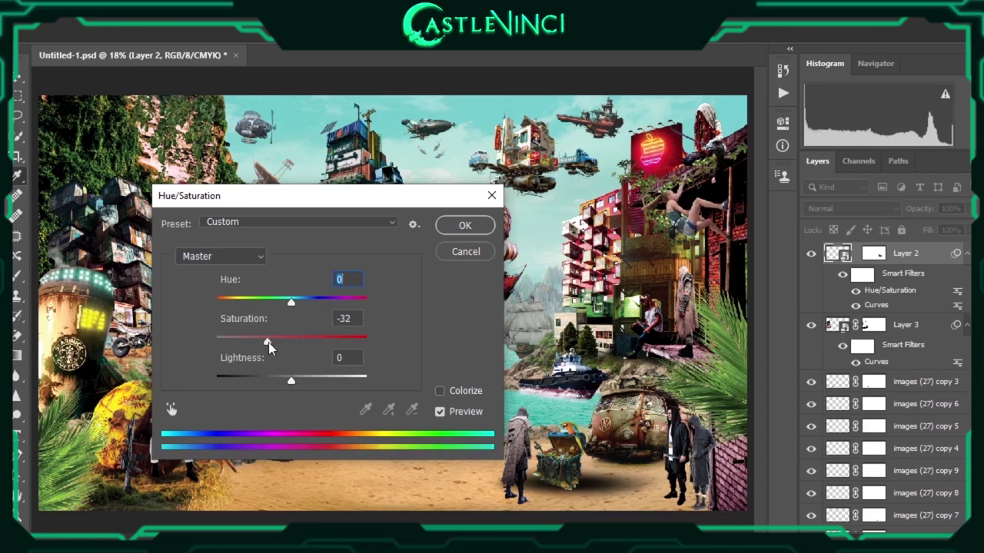
pyautogui.moveTo(281, 382); pyautogui.dragTo(292, 379)
pyautogui.moveTo(267, 340); pyautogui.dragTo(275, 341)
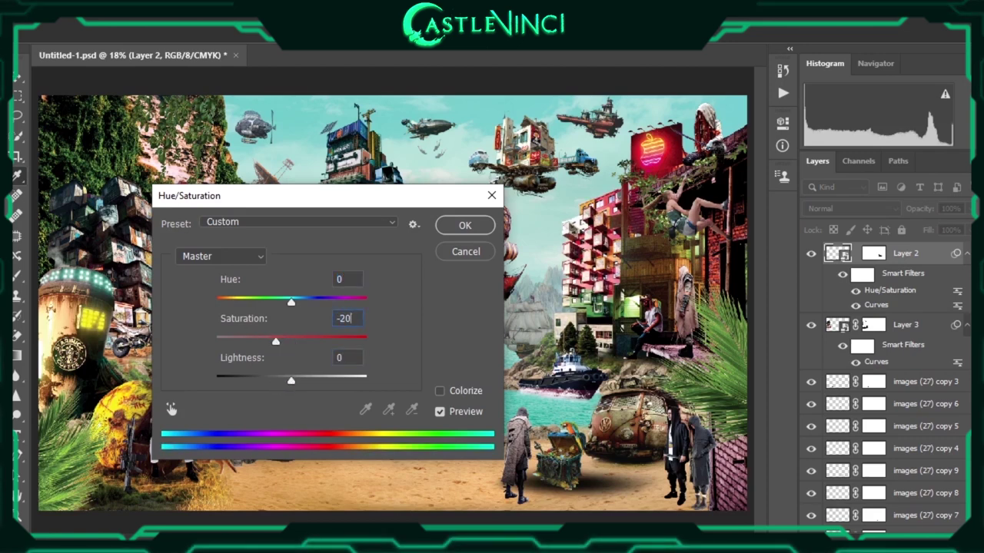
pyautogui.press('Return')
# Raise Layer 3's saturation to +27 and place a small smoke puff near the upper-right ship
pyautogui.hotkey('ctrl', 'u')
pyautogui.moveTo(451, 359); pyautogui.dragTo(471, 360)
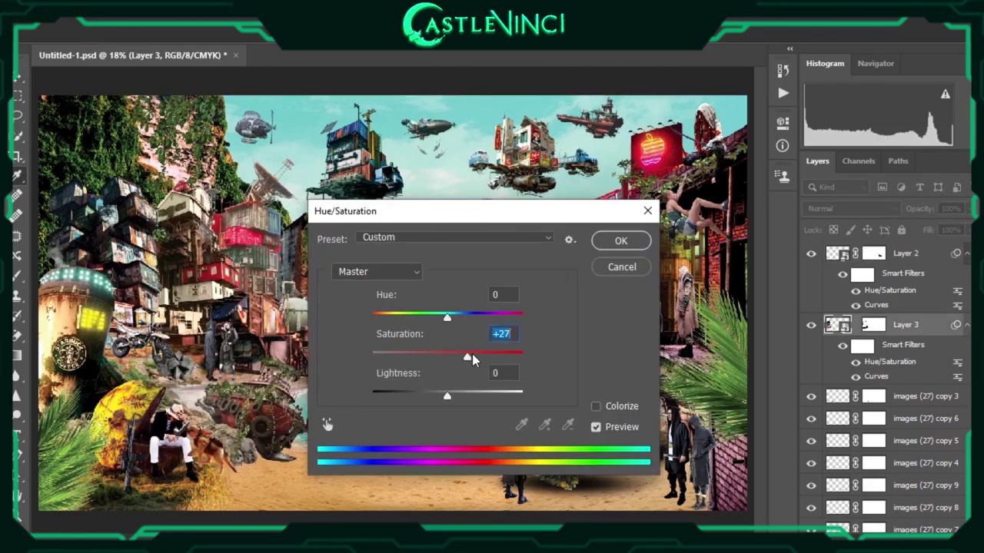
pyautogui.click(618, 245)
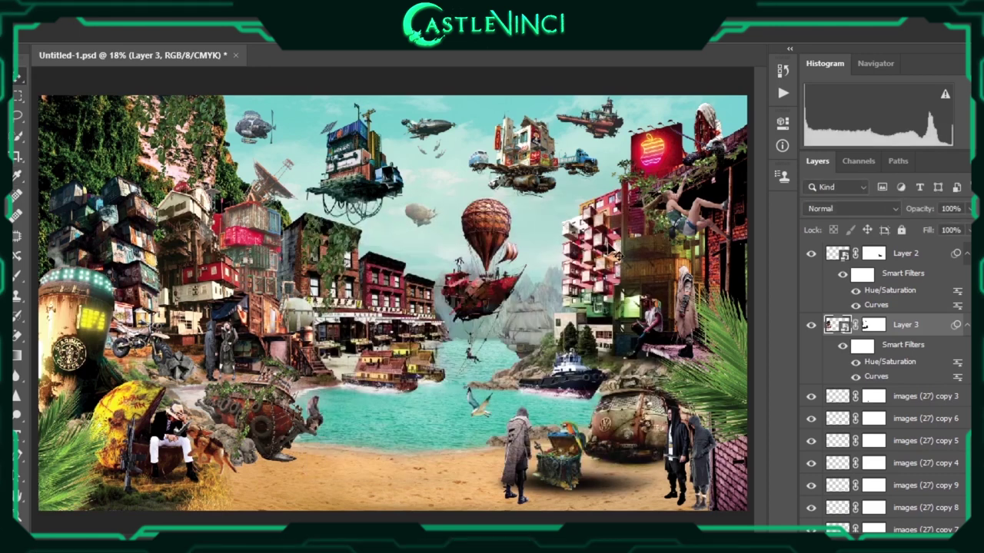
pyautogui.keyDown('ctrl'); pyautogui.click(363, 285); pyautogui.keyUp('ctrl')
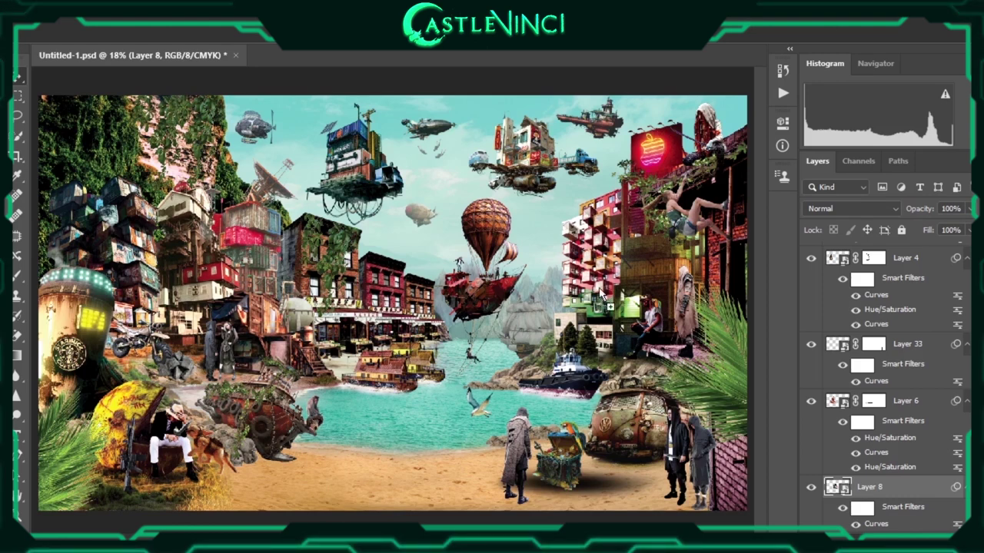
pyautogui.moveTo(384, 428)
pyautogui.mouseDown()
pyautogui.moveTo(132, 235)
pyautogui.moveTo(634, 147)
pyautogui.mouseUp()
pyautogui.moveTo(549, 89); pyautogui.dragTo(566, 132)
# Commit the placed smoke and enlarge the smoke puff beside the ship
pyautogui.press('Return')
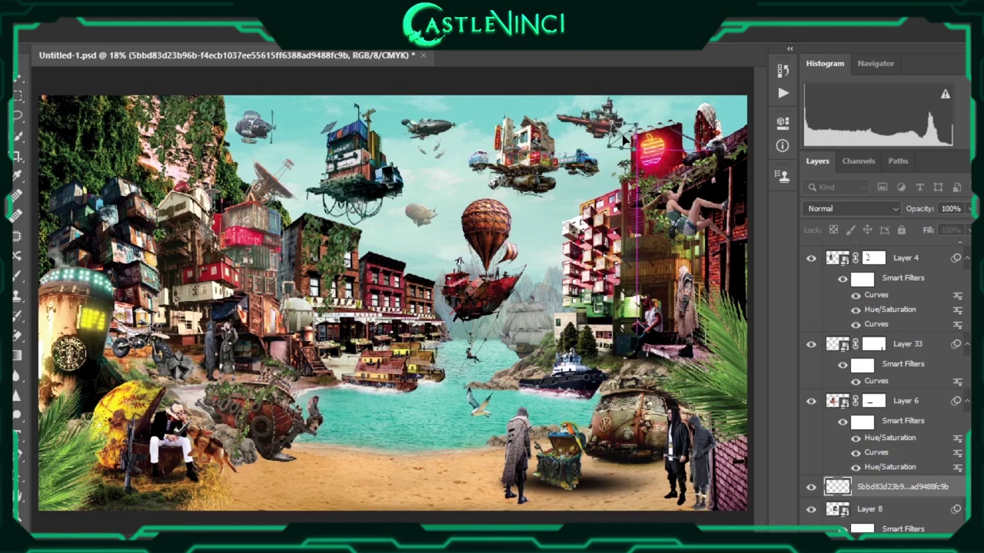
pyautogui.scroll(1, 626, 143)
pyautogui.scroll(1, 626, 142)
pyautogui.scroll(2, 626, 143)
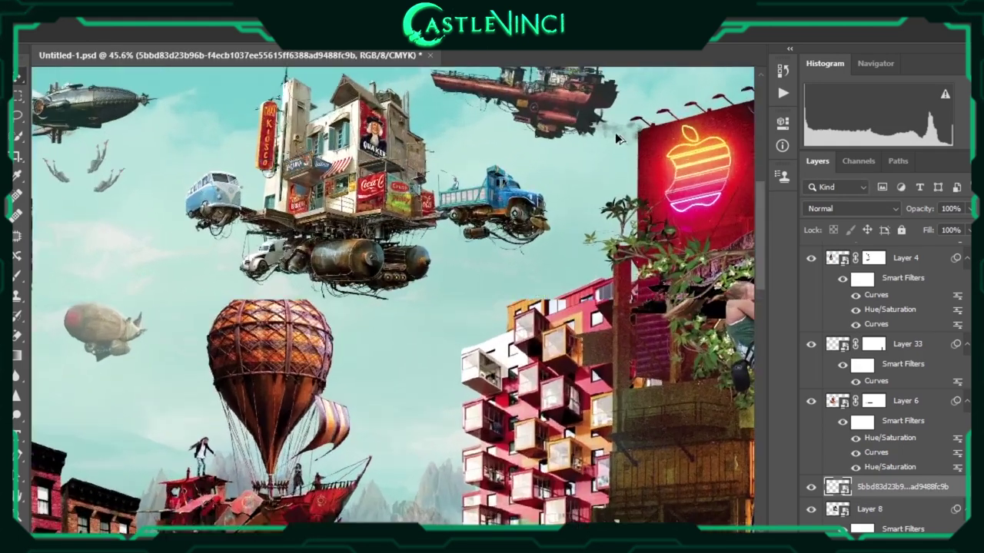
pyautogui.scroll(2, 624, 177)
pyautogui.scroll(1, 623, 217)
pyautogui.hotkey('ctrl', 't')
pyautogui.moveTo(636, 209); pyautogui.dragTo(653, 197)
pyautogui.press('Return')
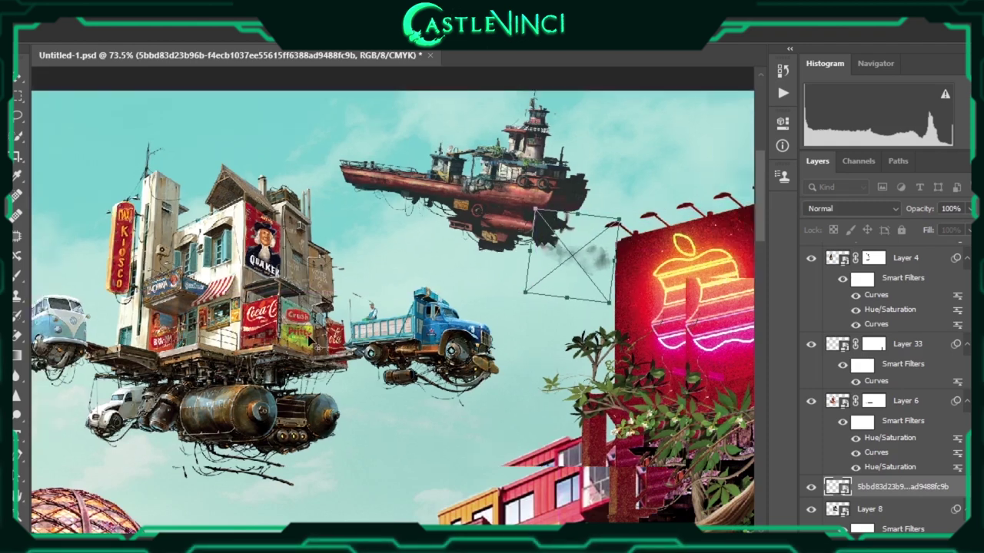
# Duplicate the smoke and position copies behind the van and below the truck
pyautogui.scroll(-1, 336, 439)
pyautogui.hotkey('ctrl', 'j')
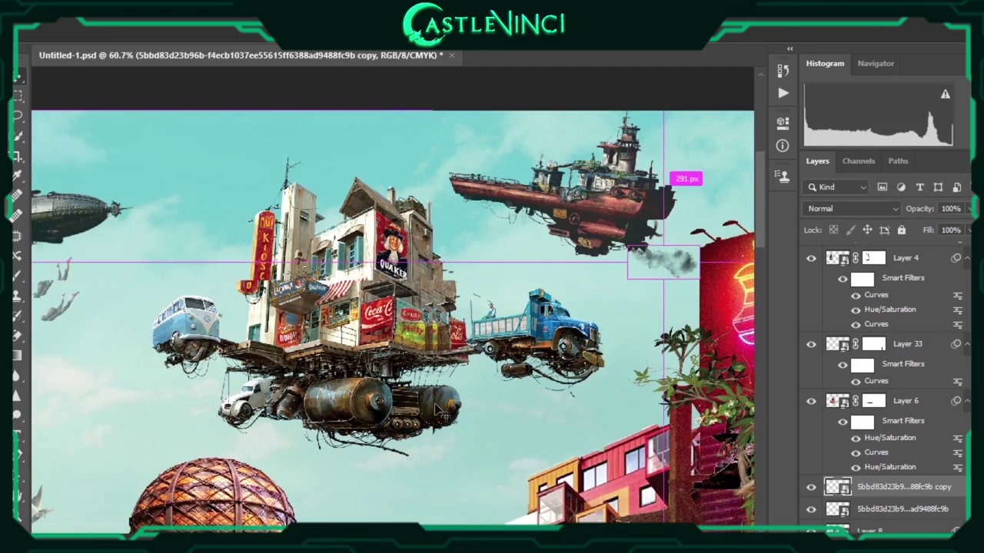
pyautogui.moveTo(336, 439); pyautogui.dragTo(459, 439)
pyautogui.moveTo(676, 261)
pyautogui.mouseDown()
pyautogui.moveTo(162, 369)
pyautogui.moveTo(500, 373)
pyautogui.mouseUp()
pyautogui.moveTo(478, 436)
pyautogui.mouseDown()
pyautogui.moveTo(574, 413)
pyautogui.moveTo(602, 379)
pyautogui.mouseUp()
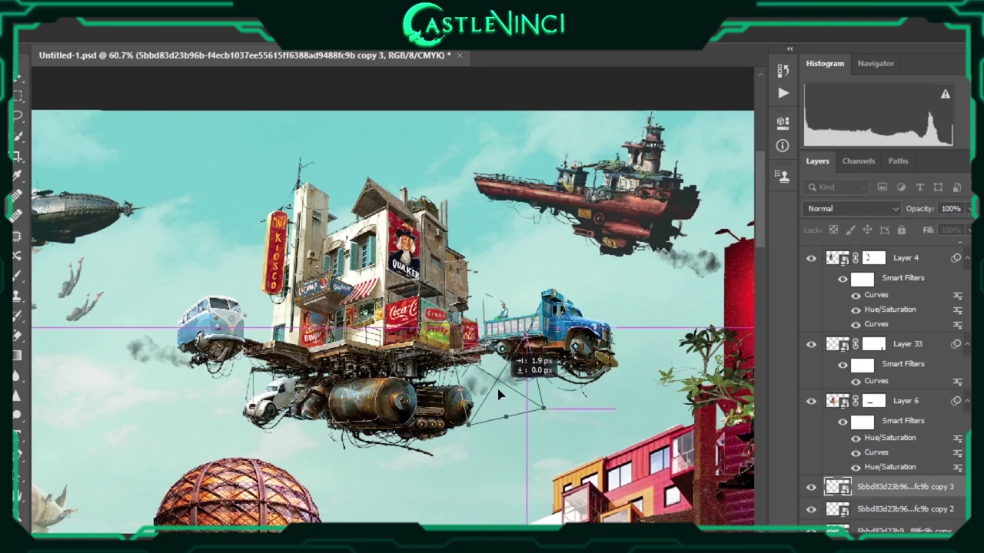
# Add another smoke copy extending the van's trail and place one beneath the flying house
pyautogui.hotkey('ctrl', 'j')
pyautogui.hotkey('ctrl', 'j')
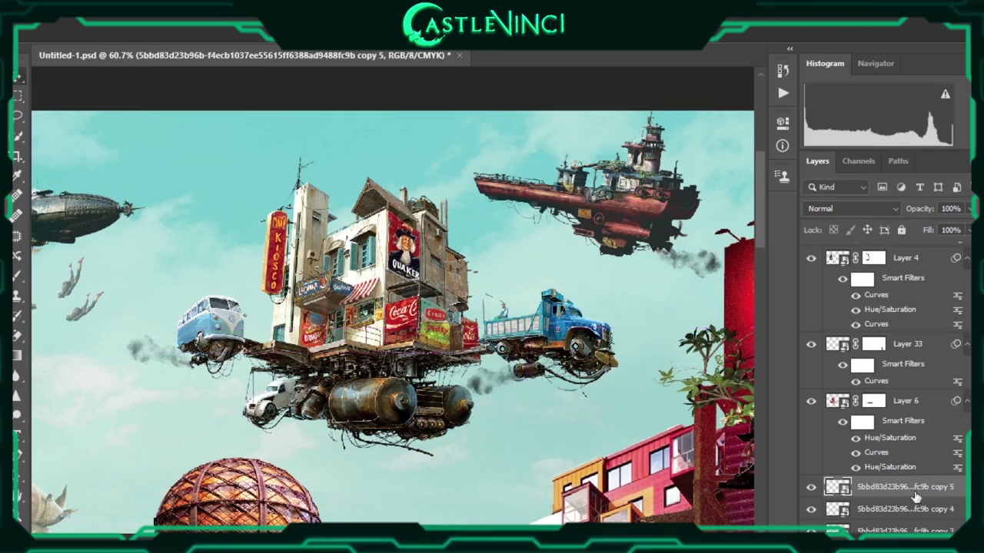
pyautogui.hotkey('ctrl', 't')
pyautogui.moveTo(349, 469); pyautogui.dragTo(323, 445)
pyautogui.click(154, 356)
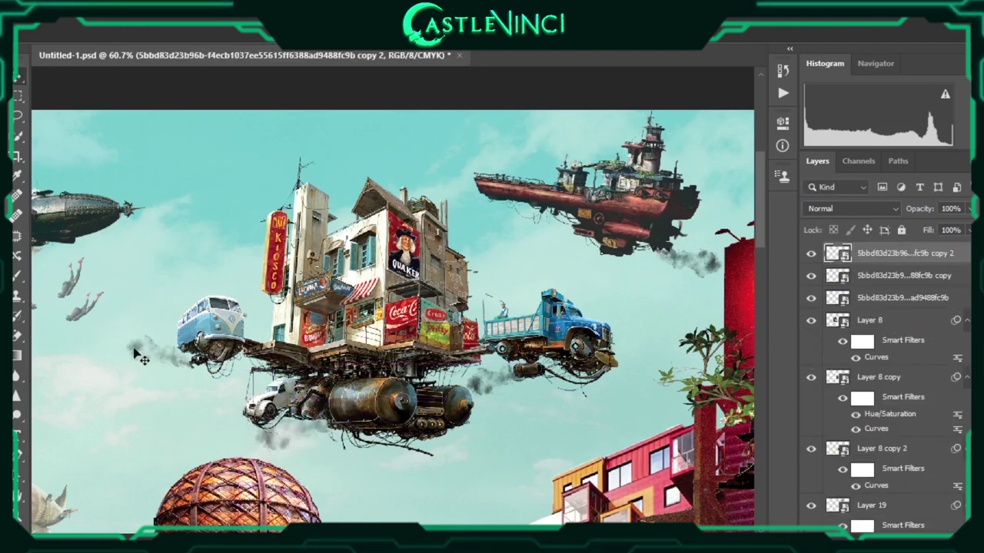
pyautogui.moveTo(319, 427)
pyautogui.mouseDown()
pyautogui.moveTo(336, 454)
pyautogui.moveTo(314, 464)
pyautogui.moveTo(346, 492)
pyautogui.mouseUp()
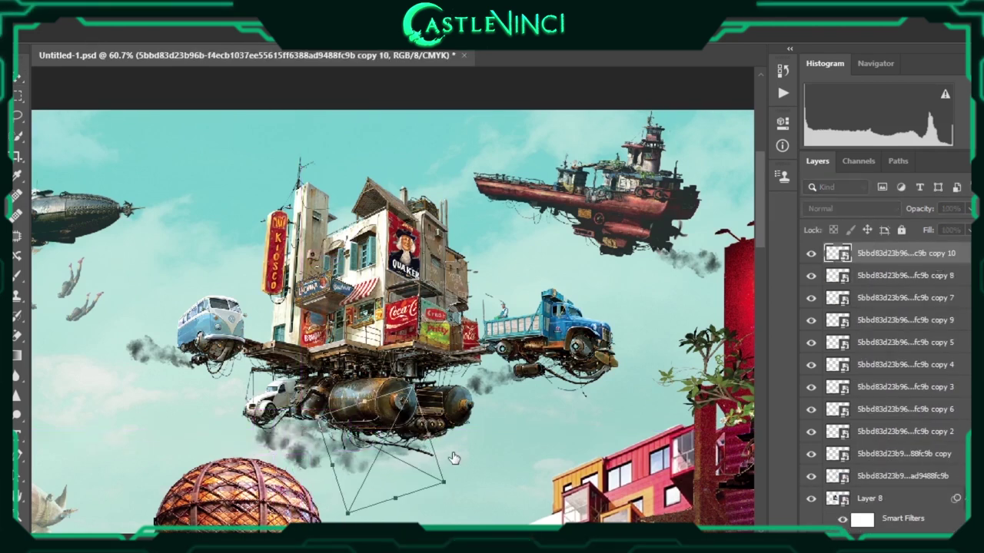
pyautogui.scroll(-1, 308, 424)
# Position a smoke copy under the house and enlarge a reshaped puff beside the airship
pyautogui.scroll(-1, 308, 425)
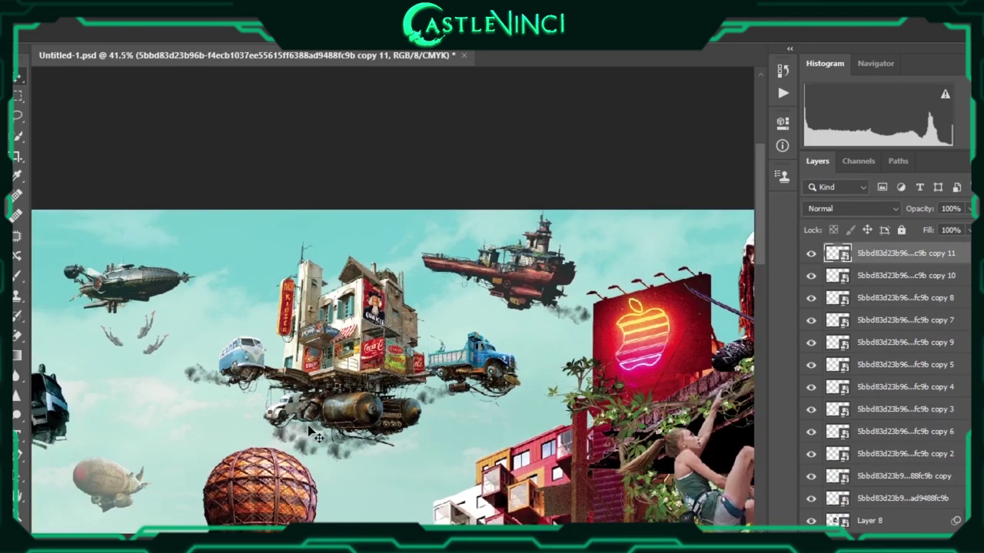
pyautogui.moveTo(345, 470)
pyautogui.mouseDown()
pyautogui.moveTo(302, 429)
pyautogui.moveTo(327, 466)
pyautogui.mouseUp()
pyautogui.moveTo(476, 415); pyautogui.dragTo(323, 326)
pyautogui.hotkey('ctrl', 't')
pyautogui.moveTo(307, 292); pyautogui.dragTo(292, 272)
pyautogui.press('Return')
# Duplicate a smoke copy, rotate it and place it on the left airship
pyautogui.hotkey('ctrl', 'j')
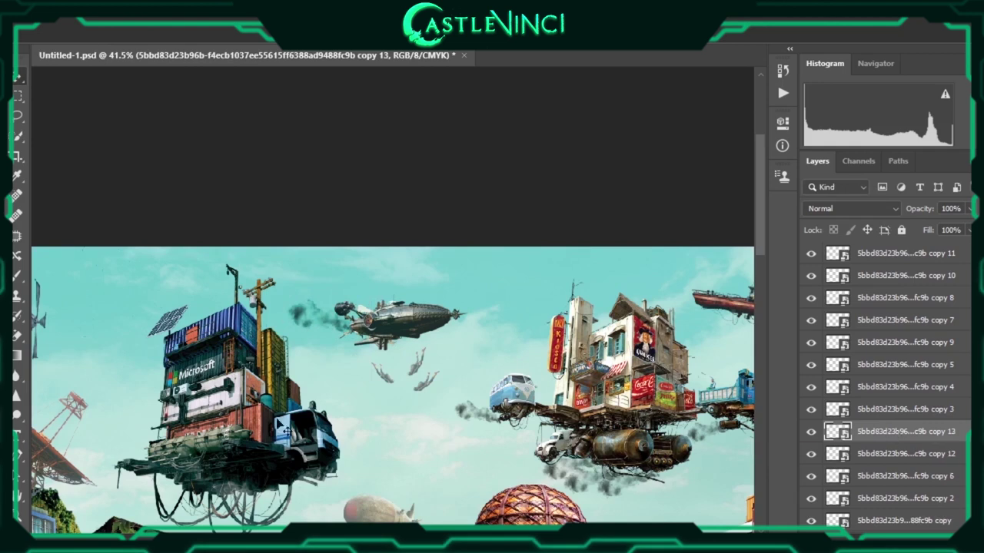
pyautogui.scroll(-3, 311, 395)
pyautogui.hscroll(-3, 311, 395)
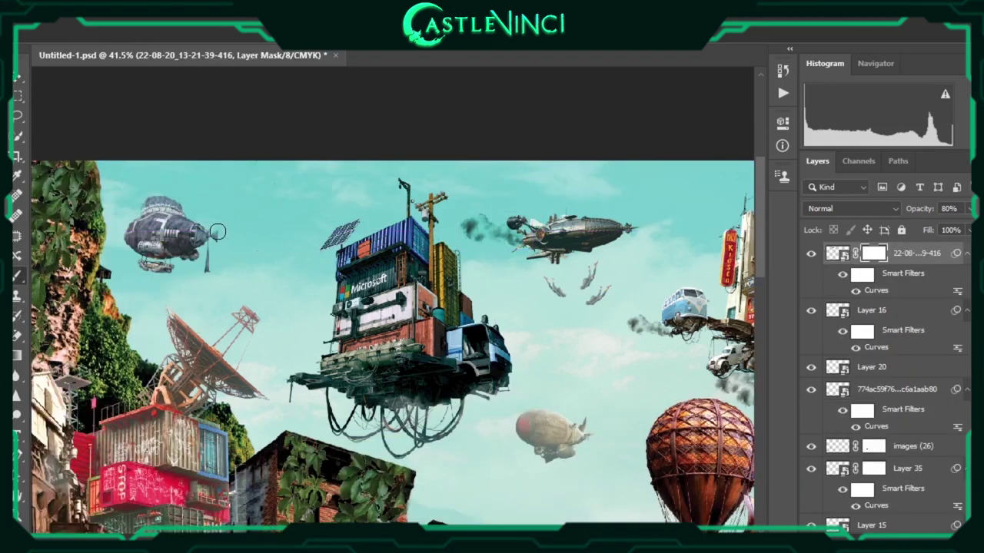
pyautogui.scroll(1, 219, 238)
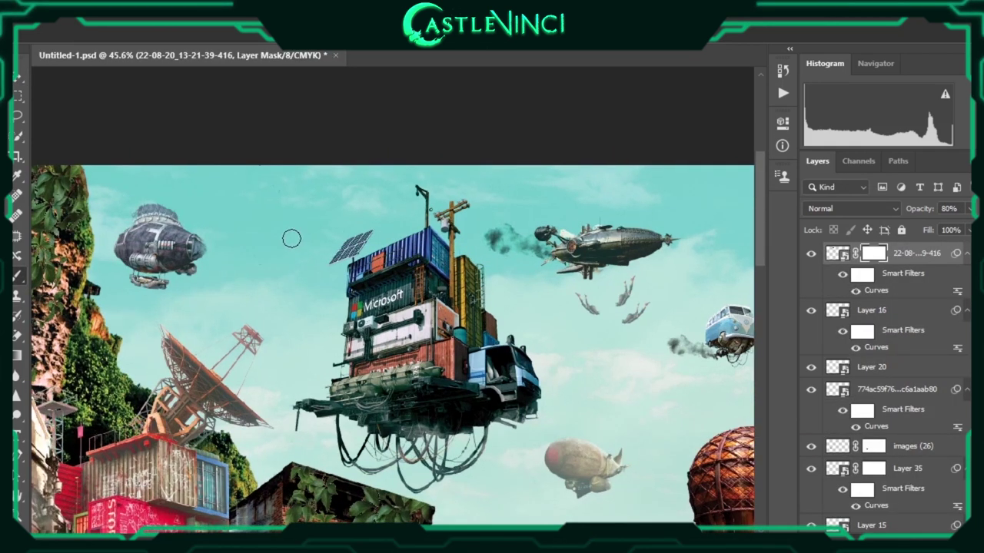
pyautogui.keyDown('ctrl'); pyautogui.click(496, 243); pyautogui.keyUp('ctrl')
pyautogui.hotkey('ctrl', 'alt', 't')
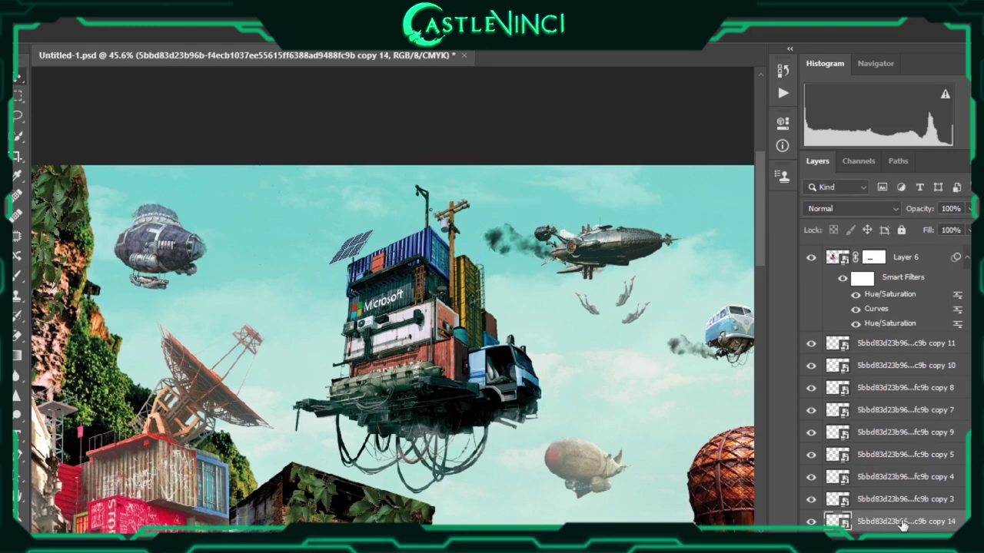
pyautogui.moveTo(475, 271); pyautogui.dragTo(273, 269)
pyautogui.moveTo(531, 243)
pyautogui.mouseDown()
pyautogui.moveTo(233, 238)
pyautogui.moveTo(235, 252)
pyautogui.moveTo(193, 302)
pyautogui.mouseUp()
pyautogui.hotkey('ctrl', 'alt', 't')
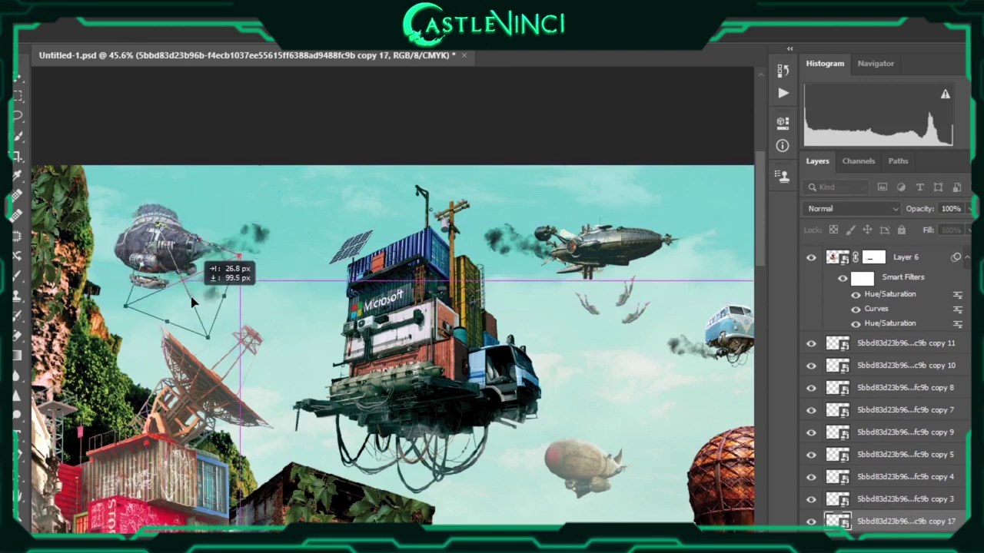
pyautogui.press('Return')
# Add a smoke copy beneath the floating container building
pyautogui.hotkey('ctrl', 'alt', 't')
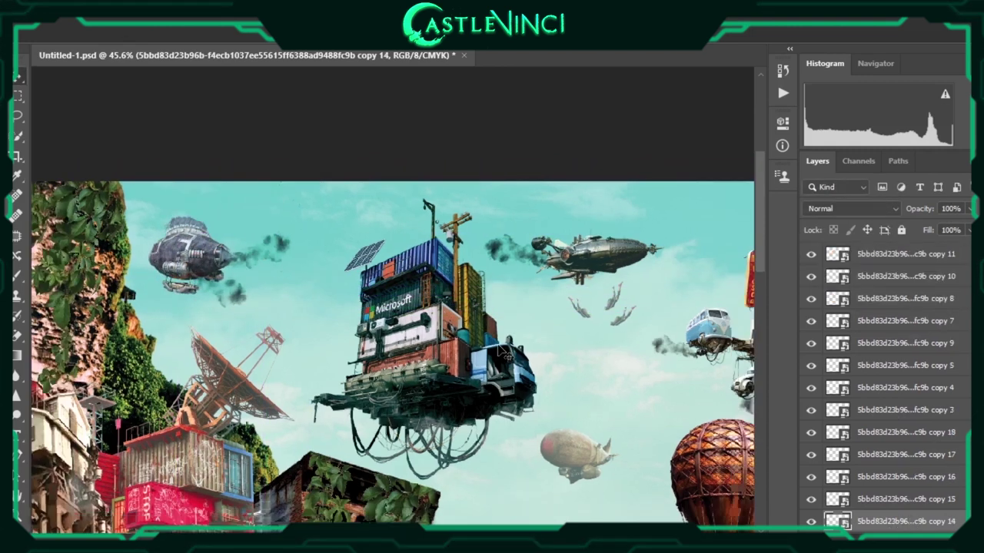
pyautogui.keyDown('alt'); pyautogui.scroll(-1, 384, 308); pyautogui.keyUp('alt')
pyautogui.moveTo(492, 307)
pyautogui.mouseDown()
pyautogui.moveTo(329, 322)
pyautogui.moveTo(446, 462)
pyautogui.mouseUp()
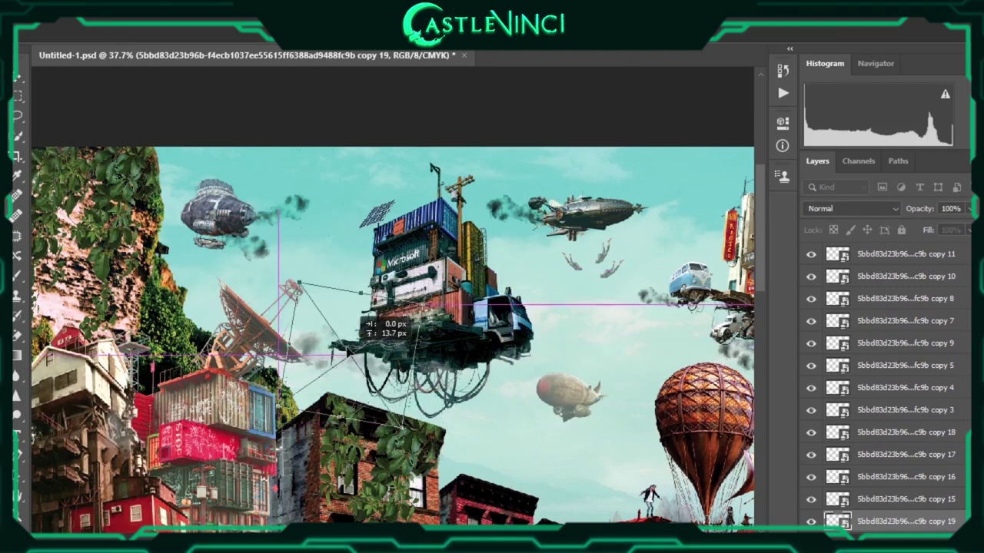
pyautogui.press('Return')
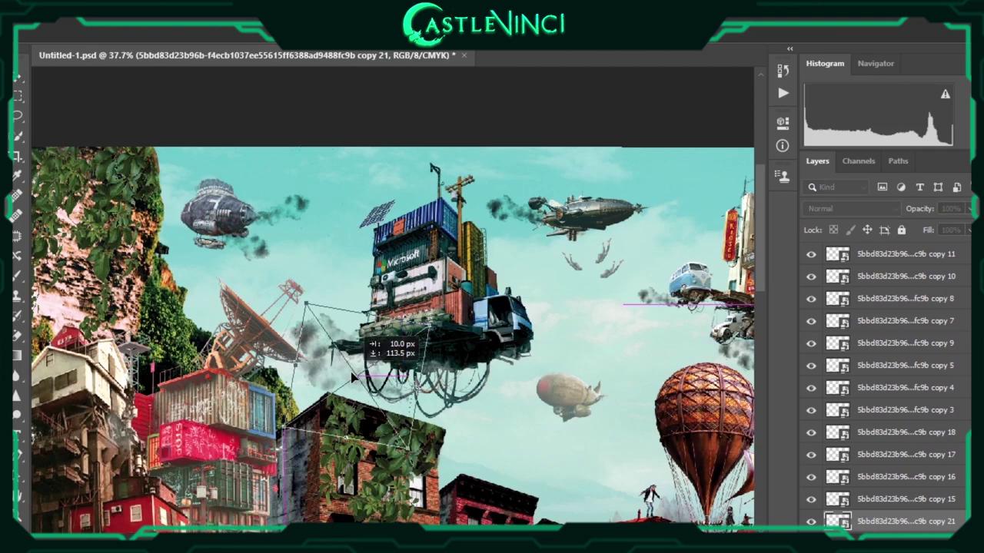
pyautogui.moveTo(588, 442); pyautogui.dragTo(594, 452)
# Stretch another smoke copy under the container building, then fit the composition on screen
pyautogui.hotkey('ctrl', 'j')
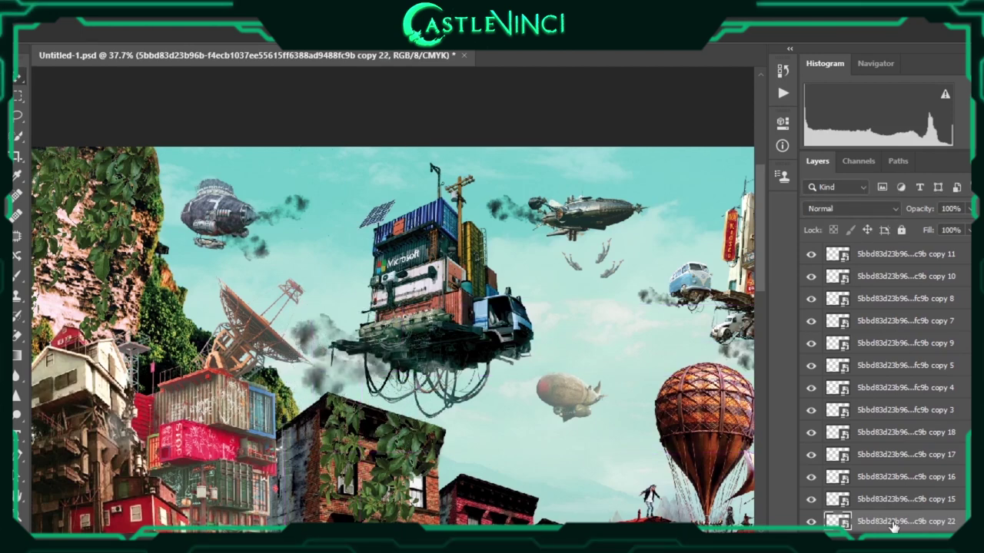
pyautogui.hotkey('ctrl', 'j')
pyautogui.hotkey('ctrl', 't')
pyautogui.moveTo(430, 384); pyautogui.dragTo(547, 448)
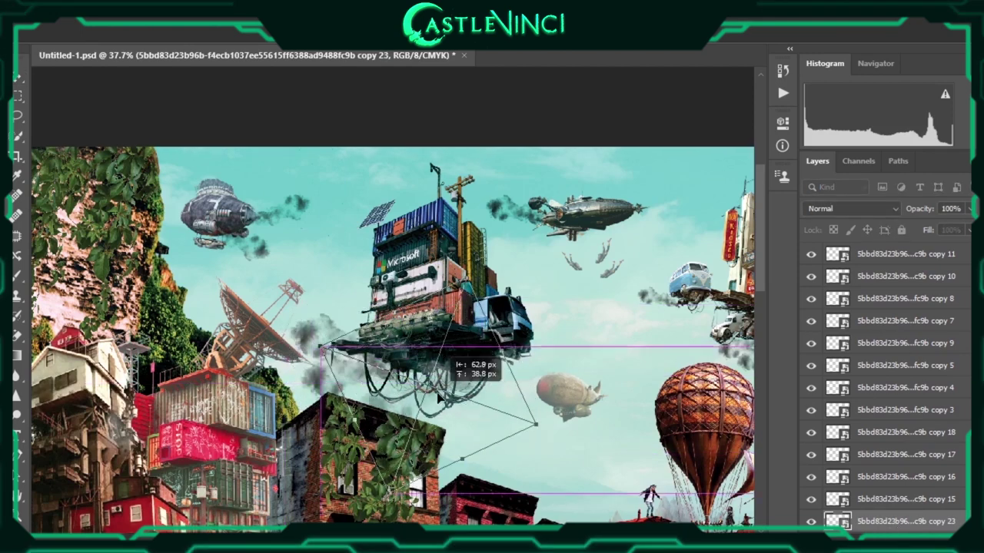
pyautogui.moveTo(399, 357); pyautogui.dragTo(376, 452)
pyautogui.press('Return')
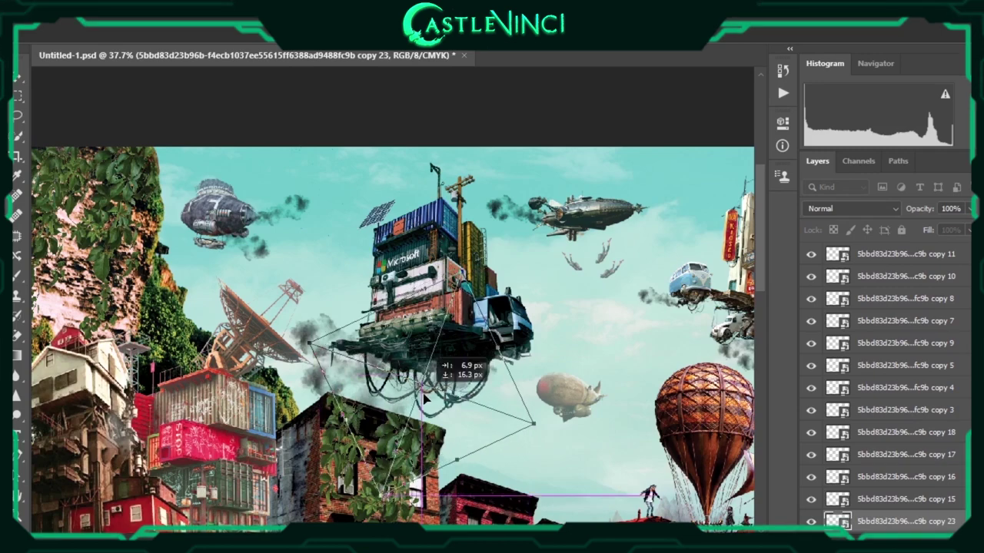
pyautogui.hotkey('ctrl', 'j')
pyautogui.hotkey('ctrl', '0')
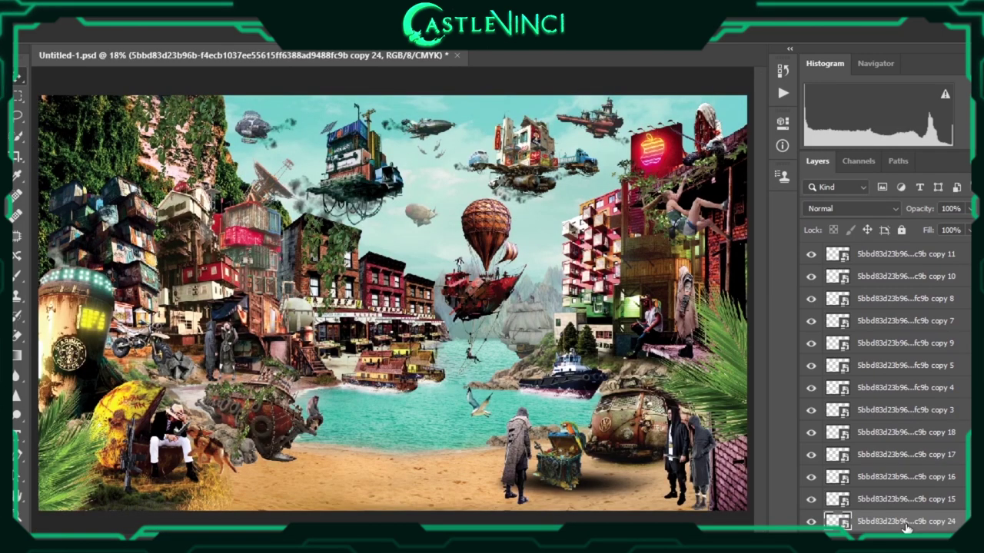
pyautogui.click(884, 298)
pyautogui.scroll(5, 538, 215)
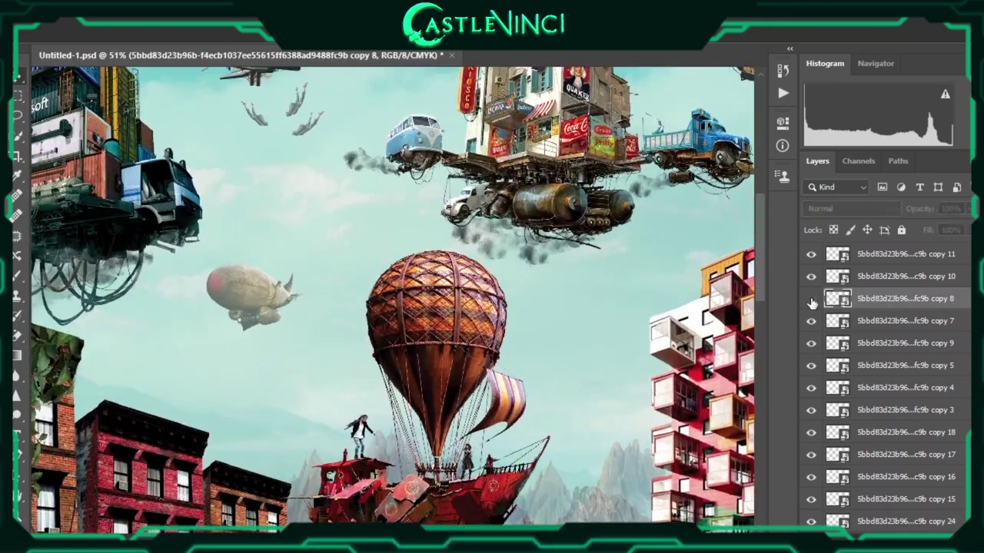
pyautogui.keyDown('shift'); pyautogui.click(871, 329); pyautogui.keyUp('shift')
pyautogui.moveTo(473, 263); pyautogui.dragTo(455, 270)
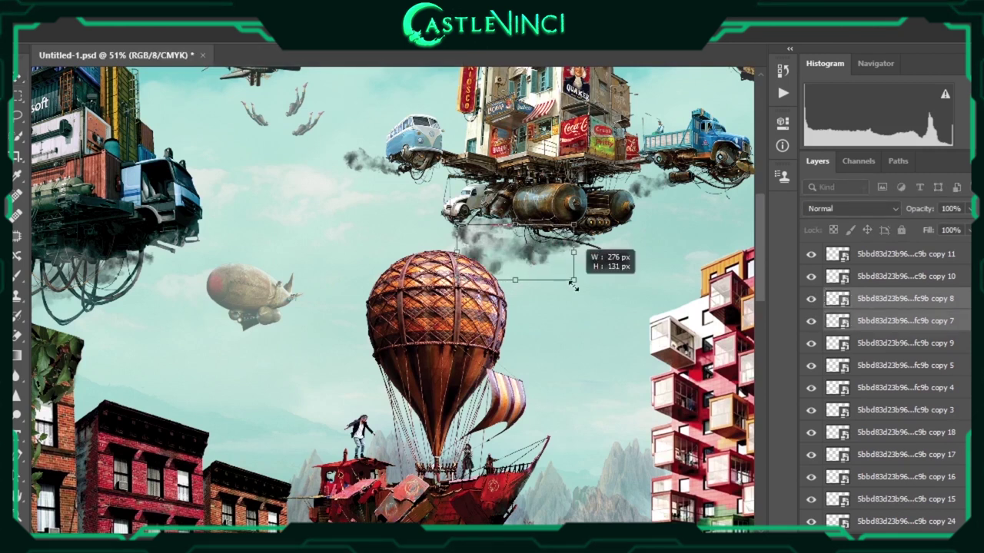
pyautogui.moveTo(545, 266)
pyautogui.mouseDown()
pyautogui.moveTo(538, 255)
pyautogui.moveTo(537, 287)
pyautogui.moveTo(616, 291)
pyautogui.moveTo(628, 311)
pyautogui.mouseUp()
pyautogui.keyDown('ctrl'); pyautogui.click(530, 286); pyautogui.keyUp('ctrl')
pyautogui.moveTo(564, 260); pyautogui.dragTo(566, 263)
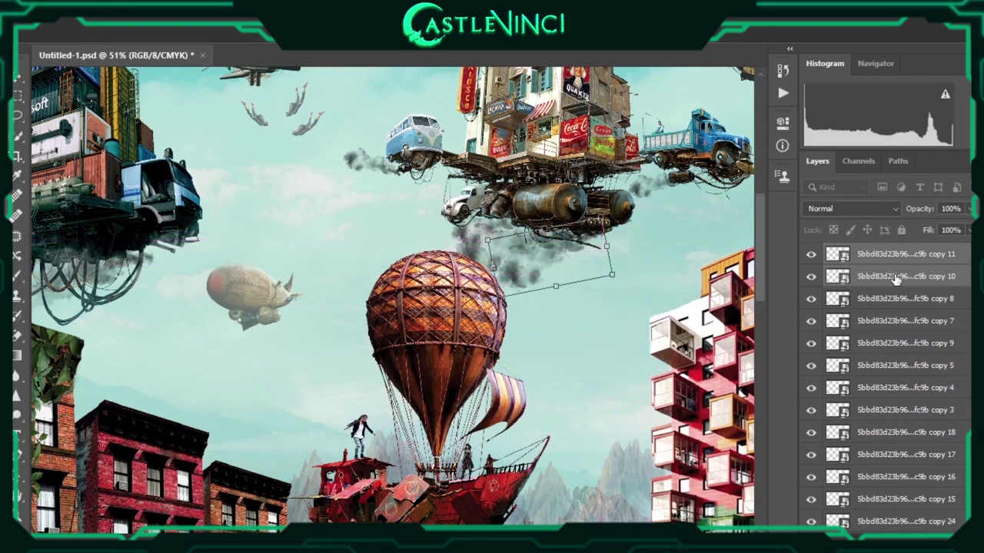
pyautogui.press('Return')
pyautogui.scroll(-4, 896, 385)
pyautogui.click(892, 455)
pyautogui.keyDown('ctrl'); pyautogui.click(891, 477); pyautogui.keyUp('ctrl')
pyautogui.moveTo(323, 189)
pyautogui.mouseDown()
pyautogui.moveTo(429, 186)
pyautogui.moveTo(420, 191)
pyautogui.mouseUp()
pyautogui.press('Return')
pyautogui.click(901, 477)
pyautogui.hotkey('ctrl', '0')
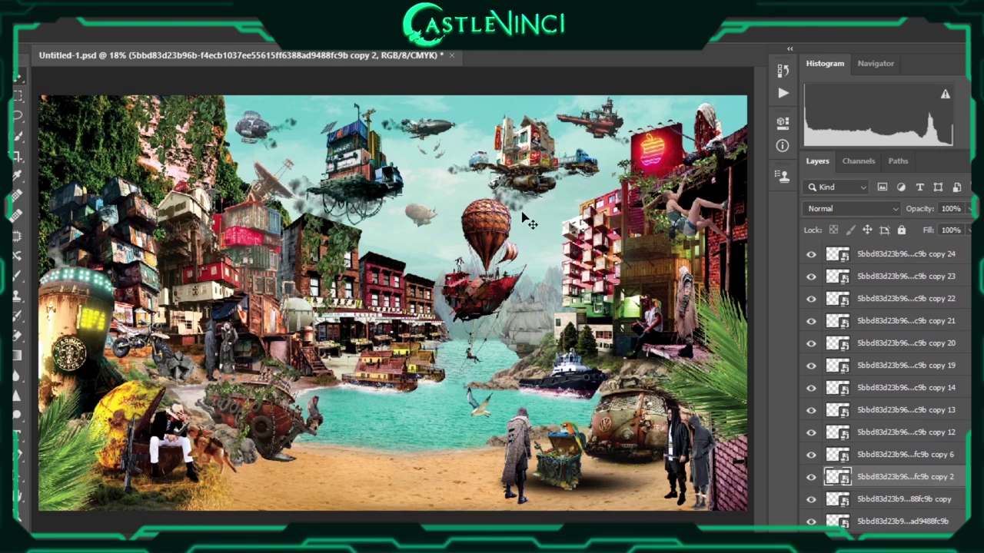
pyautogui.scroll(2, 461, 231)
pyautogui.scroll(2, 357, 244)
pyautogui.keyDown('ctrl'); pyautogui.click(234, 154); pyautogui.keyUp('ctrl')
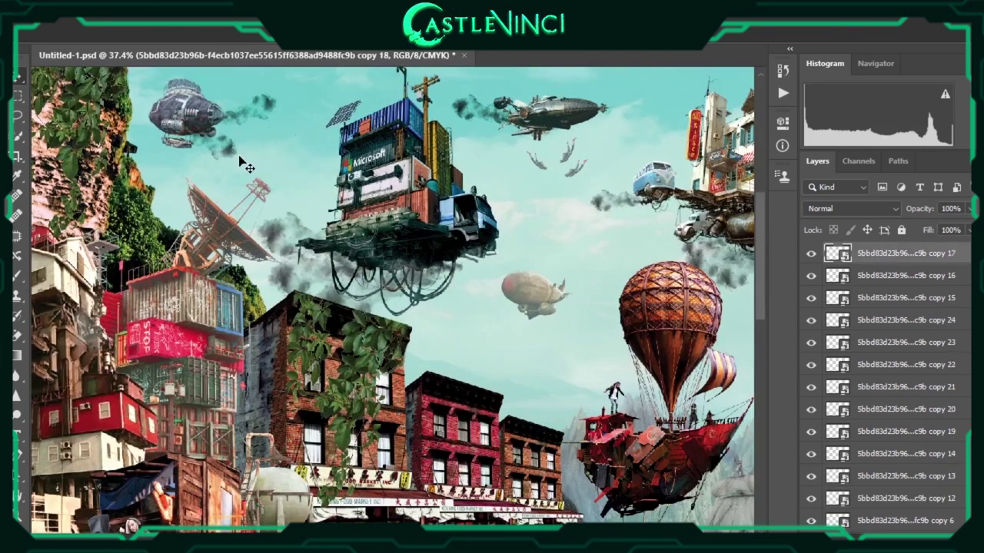
pyautogui.keyDown('ctrl'); pyautogui.click(335, 296); pyautogui.keyUp('ctrl')
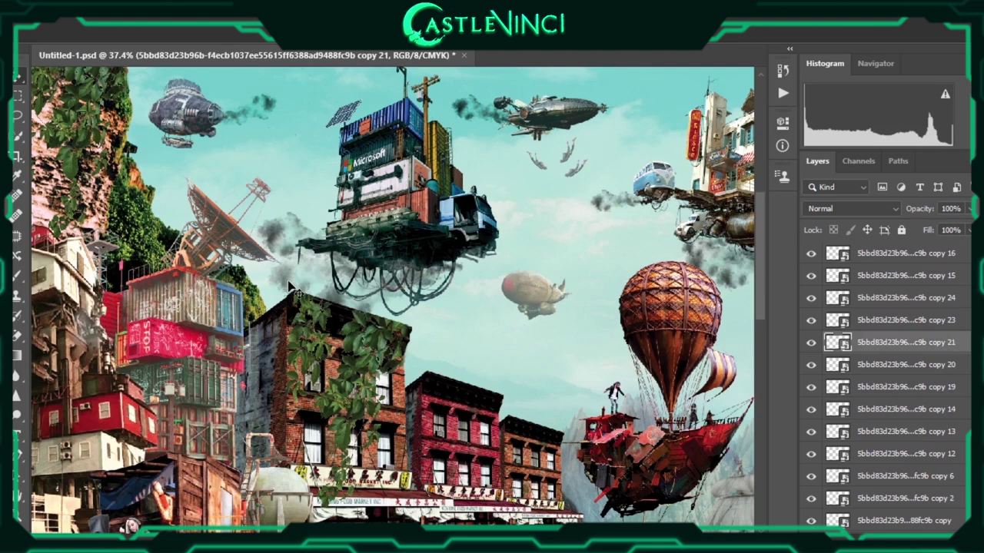
pyautogui.keyDown('ctrl'); pyautogui.click(351, 291); pyautogui.keyUp('ctrl')
pyautogui.keyDown('ctrl'); pyautogui.click(884, 276); pyautogui.keyUp('ctrl')
pyautogui.hscroll(3, 566, 285)
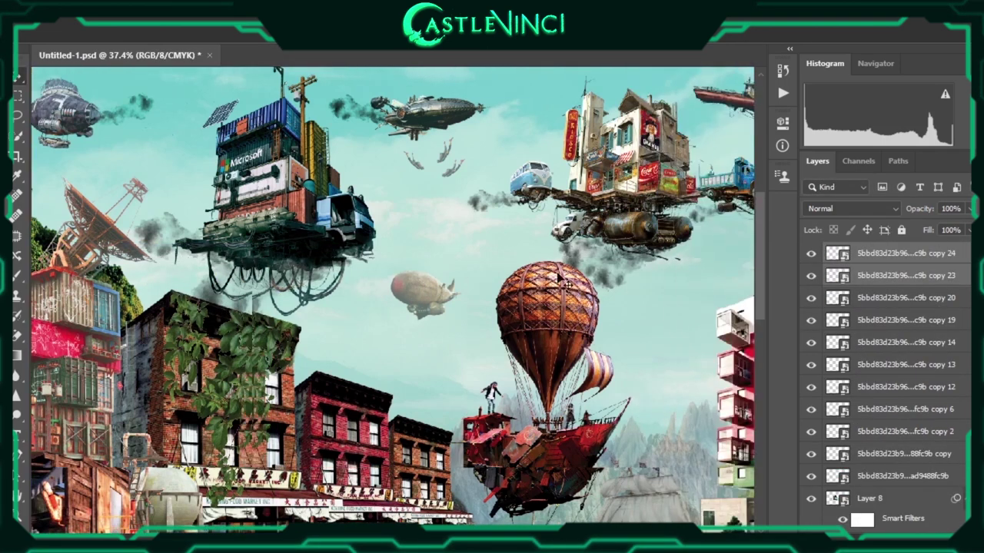
pyautogui.hscroll(1, 566, 284)
pyautogui.keyDown('ctrl'); pyautogui.click(567, 286); pyautogui.keyUp('ctrl')
pyautogui.keyDown('ctrl'); pyautogui.click(572, 289); pyautogui.keyUp('ctrl')
pyautogui.keyDown('ctrl'); pyautogui.click(575, 290); pyautogui.keyUp('ctrl')
pyautogui.hotkey('ctrl', '0')
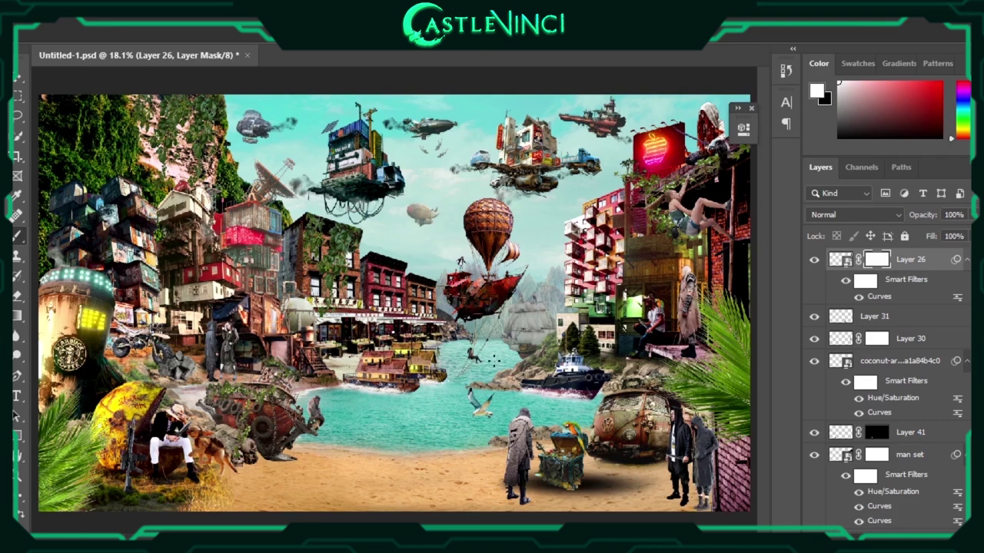
# Set the Shadow-1-768x431 layer to 50% opacity and target Layer 50's mask
pyautogui.keyDown('ctrl'); pyautogui.click(481, 367); pyautogui.keyUp('ctrl')
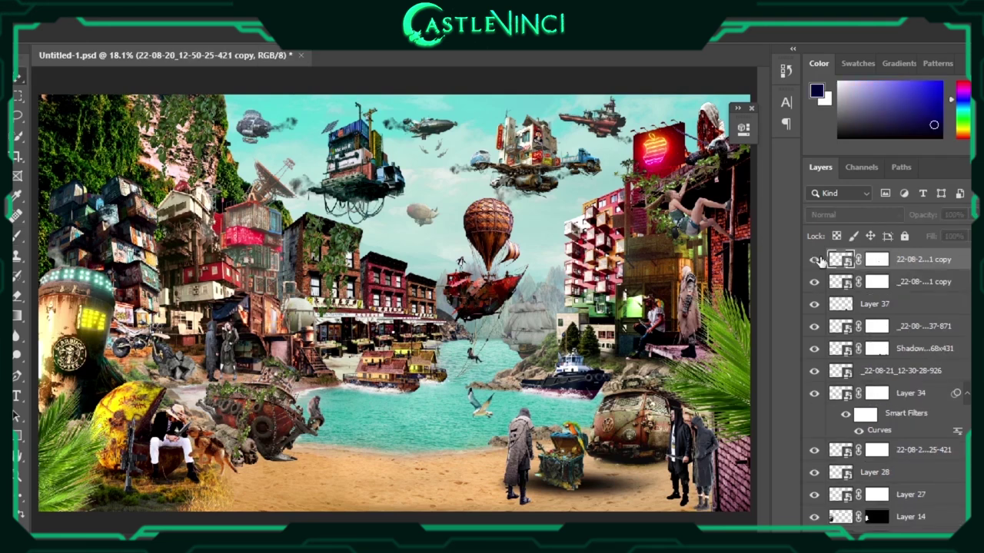
pyautogui.scroll(5, 471, 334)
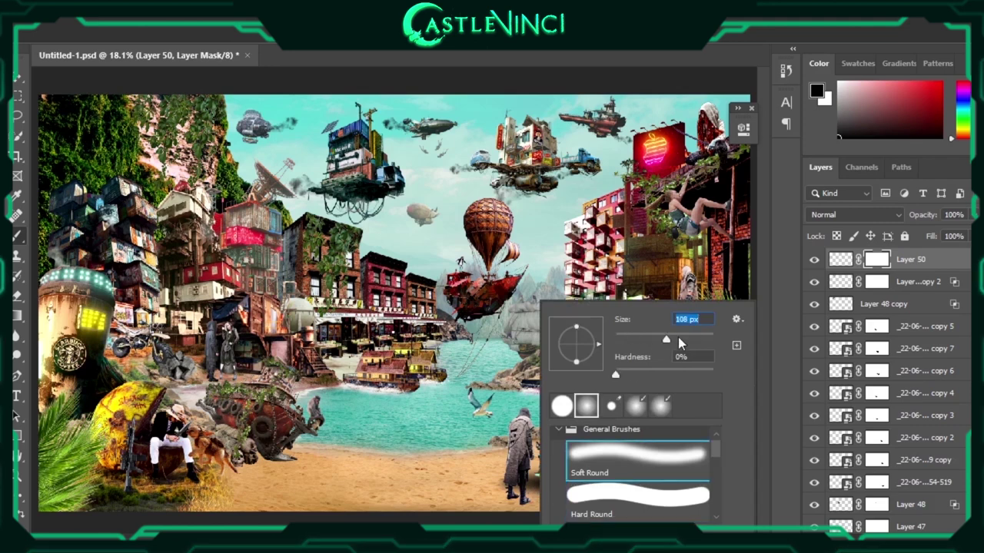
pyautogui.rightClick(535, 486)
pyautogui.press('Escape')
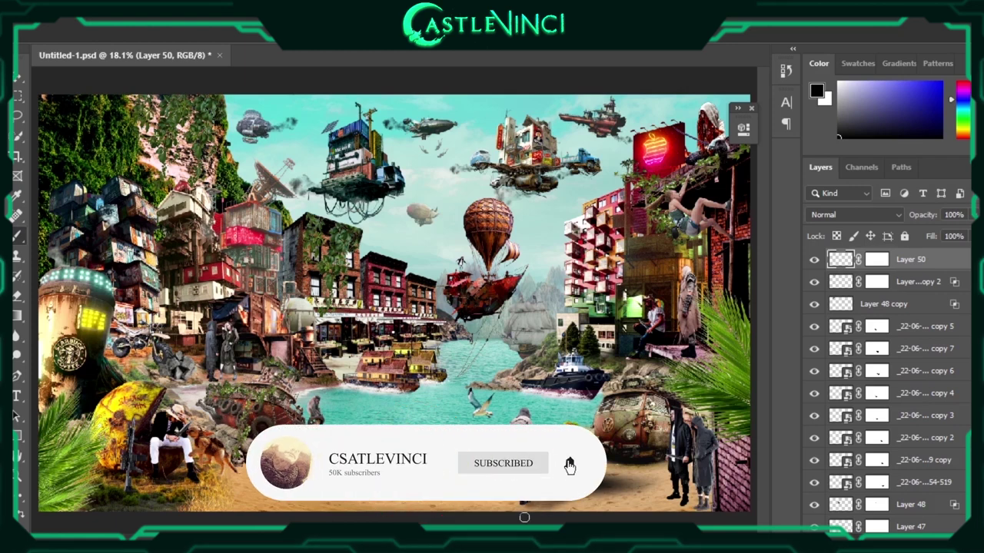
pyautogui.click(814, 259)
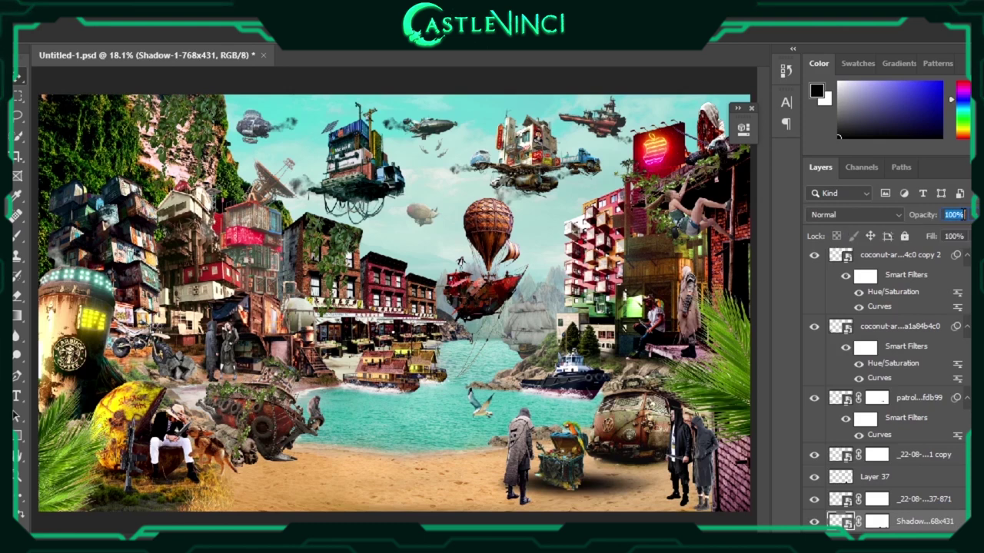
pyautogui.write('50')
pyautogui.press('Return')
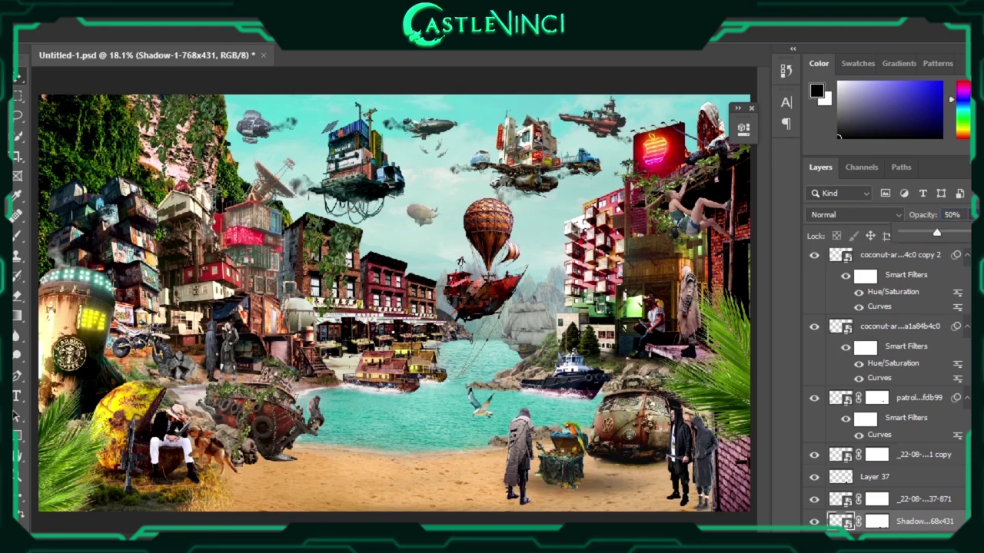
pyautogui.scroll(10, 883, 384)
pyautogui.click(817, 263)
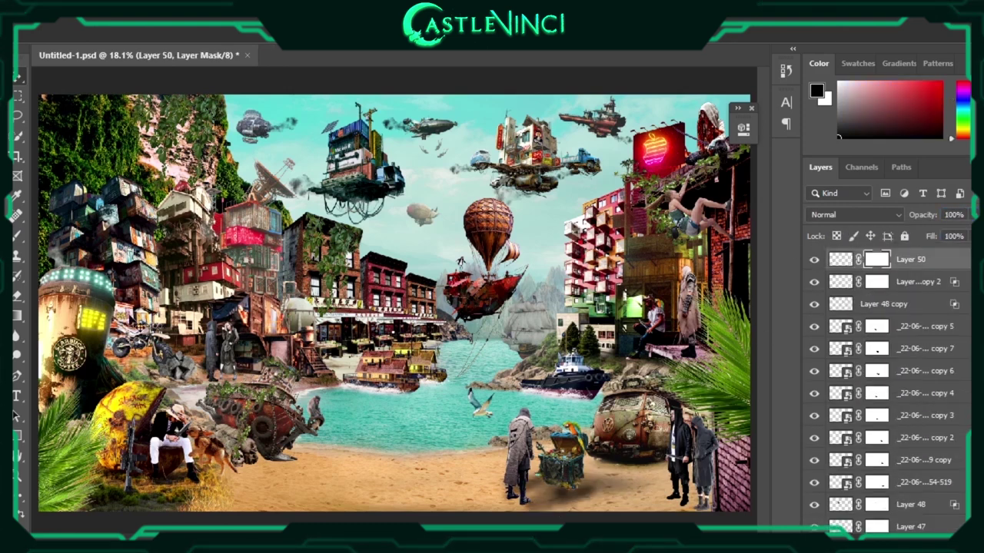
# Set up a larger soft brush with black as the painting colour on Layer 50
pyautogui.press('x')
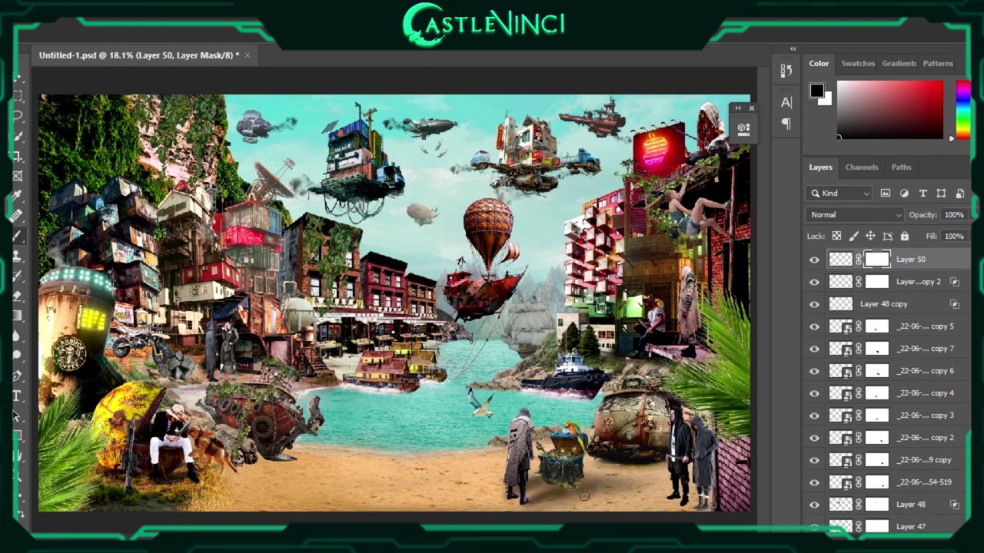
pyautogui.rightClick(709, 356)
pyautogui.press('Return')
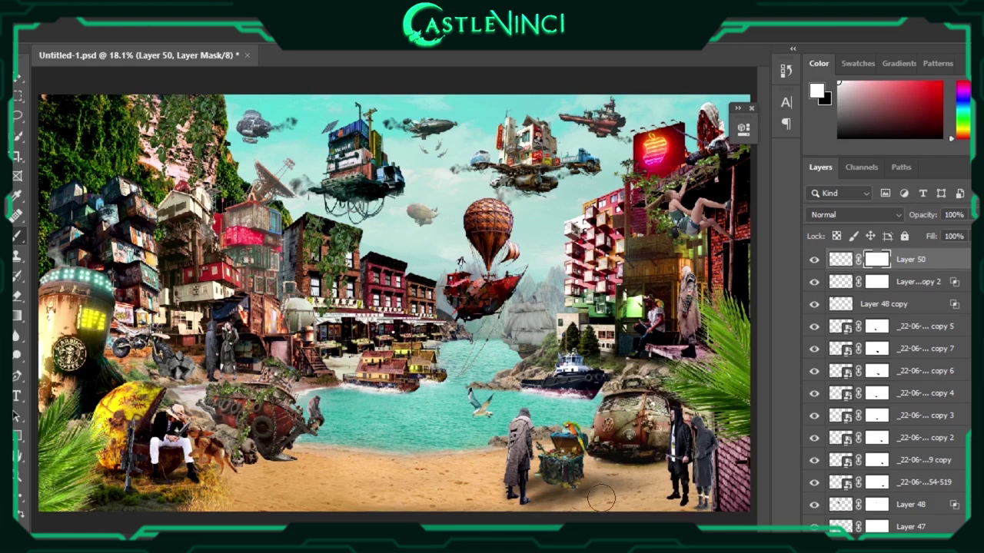
pyautogui.hotkey('ctrl', '2')
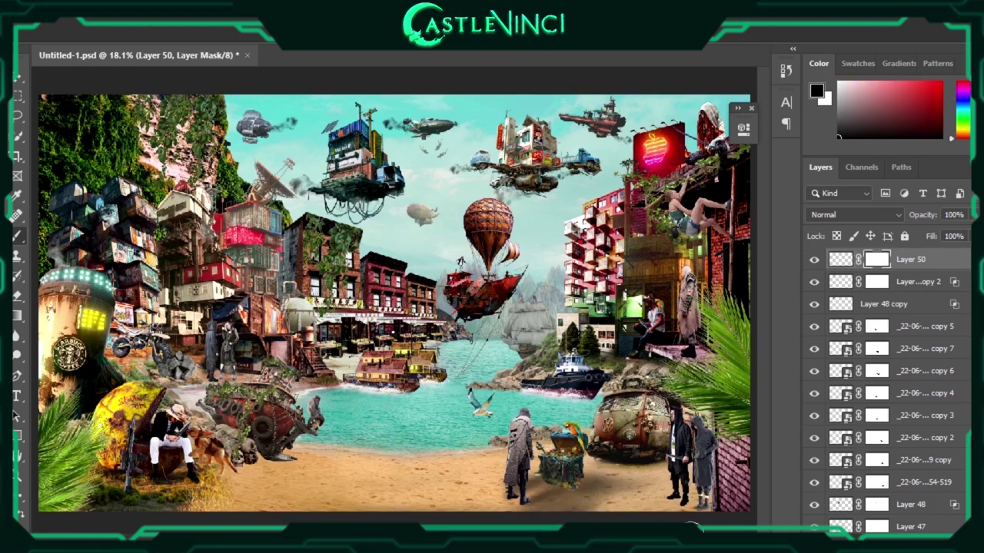
pyautogui.hotkey('ctrl', '2')
pyautogui.rightClick(666, 498)
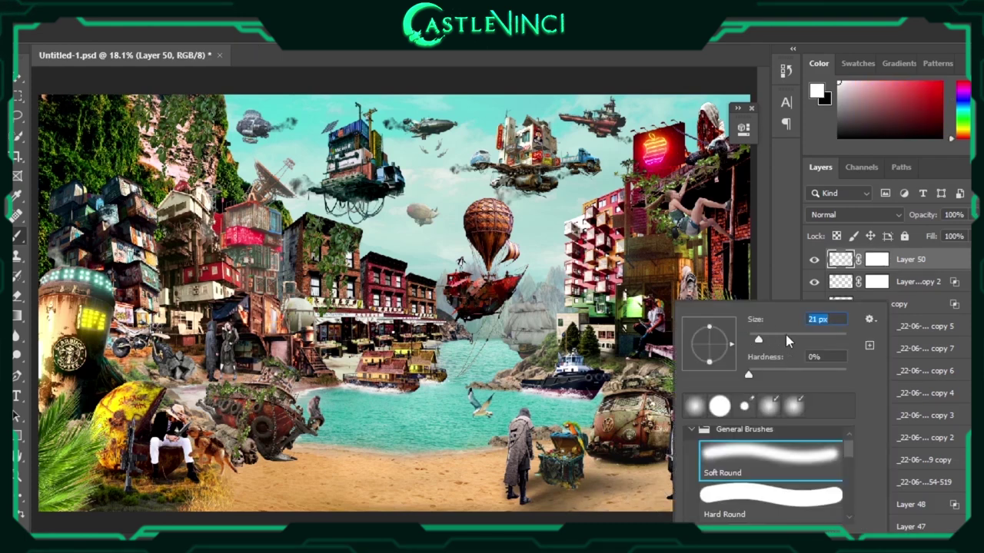
pyautogui.press('Escape')
pyautogui.press('x')
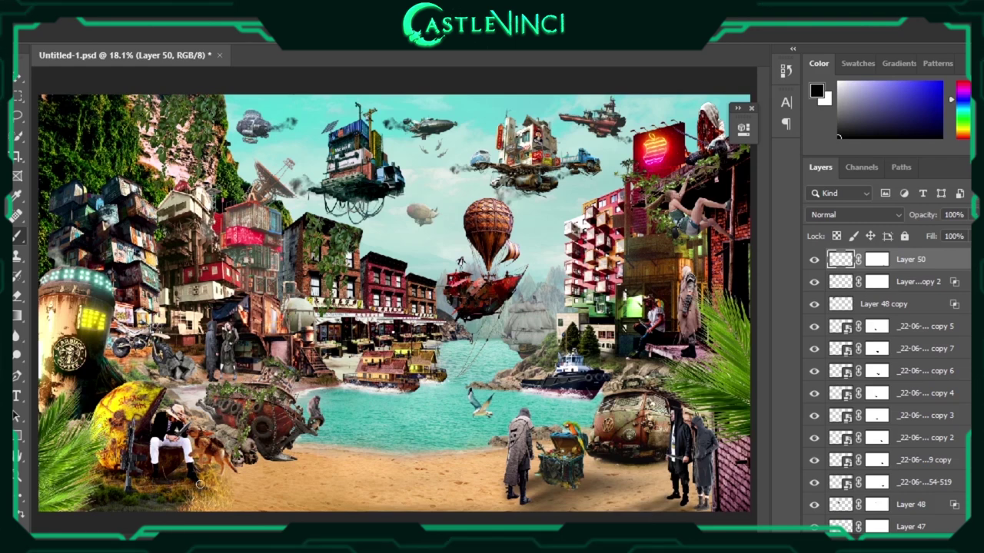
pyautogui.rightClick(199, 484)
pyautogui.press('Escape')
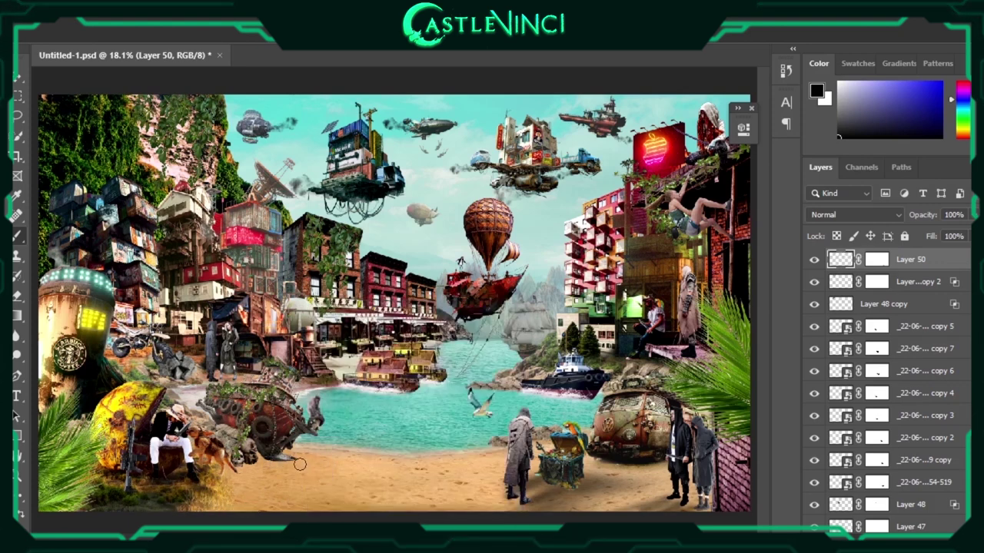
pyautogui.rightClick(382, 415)
pyautogui.press('Escape')
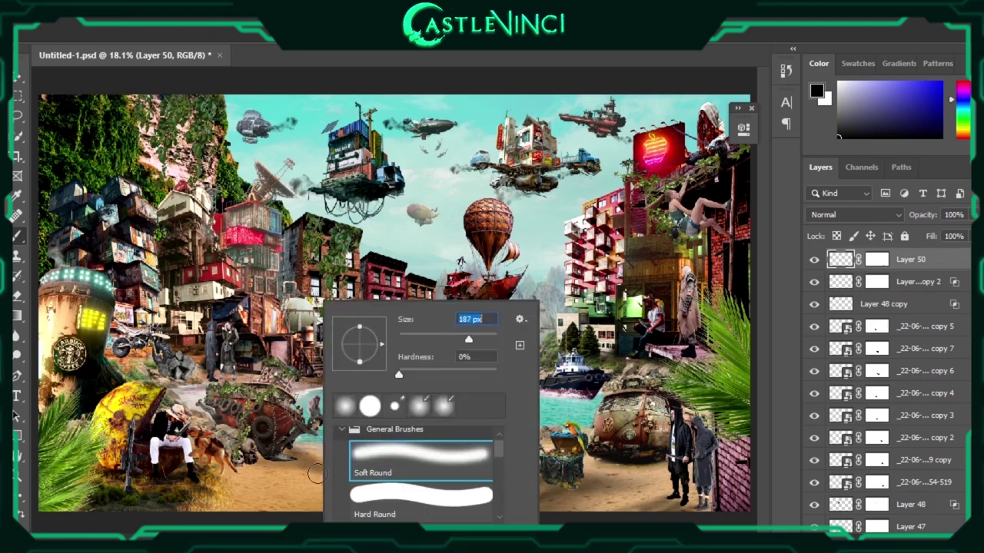
pyautogui.press('Escape')
# Paint a dark shadow across the lower sand, refining it through Layer 50's mask
pyautogui.moveTo(338, 470); pyautogui.dragTo(363, 484)
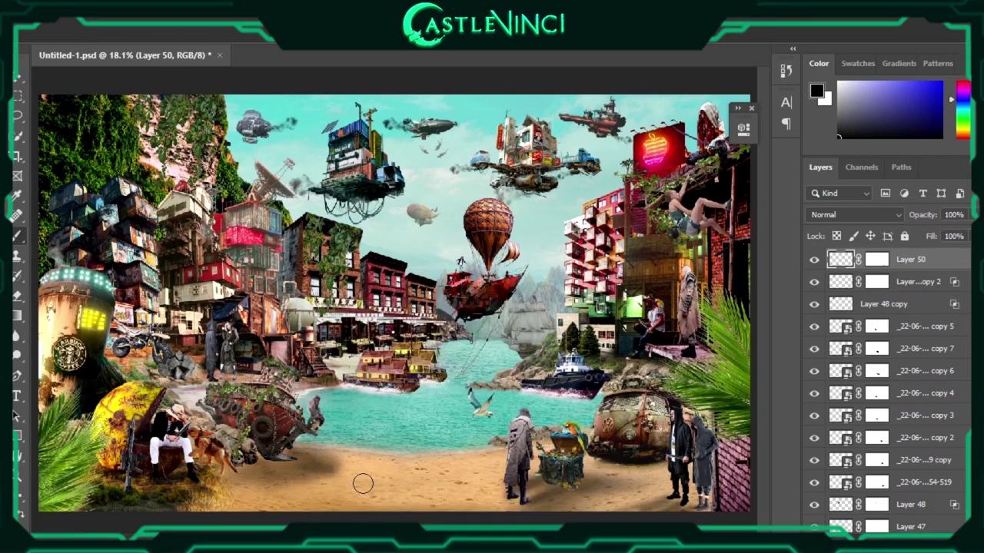
pyautogui.press('x')
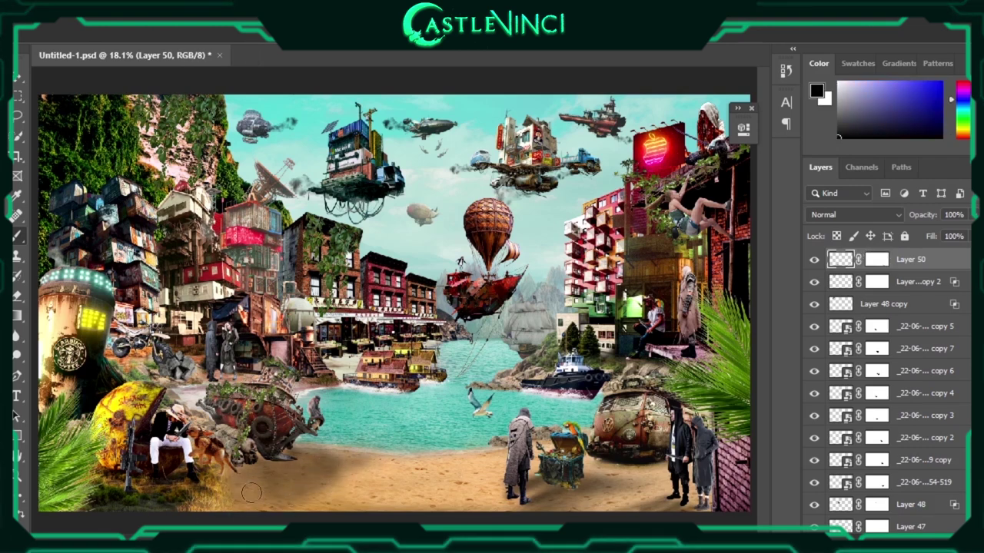
pyautogui.click(877, 259)
pyautogui.press('x')
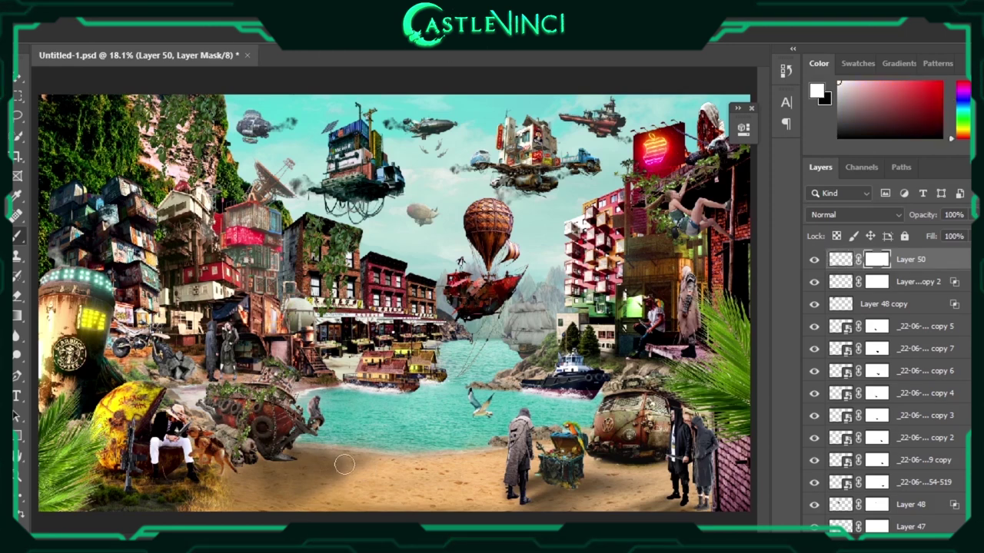
pyautogui.press('x')
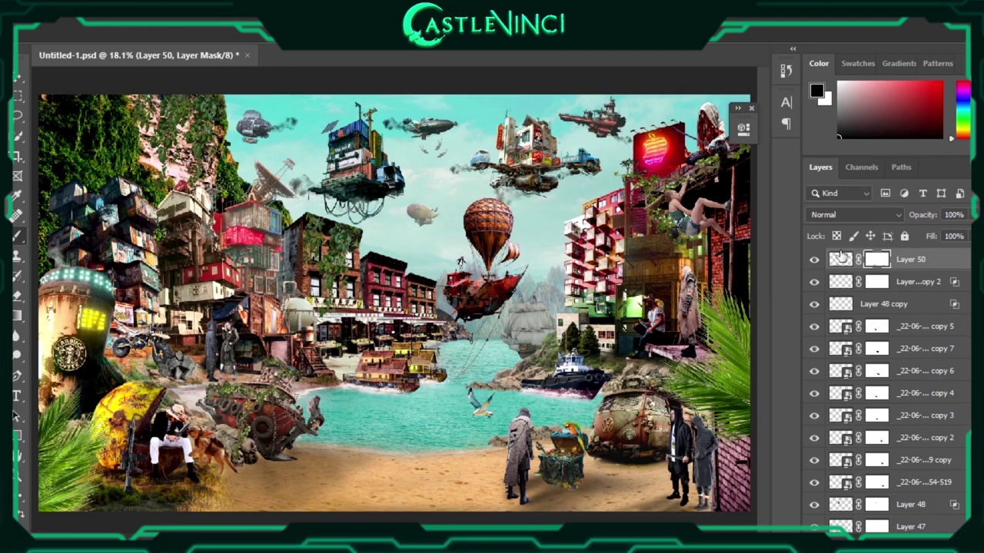
pyautogui.hotkey('ctrl', '2')
pyautogui.rightClick(219, 302)
pyautogui.press('Return')
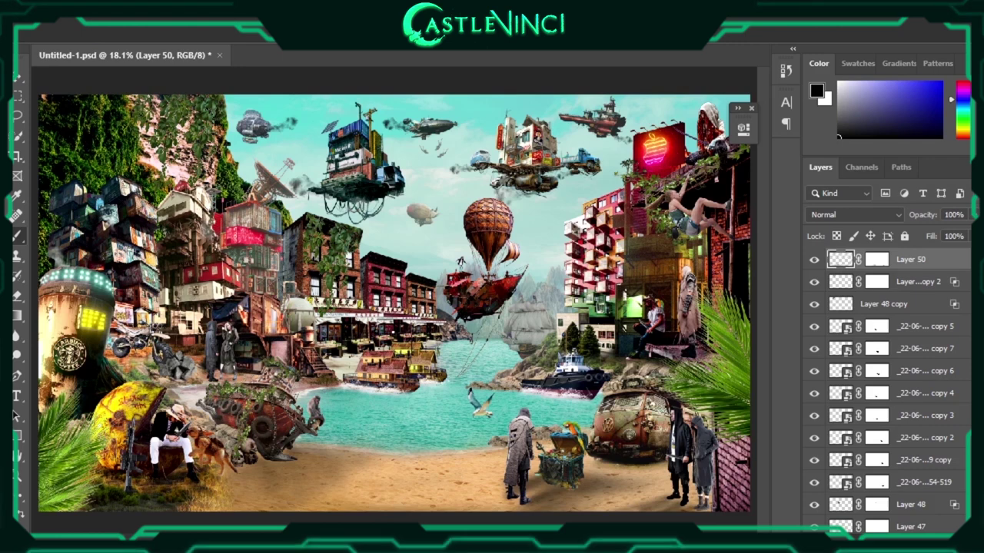
pyautogui.scroll(2, 208, 383)
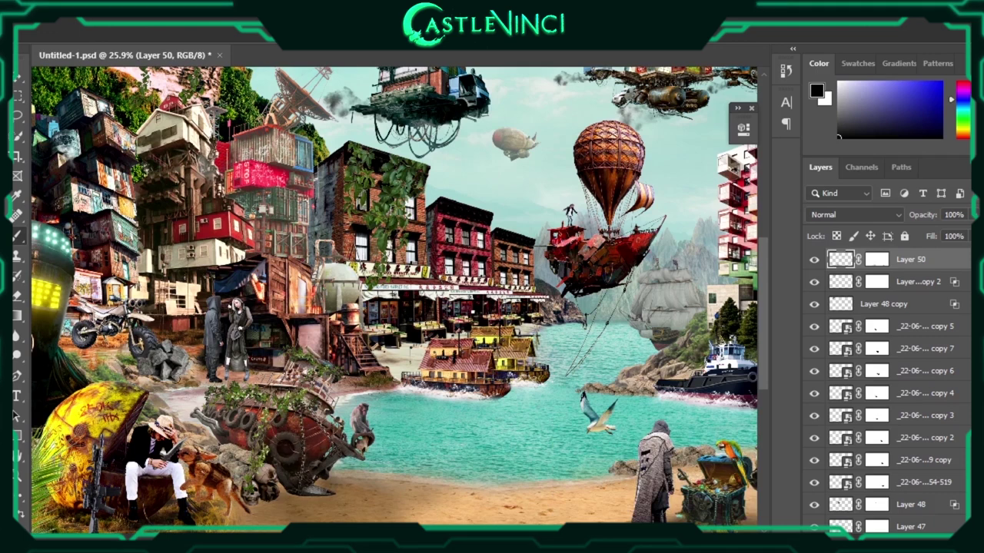
pyautogui.scroll(2, 239, 372)
pyautogui.rightClick(239, 372)
pyautogui.press('Escape')
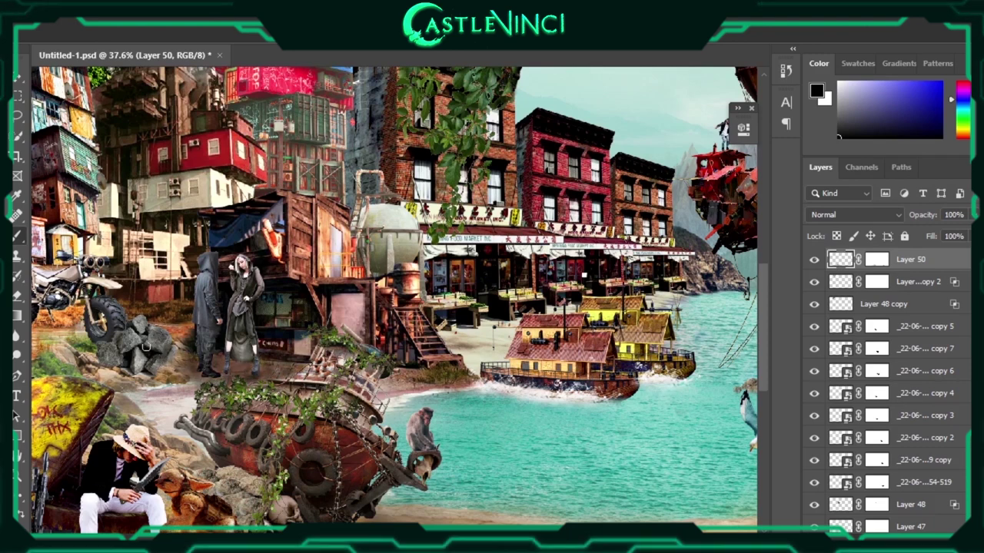
pyautogui.rightClick(186, 365)
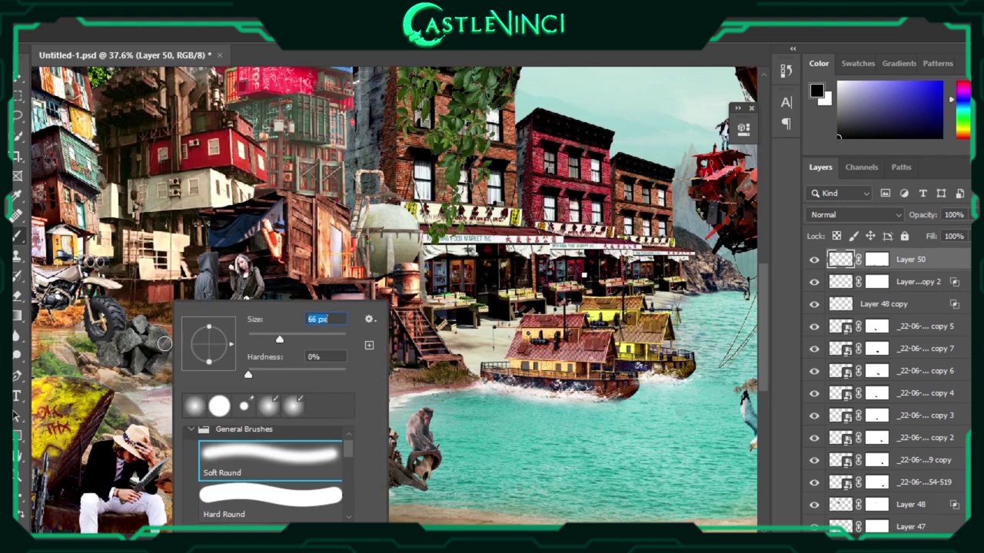
pyautogui.moveTo(184, 361); pyautogui.dragTo(150, 369)
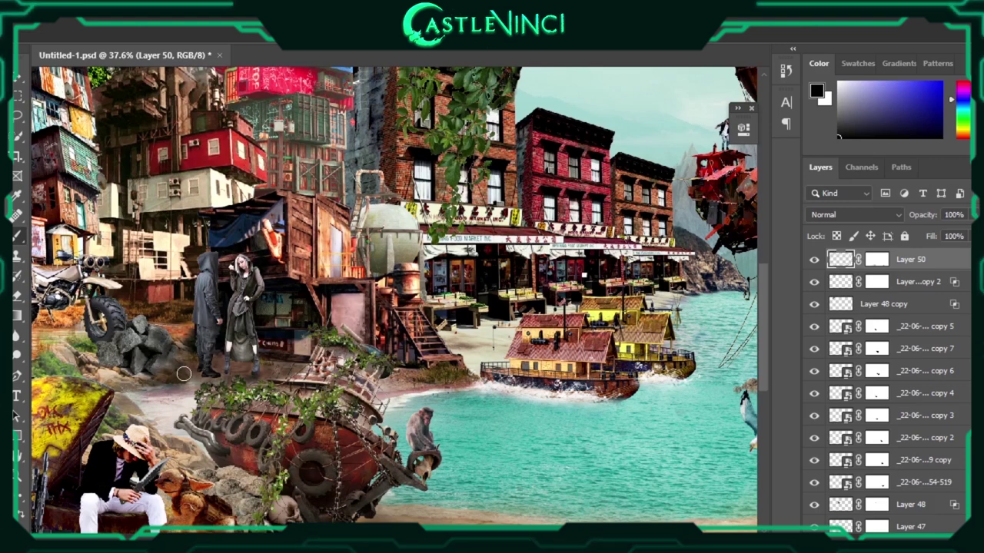
pyautogui.moveTo(188, 381)
pyautogui.mouseDown()
pyautogui.moveTo(154, 373)
pyautogui.moveTo(123, 403)
pyautogui.moveTo(201, 442)
pyautogui.mouseUp()
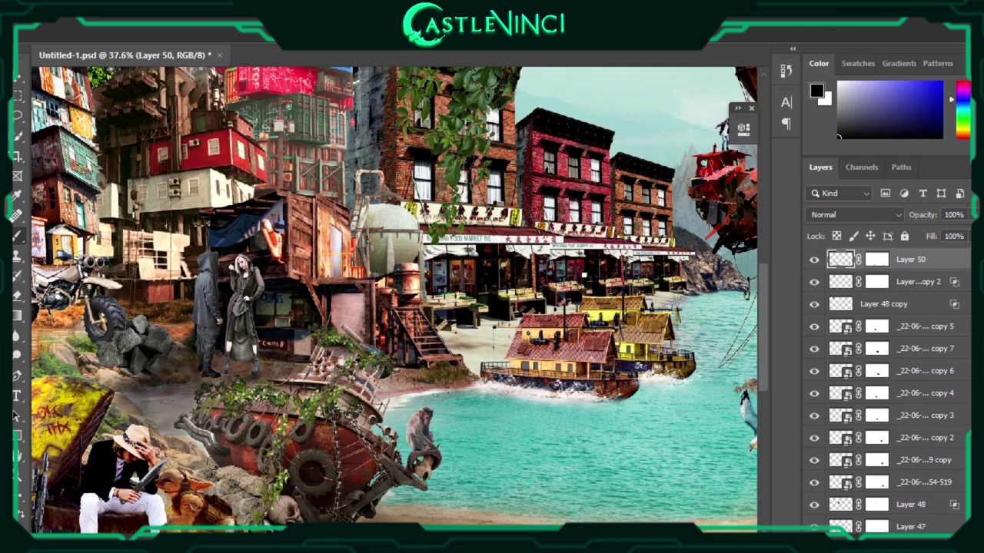
pyautogui.scroll(-2, 167, 388)
pyautogui.scroll(-2, 185, 390)
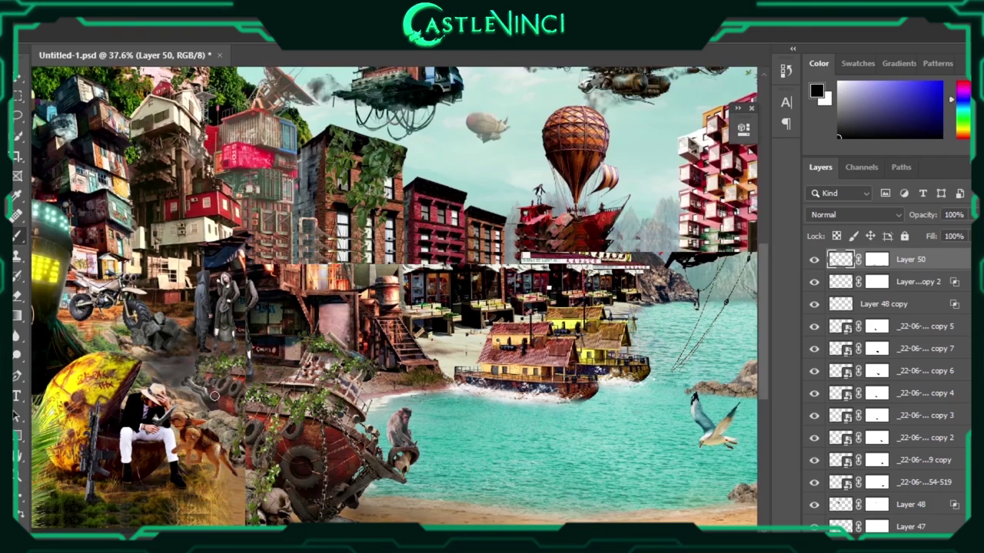
pyautogui.scroll(-2, 213, 395)
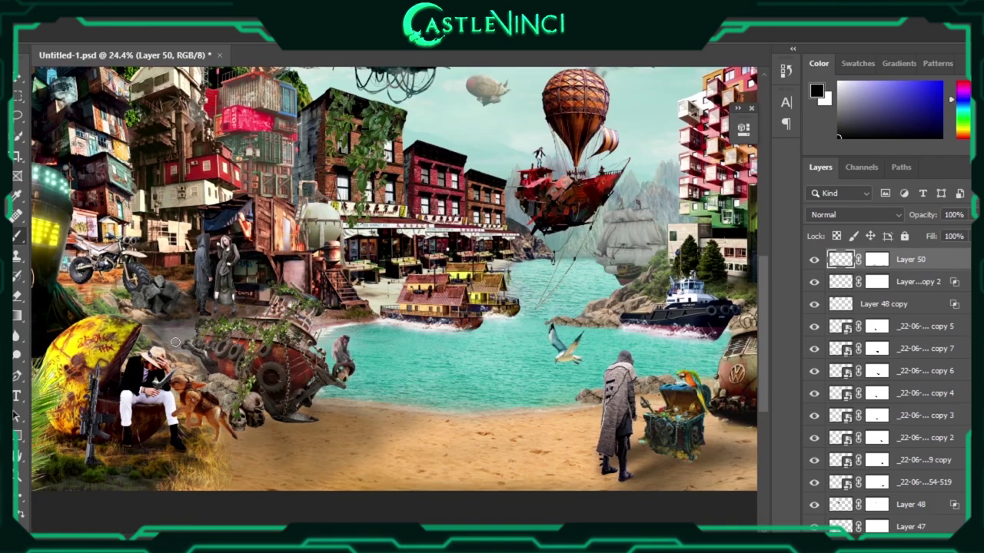
pyautogui.hotkey('ctrl', '\\')
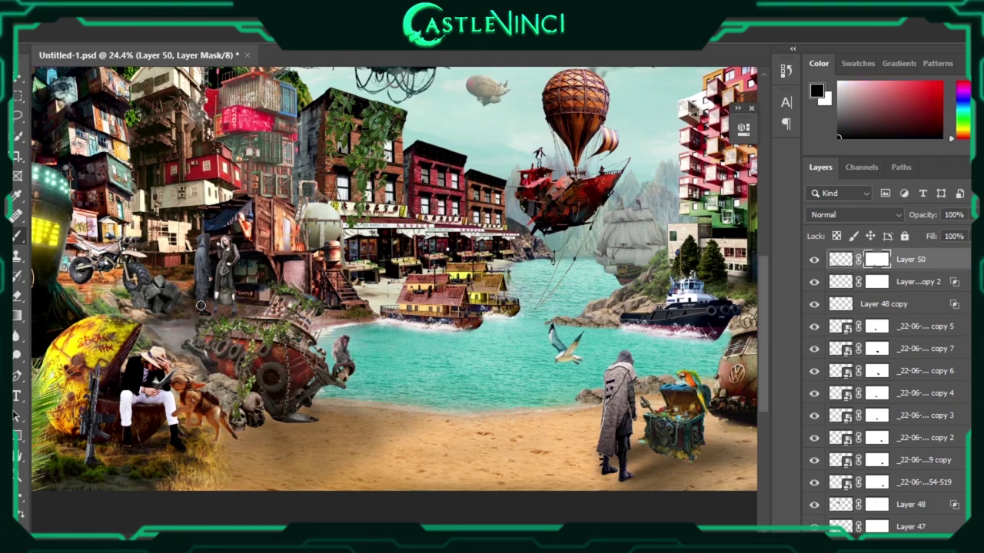
pyautogui.hotkey('ctrl', '0')
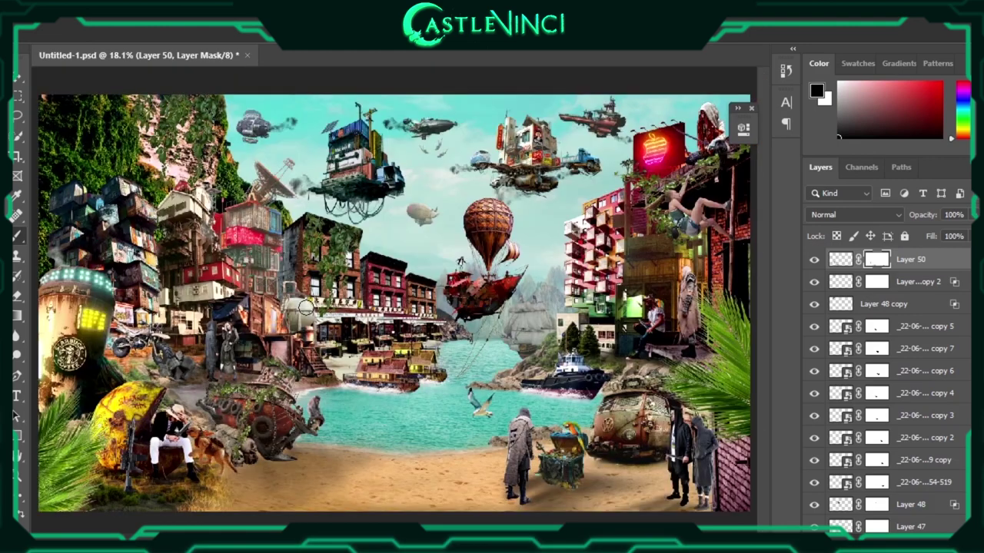
# Switch between Layer 50's mask and pixels and check the brush settings
pyautogui.hotkey('ctrl', '2')
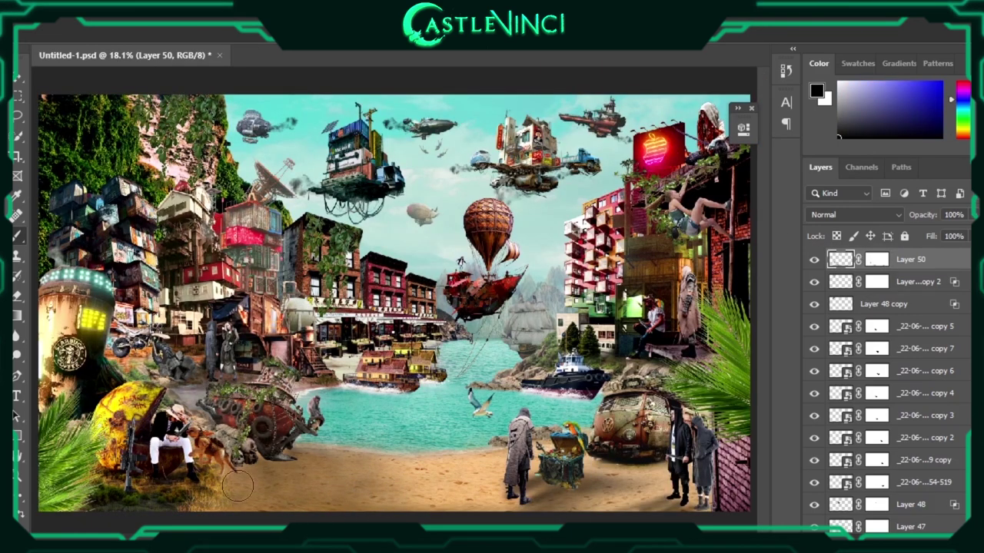
pyautogui.hotkey('ctrl', '\\')
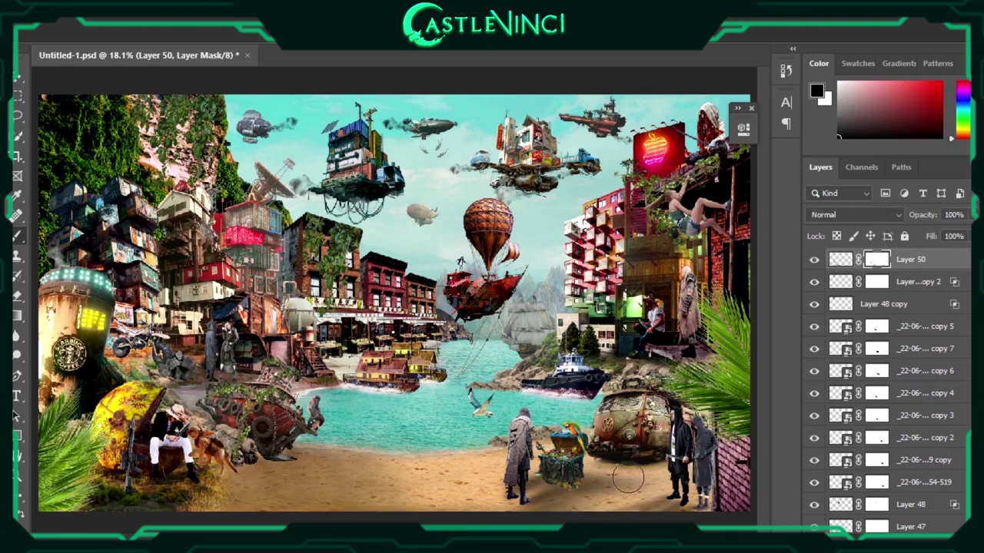
pyautogui.hotkey('ctrl', '2')
pyautogui.rightClick(126, 498)
pyautogui.press('Escape')
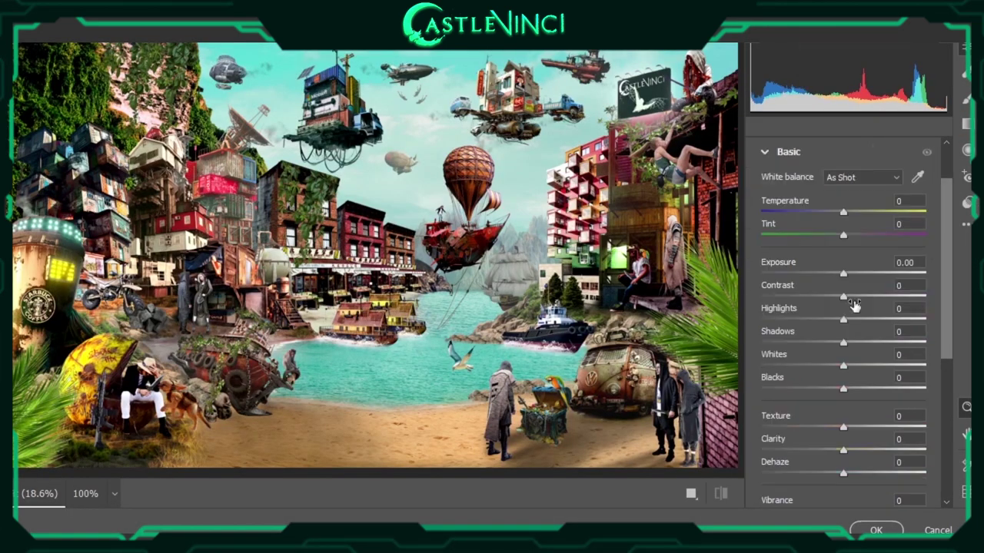
# Set Clarity and Dehaze to +60 in the Camera Raw Basic panel
pyautogui.moveTo(843, 450)
pyautogui.mouseDown()
pyautogui.moveTo(881, 450)
pyautogui.moveTo(877, 427)
pyautogui.mouseUp()
pyautogui.moveTo(886, 432); pyautogui.dragTo(887, 427)
pyautogui.click(882, 471)
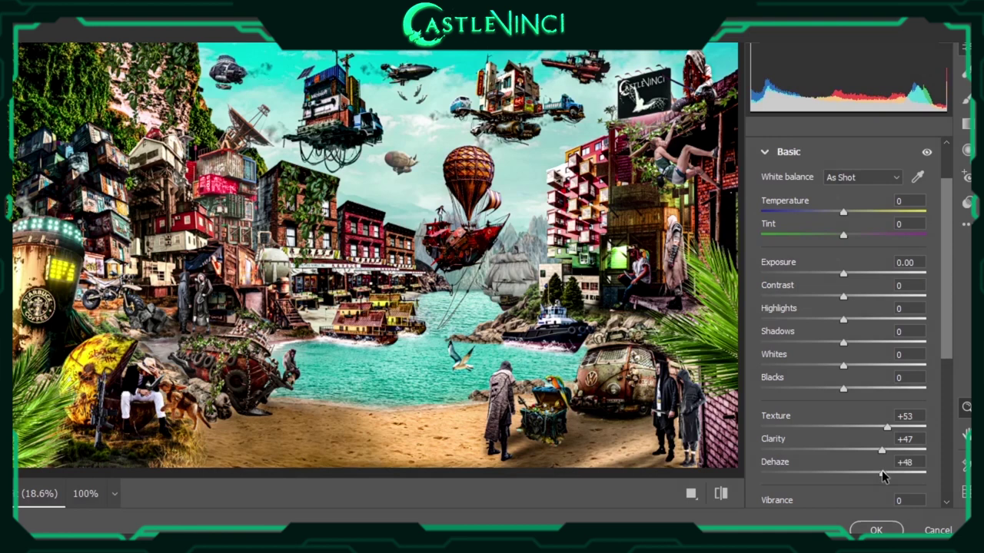
pyautogui.write('60')
pyautogui.hotkey('shift', 'Tab')
pyautogui.write('60')
pyautogui.hotkey('shift', 'Tab')
pyautogui.write('60')
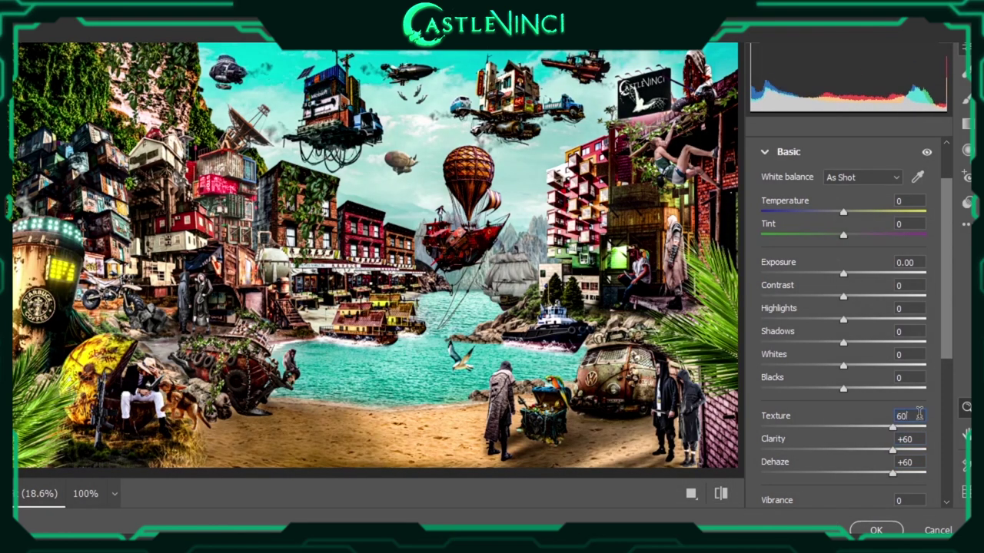
# Set Contrast +20 and the shadow, highlight and vibrance sliders, then compare before/after
pyautogui.moveTo(843, 296); pyautogui.dragTo(874, 302)
pyautogui.write('30')
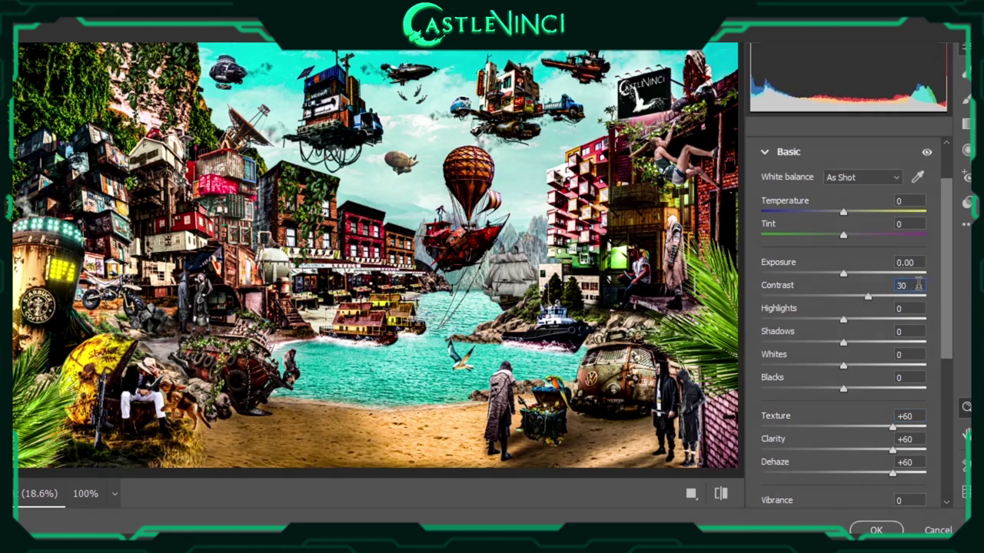
pyautogui.write('20')
pyautogui.moveTo(844, 319)
pyautogui.mouseDown()
pyautogui.moveTo(892, 321)
pyautogui.moveTo(843, 321)
pyautogui.moveTo(802, 343)
pyautogui.moveTo(890, 343)
pyautogui.moveTo(868, 343)
pyautogui.moveTo(869, 366)
pyautogui.moveTo(817, 366)
pyautogui.moveTo(873, 366)
pyautogui.moveTo(820, 369)
pyautogui.moveTo(873, 390)
pyautogui.moveTo(830, 390)
pyautogui.moveTo(888, 366)
pyautogui.moveTo(808, 368)
pyautogui.moveTo(856, 394)
pyautogui.moveTo(843, 392)
pyautogui.mouseUp()
pyautogui.click(720, 493)
pyautogui.scroll(-3, 868, 394)
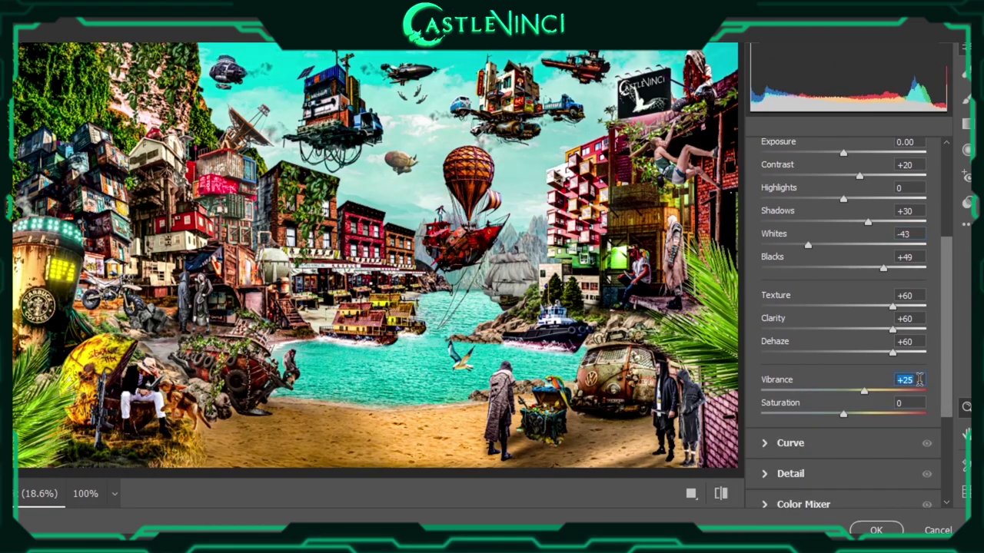
# Lift shadows and darken brights on the RGB curve, lower the red curve, raise the blue
pyautogui.click(790, 443)
pyautogui.moveTo(790, 371); pyautogui.dragTo(801, 354)
pyautogui.moveTo(888, 274); pyautogui.dragTo(888, 282)
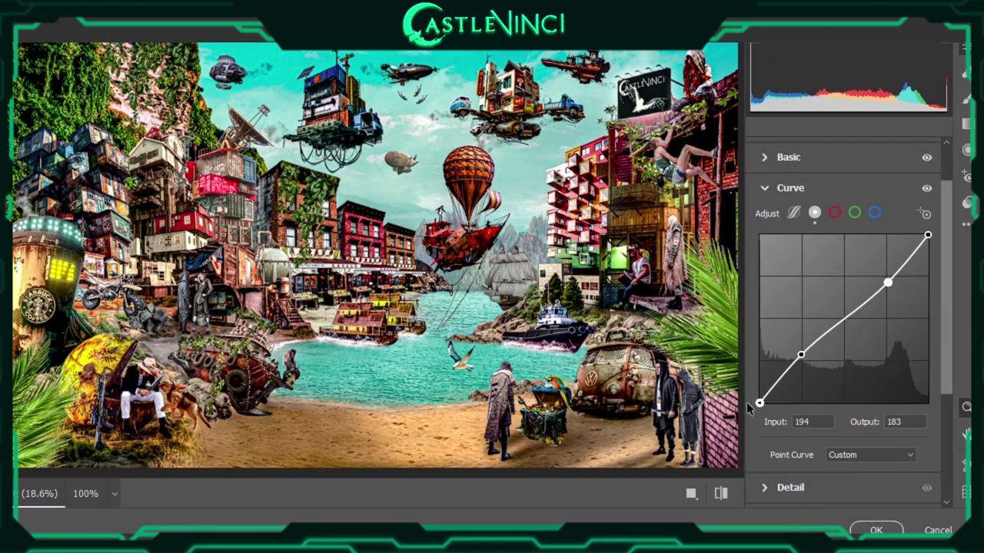
pyautogui.click(835, 213)
pyautogui.moveTo(815, 347); pyautogui.dragTo(815, 353)
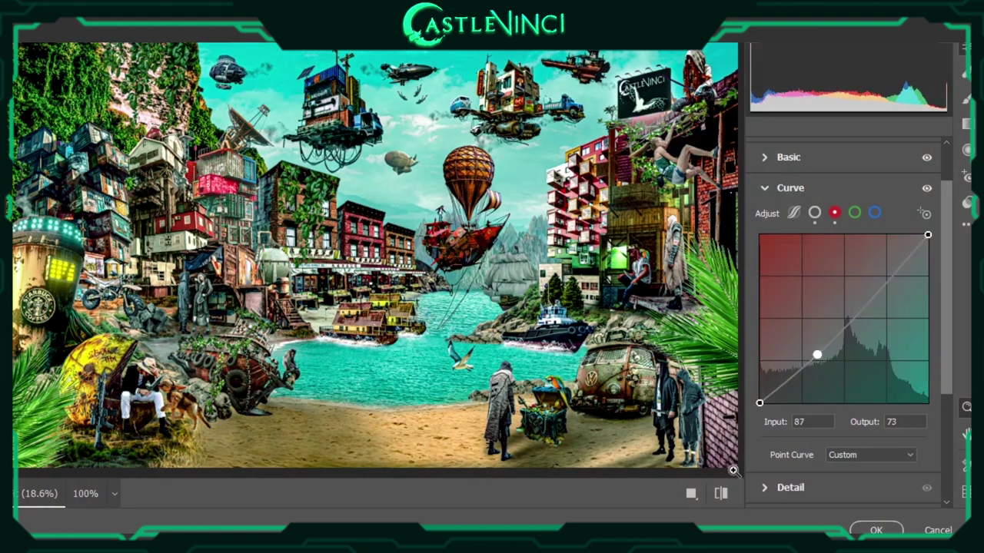
pyautogui.click(855, 213)
pyautogui.click(875, 213)
pyautogui.moveTo(856, 305)
pyautogui.mouseDown()
pyautogui.moveTo(867, 312)
pyautogui.moveTo(851, 293)
pyautogui.mouseUp()
pyautogui.moveTo(810, 345); pyautogui.dragTo(807, 338)
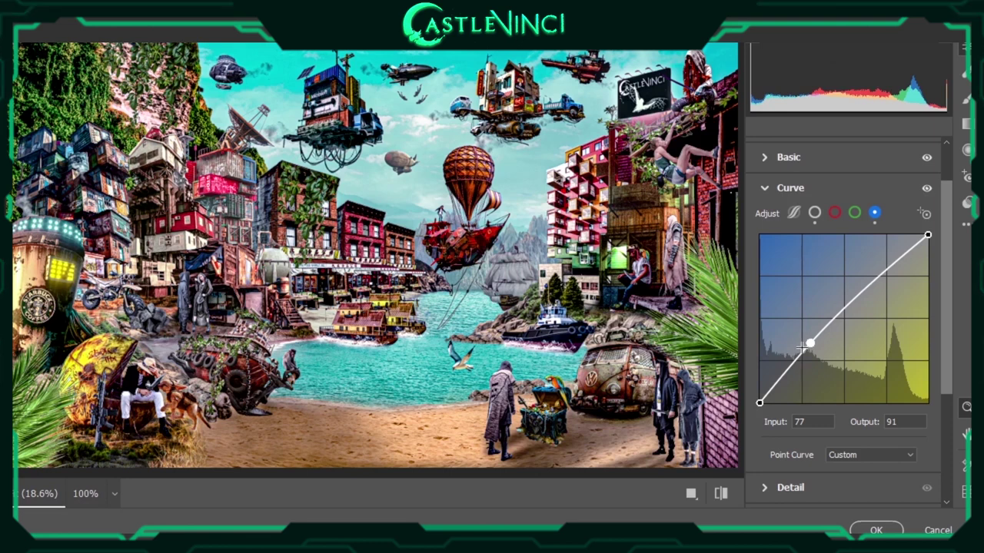
pyautogui.hotkey('ctrl', 'alt', '3')
# Tint midtones toward green and shadows toward yellow, shifting balance toward highlights
pyautogui.hotkey('ctrl', 'alt', '4')
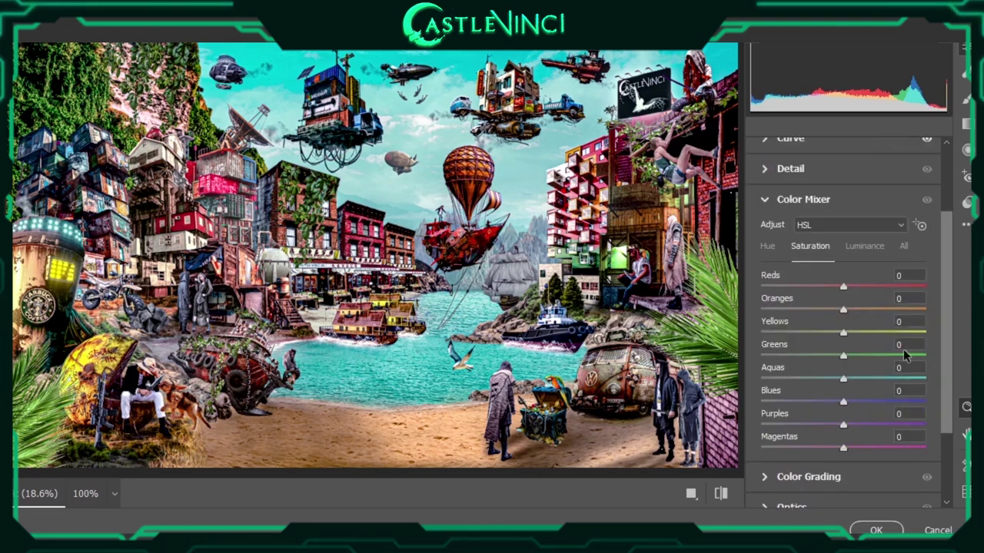
pyautogui.hotkey('ctrl', 'alt', '5')
pyautogui.moveTo(837, 247)
pyautogui.mouseDown()
pyautogui.moveTo(868, 235)
pyautogui.moveTo(838, 252)
pyautogui.mouseUp()
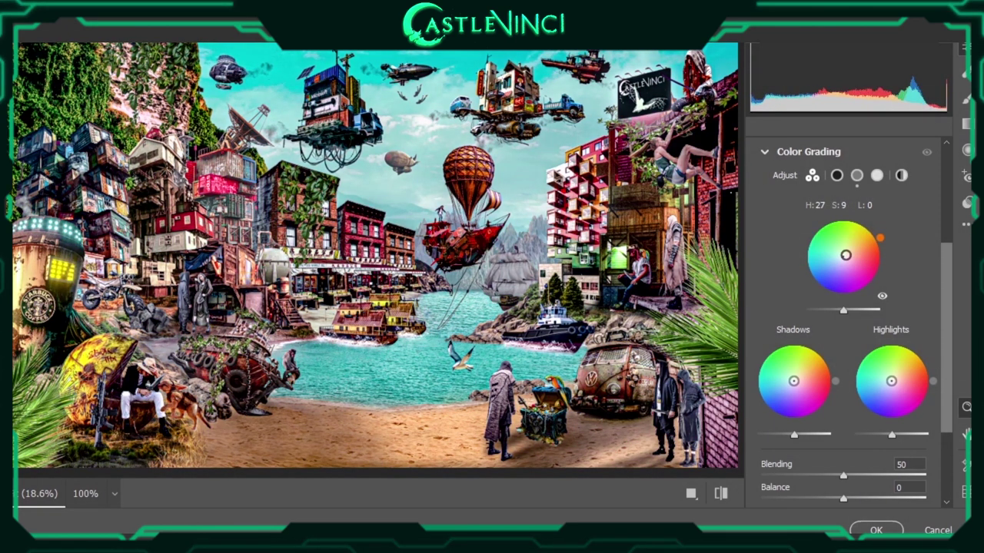
pyautogui.click(719, 495)
pyautogui.click(719, 494)
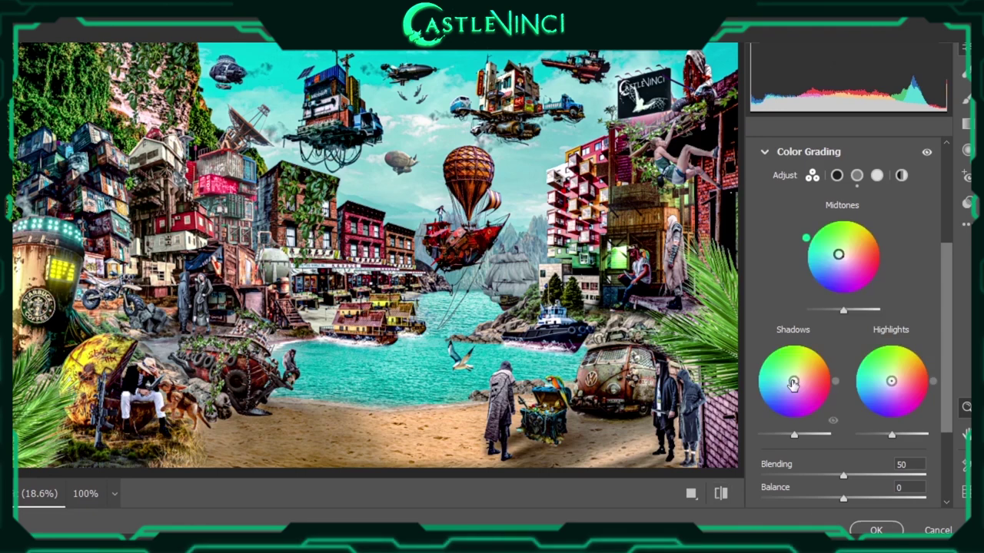
pyautogui.moveTo(794, 381); pyautogui.dragTo(801, 370)
pyautogui.scroll(-1, 845, 441)
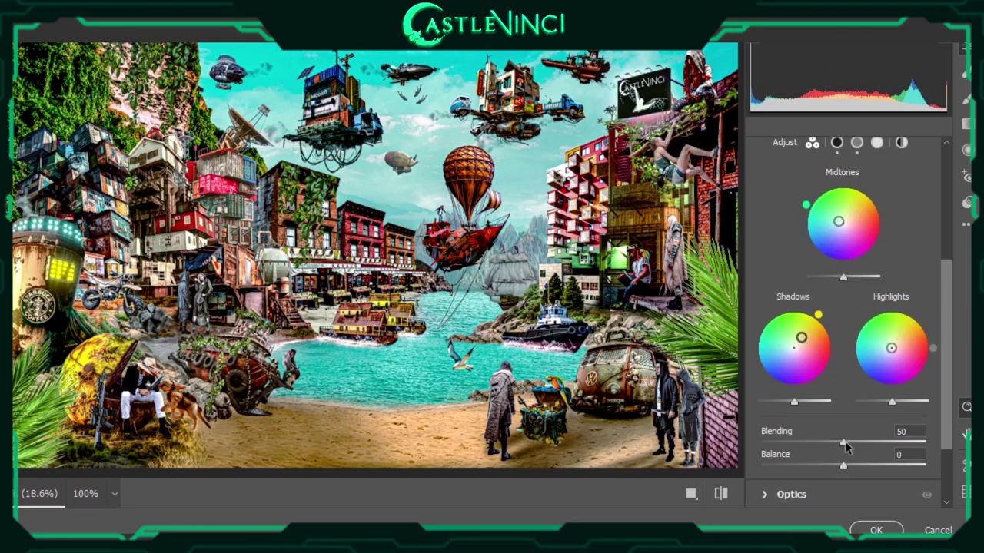
pyautogui.moveTo(845, 441); pyautogui.dragTo(942, 438)
pyautogui.moveTo(843, 465)
pyautogui.mouseDown()
pyautogui.moveTo(756, 458)
pyautogui.moveTo(926, 465)
pyautogui.mouseUp()
pyautogui.click(720, 494)
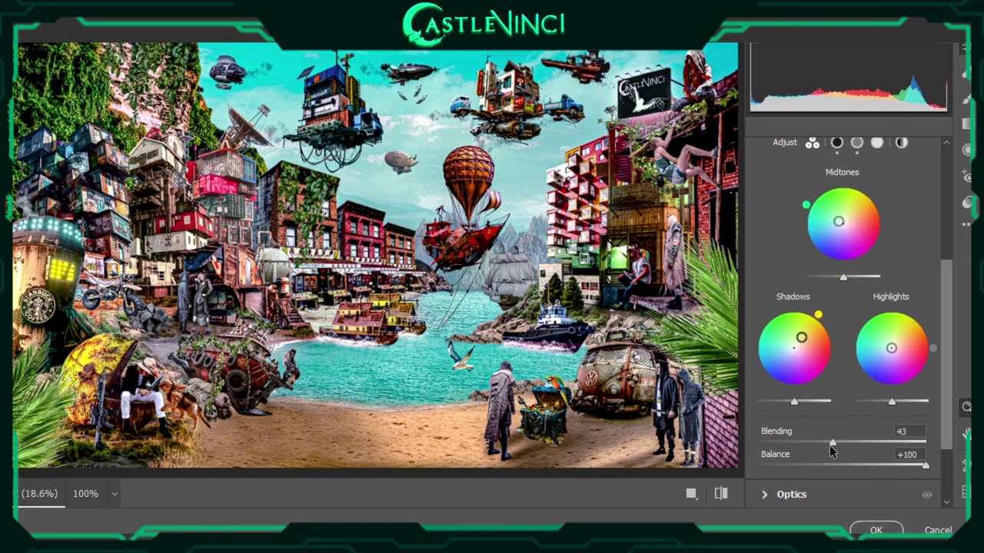
pyautogui.moveTo(825, 445); pyautogui.dragTo(802, 444)
pyautogui.doubleClick(802, 445)
# Set the Optics lens Distortion to -18
pyautogui.click(907, 494)
pyautogui.scroll(-2, 940, 422)
pyautogui.moveTo(843, 334)
pyautogui.mouseDown()
pyautogui.moveTo(876, 336)
pyautogui.moveTo(829, 335)
pyautogui.mouseUp()
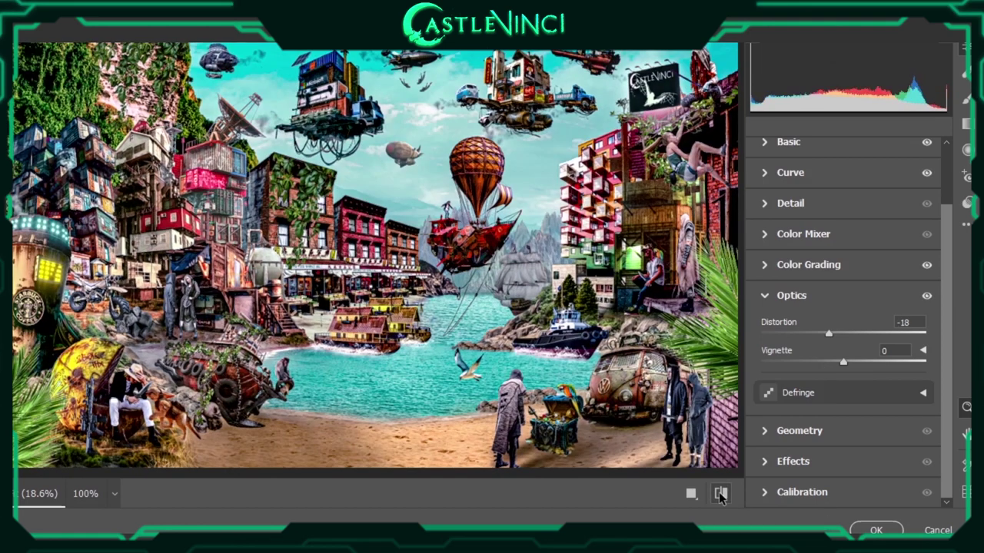
# Ease lens Distortion to -10 and set the Optics Vignette to +45
pyautogui.moveTo(828, 333); pyautogui.dragTo(843, 335)
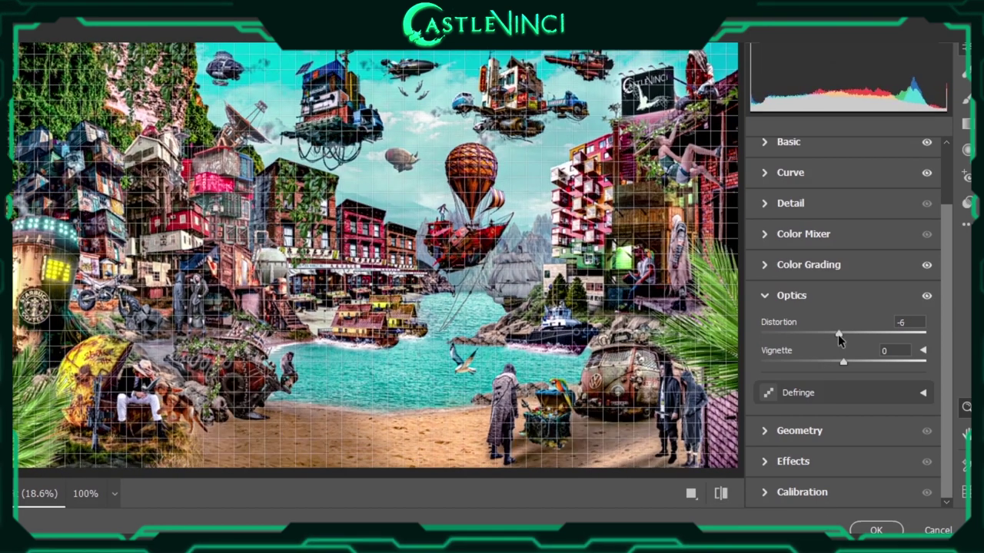
pyautogui.click(907, 321)
pyautogui.write('0')
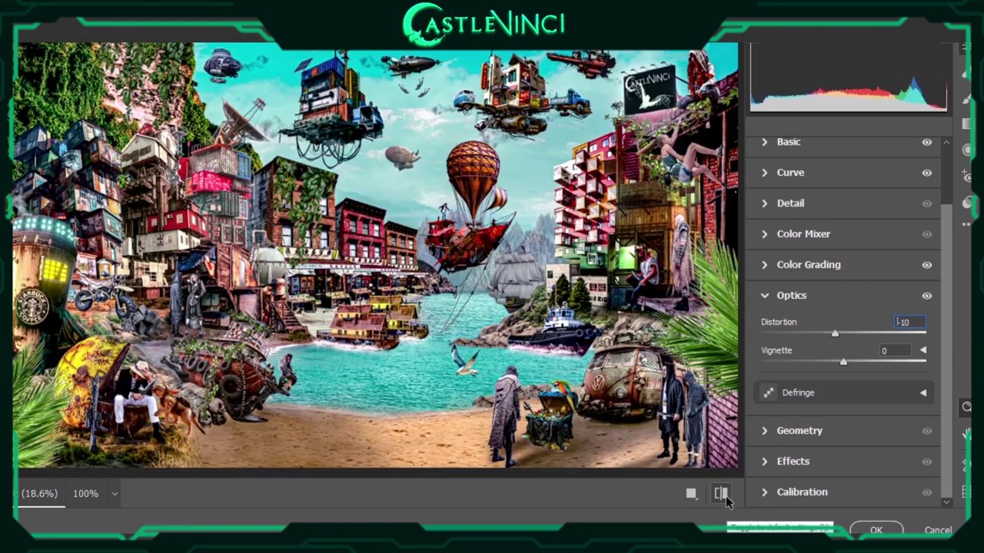
pyautogui.click(720, 494)
pyautogui.moveTo(852, 362)
pyautogui.mouseDown()
pyautogui.moveTo(944, 358)
pyautogui.moveTo(764, 357)
pyautogui.moveTo(881, 366)
pyautogui.mouseUp()
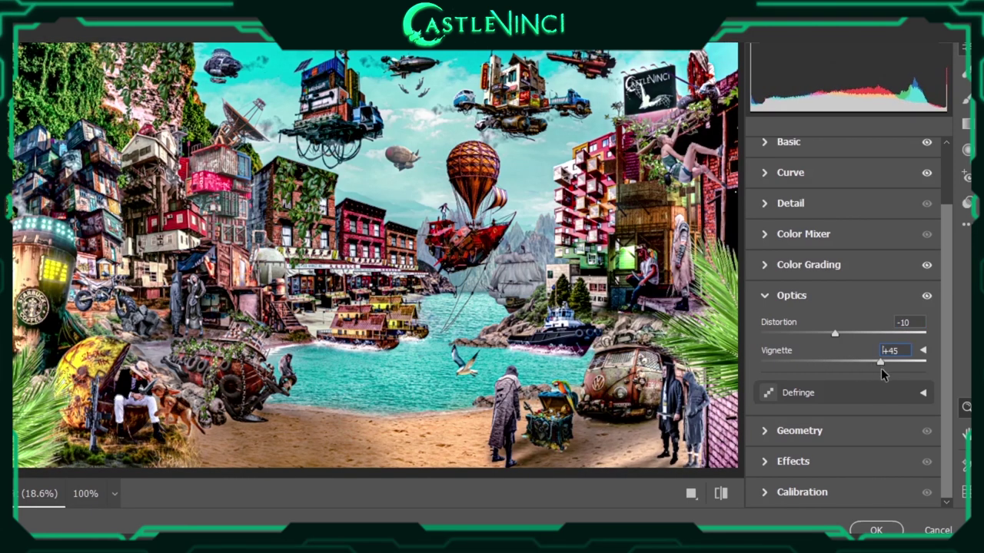
pyautogui.click(884, 430)
# Set Effects Vignetting to +5 and Grain to 7
pyautogui.click(846, 492)
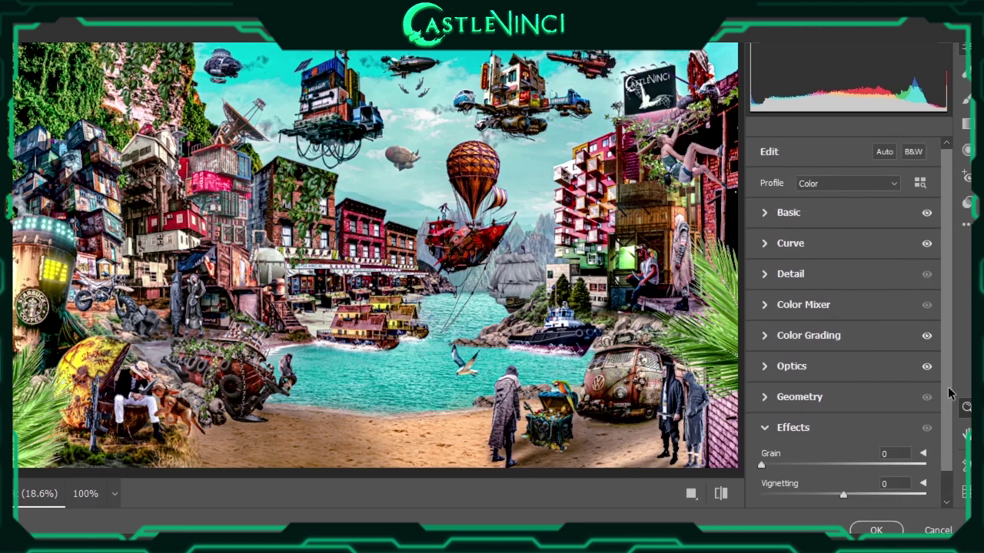
pyautogui.scroll(-1, 950, 394)
pyautogui.moveTo(845, 464)
pyautogui.mouseDown()
pyautogui.moveTo(760, 467)
pyautogui.moveTo(837, 463)
pyautogui.mouseUp()
pyautogui.doubleClick(894, 452)
pyautogui.write('5')
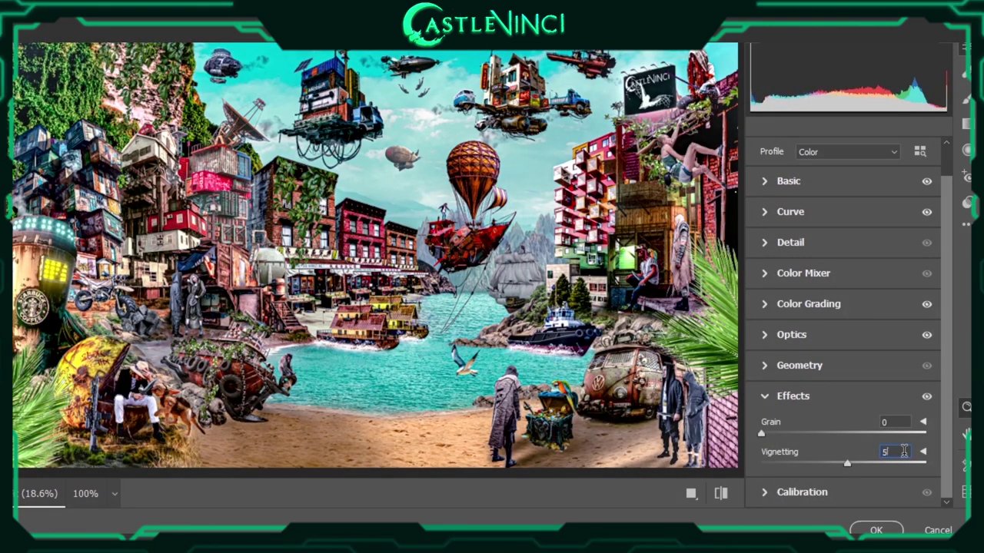
pyautogui.scroll(1, 776, 461)
pyautogui.moveTo(760, 465); pyautogui.dragTo(773, 468)
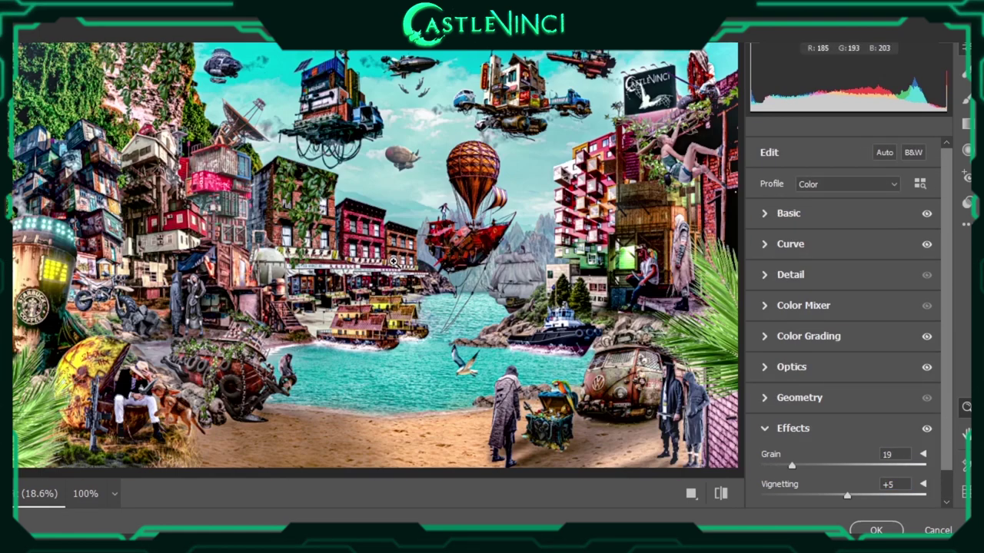
pyautogui.scroll(-1, 777, 446)
# Boost orange saturation in the Camera Raw HSL mixer and compare against the original
pyautogui.click(792, 391)
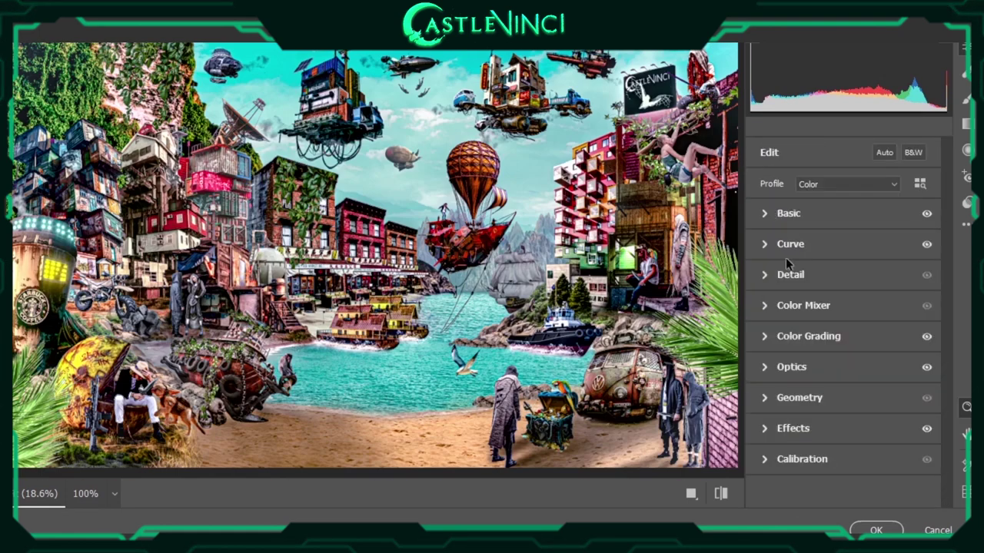
pyautogui.click(799, 306)
pyautogui.write('0')
pyautogui.moveTo(843, 309)
pyautogui.mouseDown()
pyautogui.moveTo(916, 310)
pyautogui.moveTo(890, 310)
pyautogui.moveTo(950, 336)
pyautogui.mouseUp()
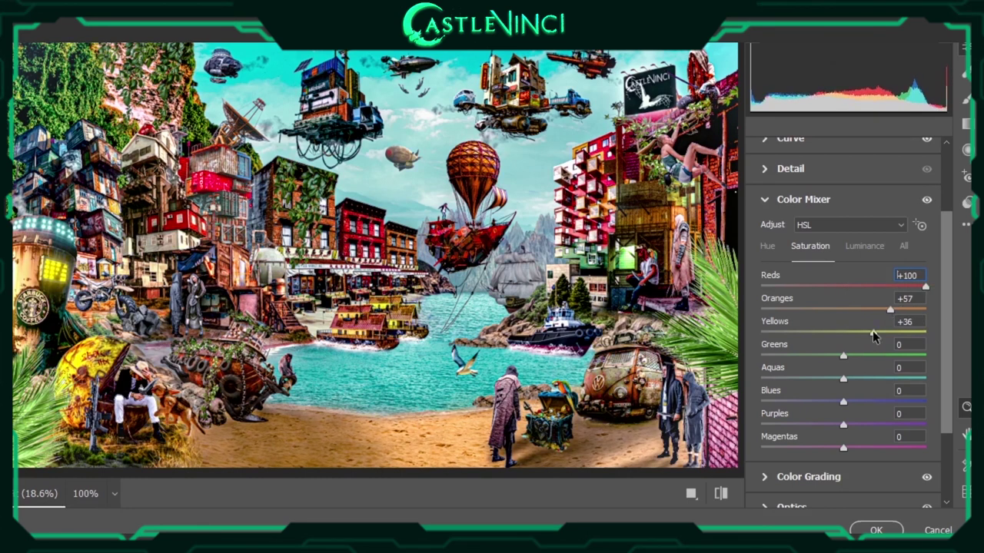
pyautogui.write('+49')
pyautogui.click(718, 493)
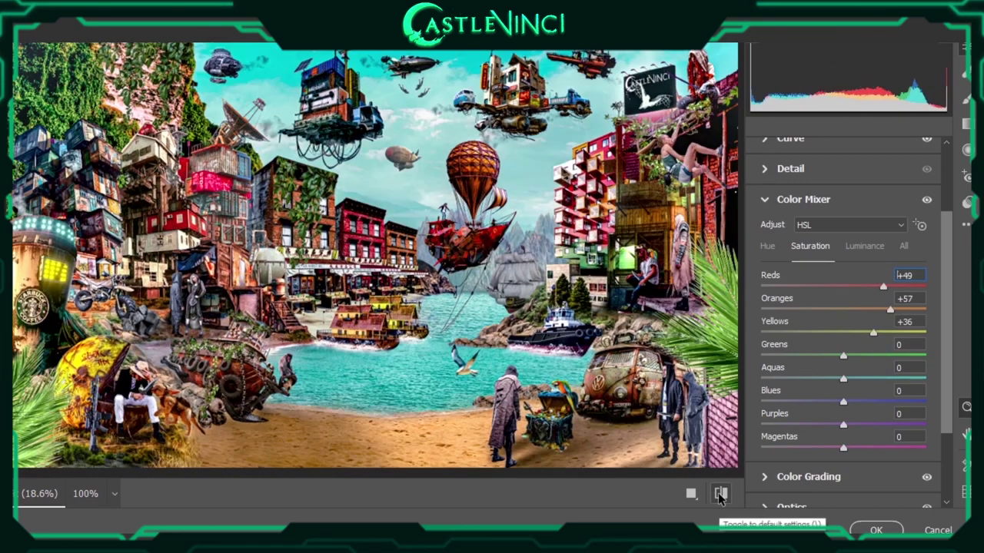
# Saturate greens and purples to +100 and blues to +20, push aquas, and nearly desaturate magentas
pyautogui.moveTo(843, 356); pyautogui.dragTo(928, 356)
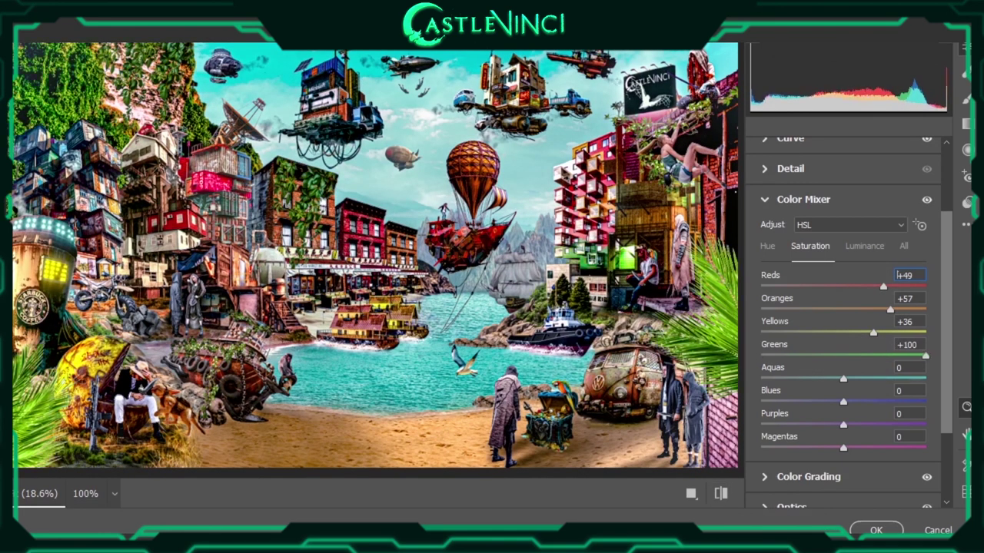
pyautogui.moveTo(869, 378)
pyautogui.mouseDown()
pyautogui.moveTo(942, 381)
pyautogui.moveTo(855, 379)
pyautogui.moveTo(753, 403)
pyautogui.mouseUp()
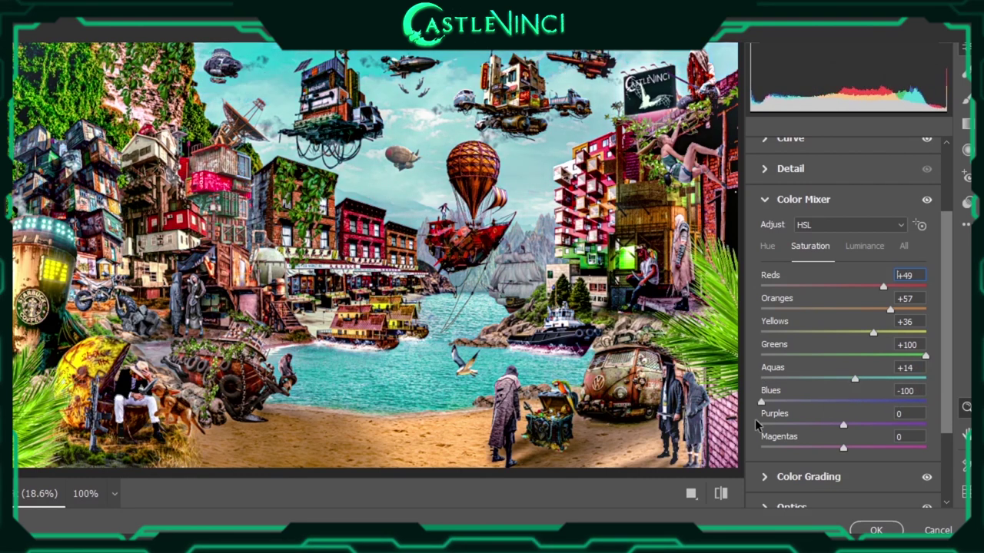
pyautogui.moveTo(761, 402); pyautogui.dragTo(859, 402)
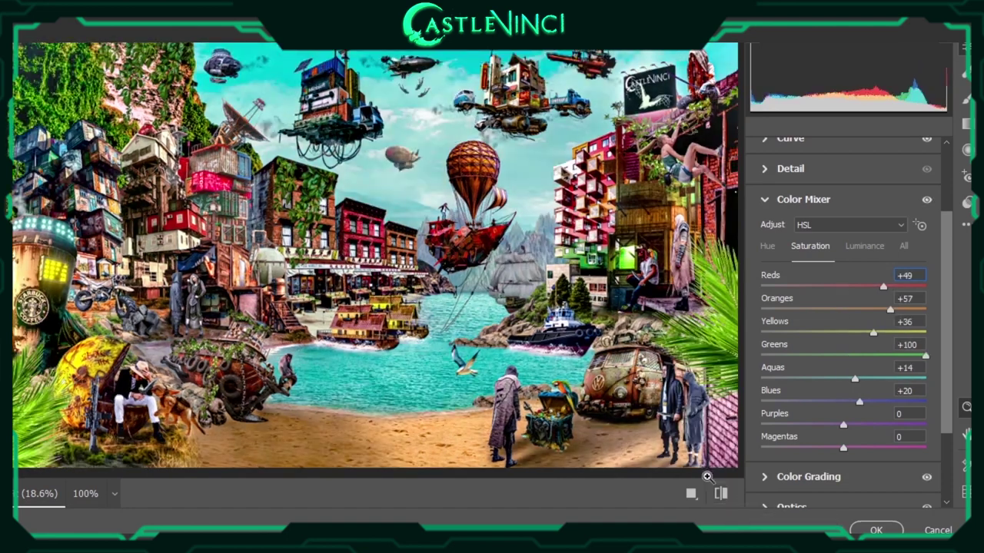
pyautogui.moveTo(703, 467); pyautogui.dragTo(293, 315)
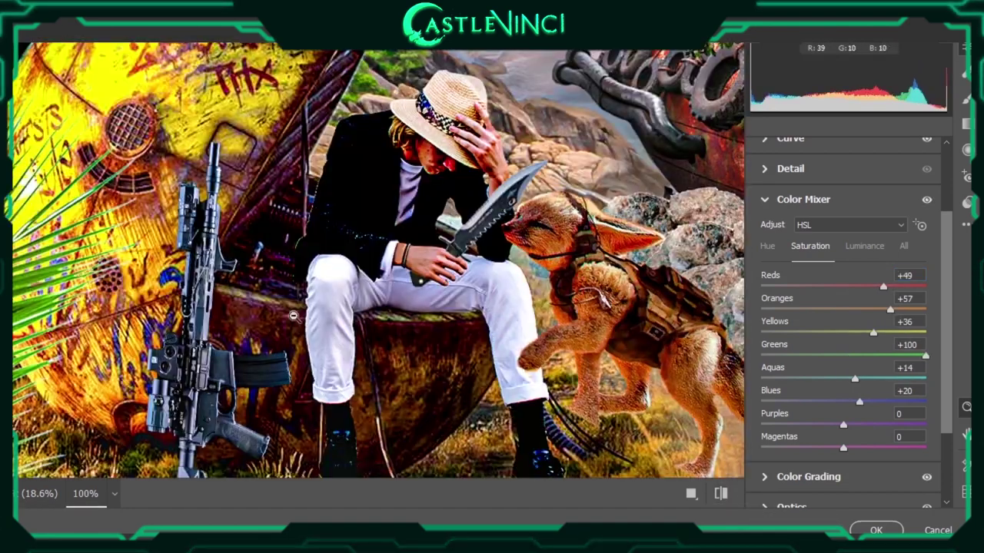
pyautogui.click(919, 390)
pyautogui.moveTo(921, 424); pyautogui.dragTo(936, 433)
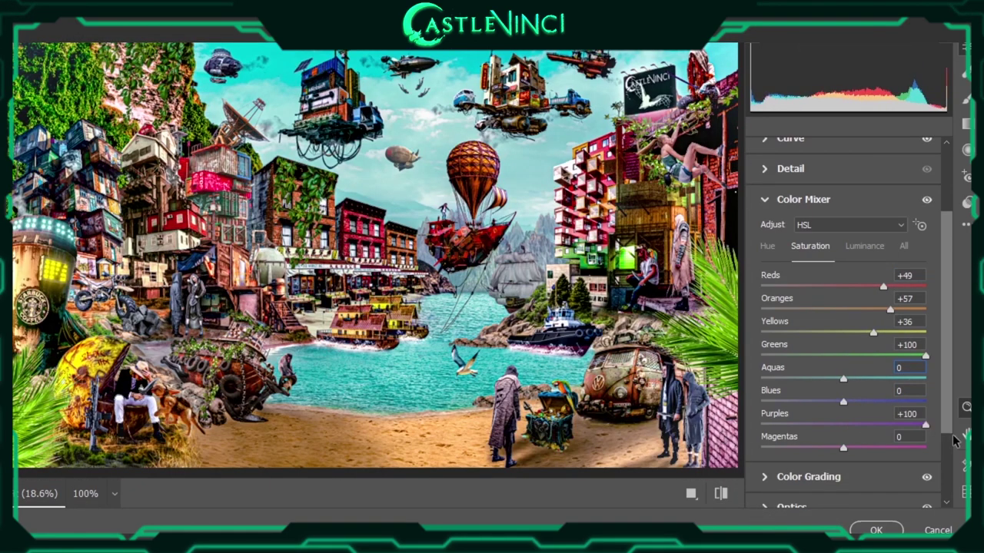
pyautogui.moveTo(843, 448); pyautogui.dragTo(766, 461)
# Shift the hues: red back to 0, oranges -7 and greens +30
pyautogui.click(767, 246)
pyautogui.moveTo(844, 287)
pyautogui.mouseDown()
pyautogui.moveTo(898, 287)
pyautogui.moveTo(742, 290)
pyautogui.mouseUp()
pyautogui.doubleClick(762, 286)
pyautogui.moveTo(843, 310)
pyautogui.mouseDown()
pyautogui.moveTo(947, 323)
pyautogui.moveTo(825, 330)
pyautogui.moveTo(881, 323)
pyautogui.moveTo(842, 327)
pyautogui.moveTo(884, 359)
pyautogui.moveTo(927, 357)
pyautogui.mouseUp()
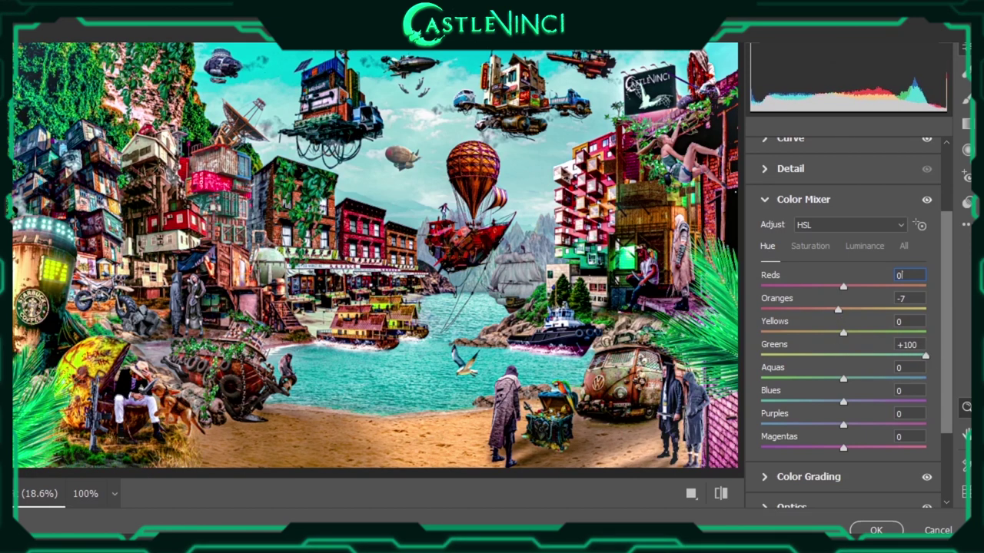
# Reset the green hue and set the aqua hue to exactly -45
pyautogui.doubleClick(862, 356)
pyautogui.write('+20')
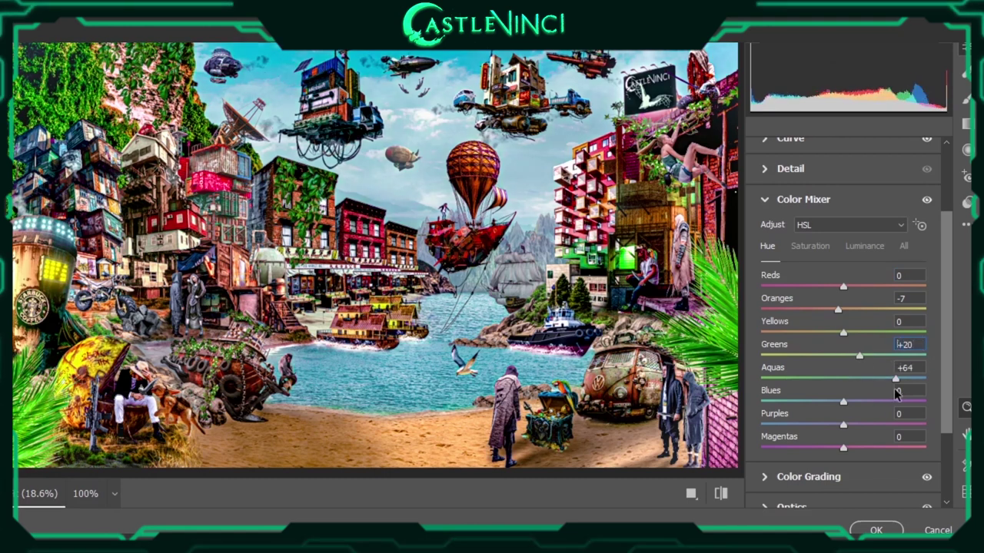
pyautogui.moveTo(843, 379); pyautogui.dragTo(805, 379)
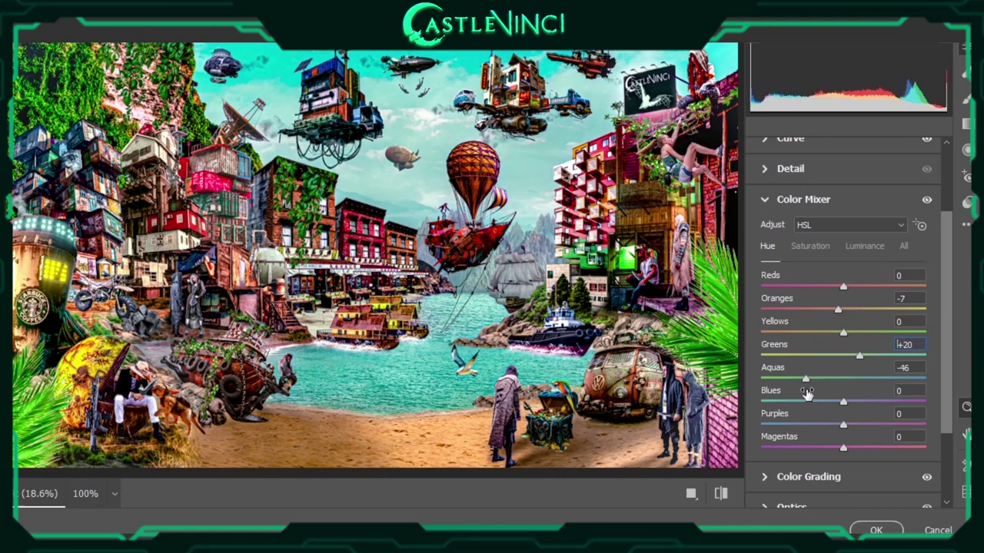
pyautogui.moveTo(939, 406); pyautogui.dragTo(802, 407)
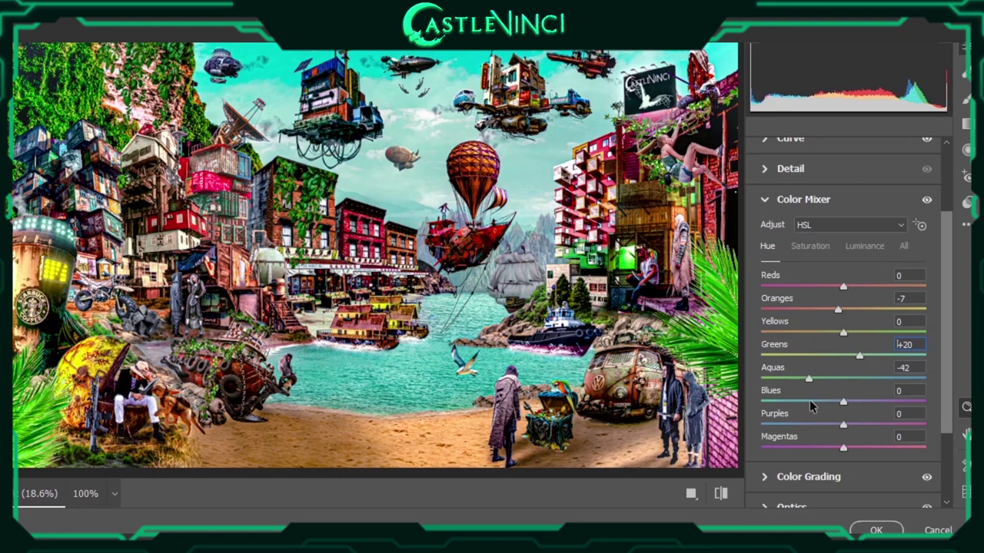
pyautogui.click(915, 367)
pyautogui.write('-45')
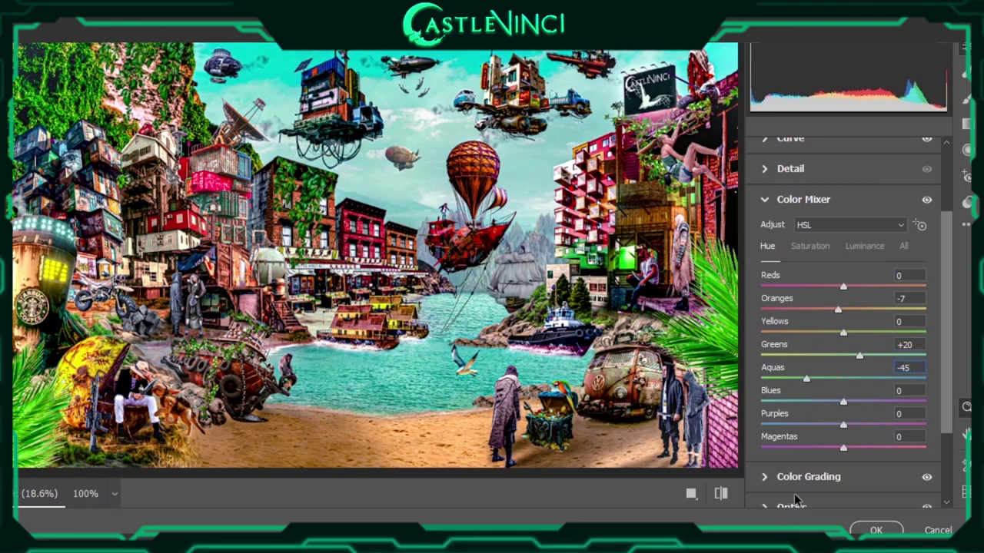
# Shift the blue hue to -45 and the purple and magenta hues to -100
pyautogui.moveTo(811, 403)
pyautogui.mouseDown()
pyautogui.moveTo(920, 403)
pyautogui.moveTo(803, 403)
pyautogui.mouseUp()
pyautogui.click(721, 493)
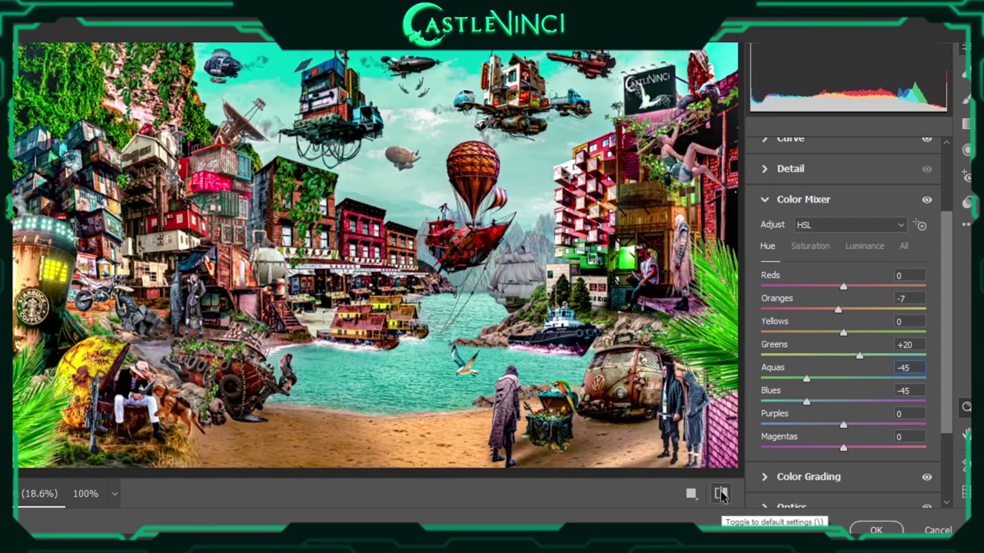
pyautogui.moveTo(828, 428); pyautogui.dragTo(779, 440)
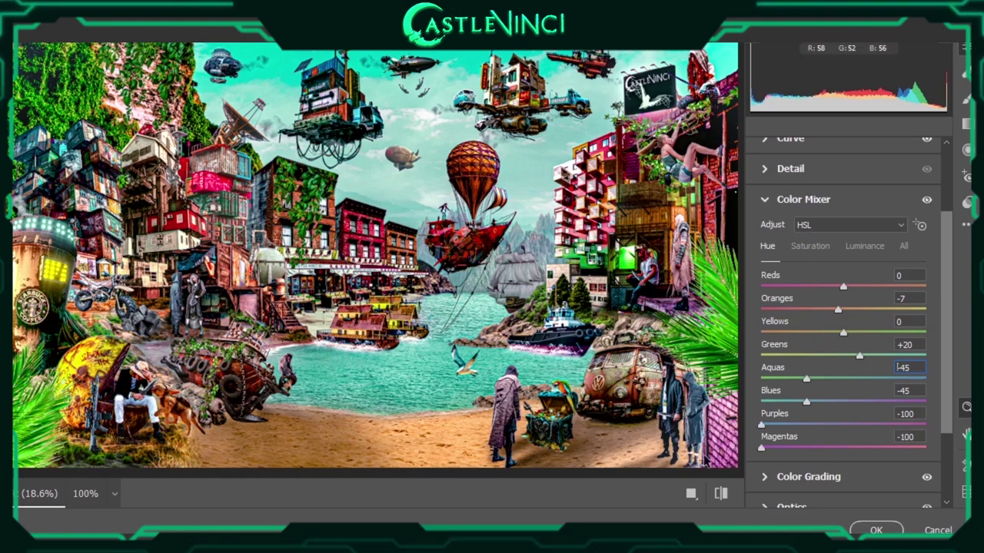
pyautogui.moveTo(761, 448); pyautogui.dragTo(926, 448)
# In the Luminance mixer, set reds +13, oranges -26 and yellows -25
pyautogui.click(864, 246)
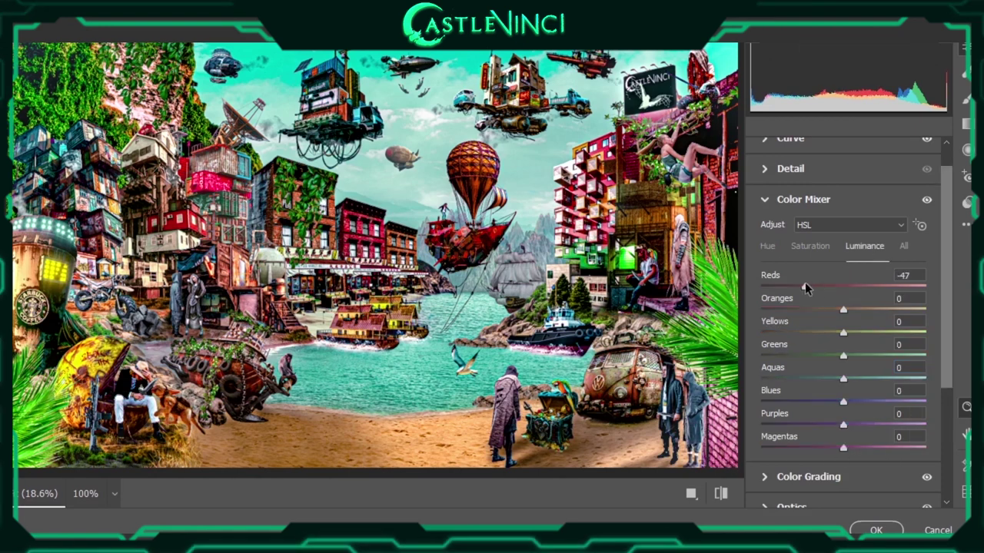
pyautogui.moveTo(804, 286); pyautogui.dragTo(854, 286)
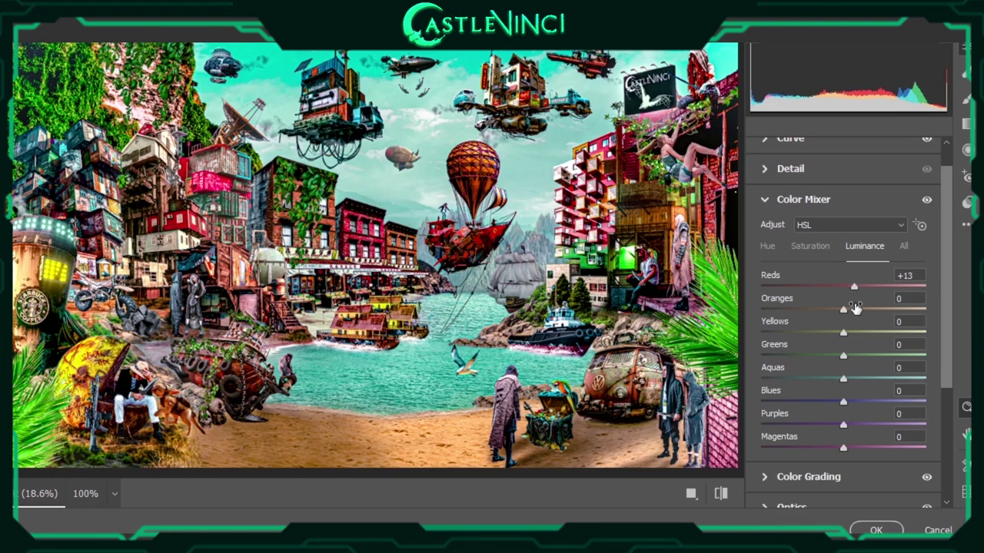
pyautogui.moveTo(862, 309); pyautogui.dragTo(850, 310)
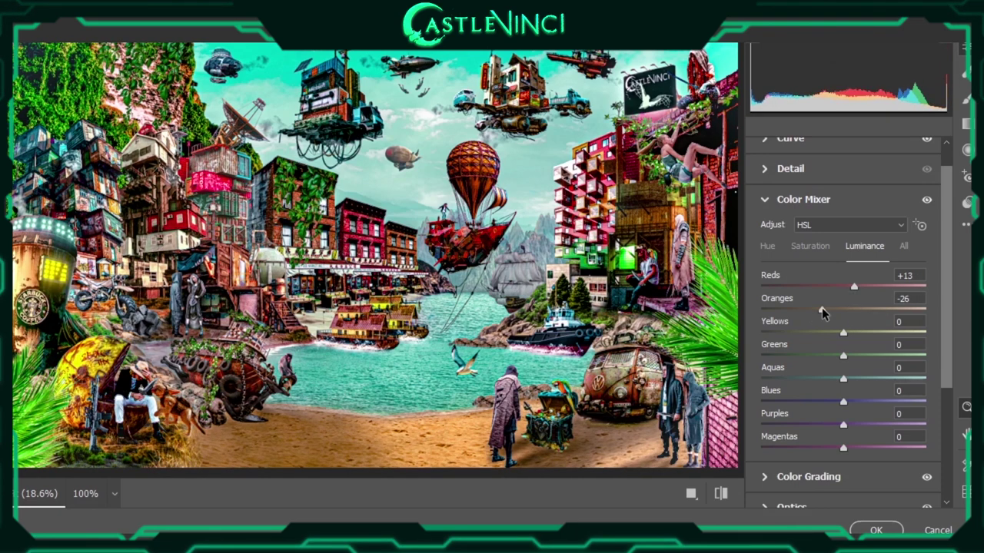
pyautogui.click(726, 496)
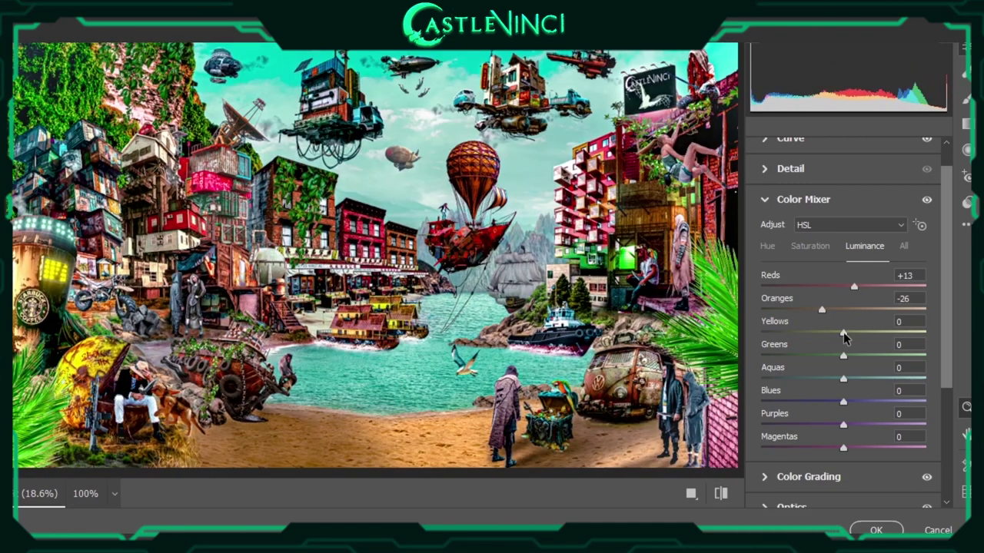
pyautogui.moveTo(842, 332); pyautogui.dragTo(824, 344)
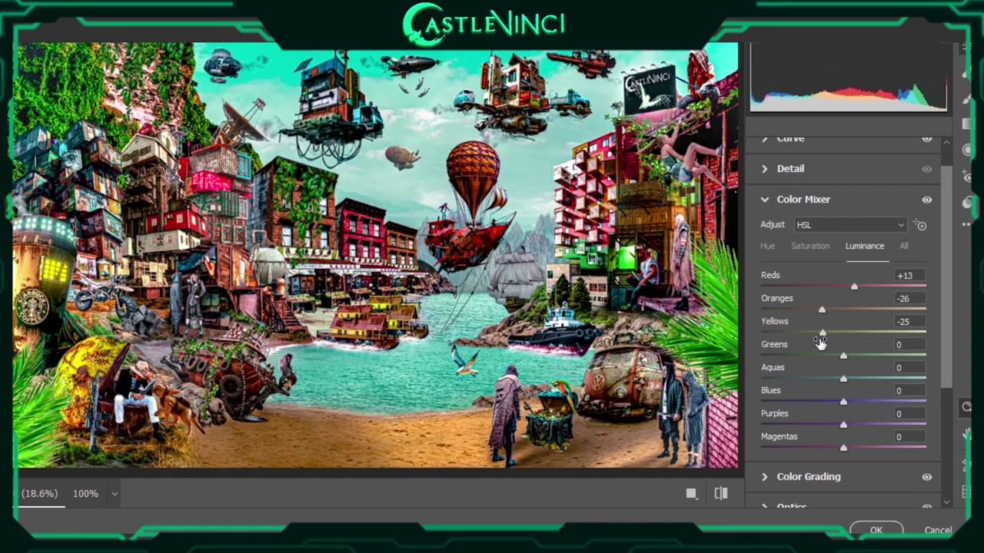
# Set luminance for greens +15, aquas +10, blues +15 and purples -100
pyautogui.moveTo(890, 363)
pyautogui.mouseDown()
pyautogui.moveTo(883, 379)
pyautogui.moveTo(806, 380)
pyautogui.moveTo(869, 380)
pyautogui.moveTo(861, 386)
pyautogui.mouseUp()
pyautogui.click(914, 367)
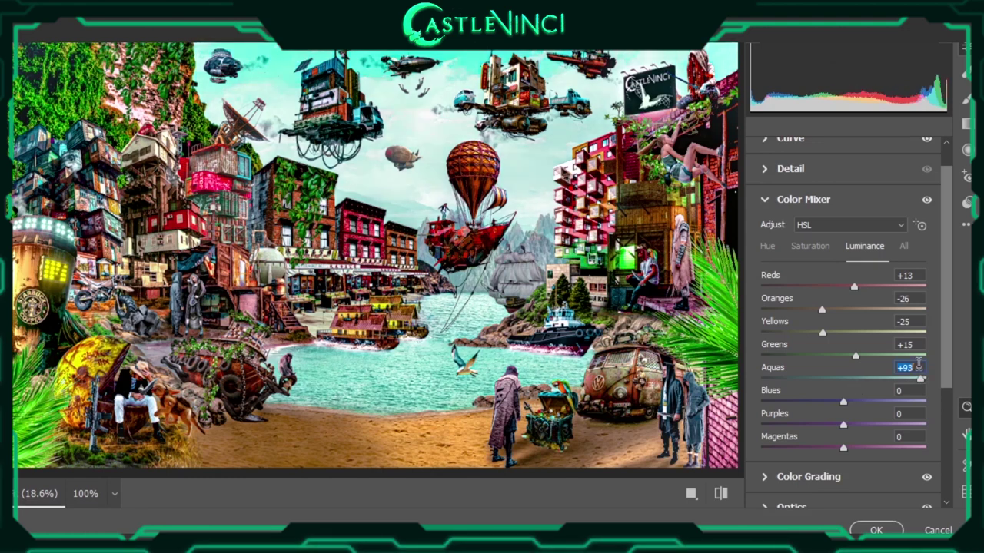
pyautogui.write('15')
pyautogui.doubleClick(913, 366)
pyautogui.moveTo(843, 402)
pyautogui.mouseDown()
pyautogui.moveTo(926, 401)
pyautogui.moveTo(850, 432)
pyautogui.moveTo(867, 435)
pyautogui.moveTo(859, 435)
pyautogui.mouseUp()
pyautogui.click(918, 390)
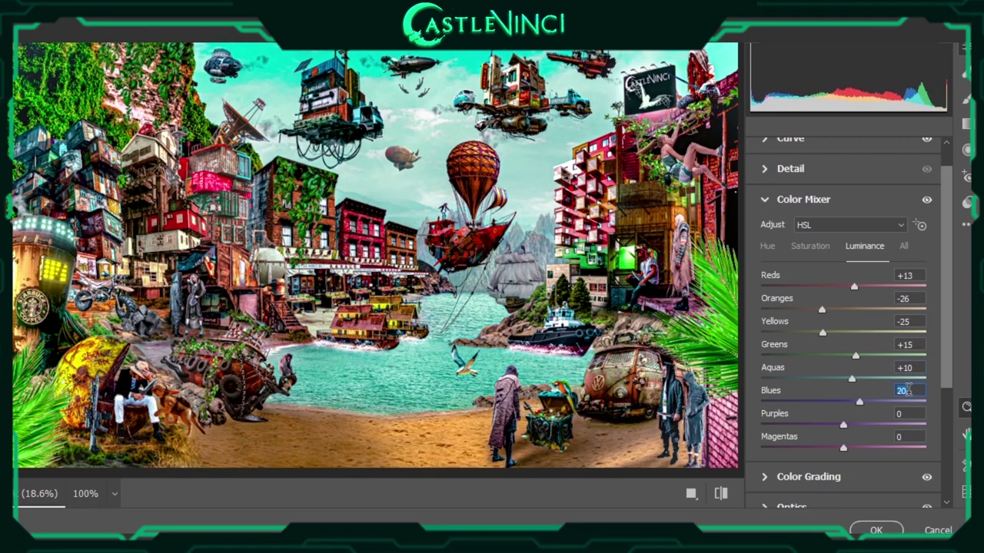
pyautogui.write('15')
pyautogui.press('Return')
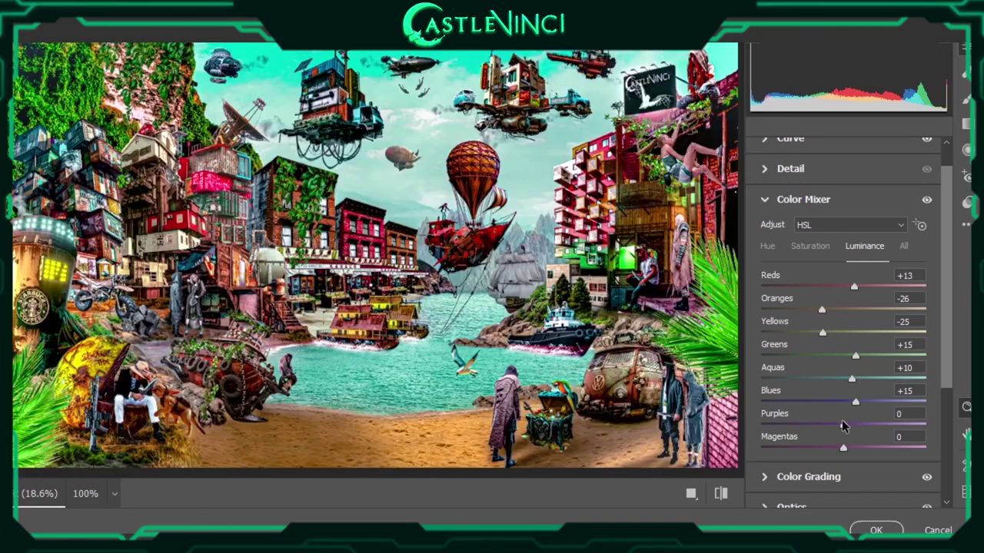
pyautogui.moveTo(843, 425)
pyautogui.mouseDown()
pyautogui.moveTo(736, 434)
pyautogui.moveTo(736, 449)
pyautogui.mouseUp()
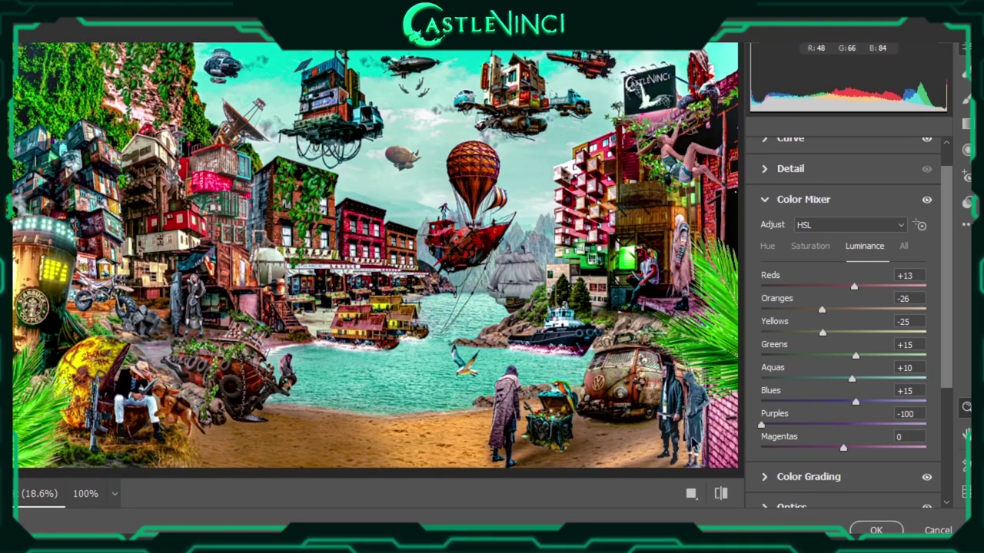
# Collapse the Color Mixer and set Optics lens distortion to -15
pyautogui.click(690, 494)
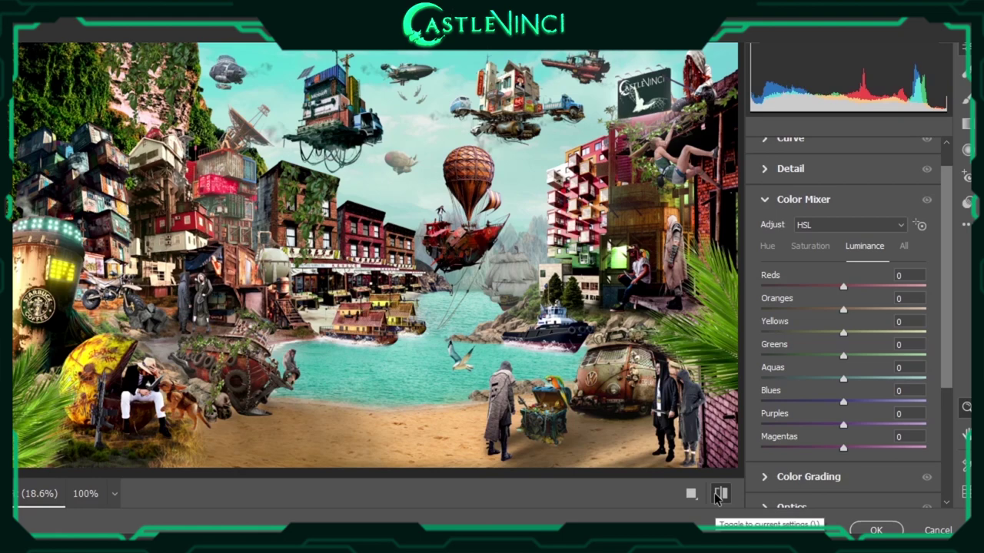
pyautogui.click(803, 199)
pyautogui.click(790, 367)
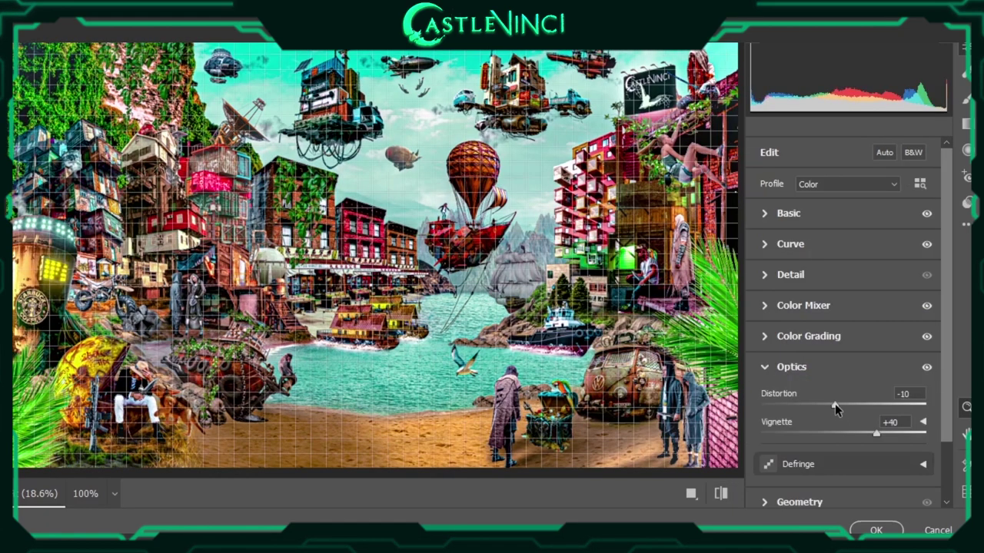
pyautogui.moveTo(834, 404); pyautogui.dragTo(831, 404)
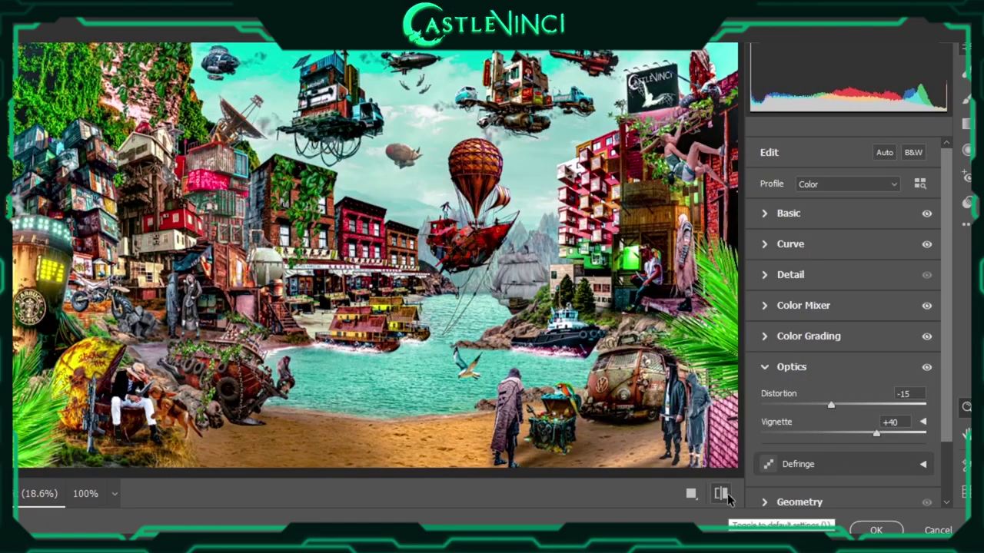
# Zoom-check the billboard, soldier, motorcycle and airships, then apply the Camera Raw grade
pyautogui.click(652, 91)
pyautogui.click(351, 308)
pyautogui.click(98, 400)
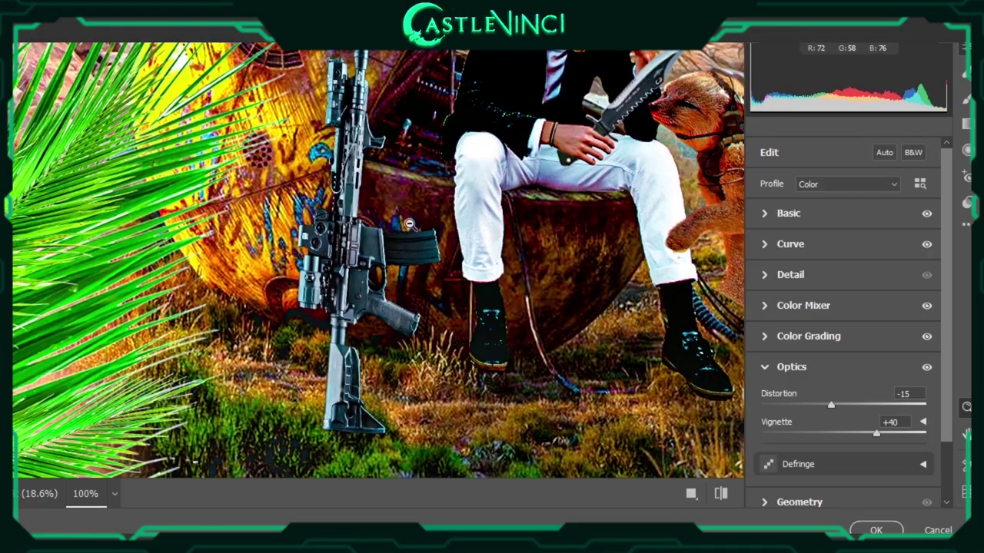
pyautogui.click(410, 224)
pyautogui.click(98, 262)
pyautogui.click(399, 349)
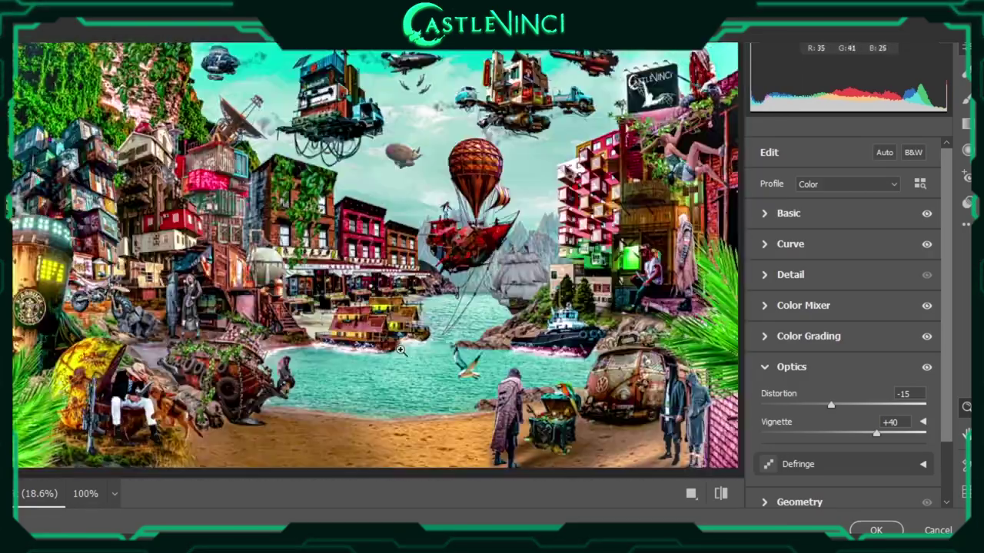
pyautogui.moveTo(338, 115); pyautogui.dragTo(433, 200)
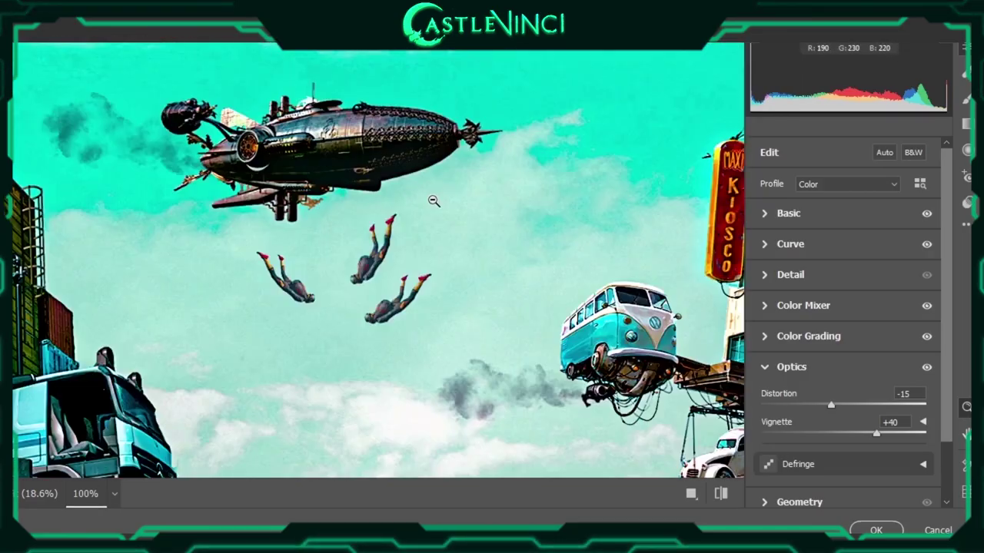
pyautogui.click(433, 201)
pyautogui.click(607, 100)
pyautogui.click(461, 269)
pyautogui.click(876, 531)
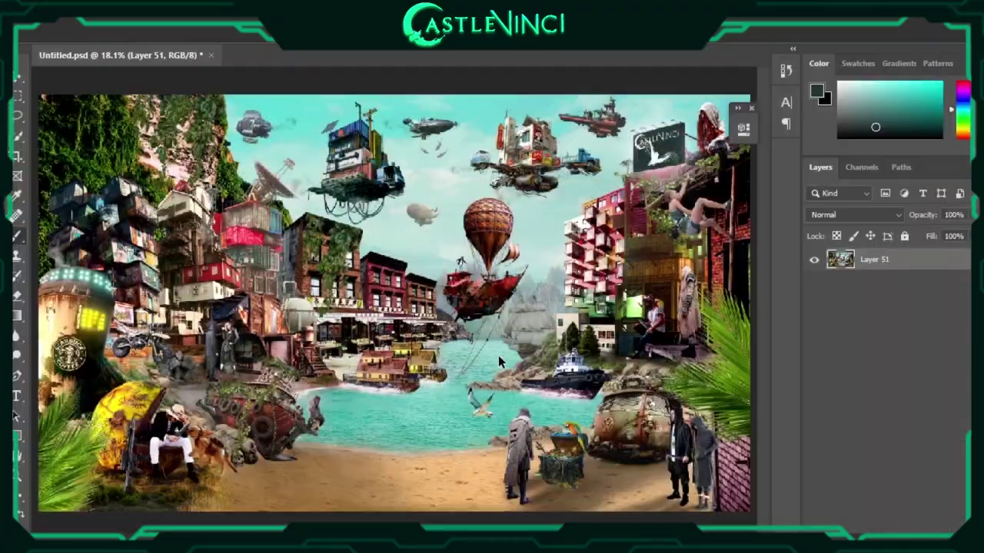